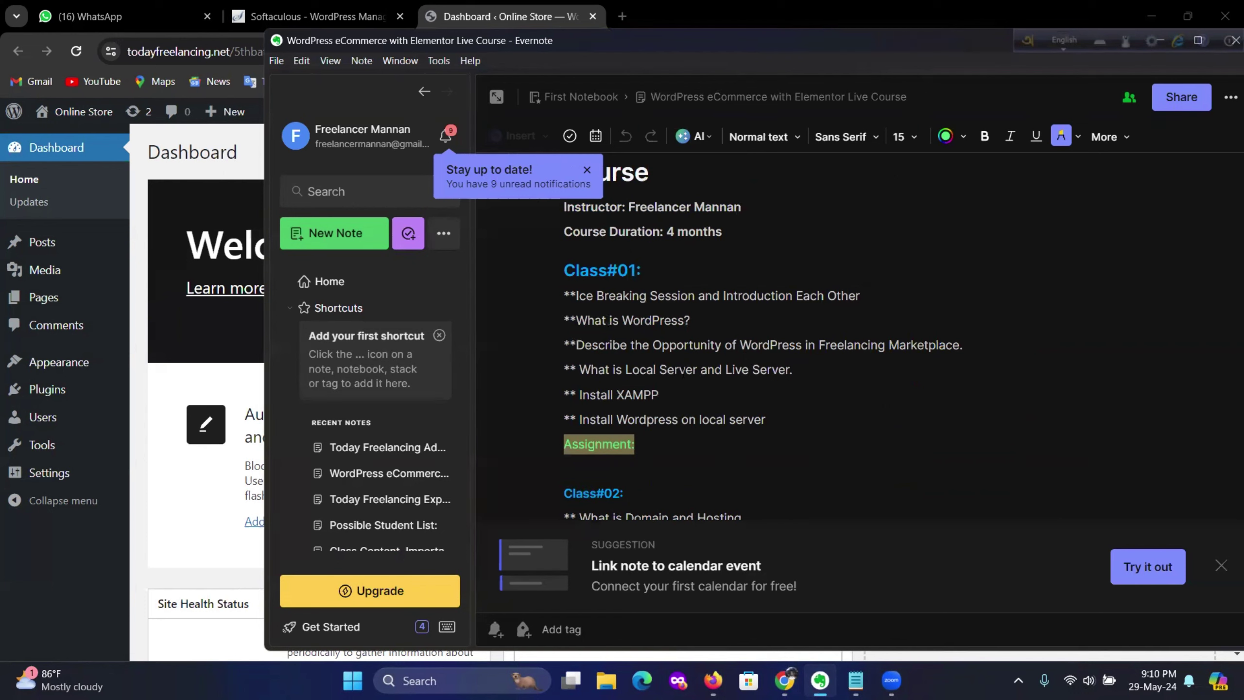
# Review the outline from Class#01 to Class#5 in the WordPress eCommerce course note, and minimize the note window
pyautogui.scroll(-3, 683, 372)
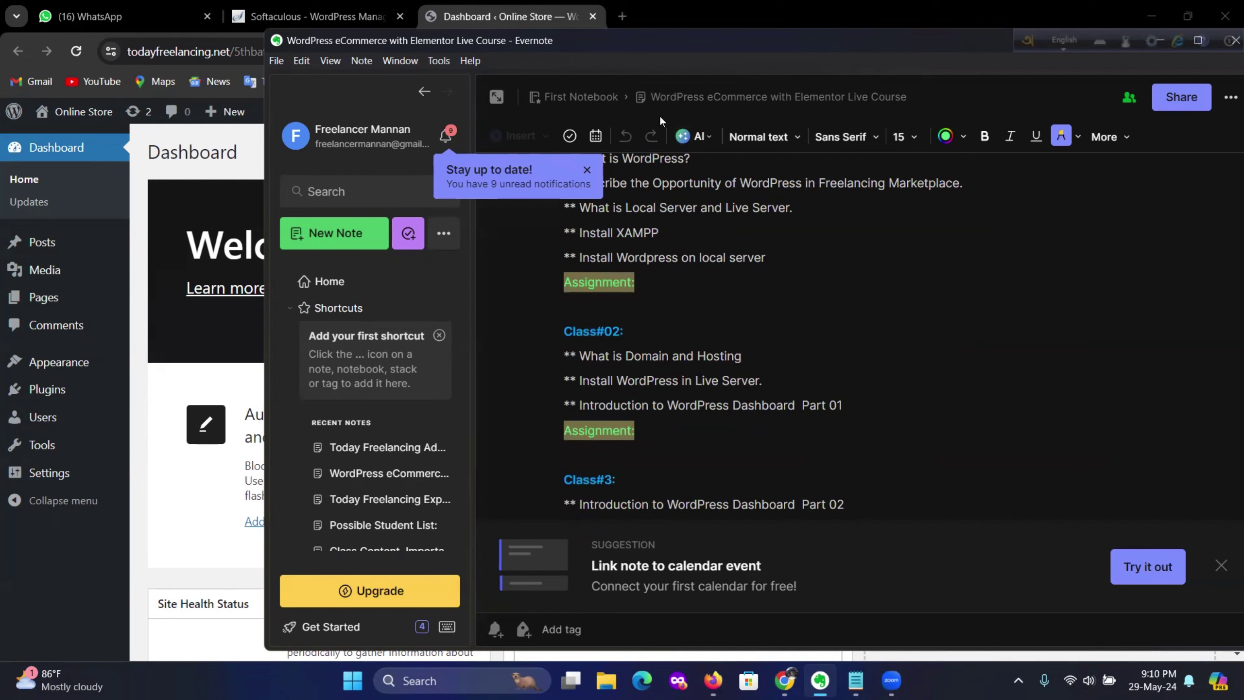
pyautogui.scroll(-5, 770, 417)
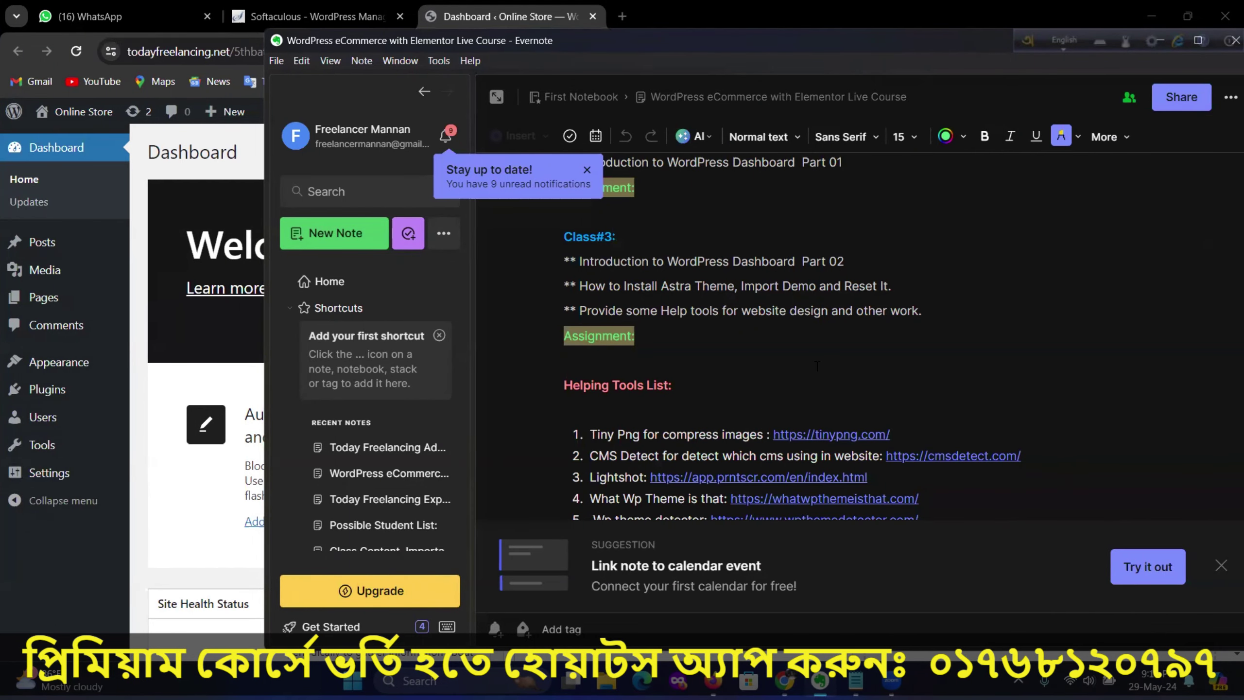
pyautogui.scroll(-3, 794, 363)
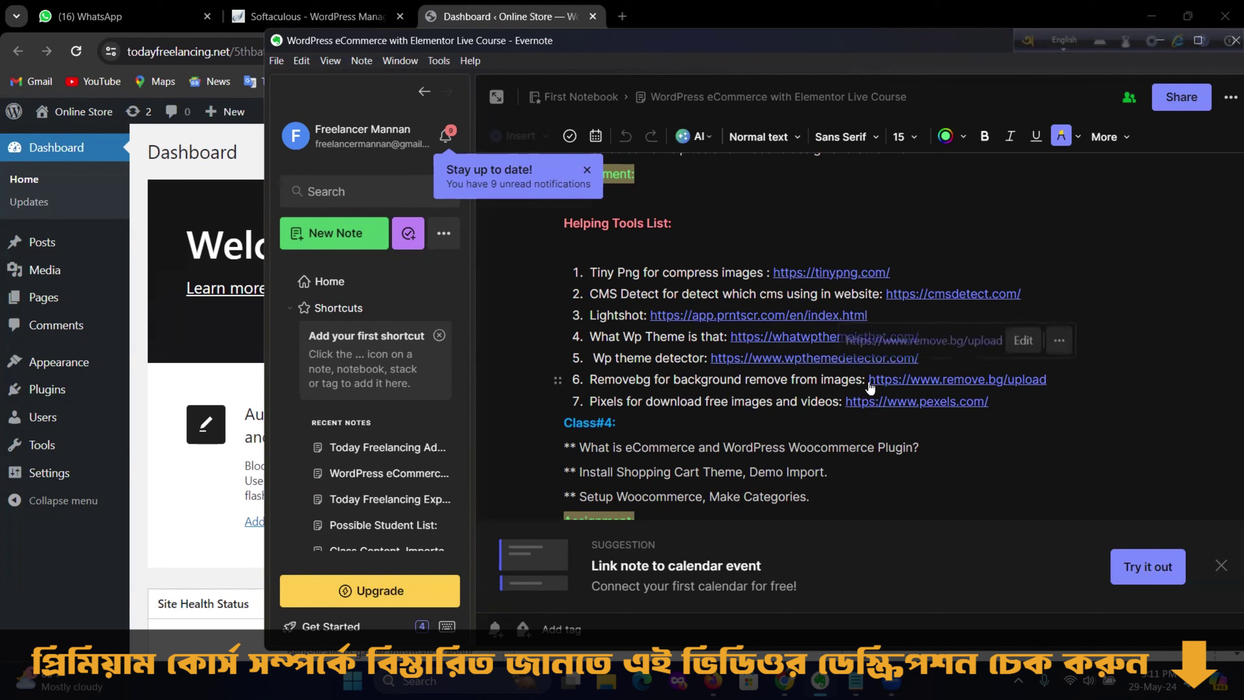
pyautogui.scroll(-3, 865, 380)
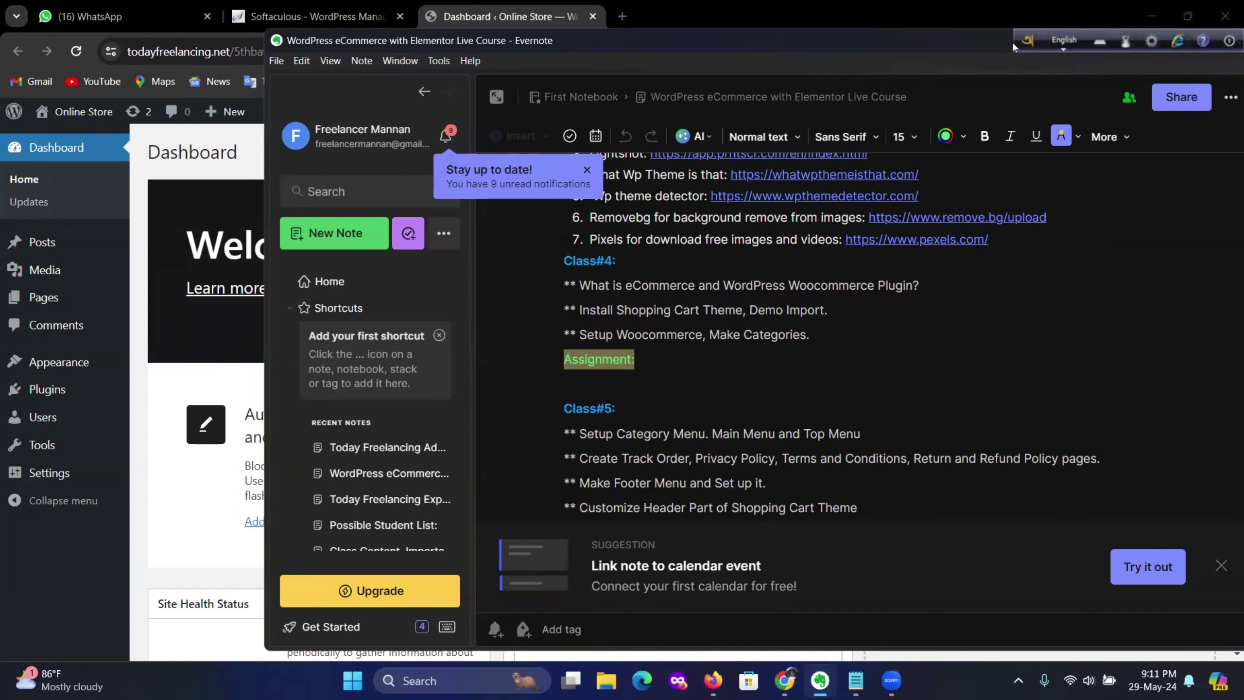
pyautogui.click(1029, 43)
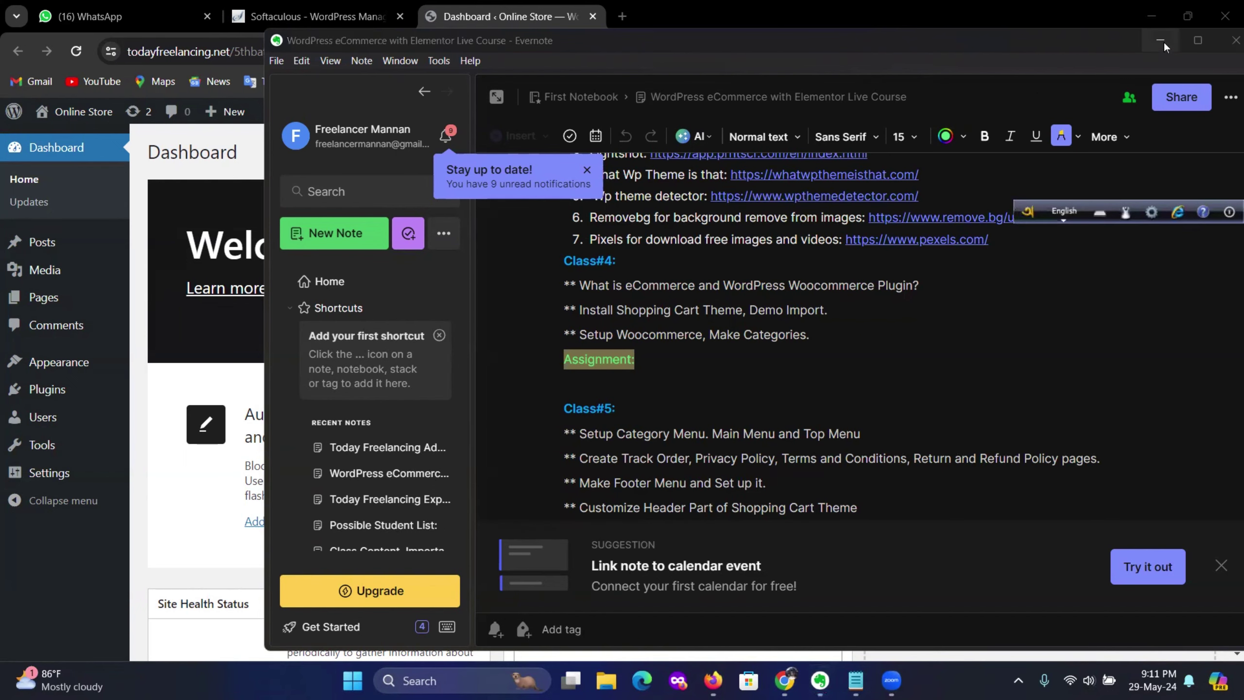
pyautogui.click(1164, 41)
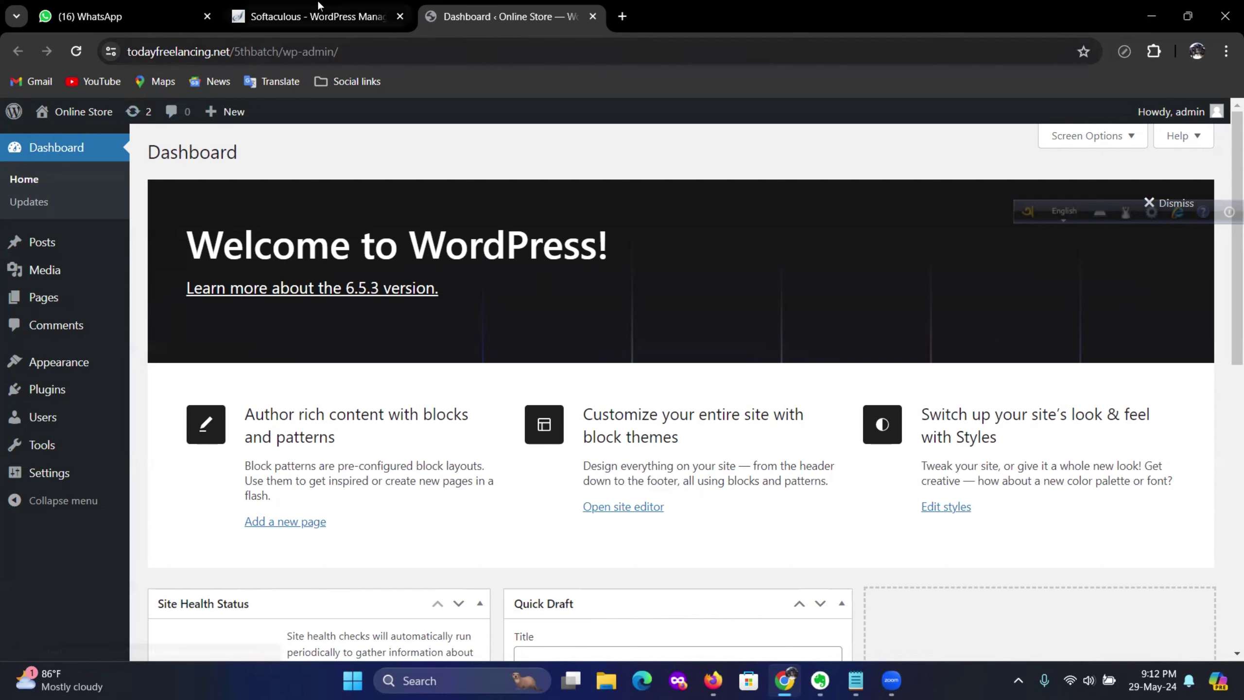
# Open the Daraz store at daraz.com.bd in a new browser tab
pyautogui.moveTo(820, 681)
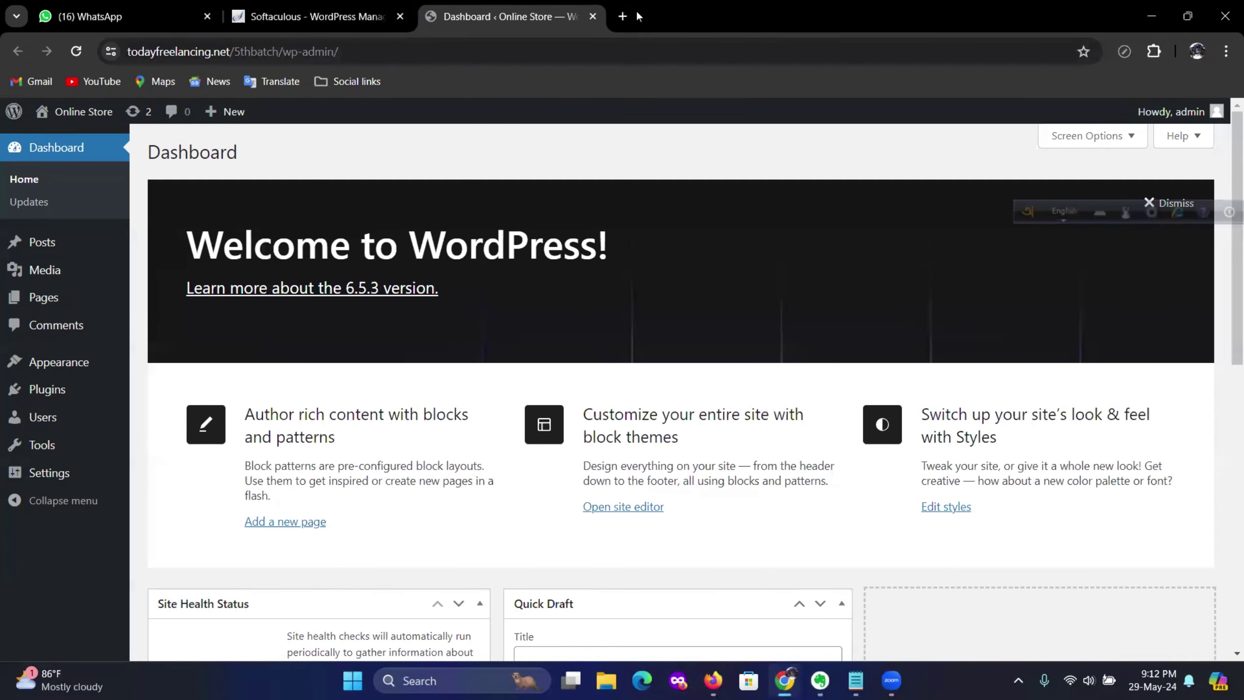
pyautogui.click(623, 16)
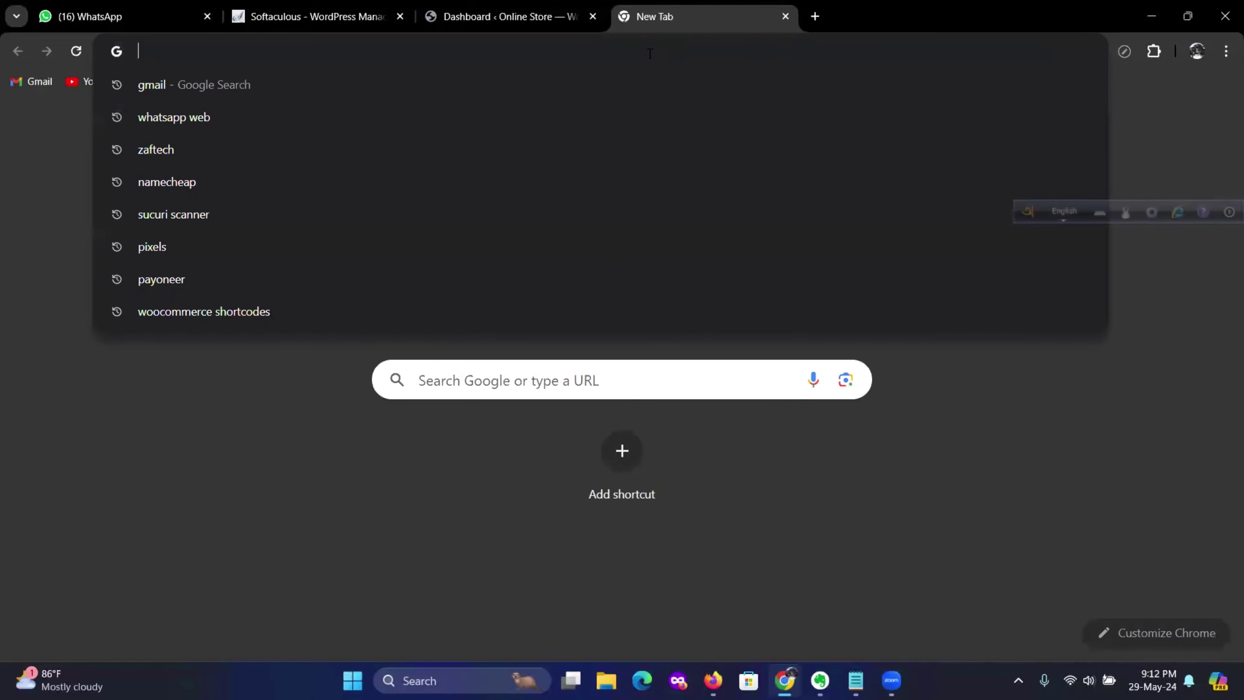
pyautogui.write('da')
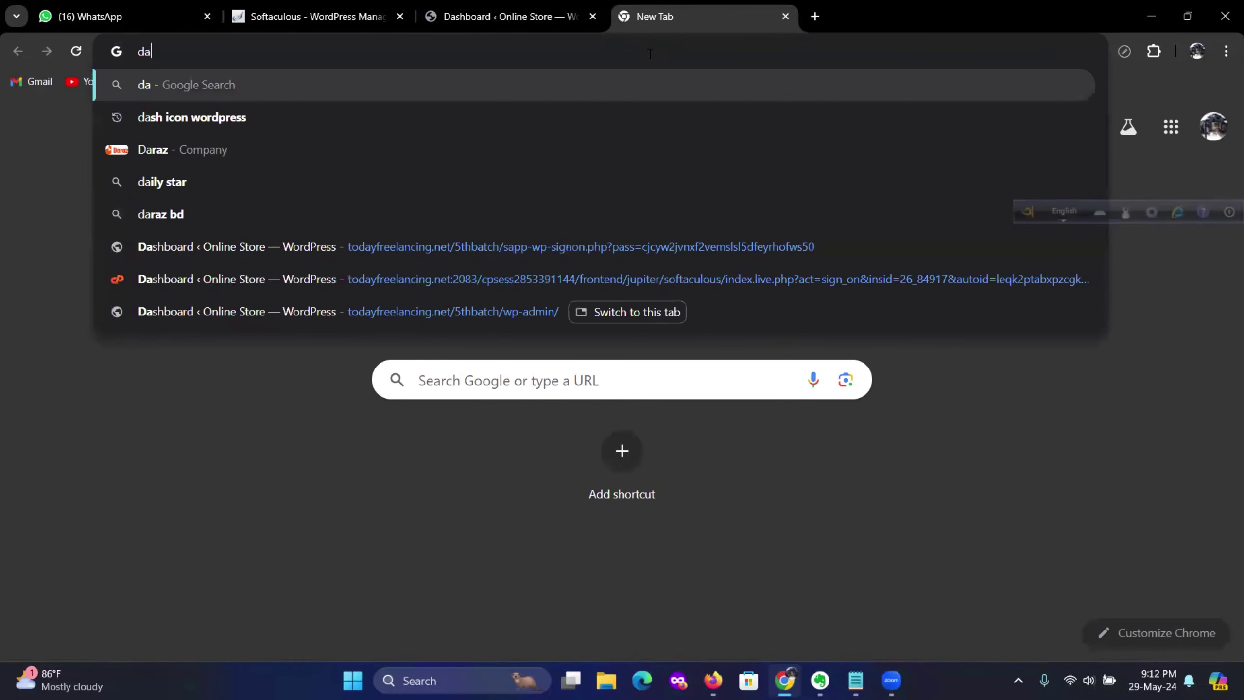
pyautogui.write('raz')
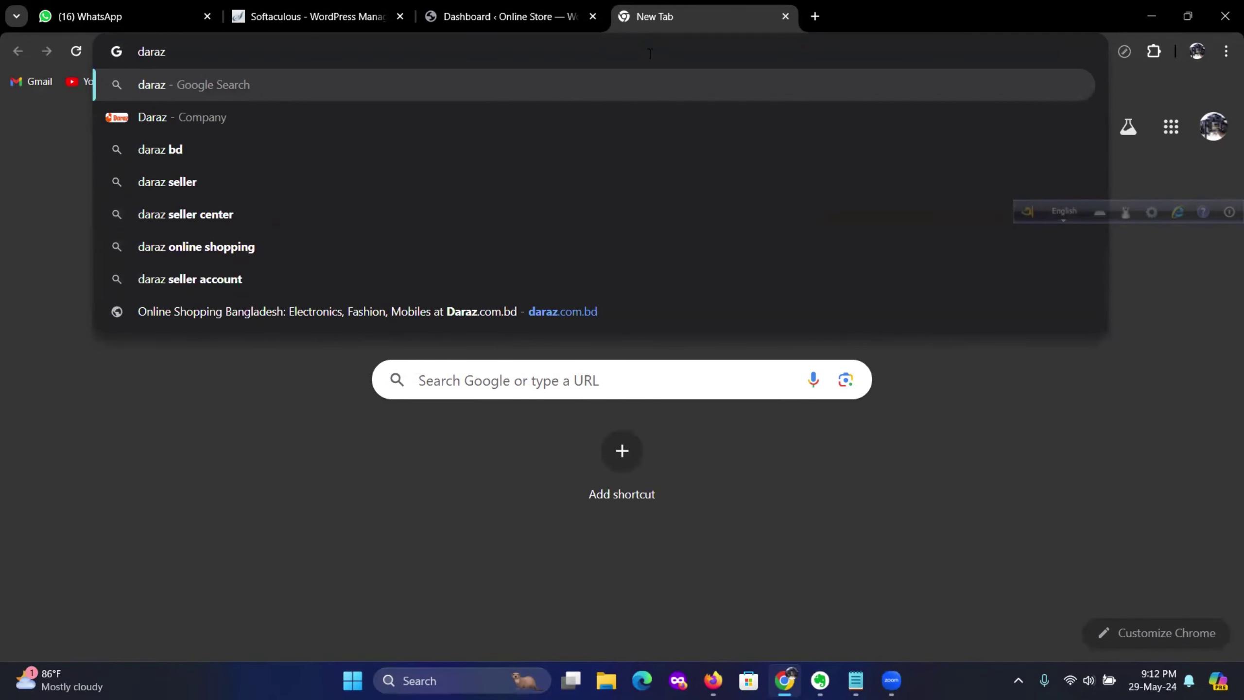
pyautogui.write('.com.bd')
pyautogui.press('Return')
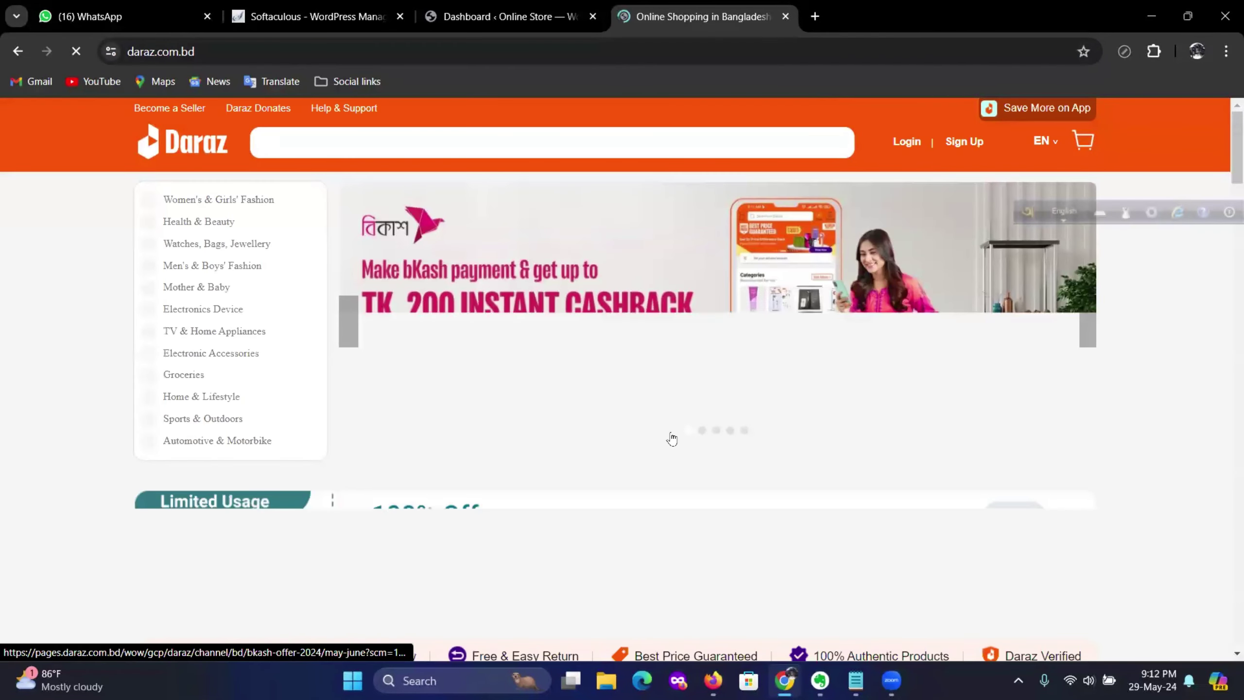
# Try to open amazon.com in another new browser tab, and close that tab
pyautogui.hotkey('ctrl', 't')
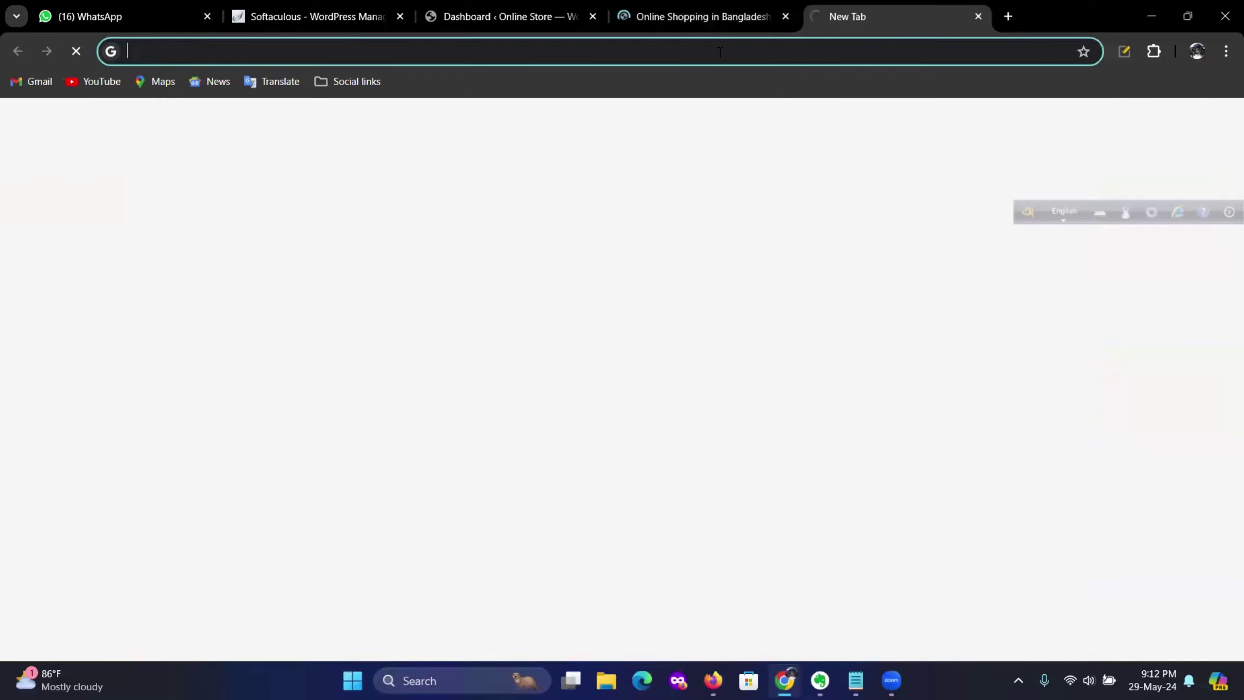
pyautogui.click(720, 51)
pyautogui.write('am')
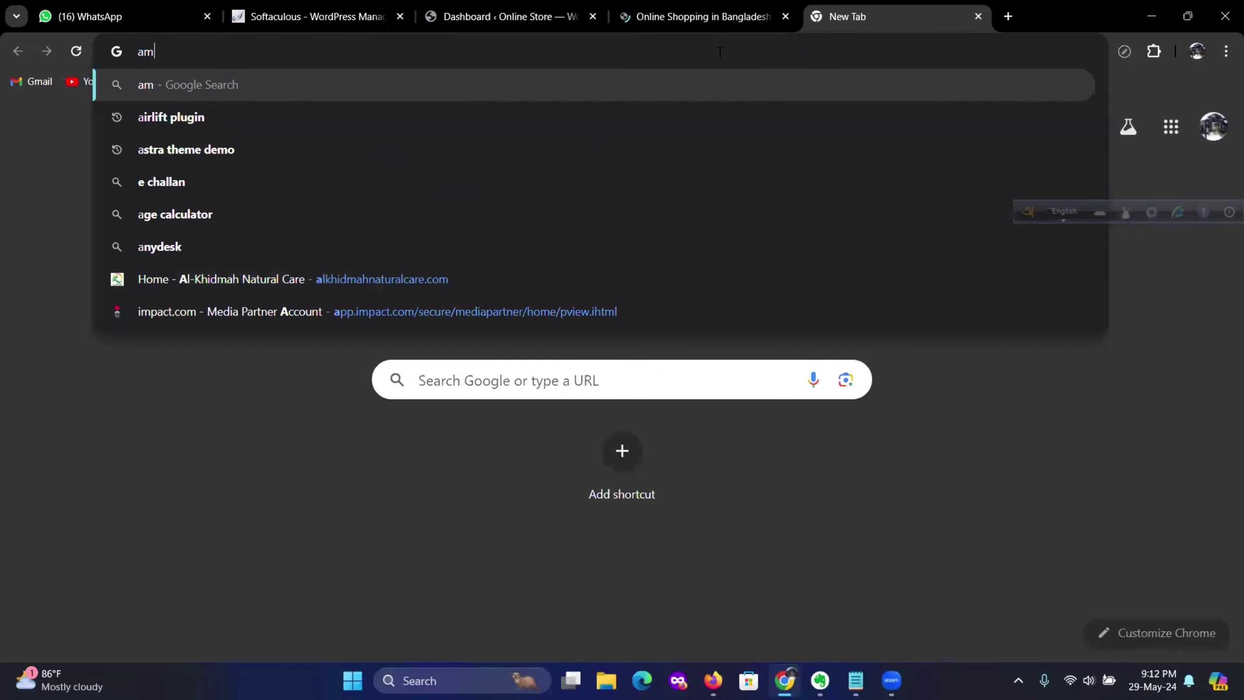
pyautogui.write('azon')
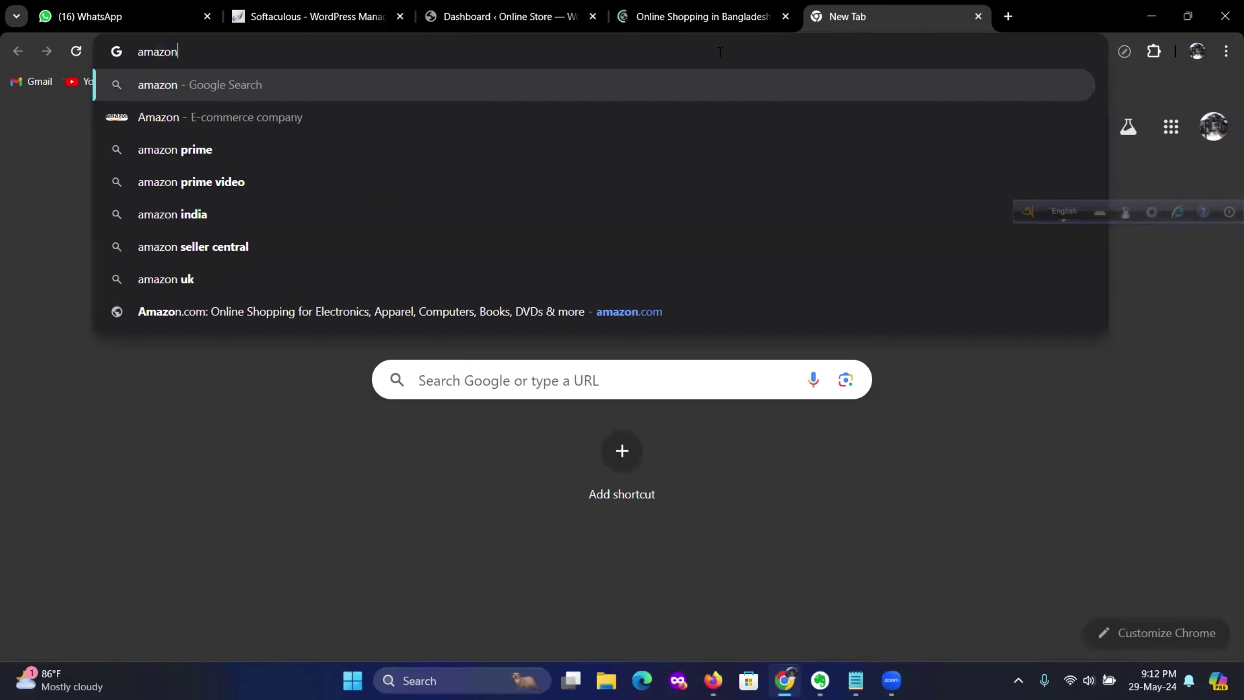
pyautogui.write('.com')
pyautogui.press('Return')
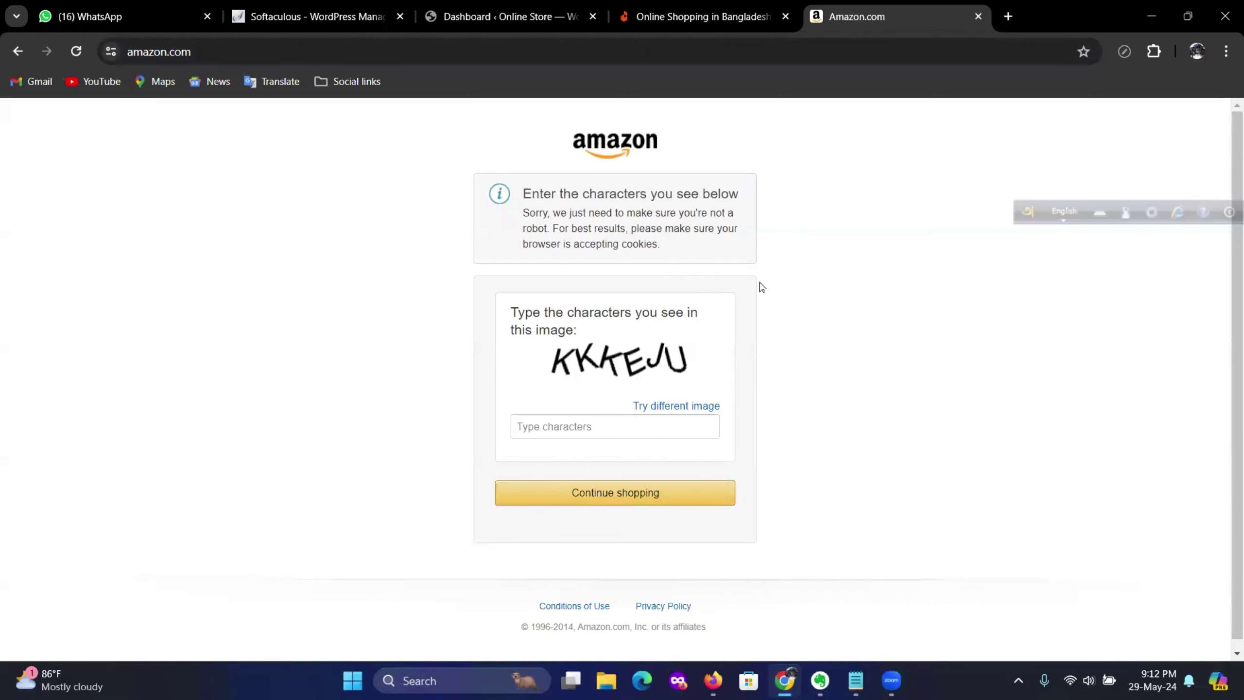
pyautogui.click(978, 16)
# Load flipcart.com in a new browser tab
pyautogui.click(814, 17)
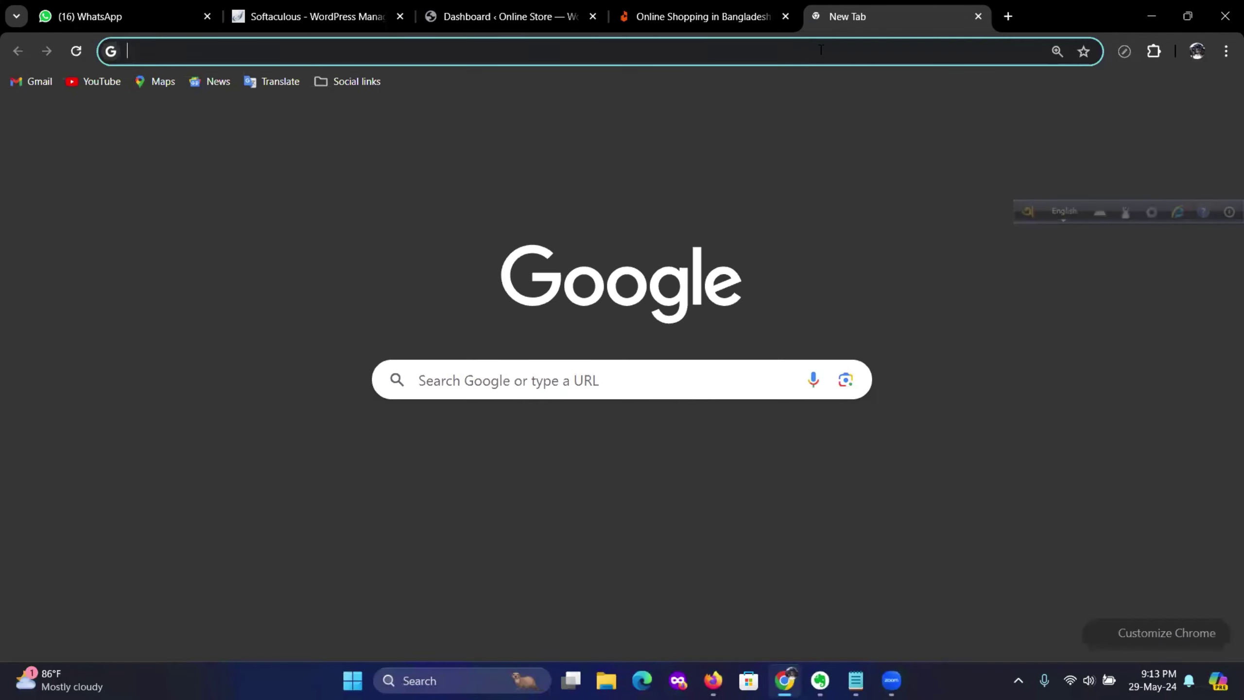
pyautogui.write('fl')
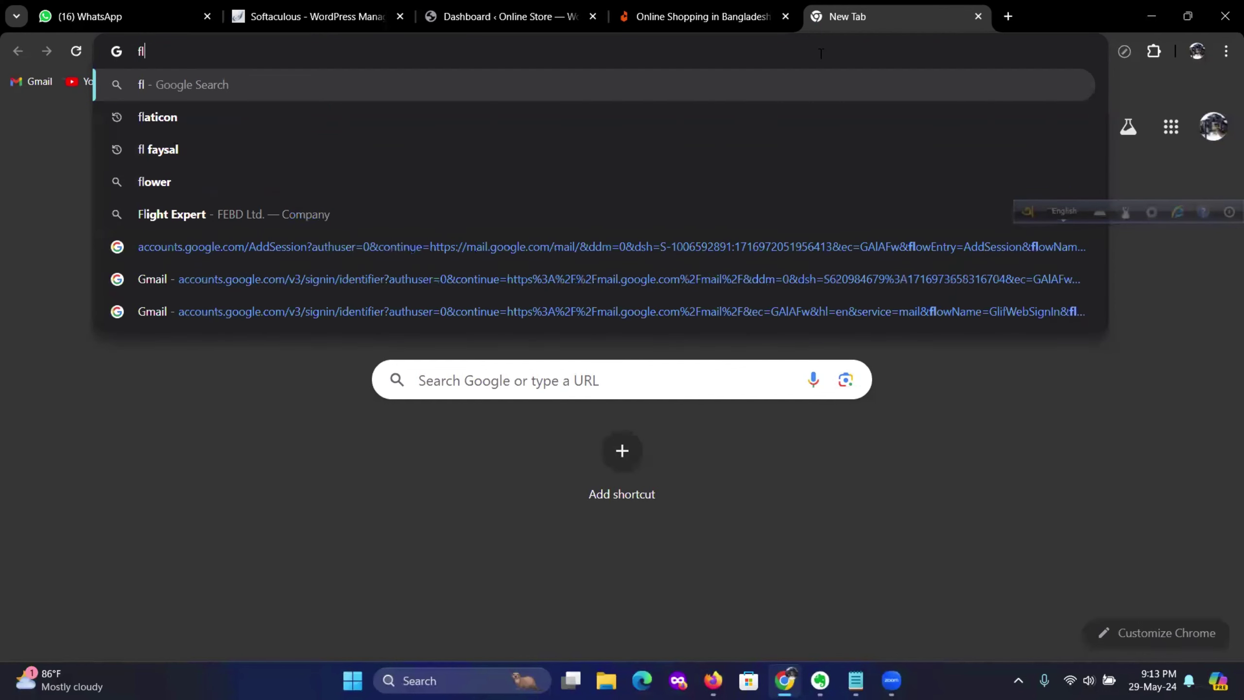
pyautogui.write('ipcart.com')
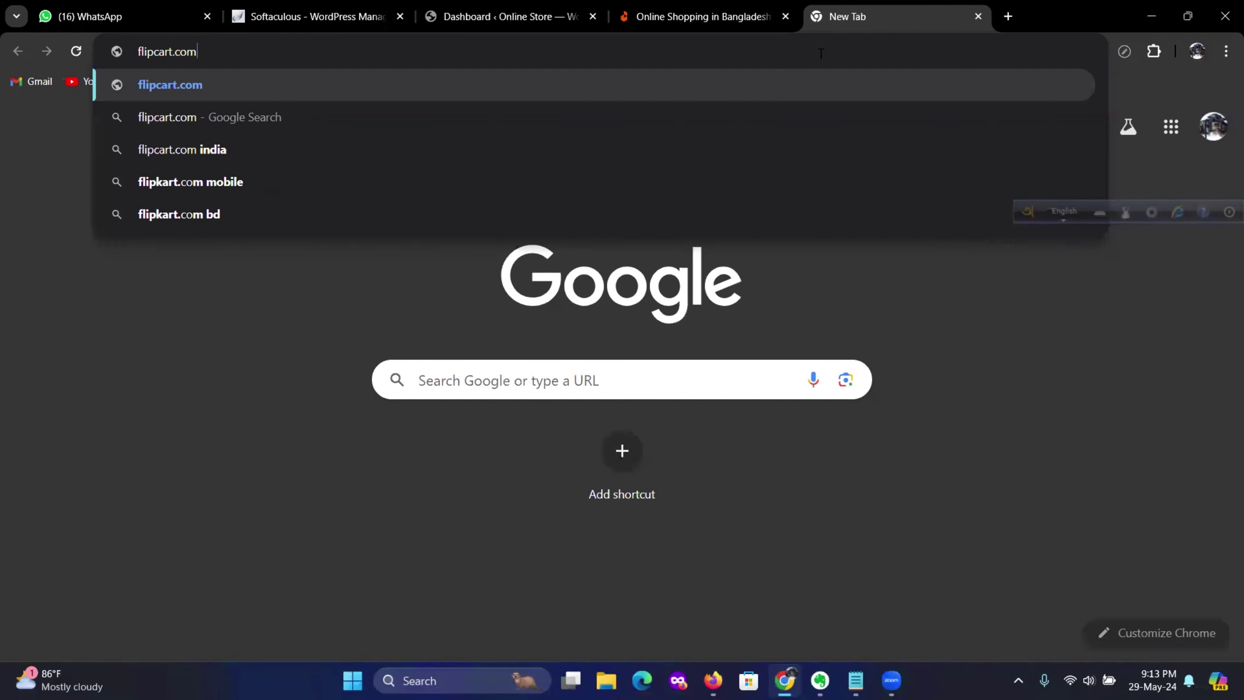
pyautogui.press('Return')
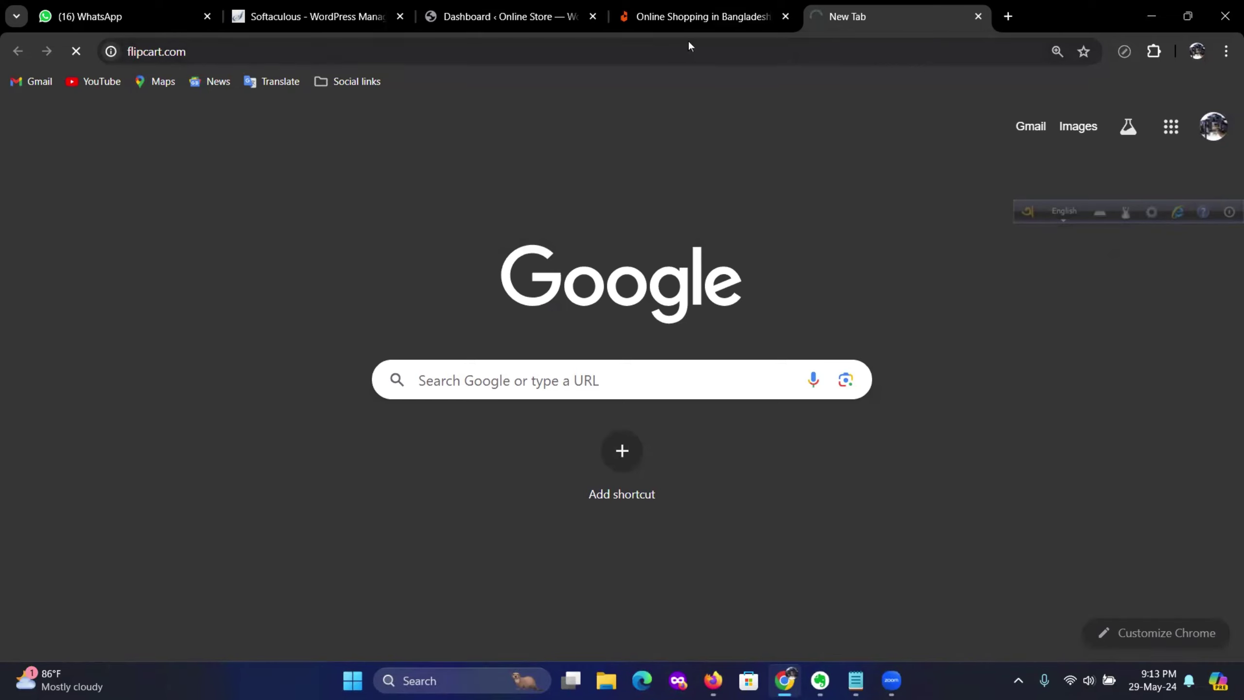
# Return to the Daraz home page and examine its category menu with submenus, the category grid and the product listings
pyautogui.click(682, 14)
pyautogui.moveTo(223, 358)
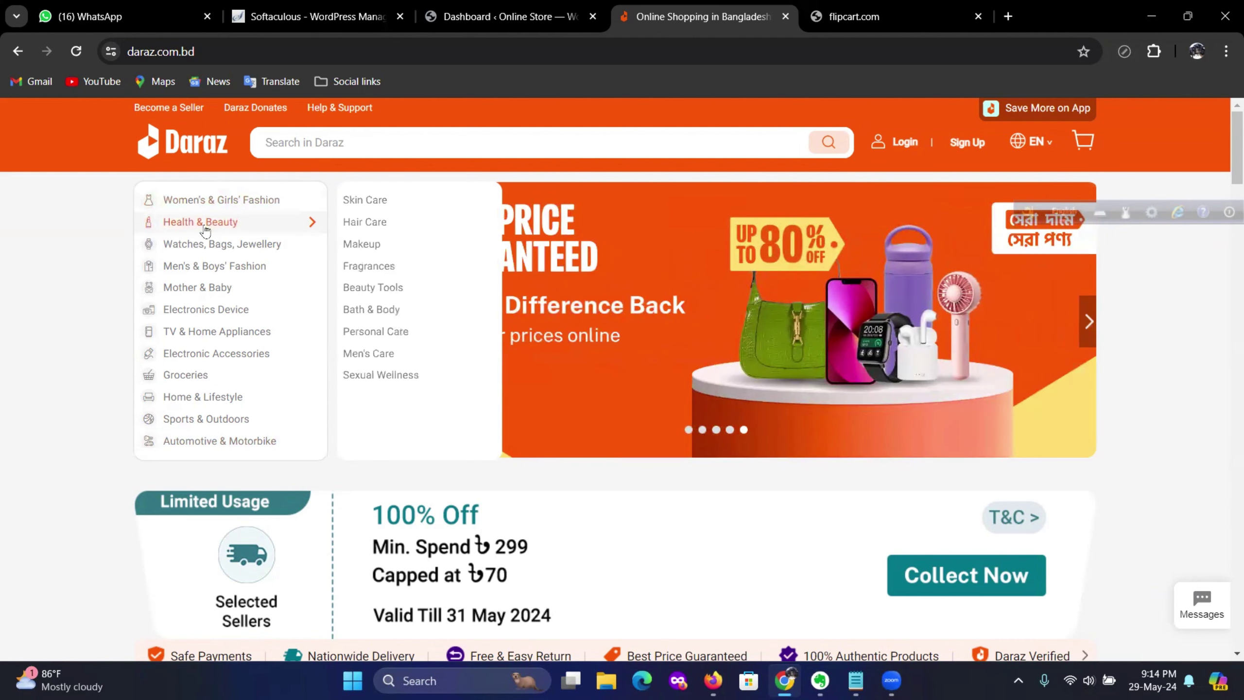
pyautogui.moveTo(406, 224)
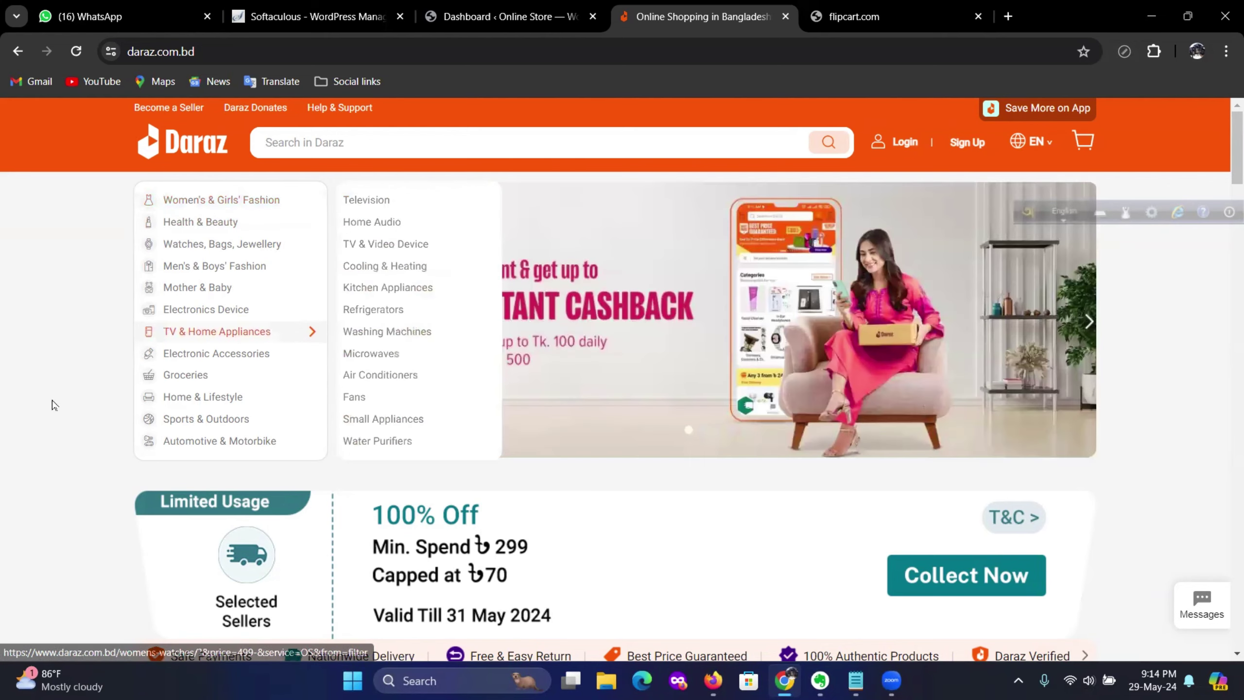
pyautogui.scroll(-15, 50, 417)
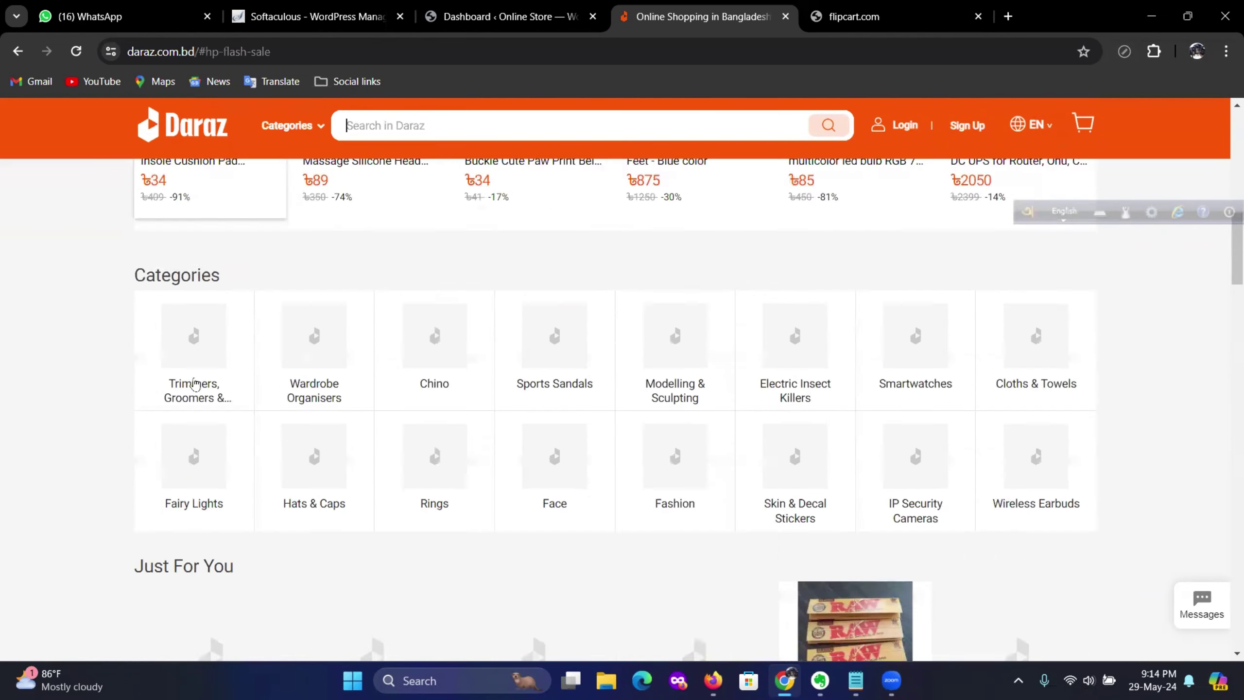
pyautogui.scroll(-20, 195, 384)
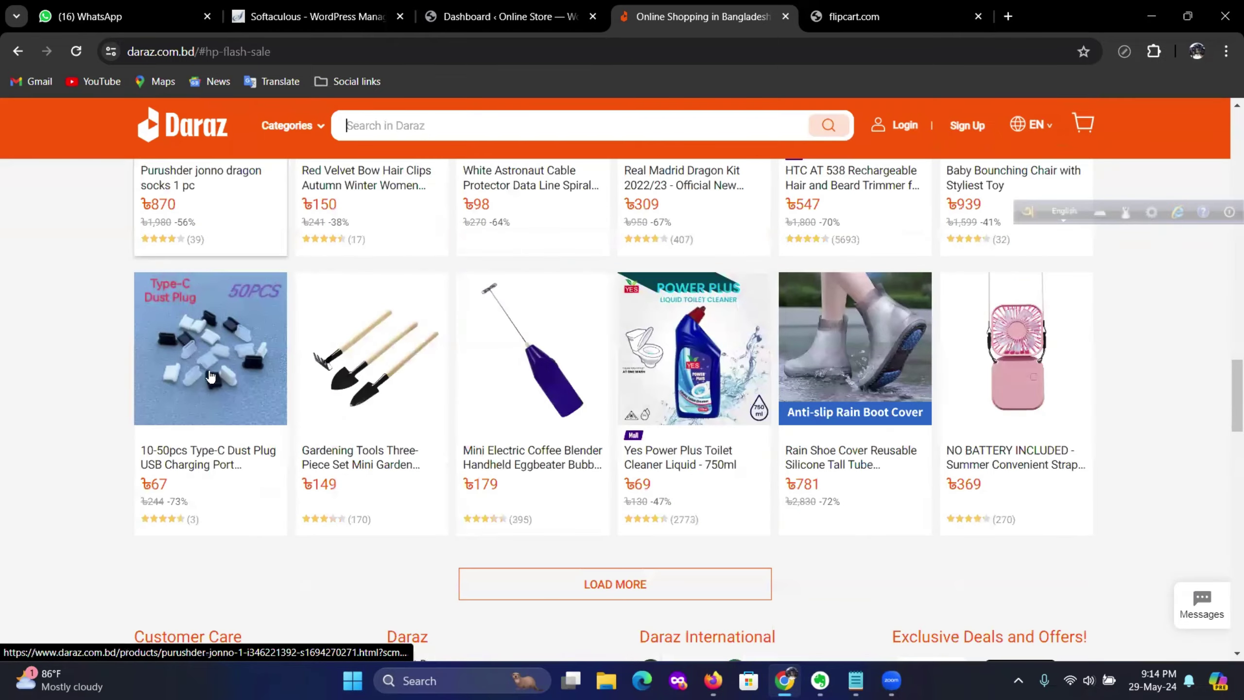
pyautogui.scroll(-5, 210, 377)
pyautogui.scroll(6, 237, 353)
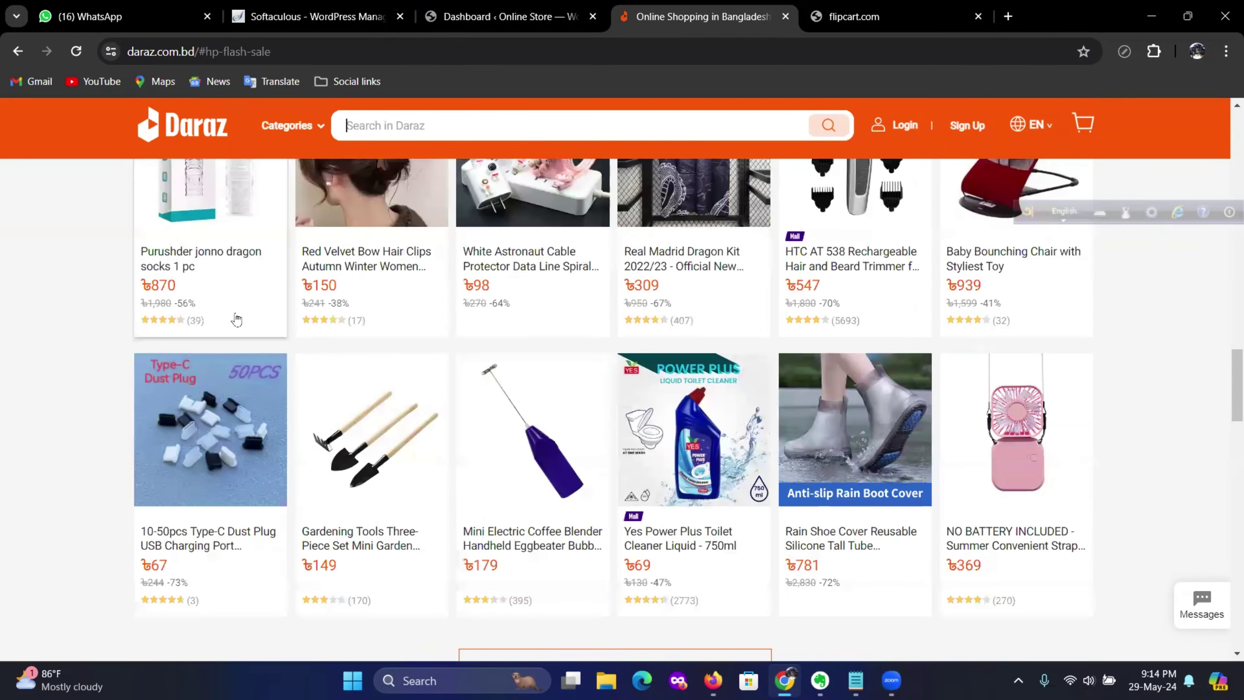
pyautogui.scroll(5, 236, 319)
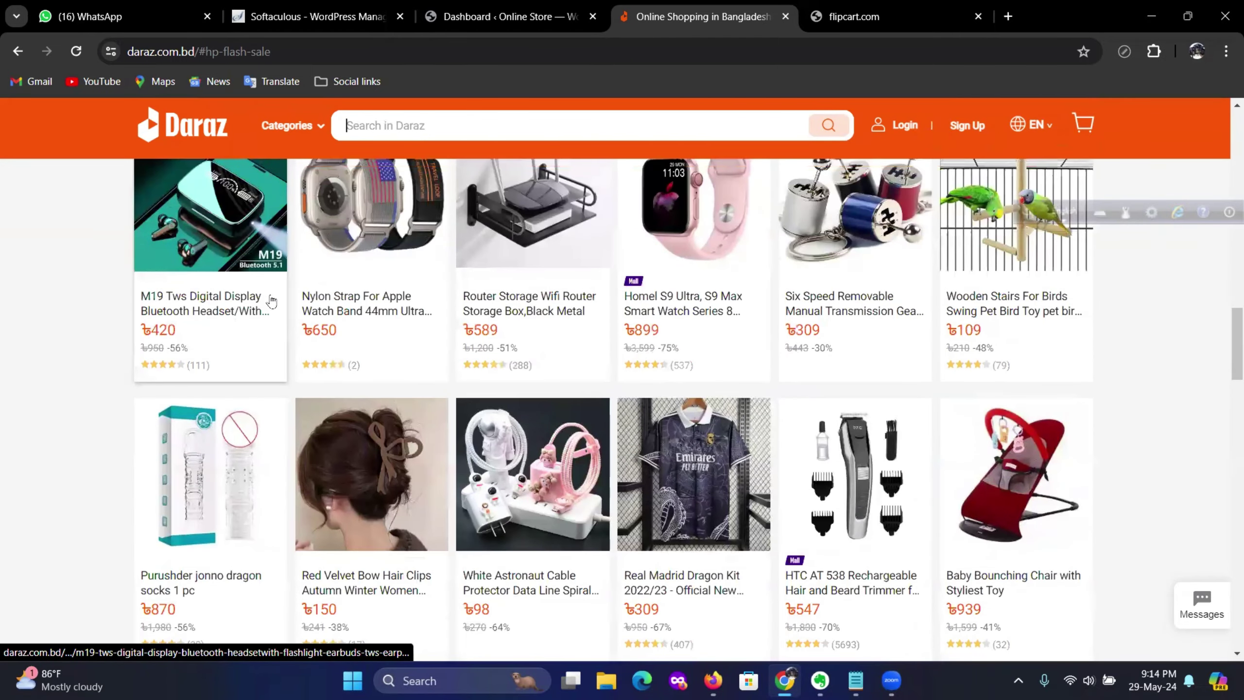
pyautogui.scroll(3, 1, 346)
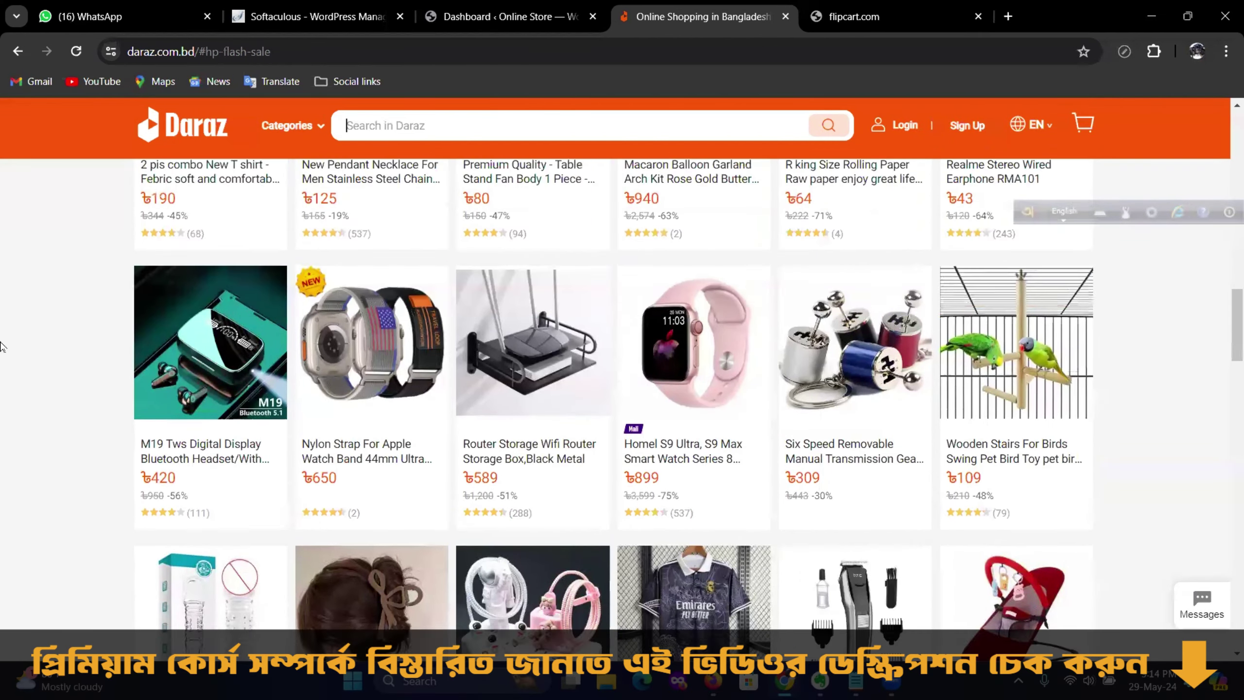
pyautogui.scroll(5, 2, 345)
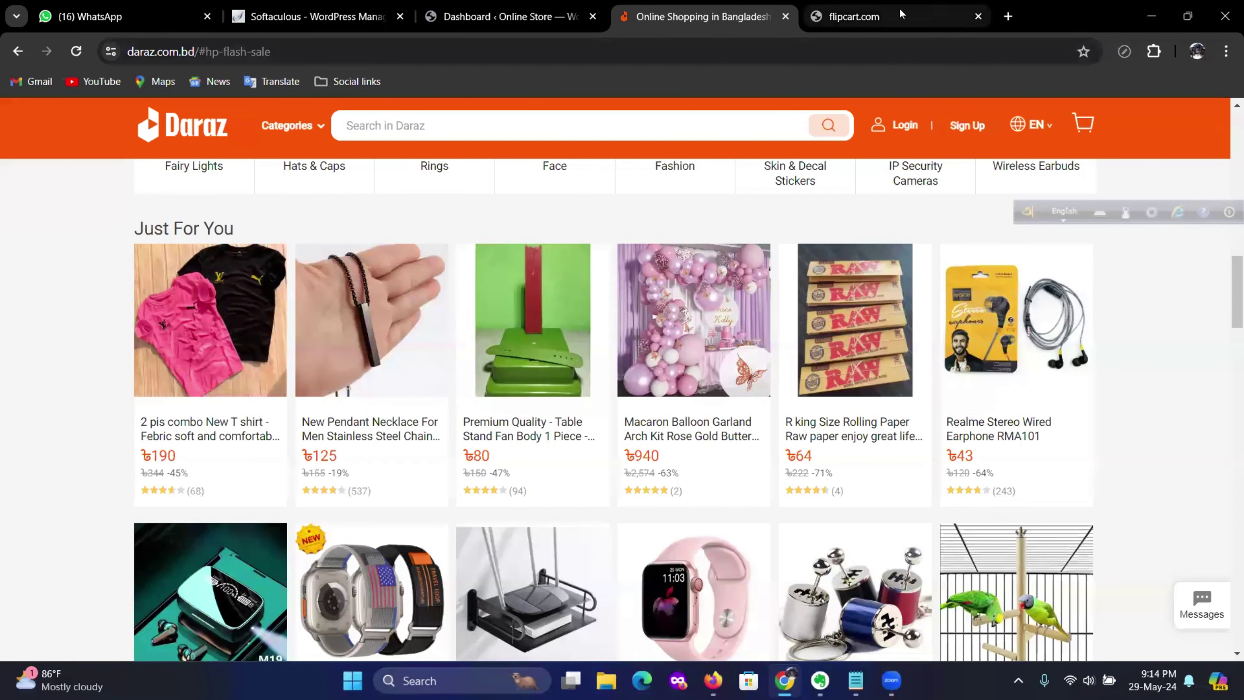
# Open a new browser tab for a web search
pyautogui.click(1007, 16)
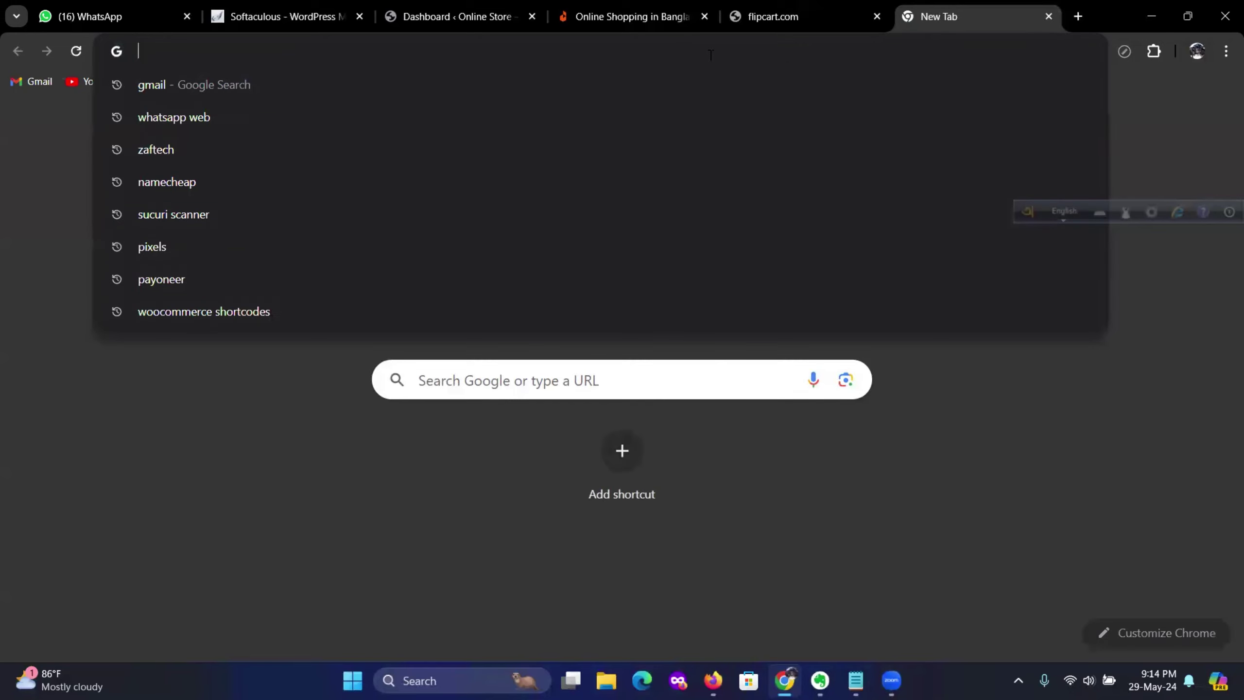
pyautogui.write('ecomm')
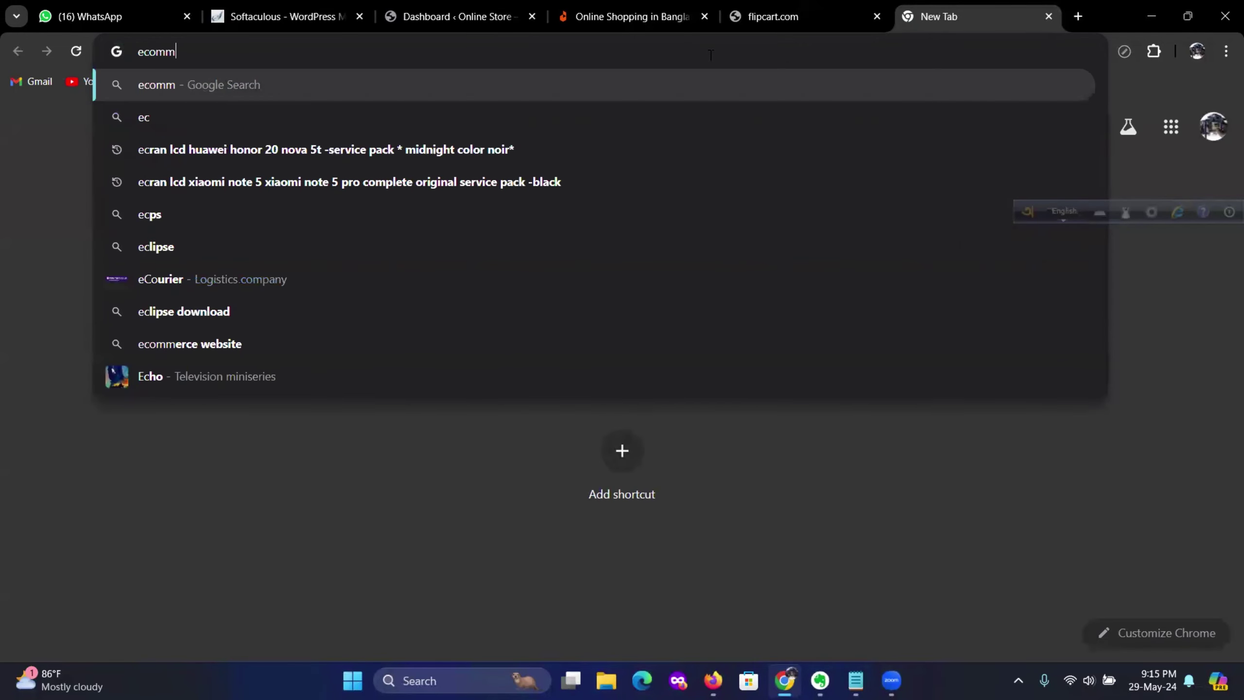
pyautogui.write('er')
pyautogui.press('BackSpace')
pyautogui.press('BackSpace')
pyautogui.press('BackSpace')
pyautogui.press('BackSpace')
pyautogui.press('BackSpace')
pyautogui.press('BackSpace')
pyautogui.press('BackSpace')
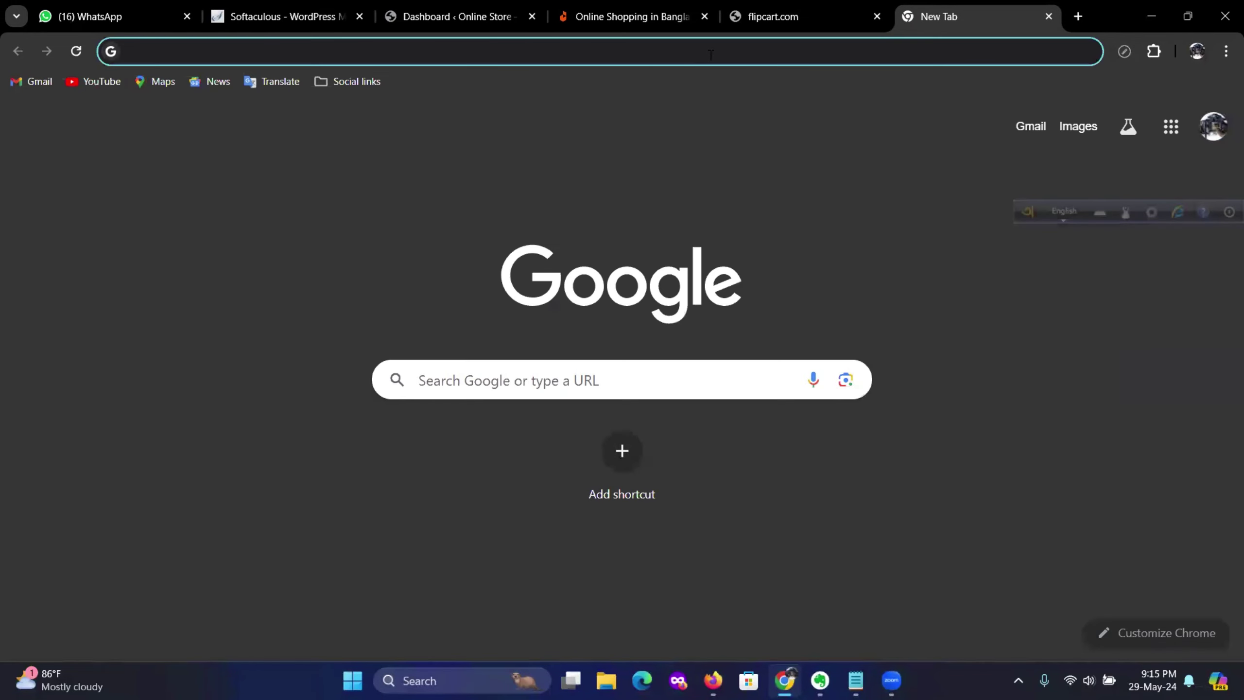
# Change the keyboard input language to Bangla and search Google for "ইকমার্স কি"
pyautogui.click(1064, 211)
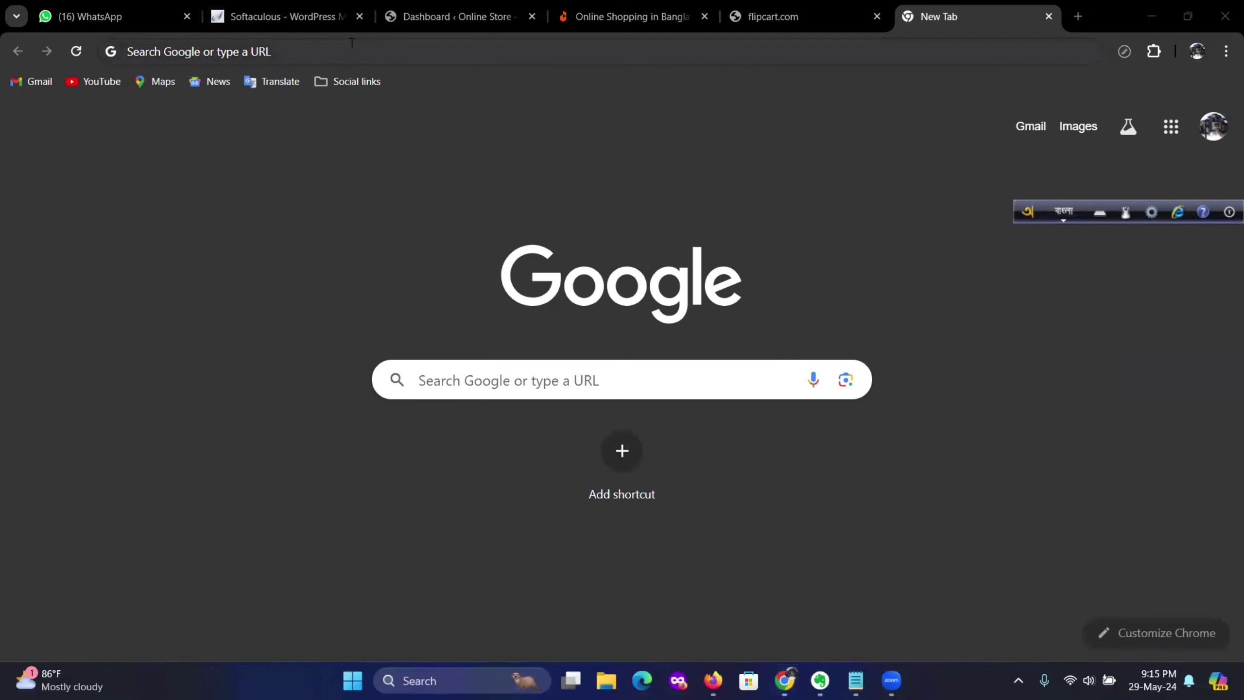
pyautogui.click(346, 51)
pyautogui.write('ik')
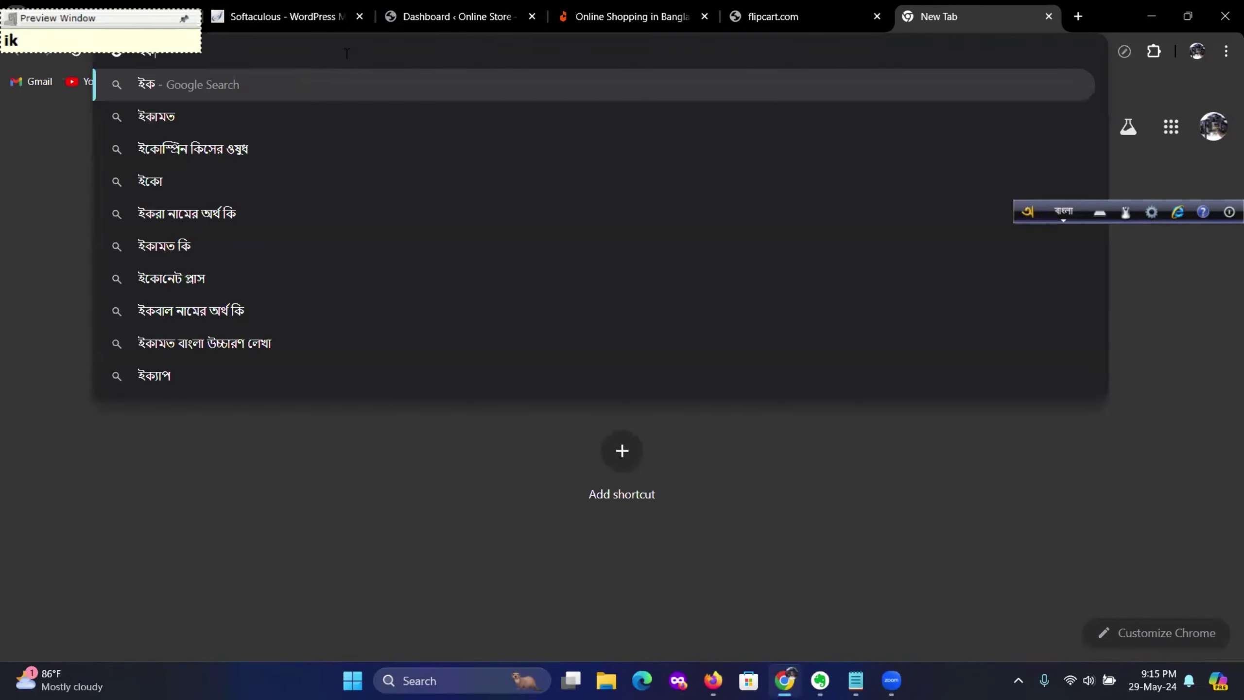
pyautogui.write('omar')
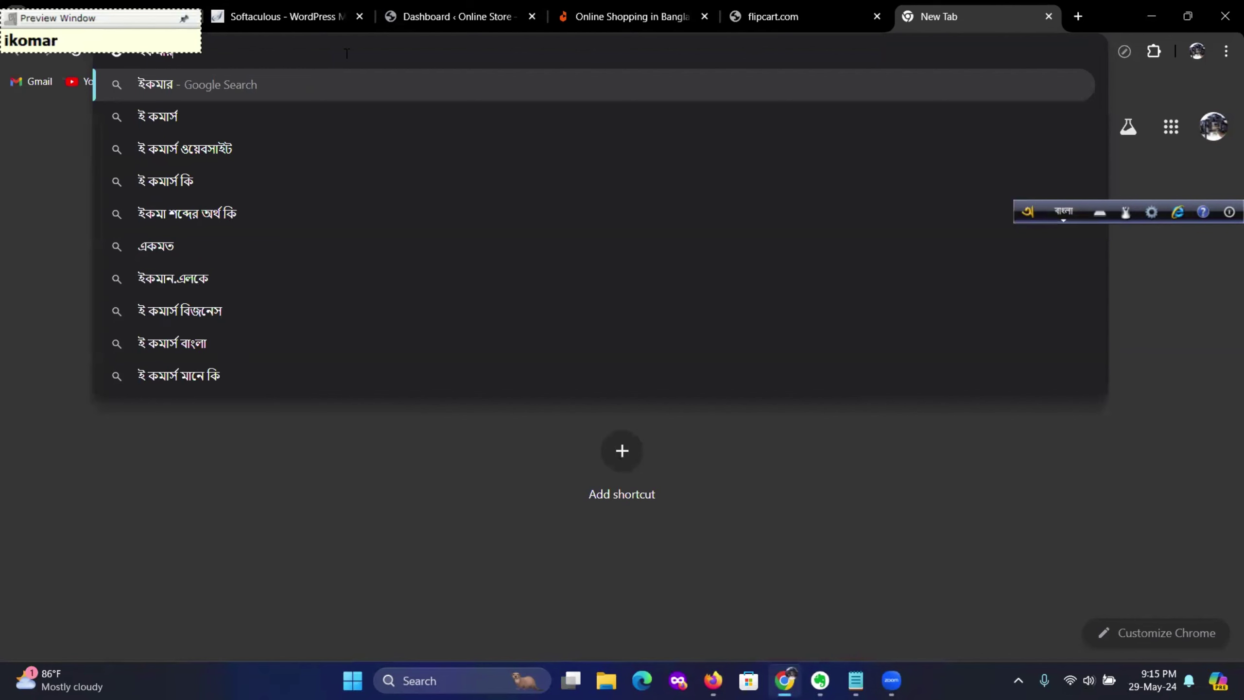
pyautogui.write('s ki')
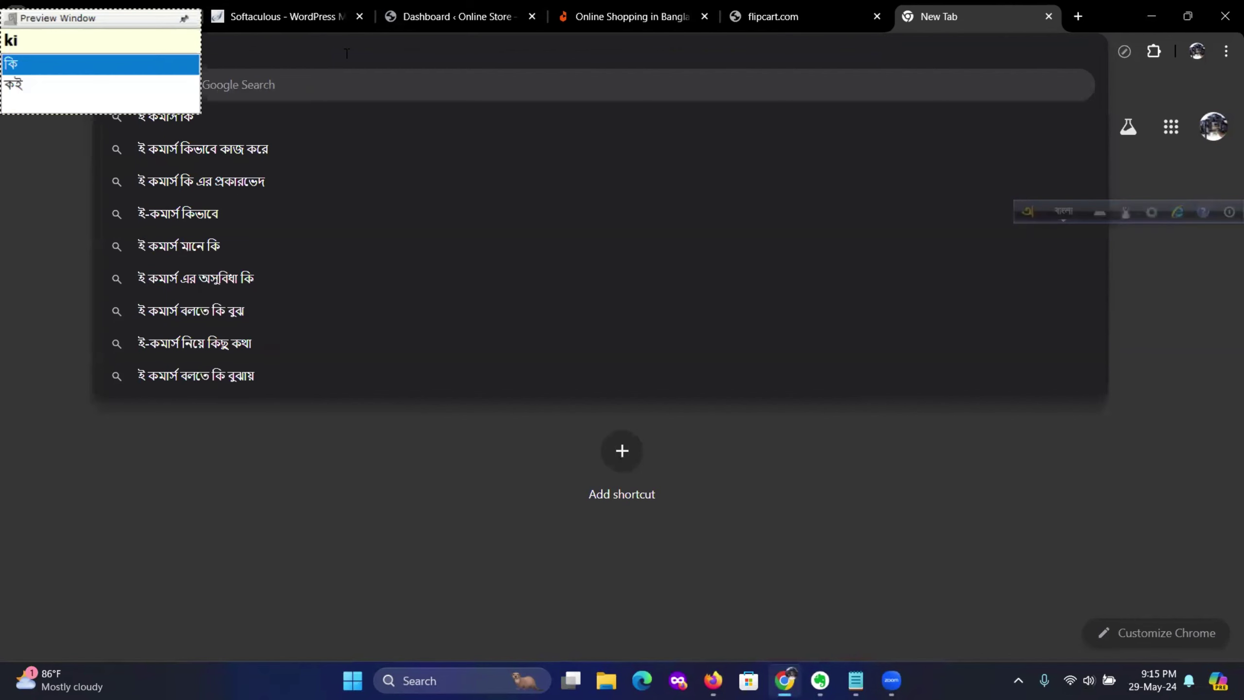
pyautogui.press('Return')
pyautogui.press('Return')
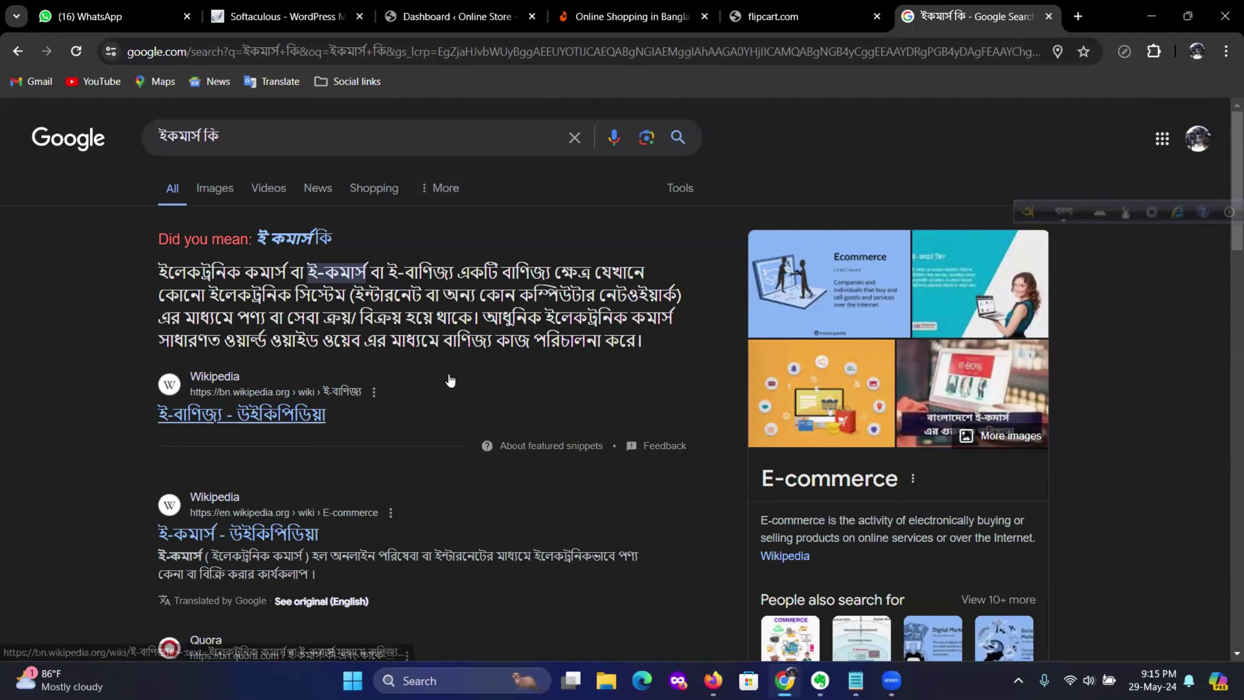
# Look through the search results and expand the related question "ইকোমার্স কি?" to read its answer
pyautogui.scroll(-6, 424, 388)
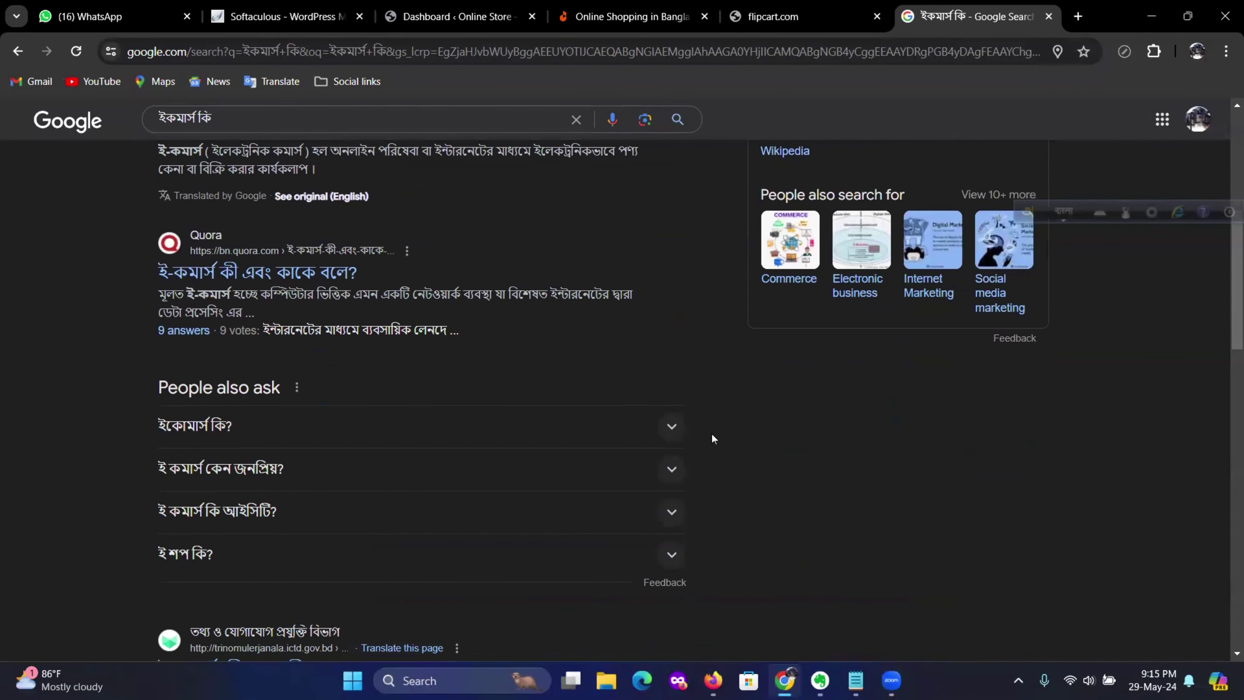
pyautogui.click(672, 428)
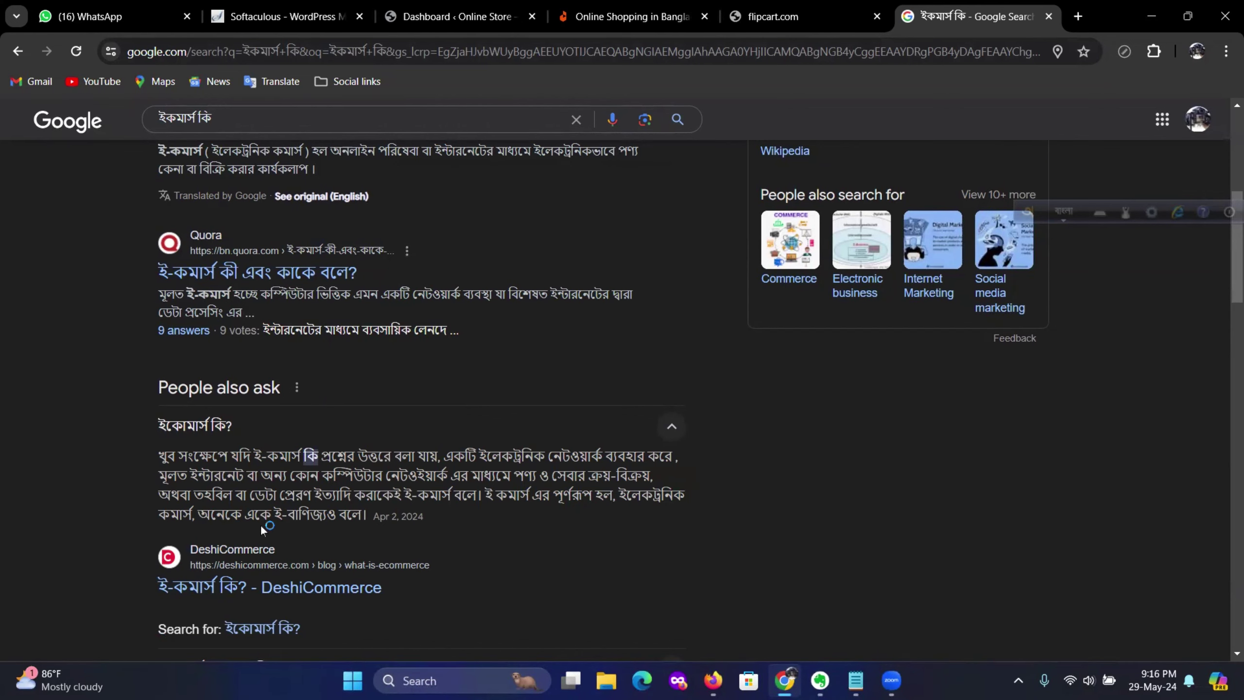
pyautogui.scroll(10, 492, 445)
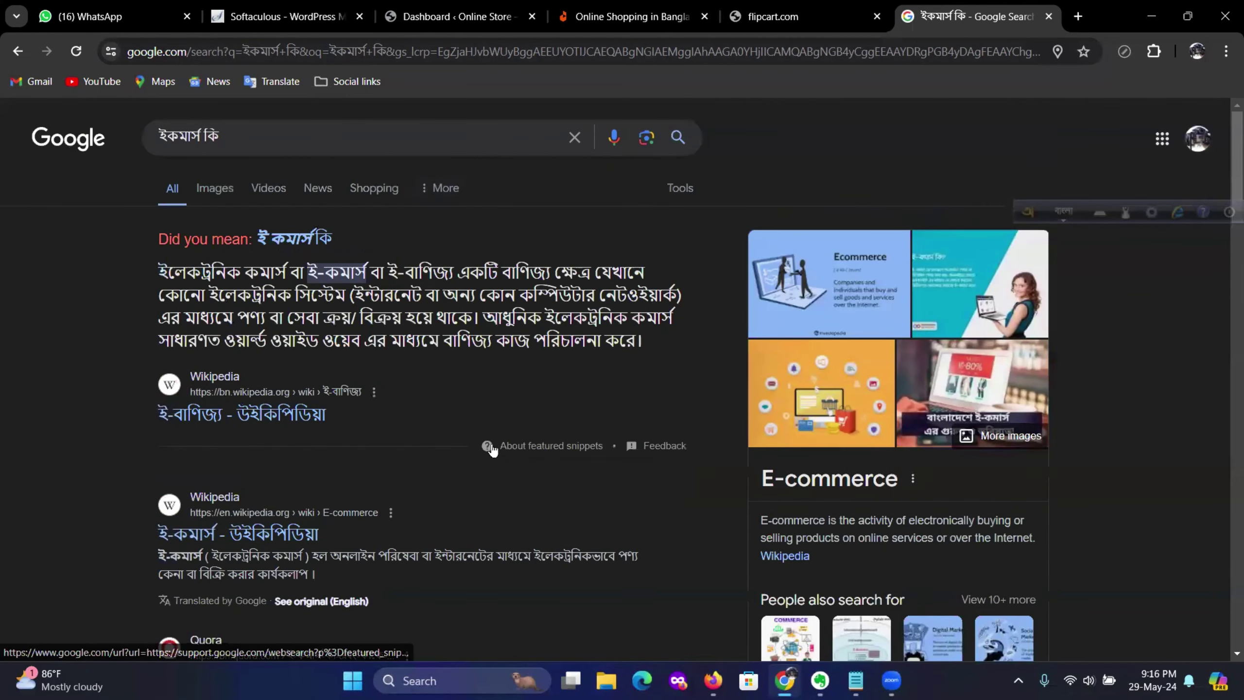
# Return to the Daraz page and look over the product cards under Just For You
pyautogui.click(613, 9)
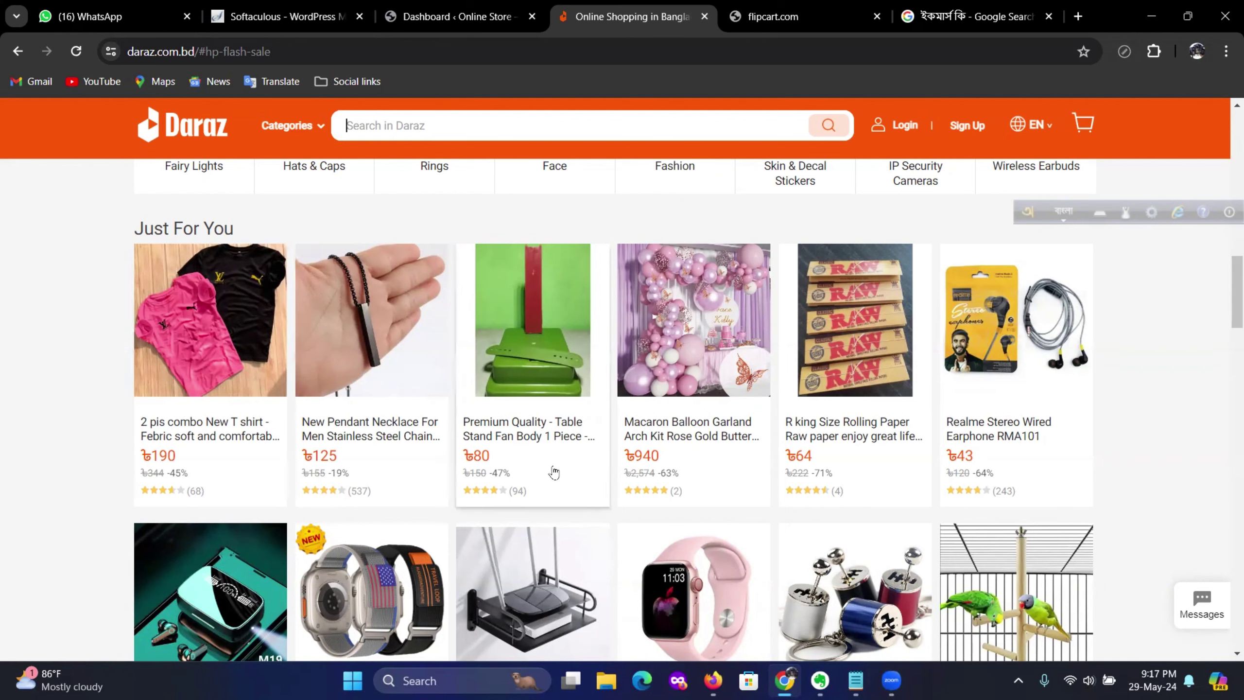
pyautogui.scroll(-4, 554, 468)
pyautogui.scroll(-1, 556, 466)
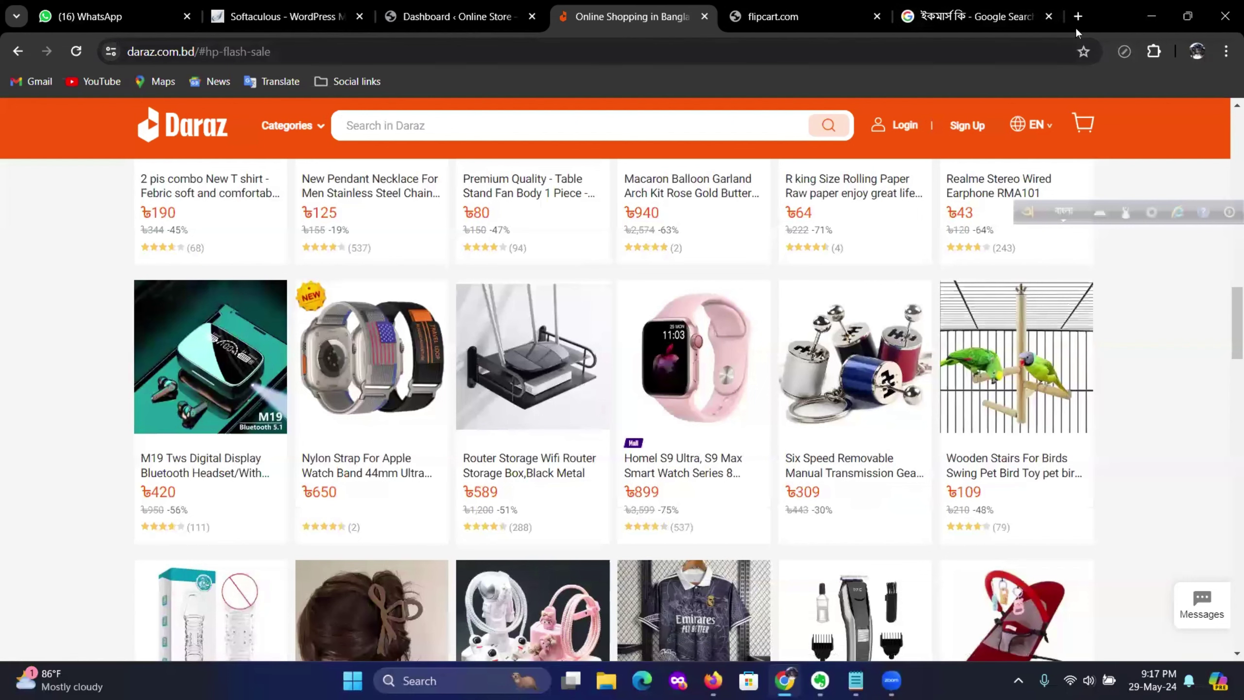
# Go back to the Google results, clear the Bangla query and change the keyboard input language to English
pyautogui.click(985, 16)
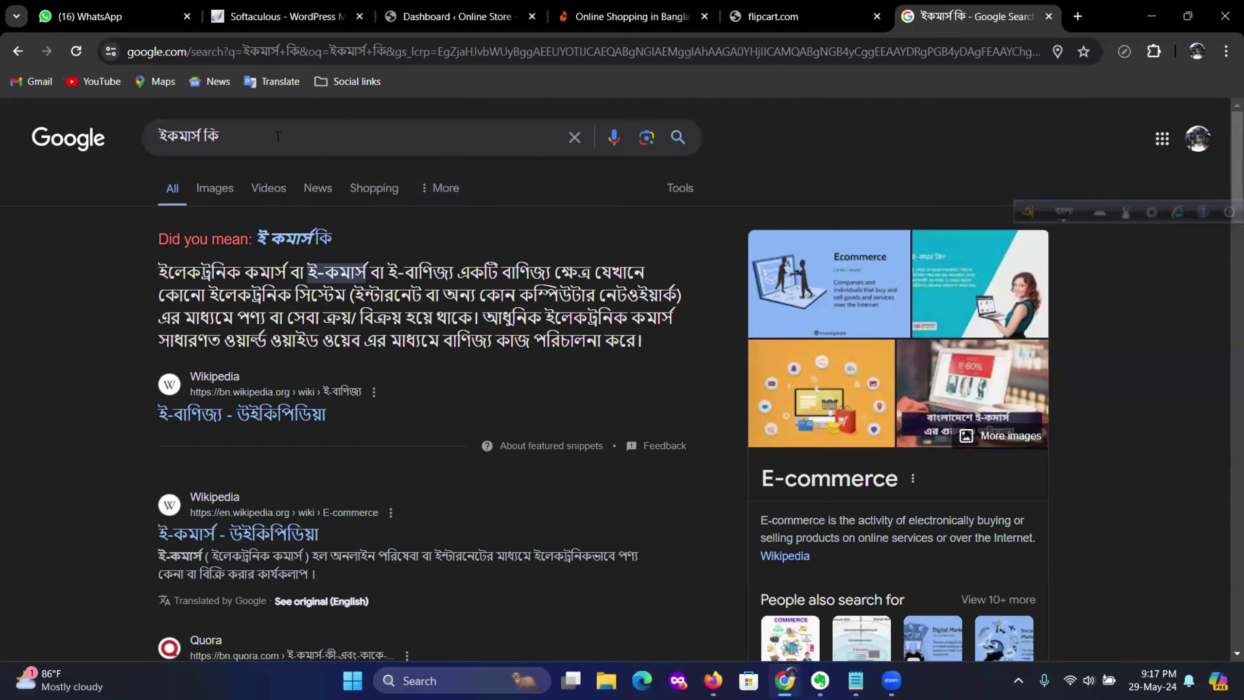
pyautogui.moveTo(281, 139); pyautogui.dragTo(70, 139)
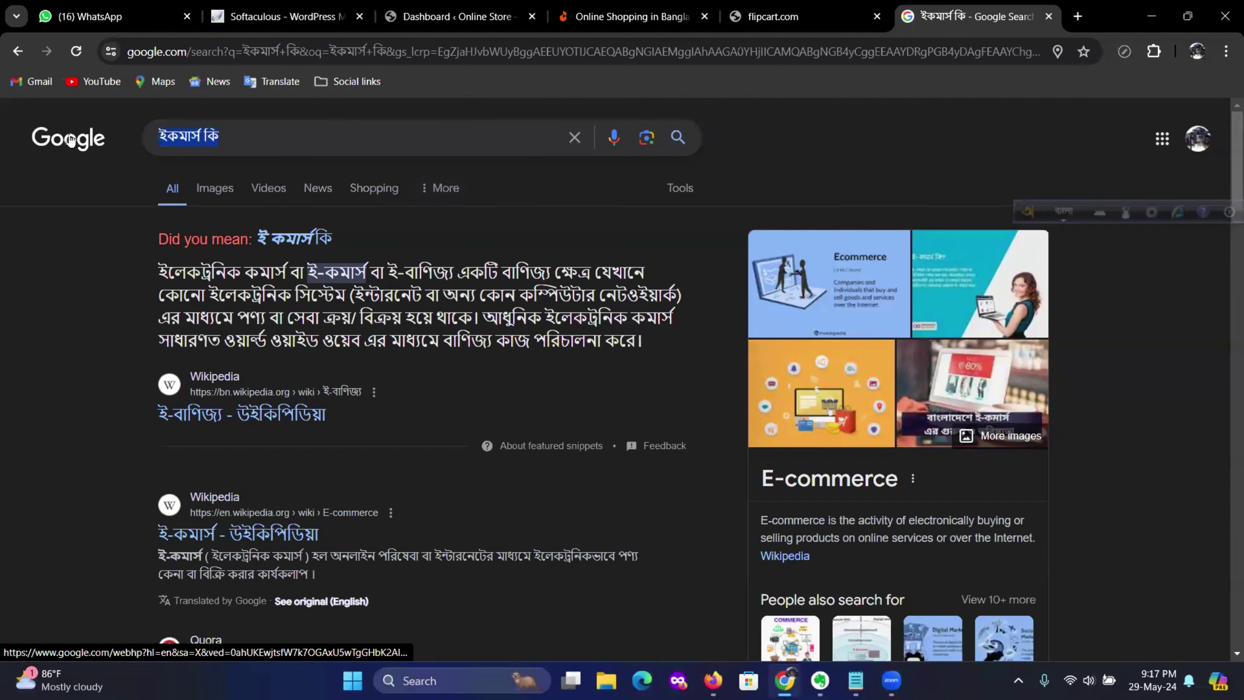
pyautogui.write('s')
pyautogui.press('BackSpace')
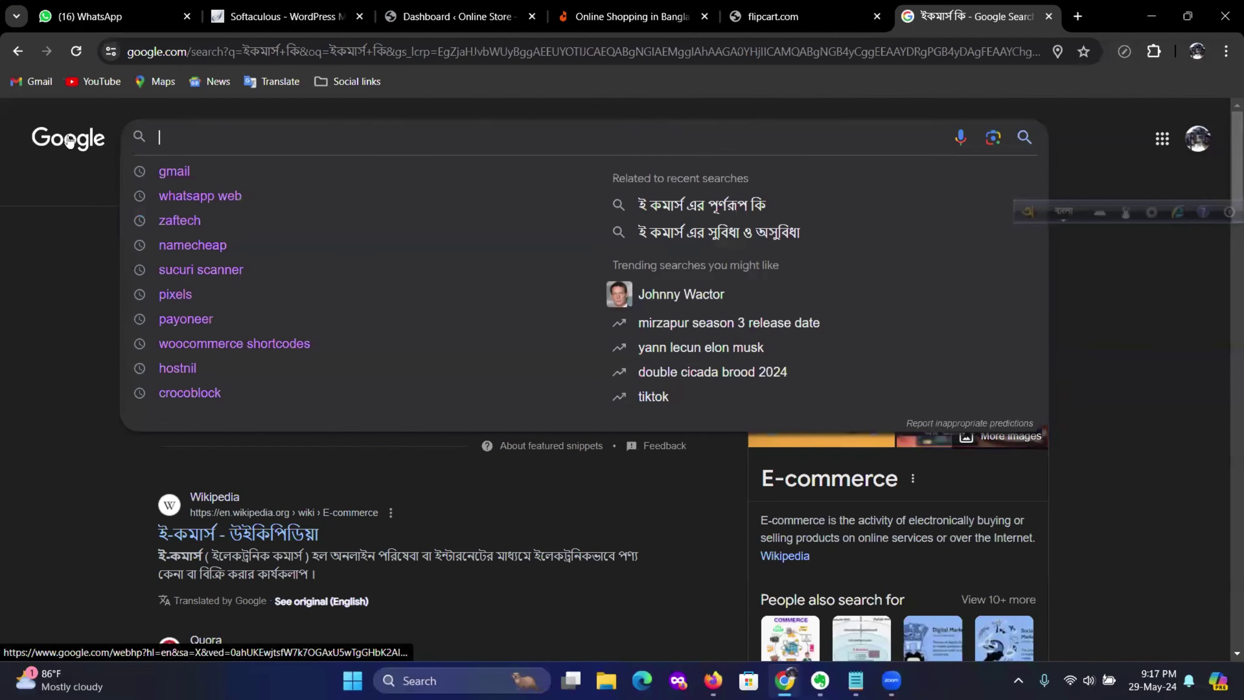
pyautogui.press('F12')
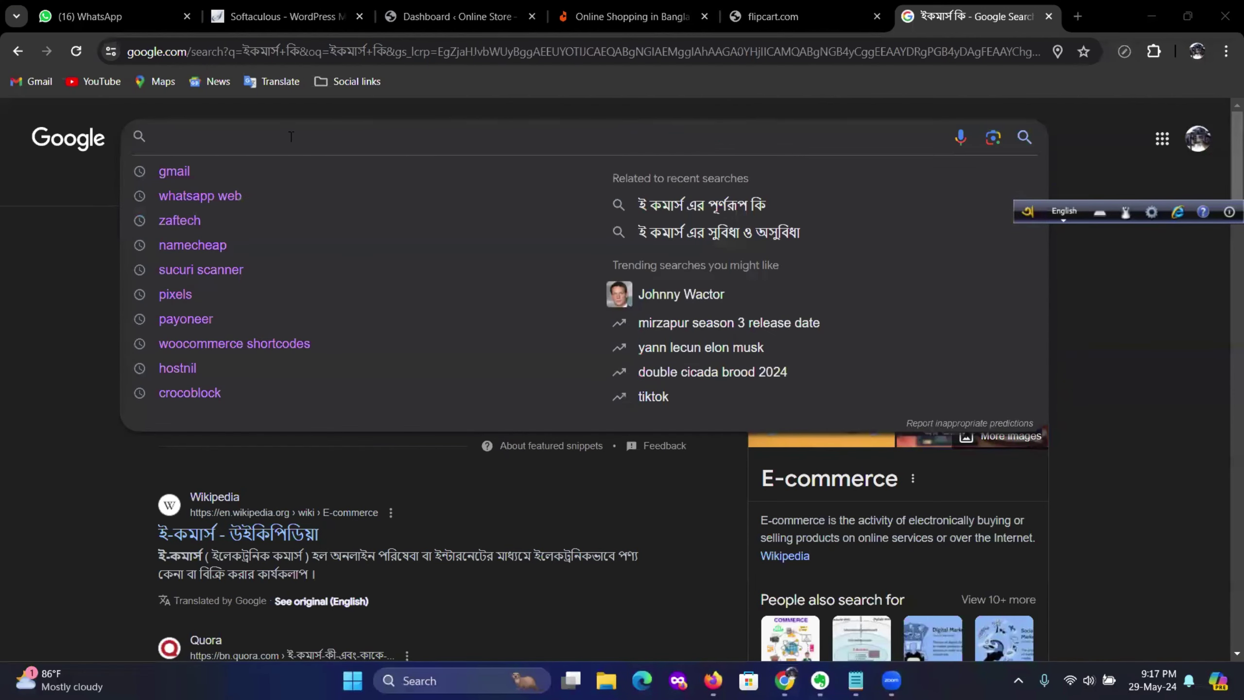
# Search Google for "smart watch price in bangladesh" and skim the stores listed in the results
pyautogui.write('sma')
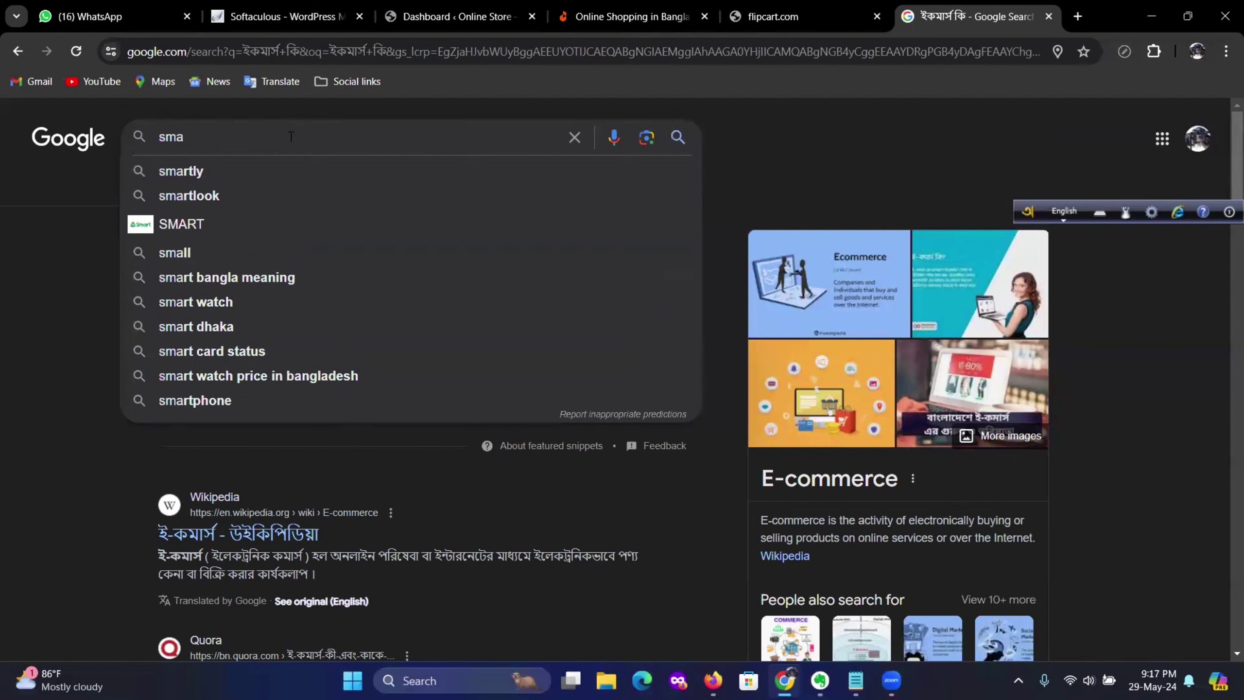
pyautogui.write('rt pri')
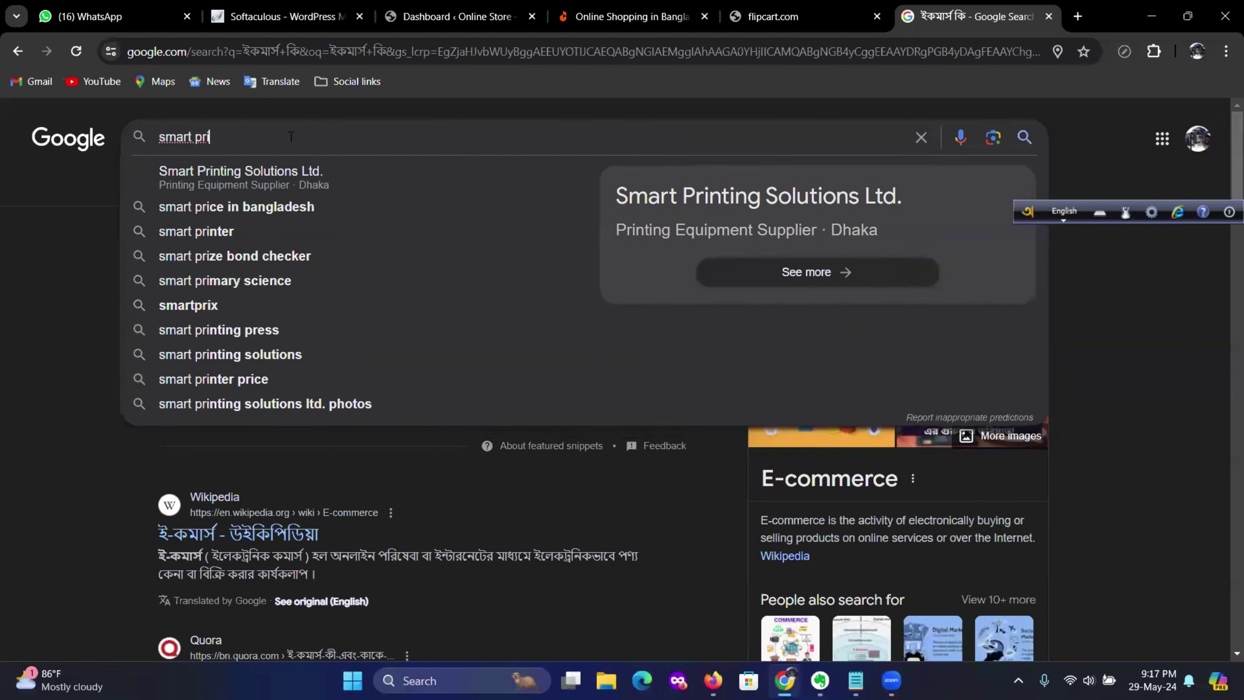
pyautogui.press('BackSpace')
pyautogui.press('BackSpace')
pyautogui.press('BackSpace')
pyautogui.write('watch pr')
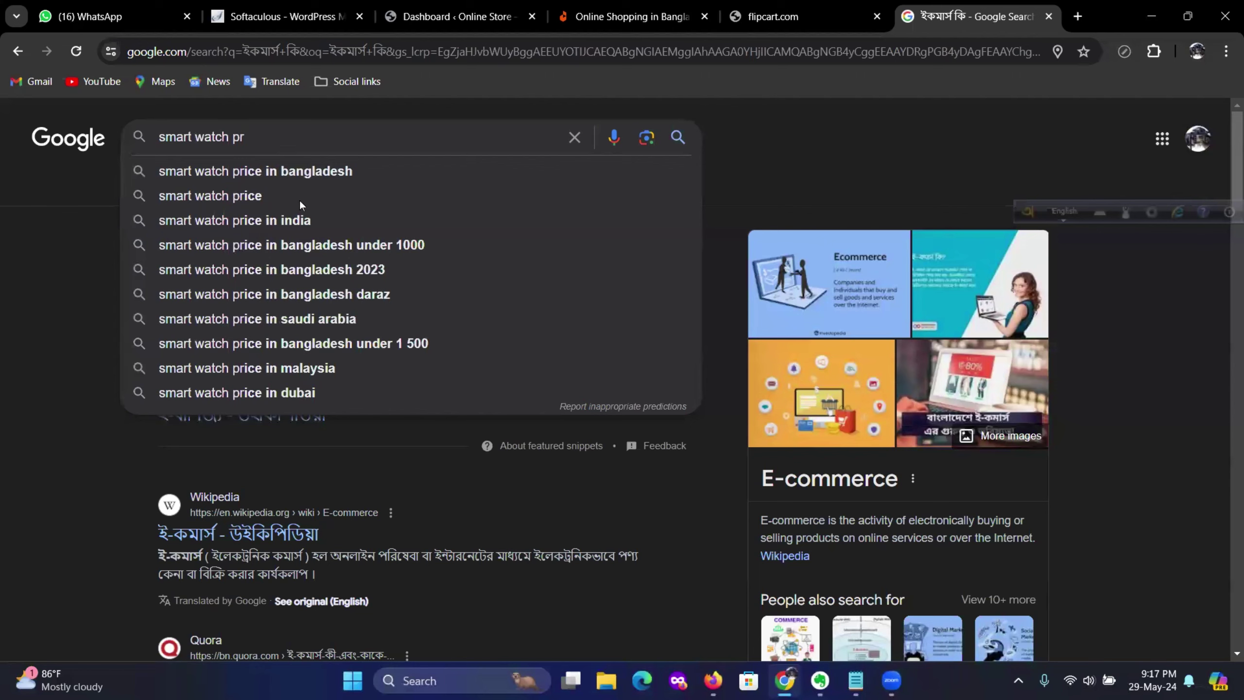
pyautogui.click(306, 175)
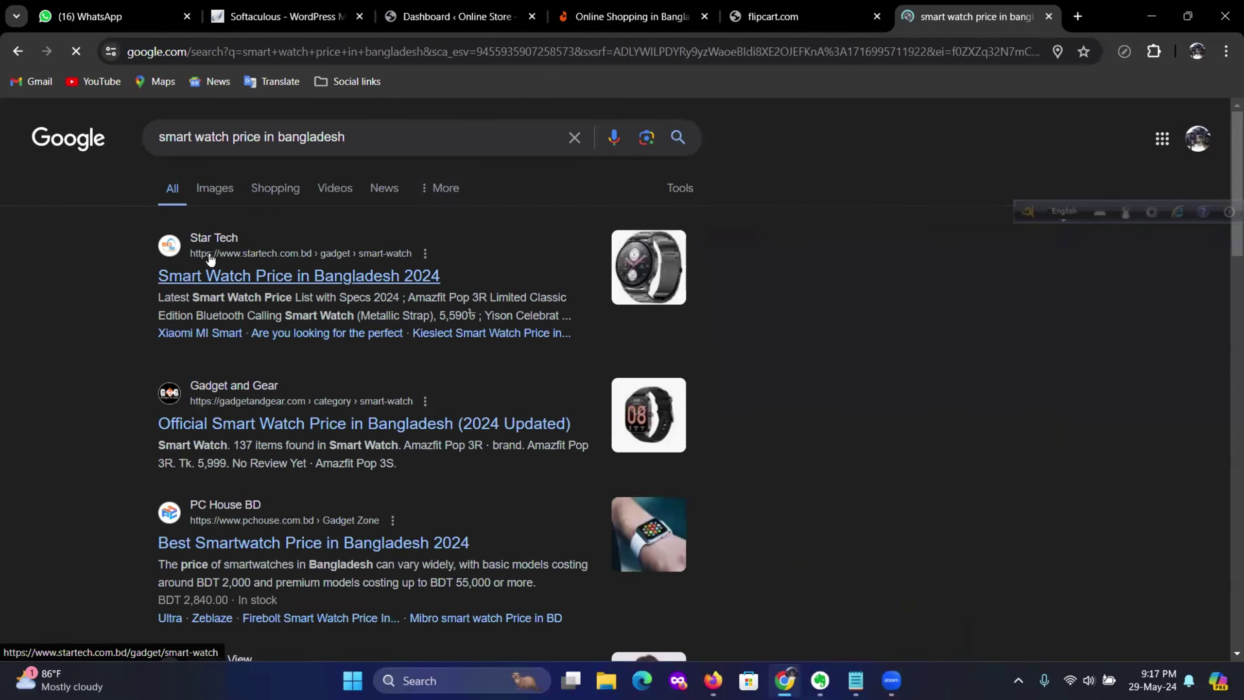
pyautogui.scroll(-8, 237, 278)
pyautogui.scroll(-20, 320, 375)
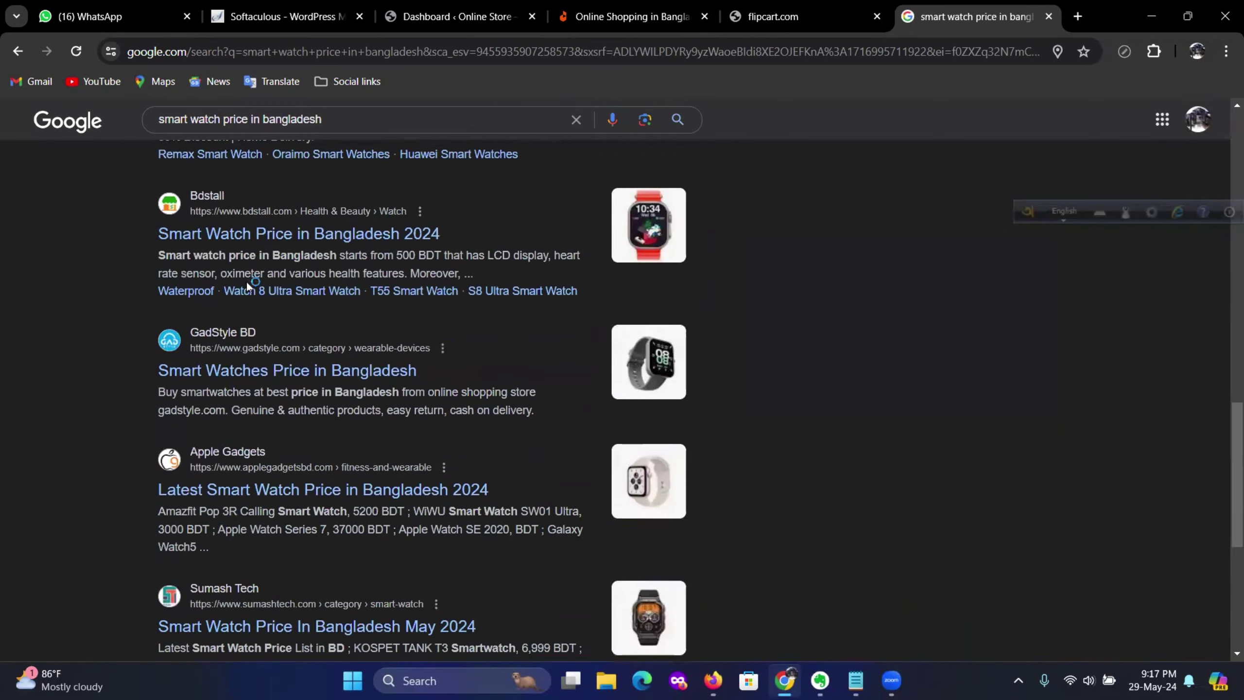
pyautogui.scroll(20, 321, 375)
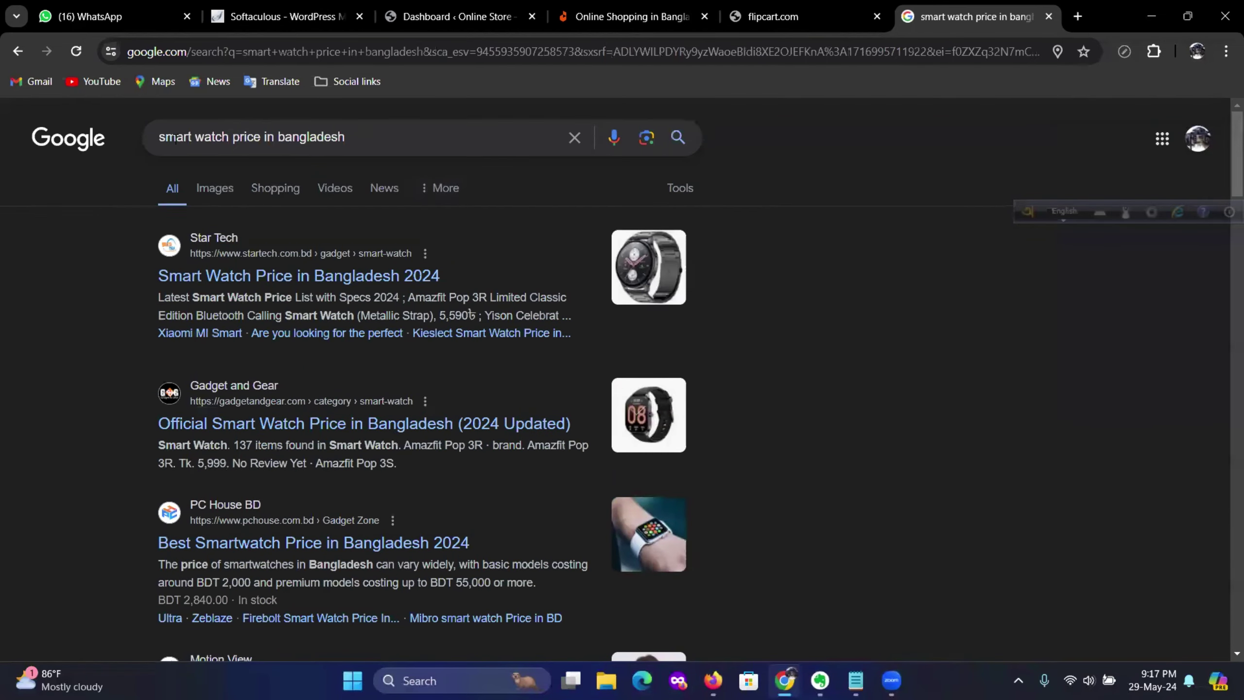
# Refine the search to "cheap smart watch price in bangladesh" and skim the new results
pyautogui.click(160, 138)
pyautogui.write('dheap')
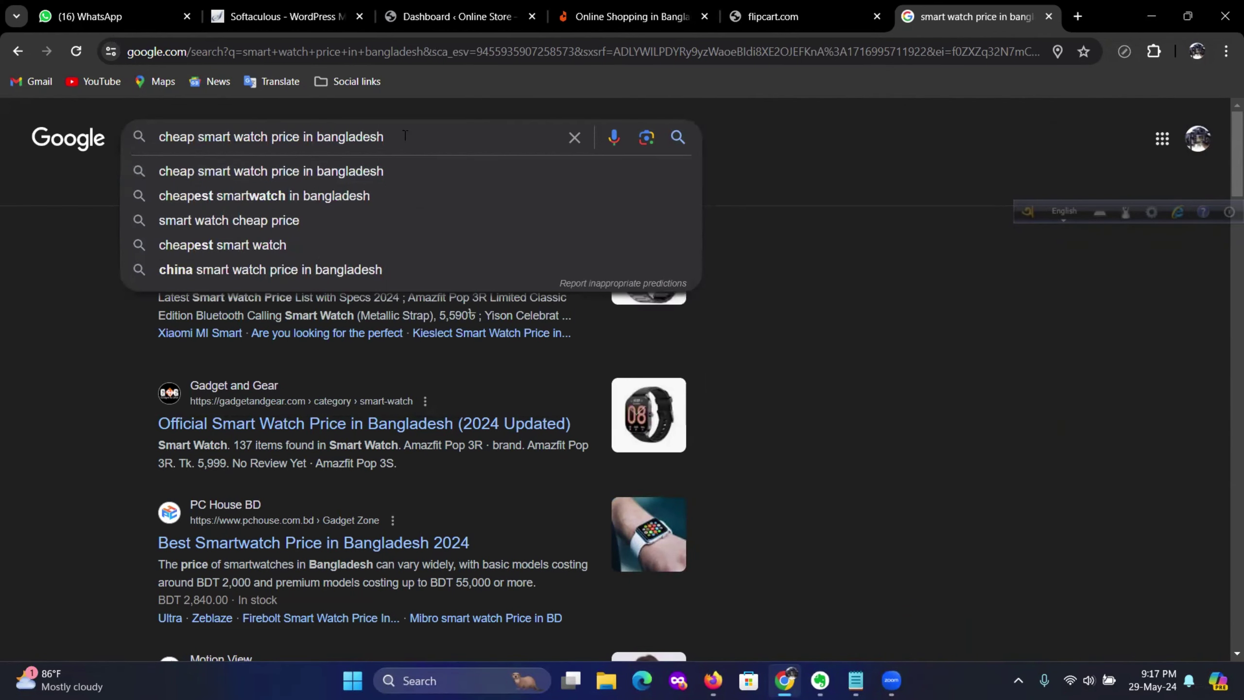
pyautogui.click(505, 136)
pyautogui.press('Return')
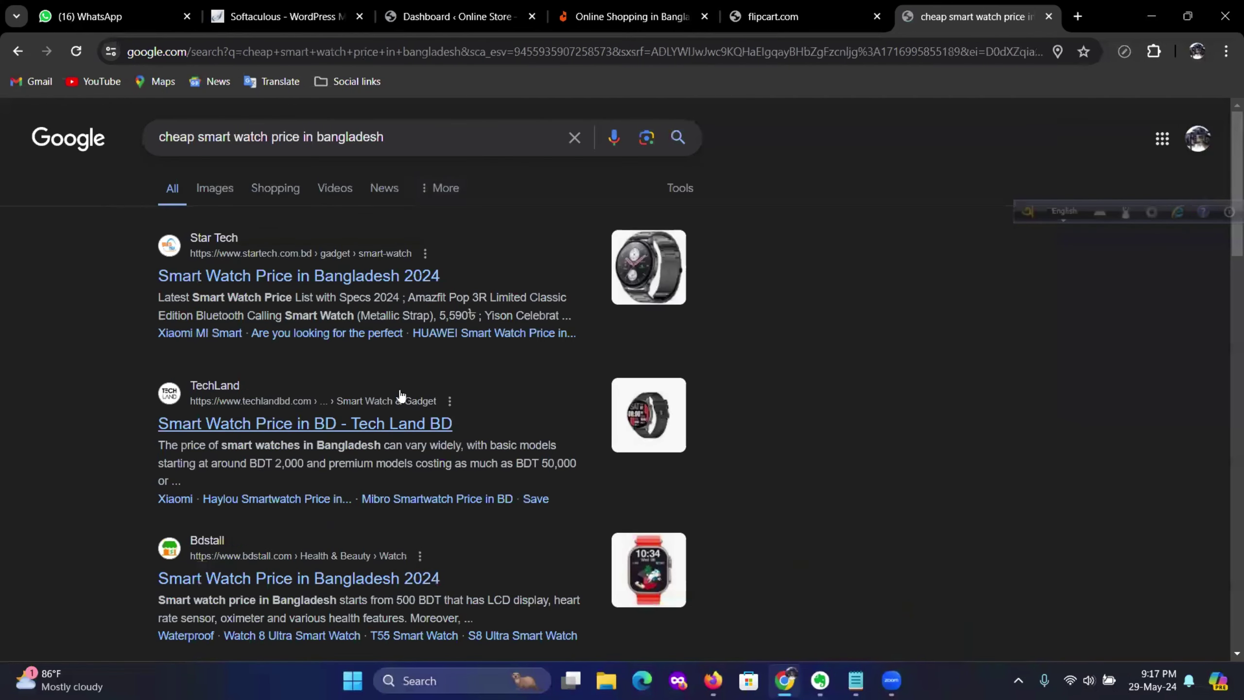
pyautogui.scroll(-7, 407, 417)
pyautogui.scroll(7, 417, 387)
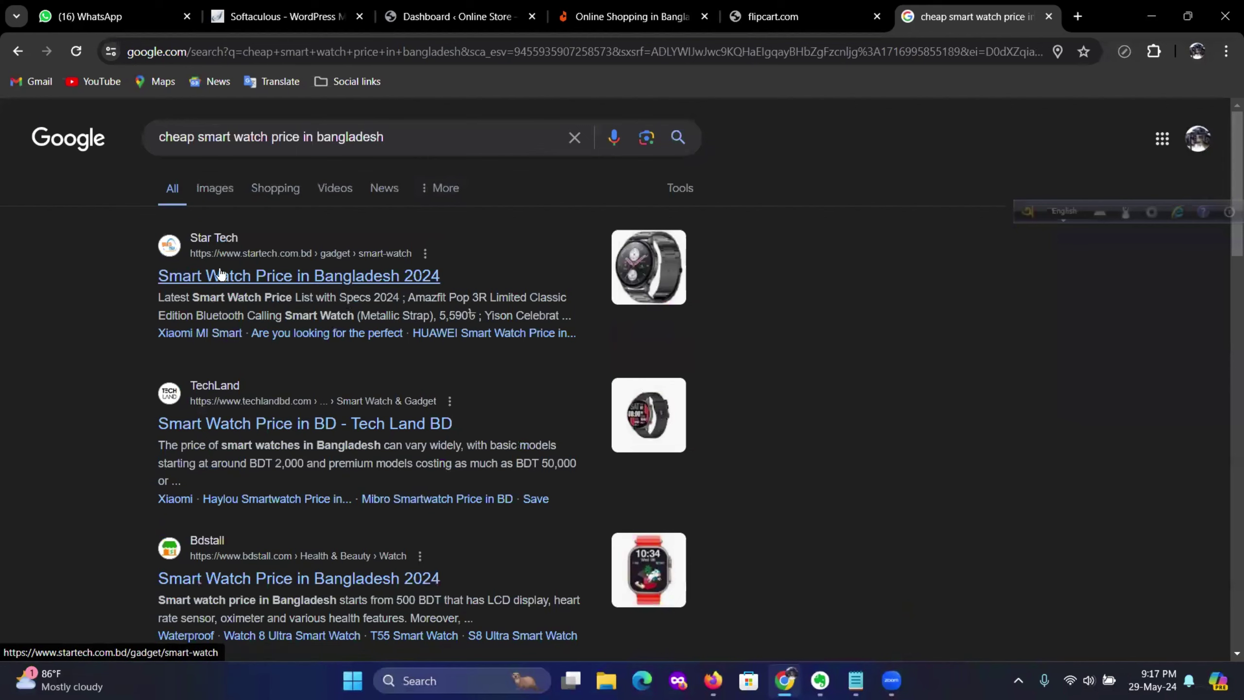
# Open the Star Tech smart watch result and browse its product listings and filters
pyautogui.click(282, 280)
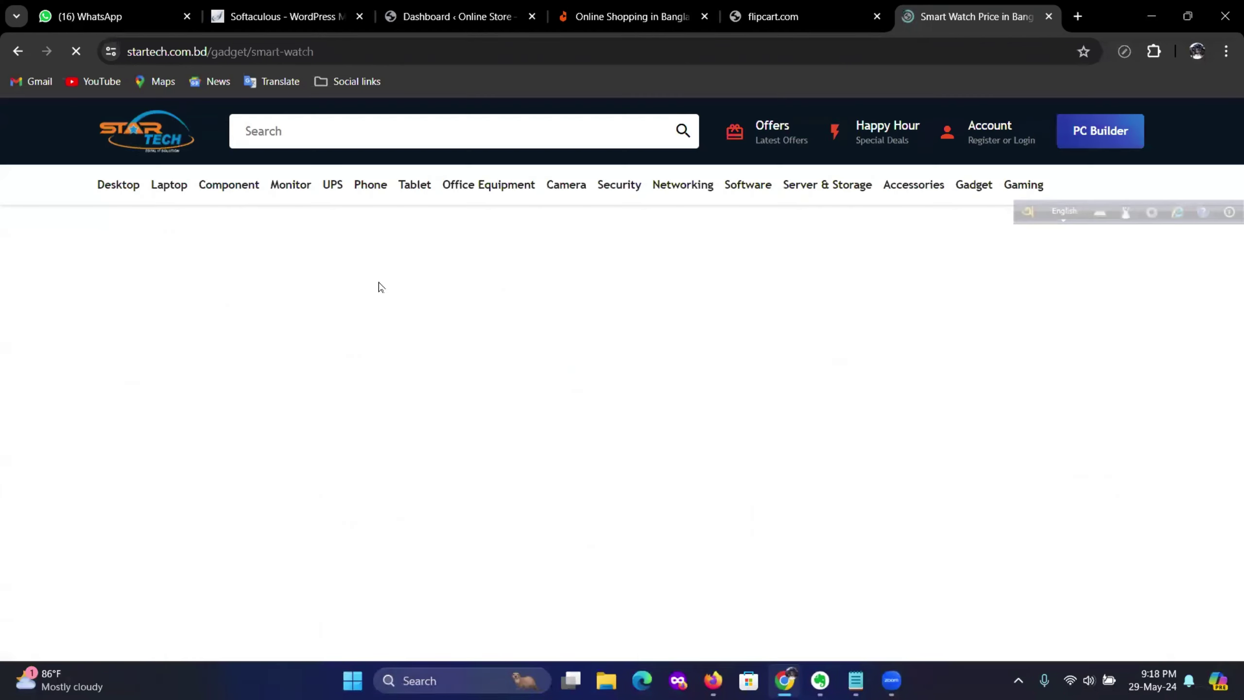
pyautogui.scroll(-5, 655, 294)
pyautogui.scroll(-20, 655, 294)
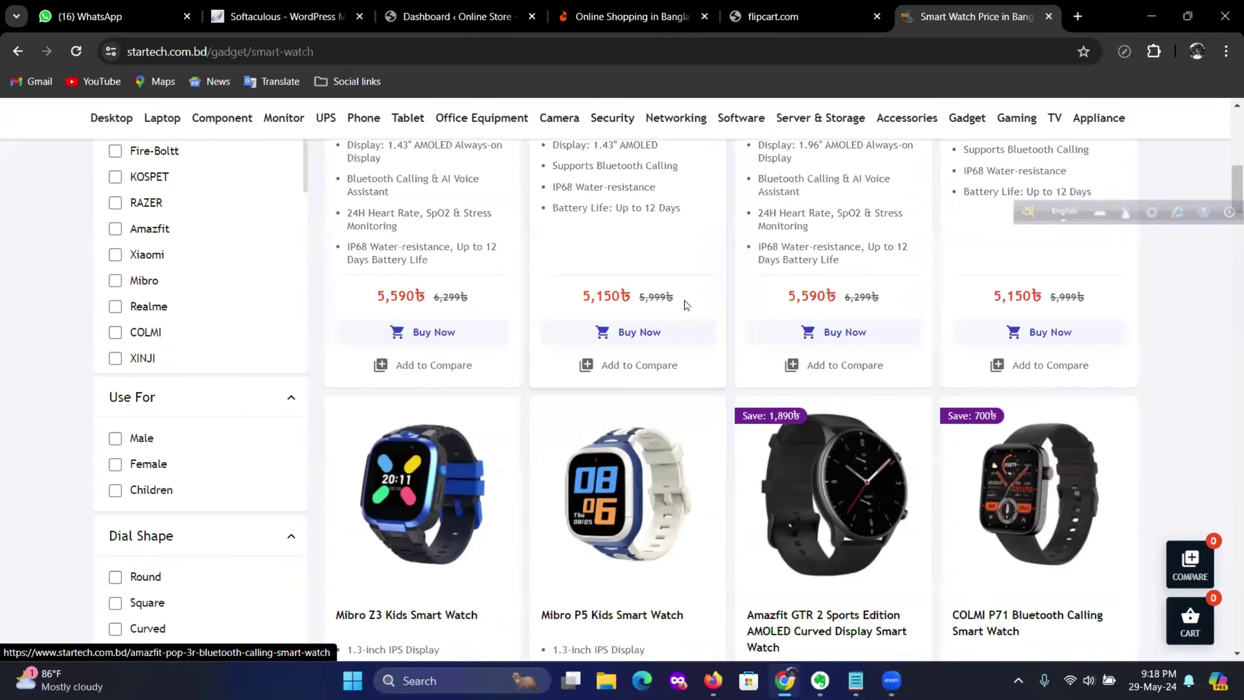
pyautogui.scroll(-5, 696, 294)
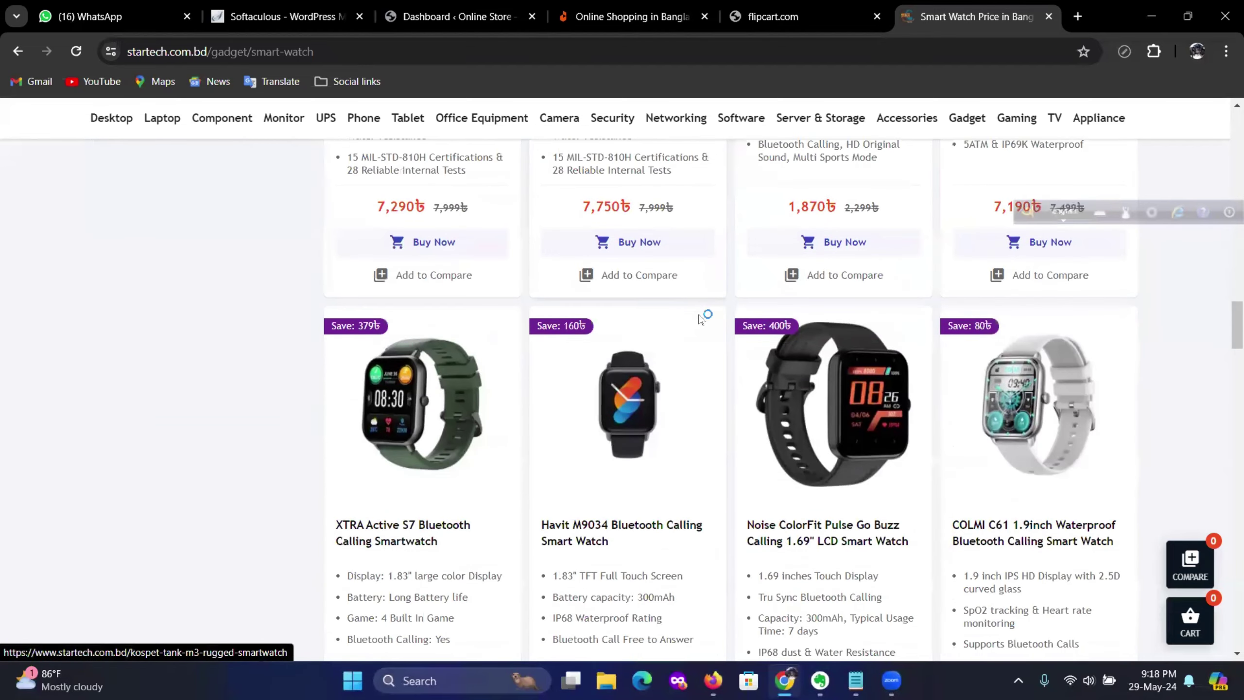
pyautogui.scroll(10, 695, 351)
pyautogui.scroll(5, 764, 374)
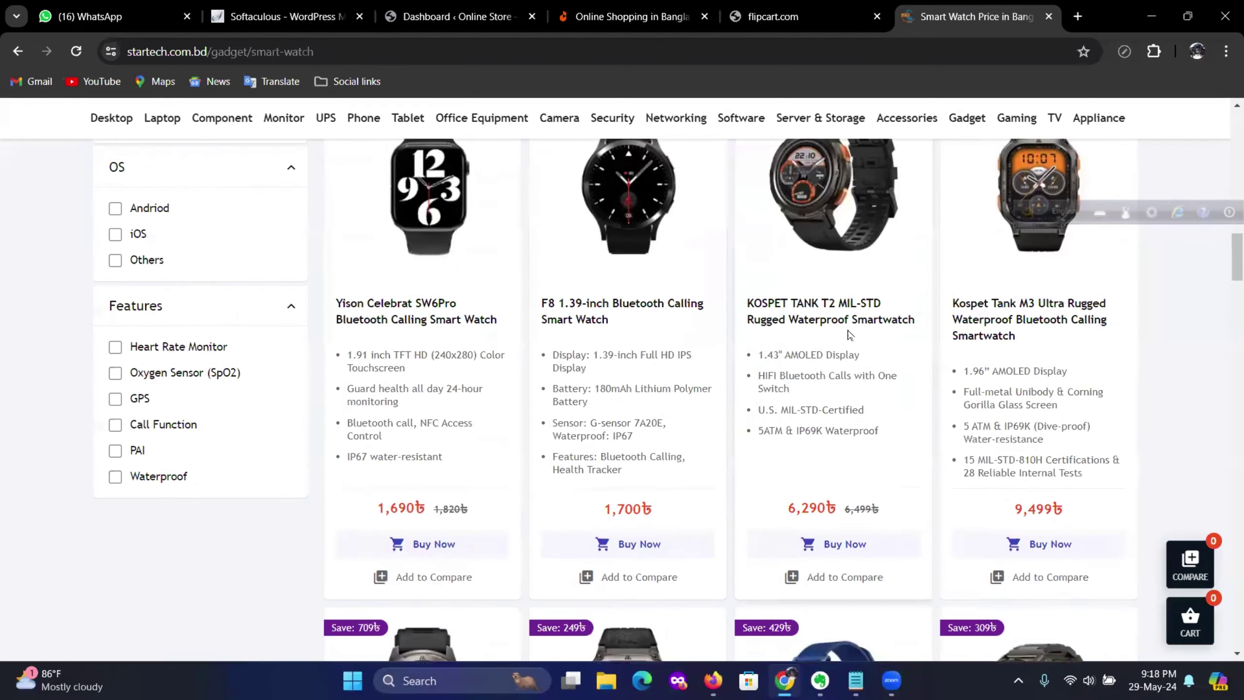
pyautogui.scroll(10, 619, 382)
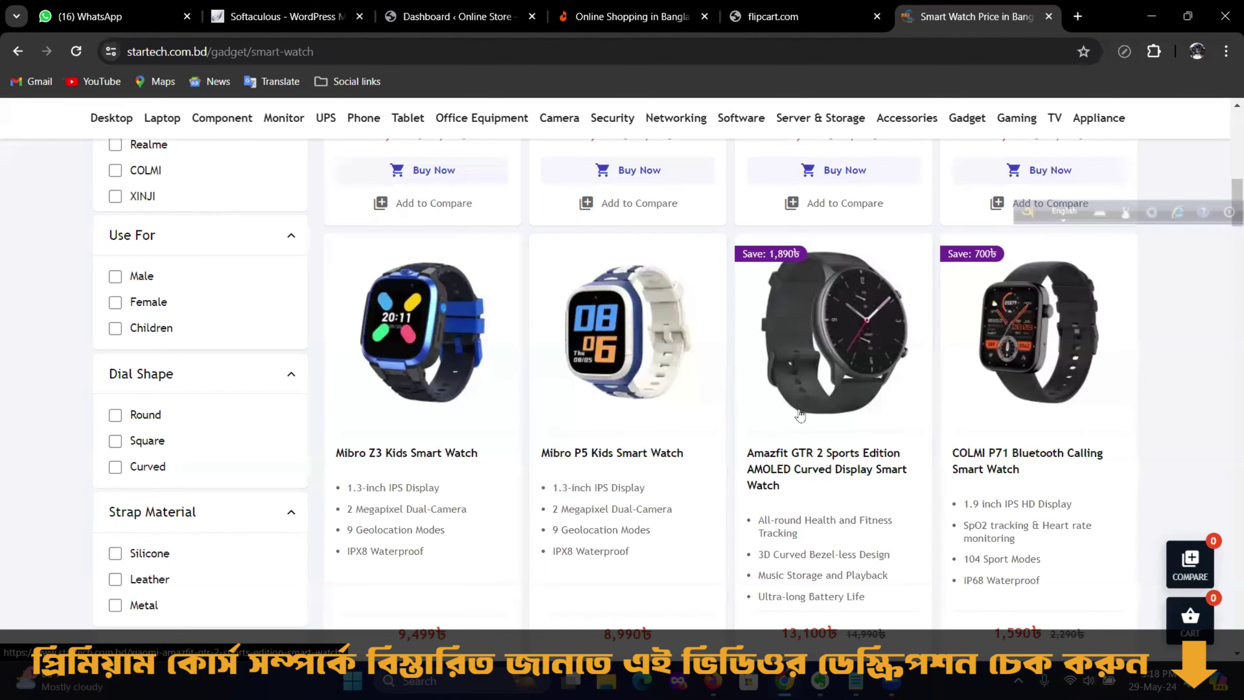
# Examine the Star Tech watch cards, including their features, prices, Buy Now and Add to Compare options
pyautogui.scroll(-2, 800, 415)
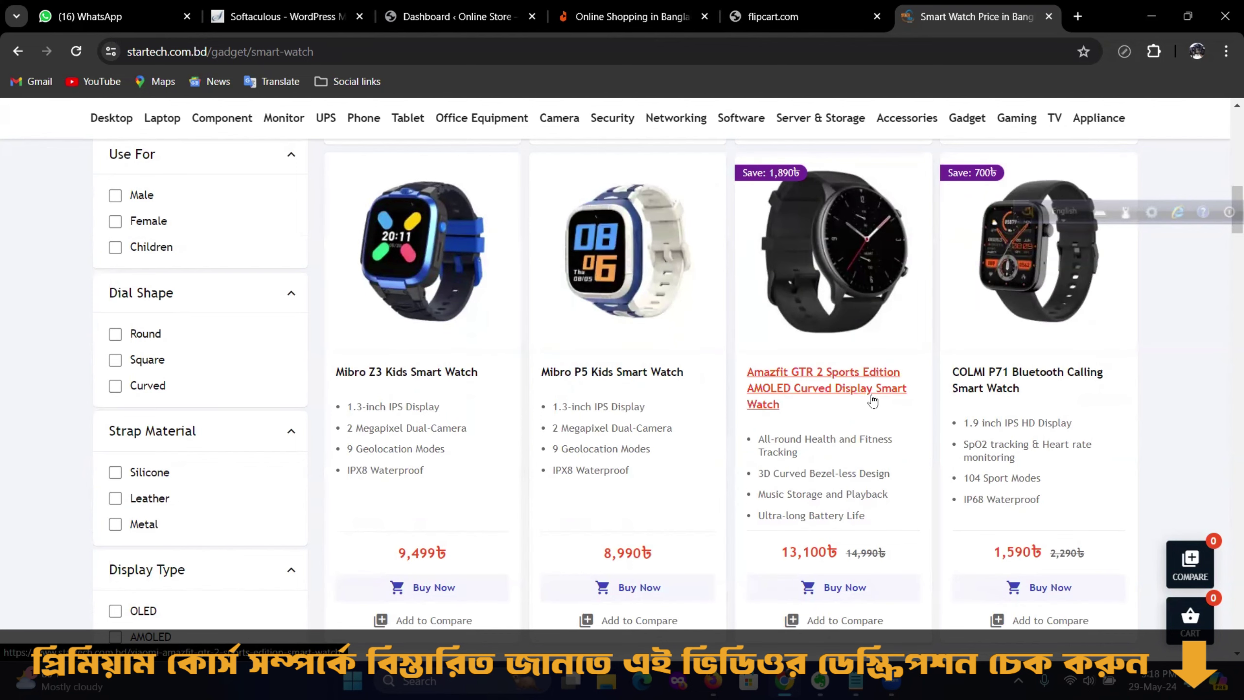
pyautogui.scroll(-3, 873, 401)
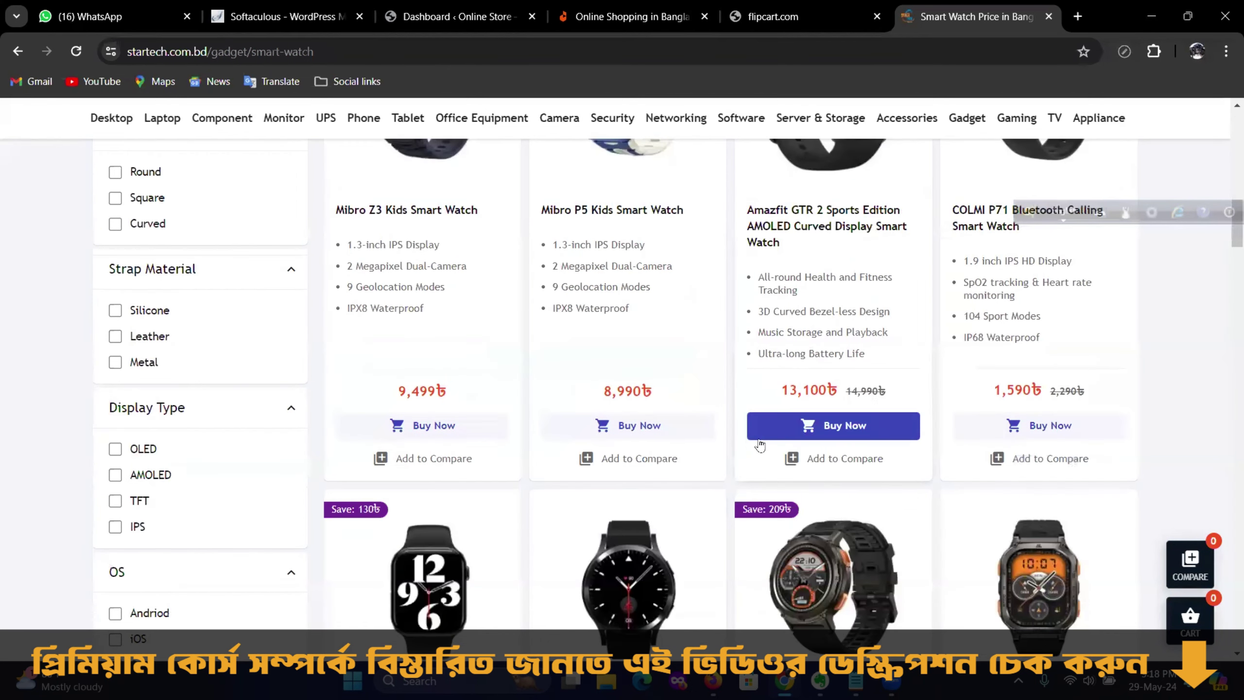
pyautogui.click(784, 426)
pyautogui.scroll(-7, 813, 293)
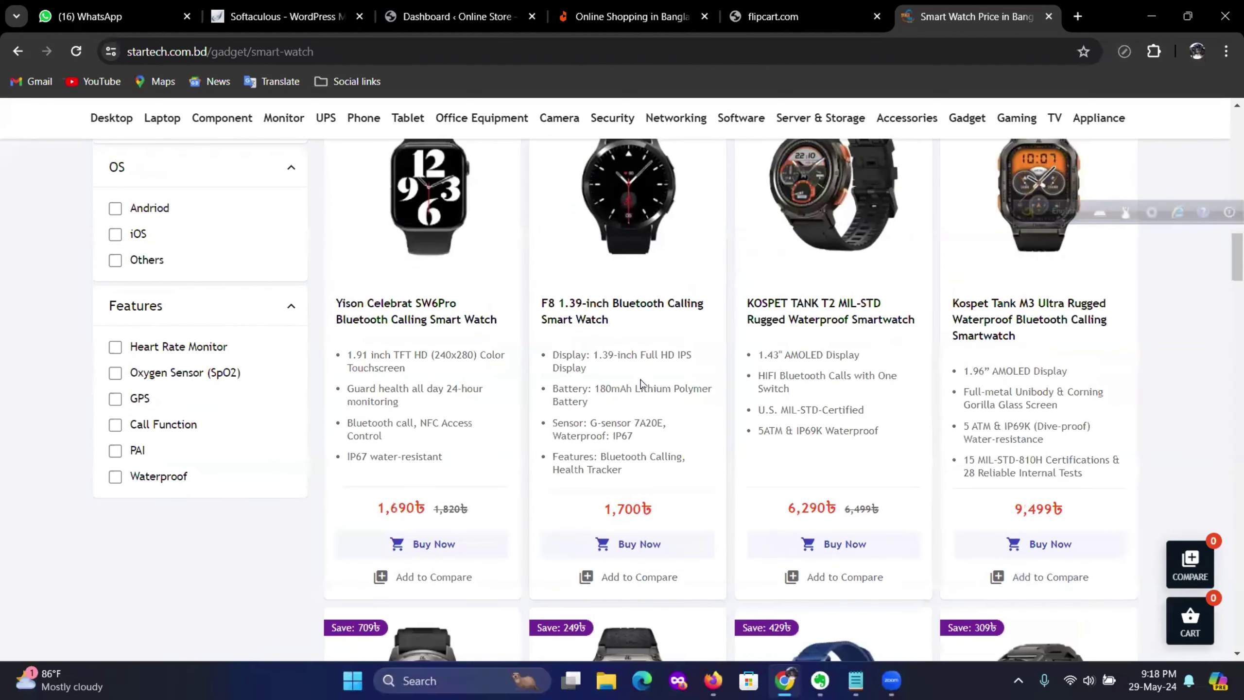
pyautogui.scroll(-3, 642, 385)
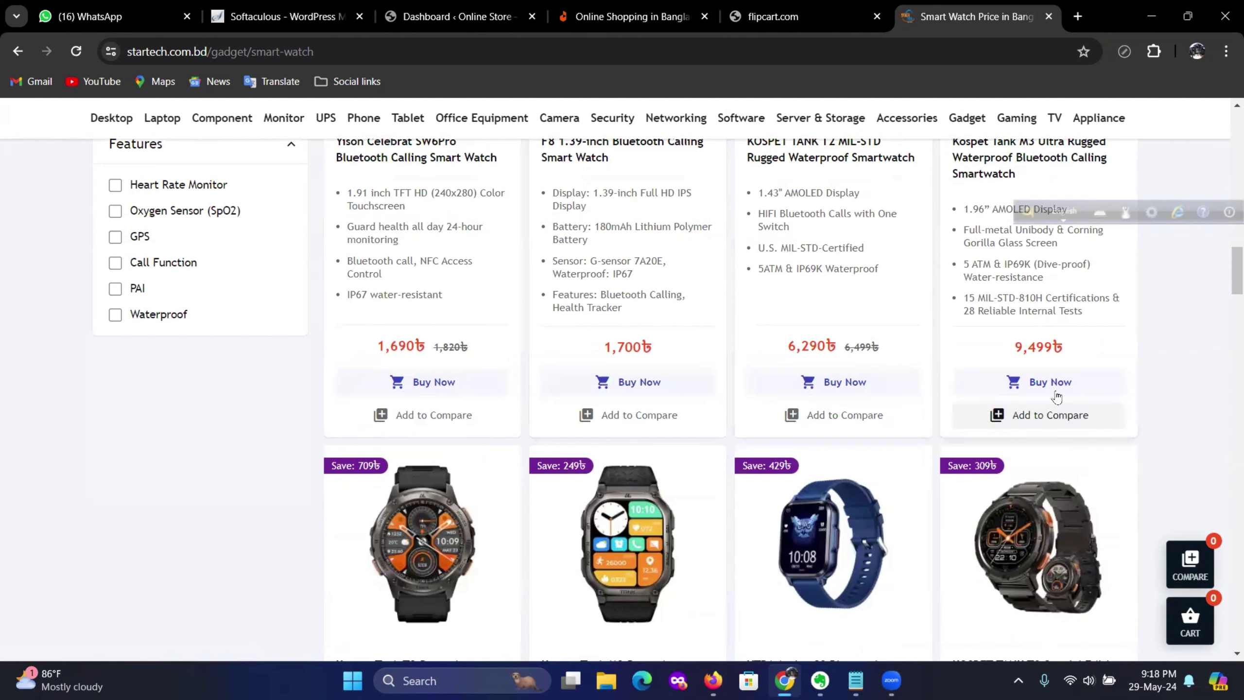
pyautogui.scroll(3, 1078, 378)
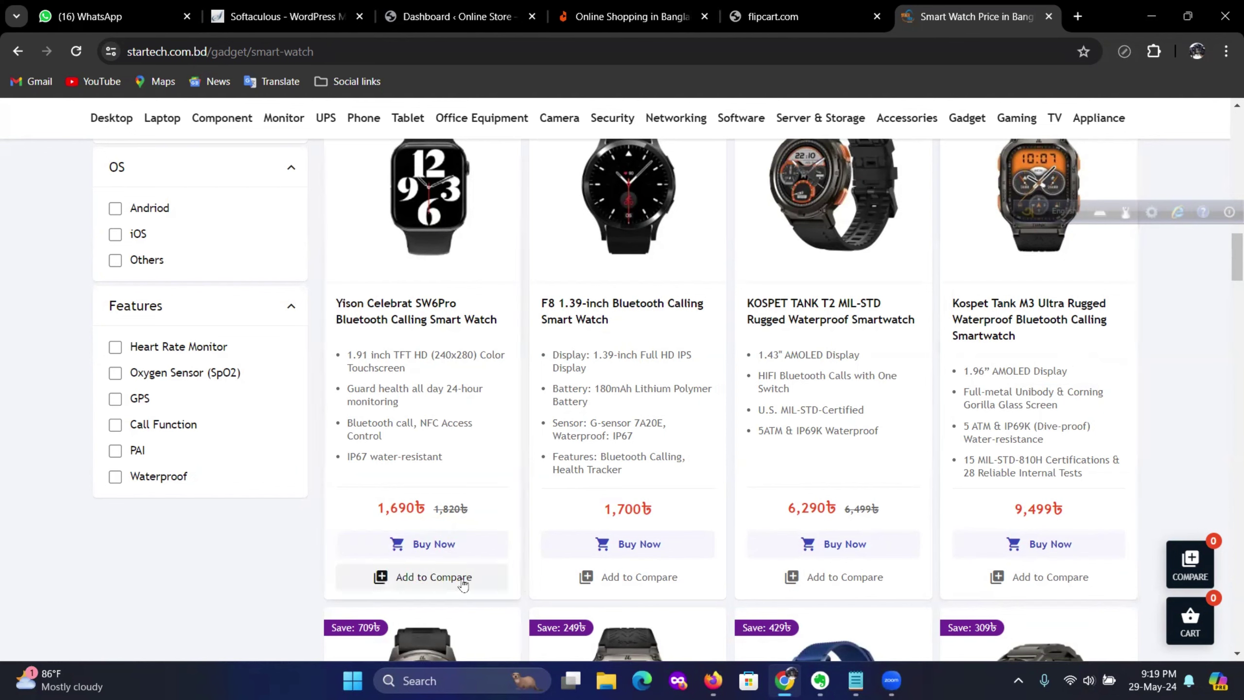
pyautogui.click(457, 578)
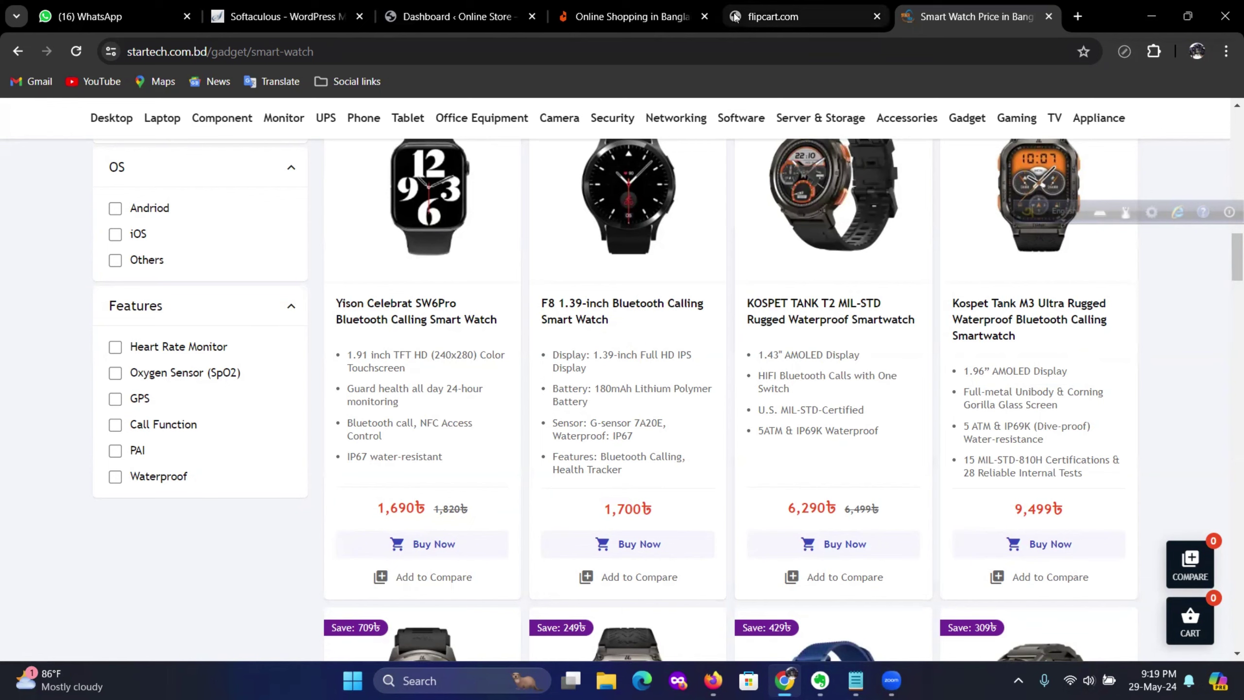
# Return to the Daraz page and examine its remaining product listings and the footer with customer care links and payment methods
pyautogui.click(594, 10)
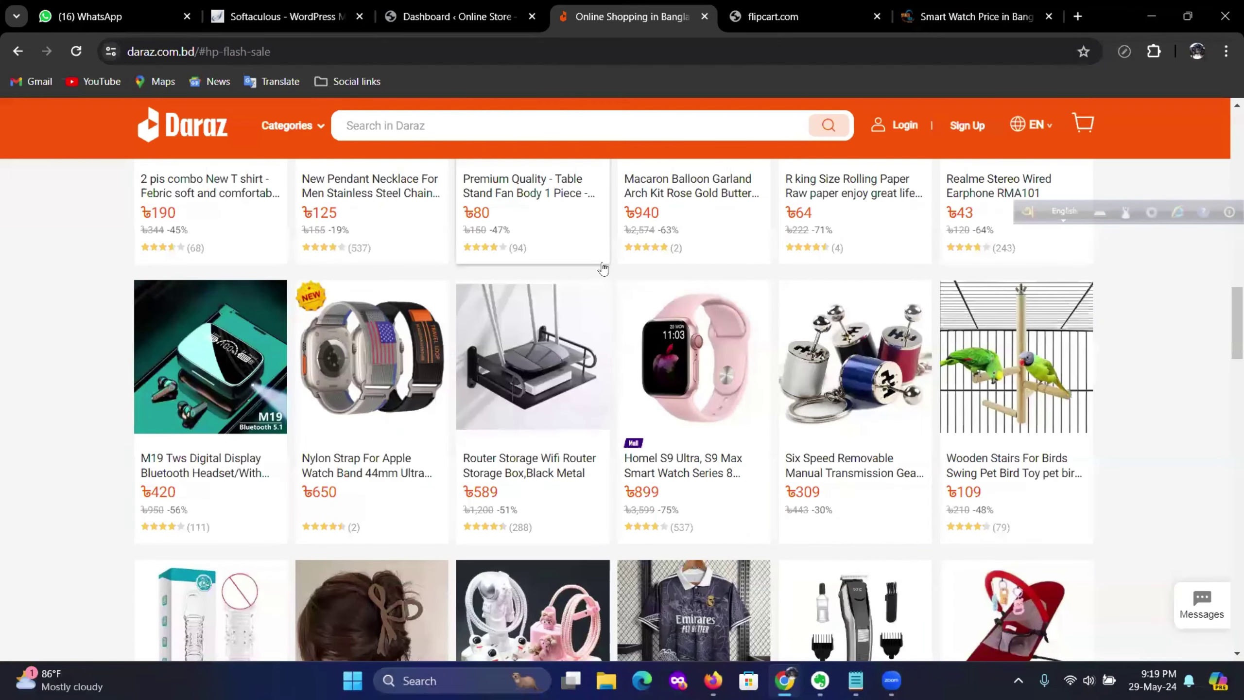
pyautogui.scroll(-5, 606, 269)
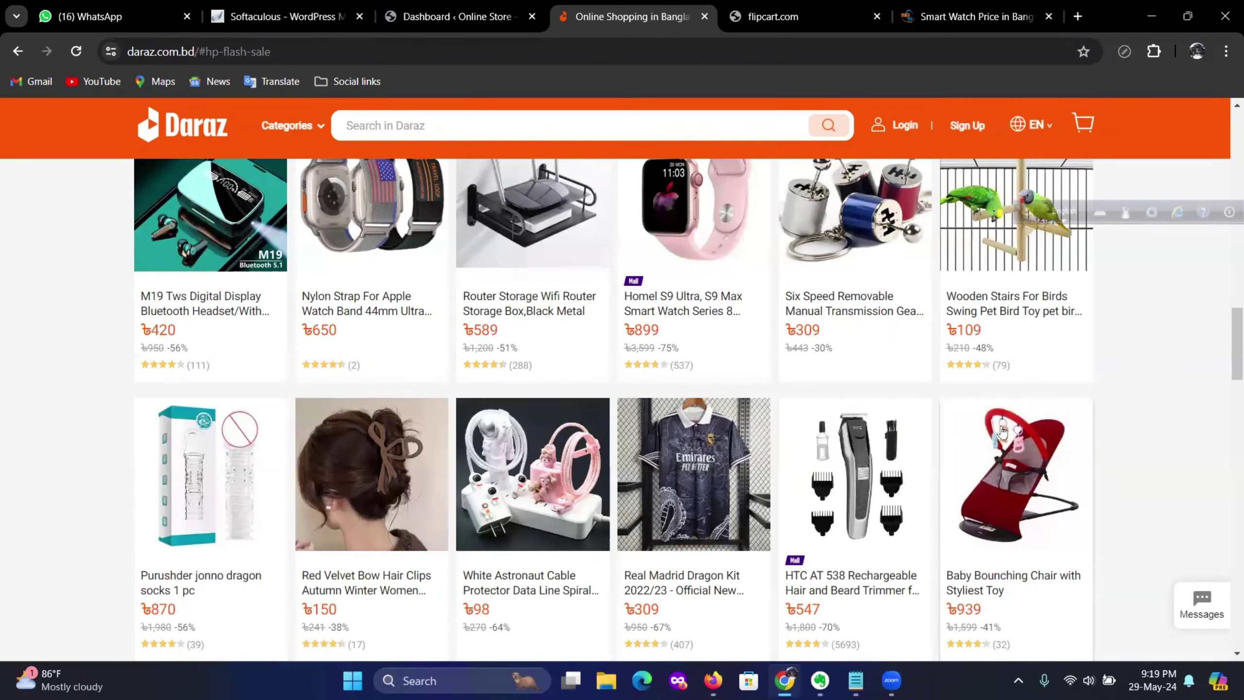
pyautogui.scroll(-10, 995, 443)
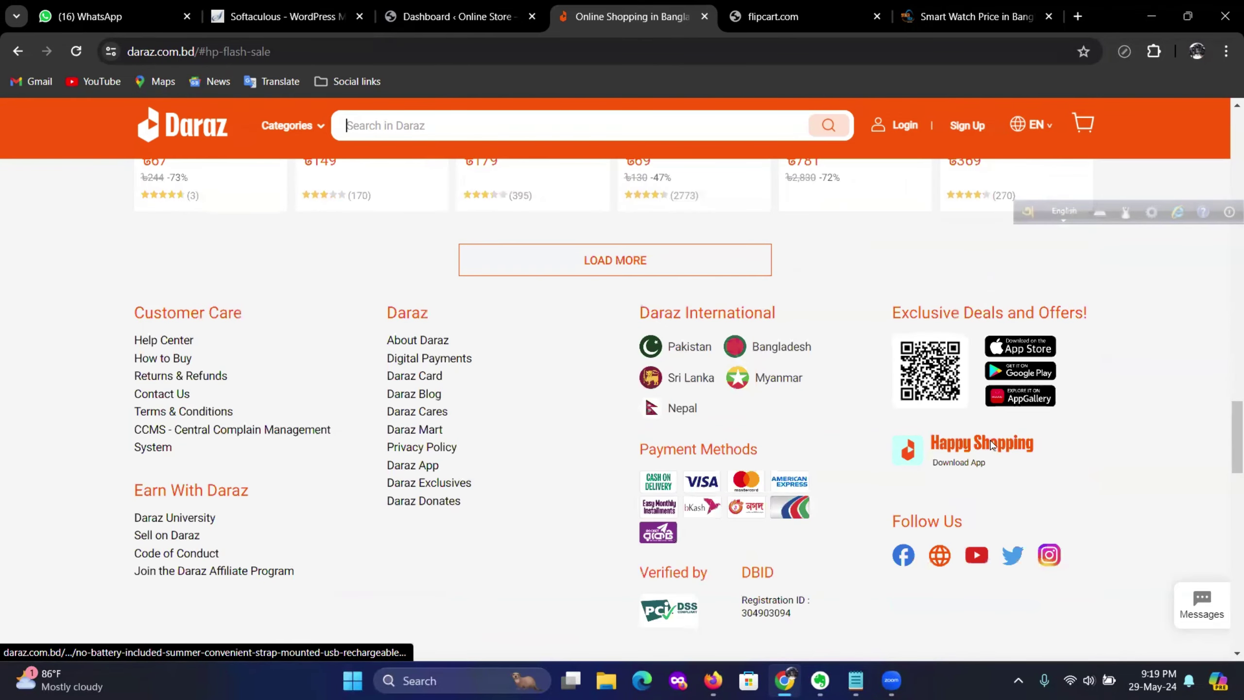
pyautogui.scroll(1, 995, 431)
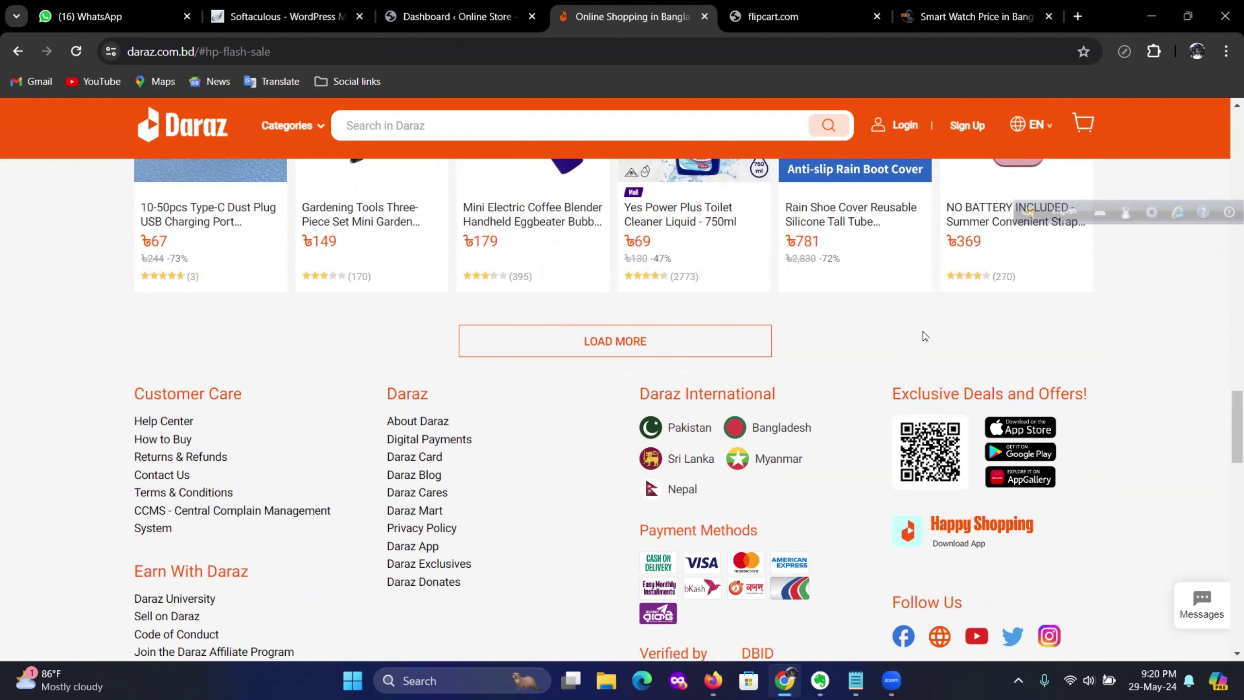
pyautogui.scroll(5, 903, 336)
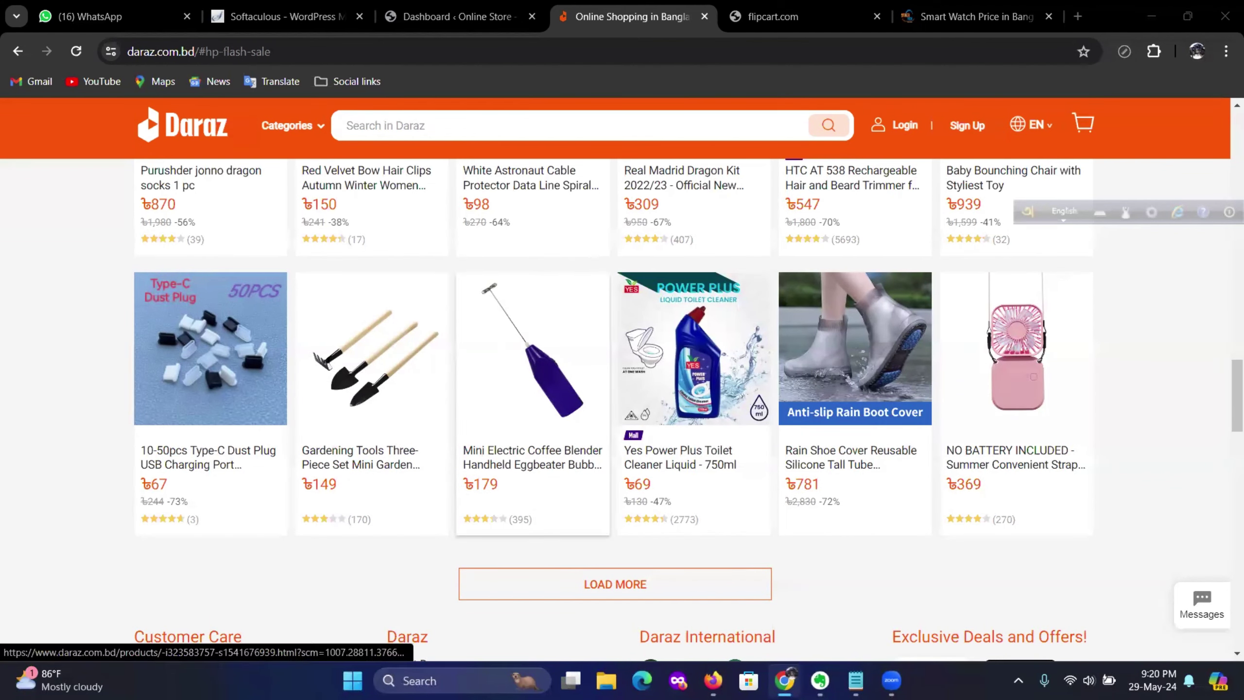
# Switch to Evernote to view the Class#4 outline in the course note
pyautogui.click(820, 680)
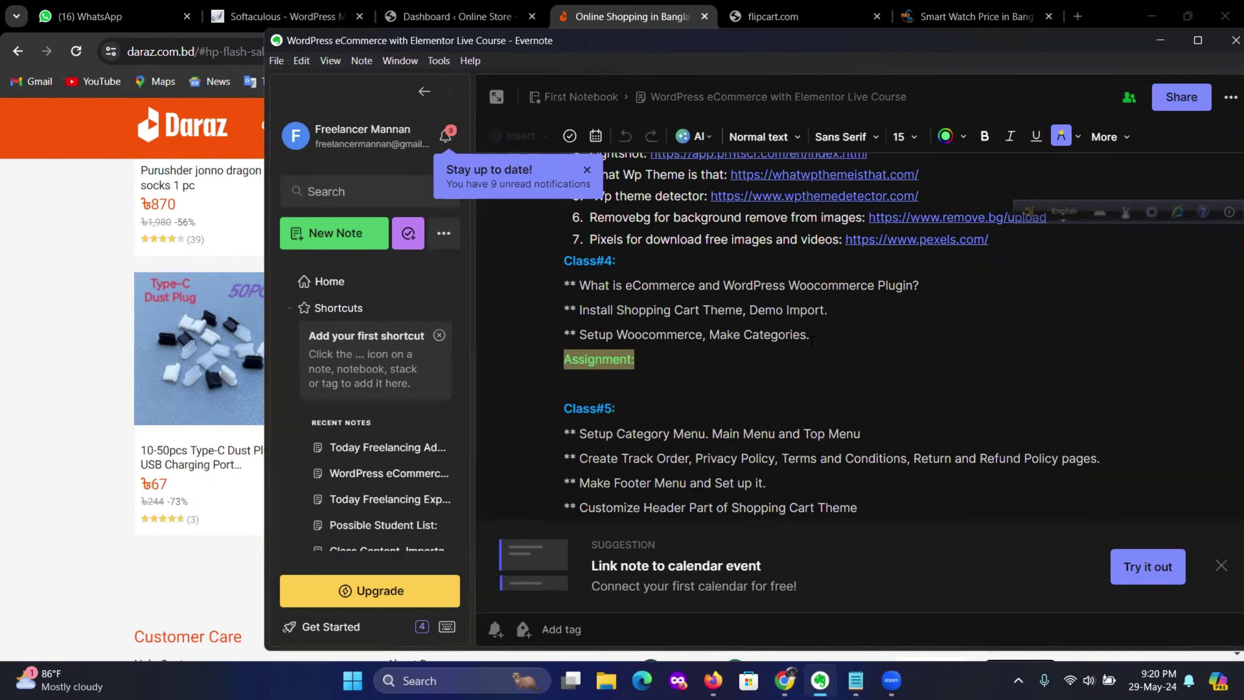
# Return to the browser and search Google in a new tab for "cms list"
pyautogui.click(1158, 44)
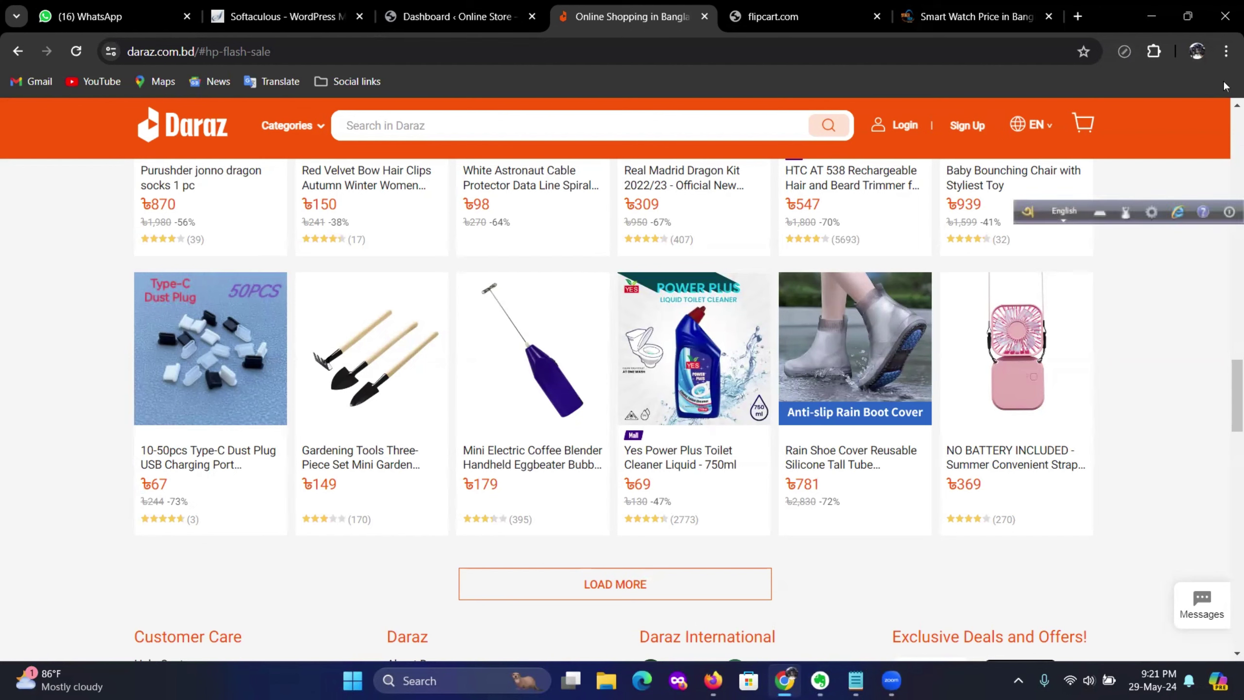
pyautogui.click(1077, 16)
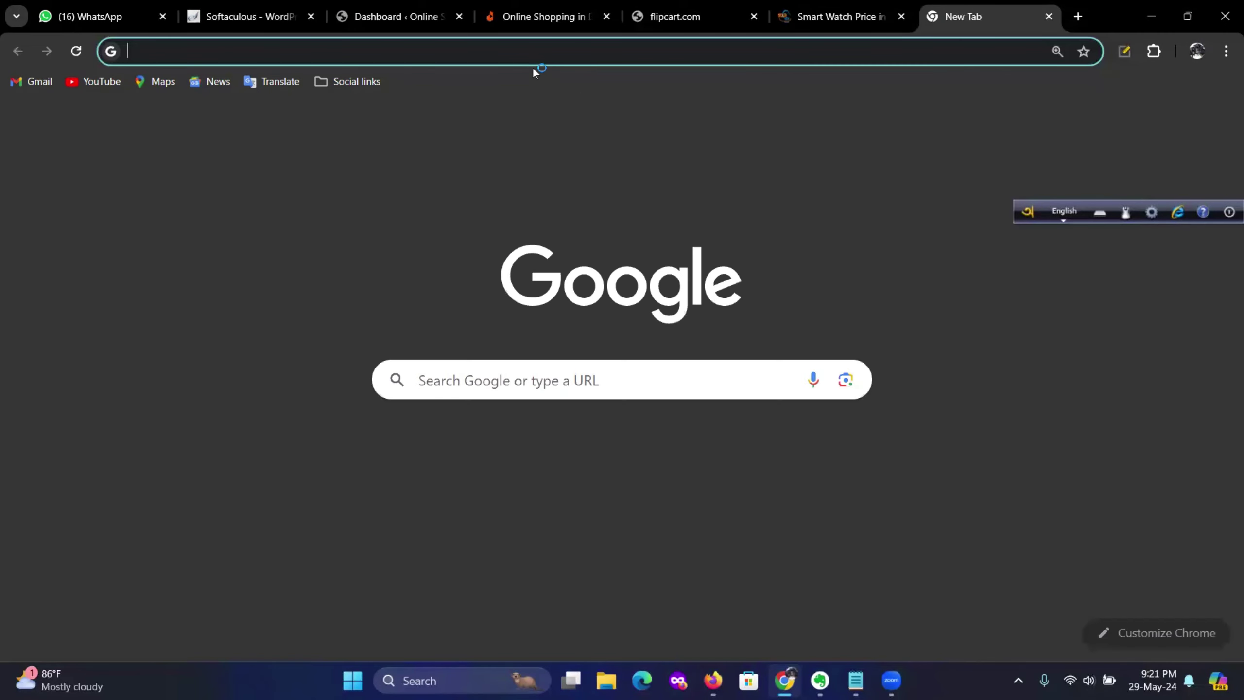
pyautogui.click(531, 55)
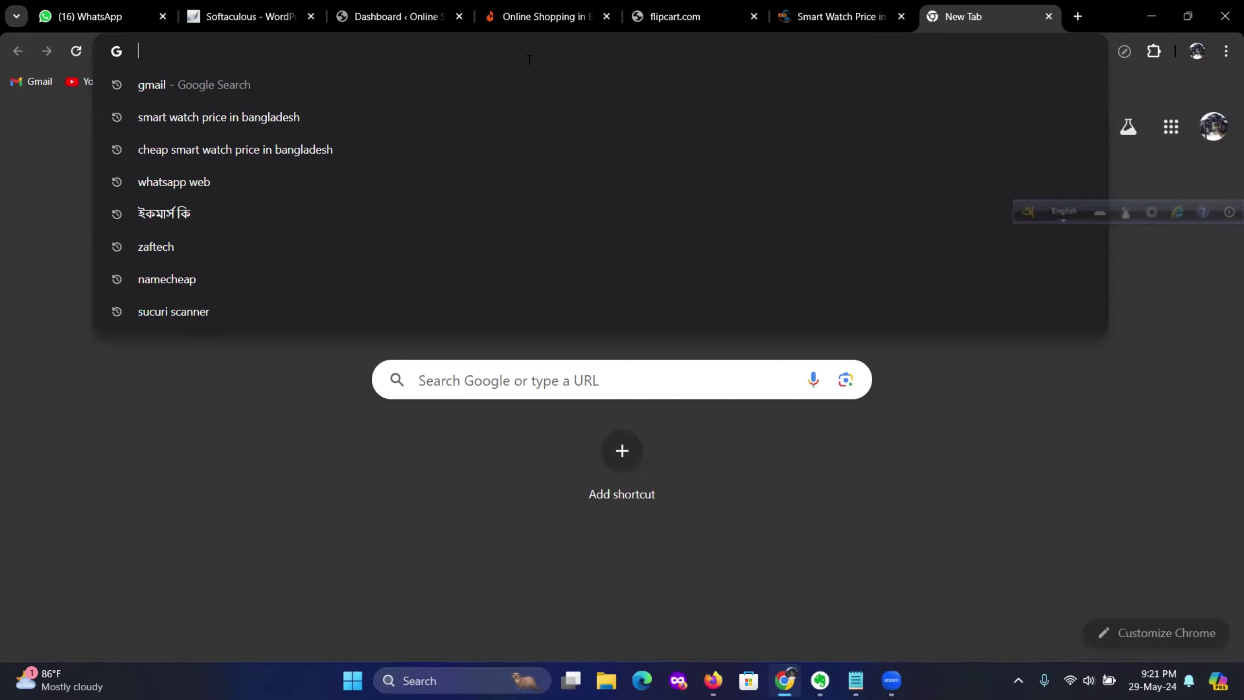
pyautogui.write('cms list')
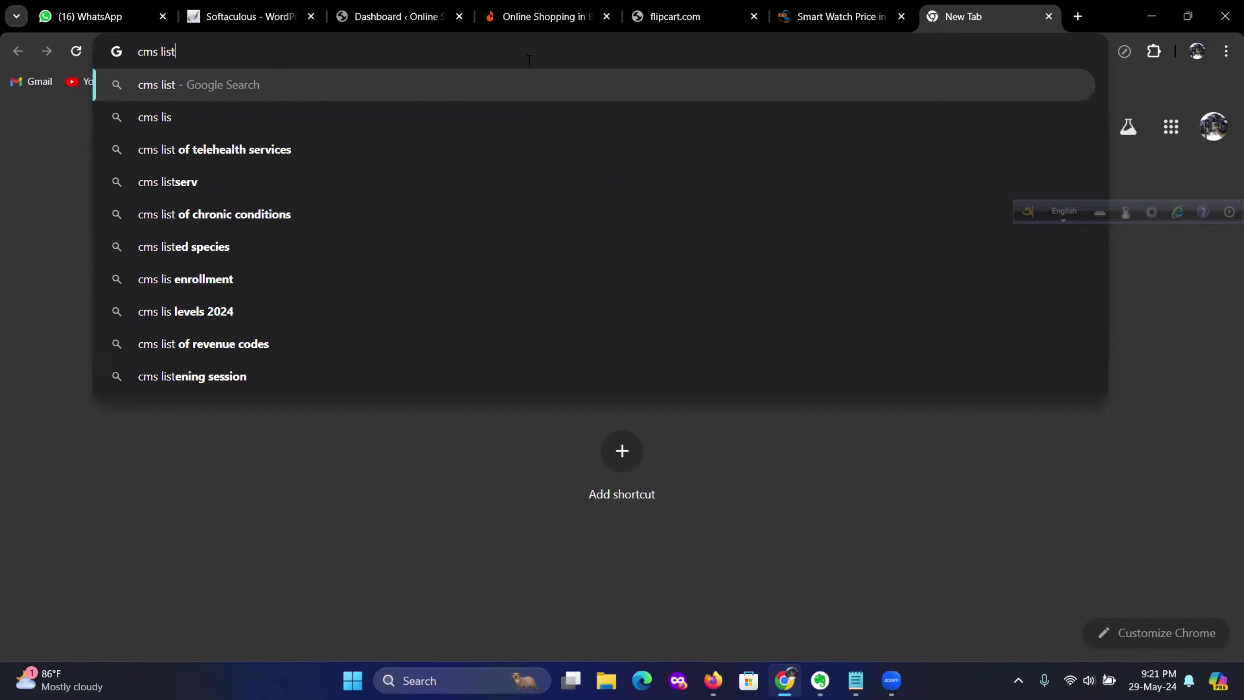
pyautogui.press('Return')
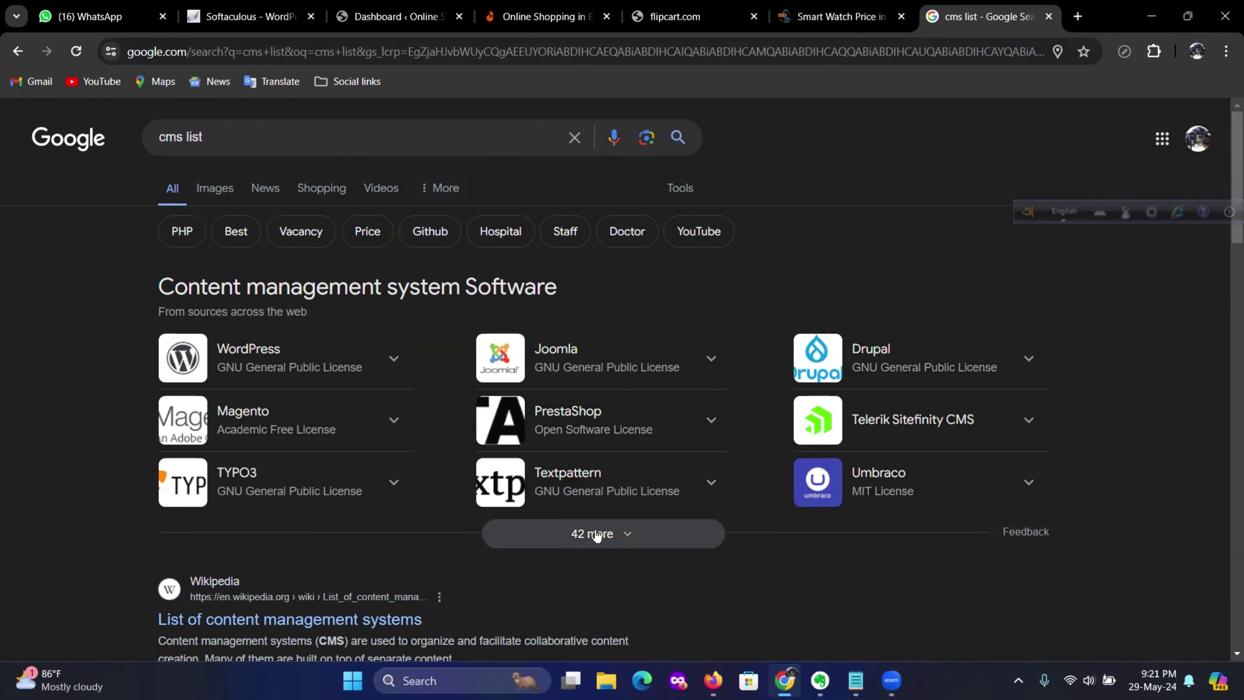
# Expand the full list of content management system software and examine the platforms and their licences
pyautogui.click(640, 540)
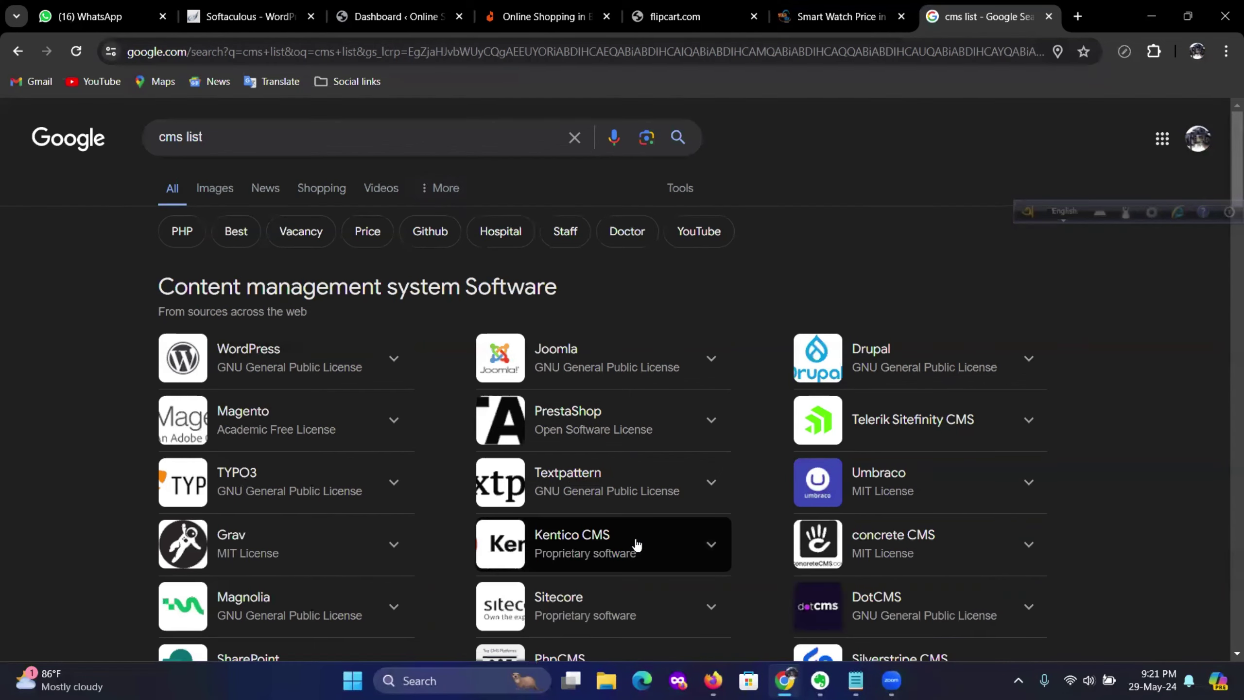
pyautogui.scroll(-1, 670, 513)
pyautogui.scroll(-10, 670, 512)
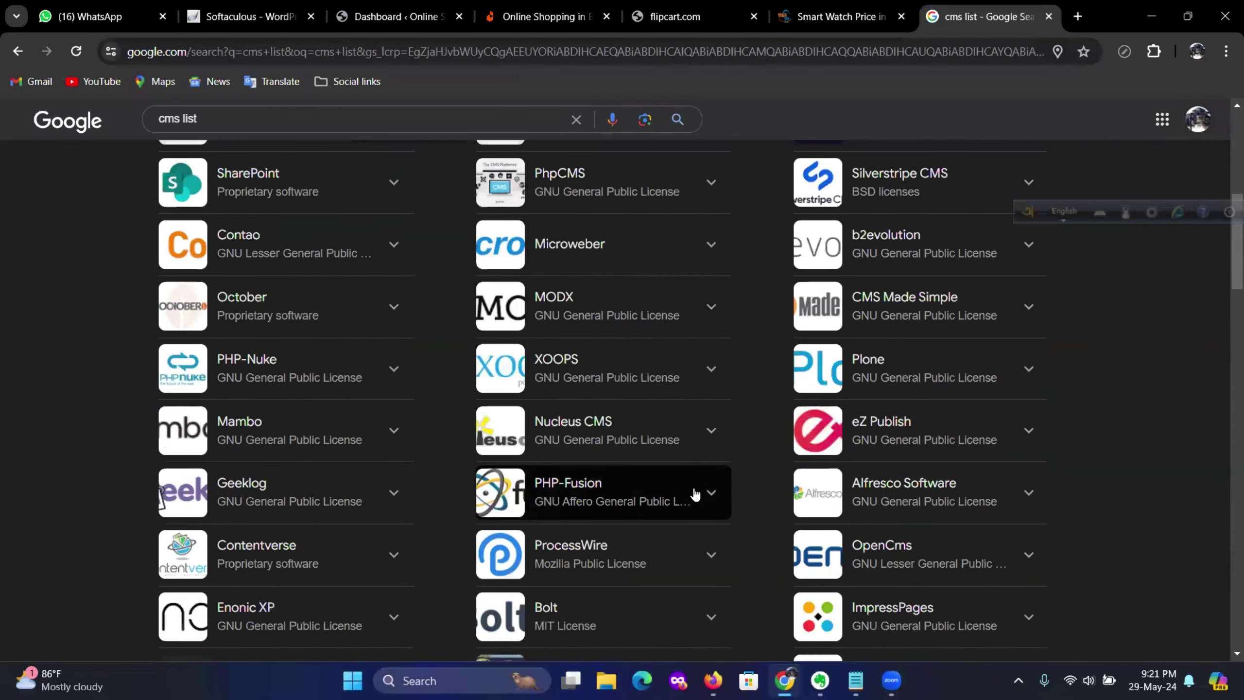
pyautogui.scroll(-6, 702, 490)
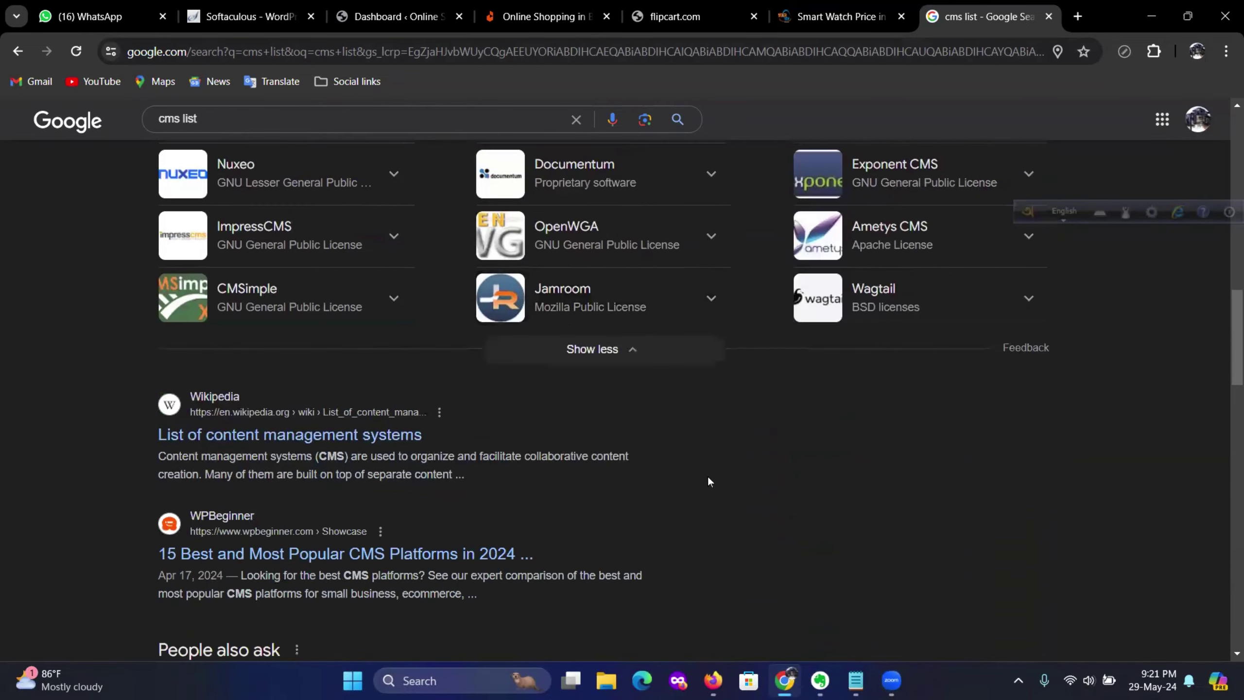
pyautogui.scroll(3, 712, 478)
pyautogui.scroll(5, 711, 478)
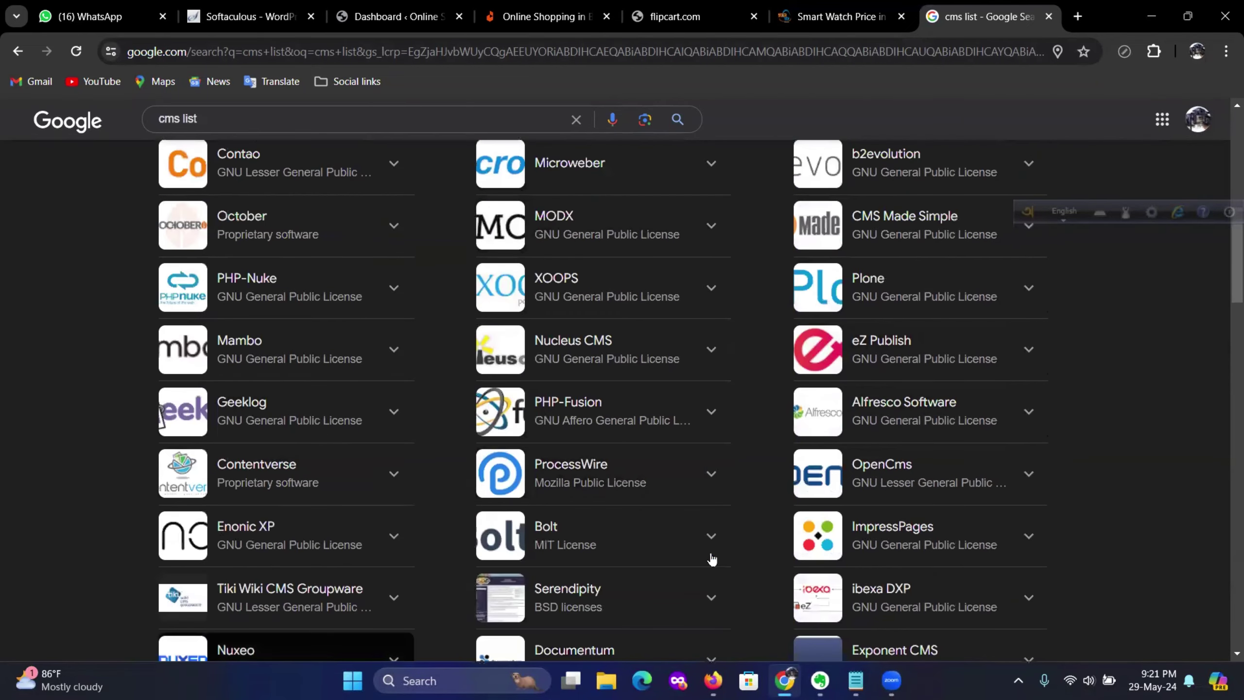
pyautogui.scroll(8, 712, 542)
pyautogui.scroll(-3, 714, 548)
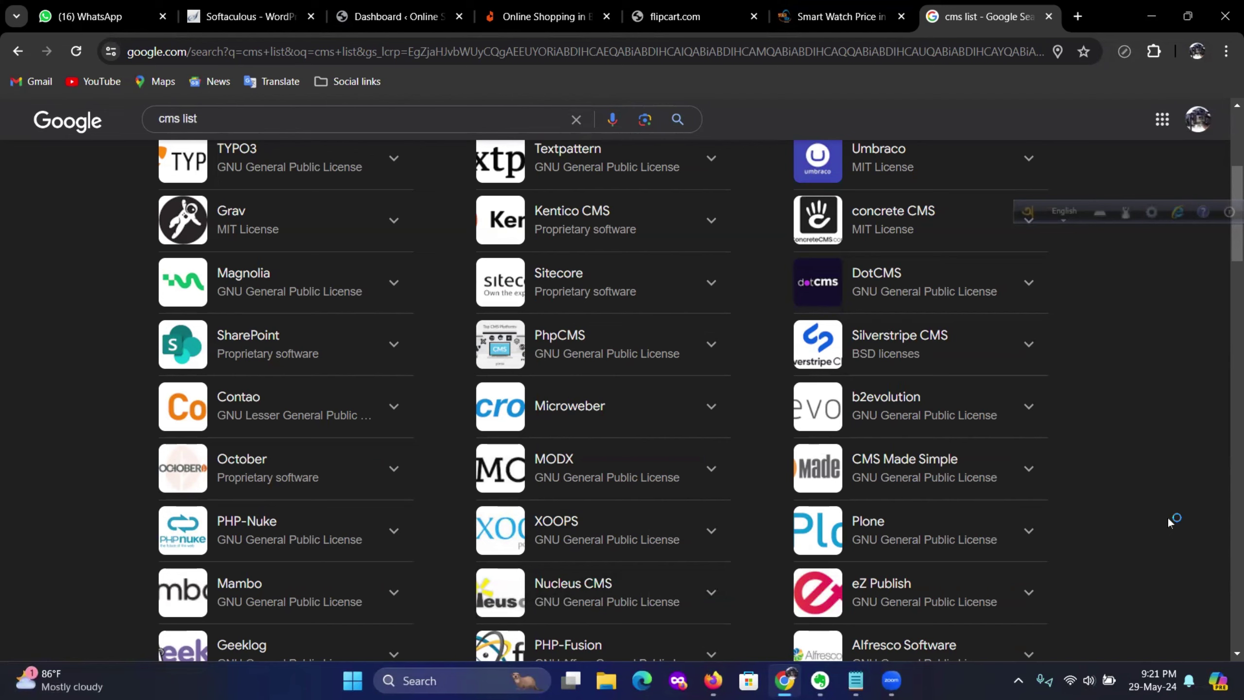
pyautogui.scroll(-3, 1168, 523)
pyautogui.scroll(-3, 1169, 521)
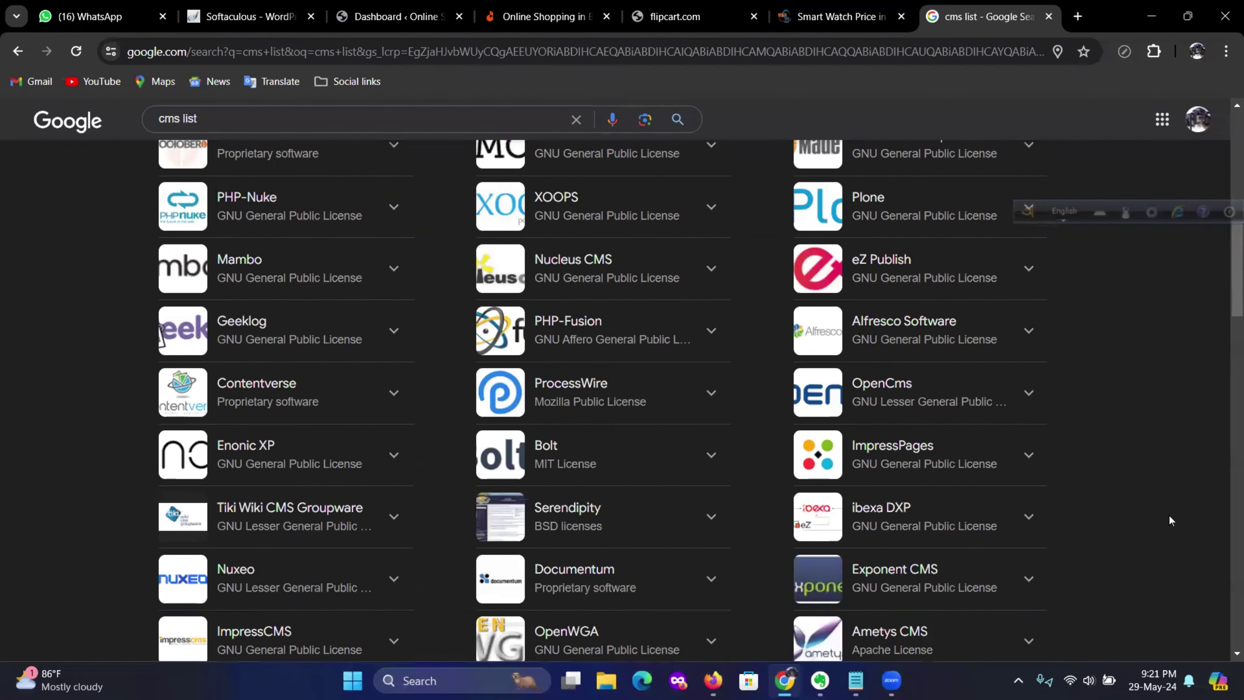
pyautogui.scroll(6, 658, 565)
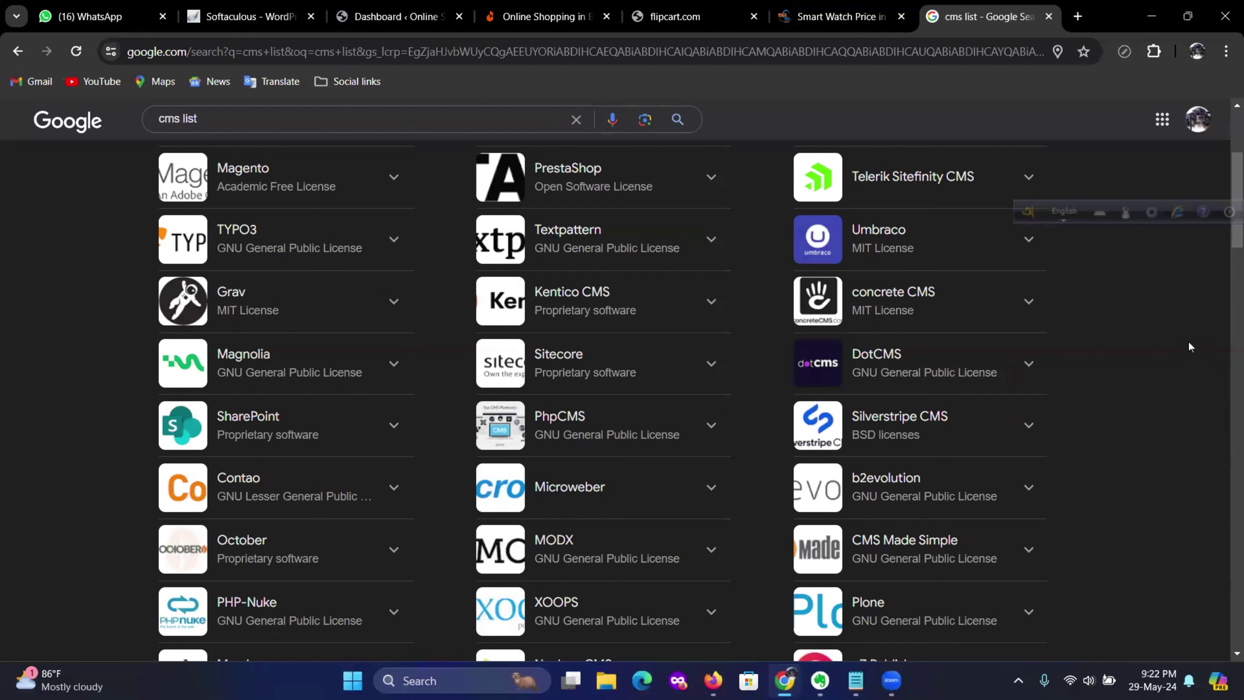
pyautogui.scroll(-4, 1135, 423)
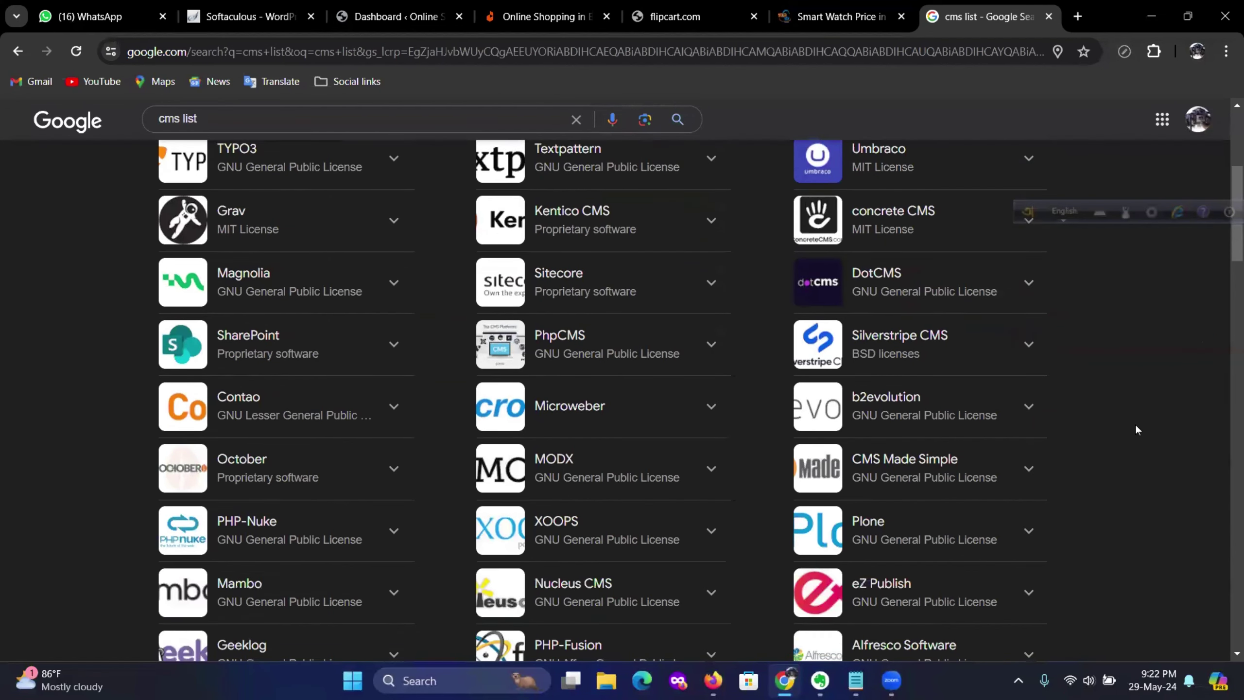
pyautogui.scroll(-4, 1134, 421)
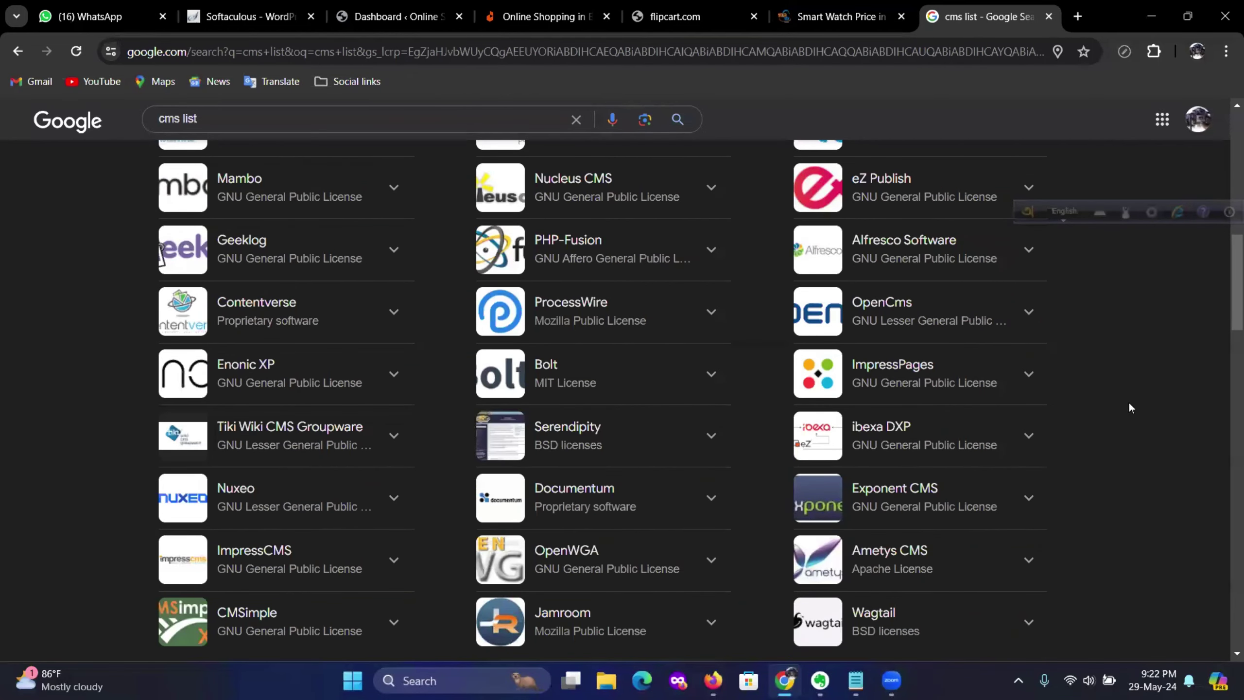
pyautogui.scroll(10, 1130, 404)
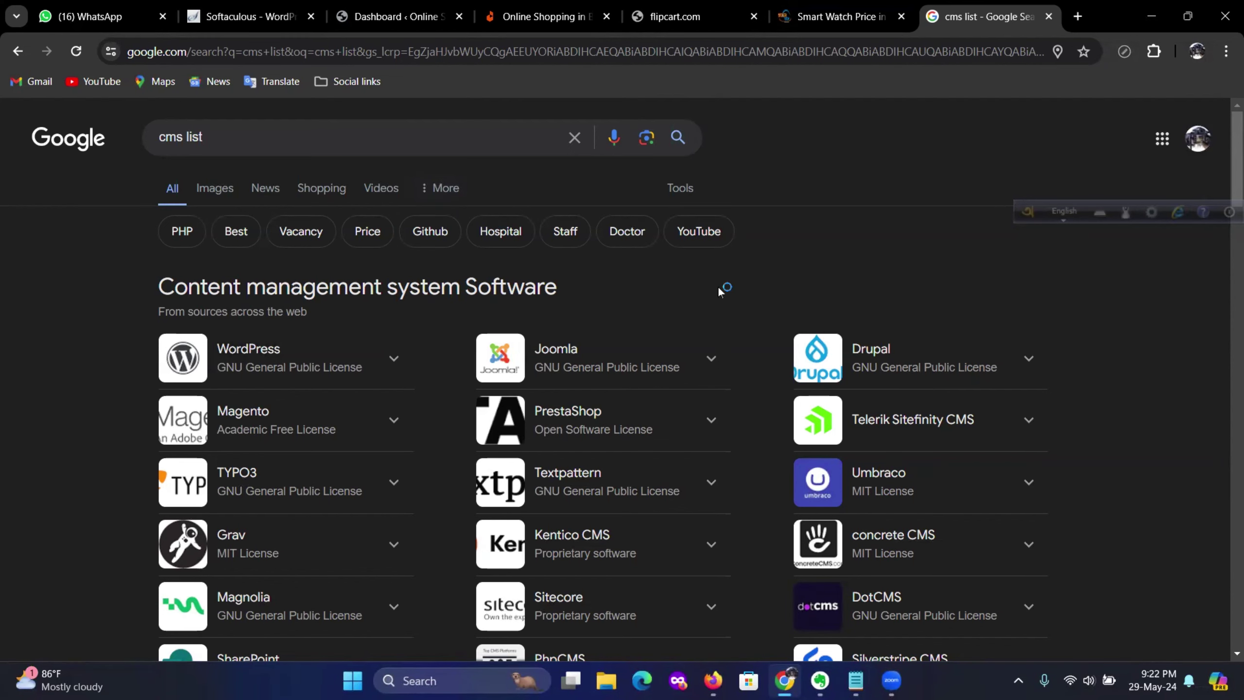
# Search Google for "woocommerce plugin" and look over the results and the WooCommerce summary
pyautogui.click(211, 138)
pyautogui.hotkey('ctrl', 'a')
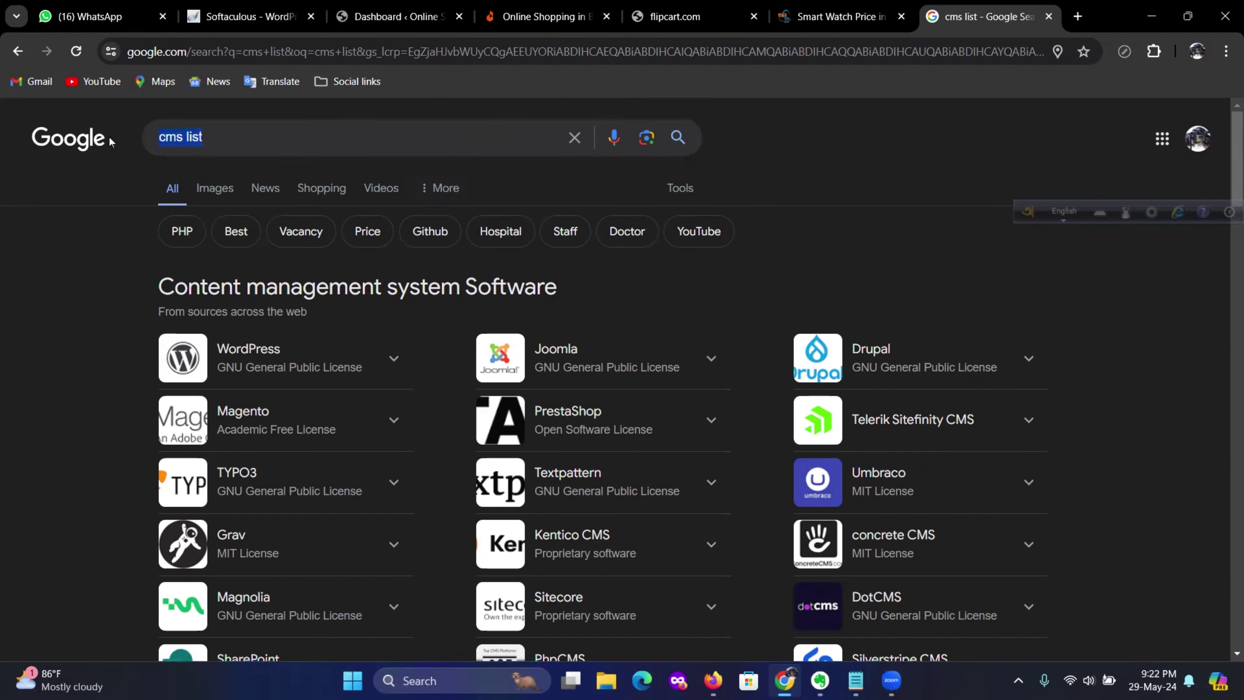
pyautogui.write('woocom')
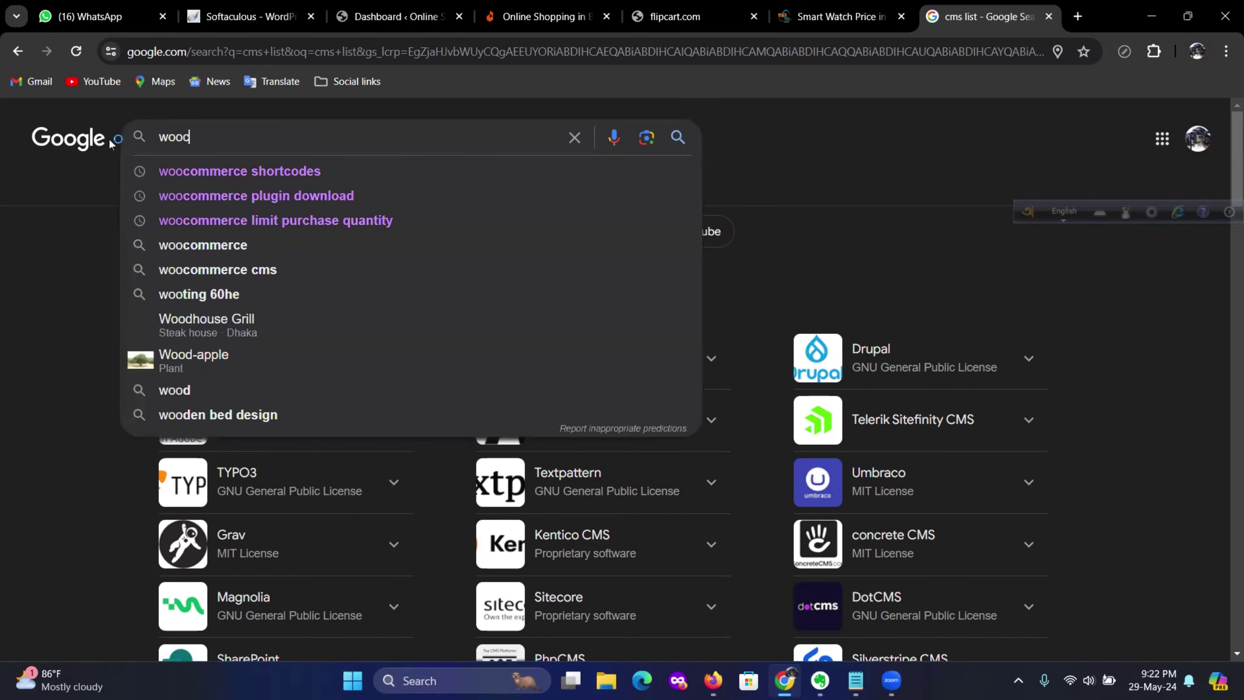
pyautogui.write('merce ')
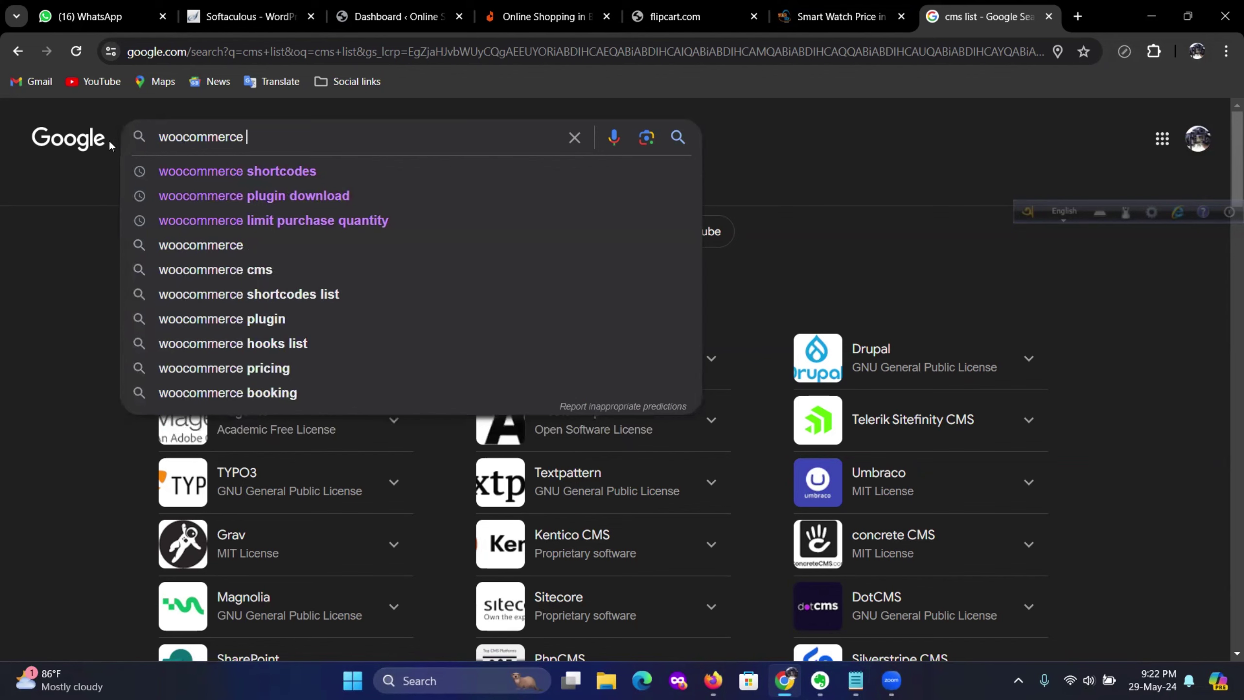
pyautogui.write('plugin')
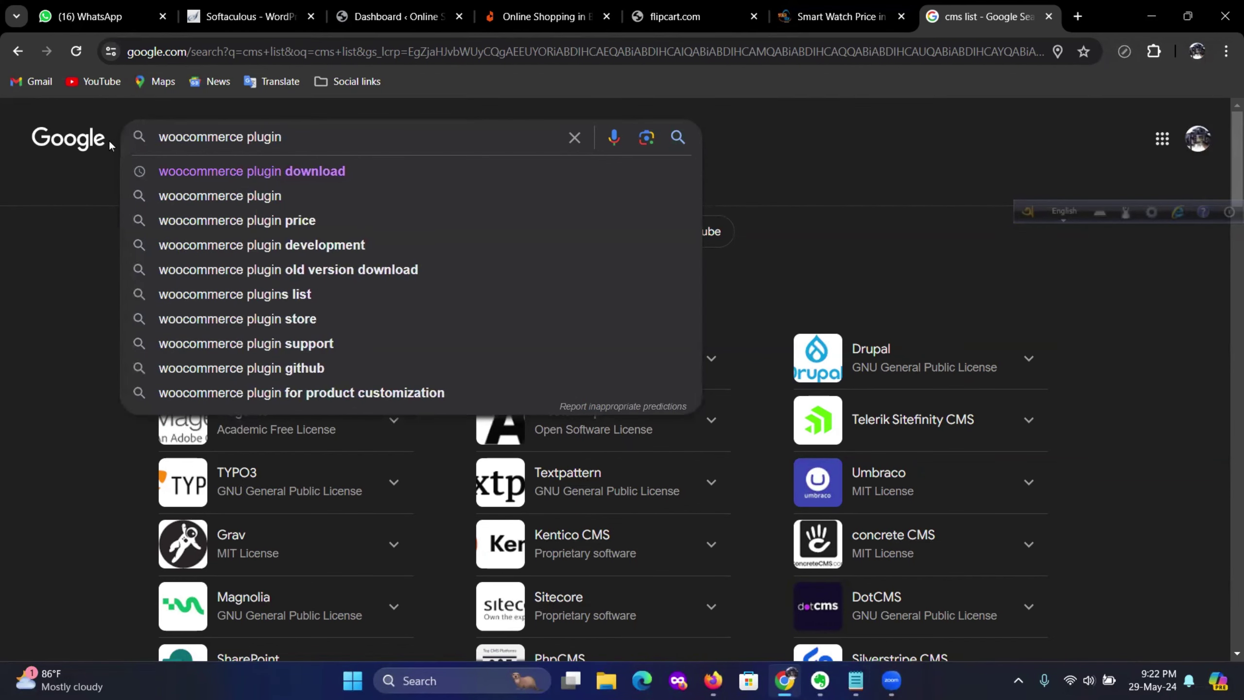
pyautogui.press('Return')
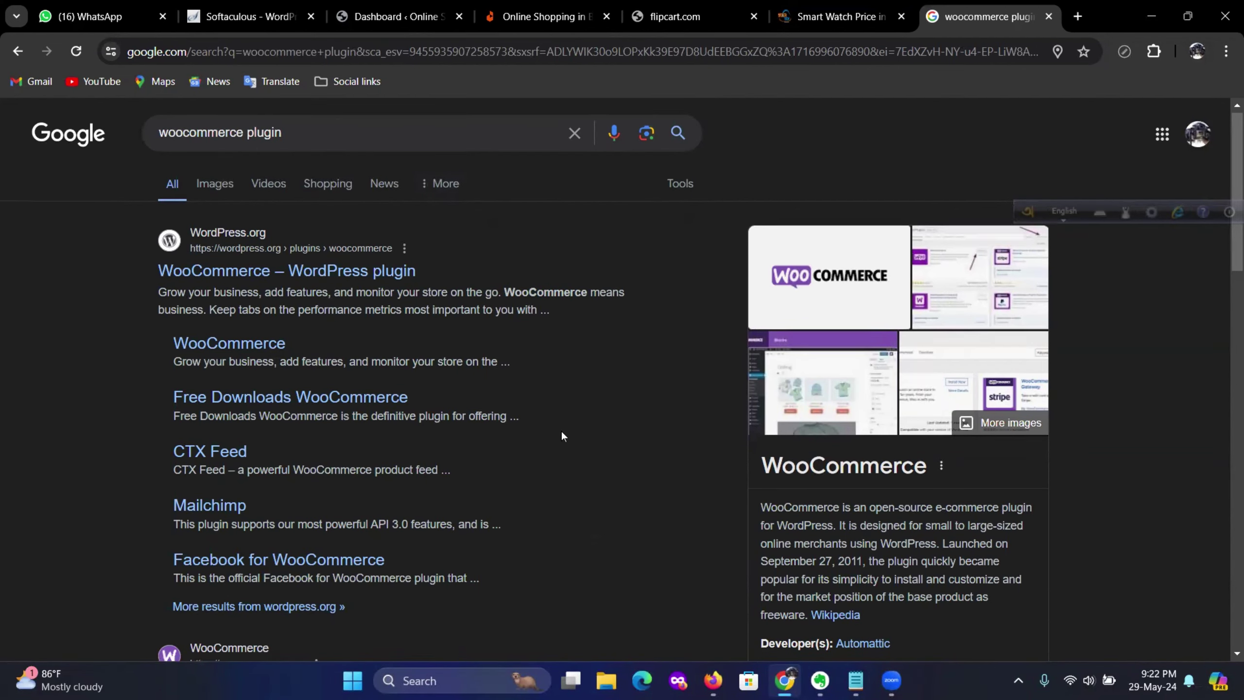
pyautogui.scroll(-5, 561, 431)
pyautogui.scroll(5, 561, 423)
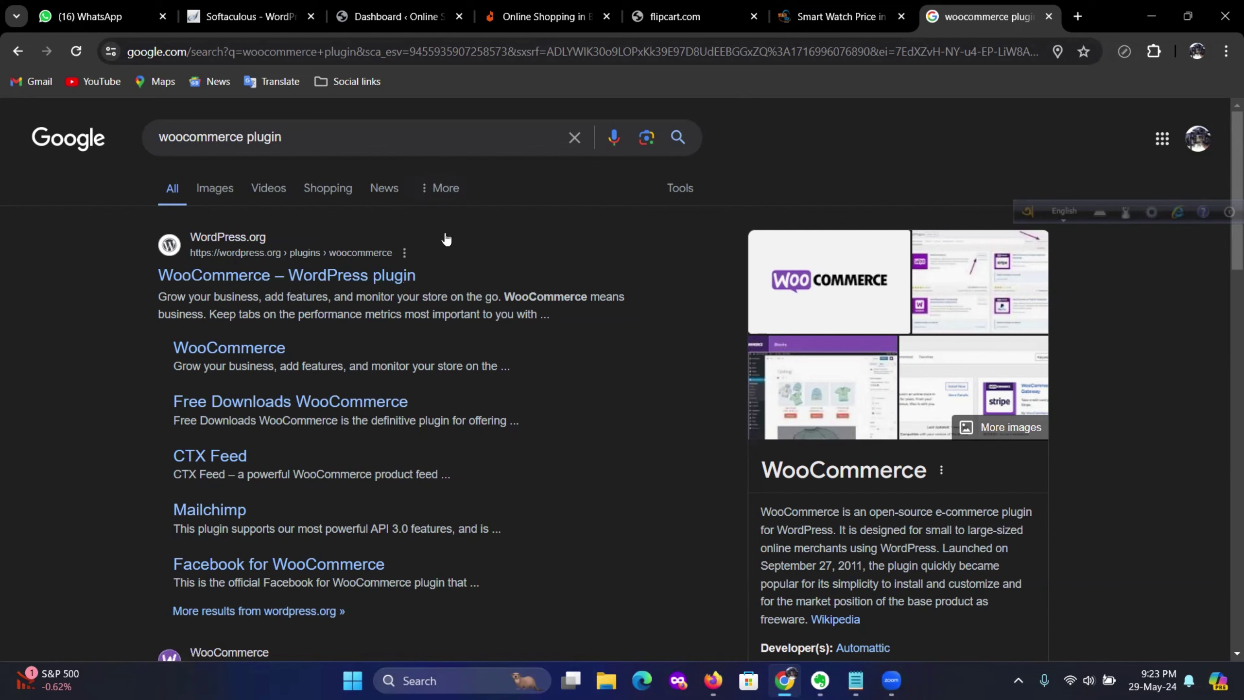
# Revisit the Star Tech smart watch listings, and check the Class#4 outline in the Evernote course note again
pyautogui.click(826, 16)
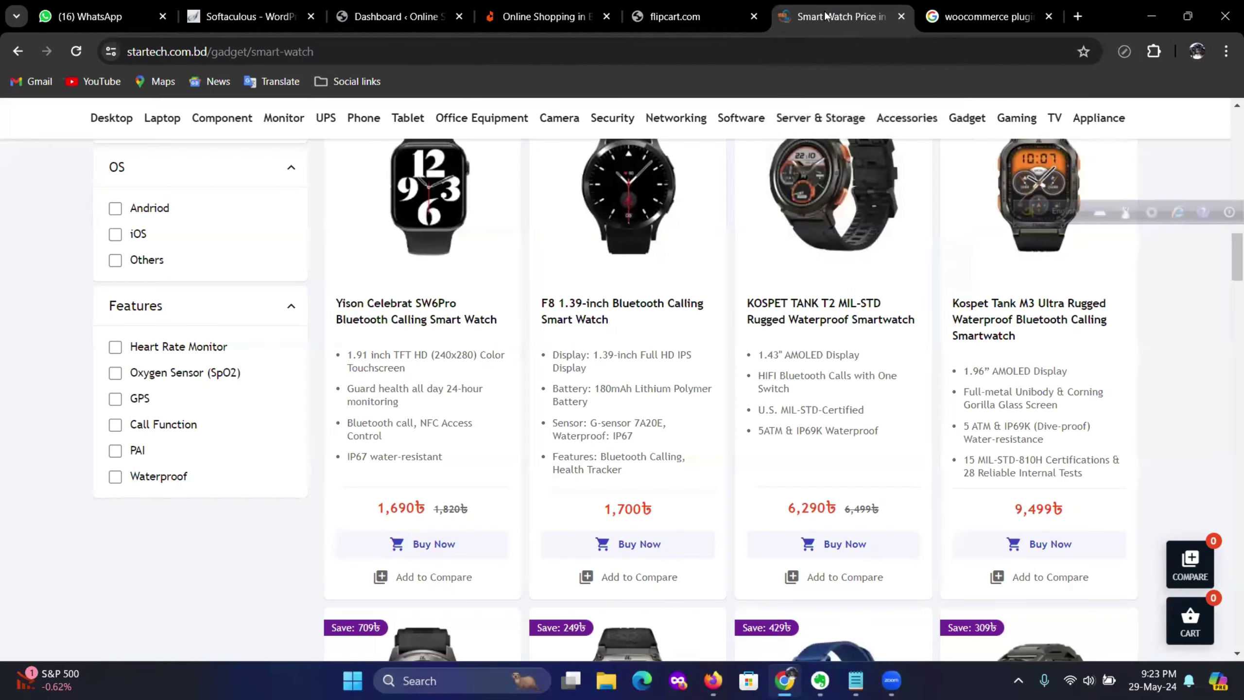
pyautogui.click(954, 15)
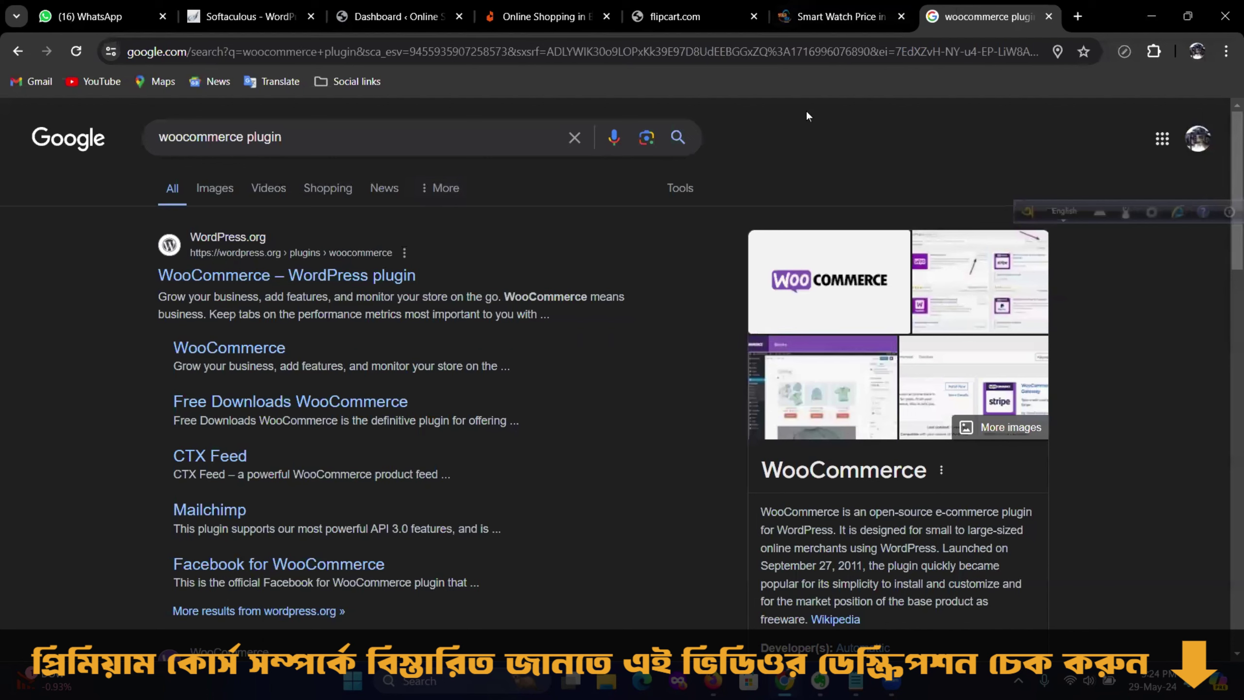
pyautogui.moveTo(784, 681)
pyautogui.click(819, 681)
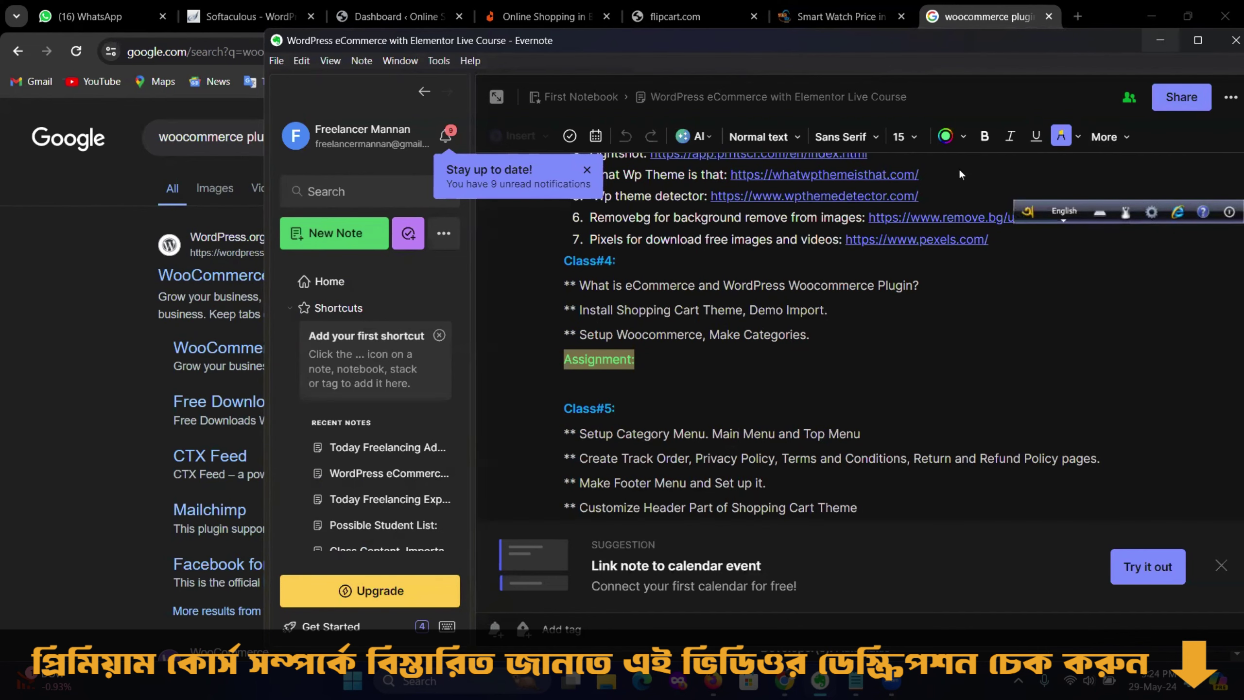
pyautogui.click(1160, 40)
# Go to the Online Store WordPress dashboard and browse the popular themes available for adding to the site
pyautogui.click(397, 17)
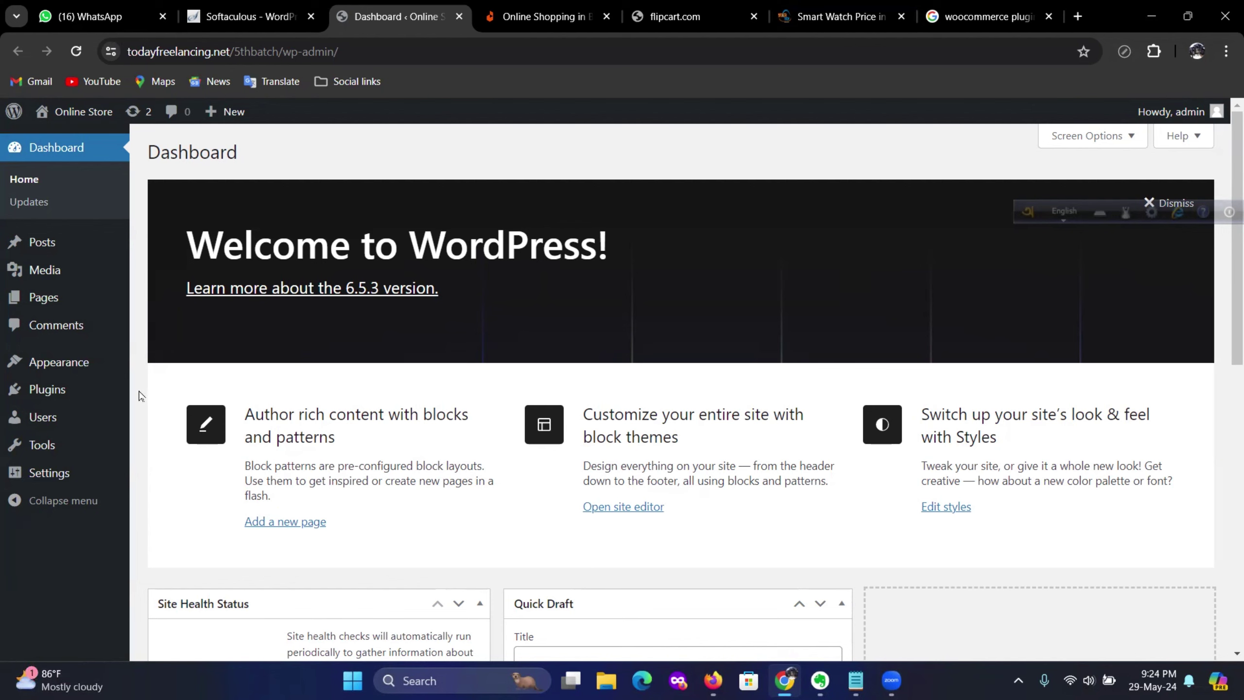
pyautogui.moveTo(73, 366)
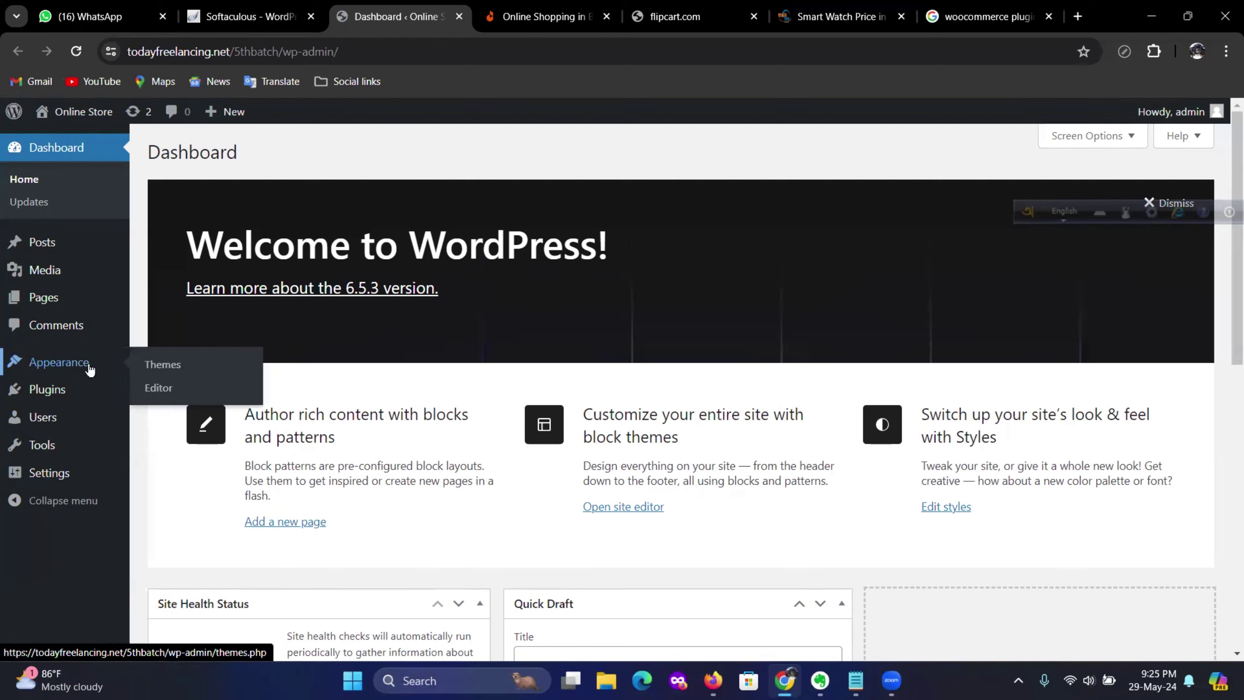
pyautogui.click(161, 368)
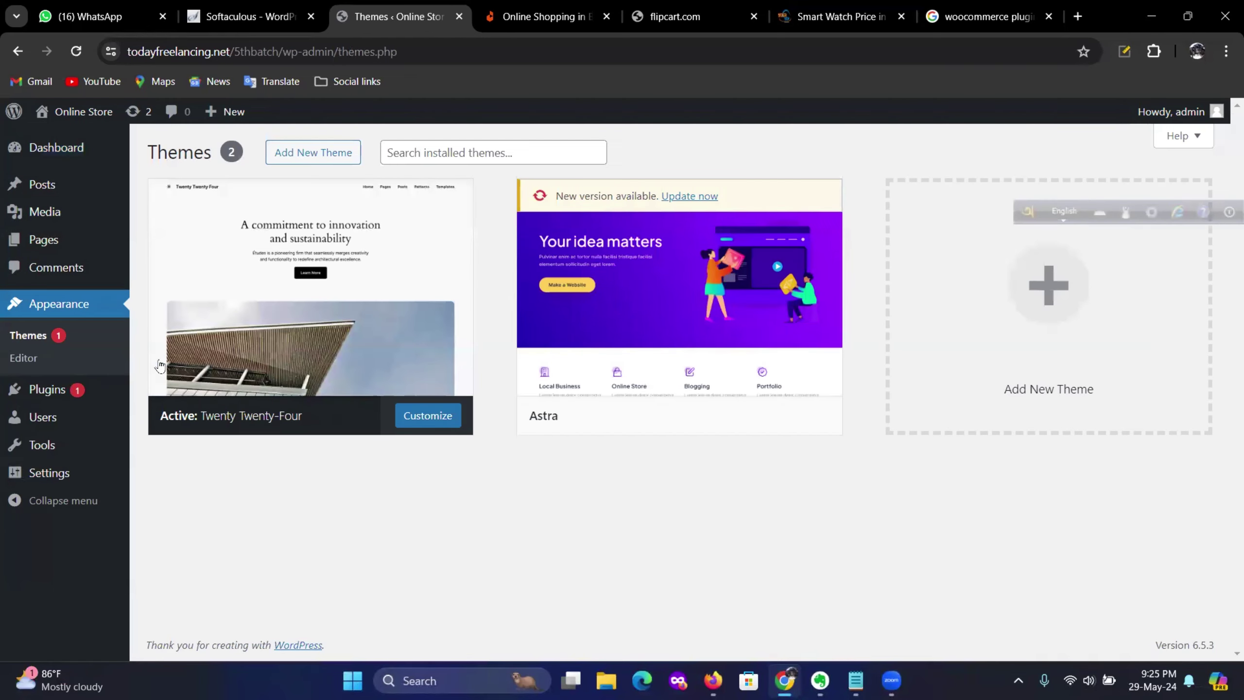
pyautogui.click(304, 155)
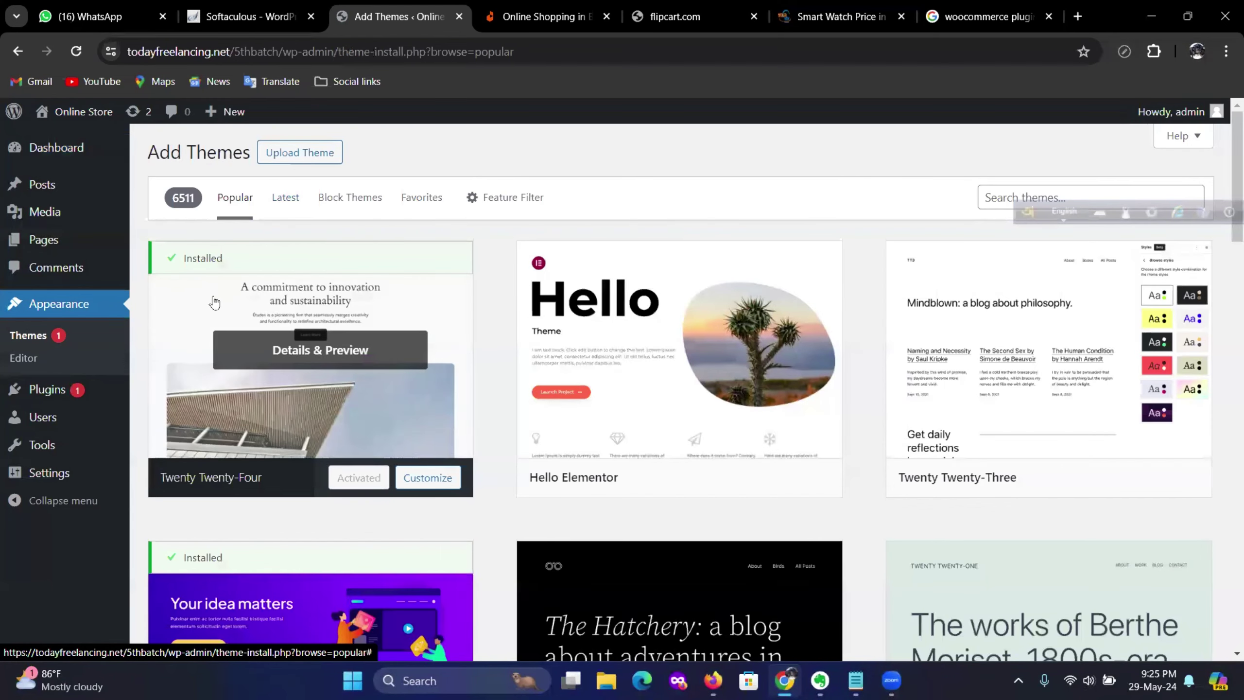
pyautogui.scroll(-2, 420, 570)
pyautogui.scroll(-3, 420, 570)
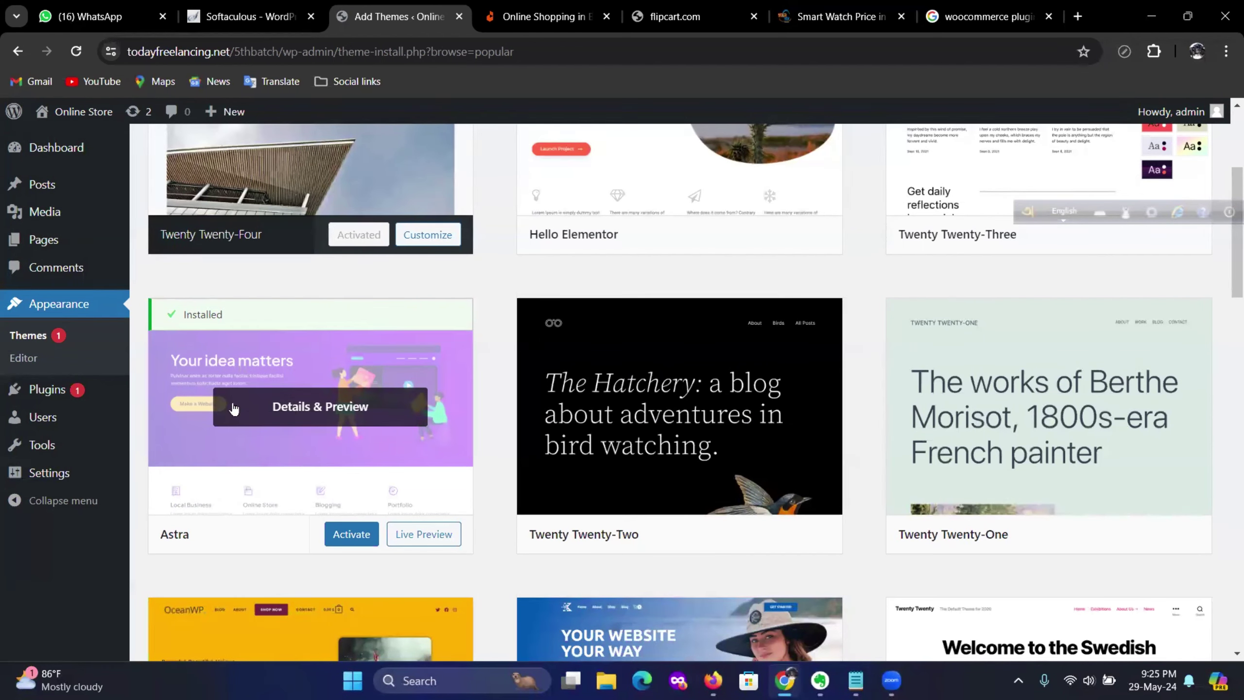
# Open the Permalink Settings and review the permalink structure choices and the optional category and tag bases
pyautogui.moveTo(57, 475)
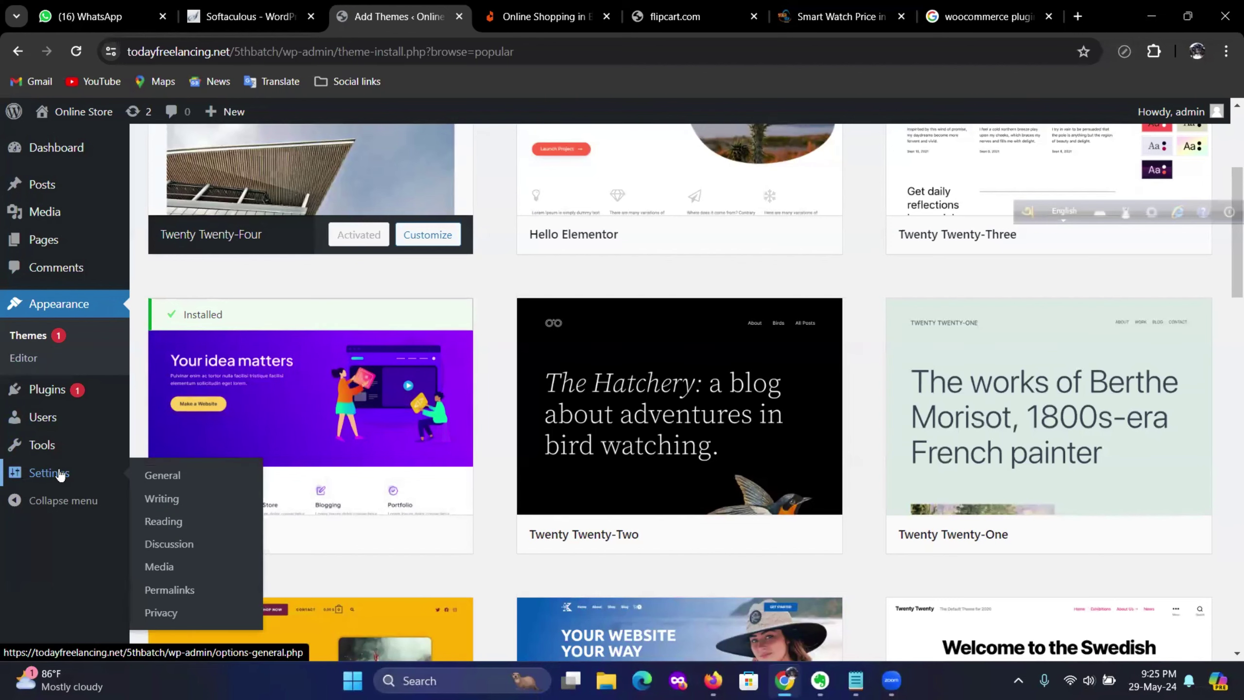
pyautogui.click(172, 590)
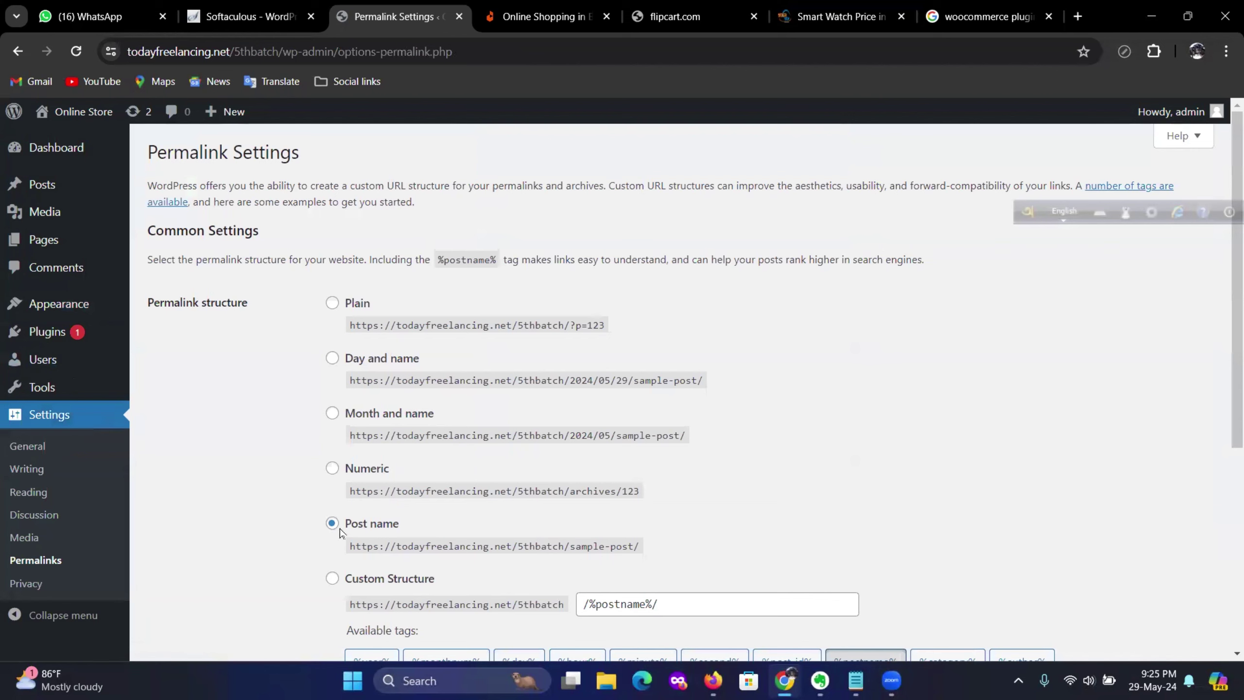
pyautogui.scroll(-5, 417, 491)
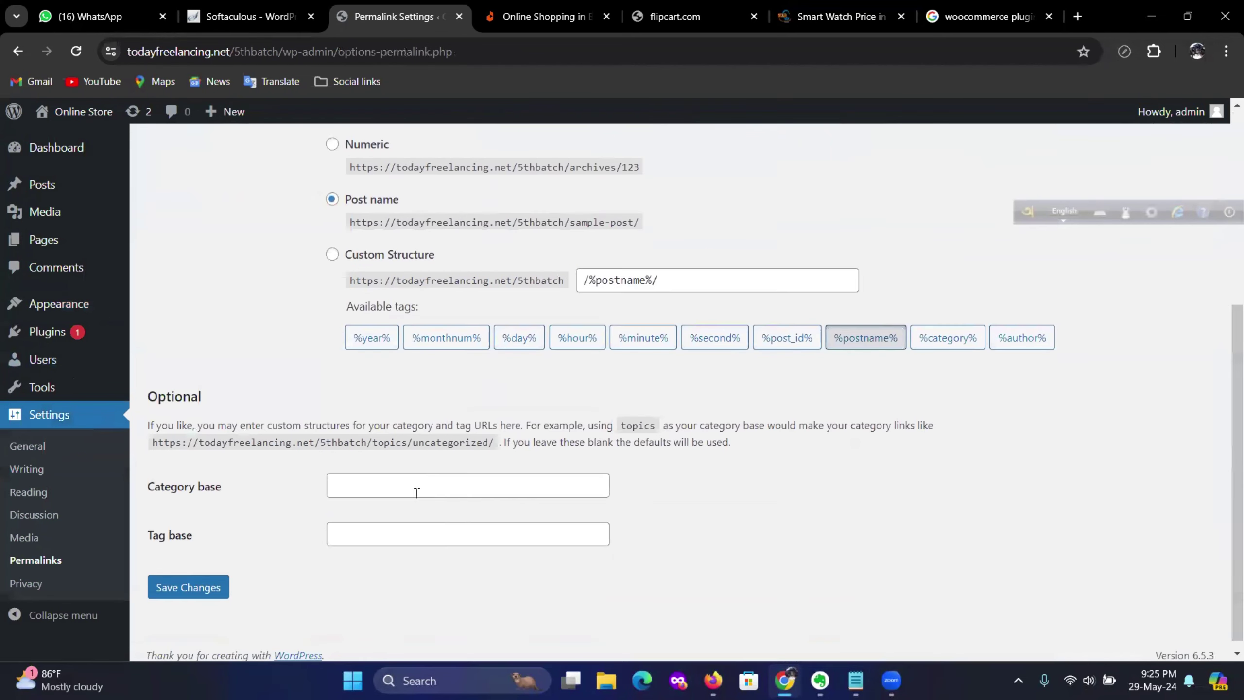
pyautogui.scroll(5, 416, 491)
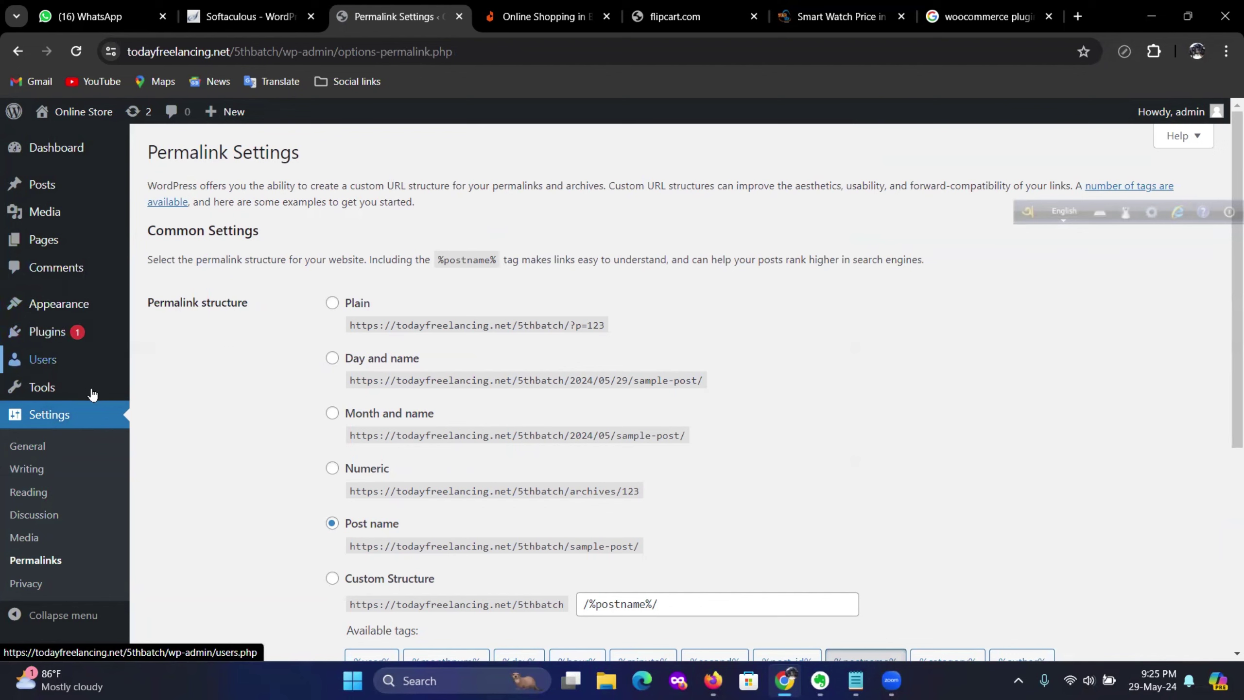
pyautogui.moveTo(86, 241)
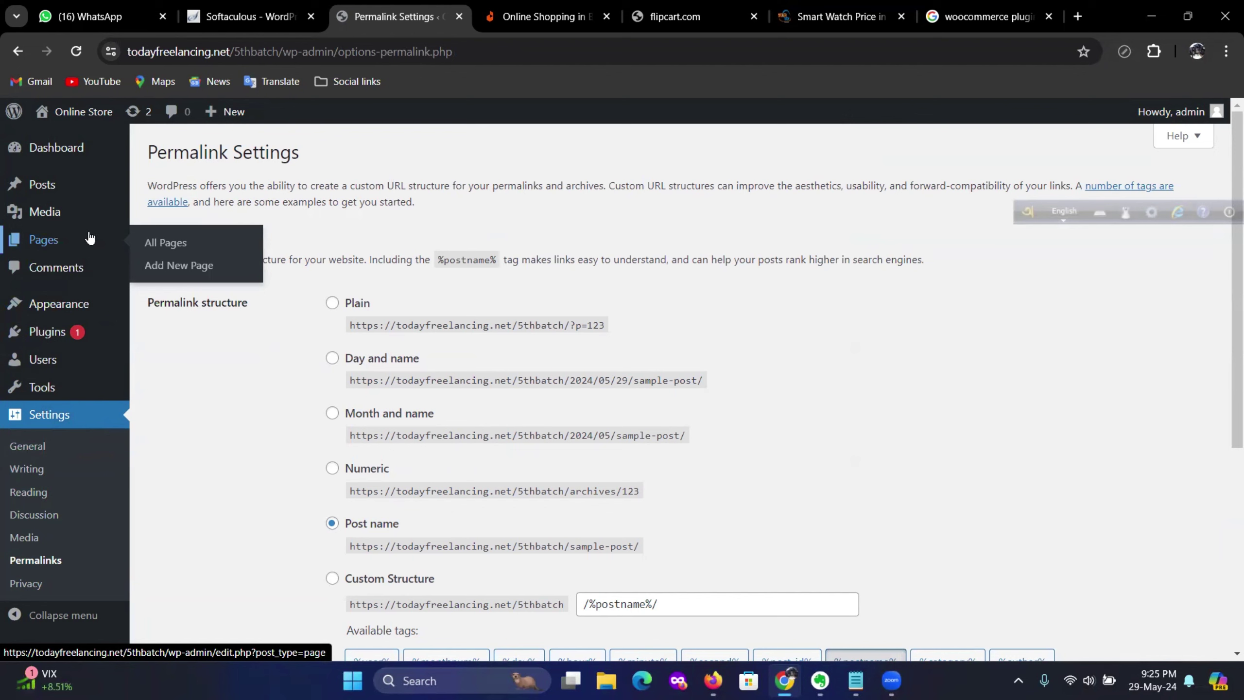
pyautogui.moveTo(73, 193)
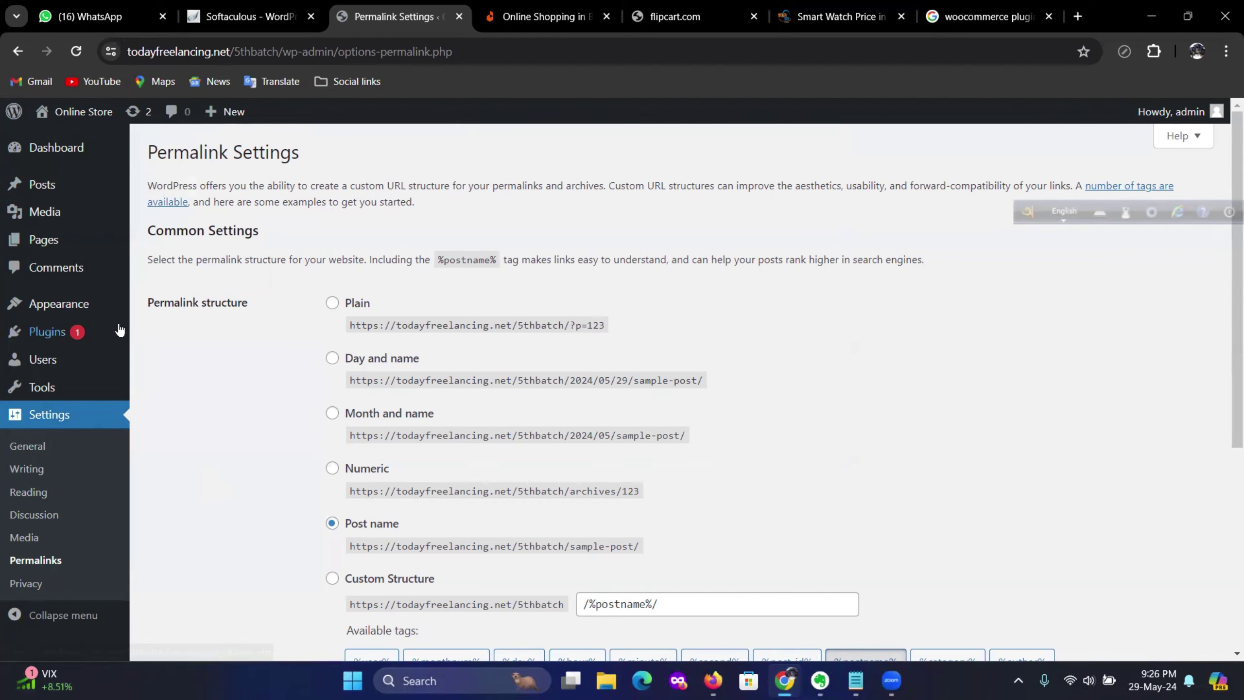
# Open the store's installed themes and try to update the Astra theme to the new version
pyautogui.moveTo(98, 304)
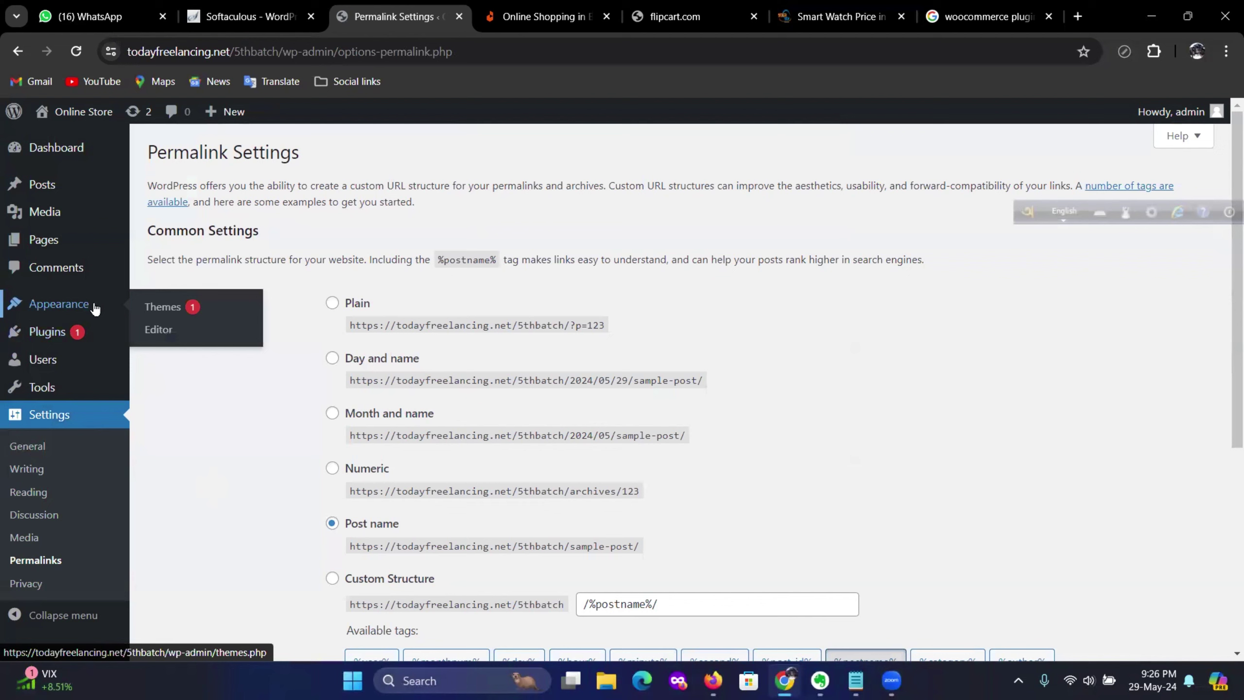
pyautogui.click(167, 314)
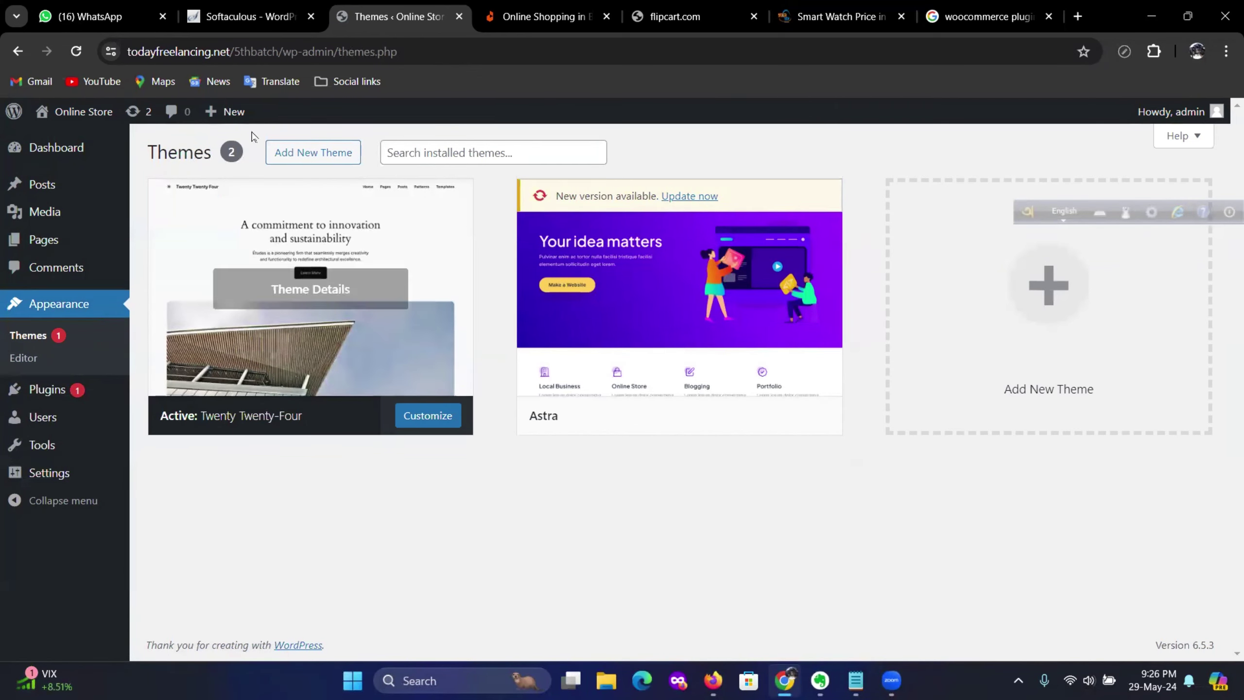
pyautogui.click(692, 196)
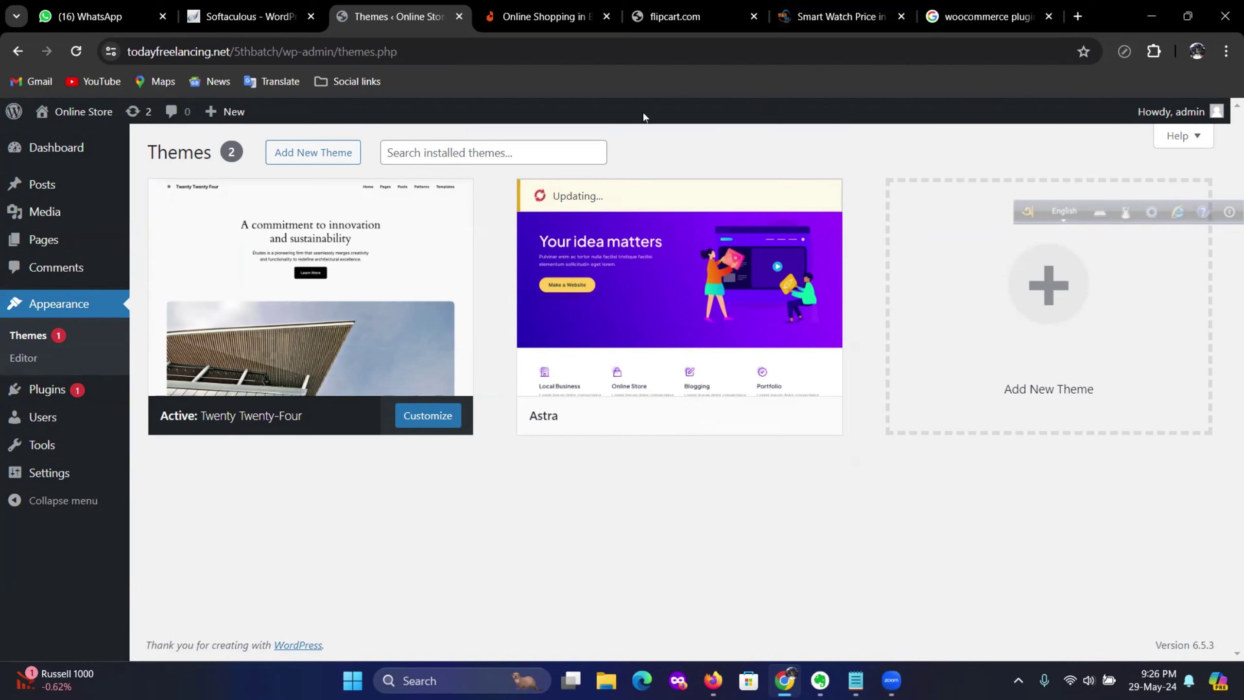
pyautogui.moveTo(678, 233)
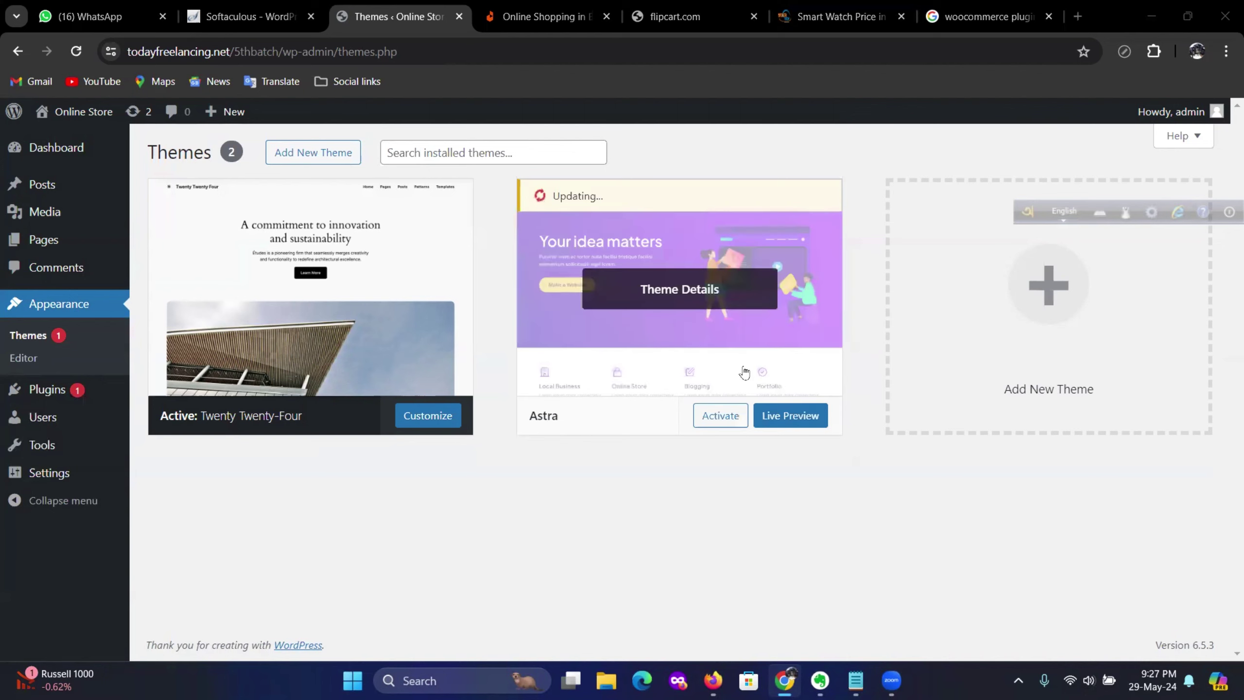
pyautogui.click(695, 411)
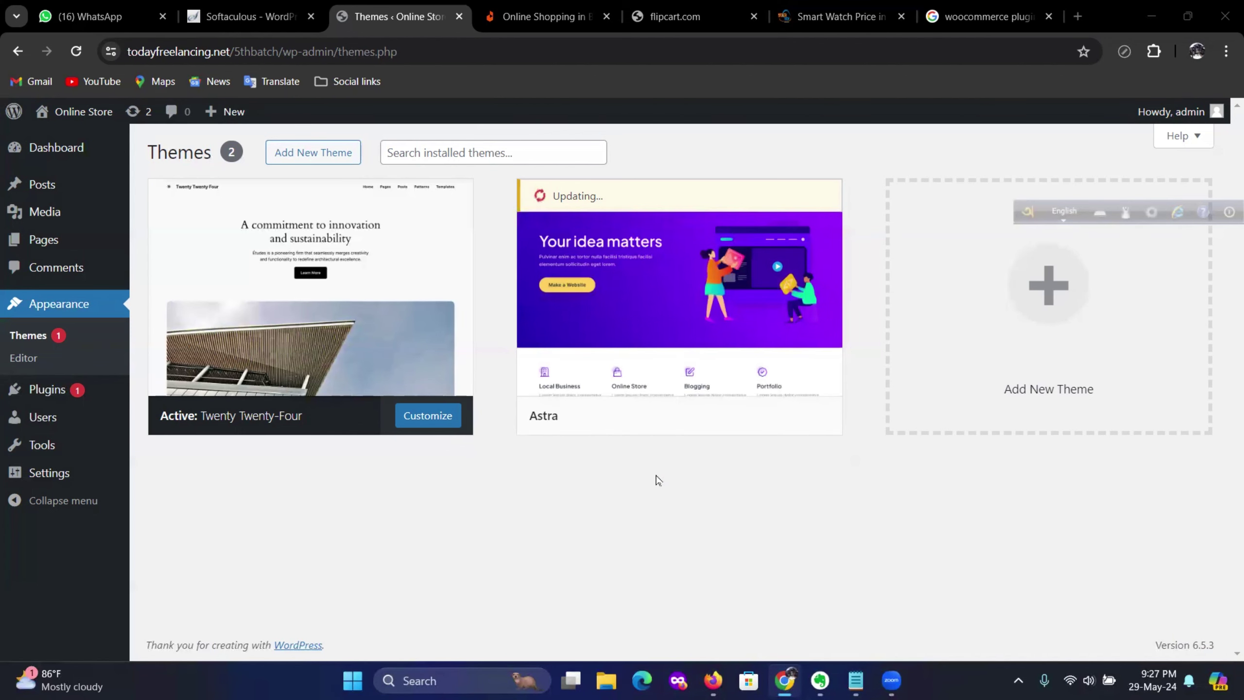
# Try to delete the Astra theme from its details, and leave the Themes page for the dashboard
pyautogui.click(678, 292)
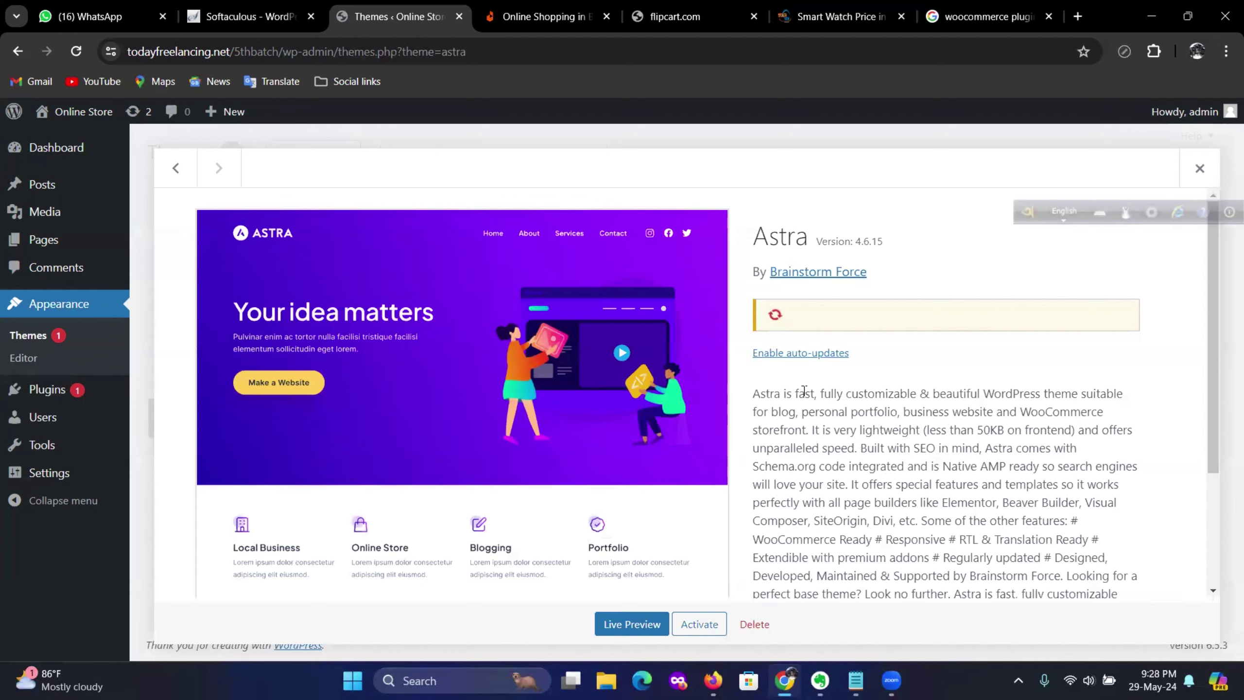
pyautogui.click(755, 624)
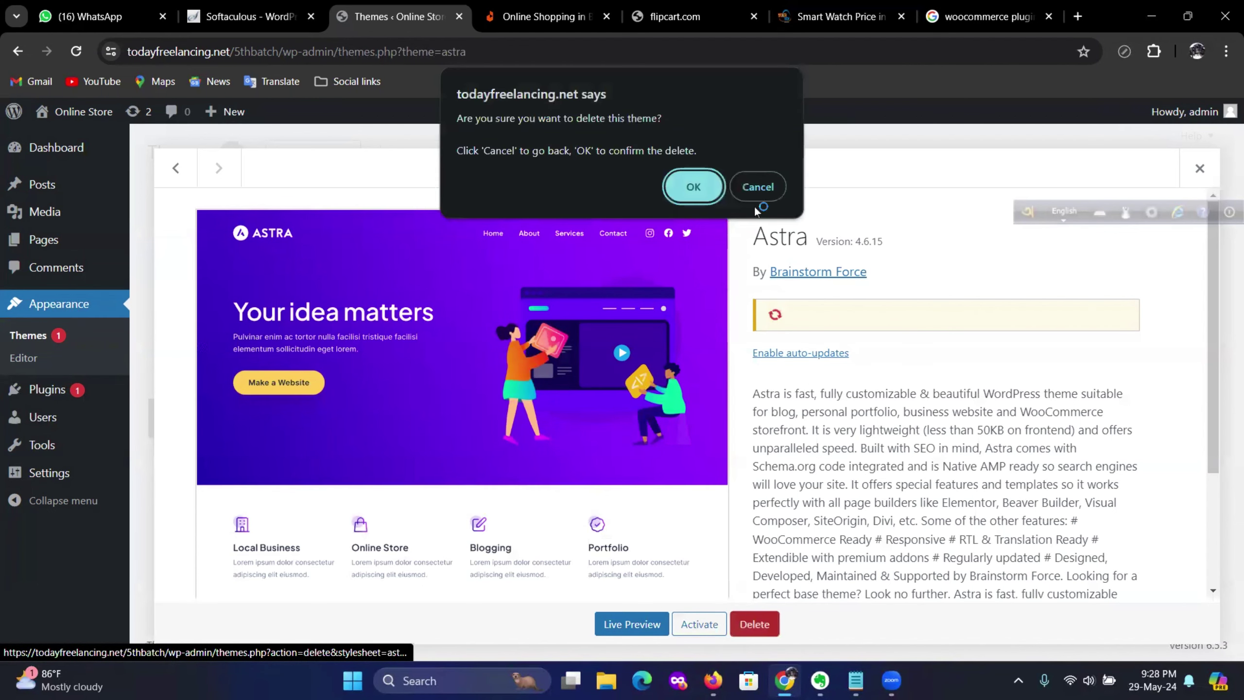
pyautogui.click(694, 187)
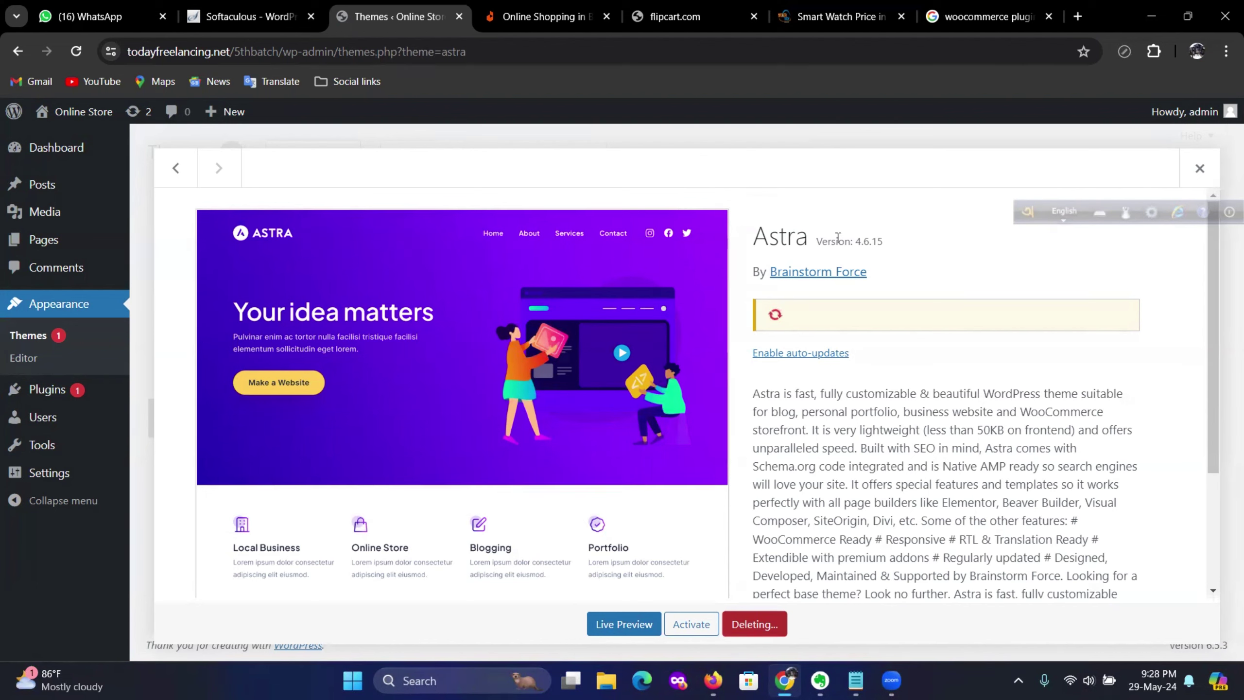
pyautogui.click(1199, 168)
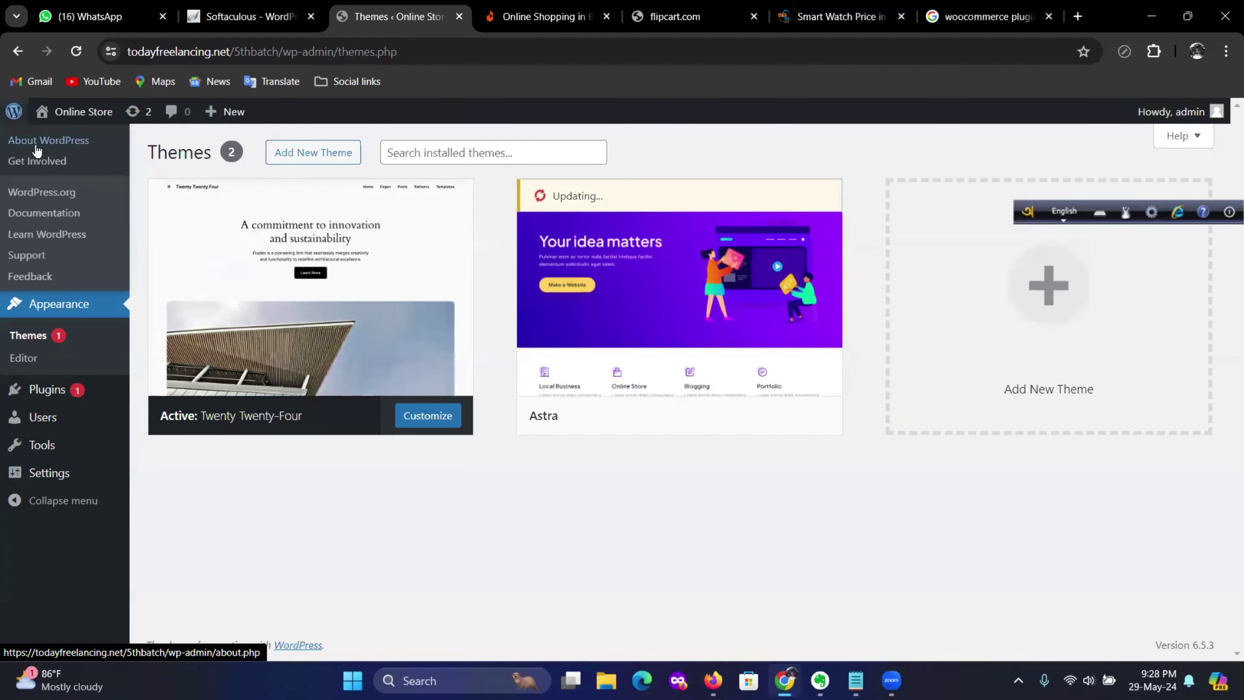
pyautogui.click(56, 149)
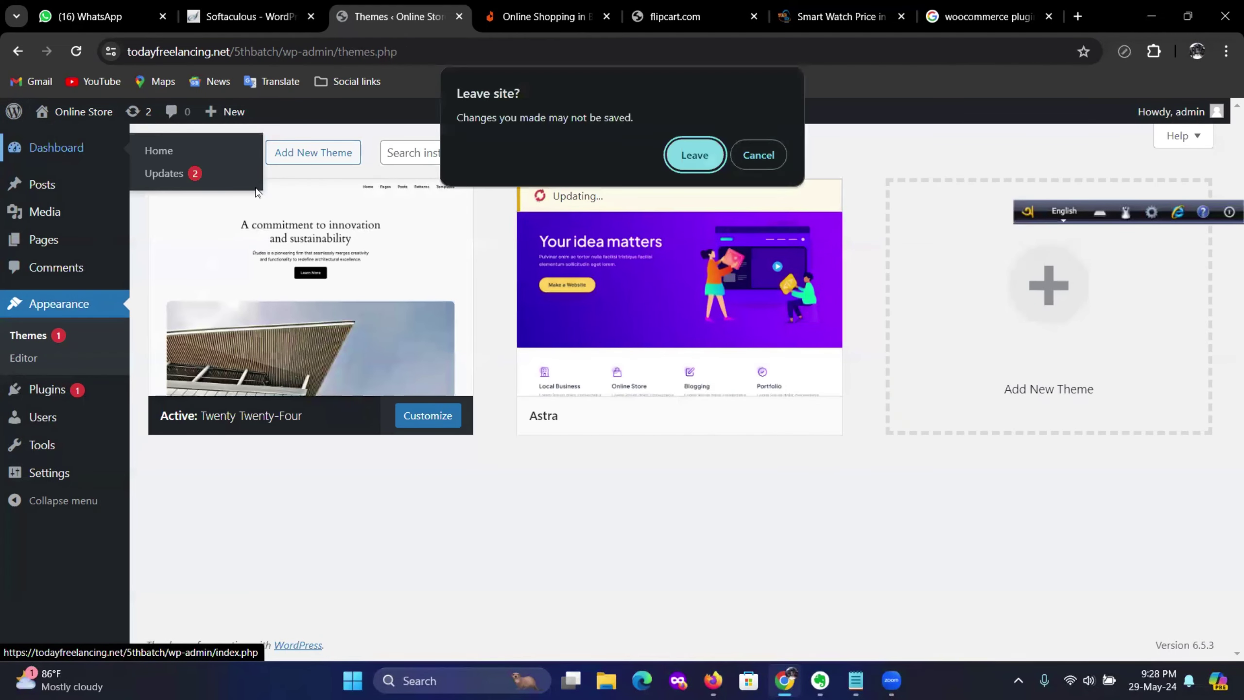
pyautogui.click(682, 152)
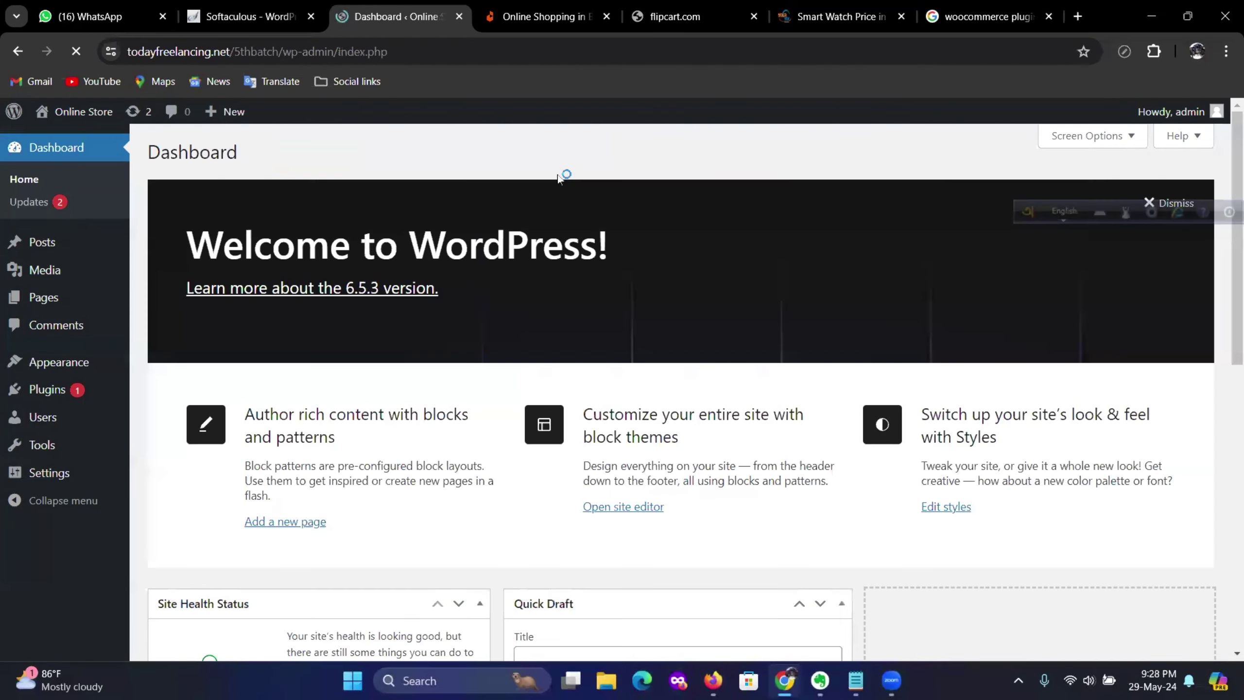
# Go to adding a new theme for the store and search the theme directory for "shopping cart"
pyautogui.moveTo(75, 370)
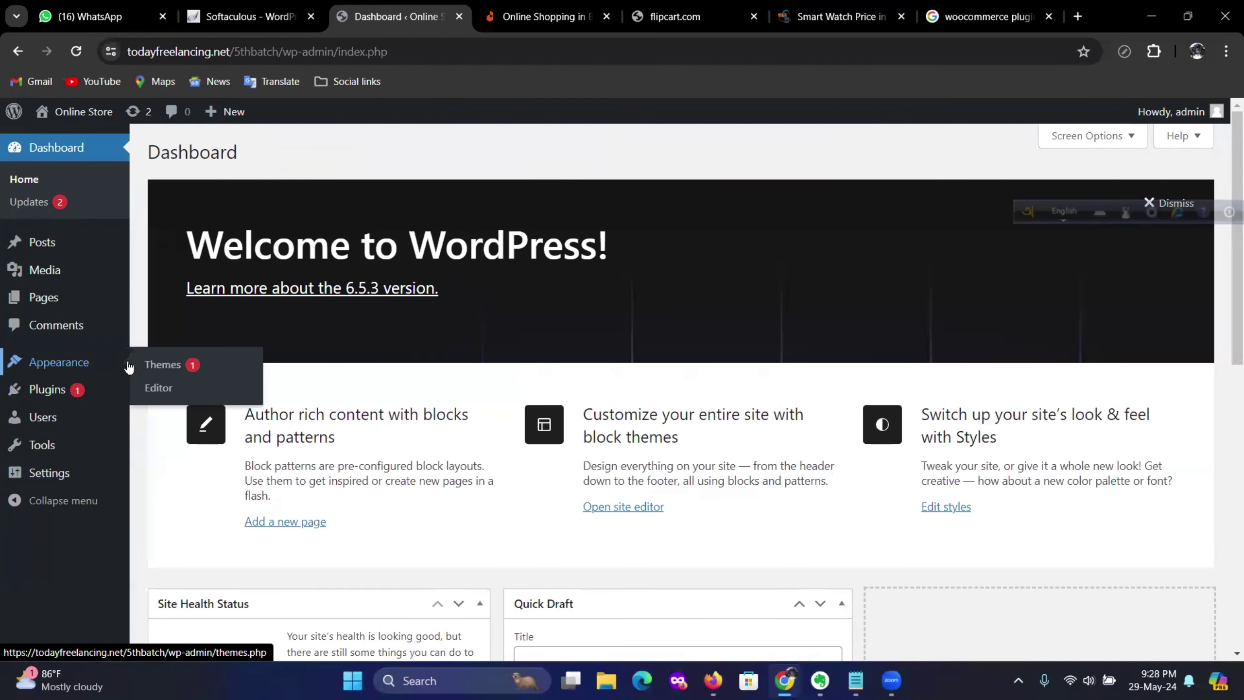
pyautogui.click(152, 365)
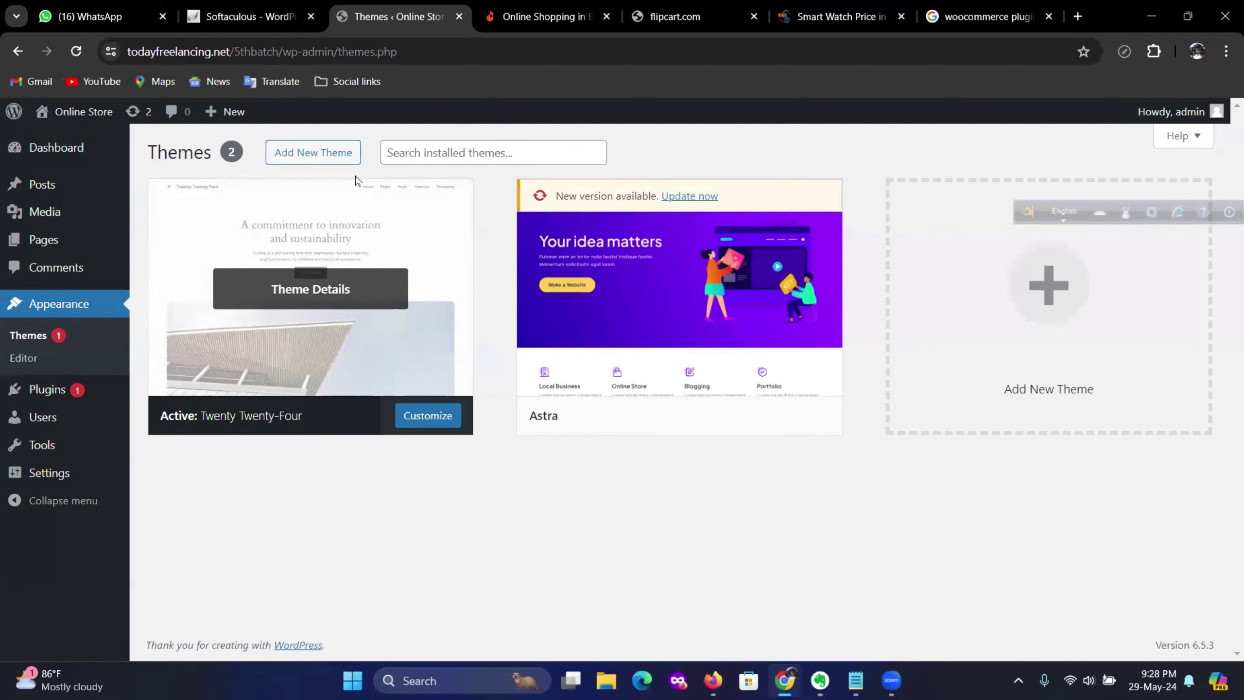
pyautogui.click(338, 151)
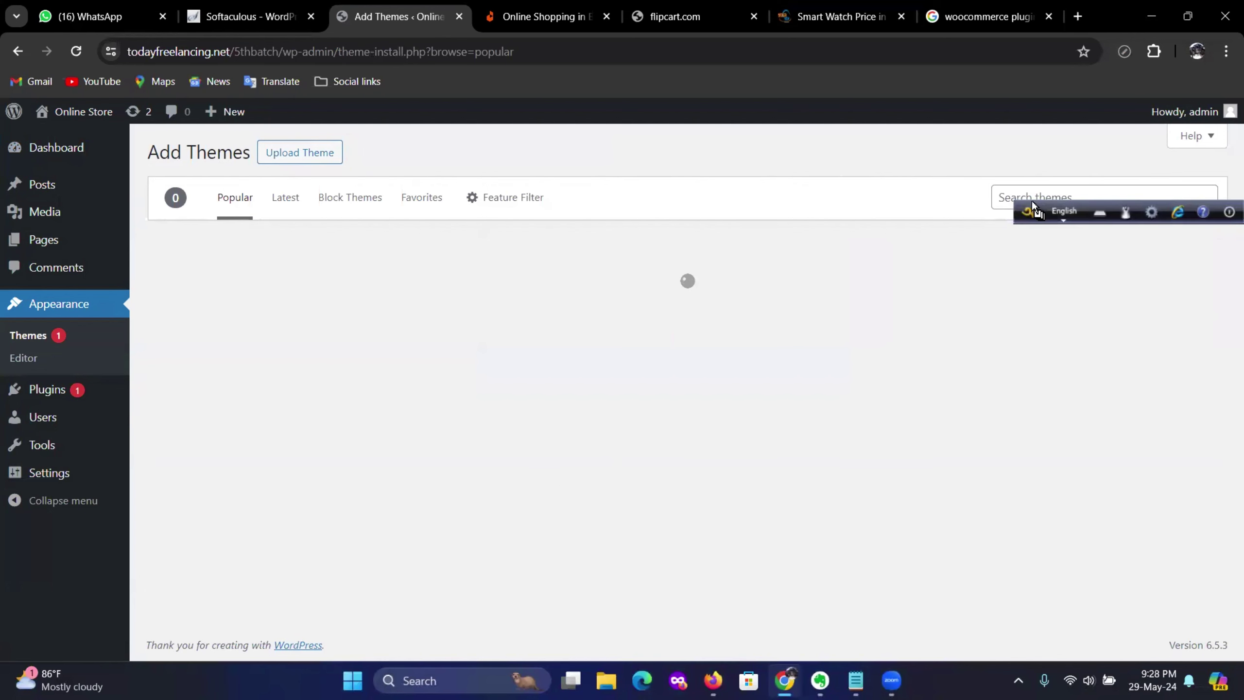
pyautogui.moveTo(1031, 206); pyautogui.dragTo(1077, 358)
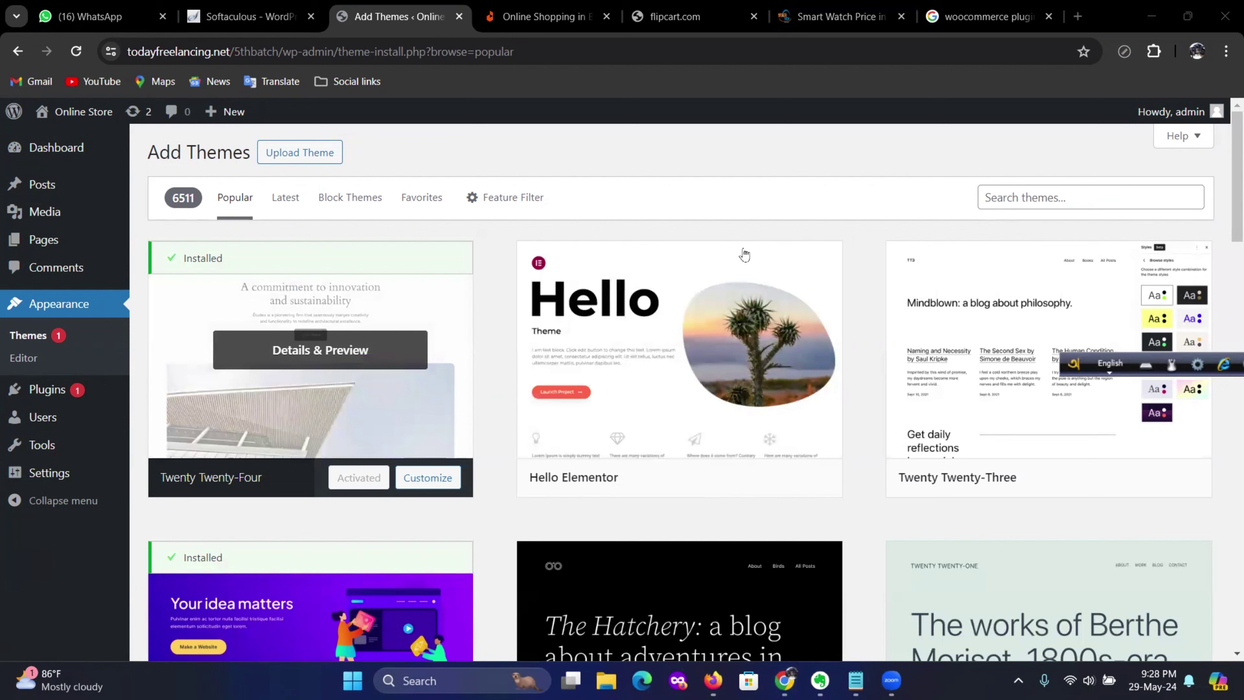
pyautogui.click(1028, 192)
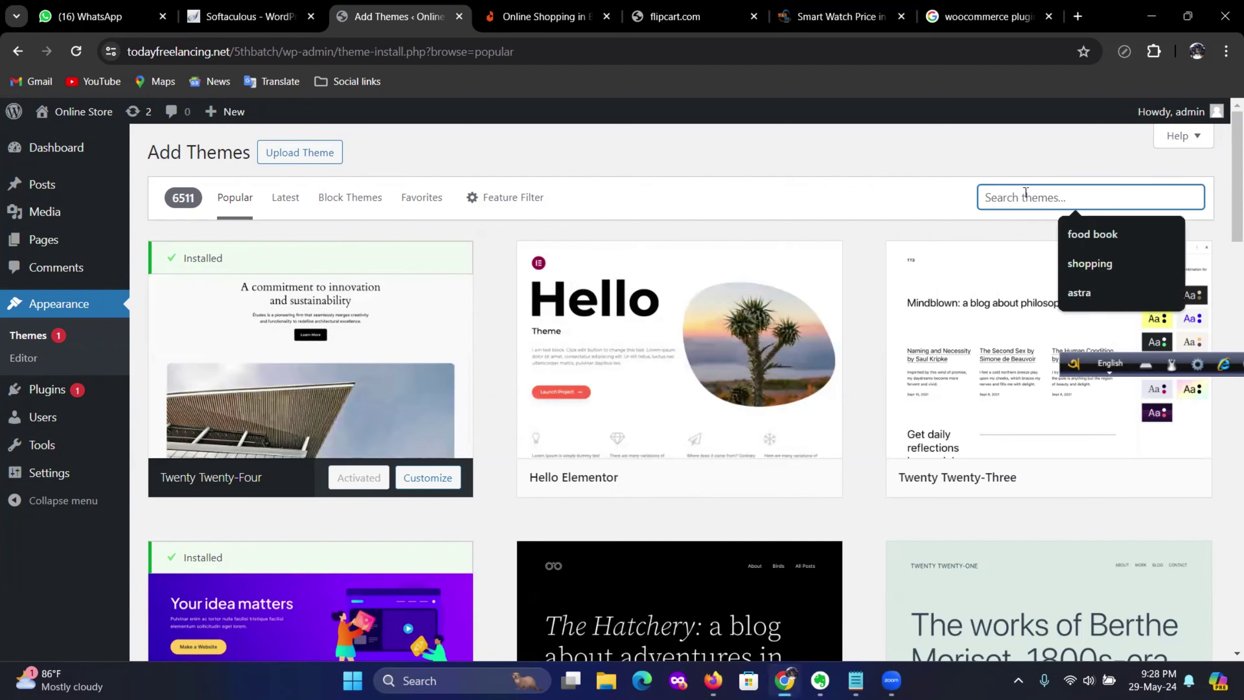
pyautogui.write('s')
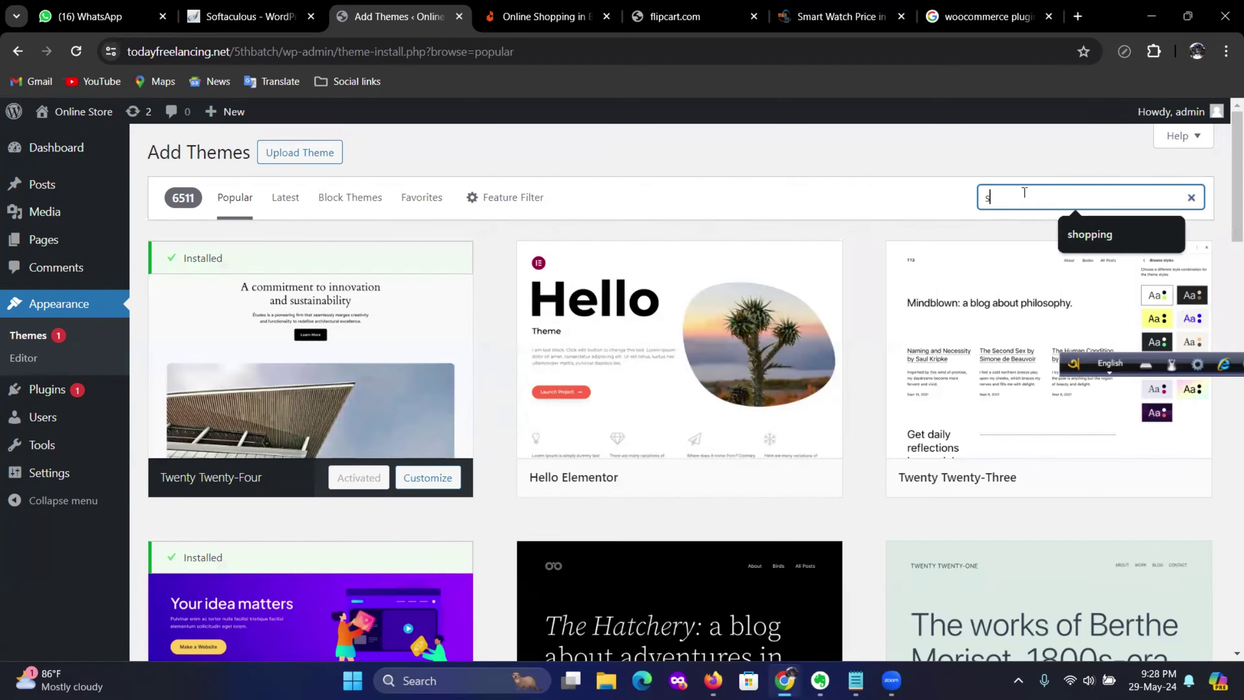
pyautogui.write('hoppi')
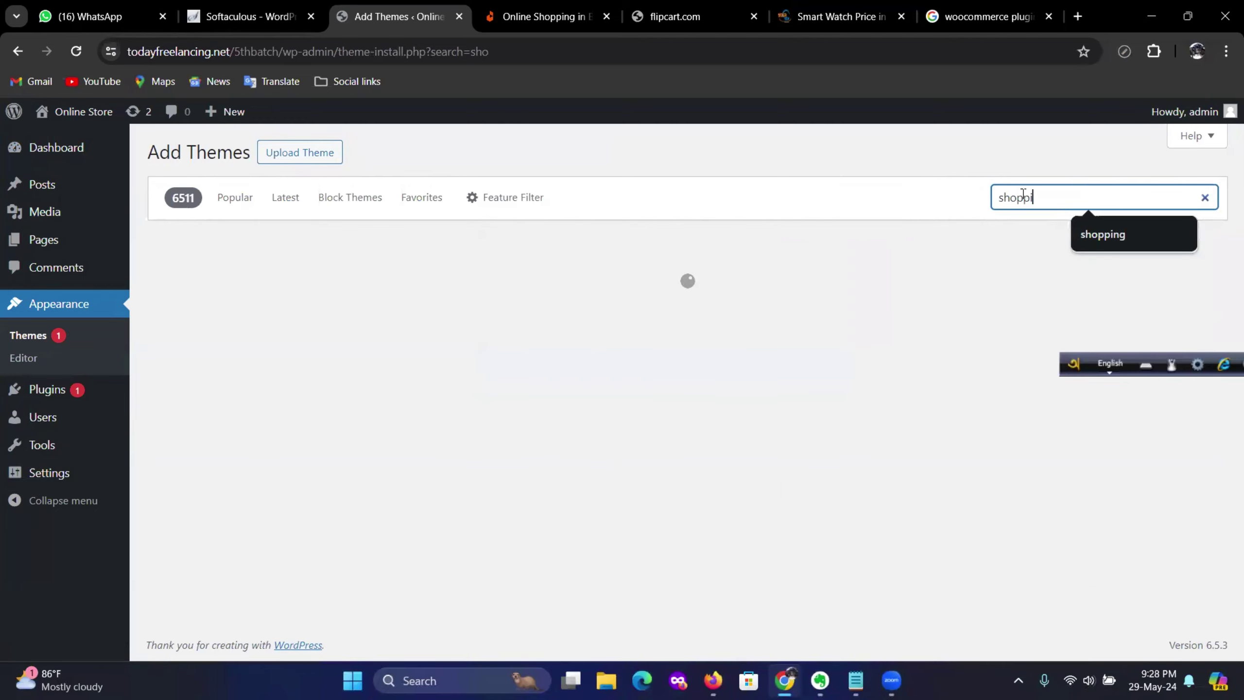
pyautogui.write('ng cart')
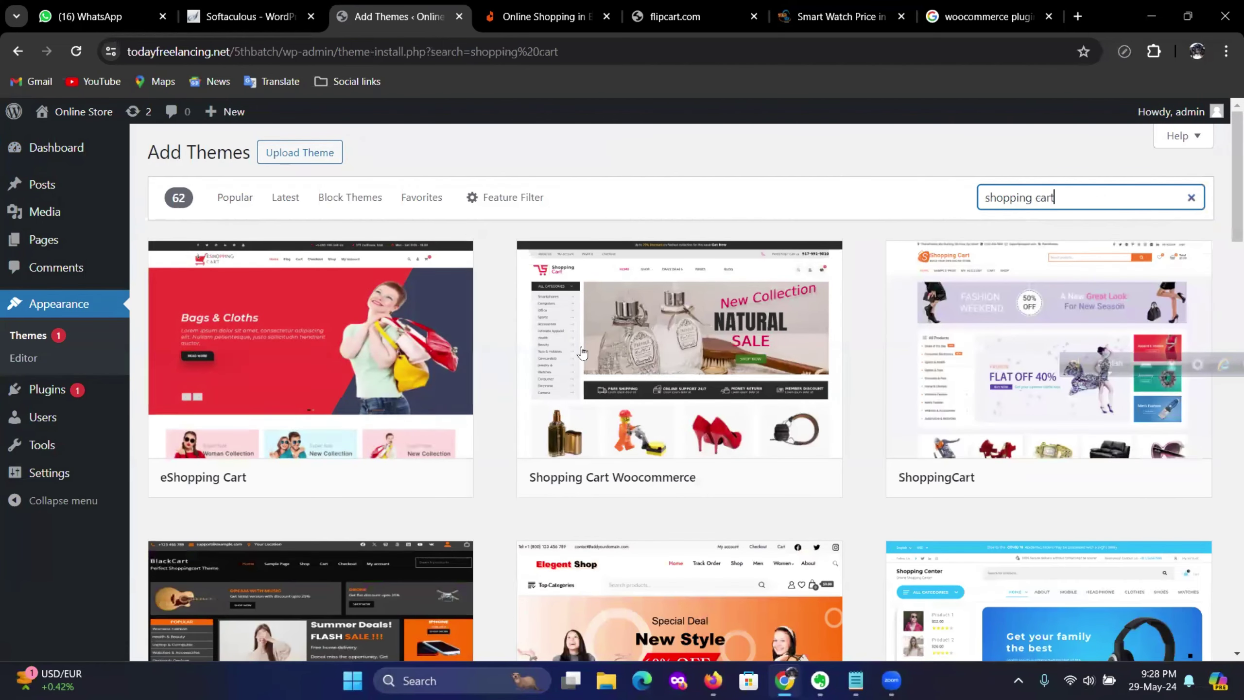
# Look through the shopping cart theme results, and install and activate the ShoppingCart theme
pyautogui.scroll(-10, 617, 423)
pyautogui.scroll(-20, 616, 423)
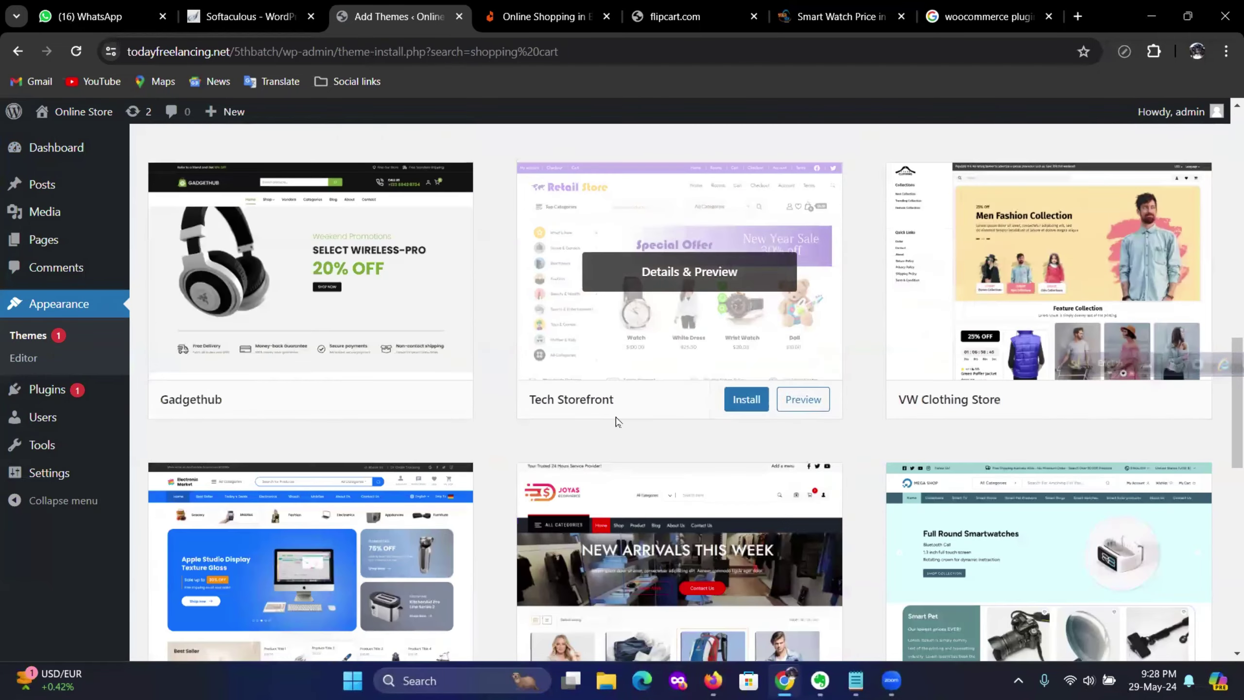
pyautogui.scroll(-20, 616, 423)
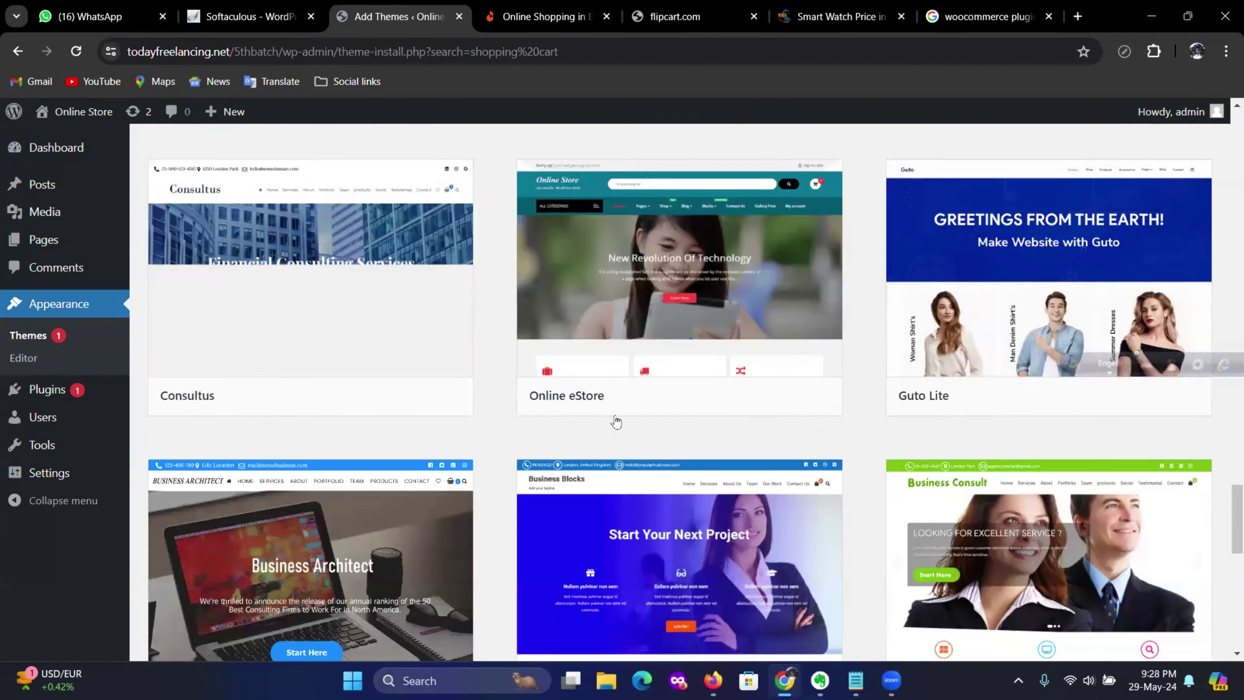
pyautogui.scroll(-20, 616, 422)
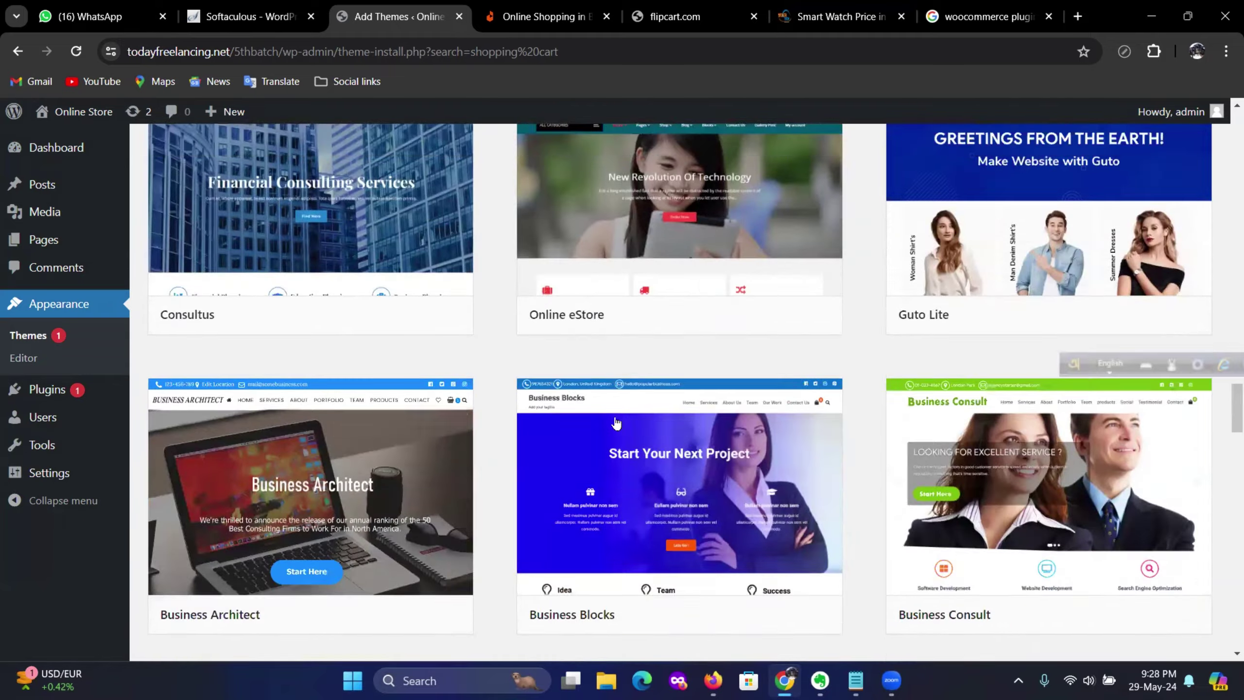
pyautogui.scroll(20, 617, 423)
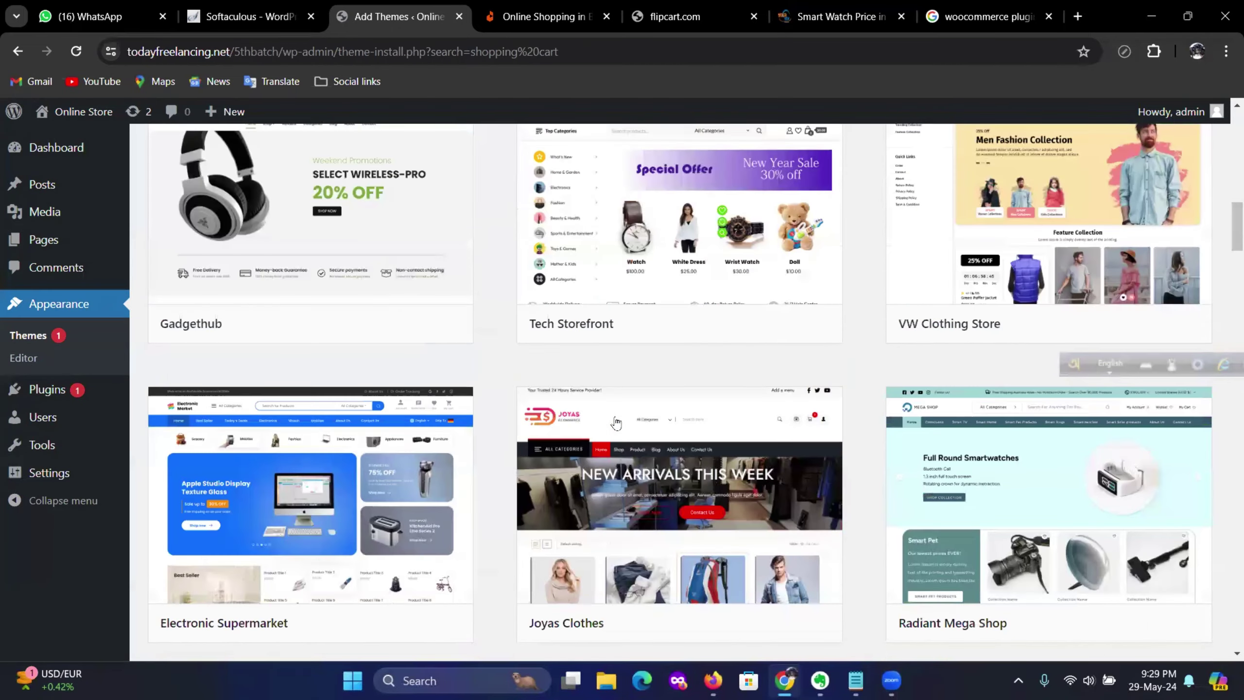
pyautogui.scroll(6, 616, 423)
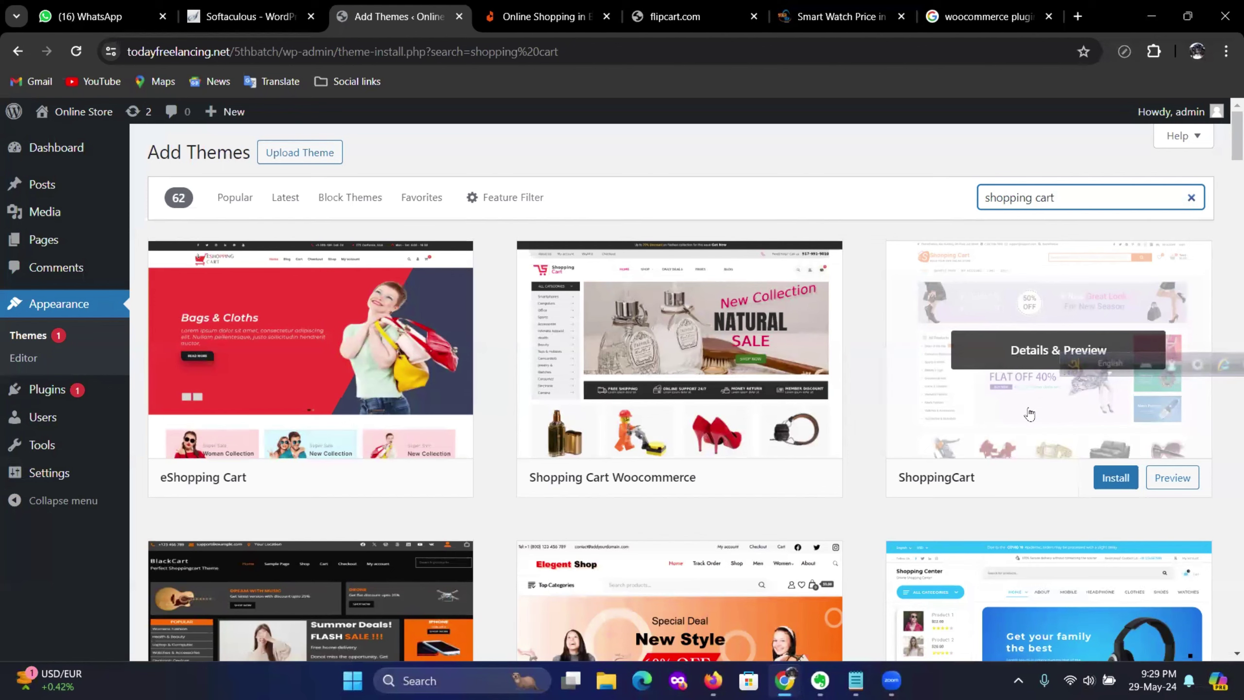
pyautogui.click(1107, 478)
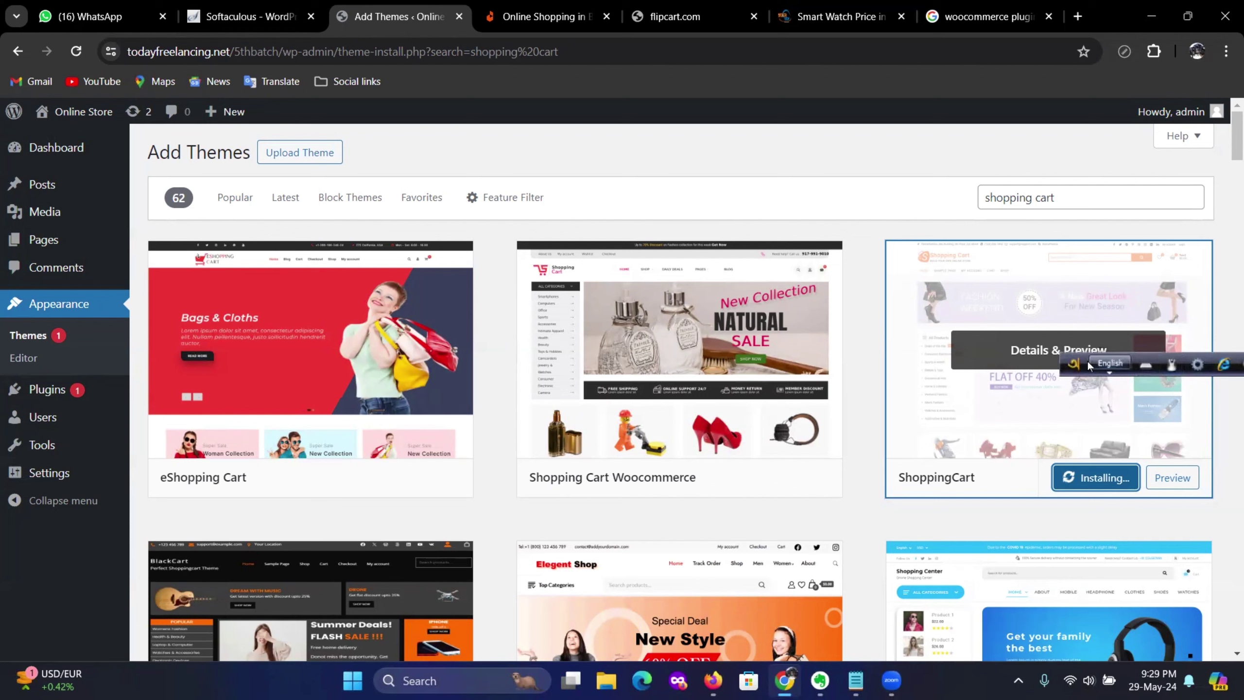
pyautogui.moveTo(1077, 369); pyautogui.dragTo(1159, 196)
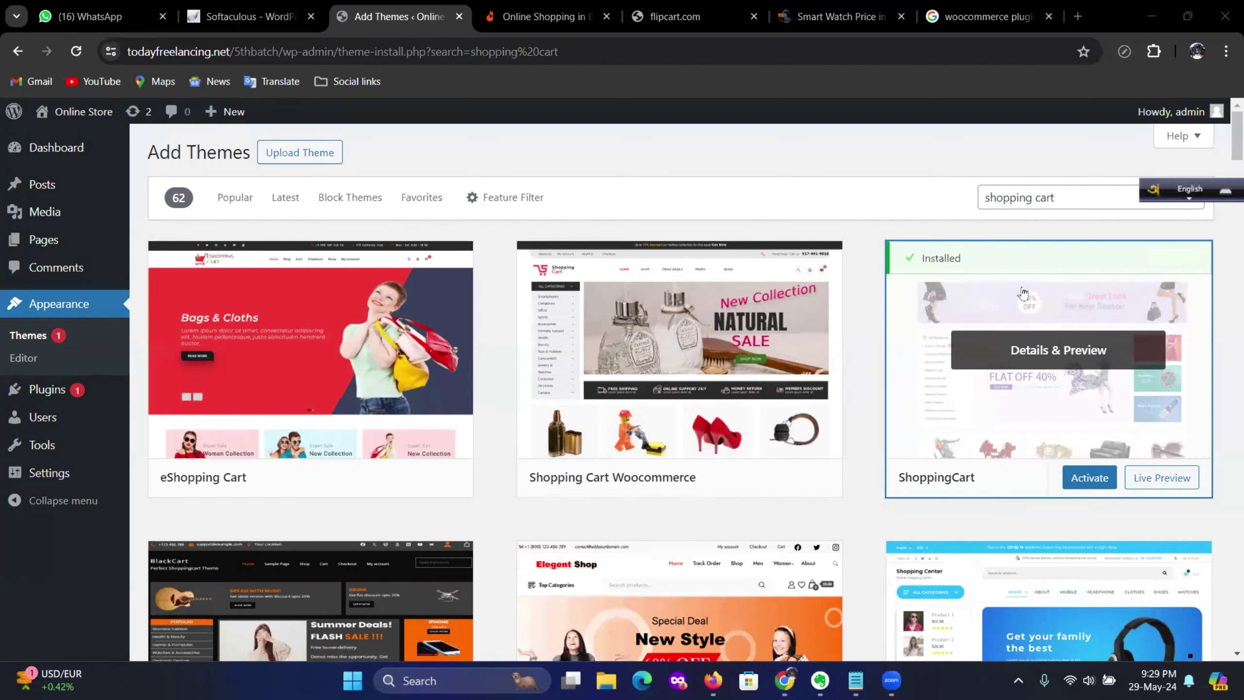
pyautogui.click(1084, 483)
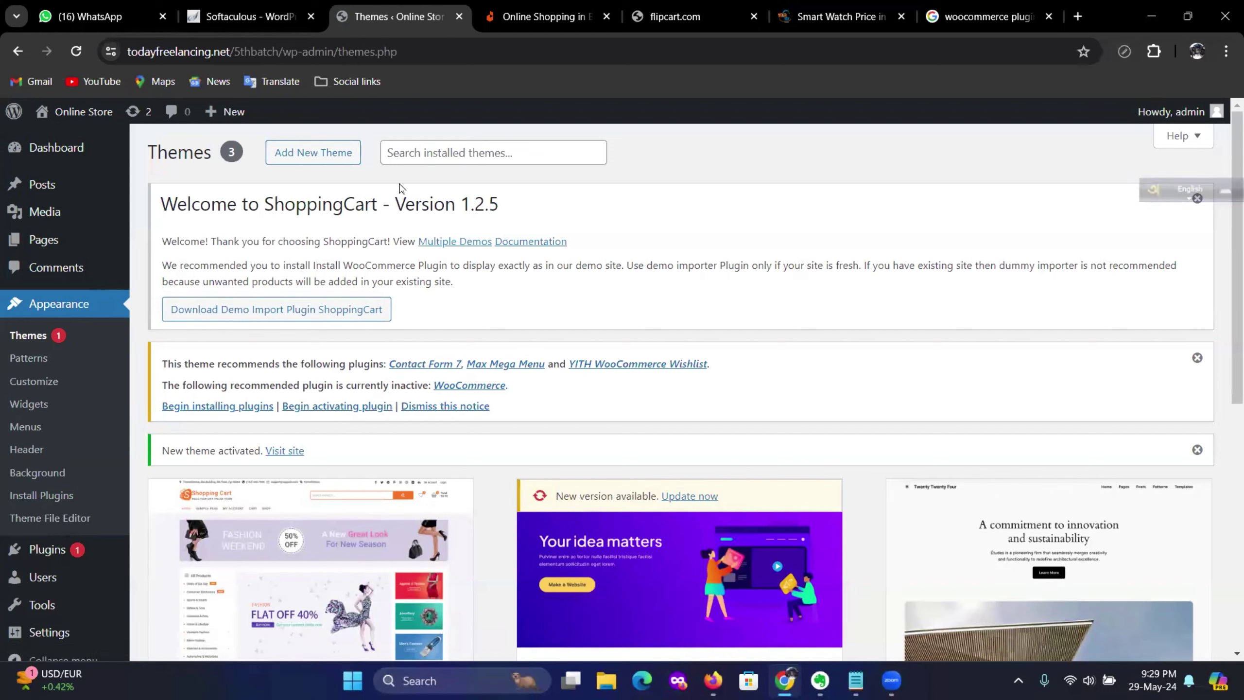
# Download the ShoppingCart demo import plugin, theme-freesia-demo-import.zip, from the Theme Freesia site and check it in the browser's downloads
pyautogui.click(270, 313)
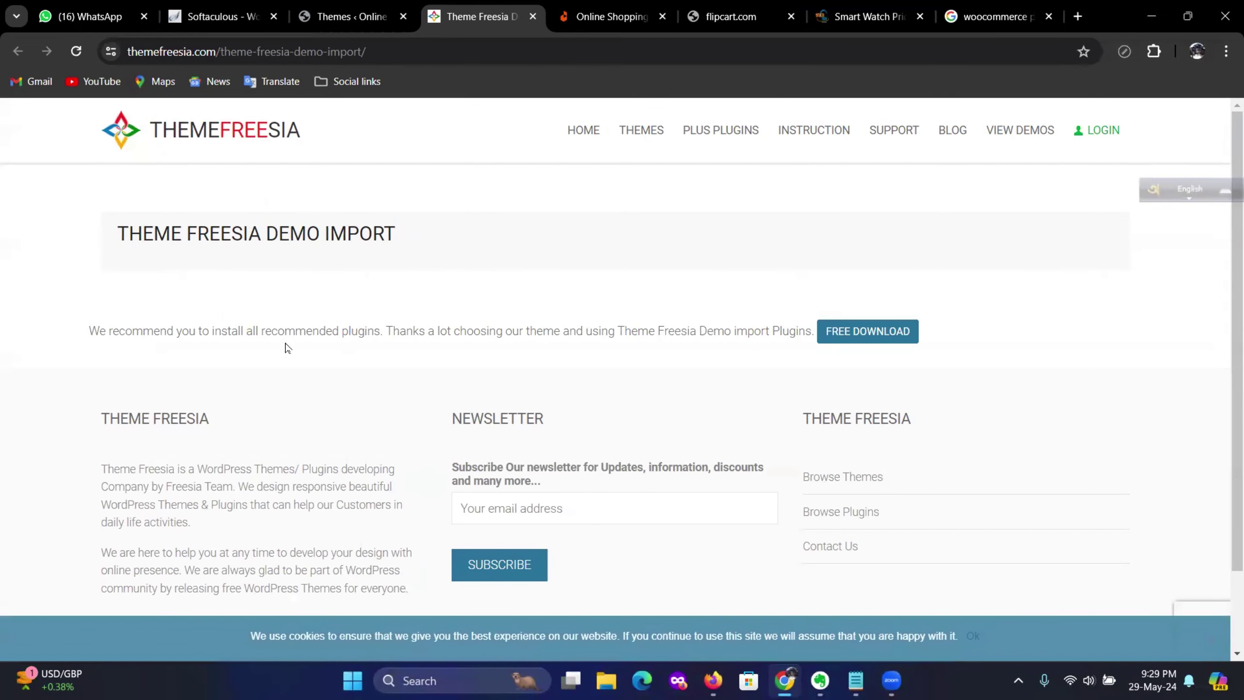
pyautogui.click(832, 338)
pyautogui.click(863, 338)
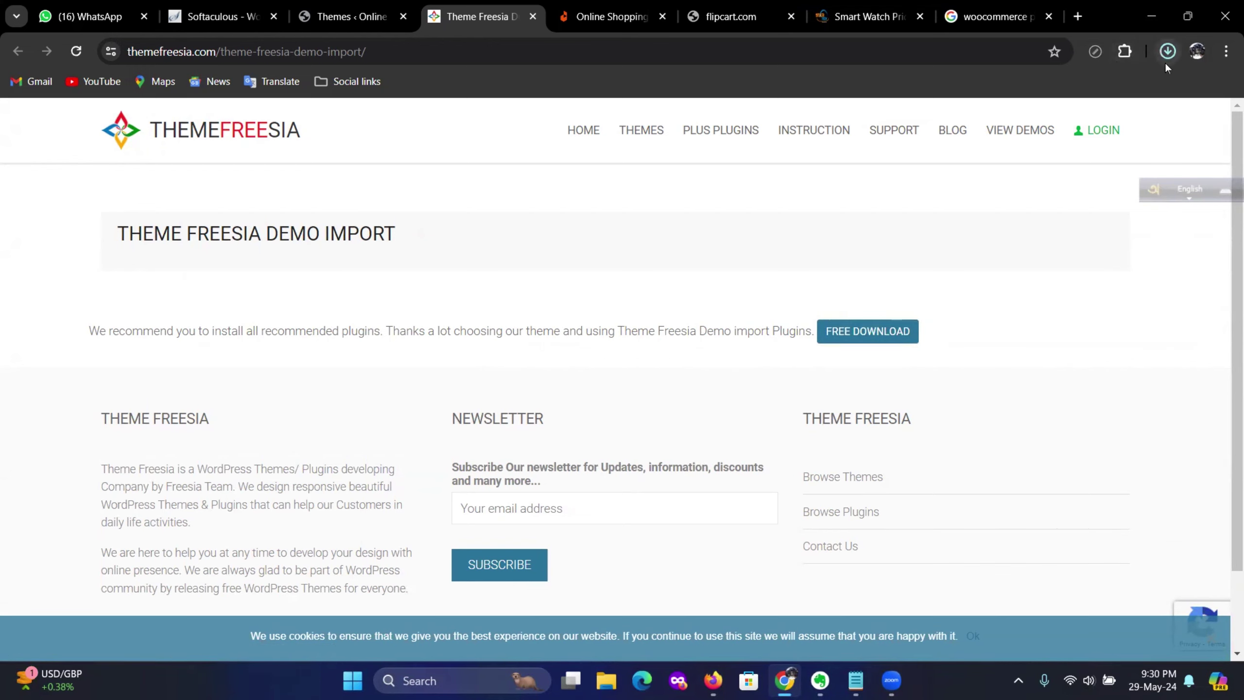
pyautogui.click(1167, 55)
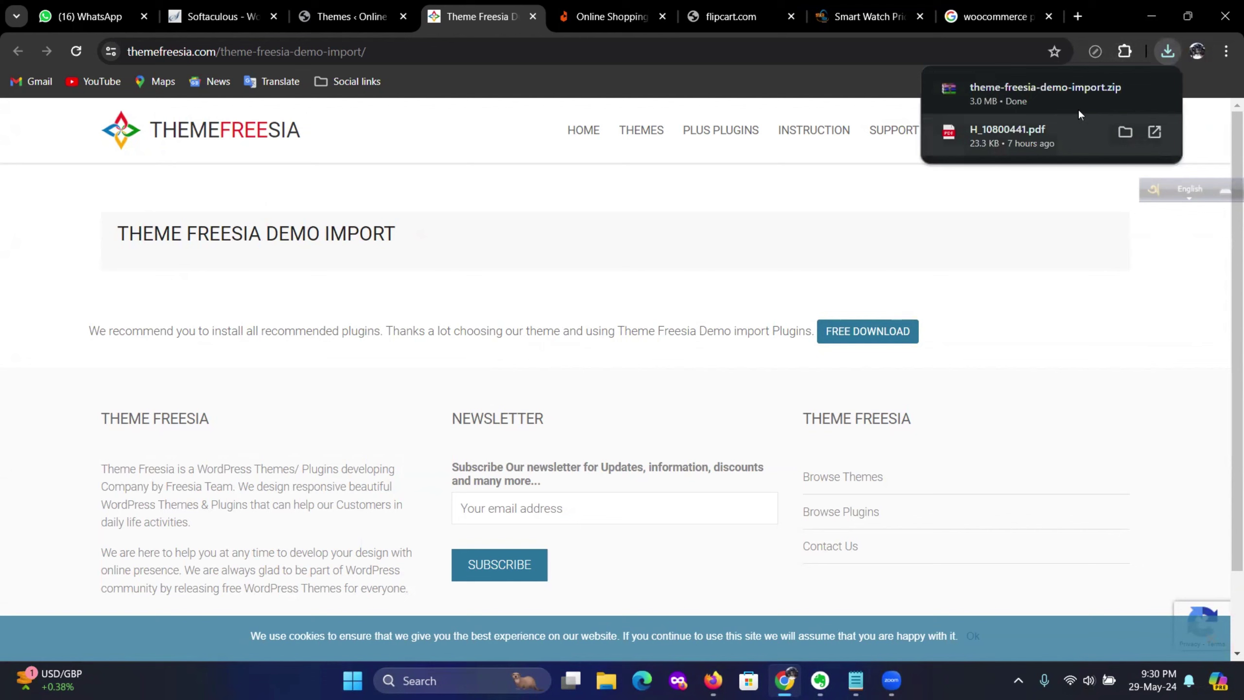
# Return to the Online Store admin site and open its list of installed plugins
pyautogui.click(355, 15)
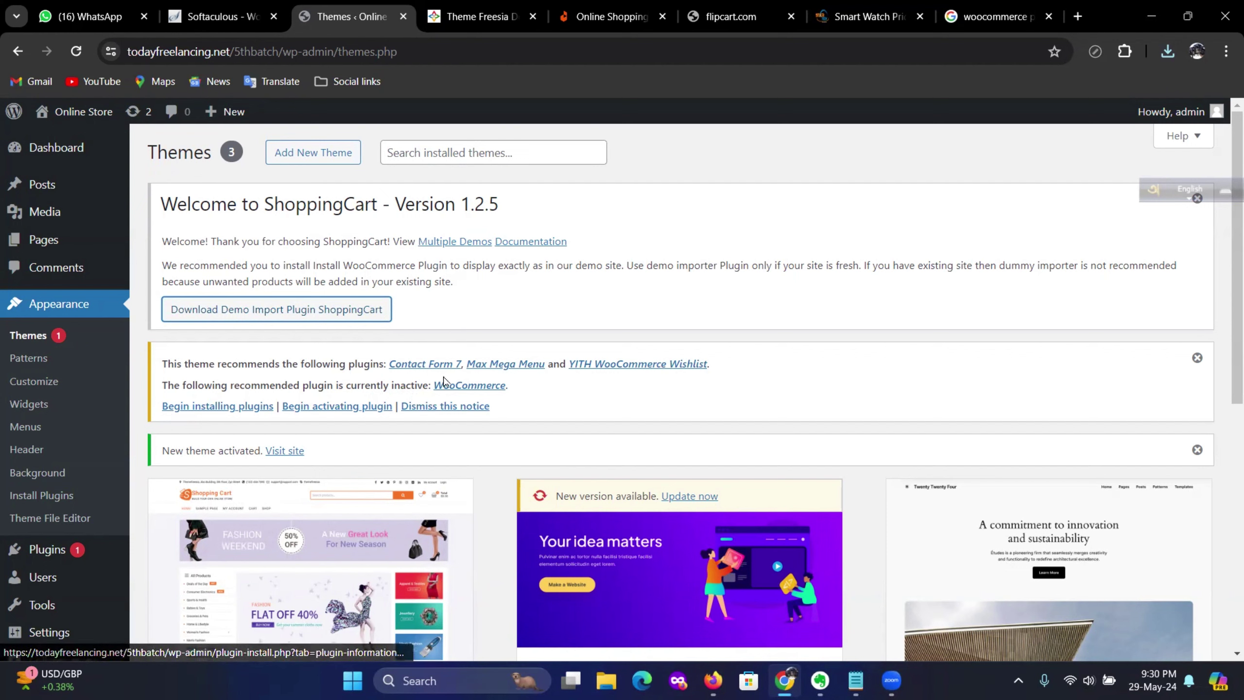
pyautogui.click(465, 389)
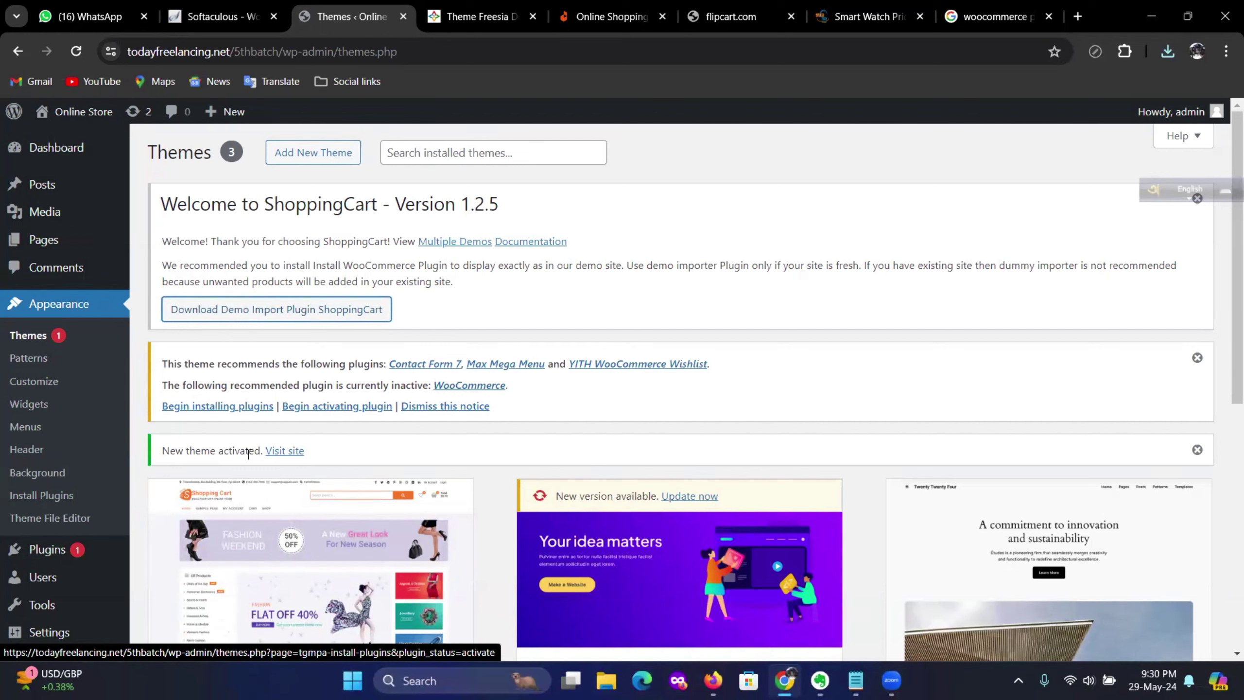
pyautogui.click(58, 550)
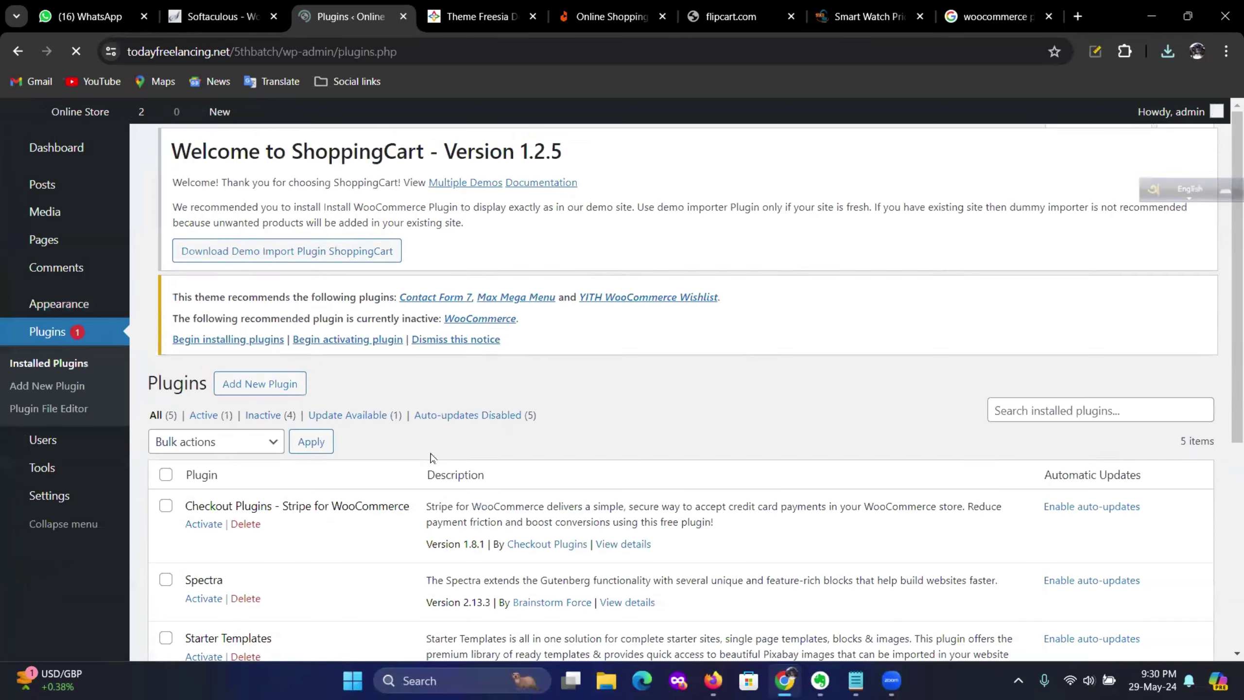
pyautogui.scroll(-3, 431, 443)
pyautogui.scroll(-2, 392, 444)
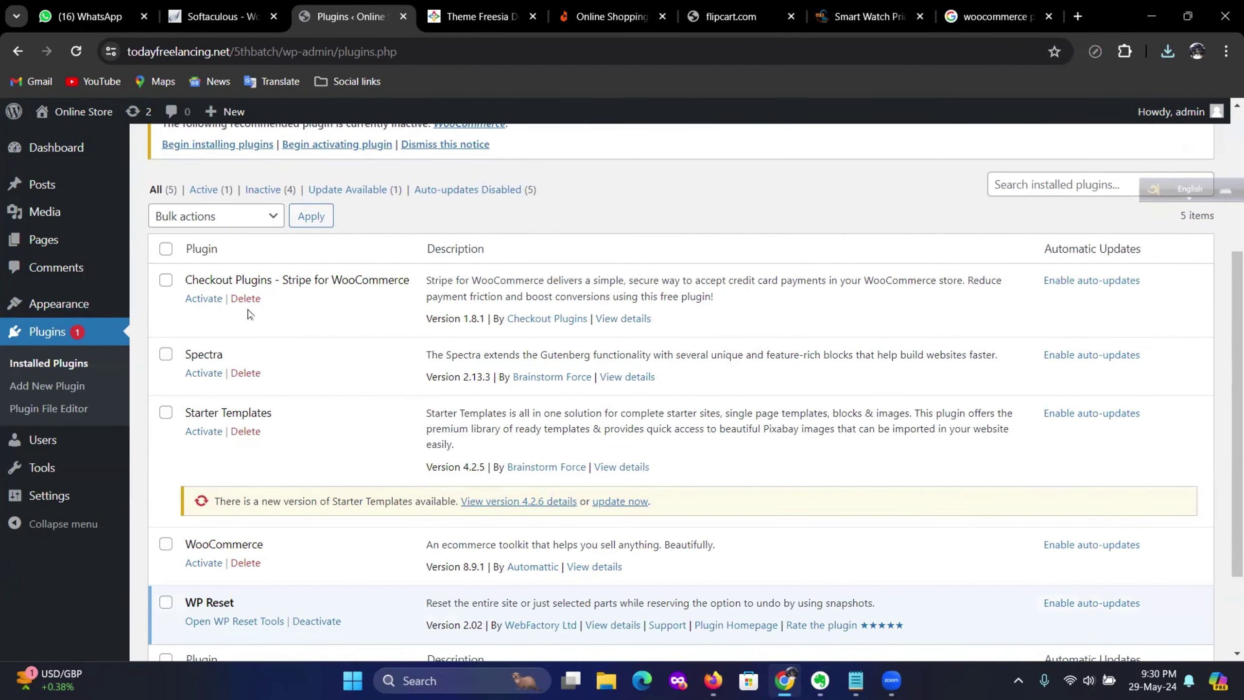
# Bulk delete the Checkout Plugins - Stripe for WooCommerce, Spectra and Starter Templates plugins together with their data
pyautogui.click(166, 280)
pyautogui.click(166, 353)
pyautogui.click(164, 417)
pyautogui.scroll(-3, 302, 405)
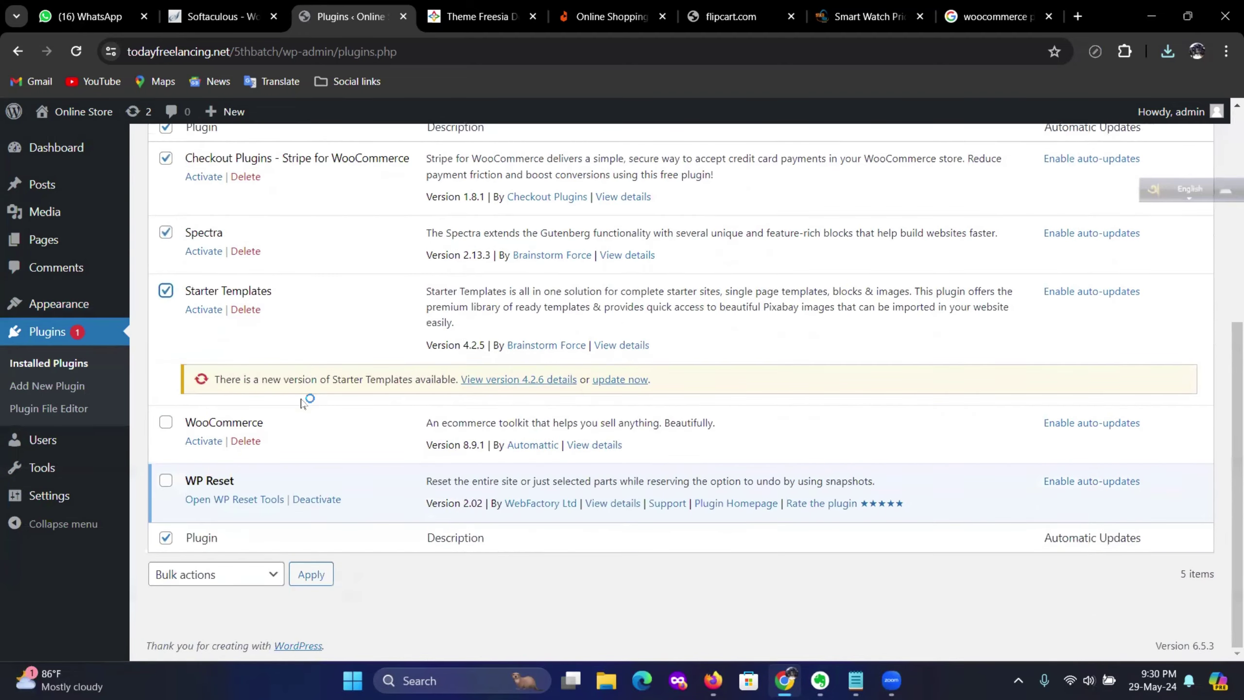
pyautogui.scroll(5, 303, 404)
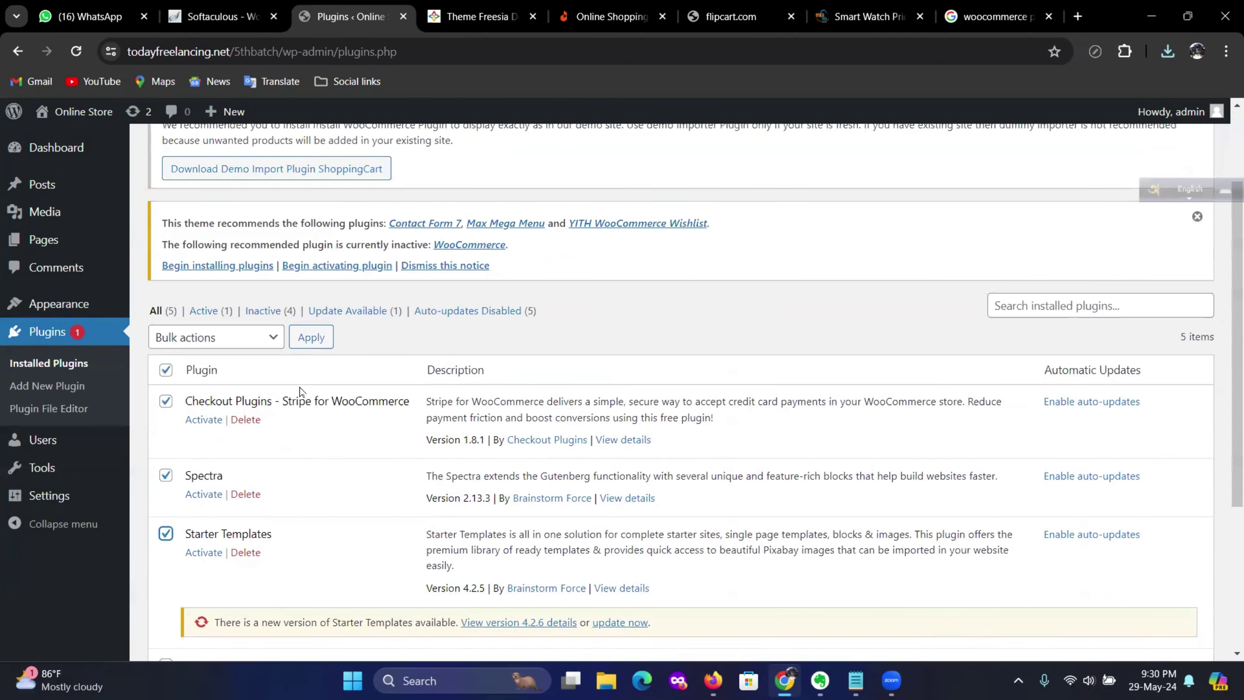
pyautogui.click(265, 338)
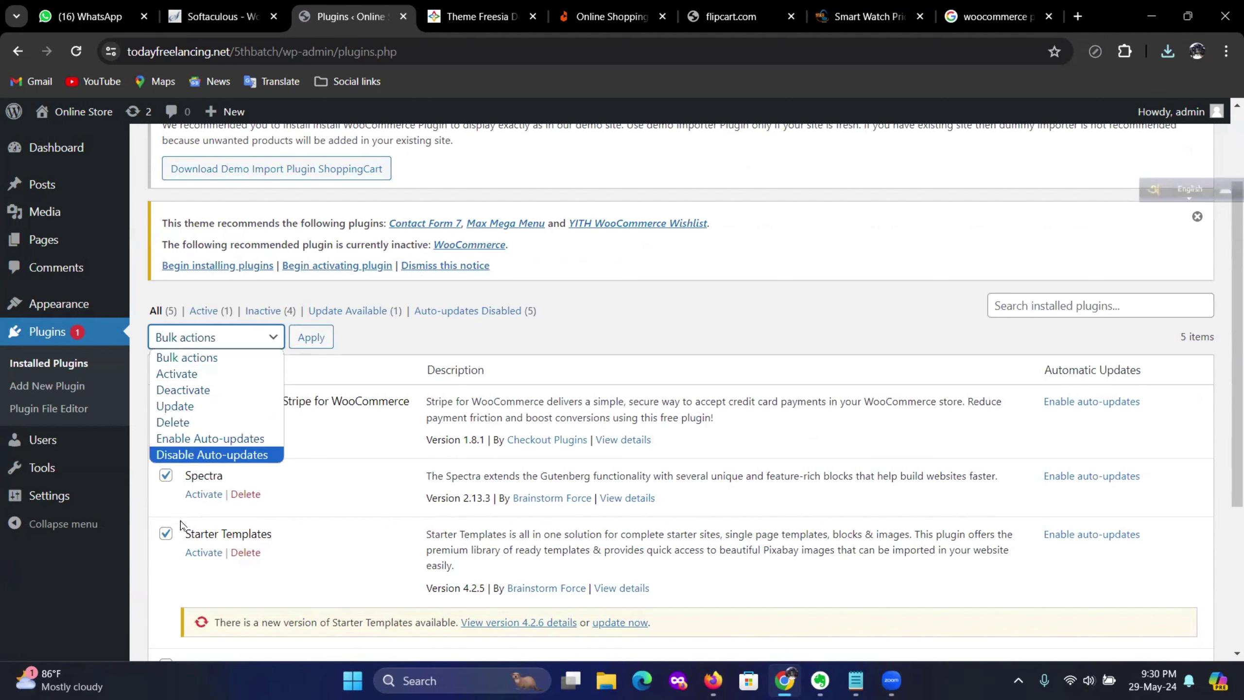
pyautogui.click(203, 421)
pyautogui.click(311, 337)
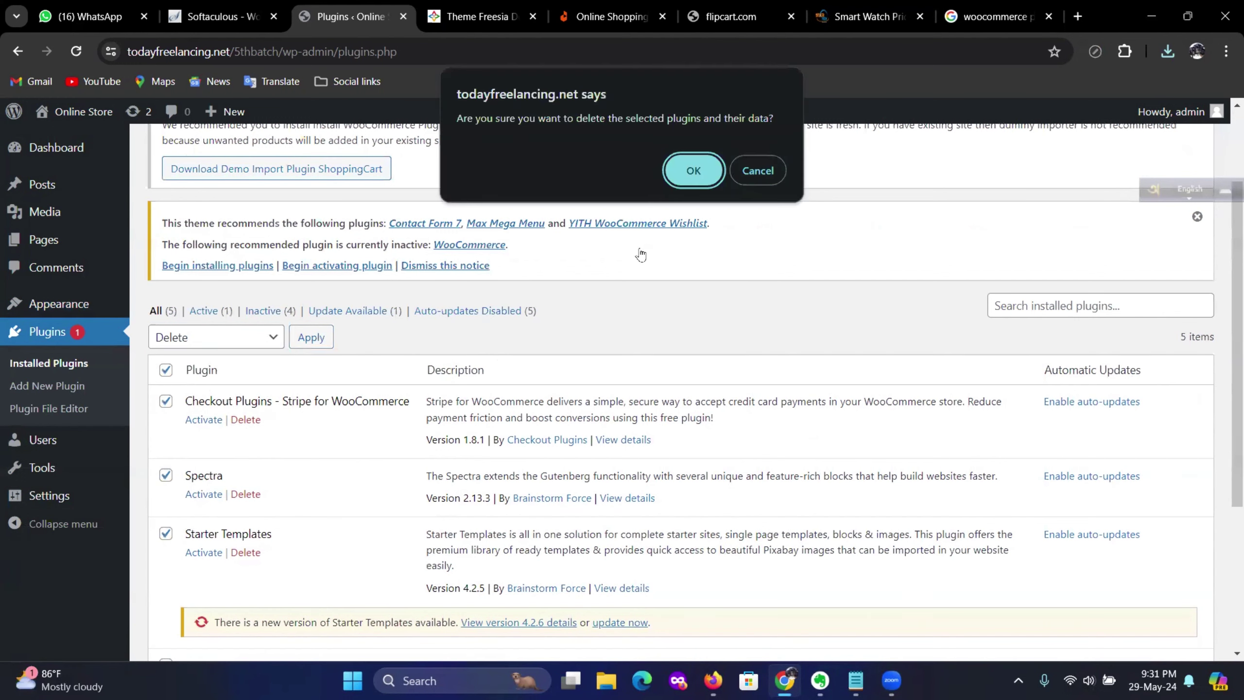
pyautogui.click(693, 169)
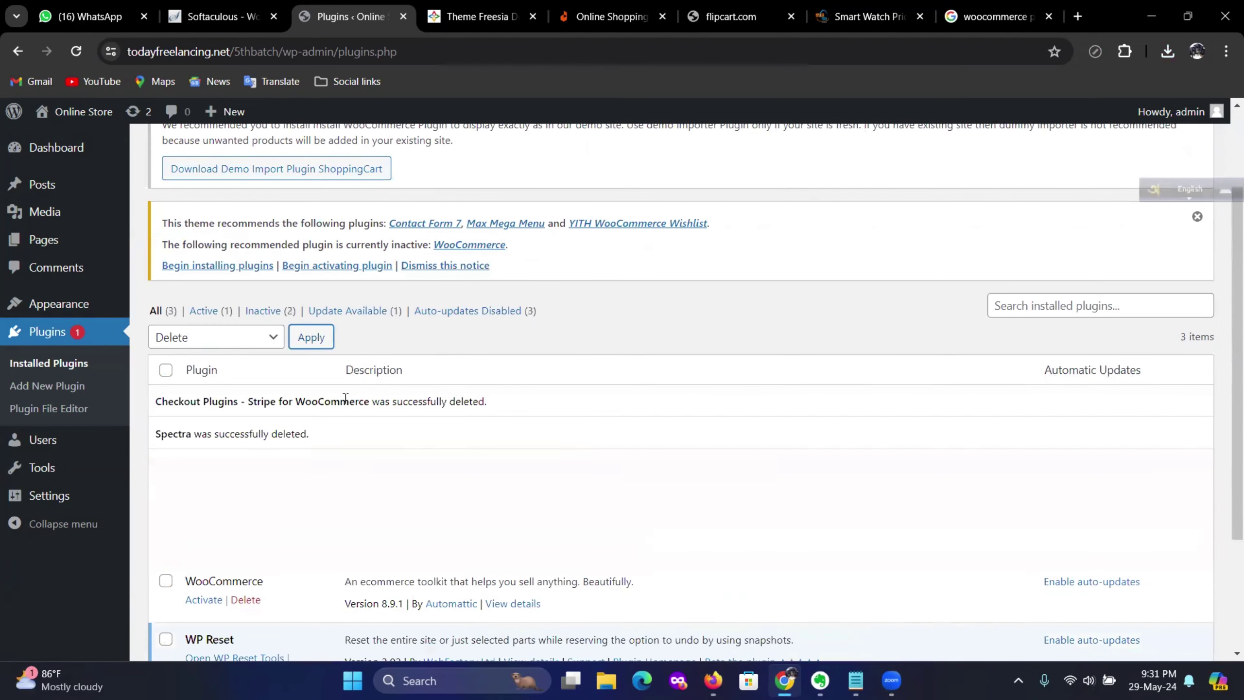
# Activate the WooCommerce plugin and start its store setup, continuing with "I'm just starting my business"
pyautogui.scroll(-1, 346, 399)
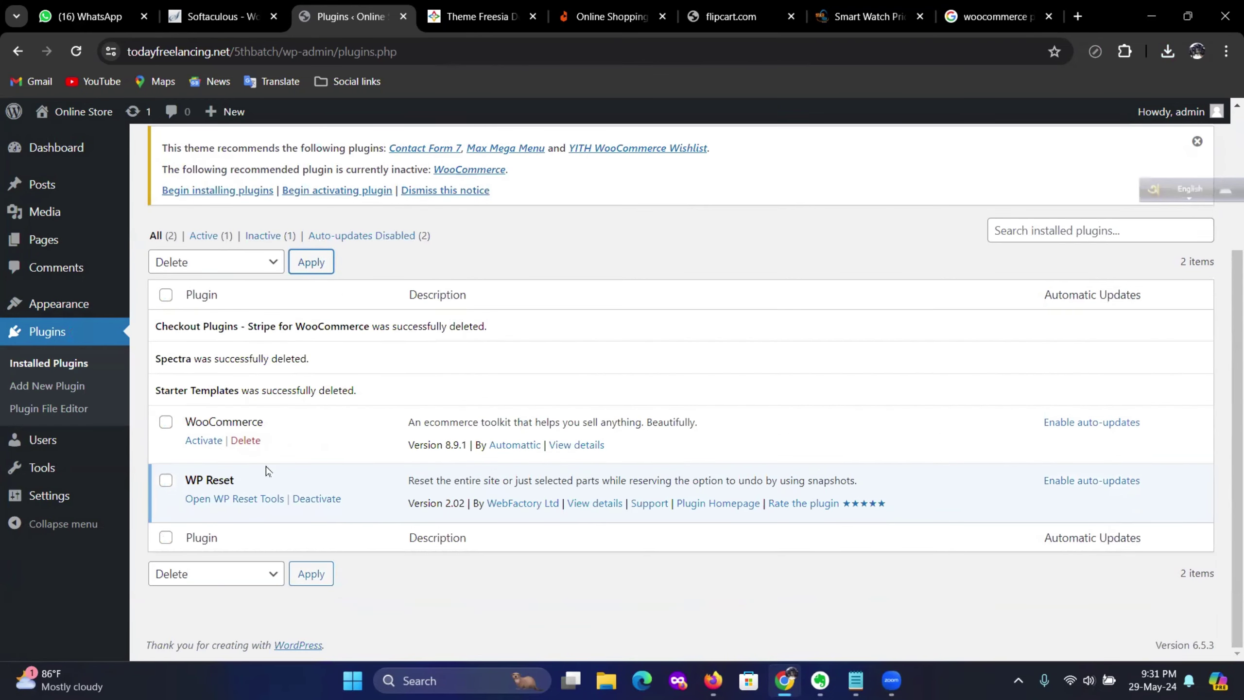
pyautogui.click(195, 441)
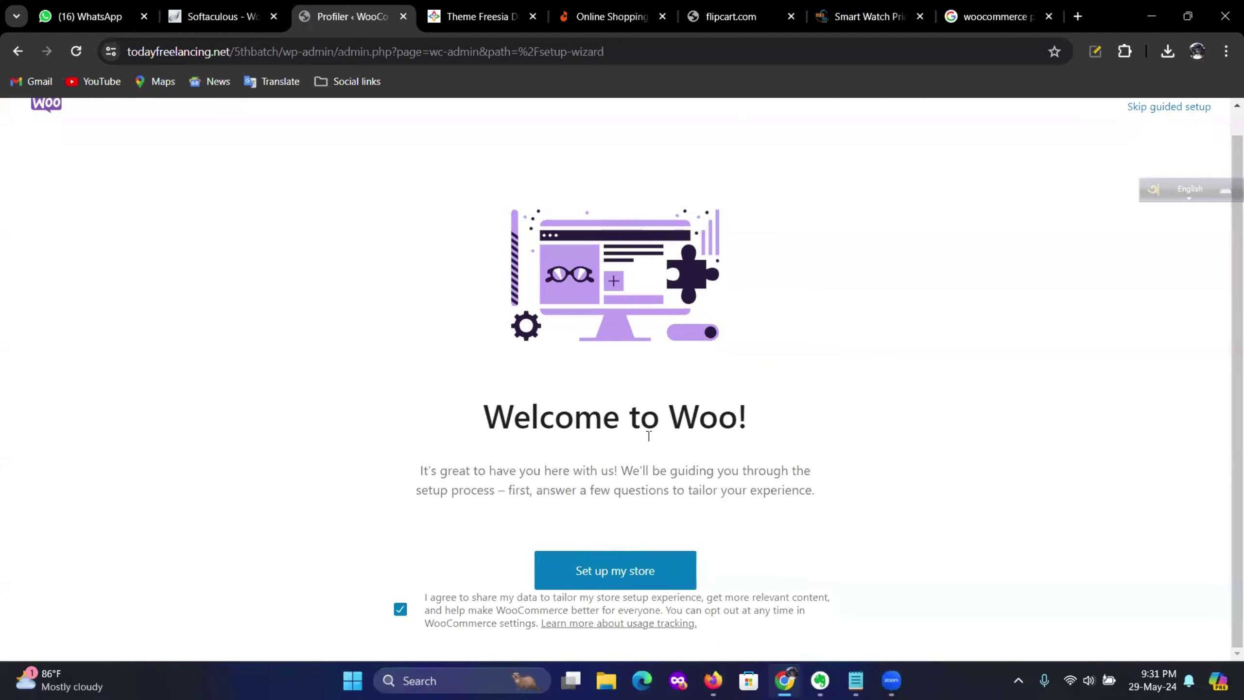
pyautogui.scroll(-1, 649, 423)
pyautogui.click(616, 572)
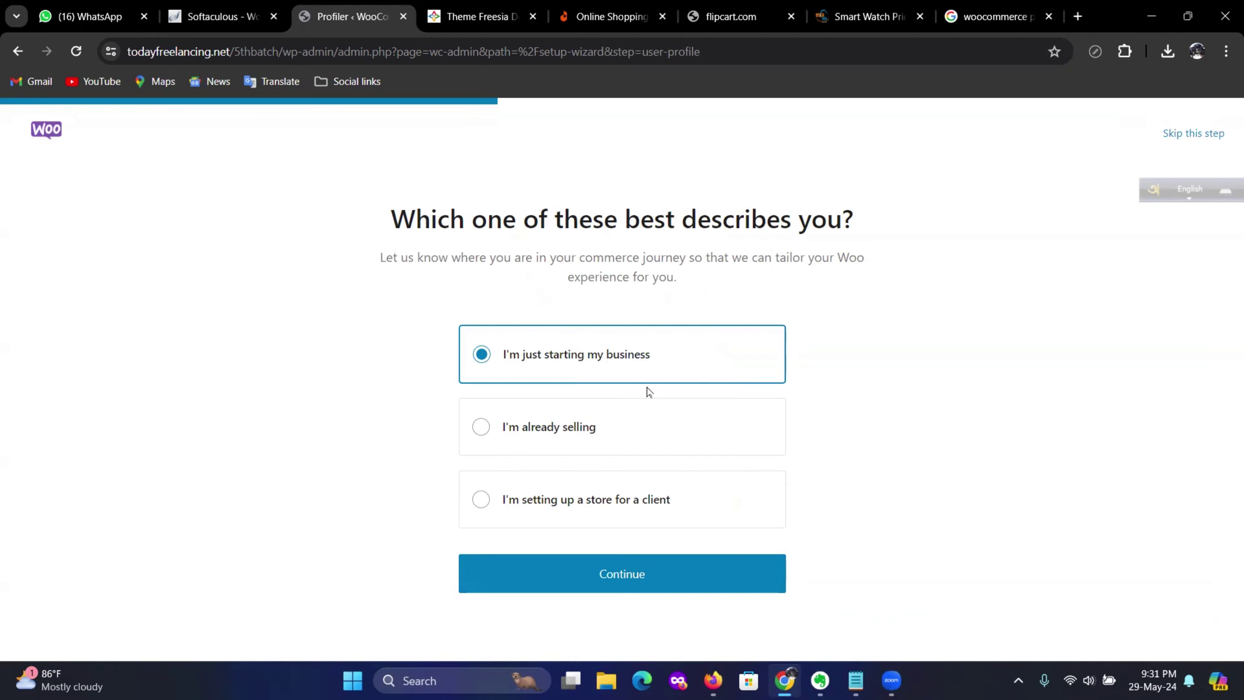
pyautogui.click(599, 573)
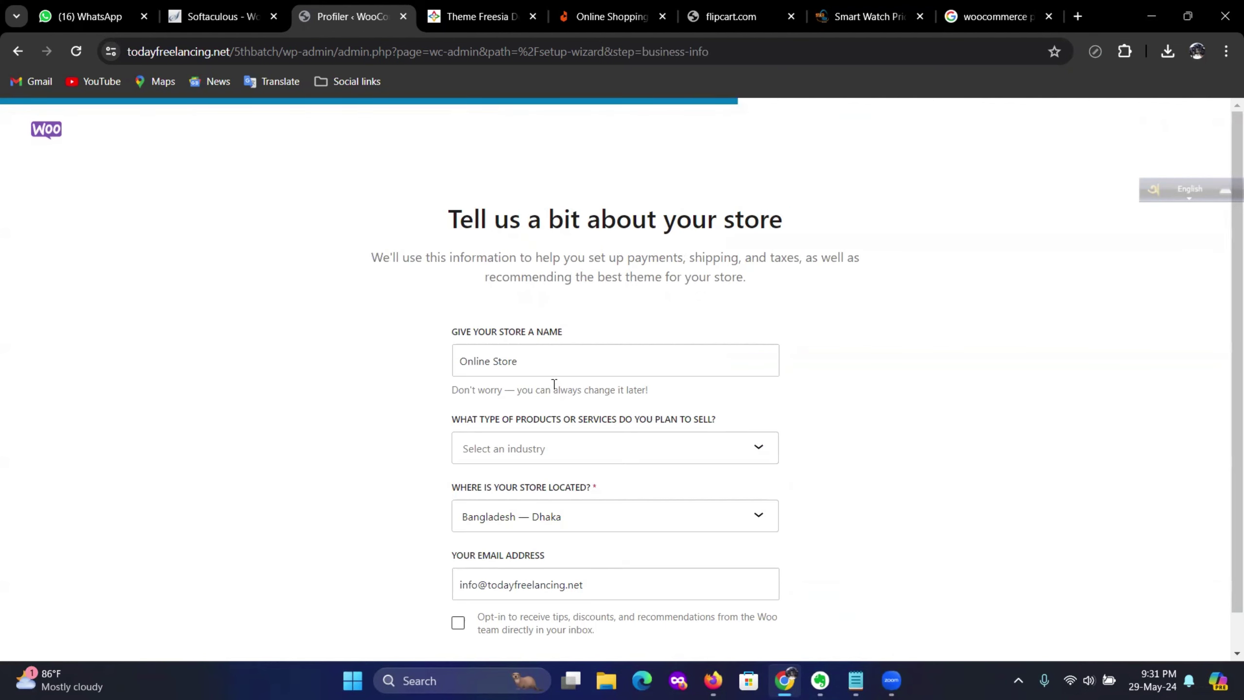
# Keep Online Store as the store name and set the type of products to sell to Clothing and accessories
pyautogui.scroll(-1, 552, 381)
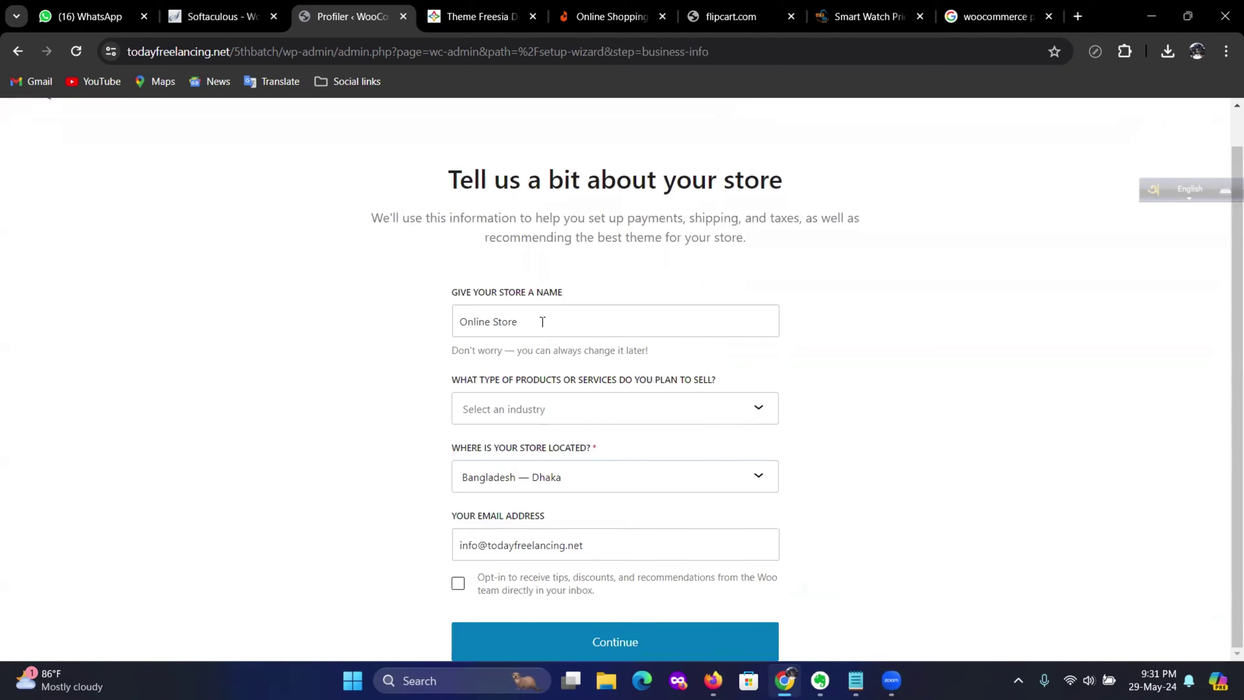
pyautogui.moveTo(542, 322); pyautogui.dragTo(415, 324)
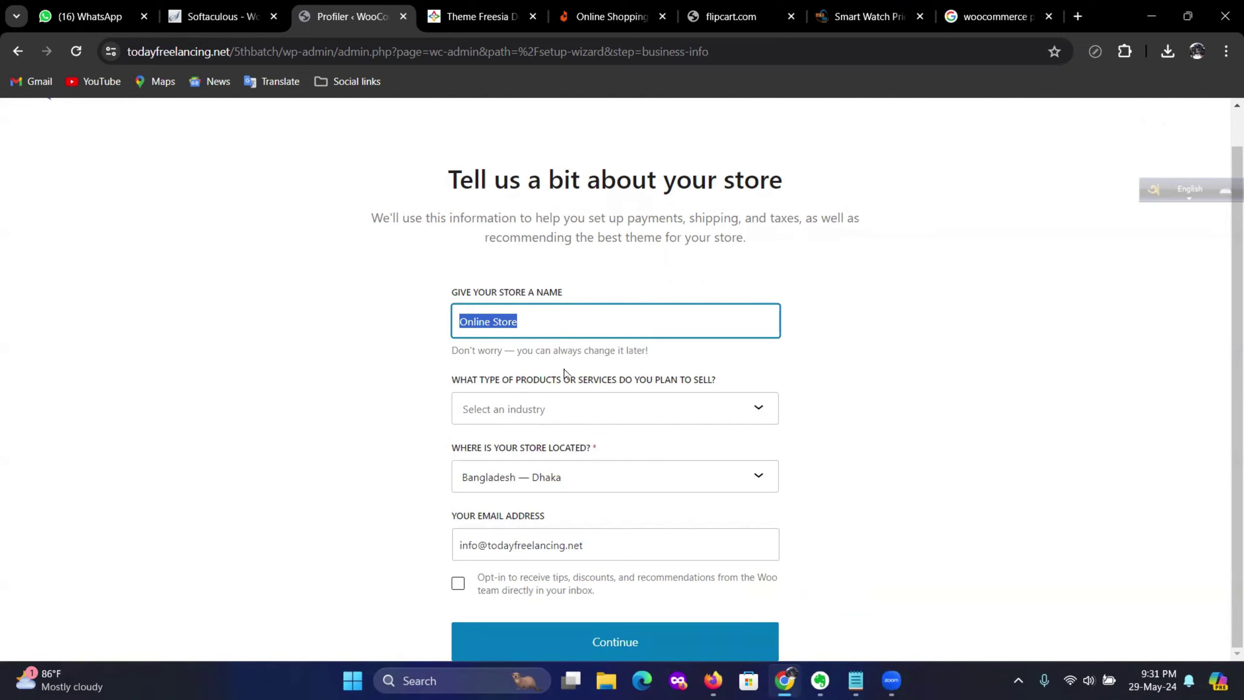
pyautogui.click(583, 410)
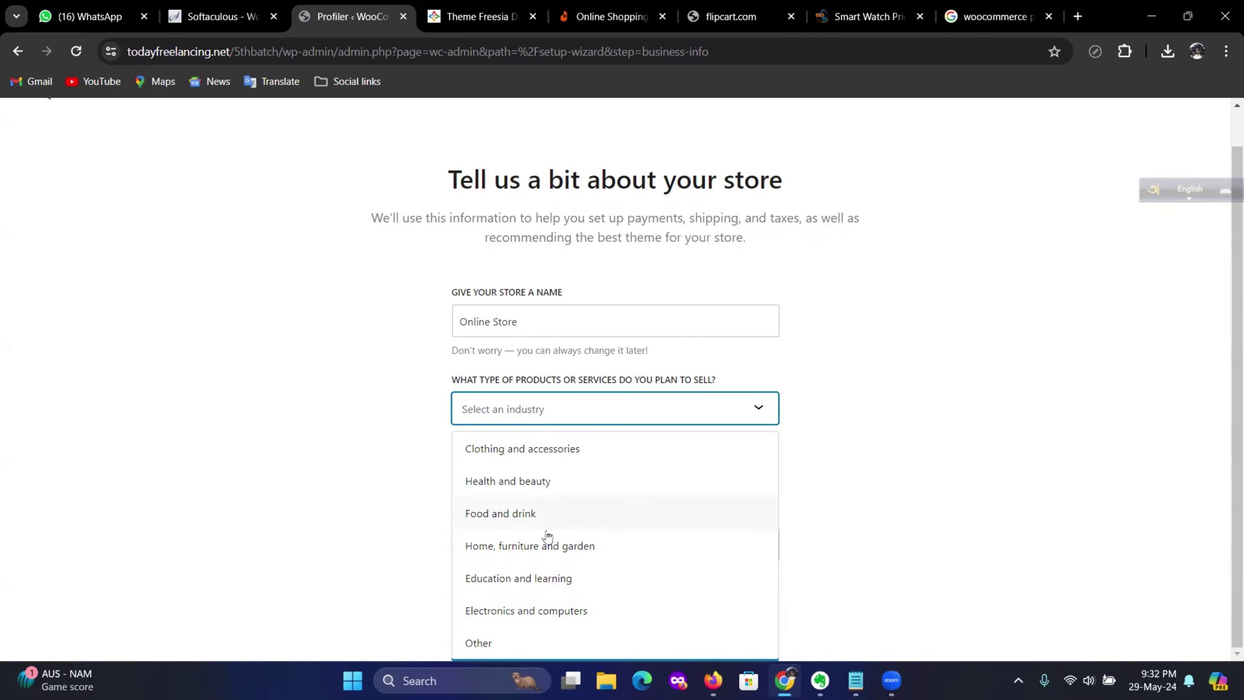
pyautogui.click(546, 449)
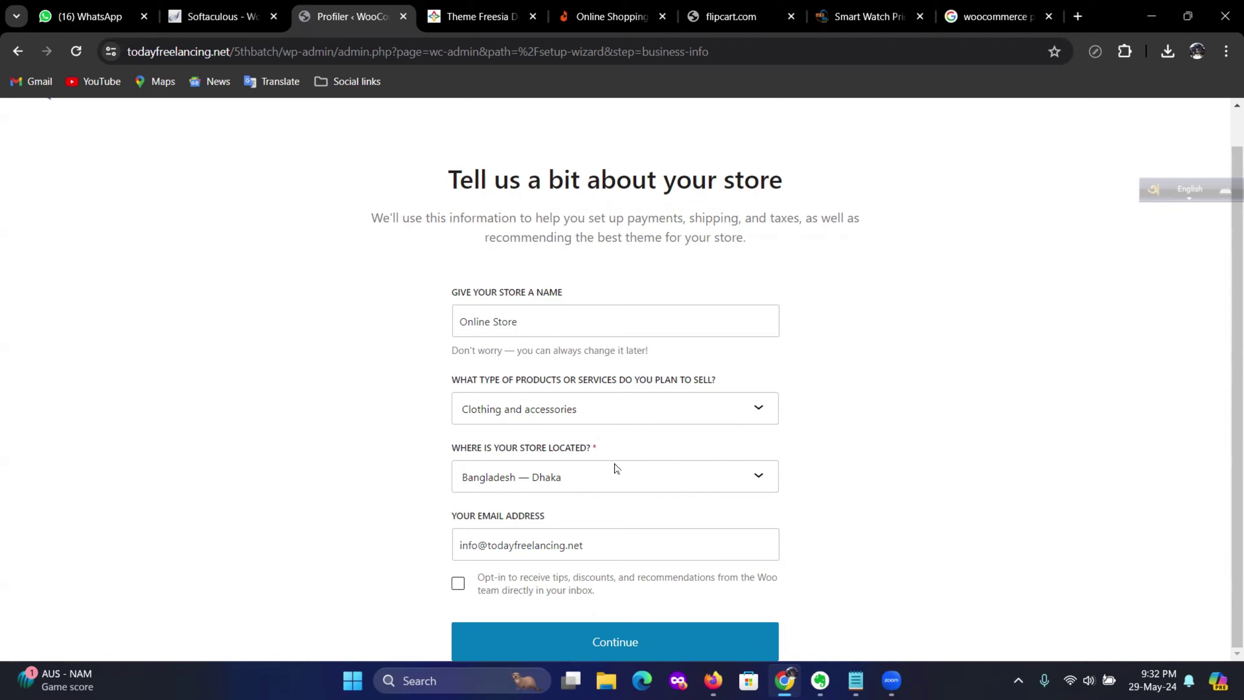
# Check the store location choices, keep Bangladesh — Dhaka and the prefilled email address, and submit the store details
pyautogui.click(764, 481)
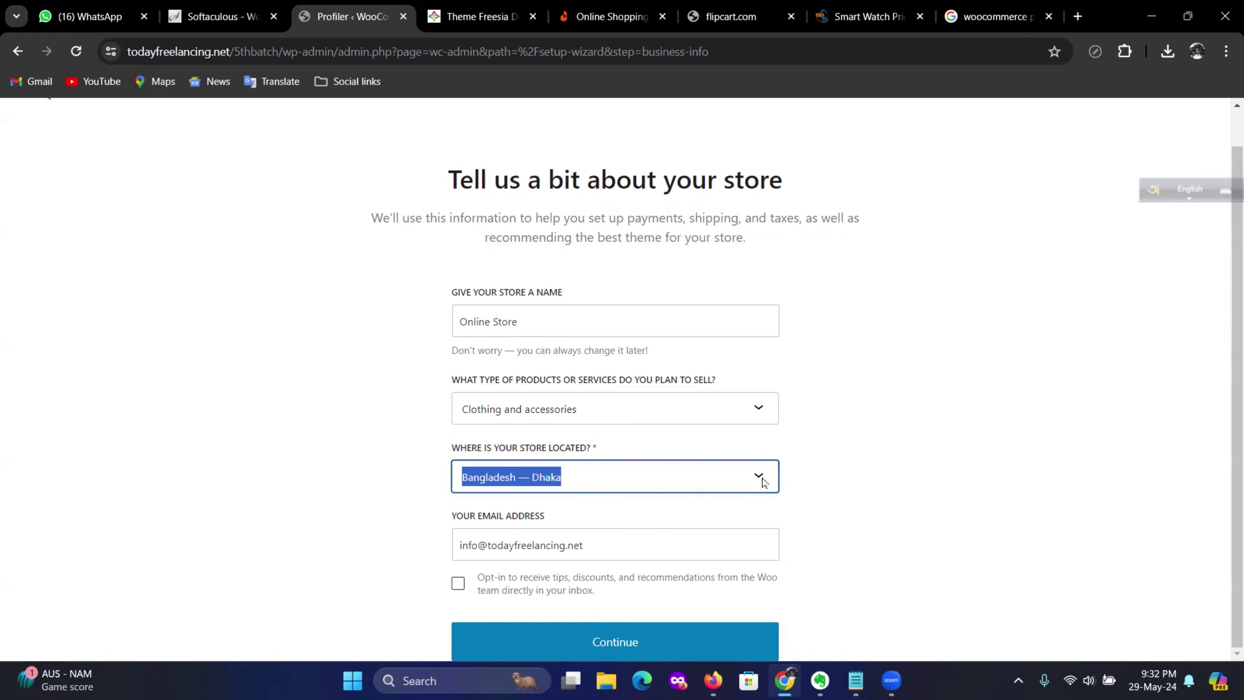
pyautogui.click(761, 479)
pyautogui.click(753, 480)
pyautogui.click(753, 480)
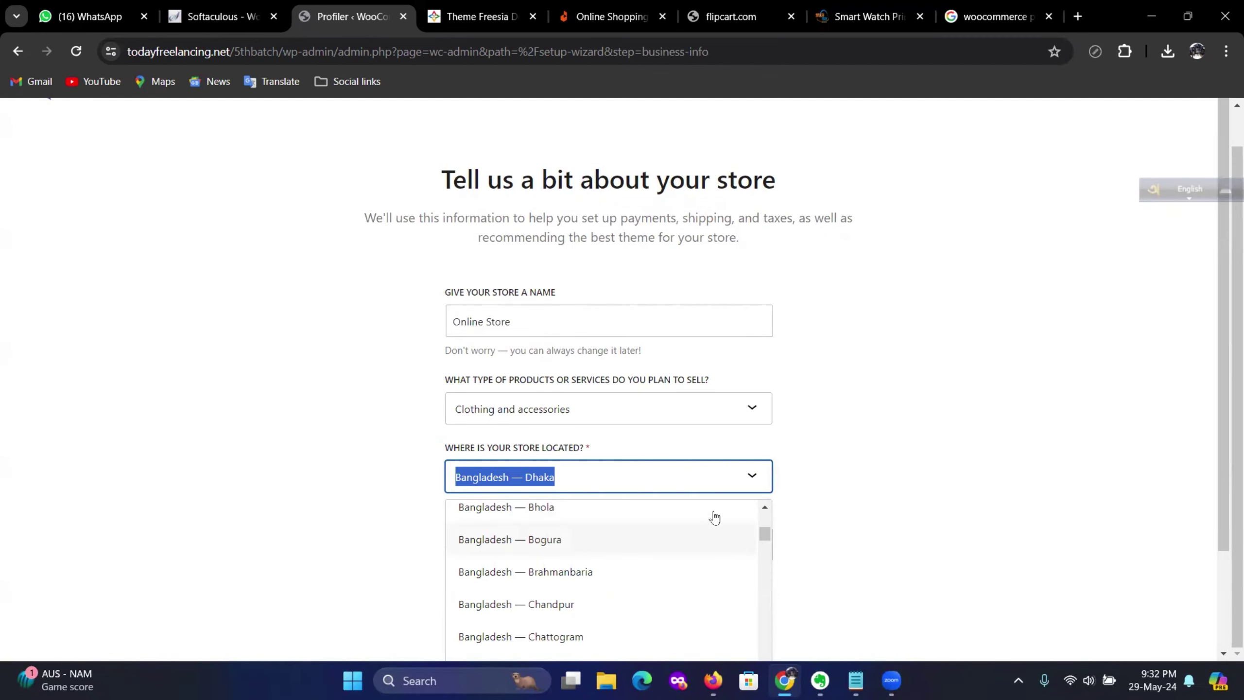
pyautogui.click(760, 478)
pyautogui.click(759, 476)
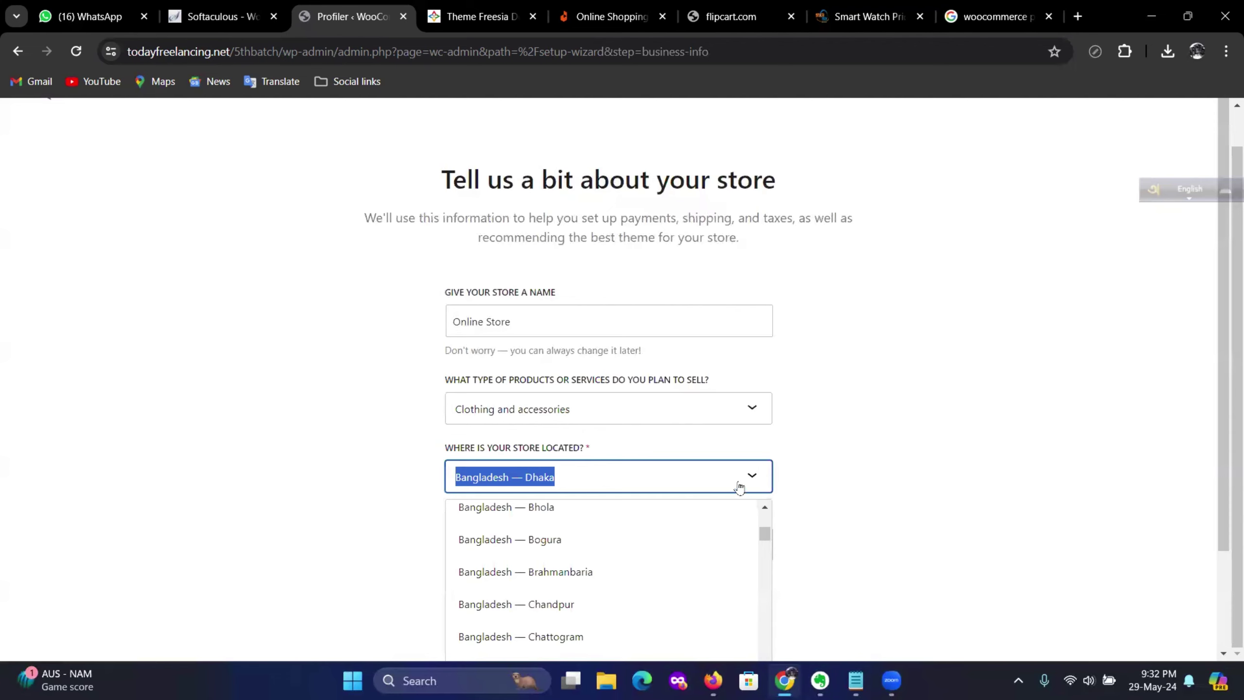
pyautogui.click(928, 427)
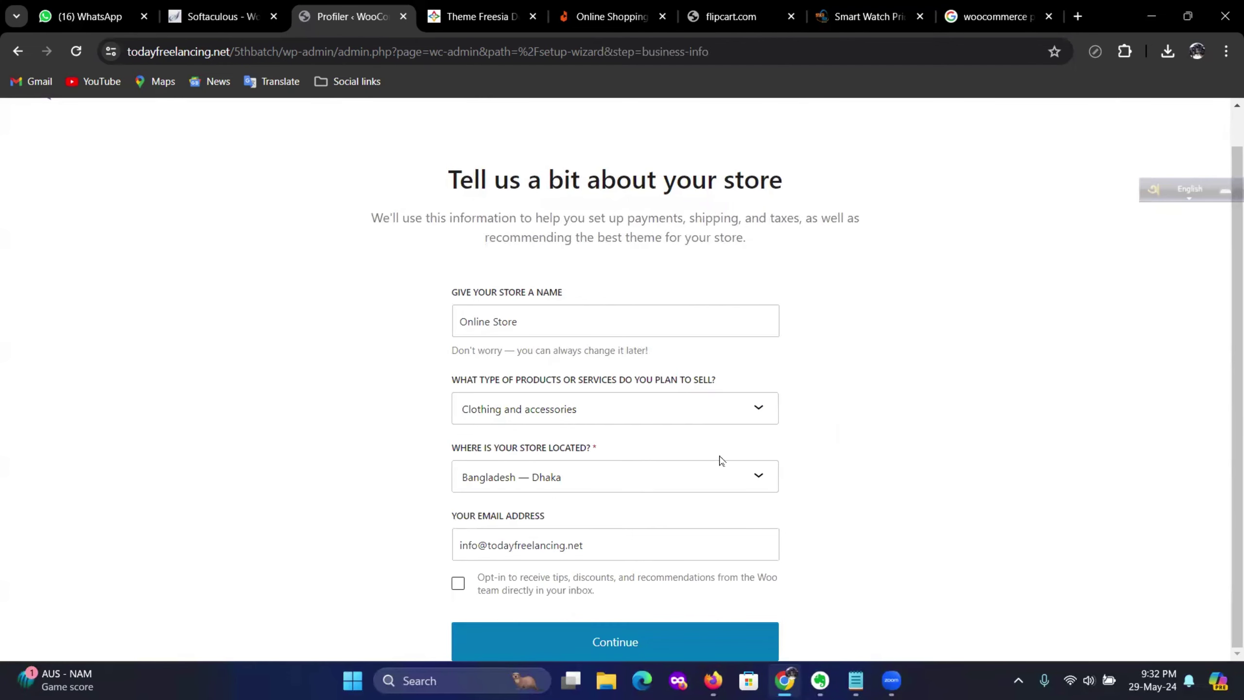
pyautogui.click(608, 548)
pyautogui.moveTo(613, 542); pyautogui.dragTo(411, 545)
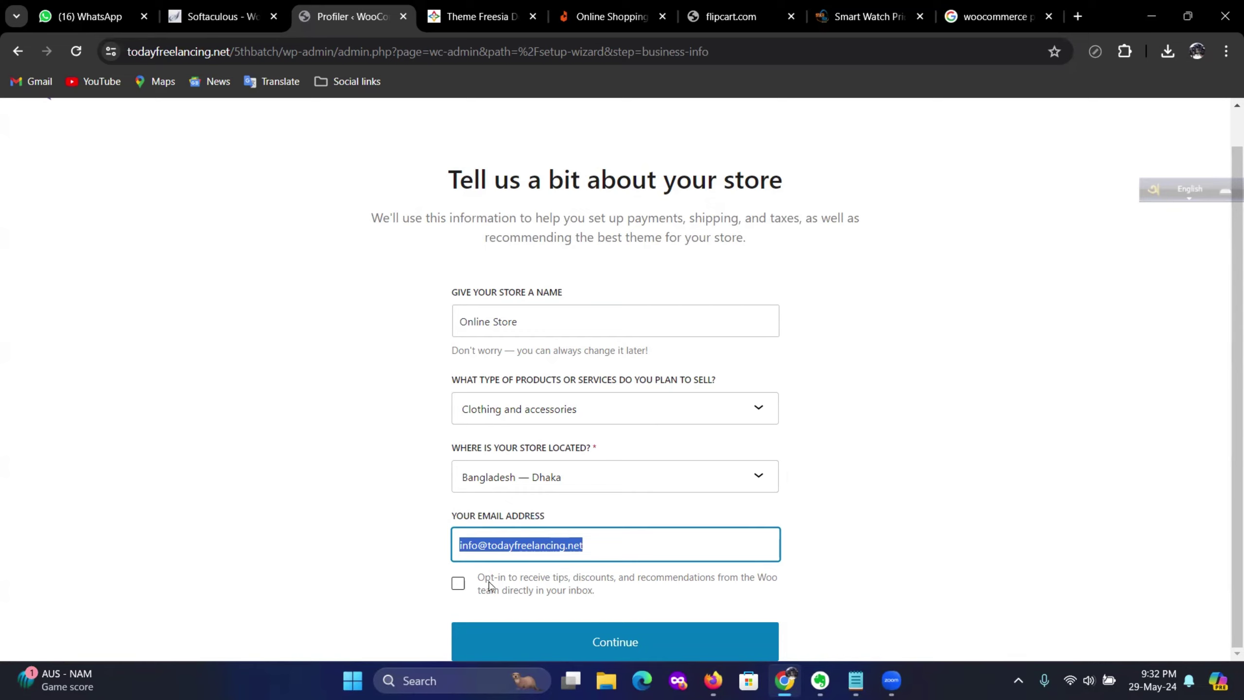
pyautogui.click(535, 642)
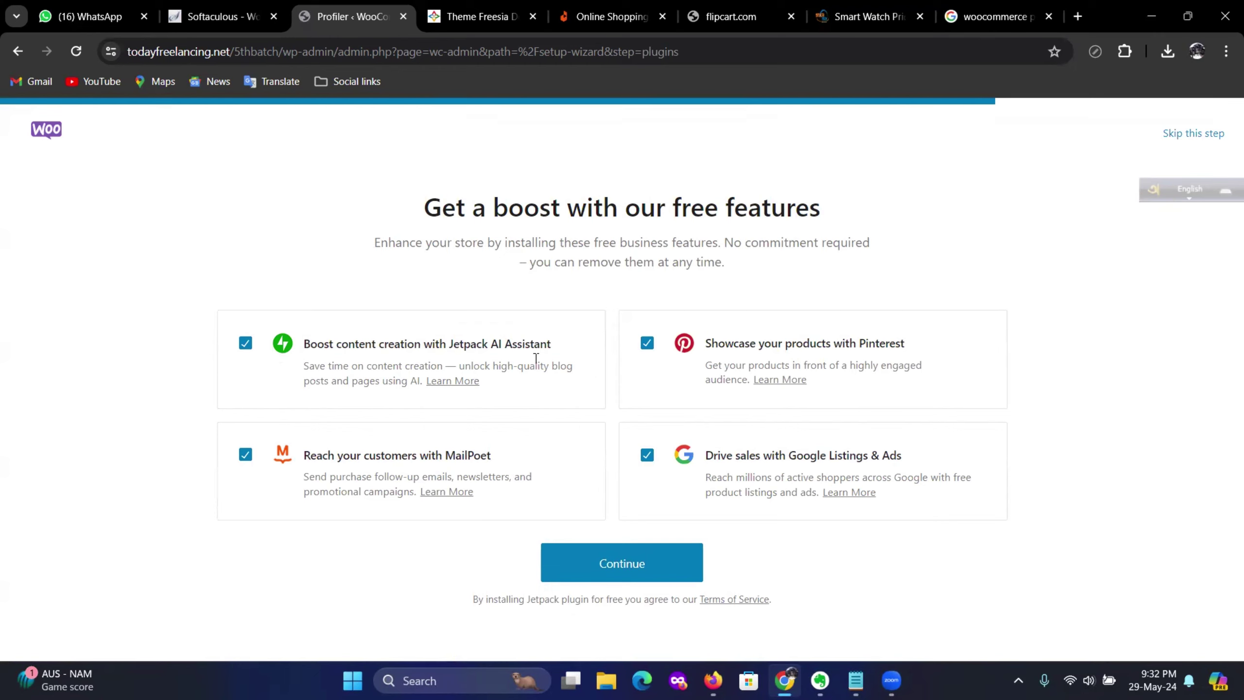
# Deselect the Jetpack AI Assistant, Pinterest, MailPoet and Google Listings & Ads features, and finish the WooCommerce setup
pyautogui.click(246, 343)
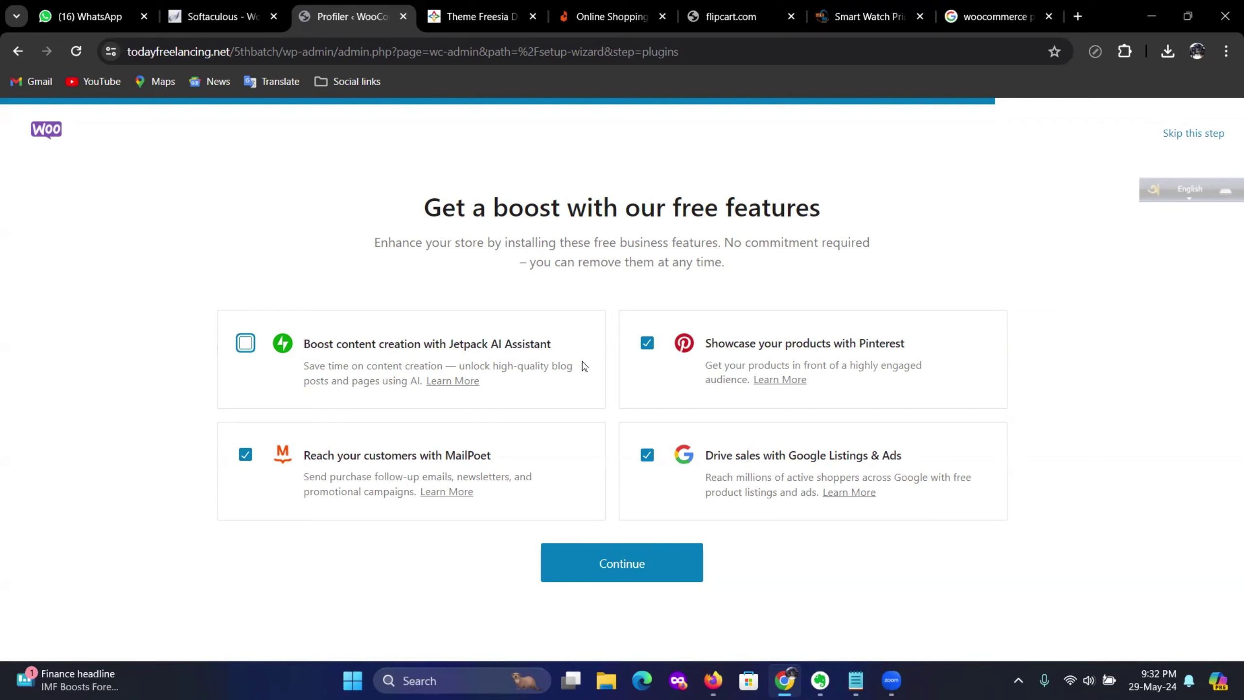
pyautogui.click(647, 344)
pyautogui.click(245, 456)
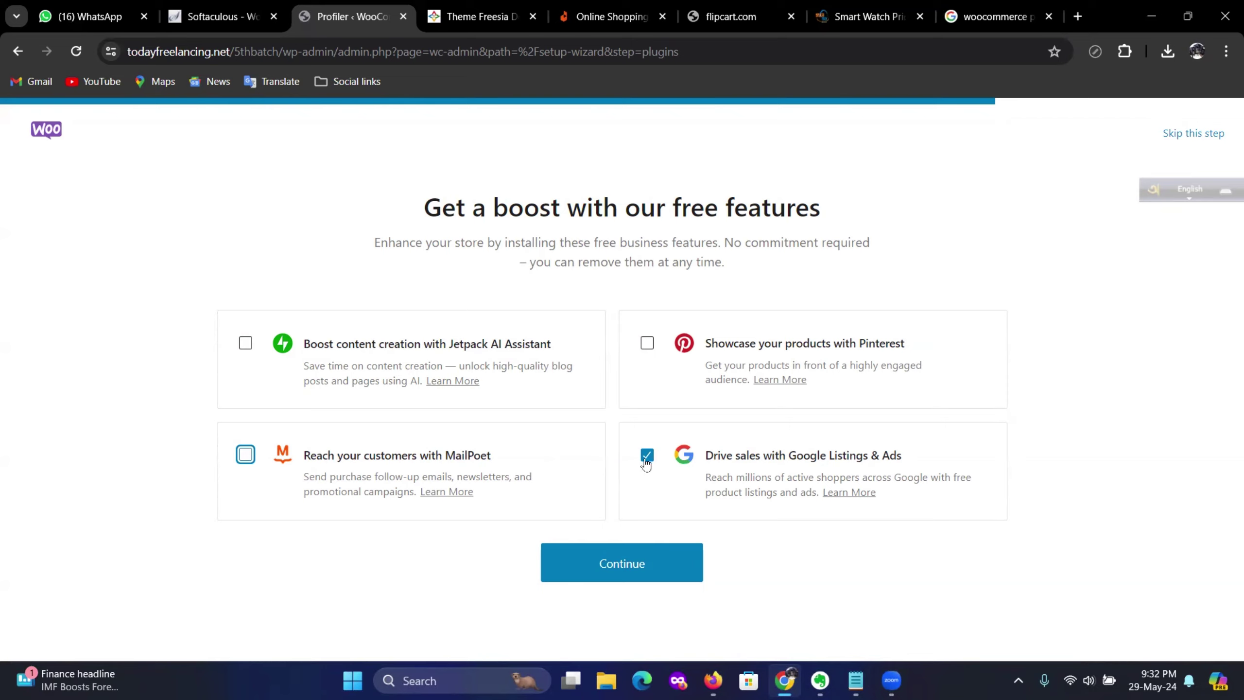
pyautogui.click(647, 458)
pyautogui.click(606, 584)
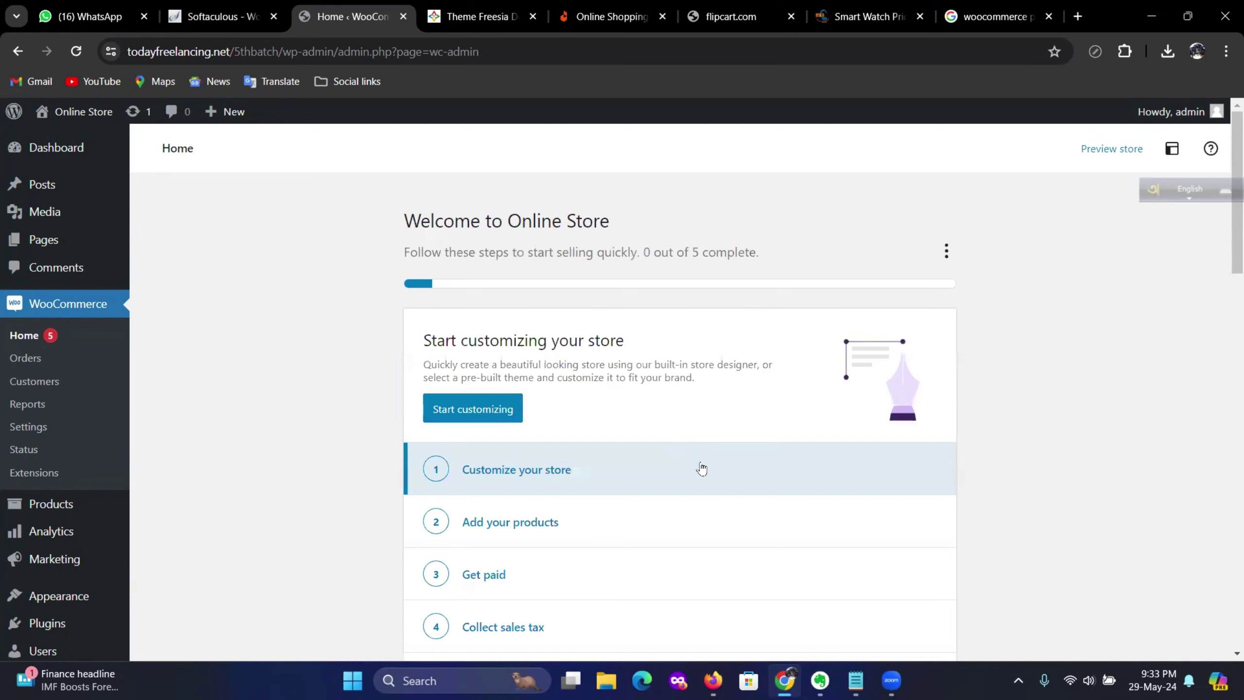
# Look over the WooCommerce home tasks, return to the dashboard and begin installing the theme's recommended plugins
pyautogui.scroll(-3, 563, 552)
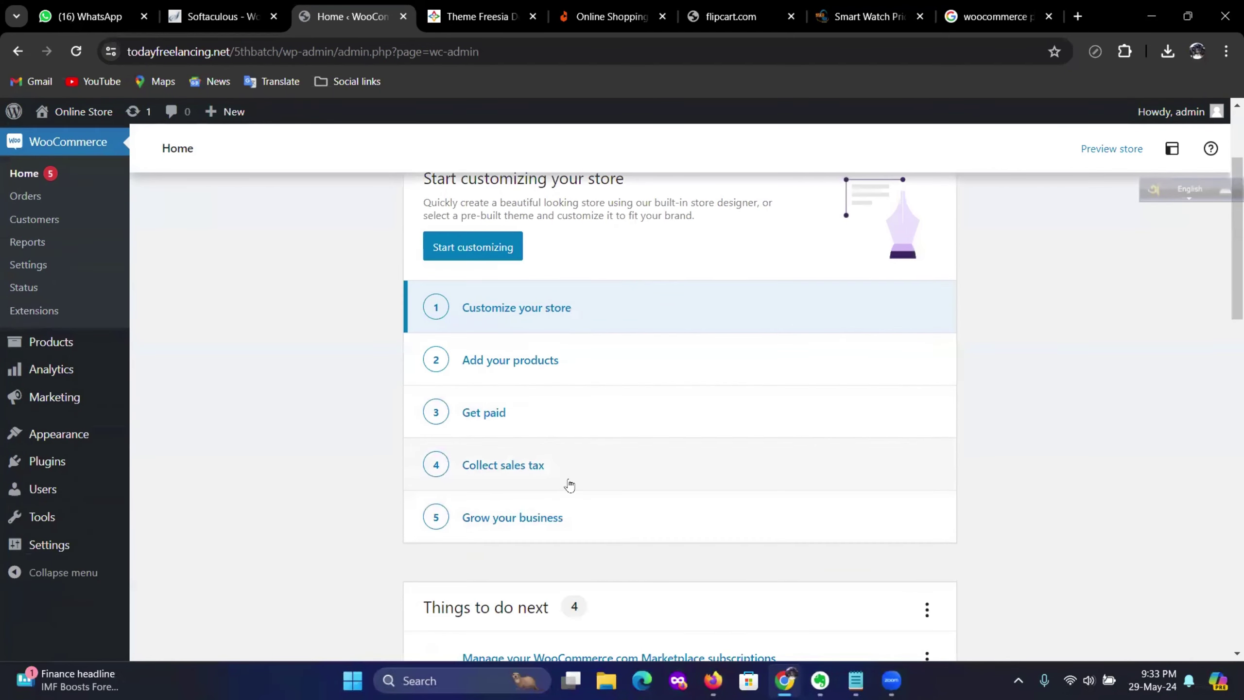
pyautogui.scroll(3, 568, 483)
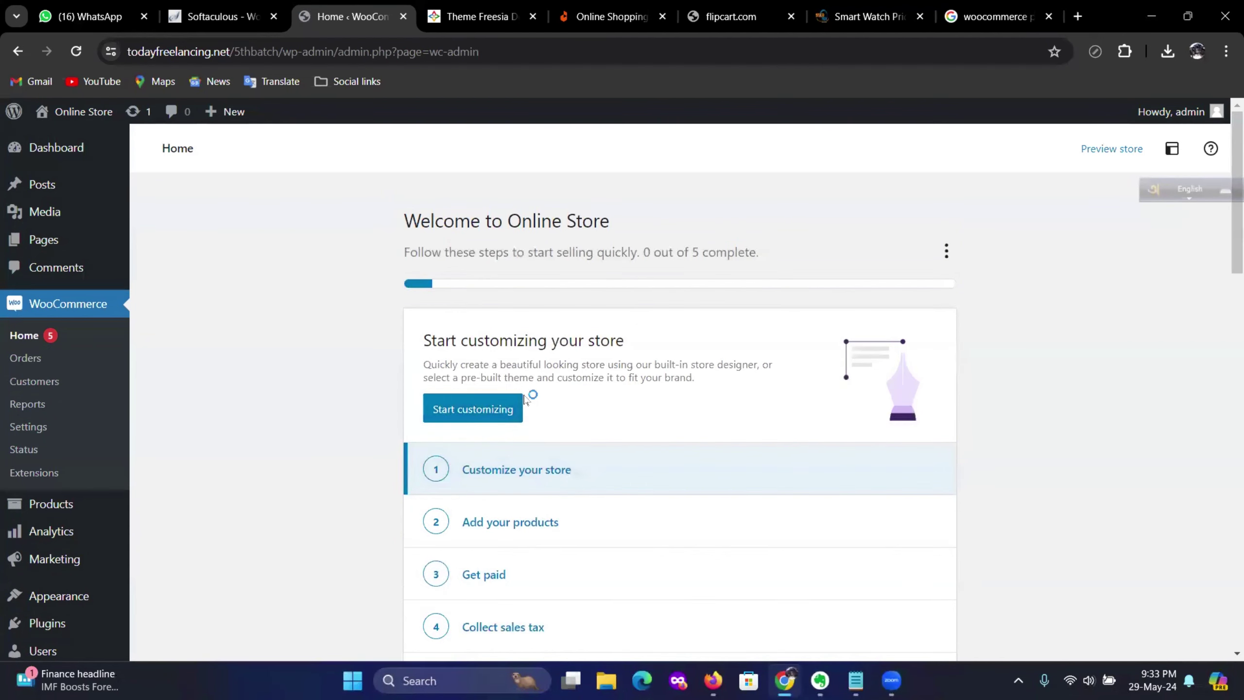
pyautogui.scroll(-2, 563, 427)
pyautogui.scroll(-4, 564, 428)
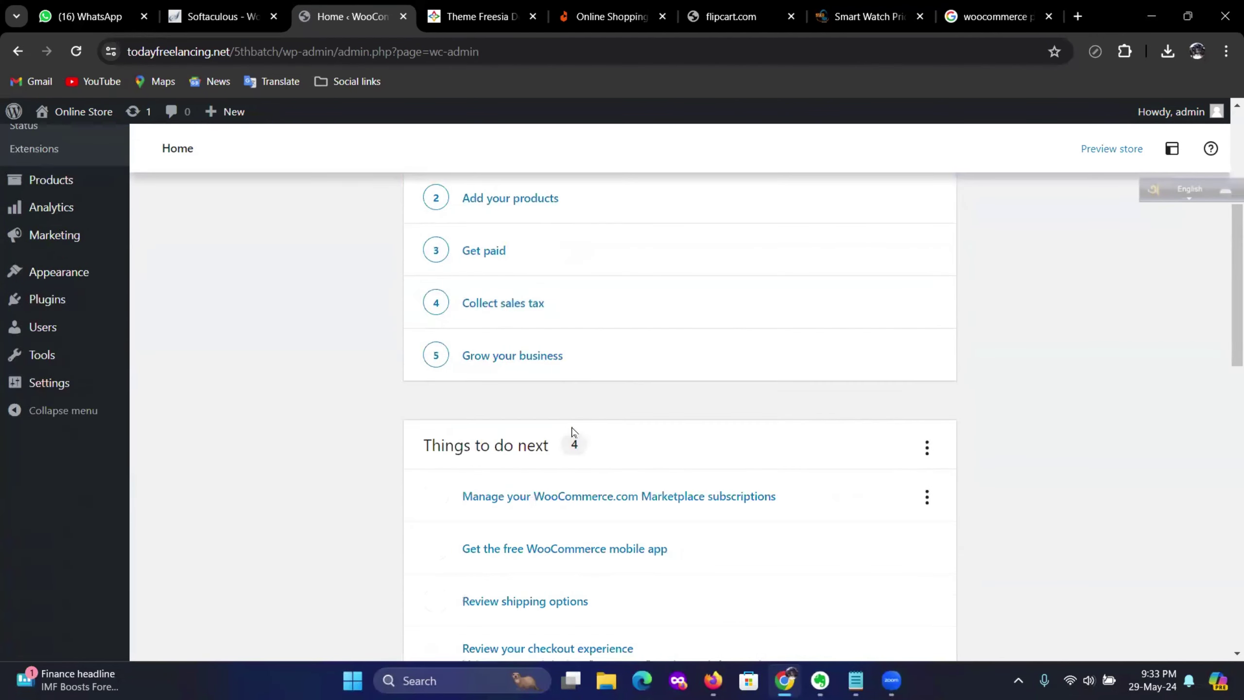
pyautogui.scroll(6, 572, 436)
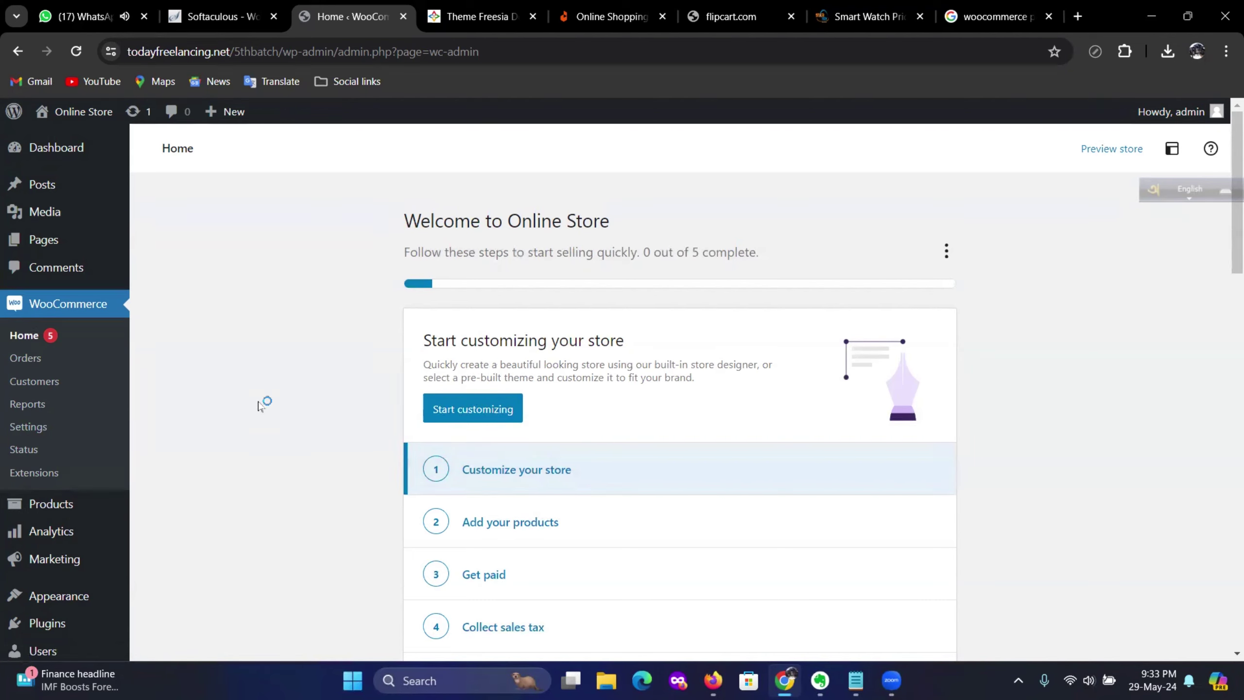
pyautogui.click(167, 177)
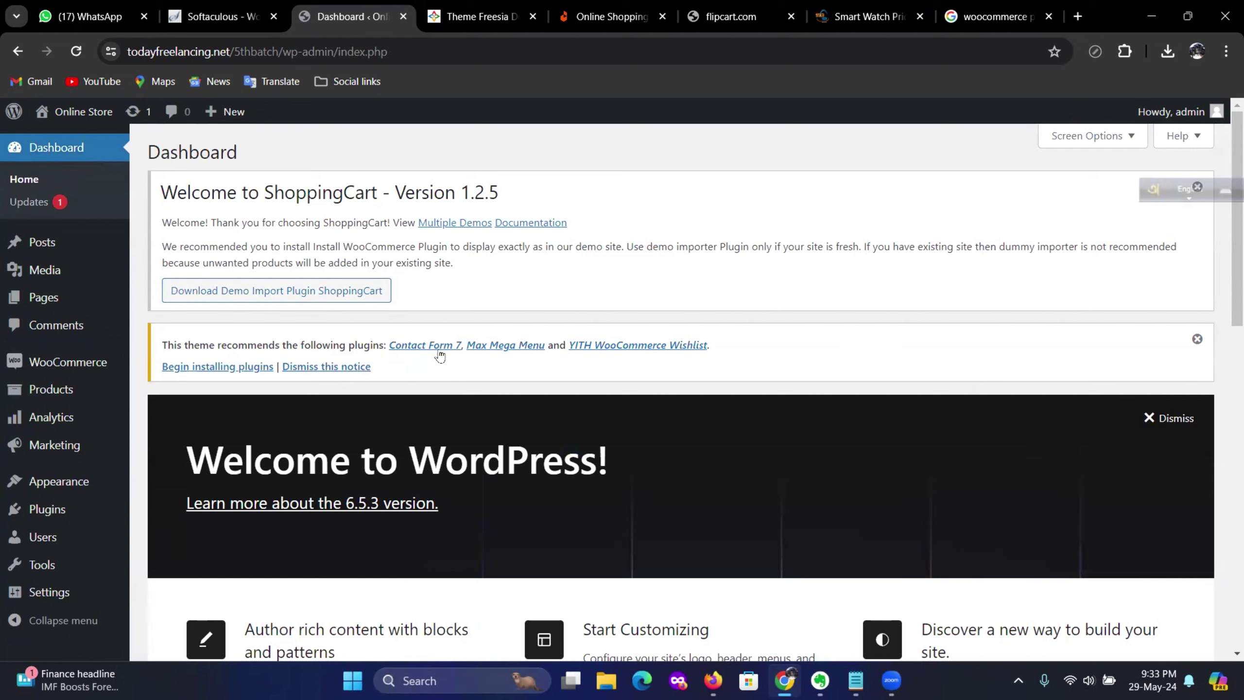
pyautogui.click(197, 368)
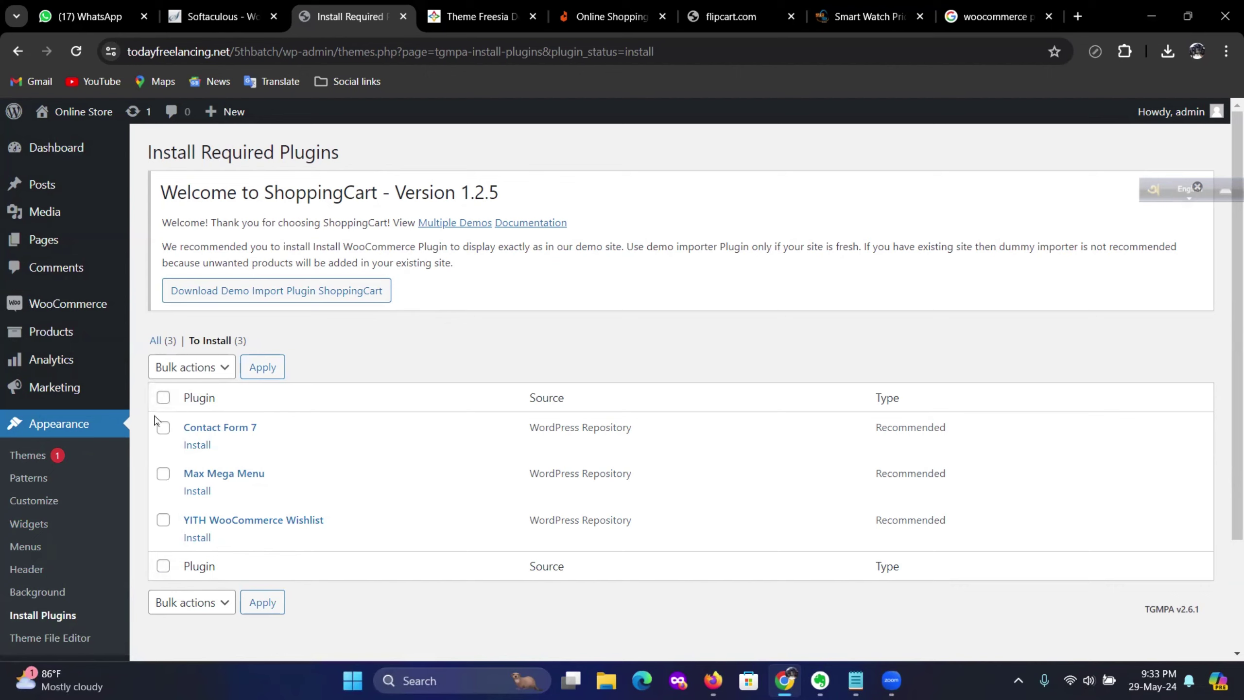
pyautogui.click(164, 398)
pyautogui.click(206, 372)
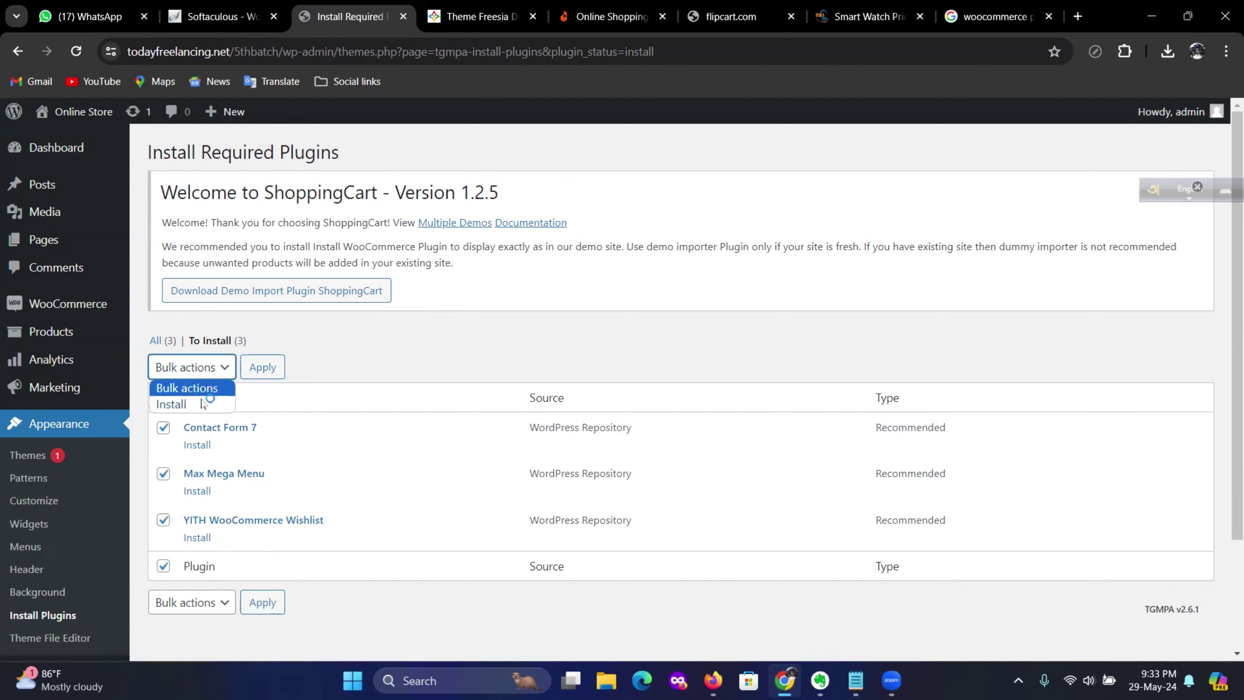
pyautogui.click(202, 403)
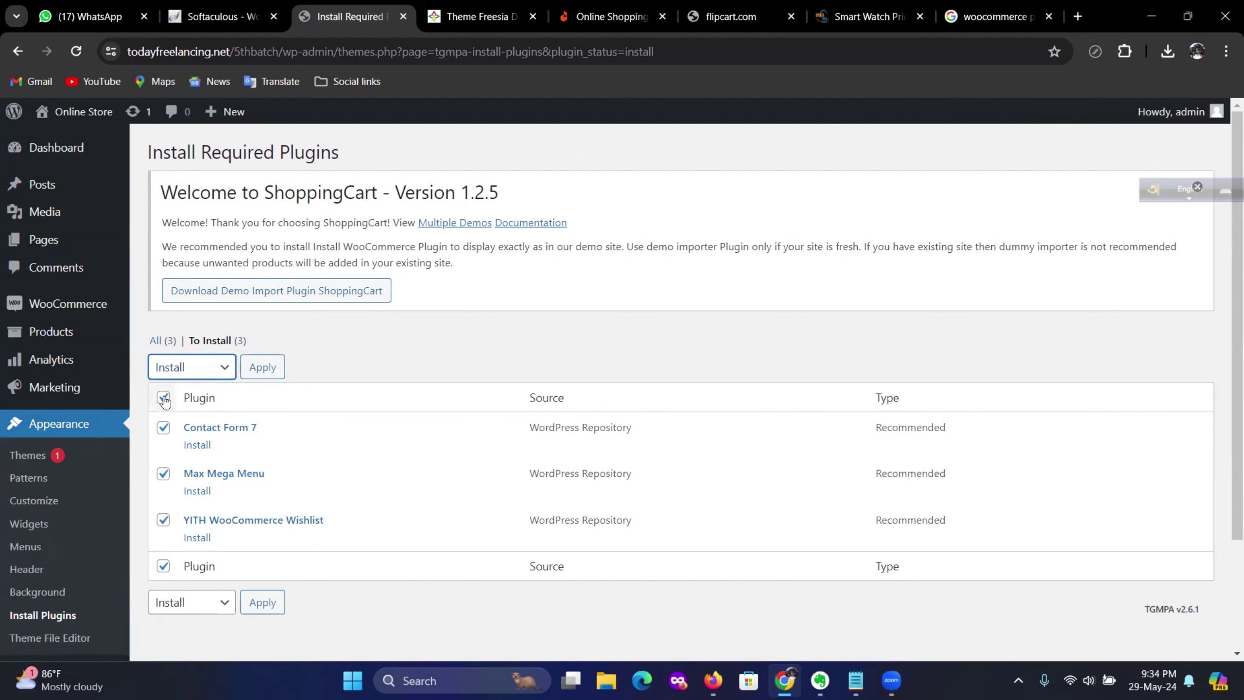
pyautogui.click(164, 398)
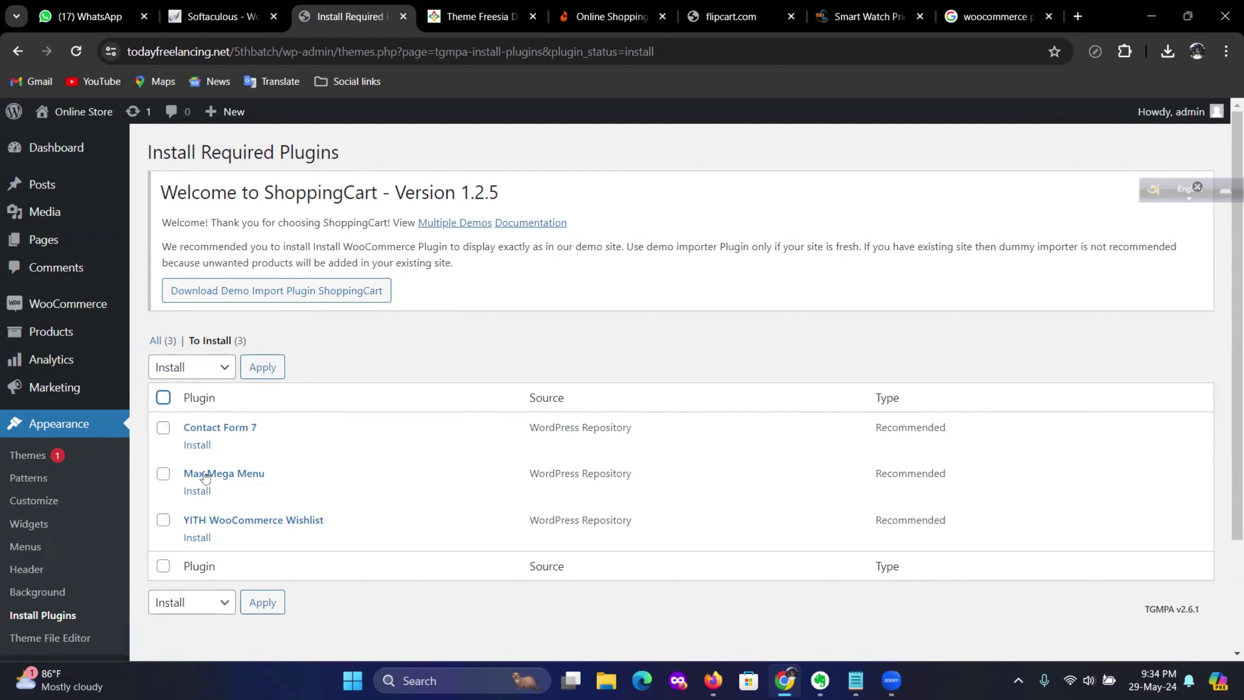
# Install Contact Form 7, Max Mega Menu and YITH WooCommerce Wishlist one by one from the theme's required plugins list
pyautogui.click(197, 445)
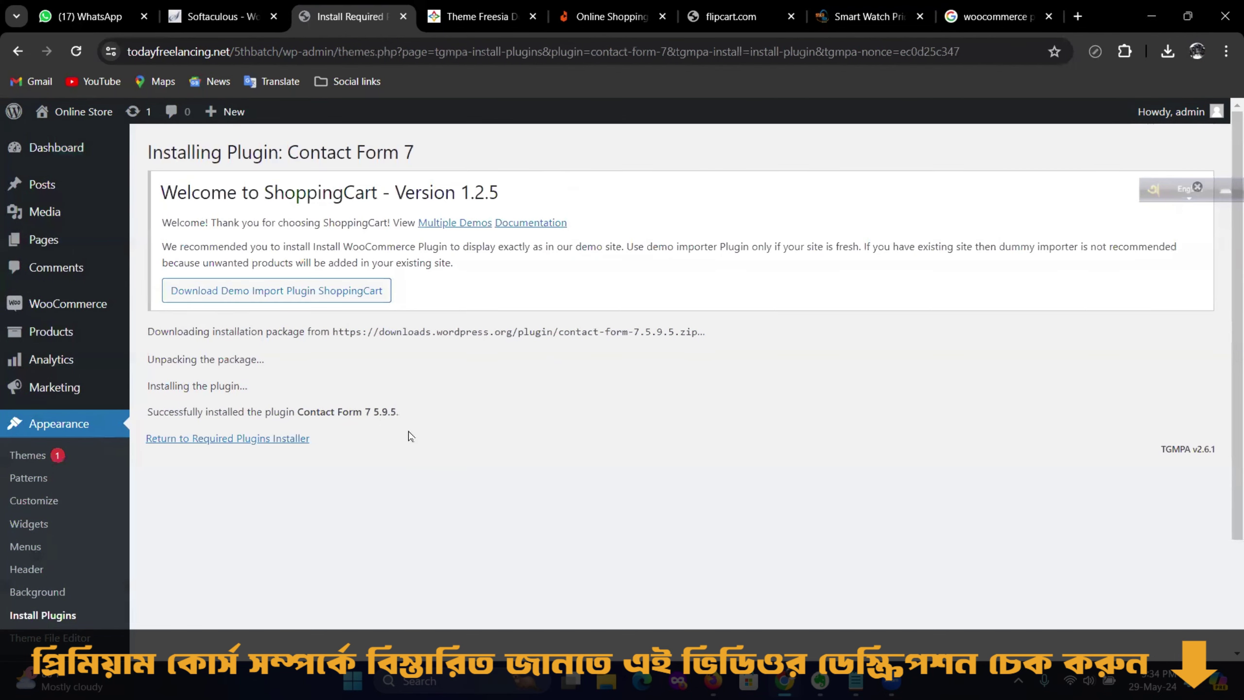
pyautogui.click(203, 440)
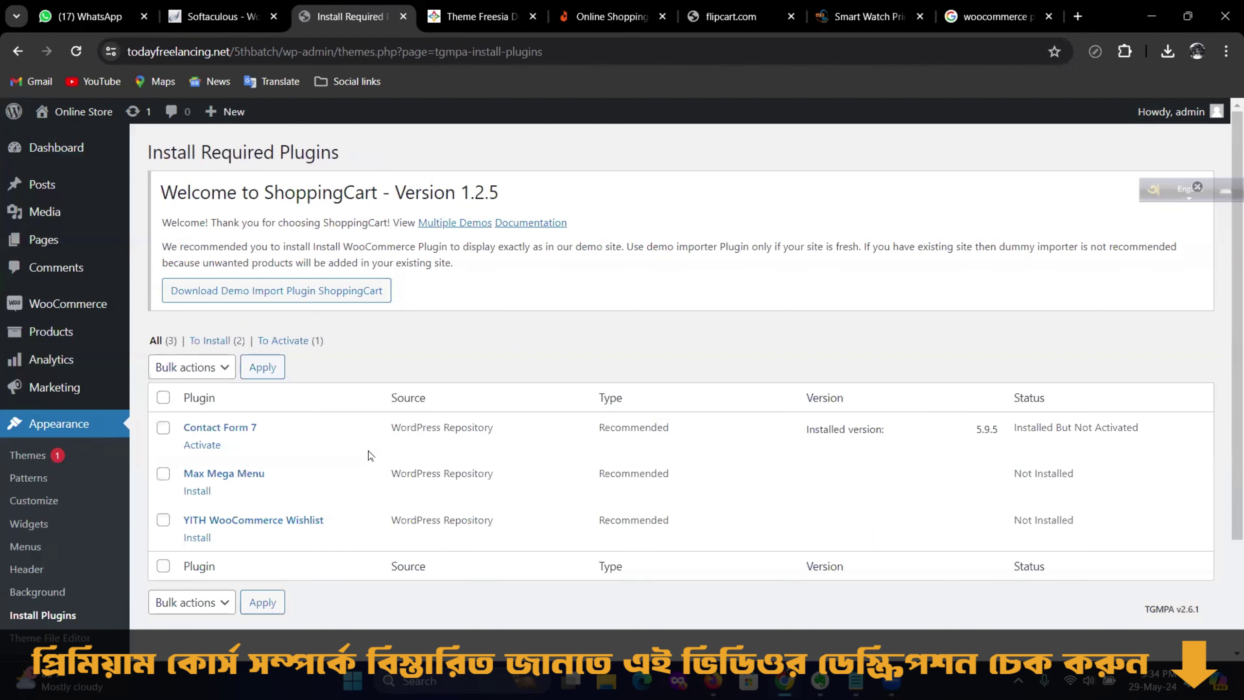
pyautogui.click(198, 491)
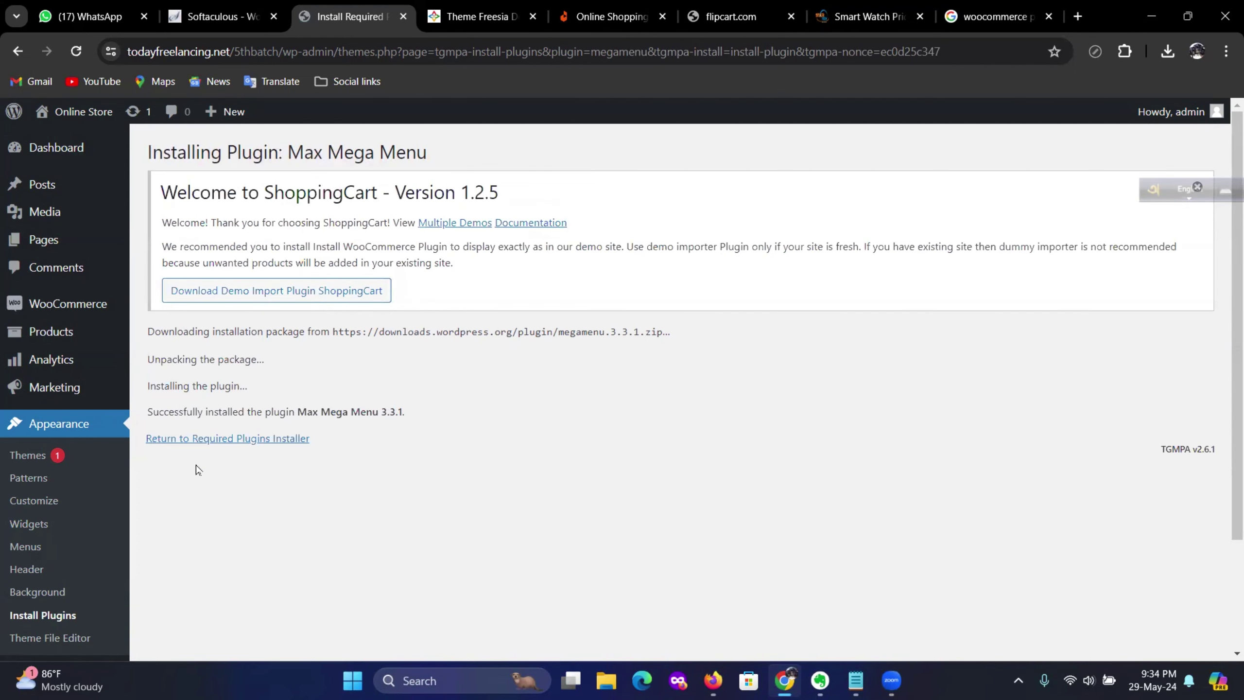
pyautogui.click(203, 439)
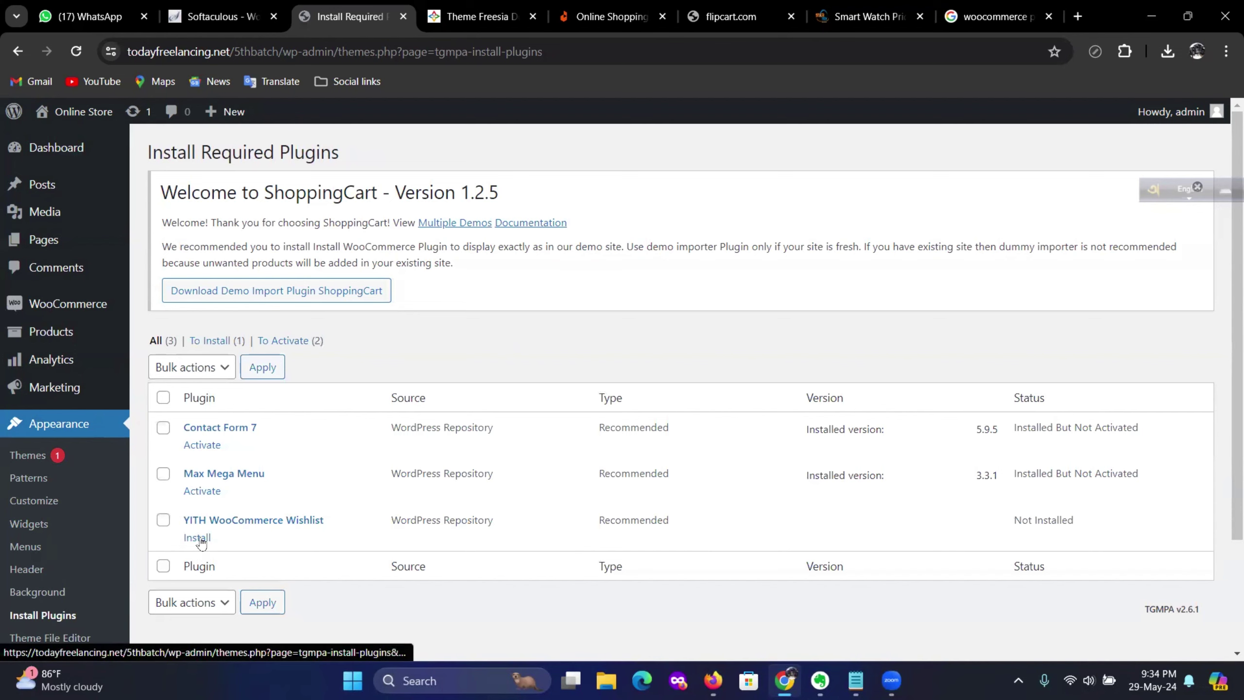
pyautogui.click(198, 538)
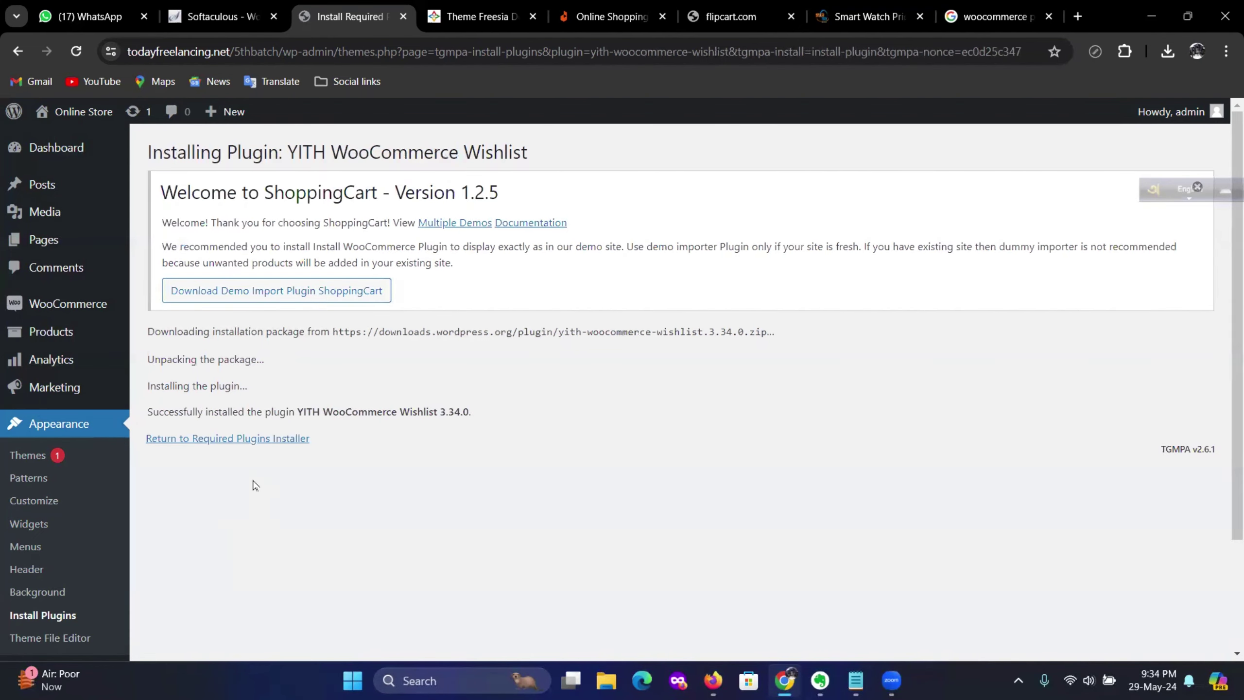
pyautogui.click(204, 441)
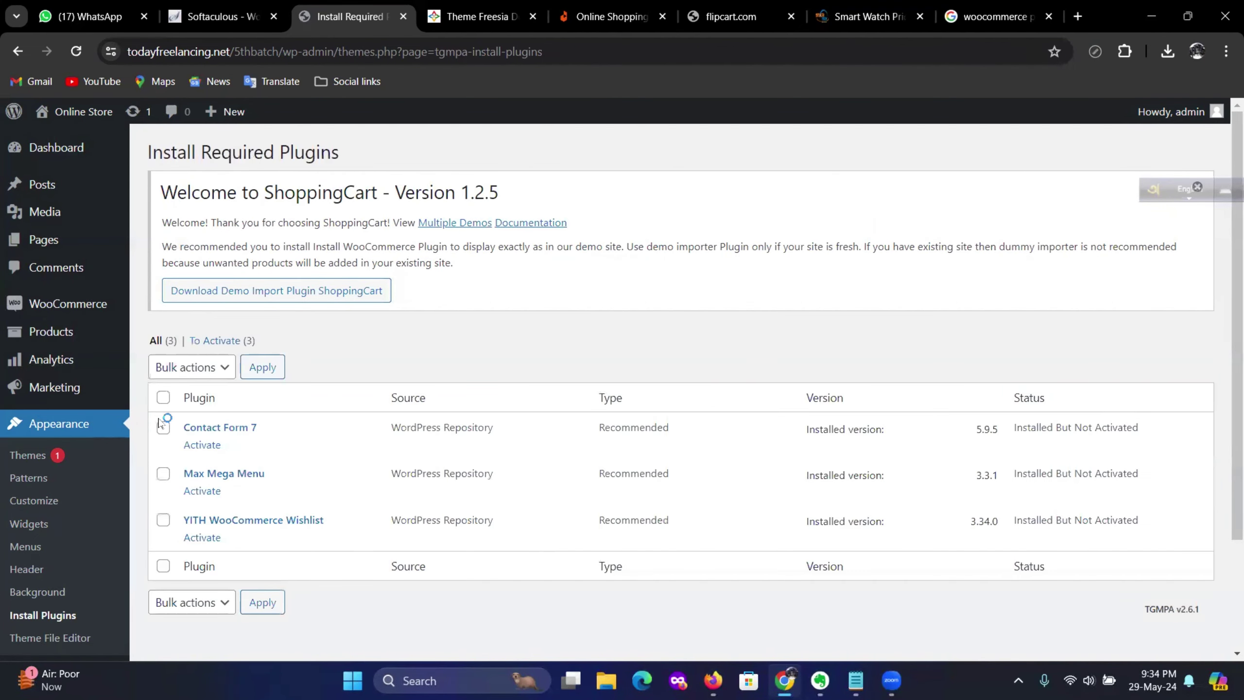
# Activate Contact Form 7, Max Mega Menu and YITH WooCommerce Wishlist in bulk and check them in the installed plugins list
pyautogui.click(164, 398)
pyautogui.click(223, 368)
pyautogui.click(196, 436)
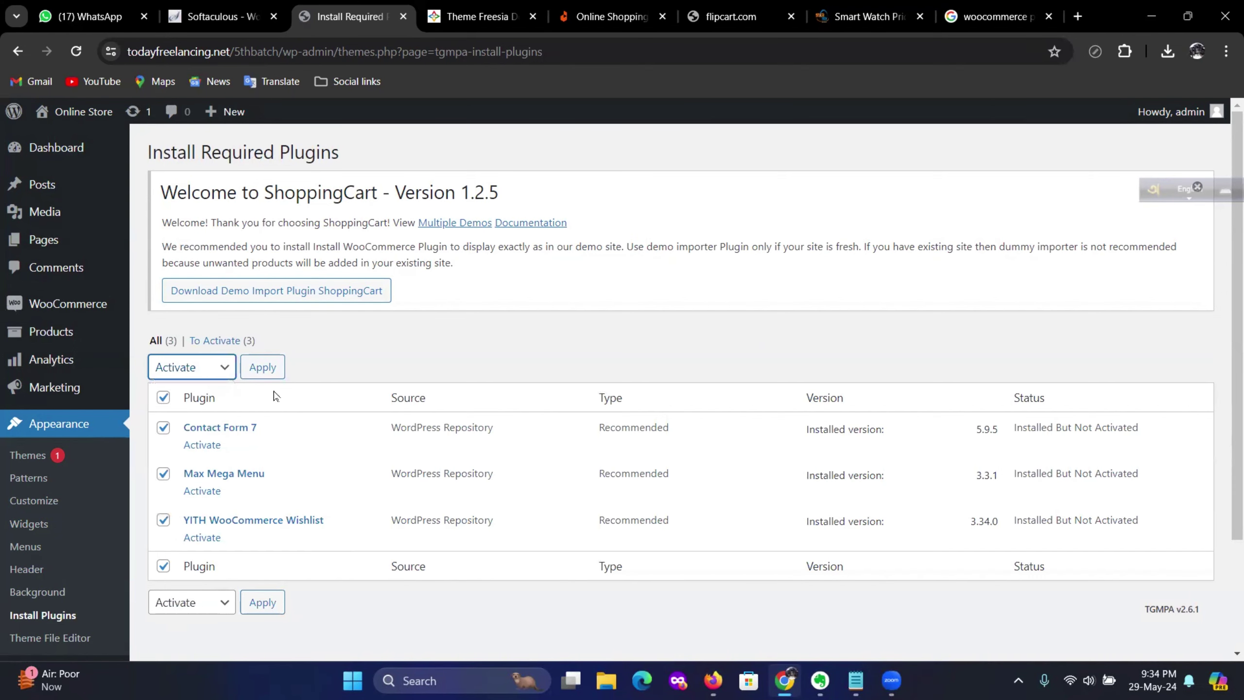
pyautogui.click(262, 367)
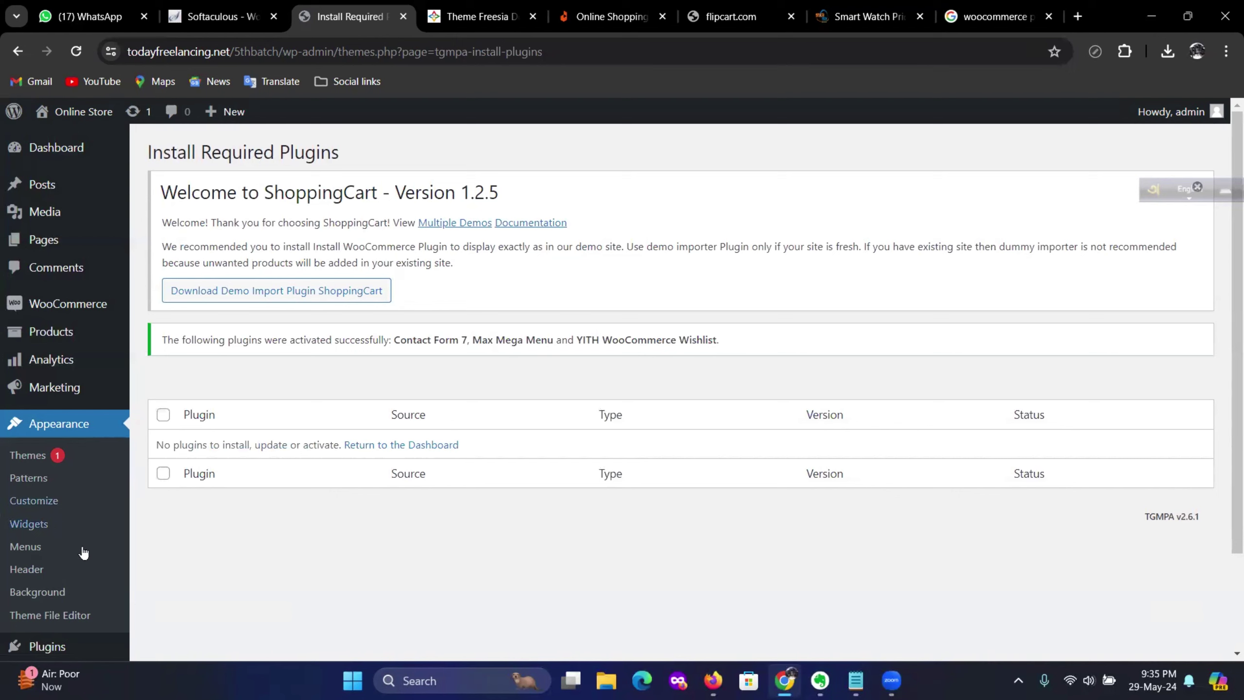
pyautogui.click(47, 646)
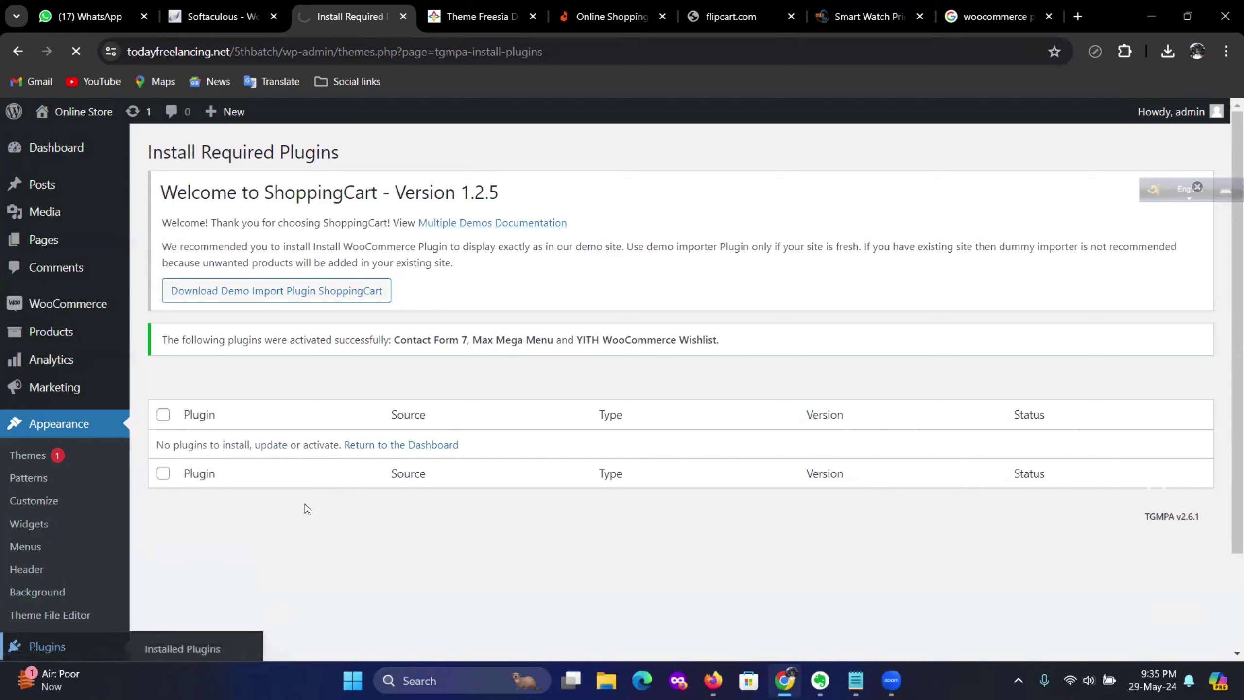
pyautogui.scroll(-2, 221, 377)
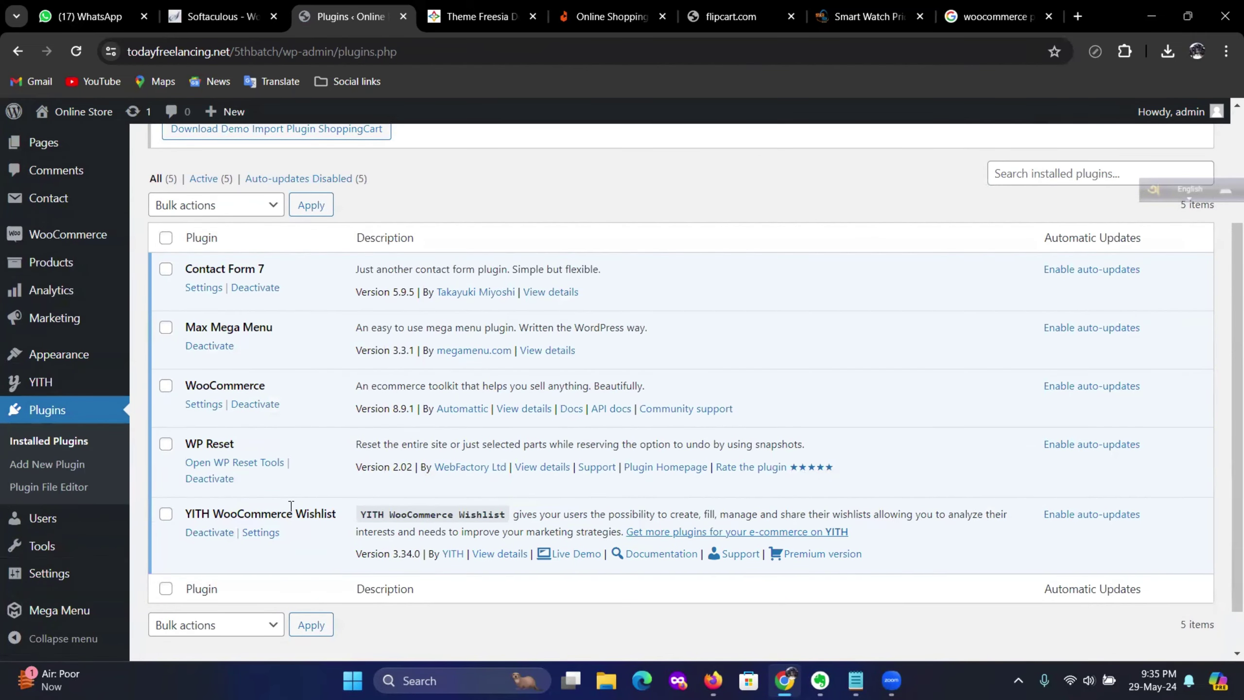
pyautogui.scroll(3, 301, 468)
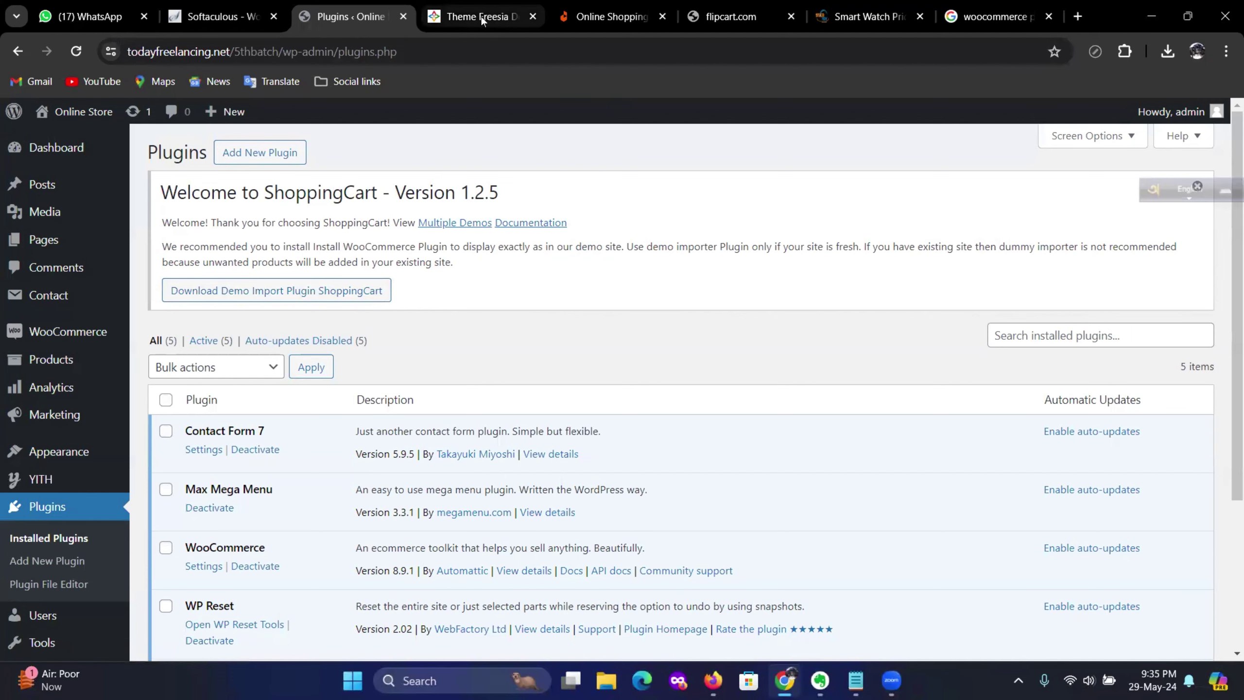
# Search the web for "shopping cart theme demo" in a new browser tab and open Theme Freesia's Shopping Cart demos page
pyautogui.click(1078, 16)
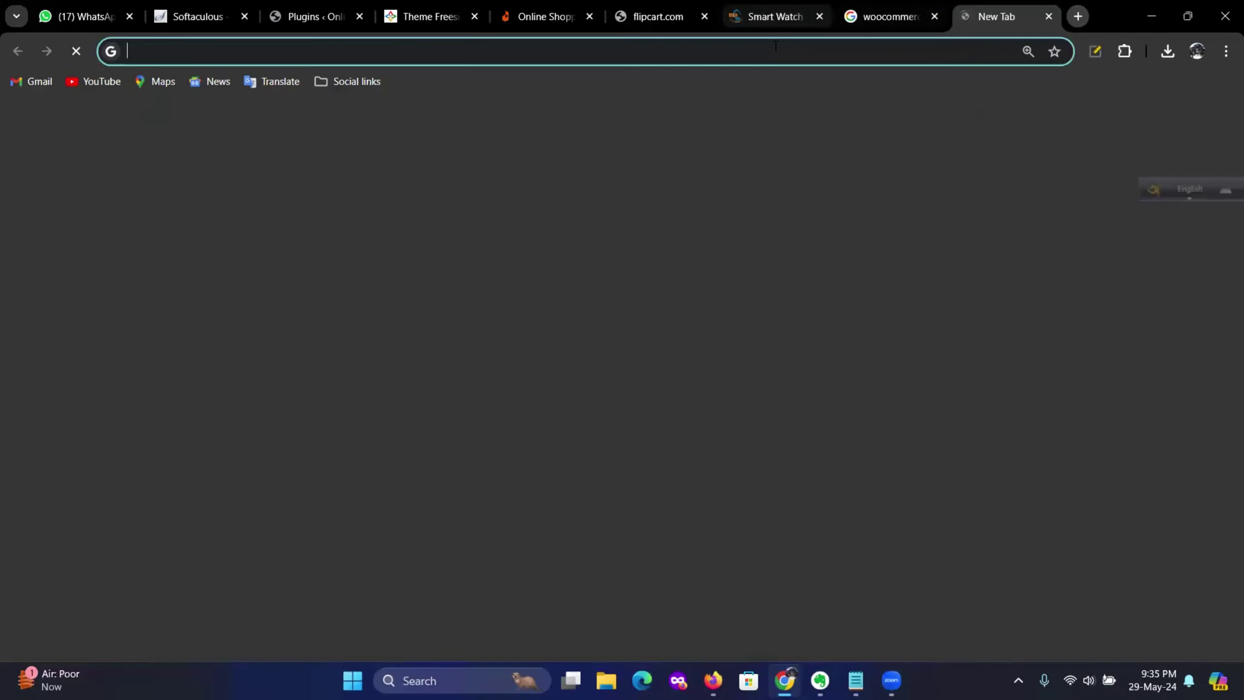
pyautogui.click(774, 54)
pyautogui.write('s')
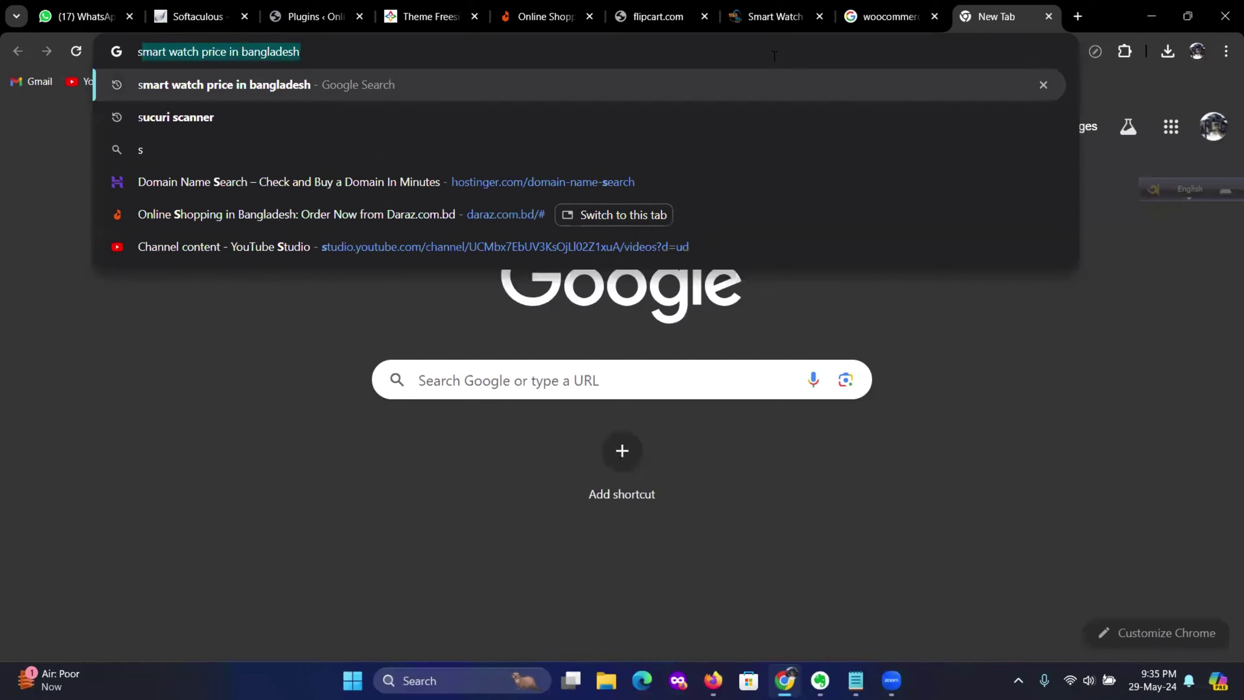
pyautogui.write('hopping cart hte')
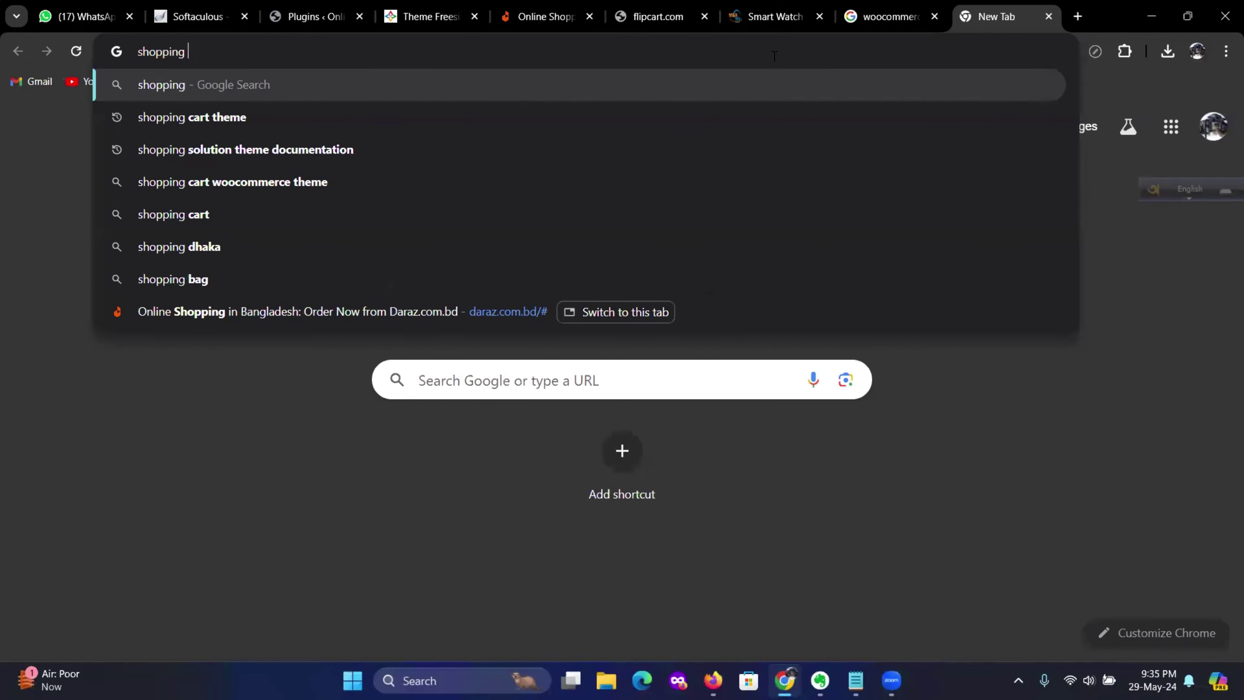
pyautogui.press('BackSpace')
pyautogui.press('BackSpace')
pyautogui.press('BackSpace')
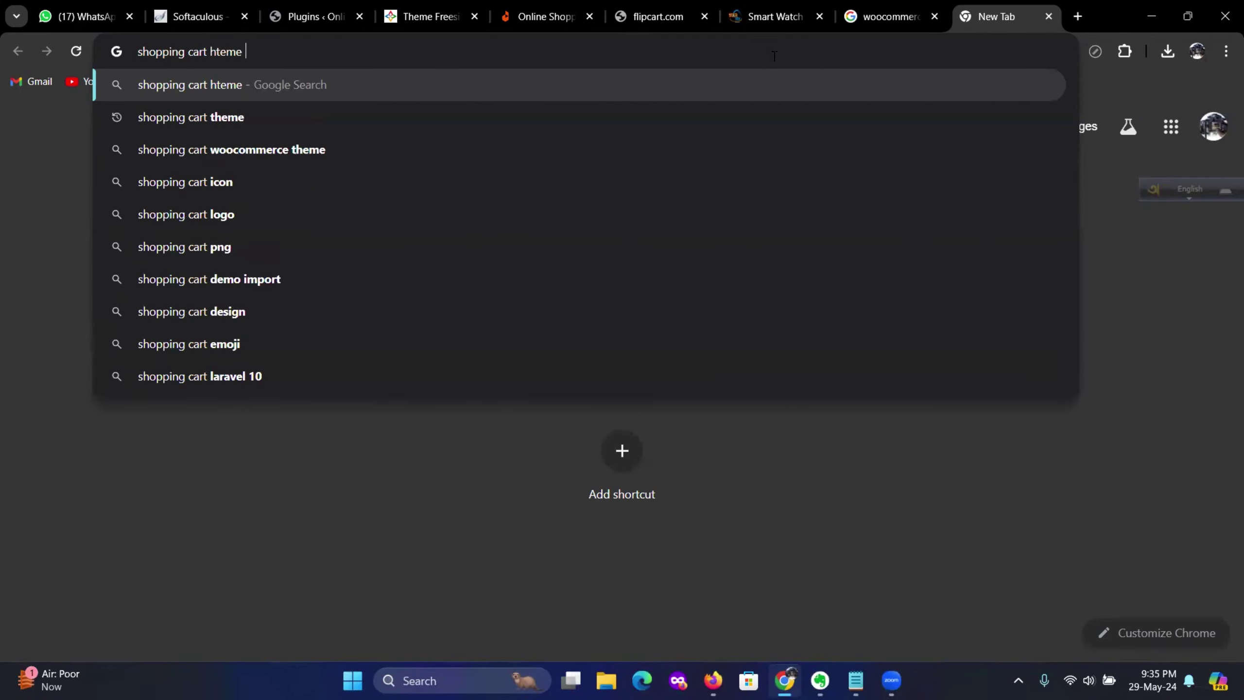
pyautogui.write('theme demo')
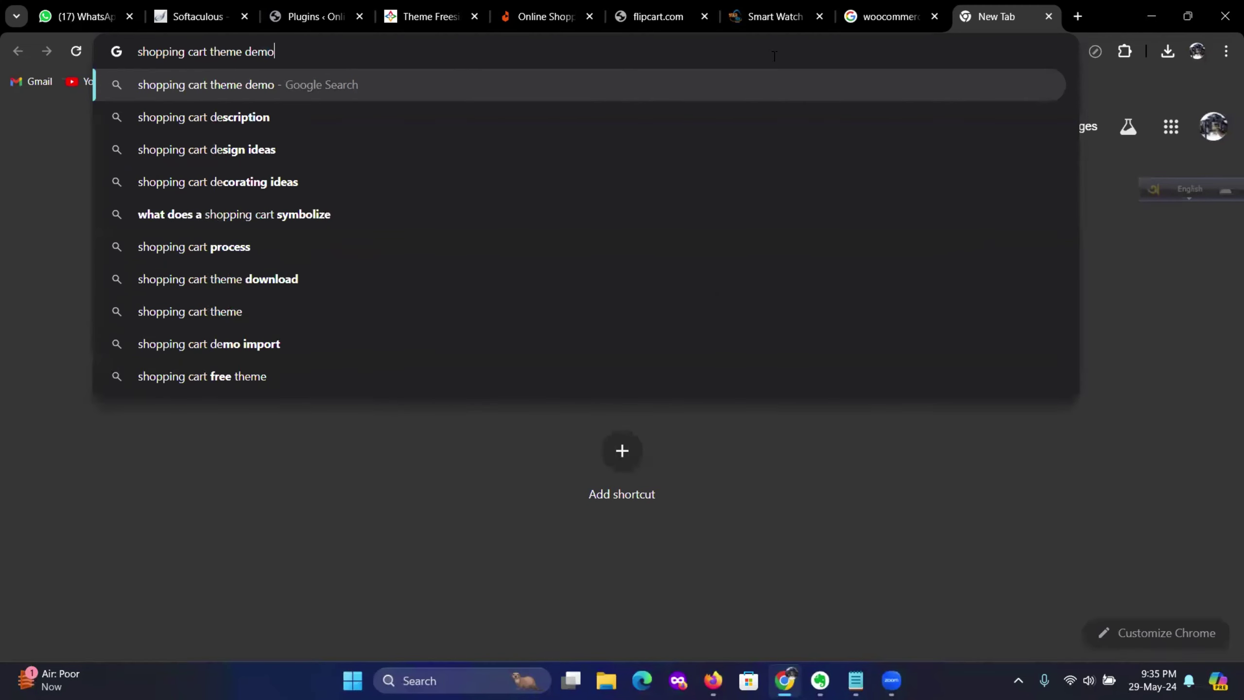
pyautogui.press('Return')
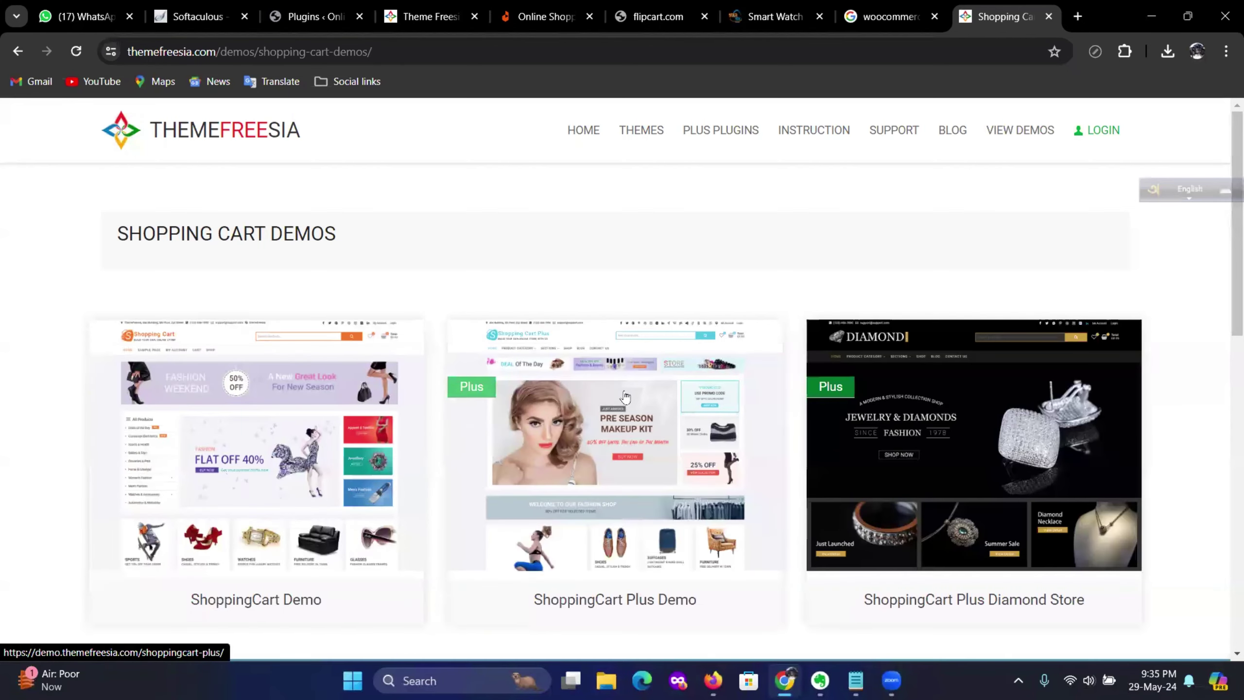
# Open the free ShoppingCart Demo and look over its home page layout, product sections and footer
pyautogui.scroll(-3, 313, 422)
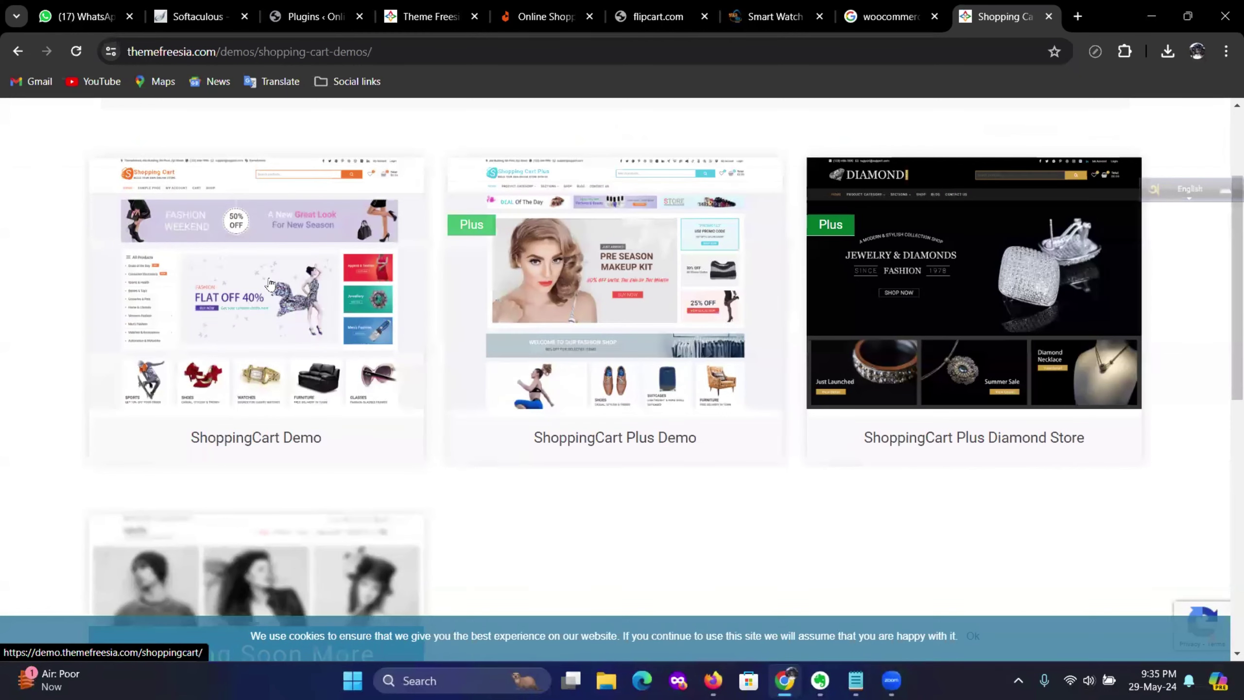
pyautogui.click(250, 307)
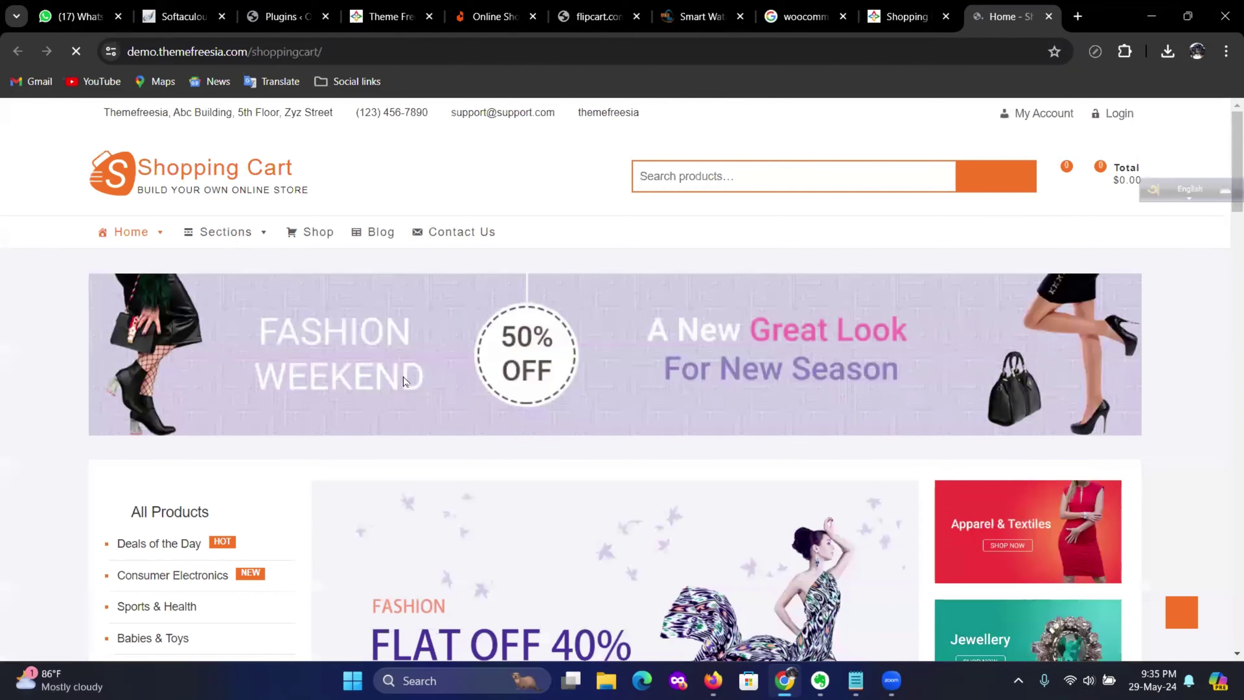
pyautogui.scroll(-8, 608, 321)
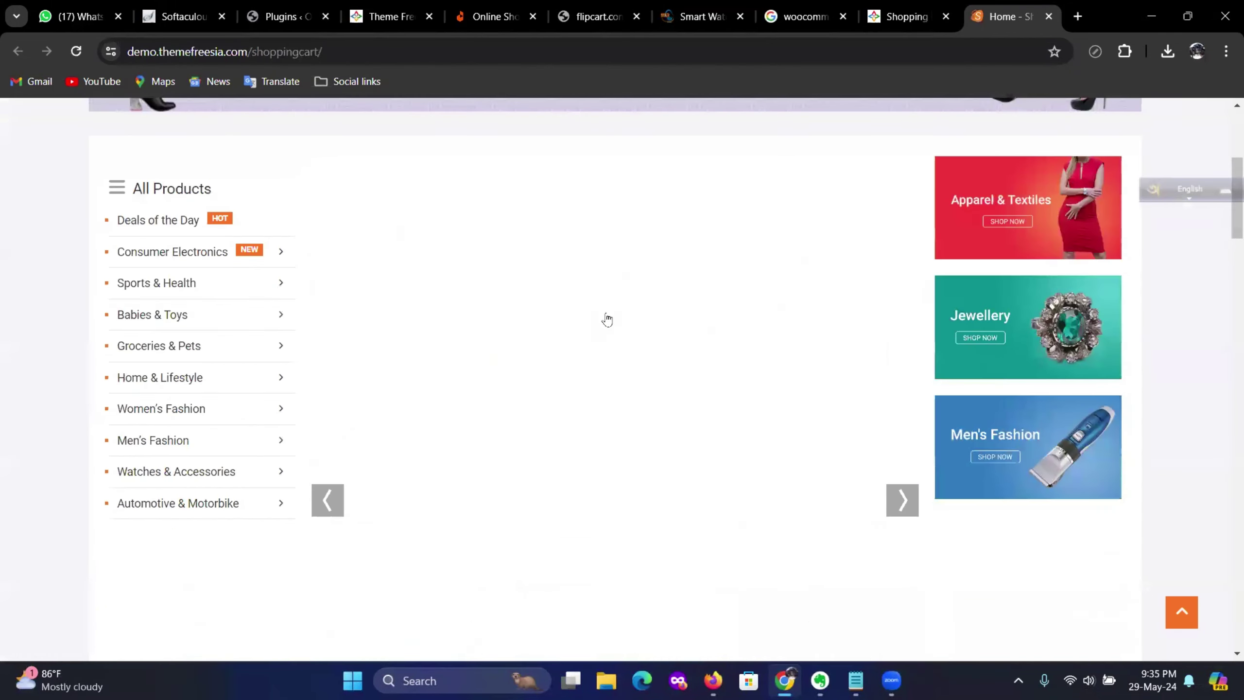
pyautogui.scroll(-20, 612, 328)
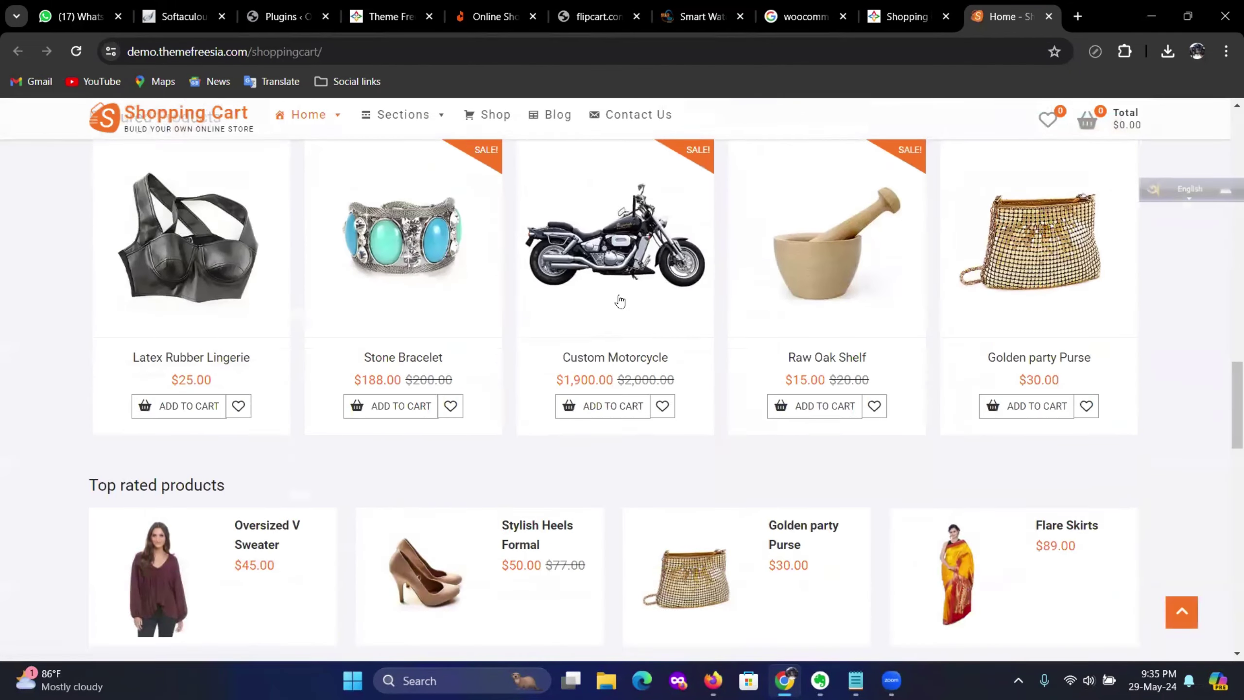
pyautogui.scroll(-15, 617, 333)
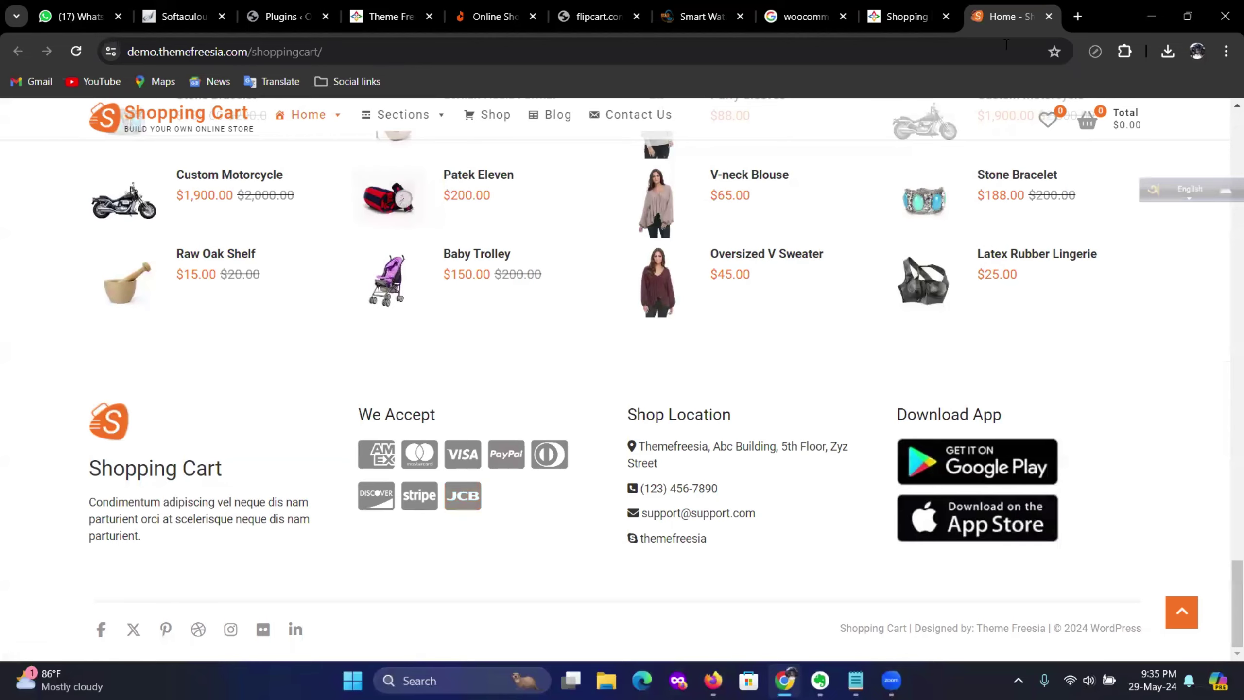
pyautogui.press('pageup')
pyautogui.press('pageup')
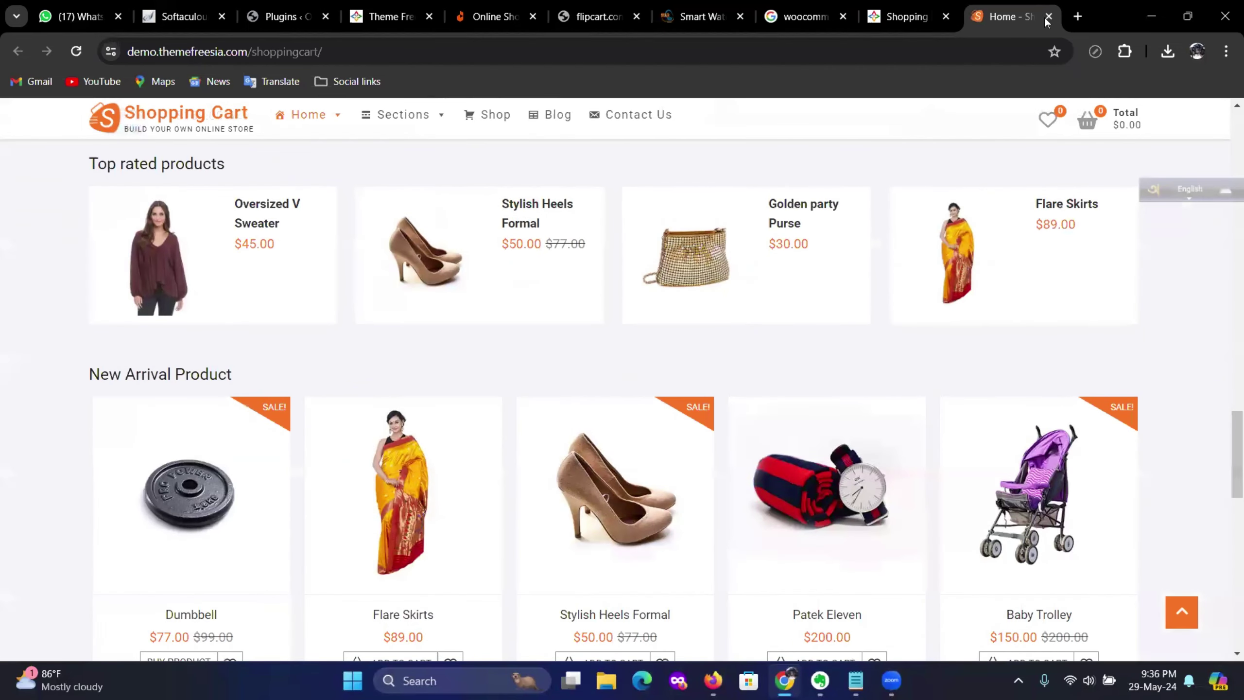
# Close the demo, Google search, smart watch, flipcart.com, Daraz and Theme Freesia tabs to return to the store's Plugins page
pyautogui.click(1048, 18)
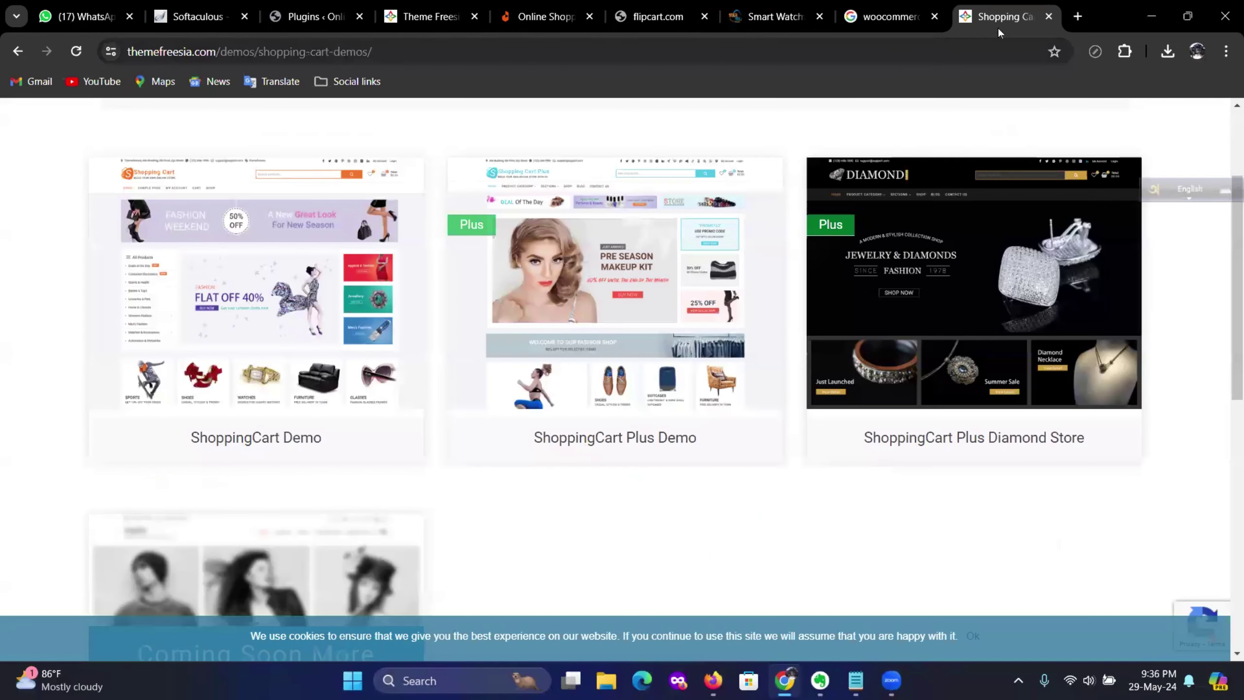
pyautogui.click(1048, 17)
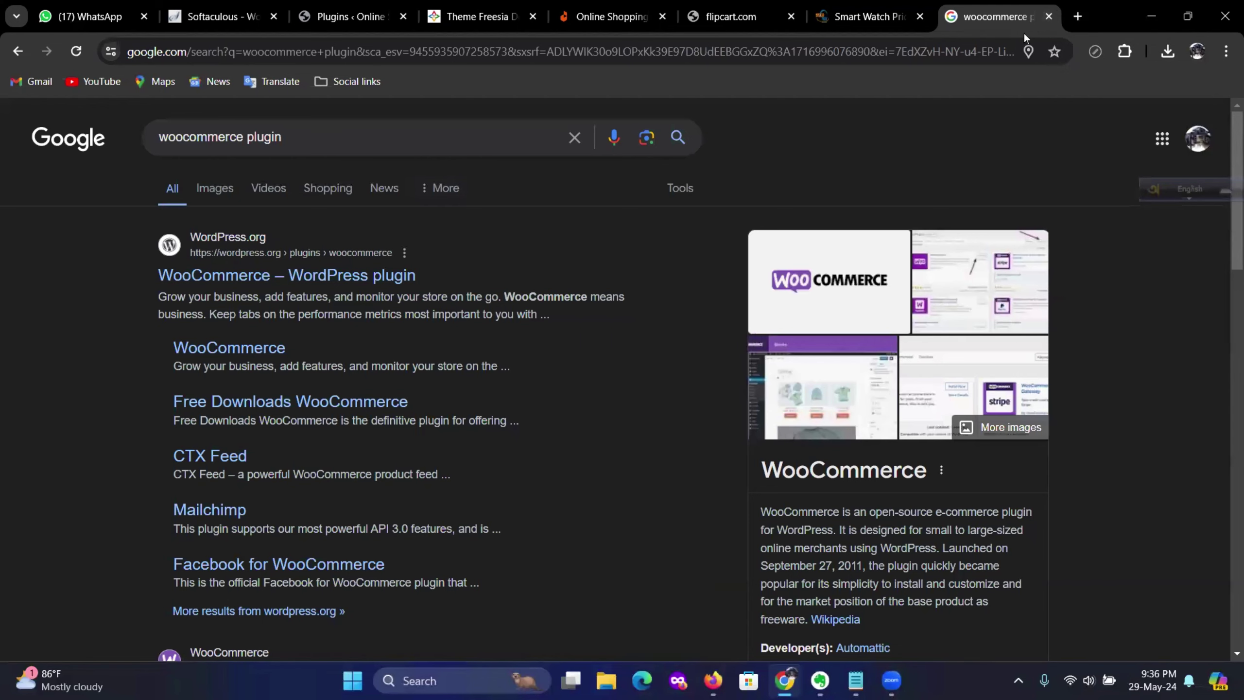
pyautogui.click(1048, 17)
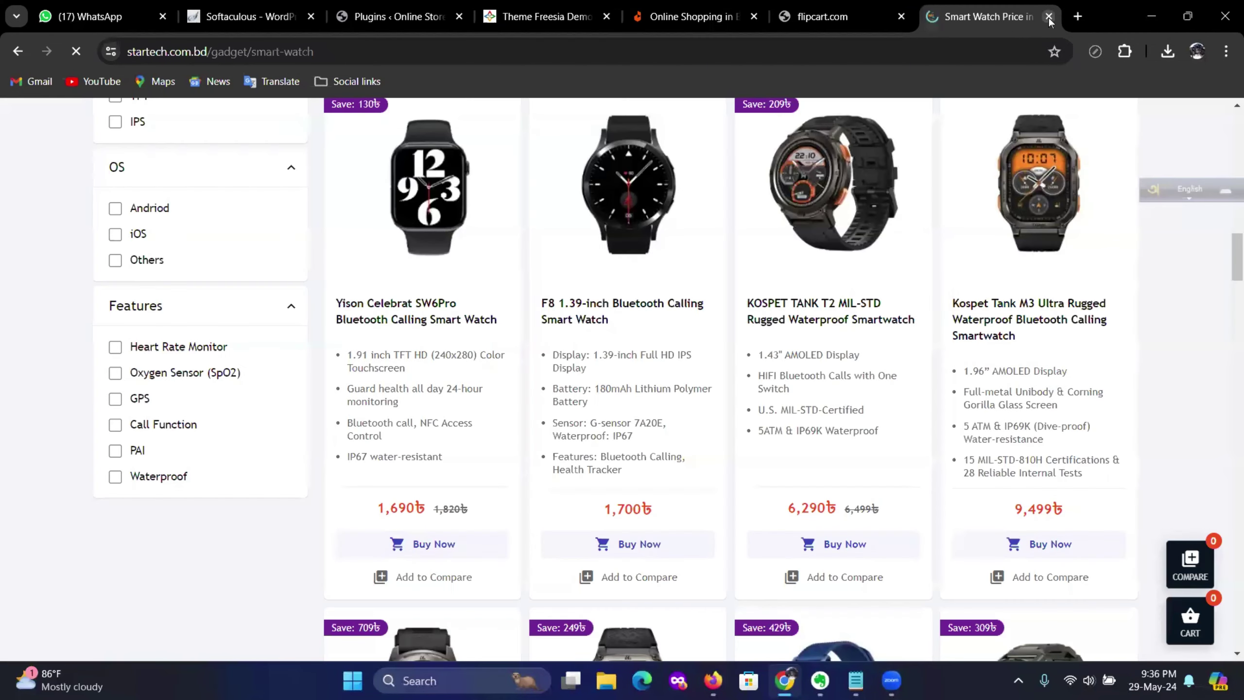
pyautogui.click(1049, 17)
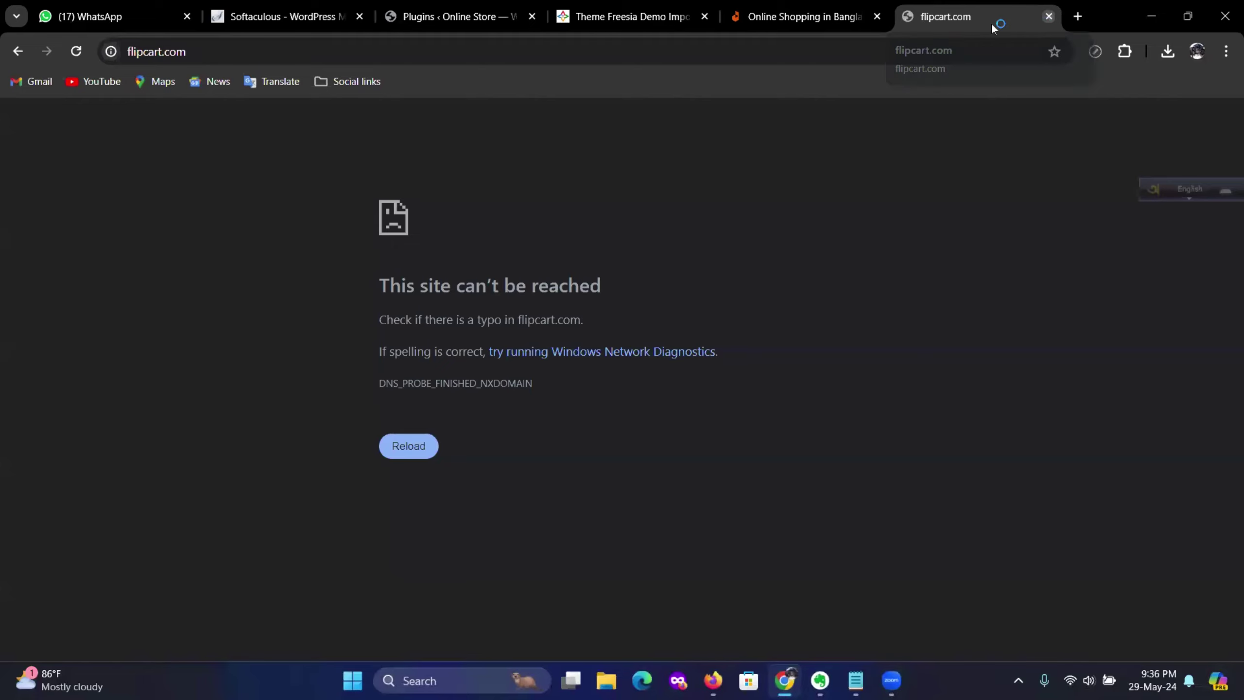
pyautogui.click(1049, 16)
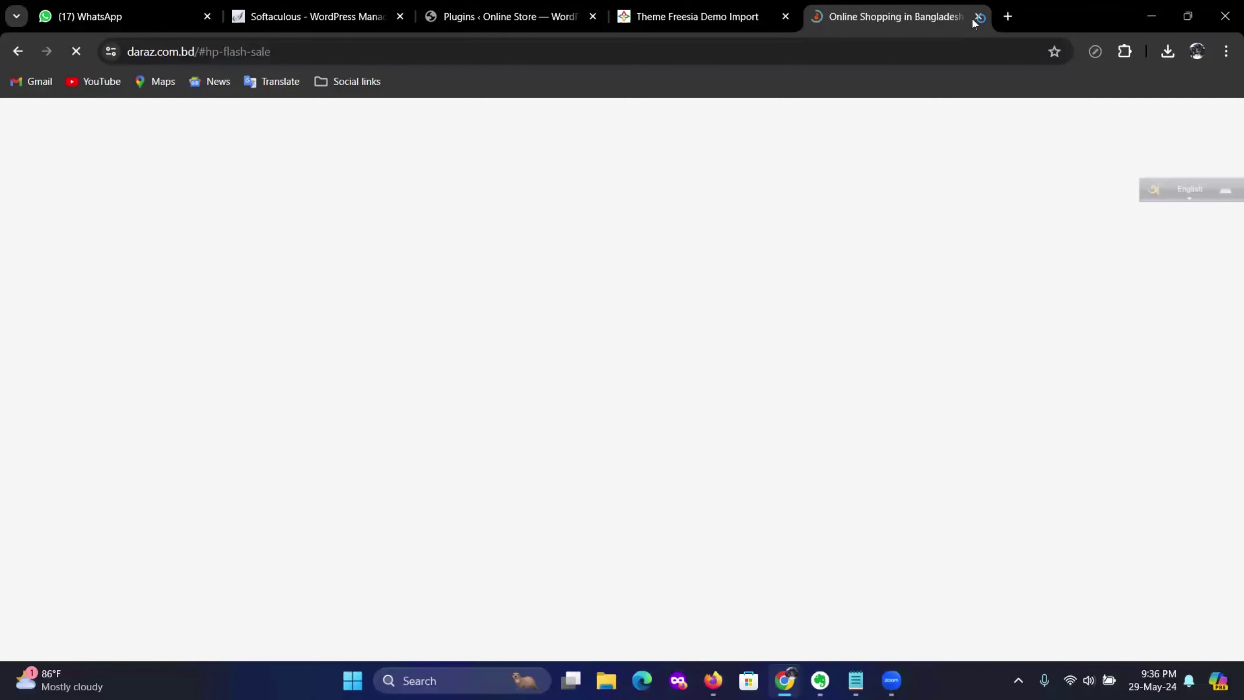
pyautogui.click(974, 16)
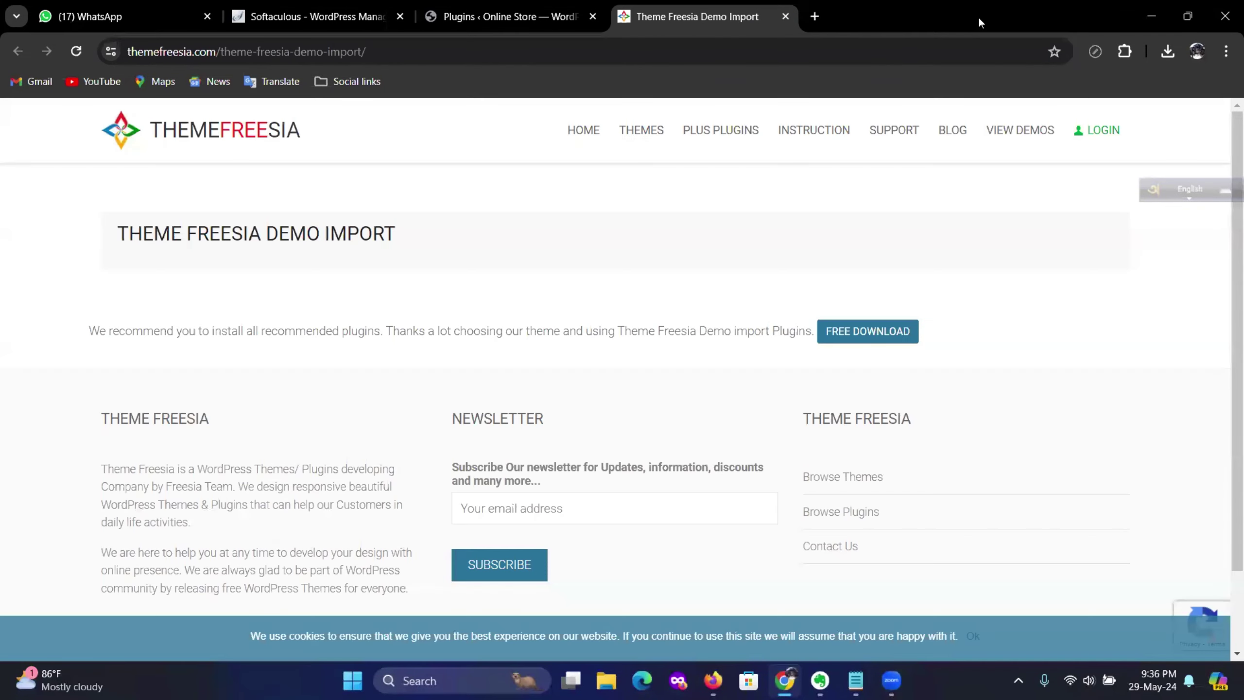
pyautogui.click(785, 17)
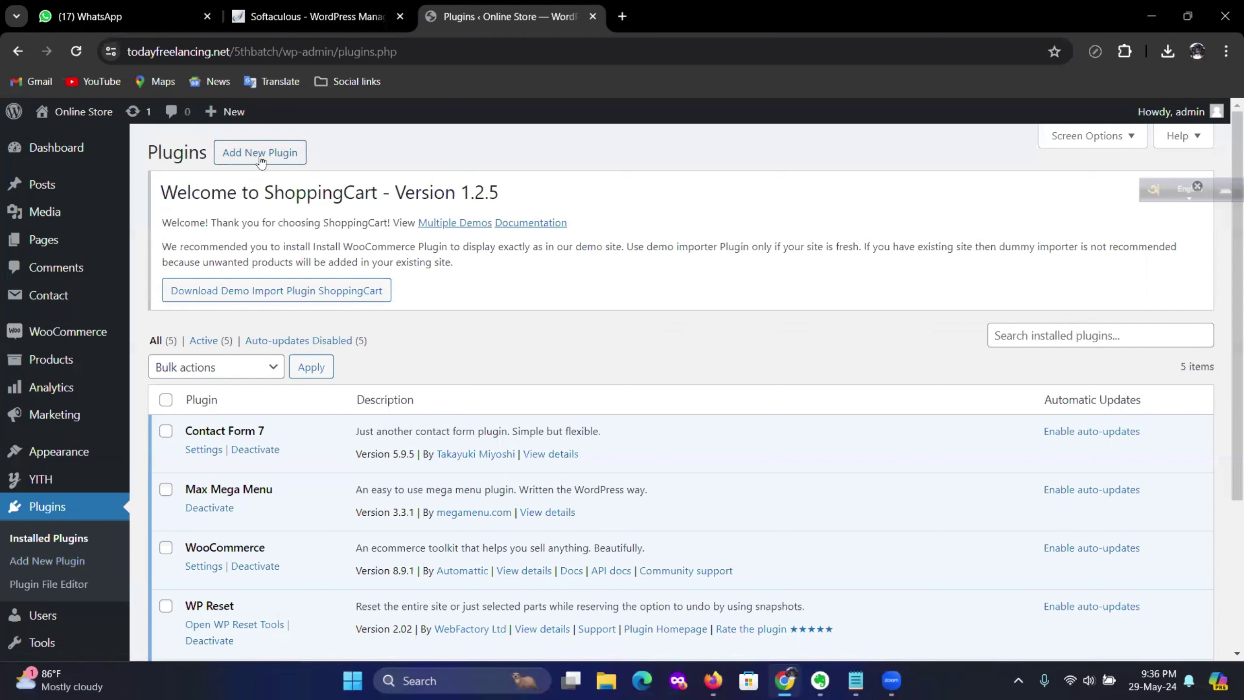
# Start adding a new plugin by upload and choose theme-freesia-demo-import.zip from the Download folder
pyautogui.click(264, 153)
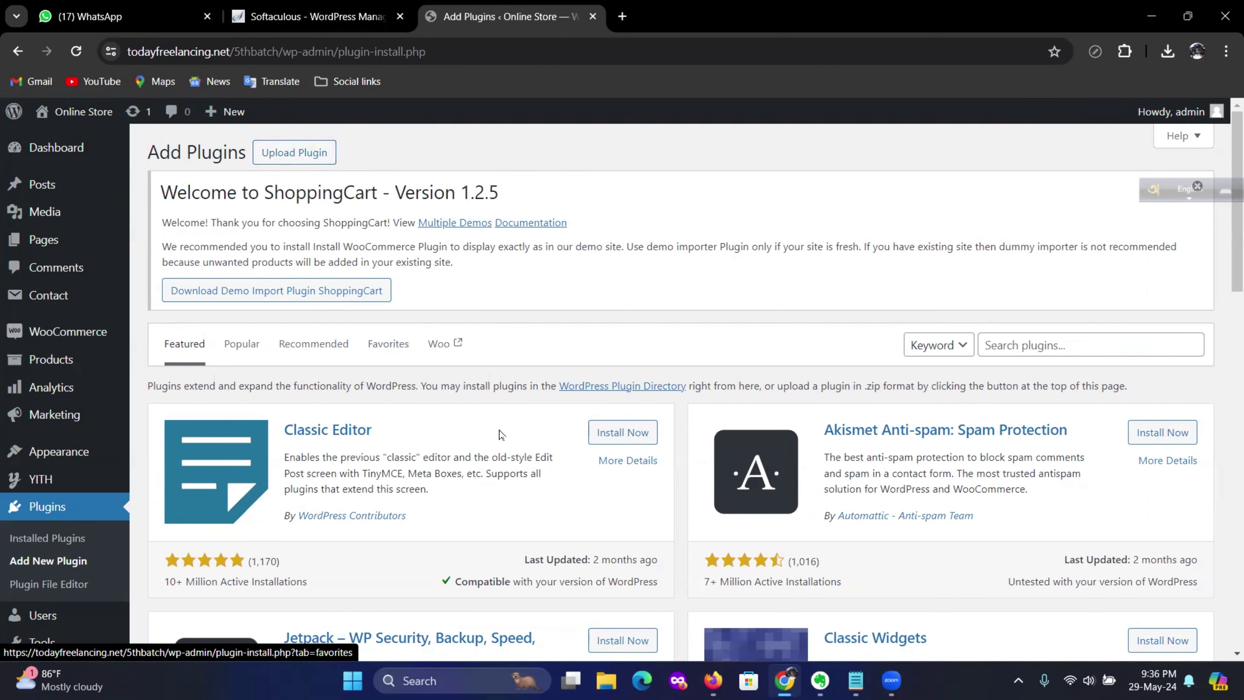
pyautogui.scroll(-5, 499, 426)
pyautogui.scroll(4, 502, 422)
pyautogui.scroll(2, 502, 423)
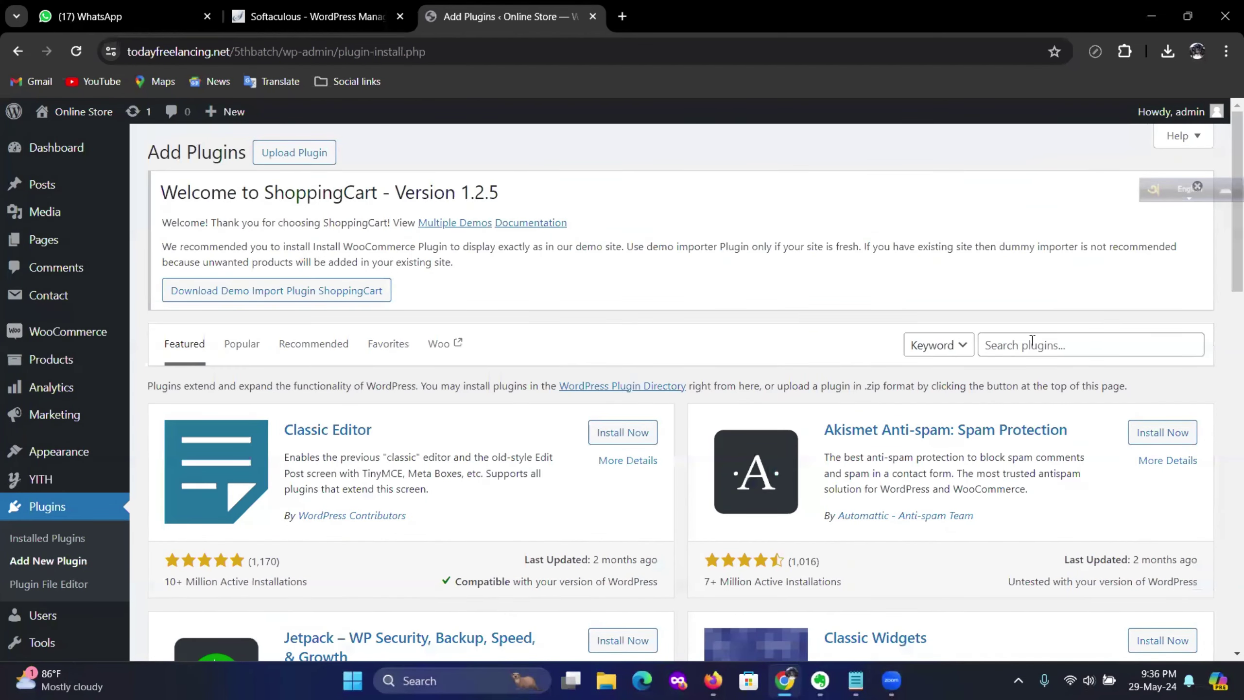
pyautogui.click(1031, 341)
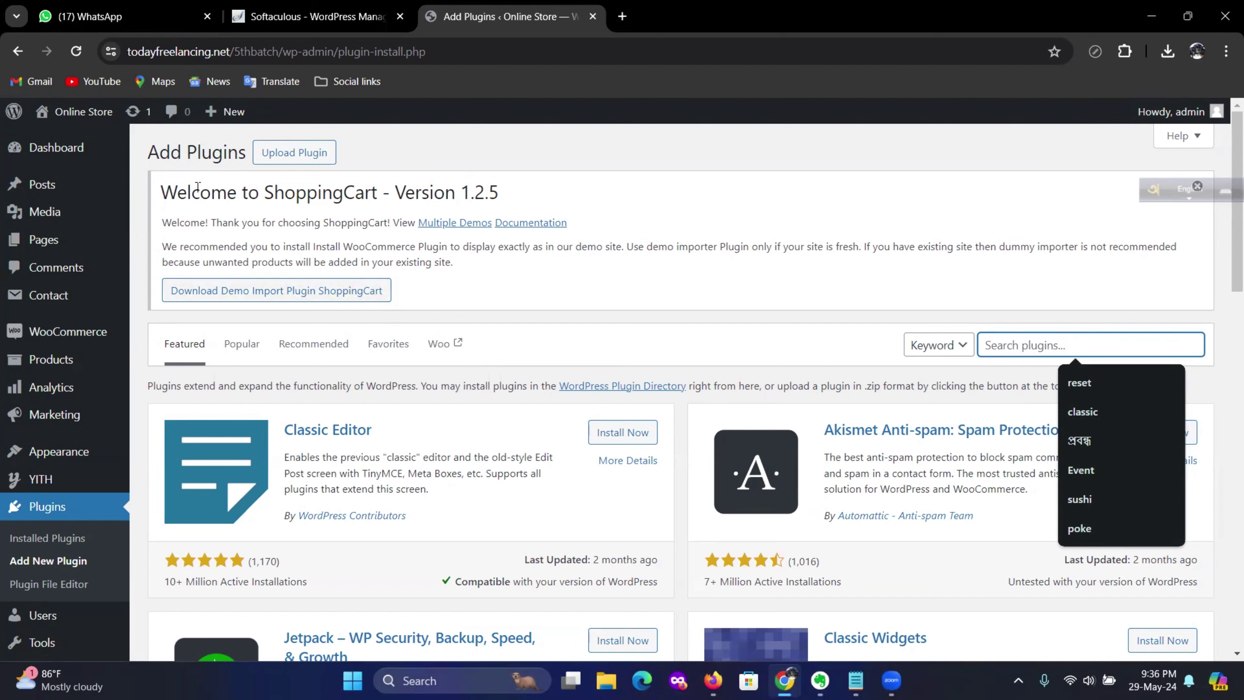
pyautogui.click(304, 153)
pyautogui.click(578, 454)
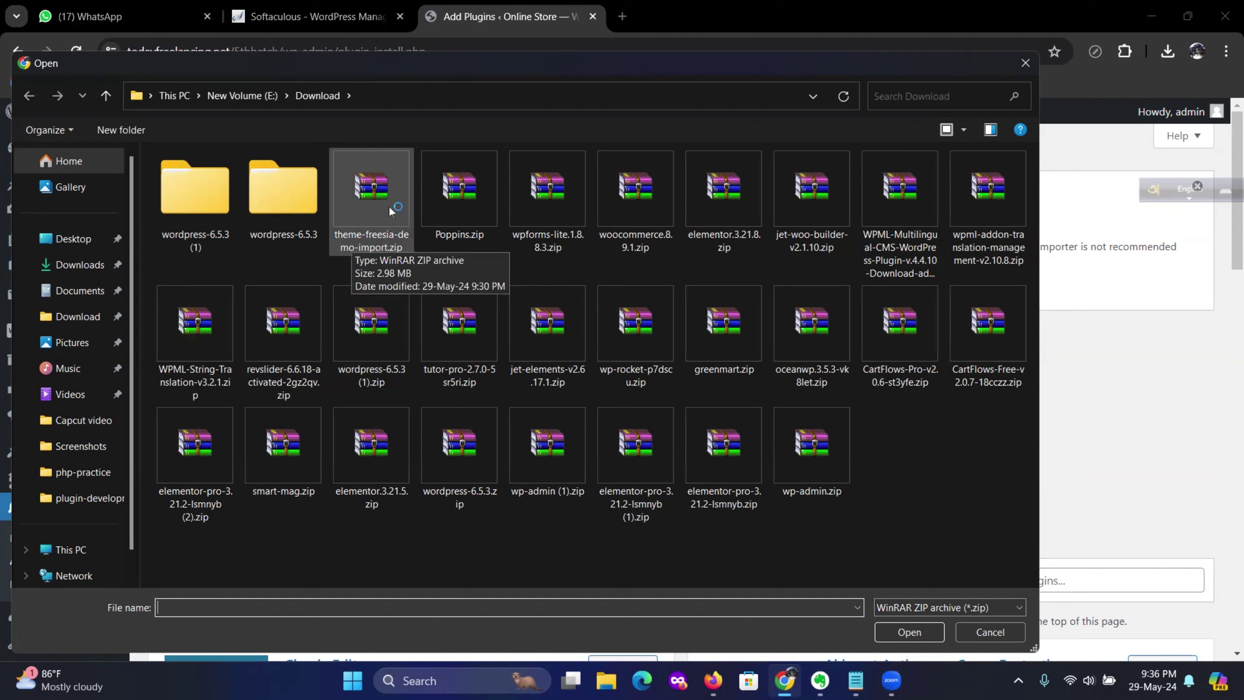
pyautogui.click(367, 194)
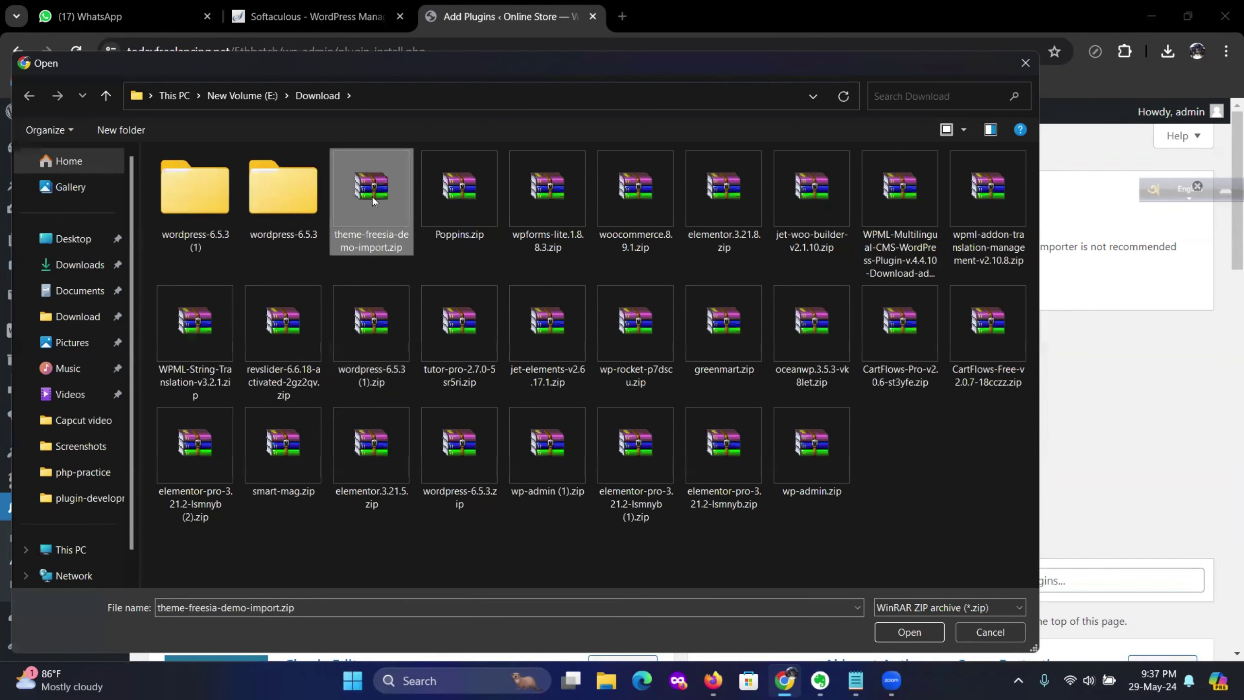
pyautogui.doubleClick(380, 213)
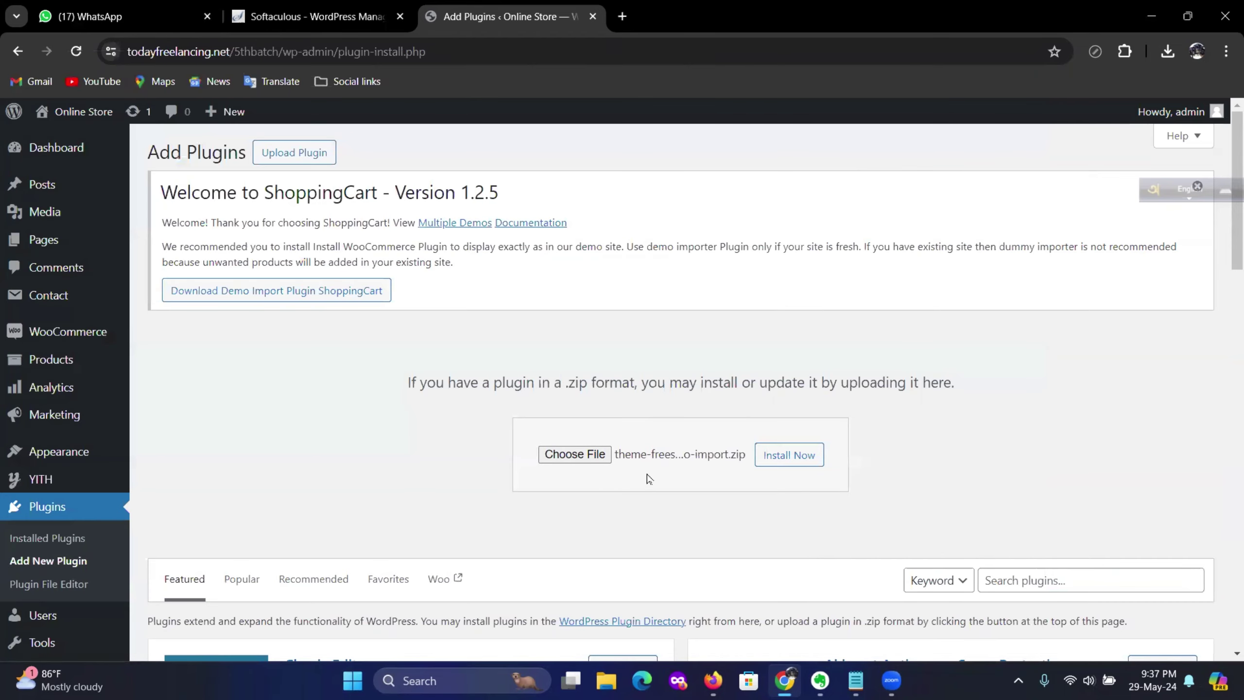
# Install the uploaded demo import plugin, activate it and check Theme Freesia Demo Import in the installed plugins list
pyautogui.click(802, 459)
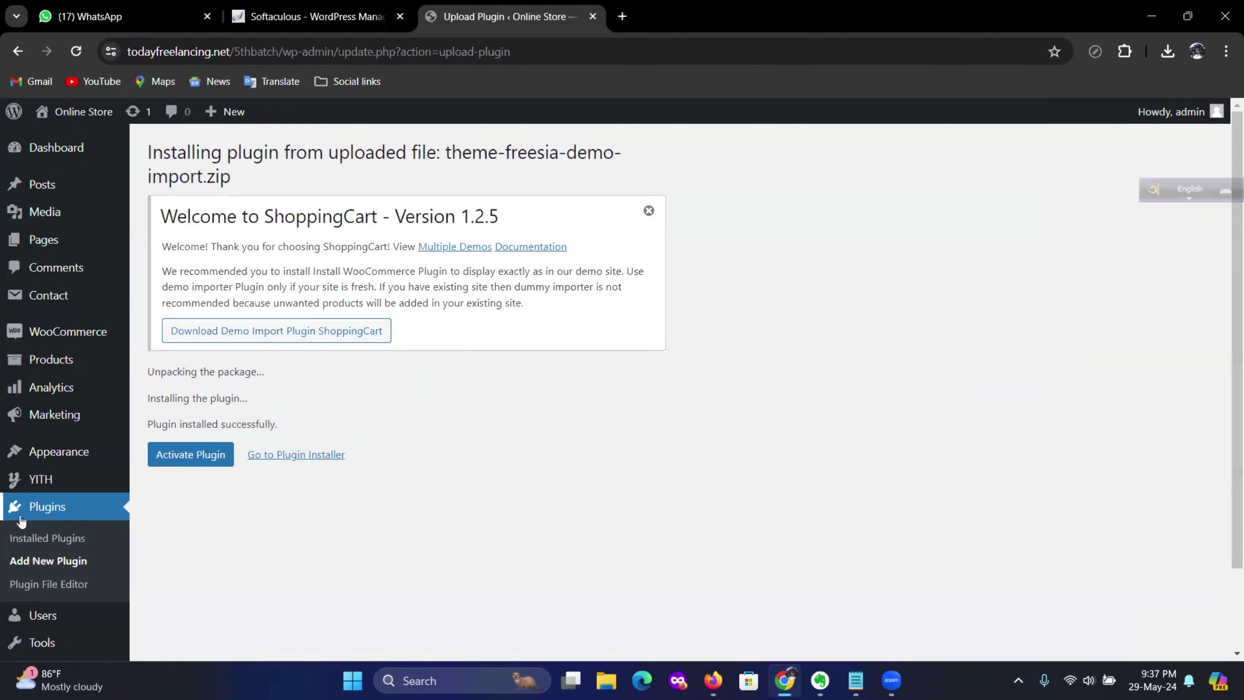
pyautogui.click(190, 456)
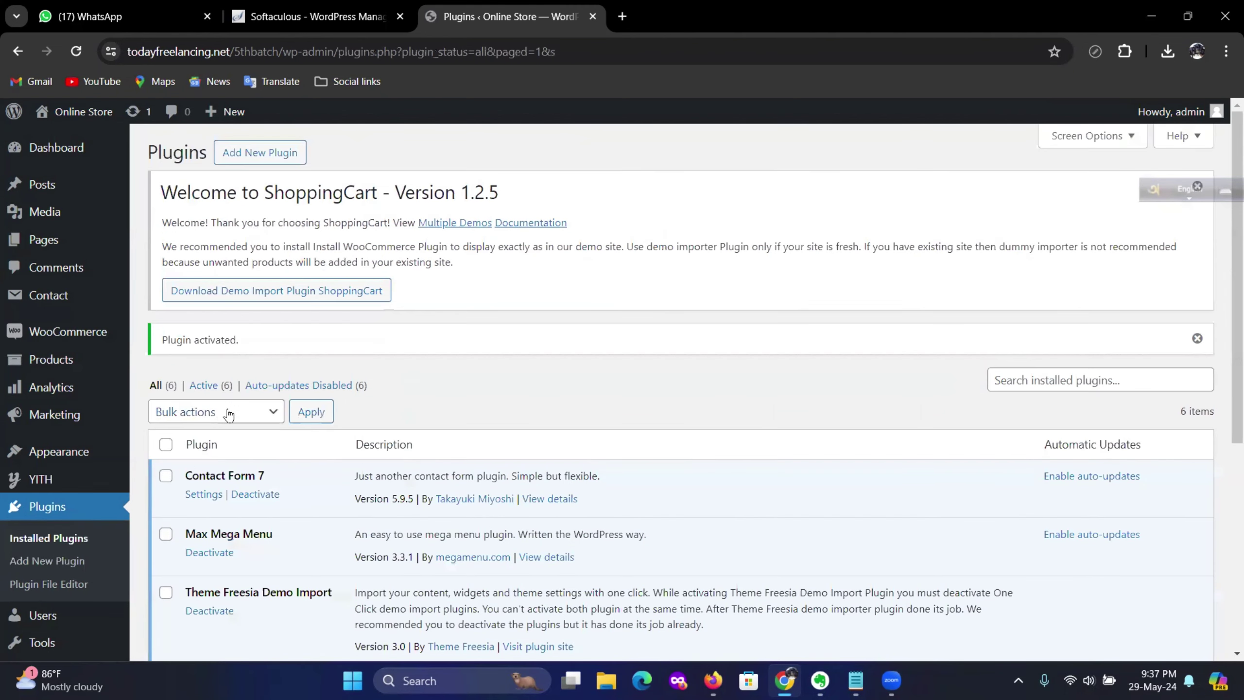
pyautogui.scroll(-5, 349, 405)
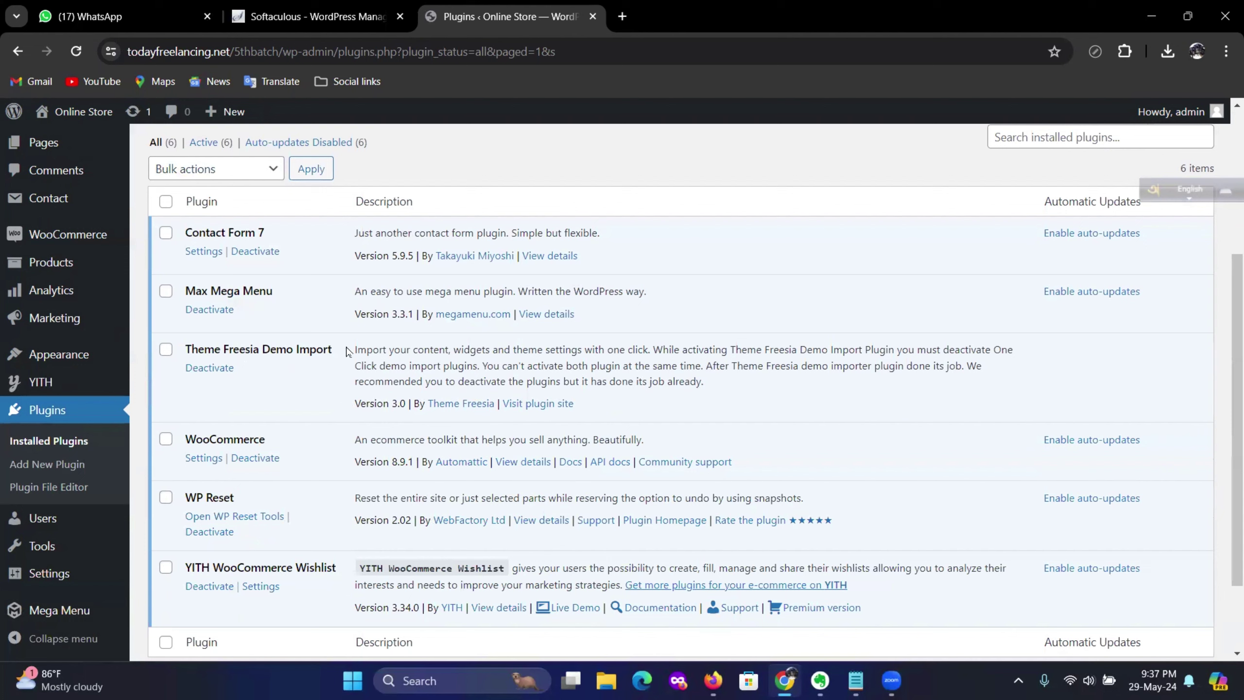
# Import the Default ShoppingCart demo data into the store with Theme Freesia Demo Import
pyautogui.moveTo(54, 358)
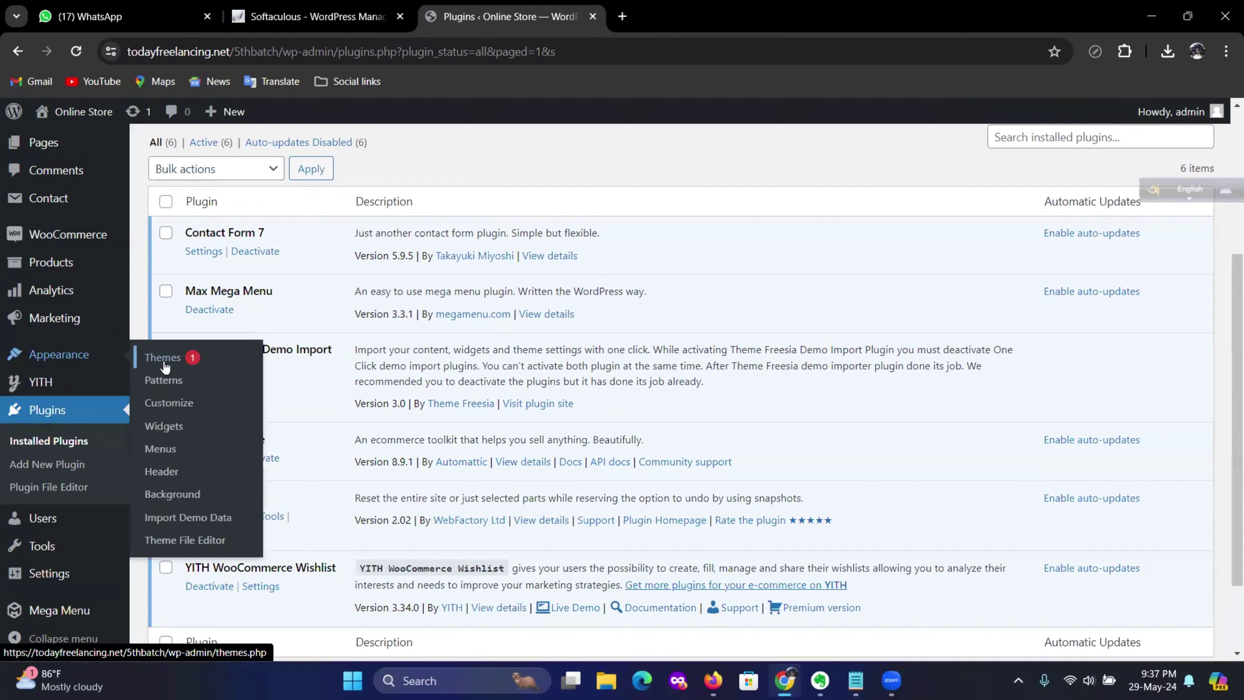
pyautogui.click(191, 518)
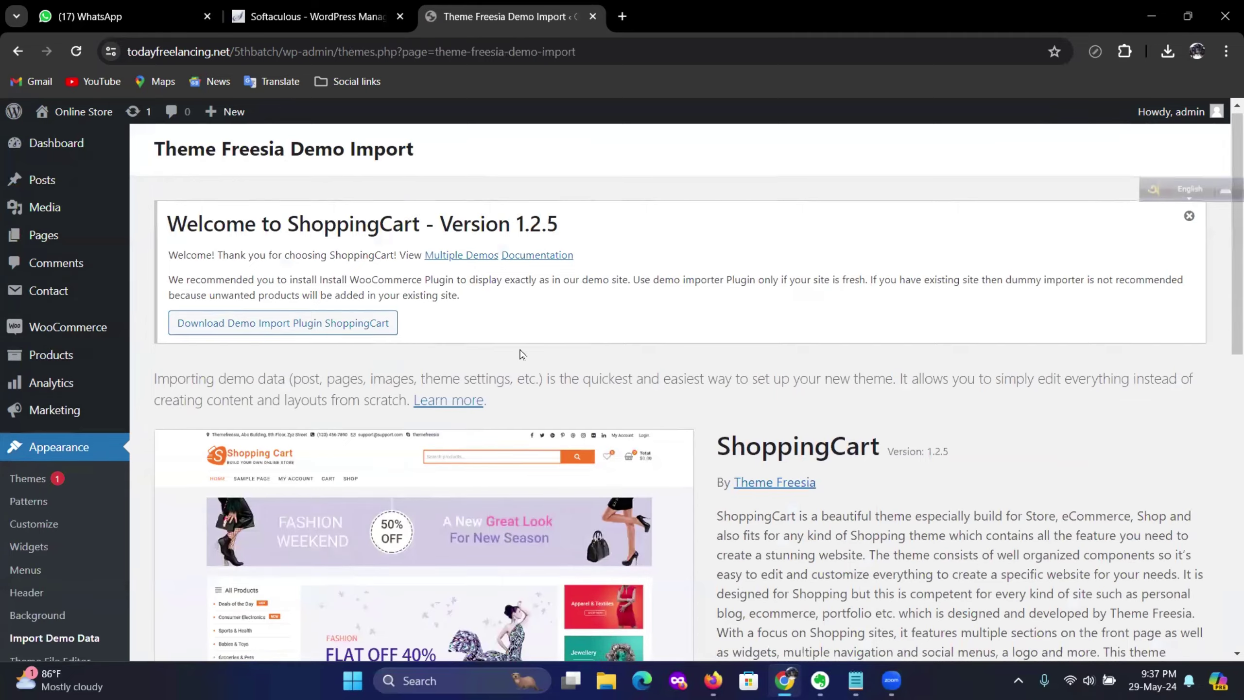
pyautogui.scroll(-7, 519, 350)
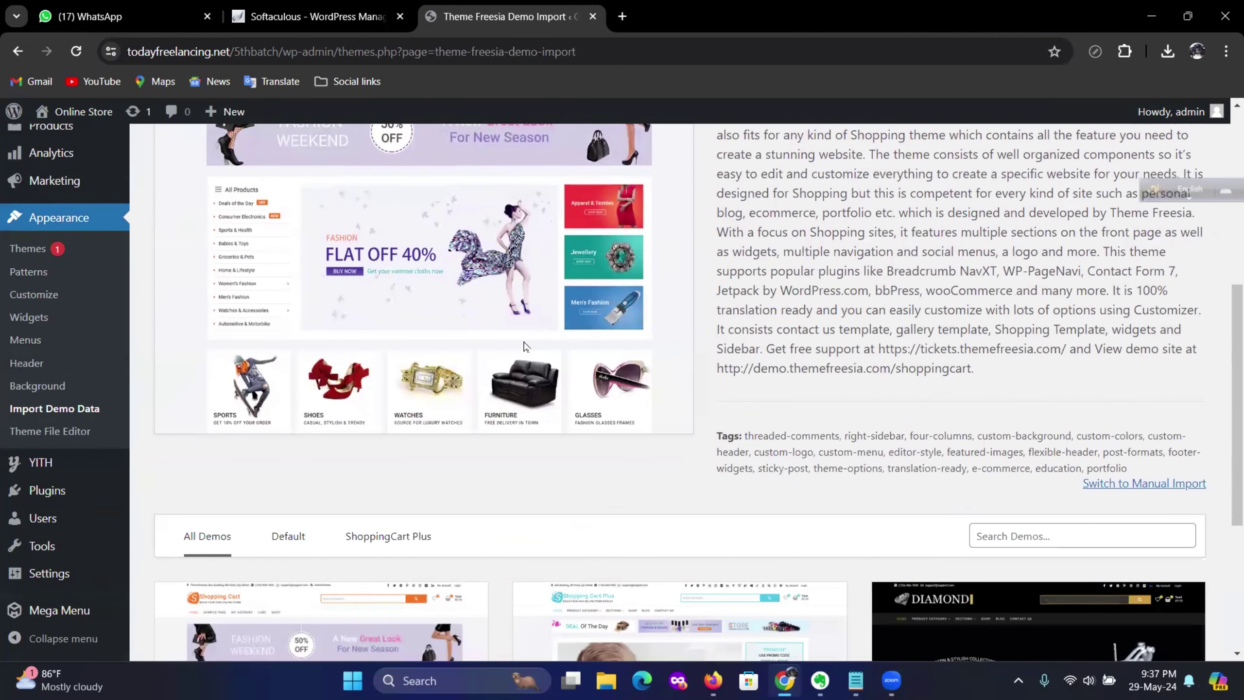
pyautogui.scroll(-5, 525, 346)
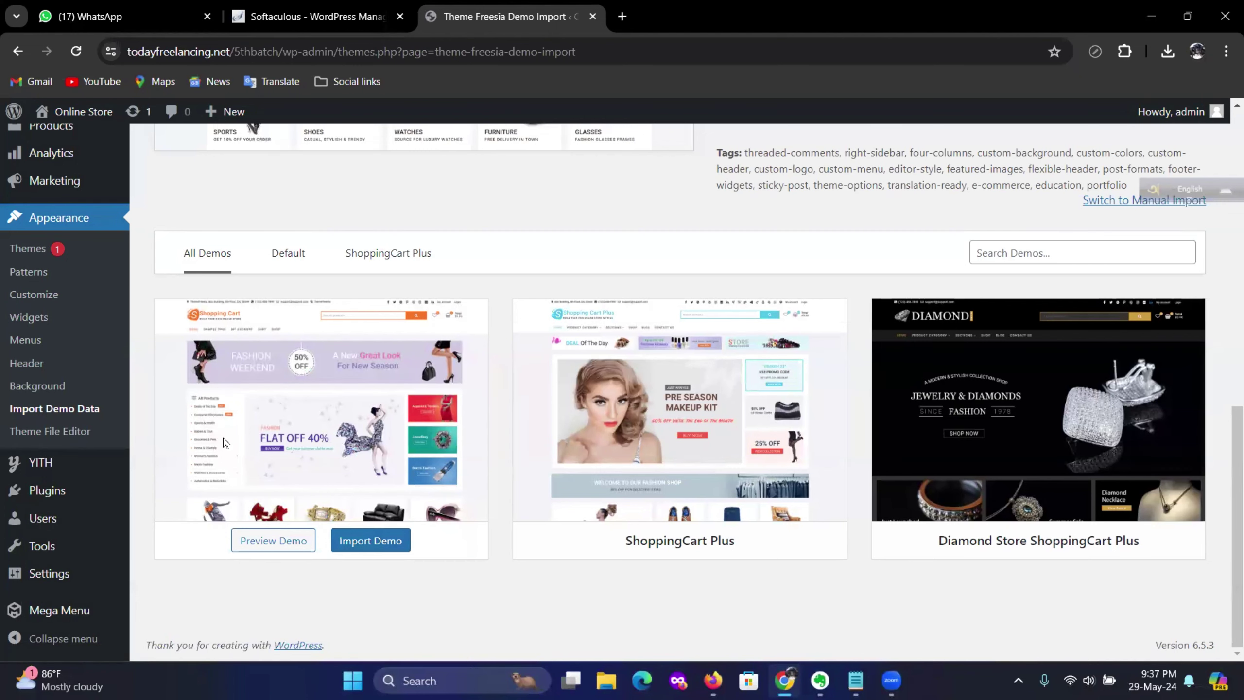
pyautogui.click(370, 541)
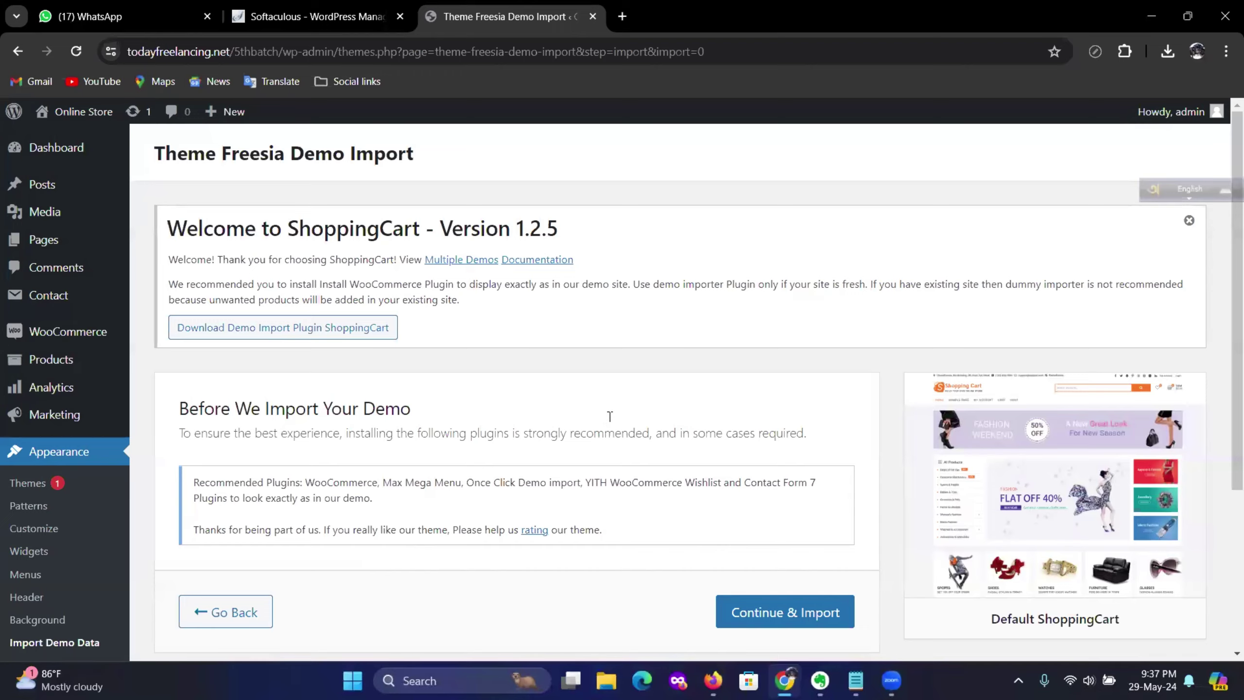
pyautogui.scroll(-5, 592, 426)
pyautogui.scroll(2, 208, 283)
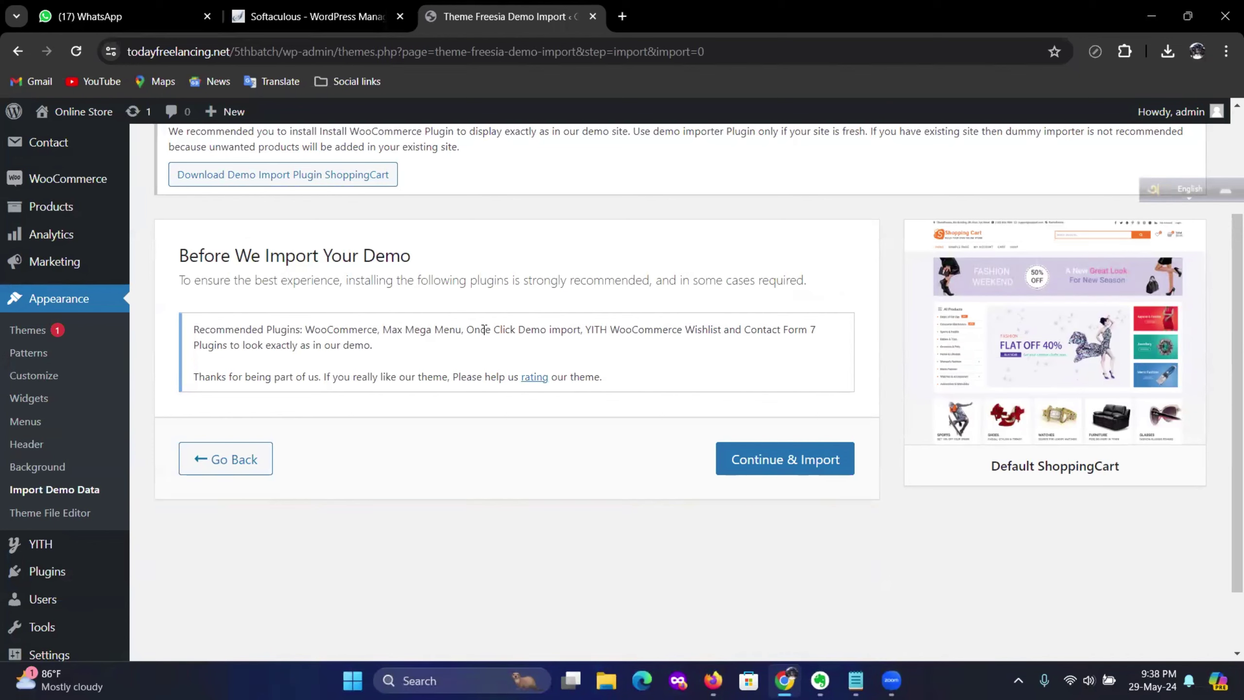
pyautogui.click(792, 463)
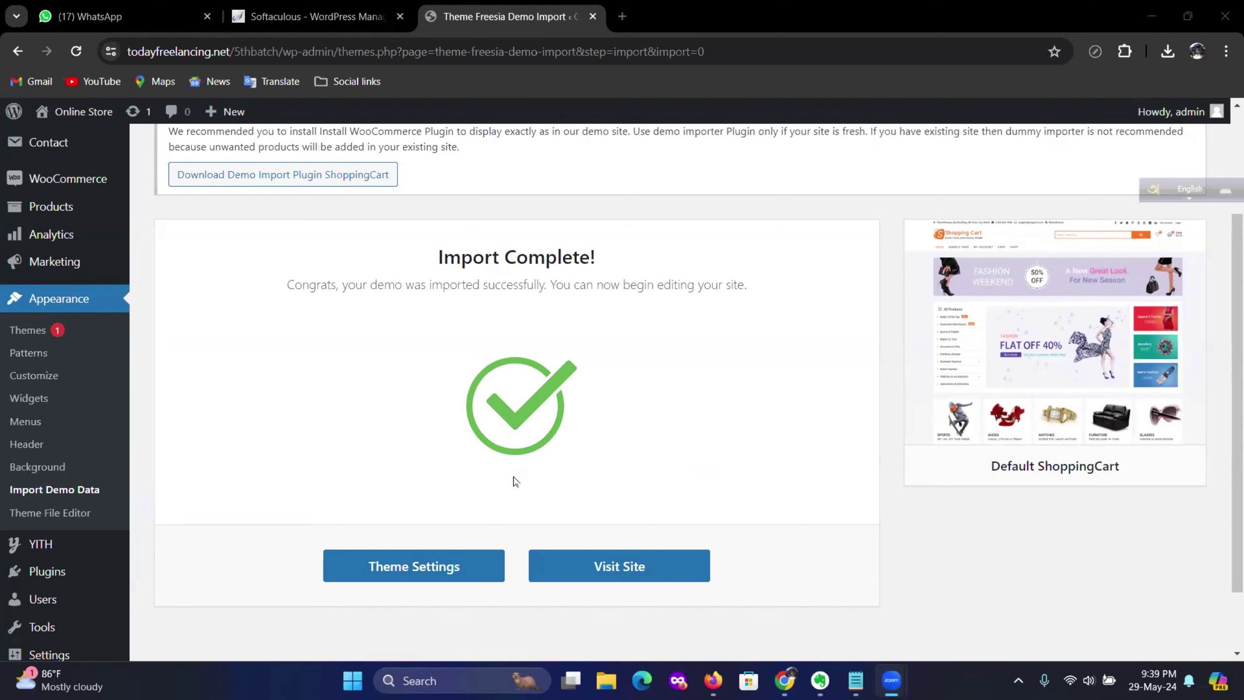
# Open the store's public site in a new browser tab and switch to it
pyautogui.rightClick(607, 569)
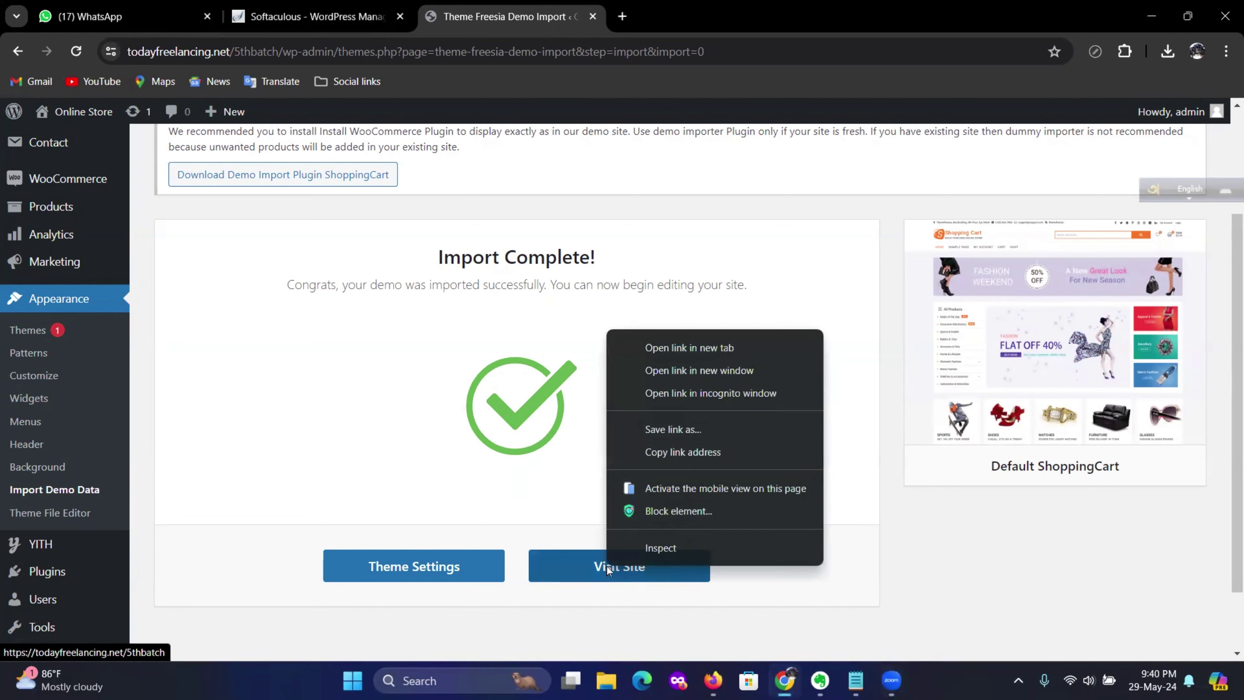
pyautogui.click(676, 348)
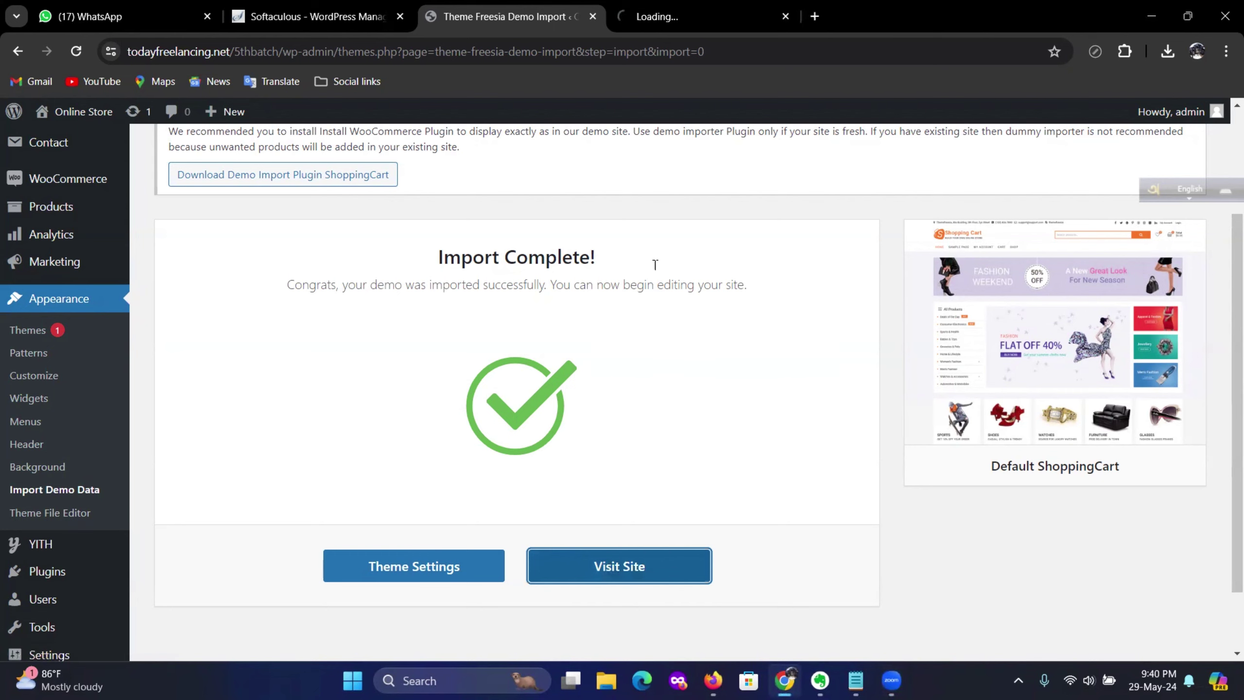
pyautogui.click(686, 16)
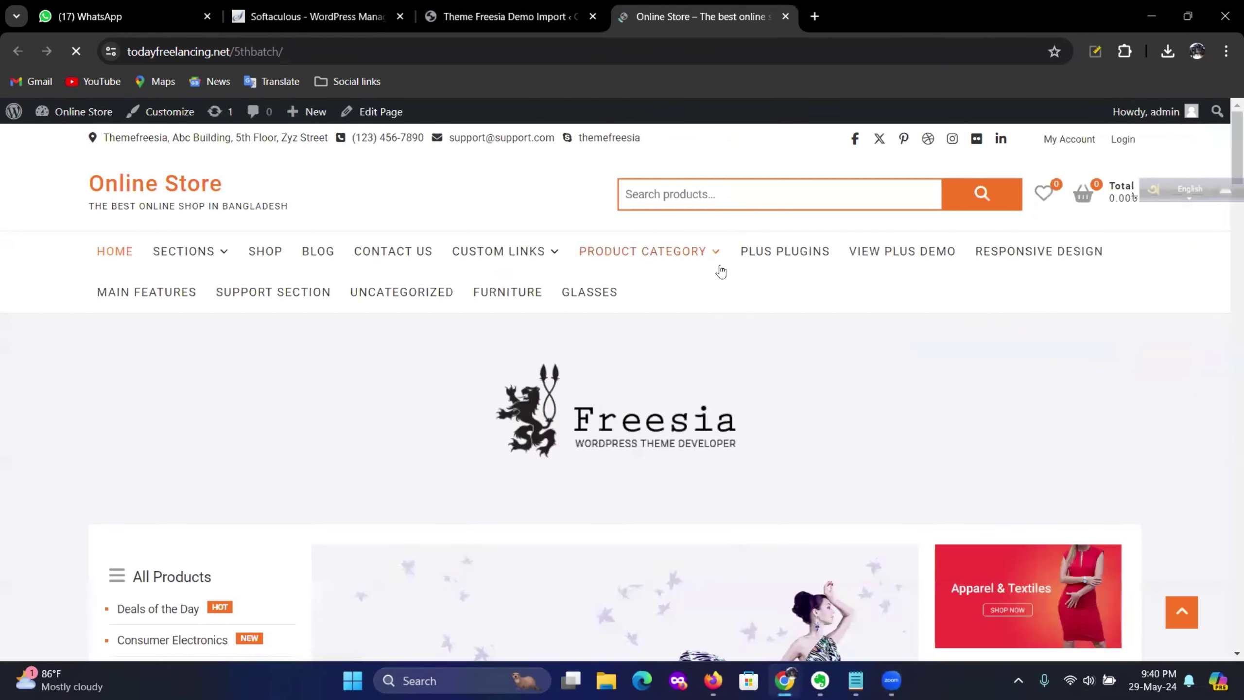
# Look over the imported home page from header and slider through the product sections to the footer
pyautogui.scroll(-1, 715, 269)
pyautogui.scroll(-10, 715, 269)
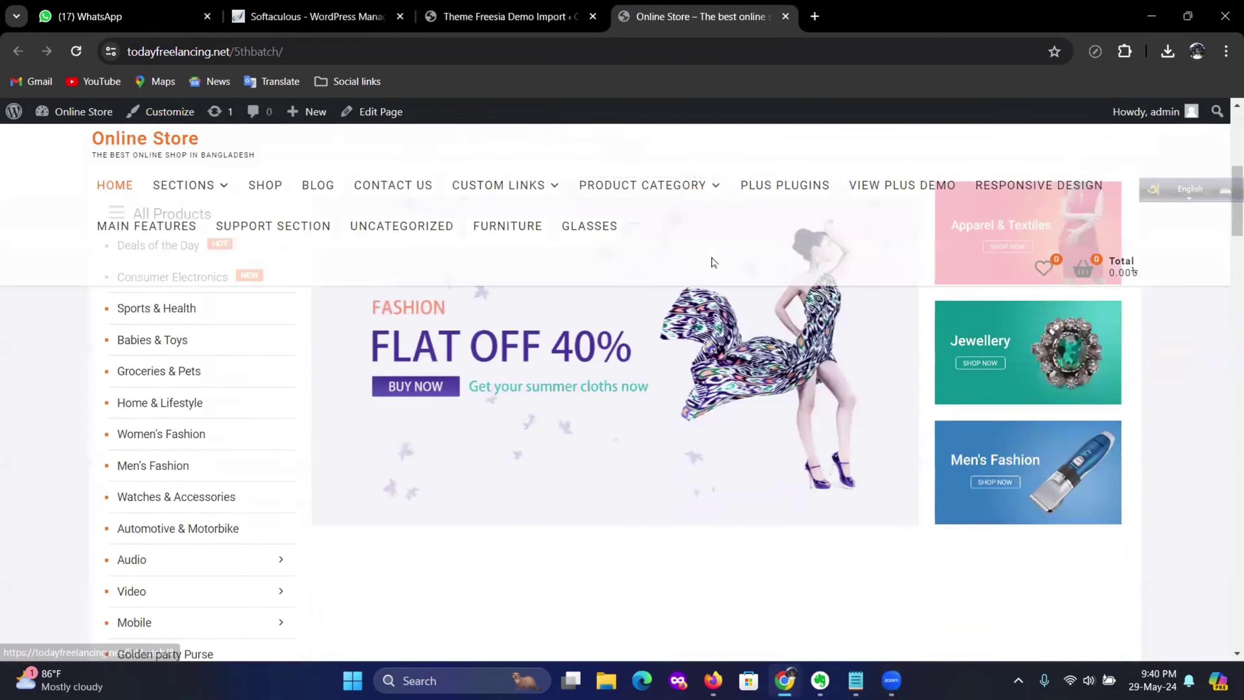
pyautogui.scroll(12, 711, 258)
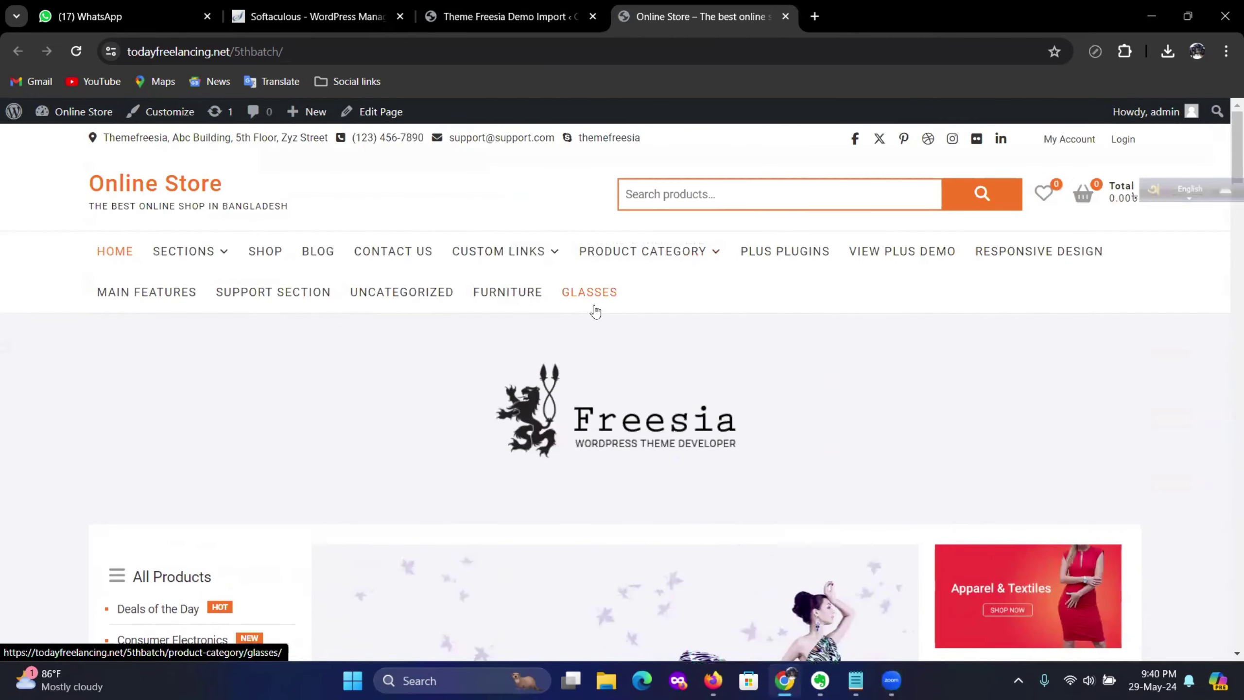
pyautogui.scroll(-5, 594, 301)
pyautogui.scroll(4, 593, 300)
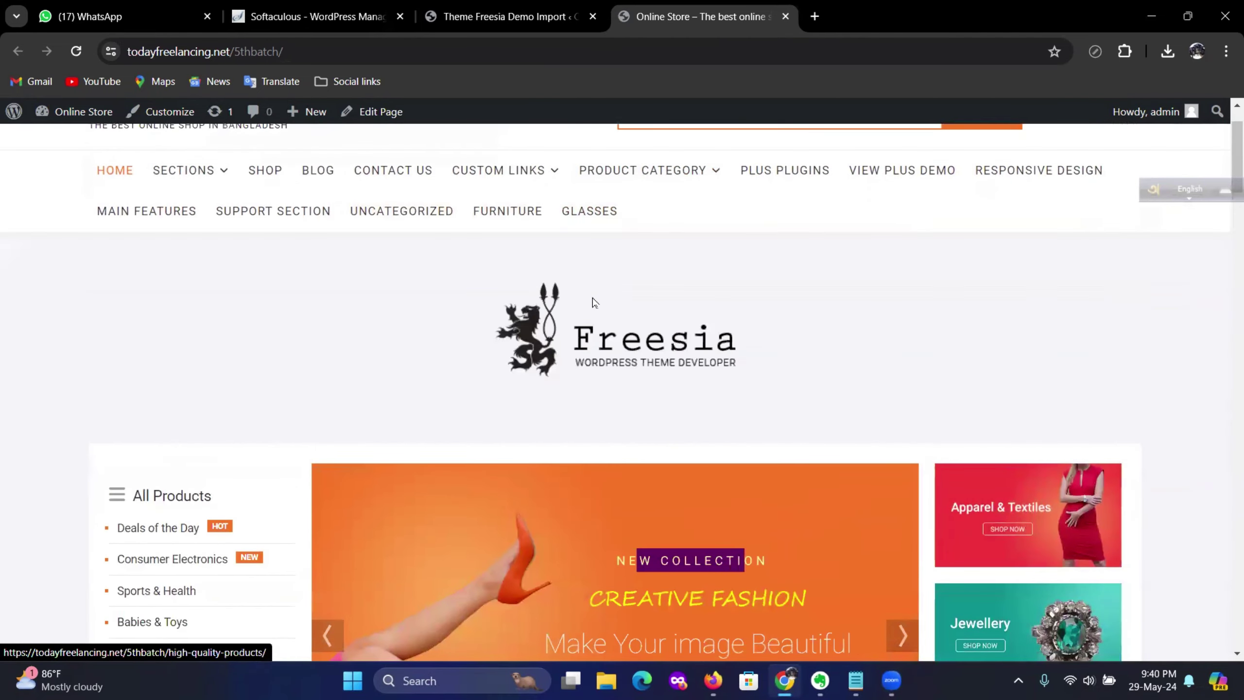
pyautogui.scroll(-7, 593, 296)
pyautogui.scroll(-10, 594, 296)
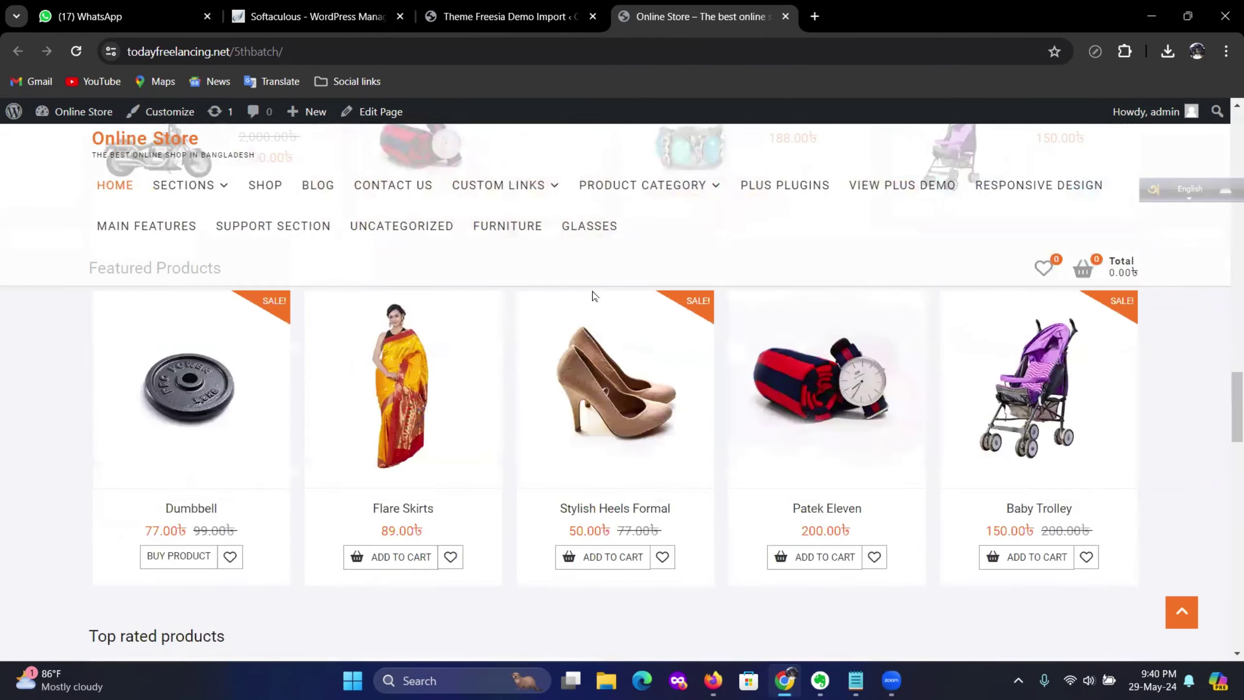
pyautogui.scroll(-10, 593, 299)
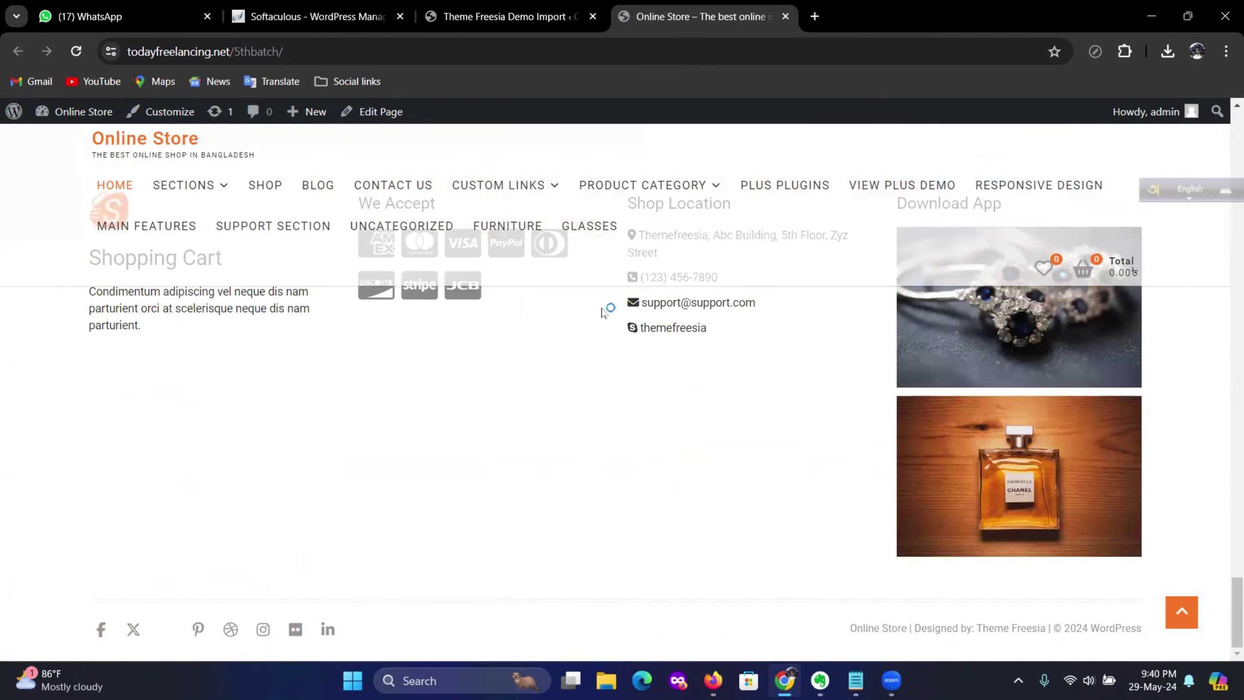
pyautogui.scroll(5, 602, 314)
pyautogui.scroll(2, 601, 314)
pyautogui.scroll(10, 601, 314)
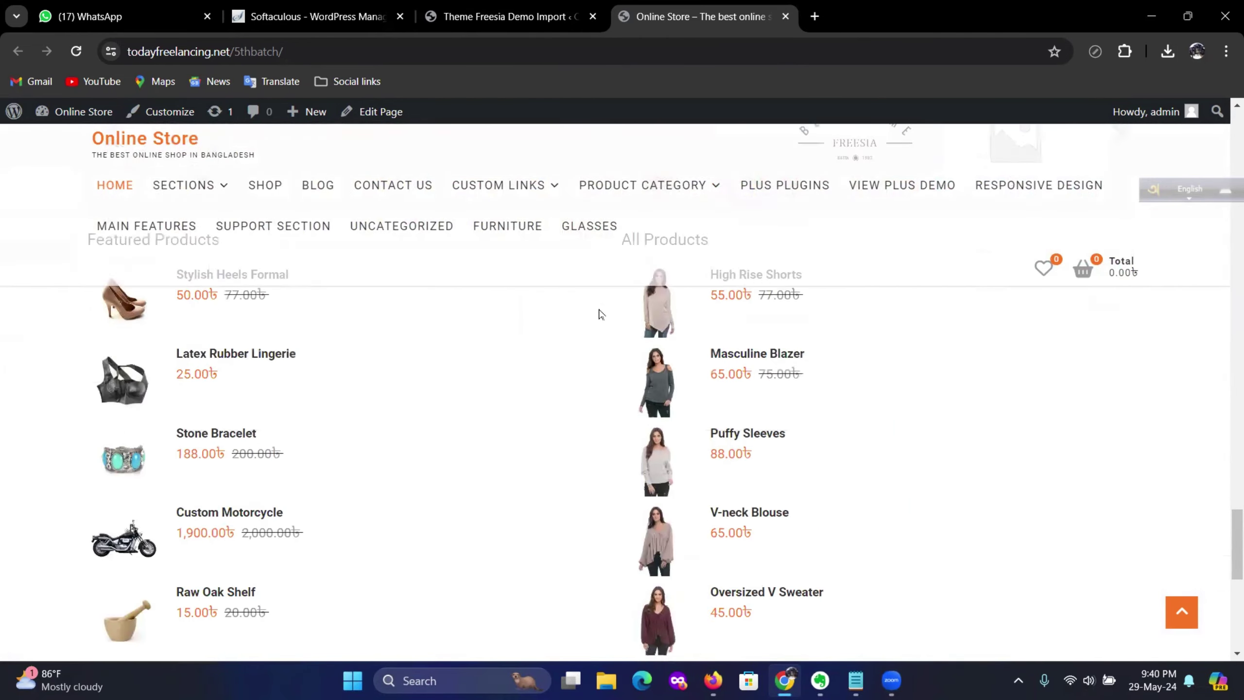
pyautogui.scroll(10, 600, 310)
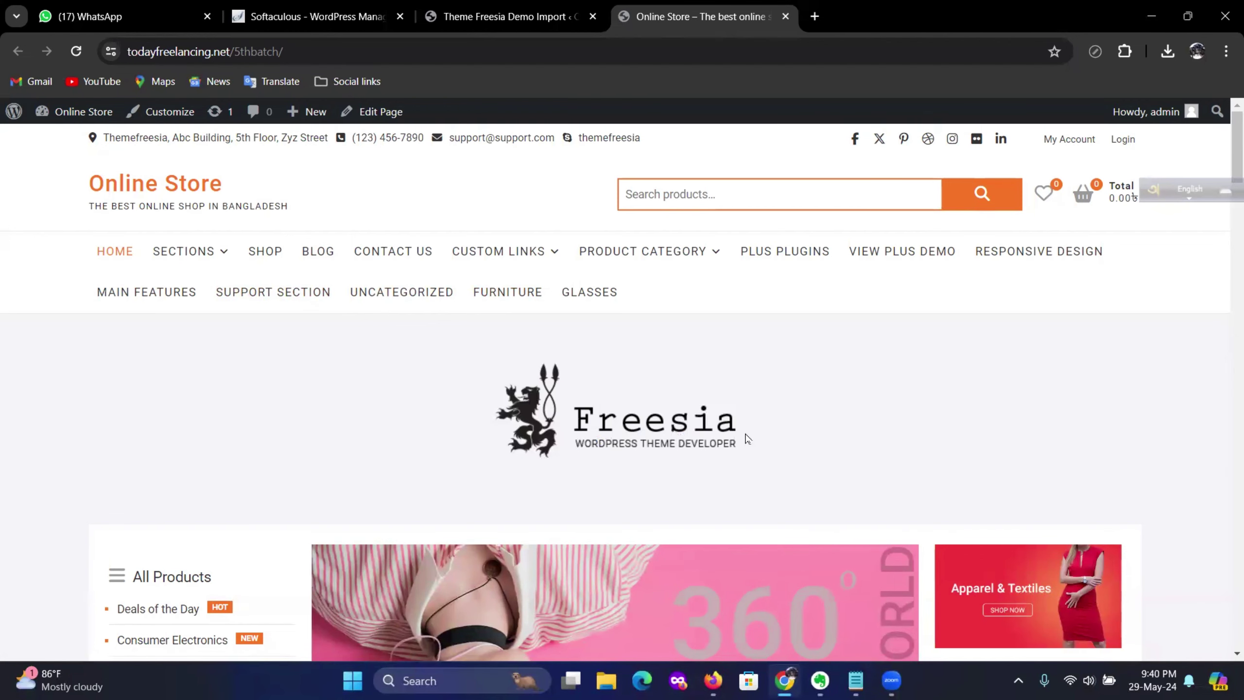
# Examine the home page's header, menu, All Products category list, slider and promotional banners
pyautogui.scroll(-2, 619, 447)
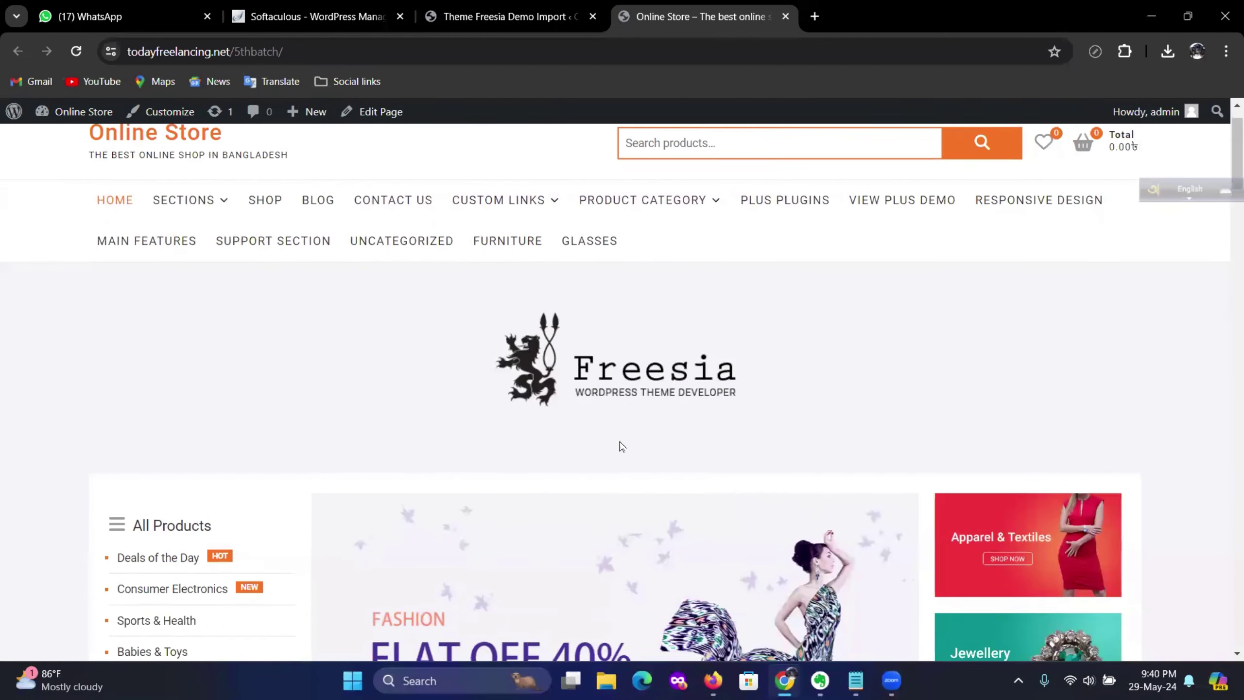
pyautogui.scroll(-10, 607, 407)
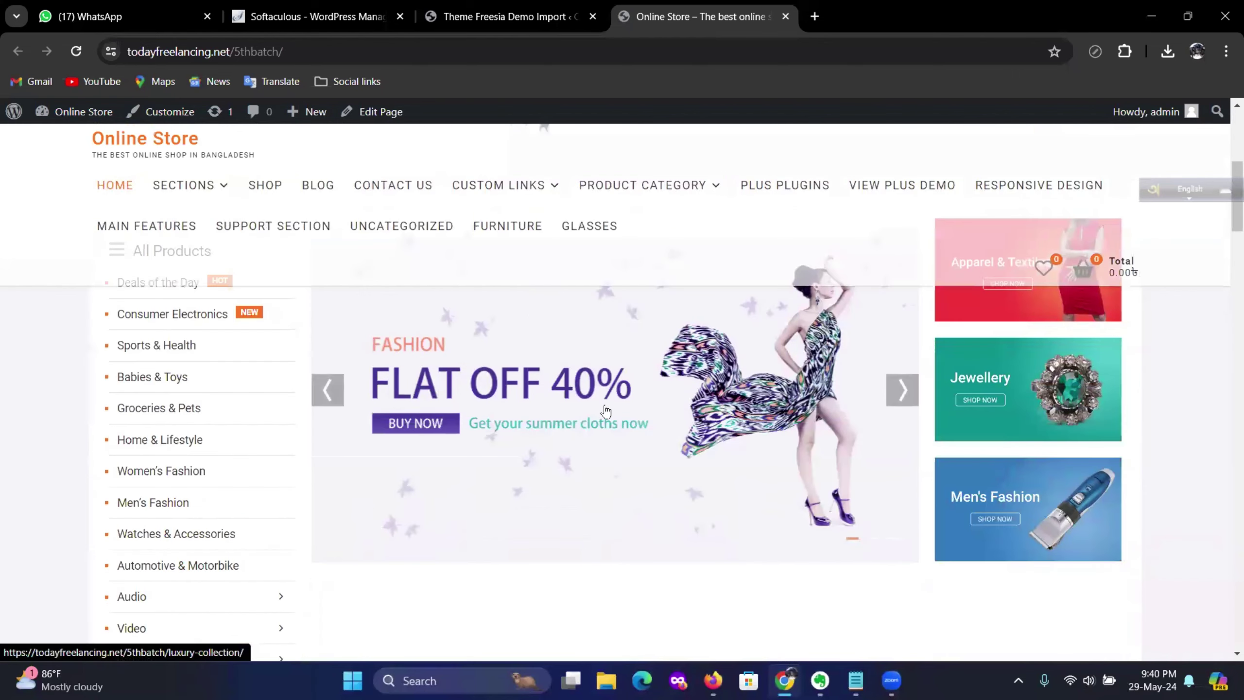
pyautogui.scroll(4, 603, 412)
pyautogui.scroll(10, 601, 414)
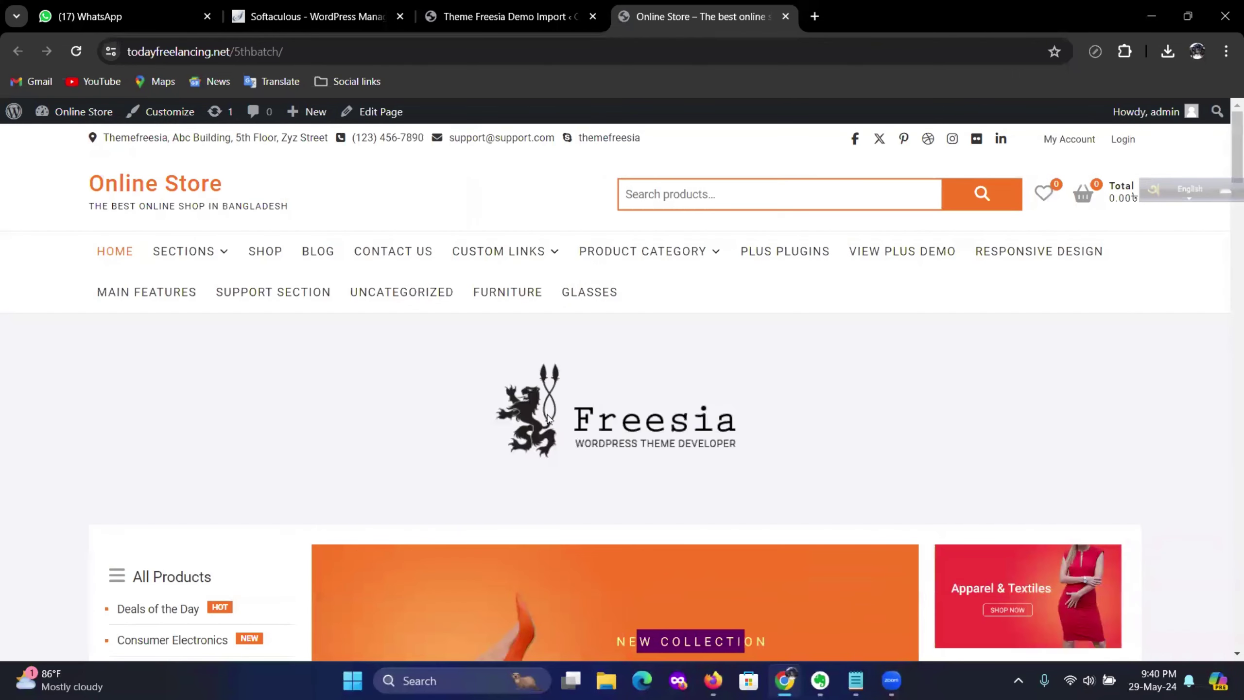
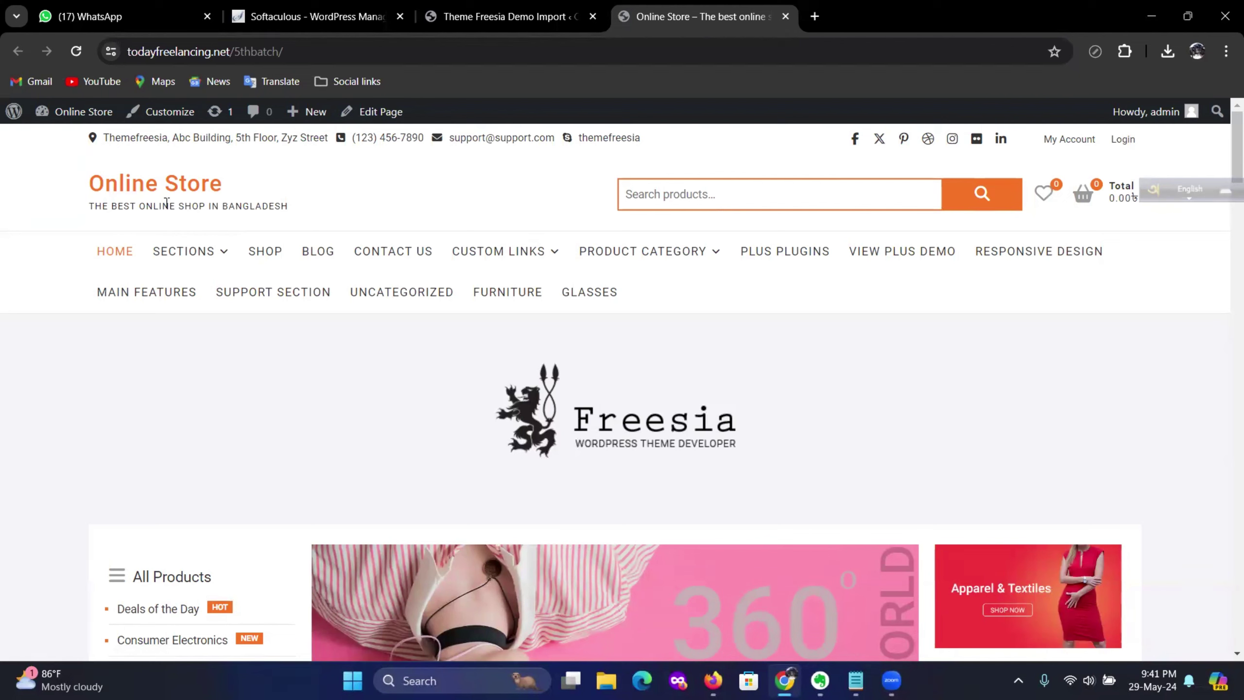
pyautogui.moveTo(1085, 196)
pyautogui.scroll(-3, 586, 418)
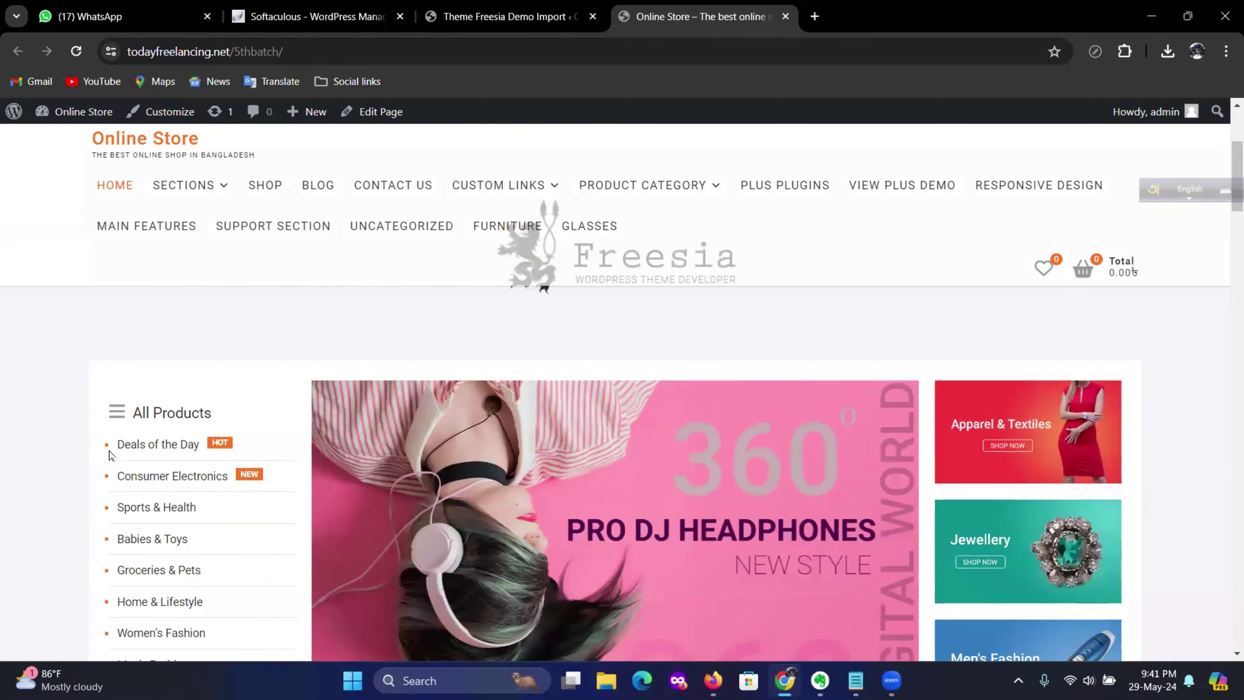
pyautogui.scroll(-3, 106, 453)
pyautogui.scroll(3, 205, 520)
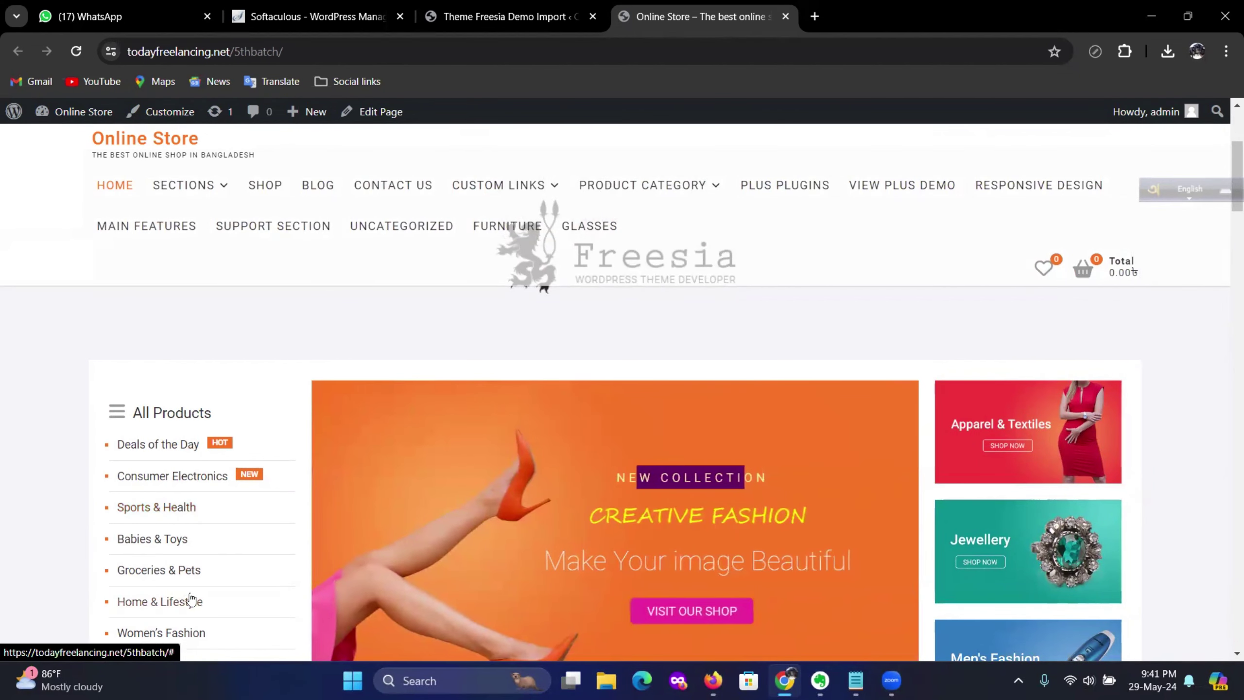
pyautogui.scroll(-1, 557, 464)
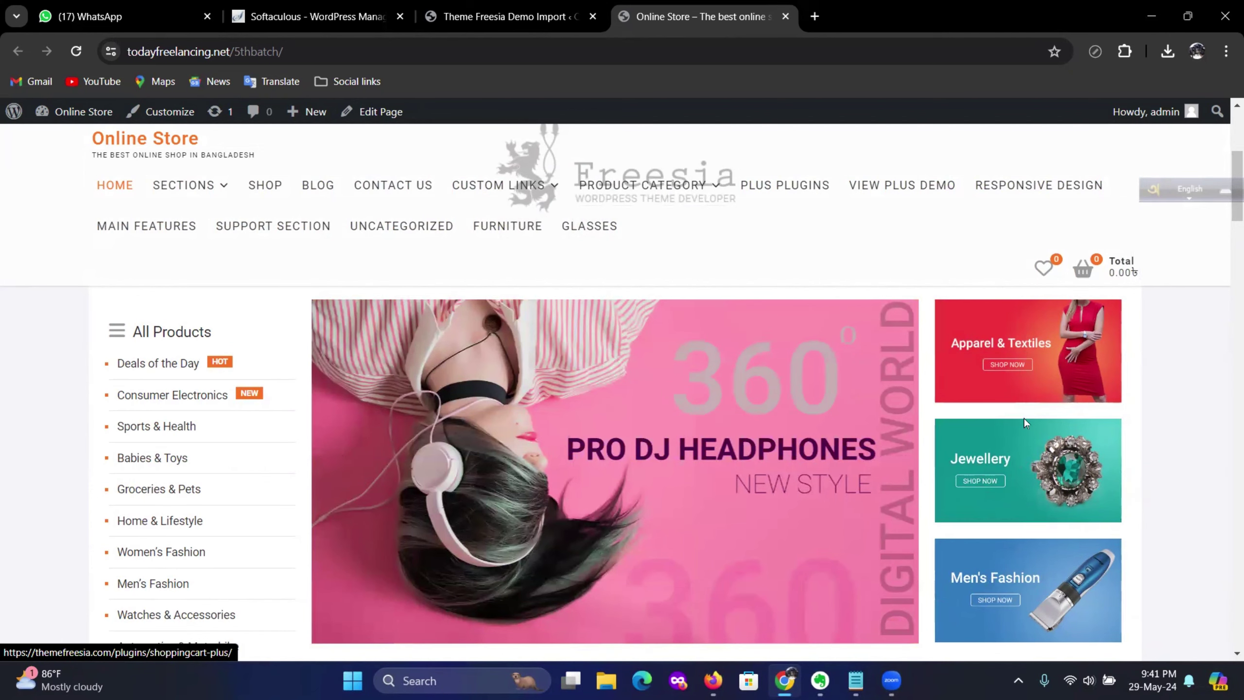
pyautogui.scroll(-2, 1025, 421)
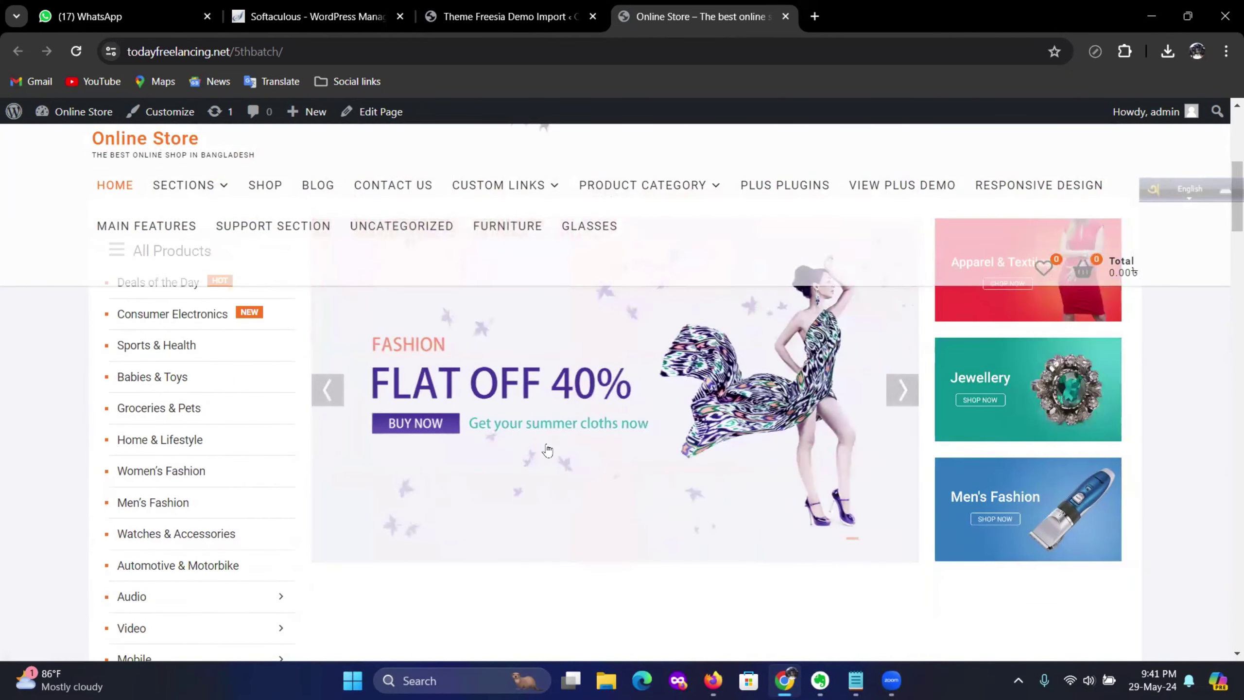
# Review the home page's best selling, top rated, brand, featured and all products sections and the footer, and return to the page start
pyautogui.scroll(-15, 548, 451)
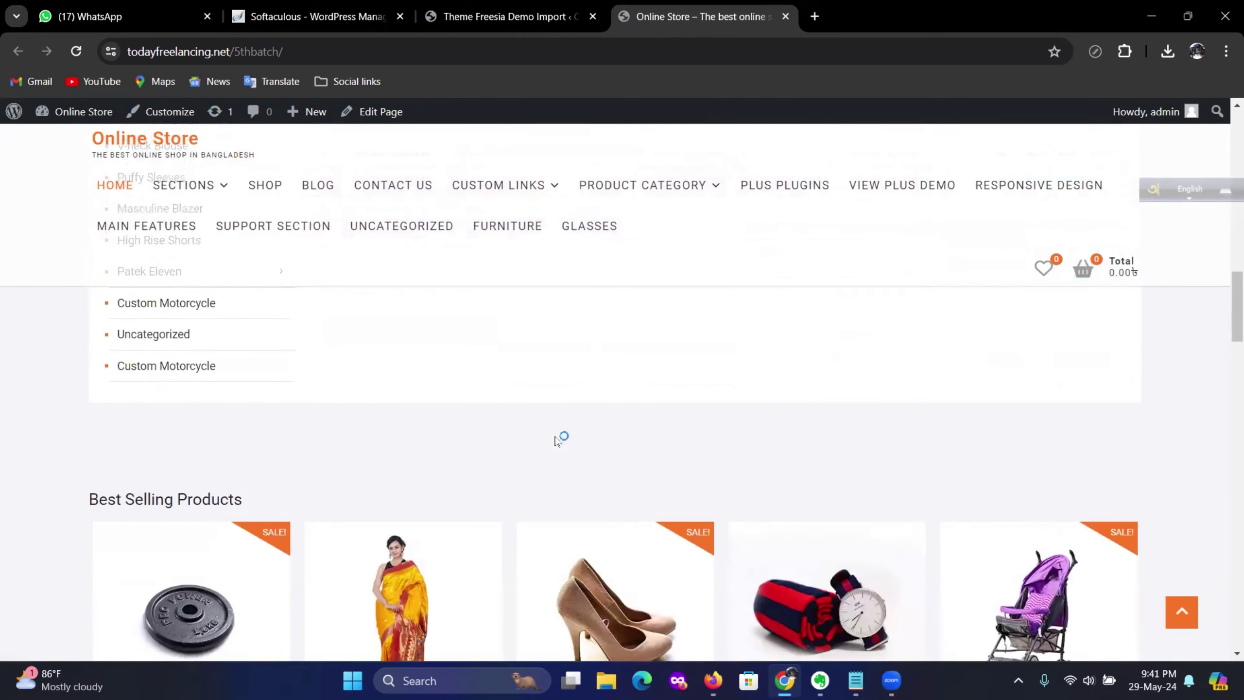
pyautogui.scroll(-4, 558, 440)
pyautogui.scroll(-5, 744, 442)
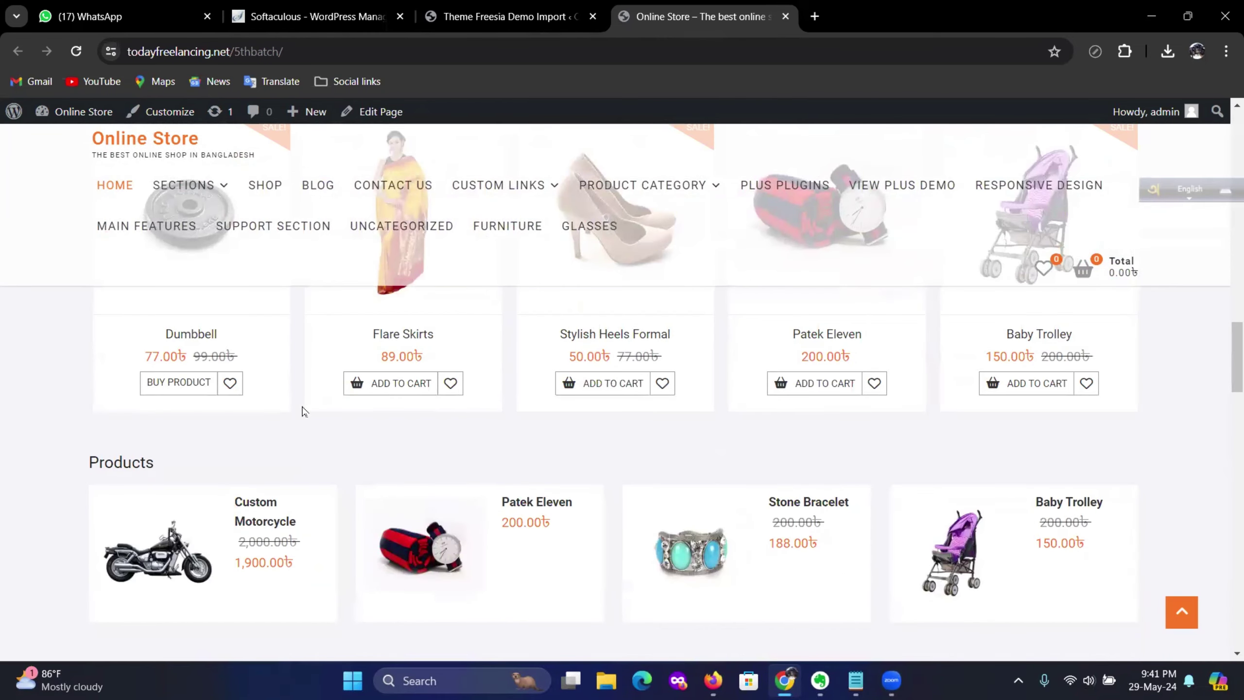
pyautogui.scroll(6, 302, 411)
pyautogui.scroll(-12, 294, 422)
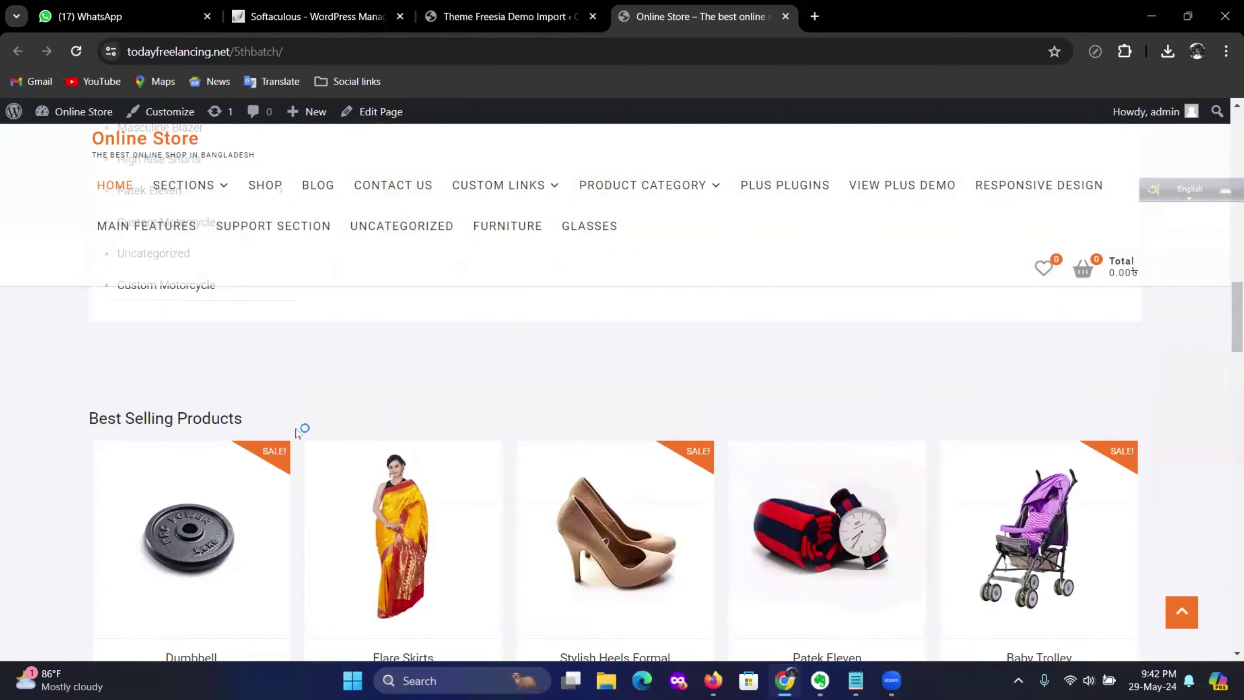
pyautogui.scroll(-16, 437, 416)
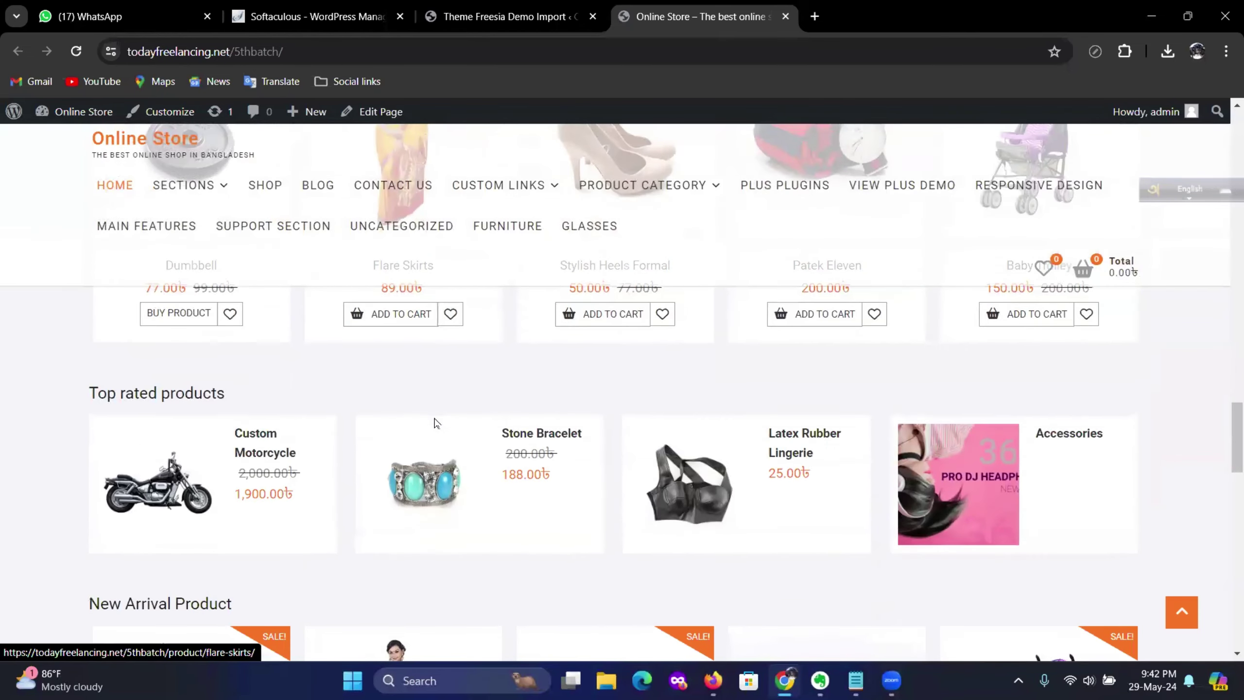
pyautogui.scroll(3, 447, 424)
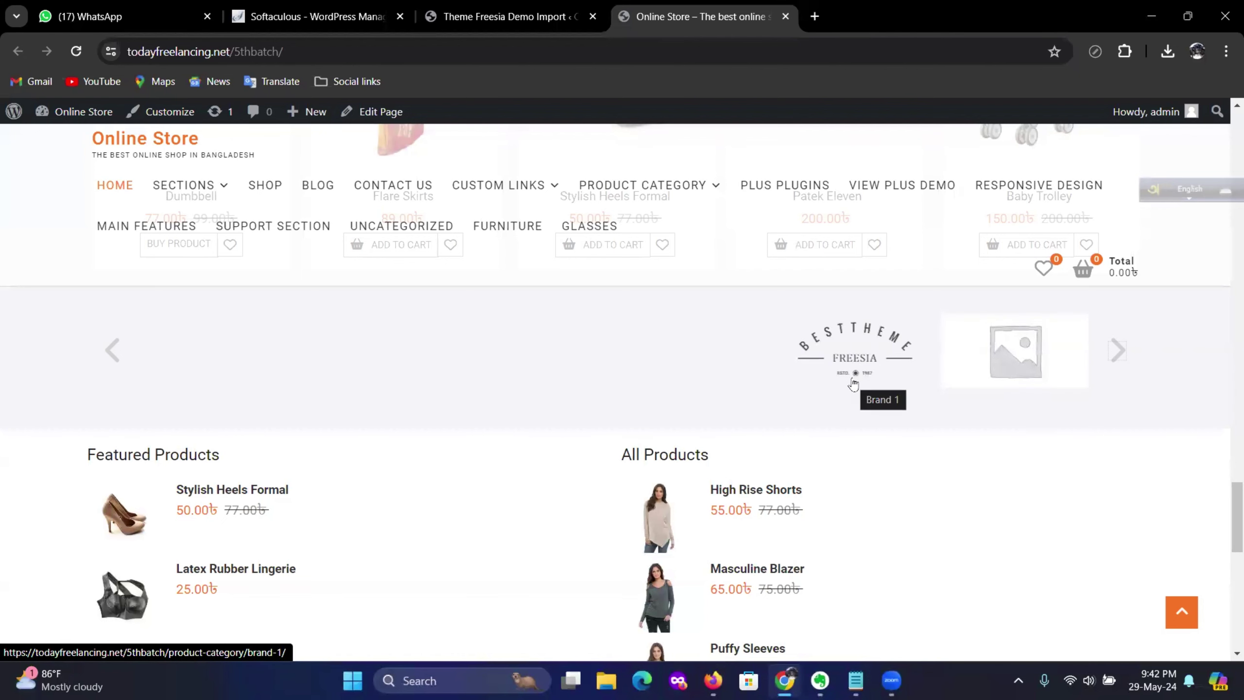
pyautogui.scroll(-3, 376, 427)
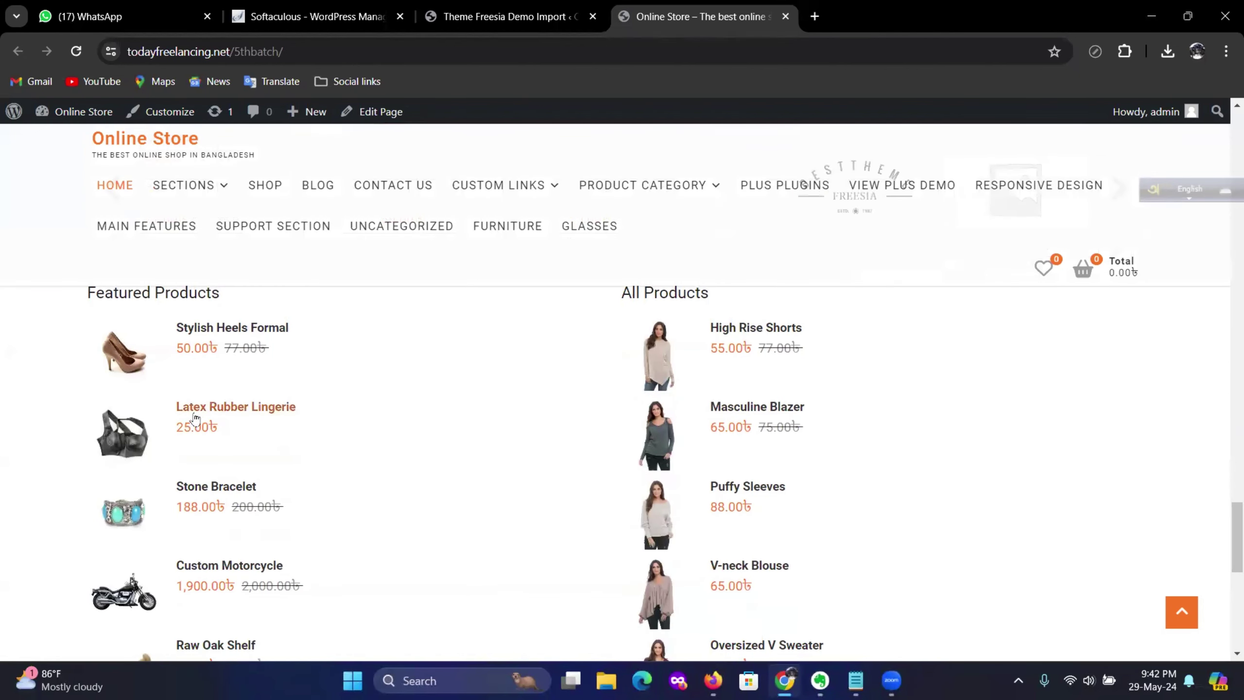
pyautogui.scroll(-4, 235, 411)
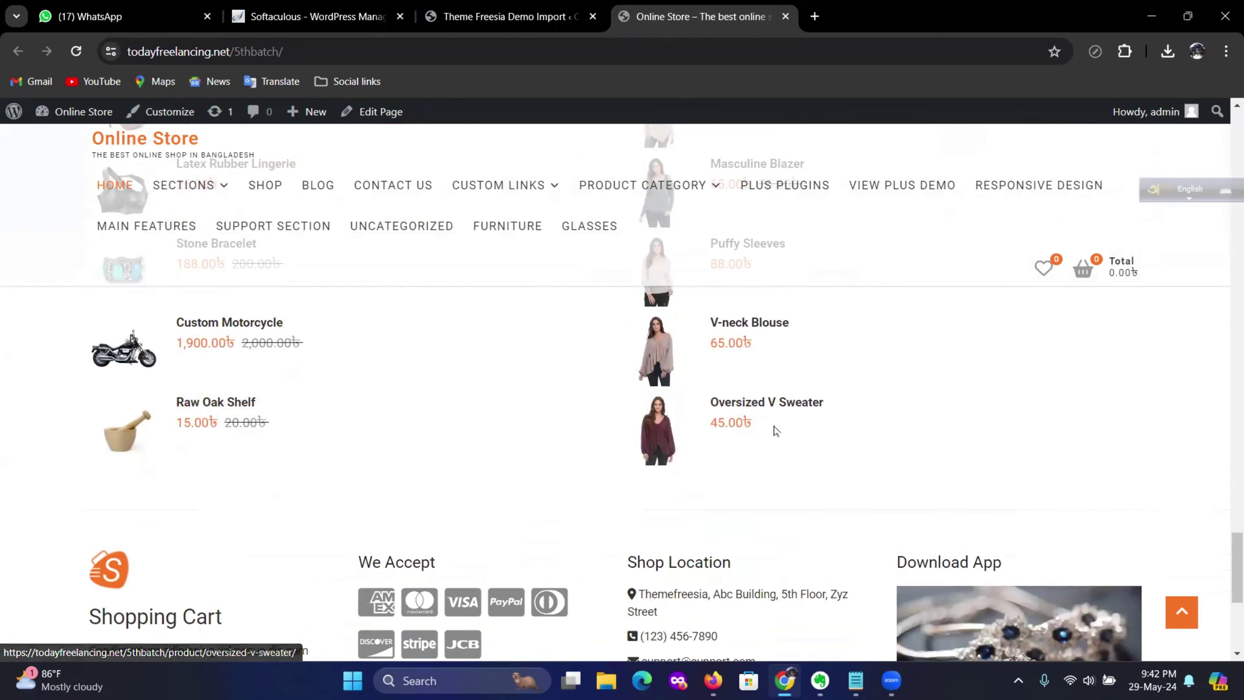
pyautogui.scroll(-4, 136, 467)
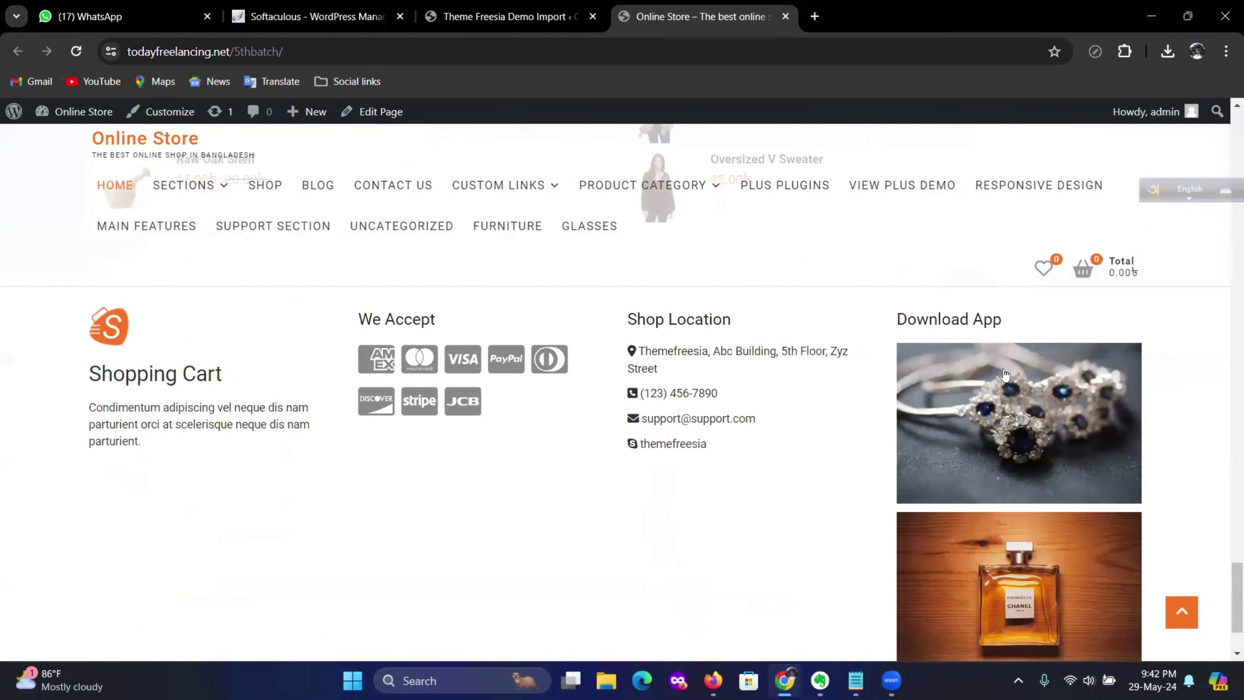
pyautogui.scroll(-2, 713, 374)
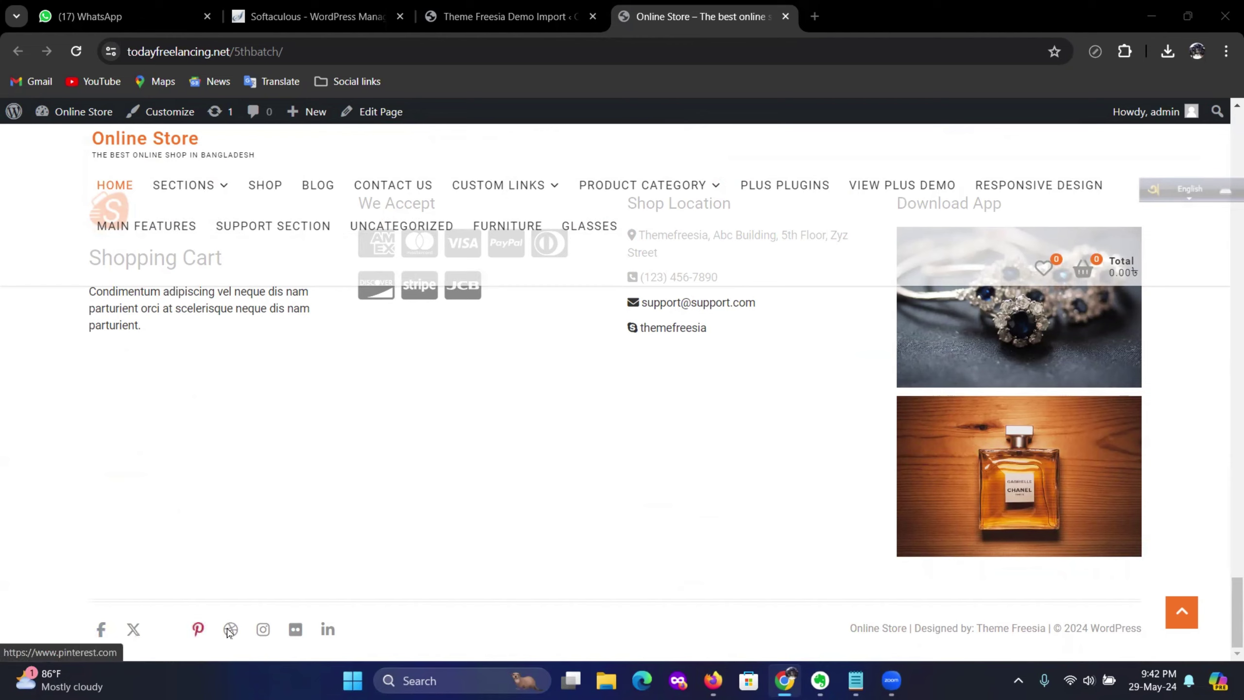
pyautogui.click(1180, 619)
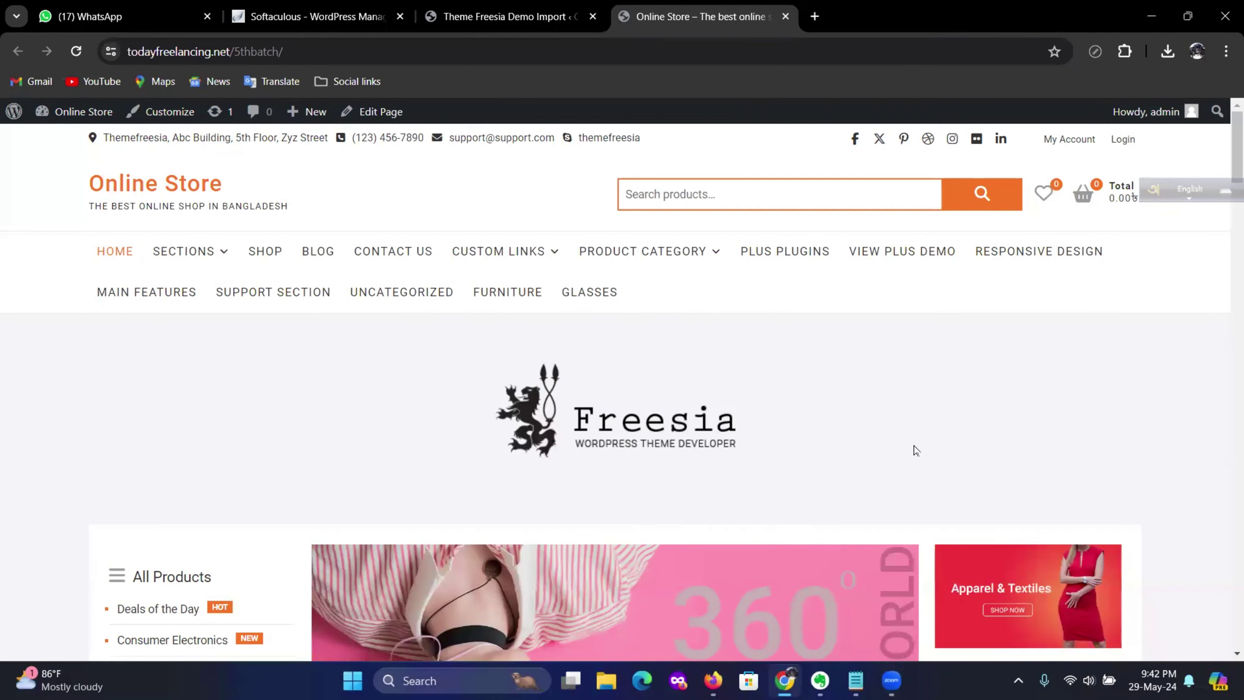
# View the store's Shop page and the Sections submenu, and return to the home page
pyautogui.scroll(-6, 1109, 517)
pyautogui.scroll(6, 614, 525)
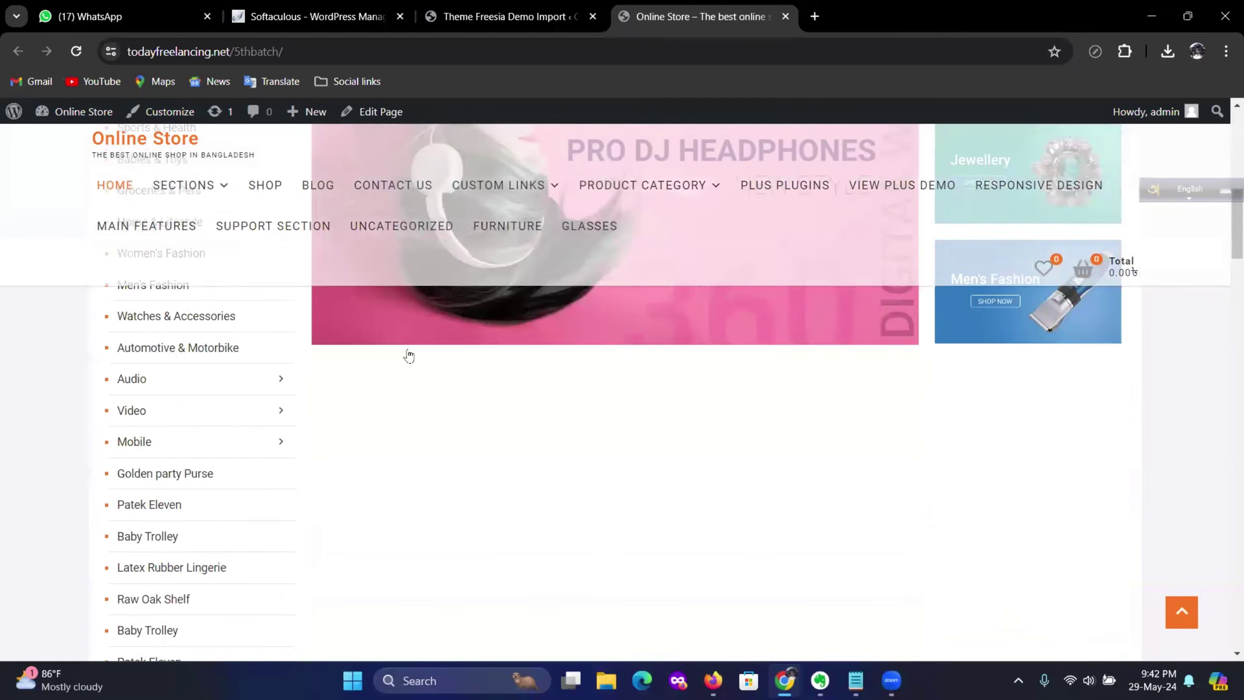
pyautogui.click(270, 250)
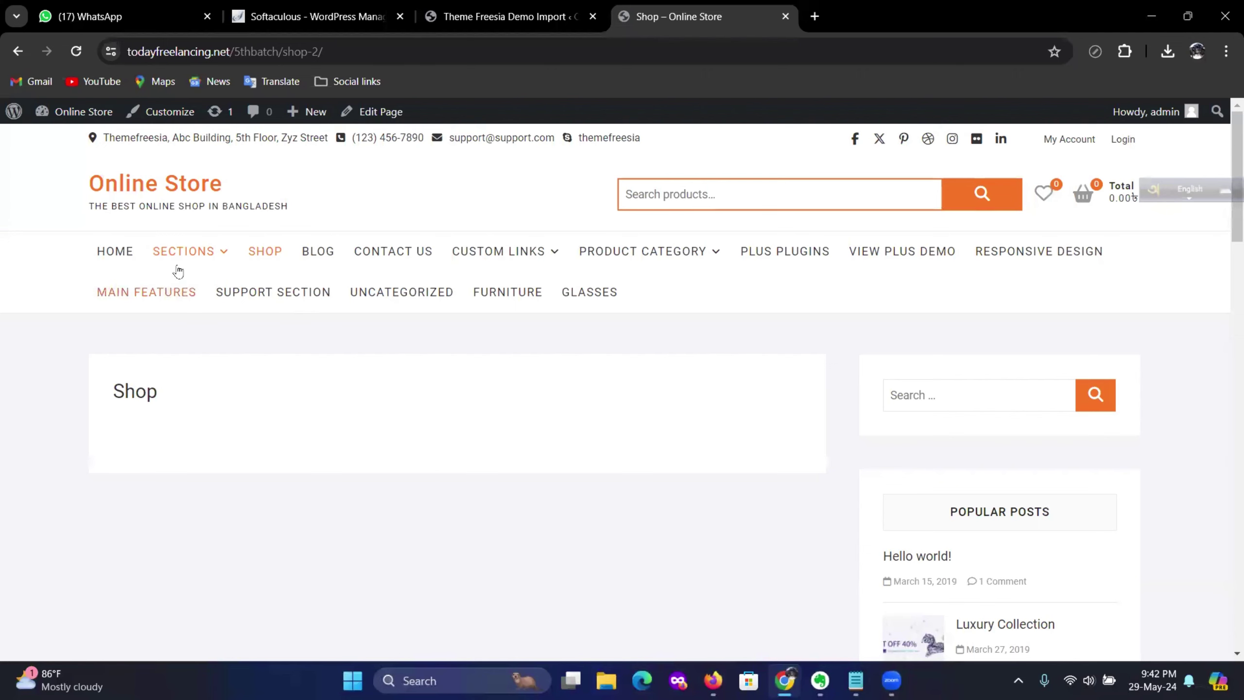
pyautogui.moveTo(203, 260)
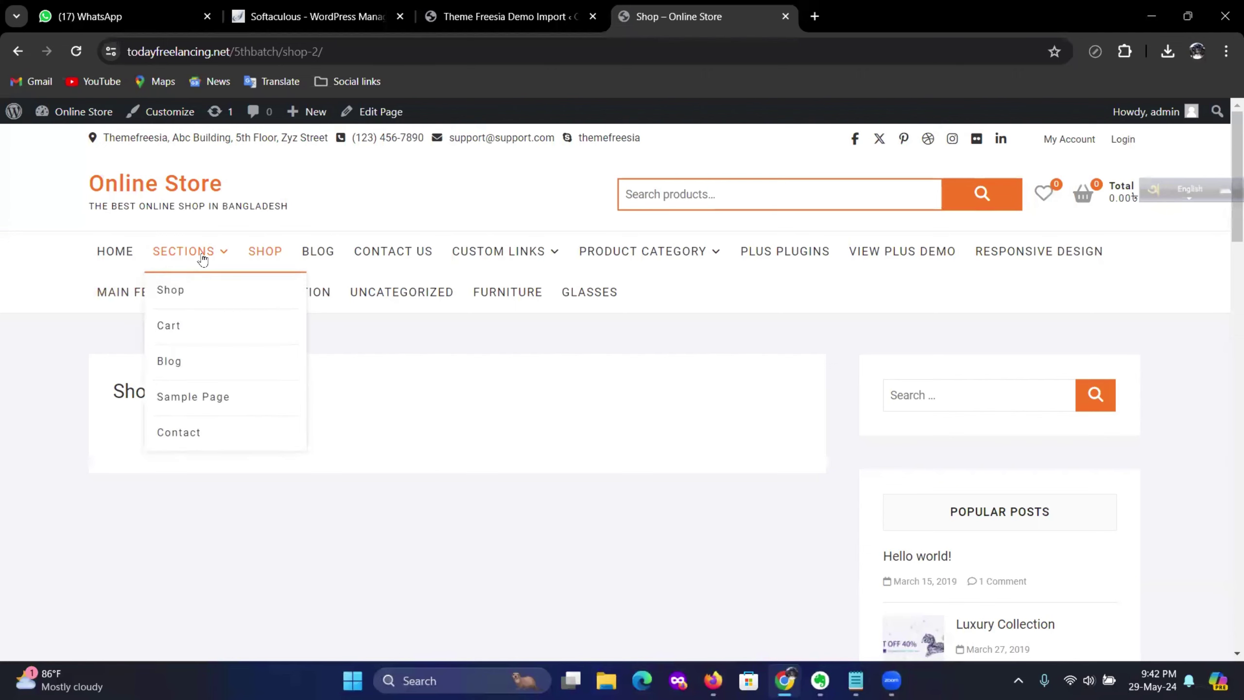
pyautogui.click(251, 357)
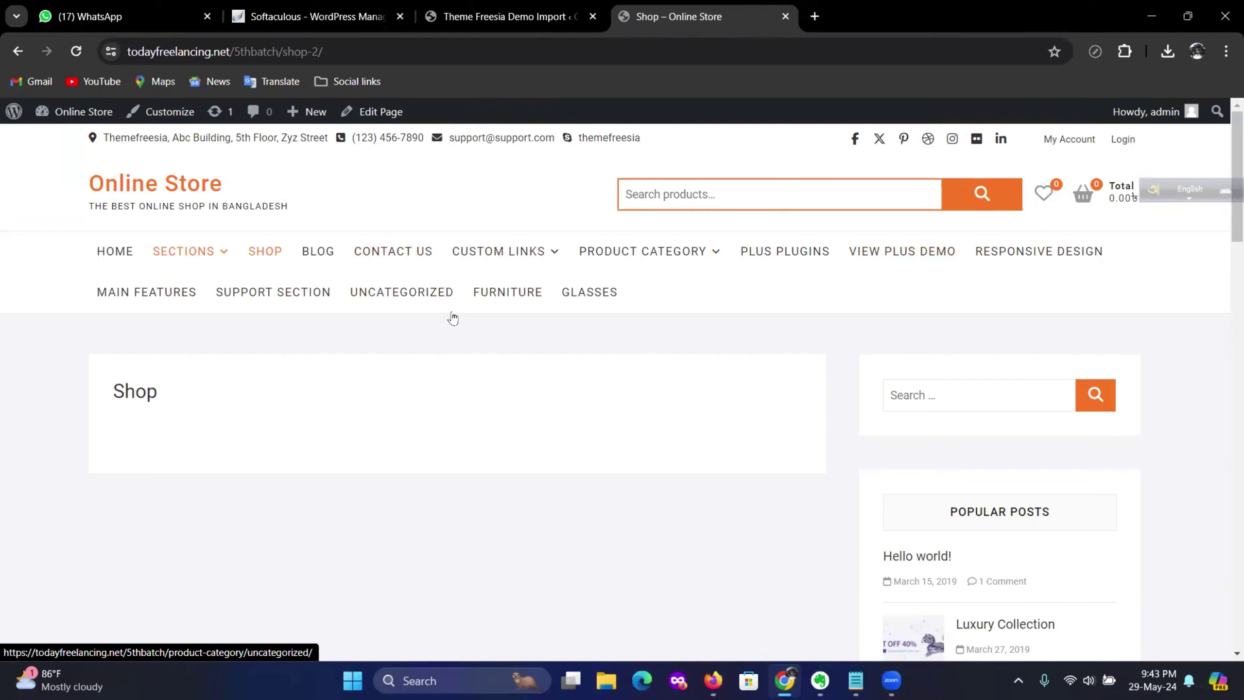
pyautogui.click(178, 188)
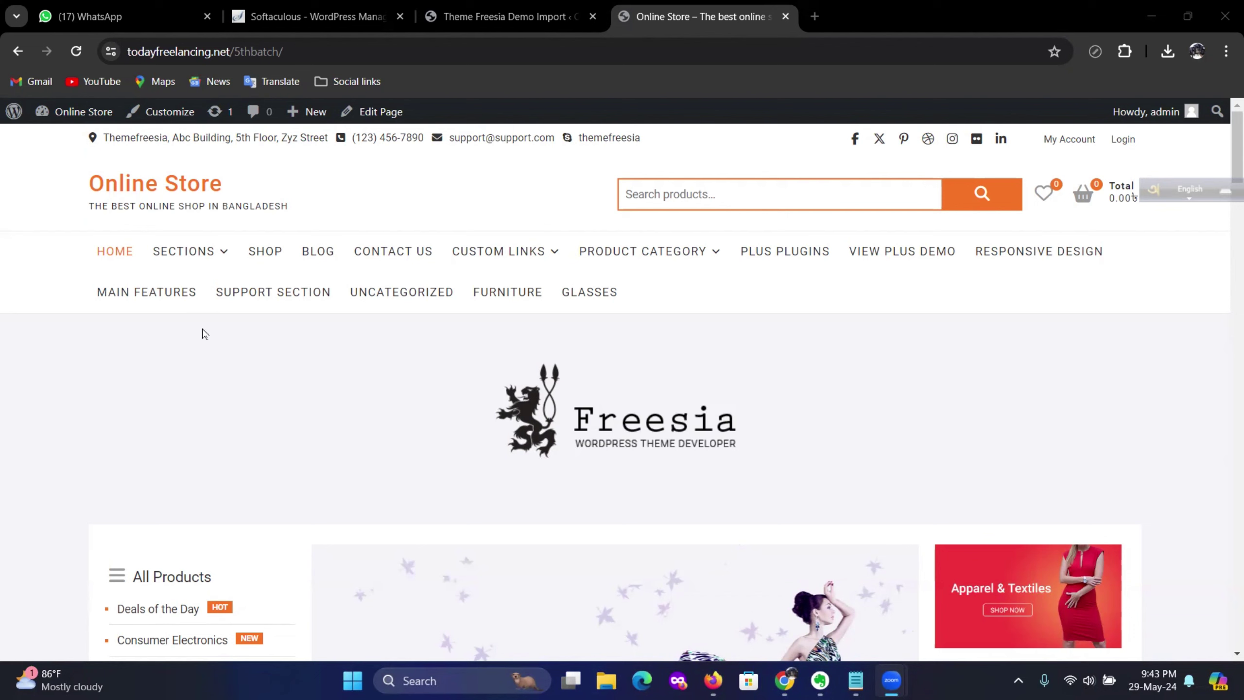
pyautogui.click(169, 191)
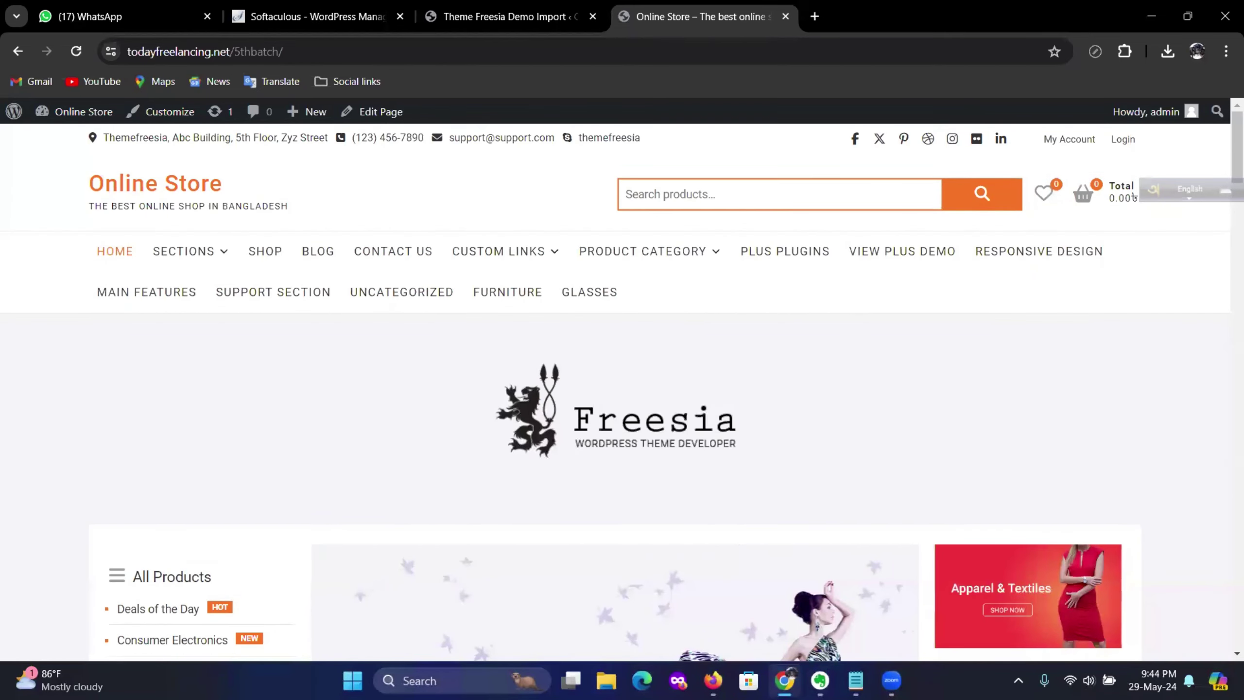
# Check the Class#4 topics in the Evernote course note and open the WooCommerce settings in the store's admin area
pyautogui.click(820, 680)
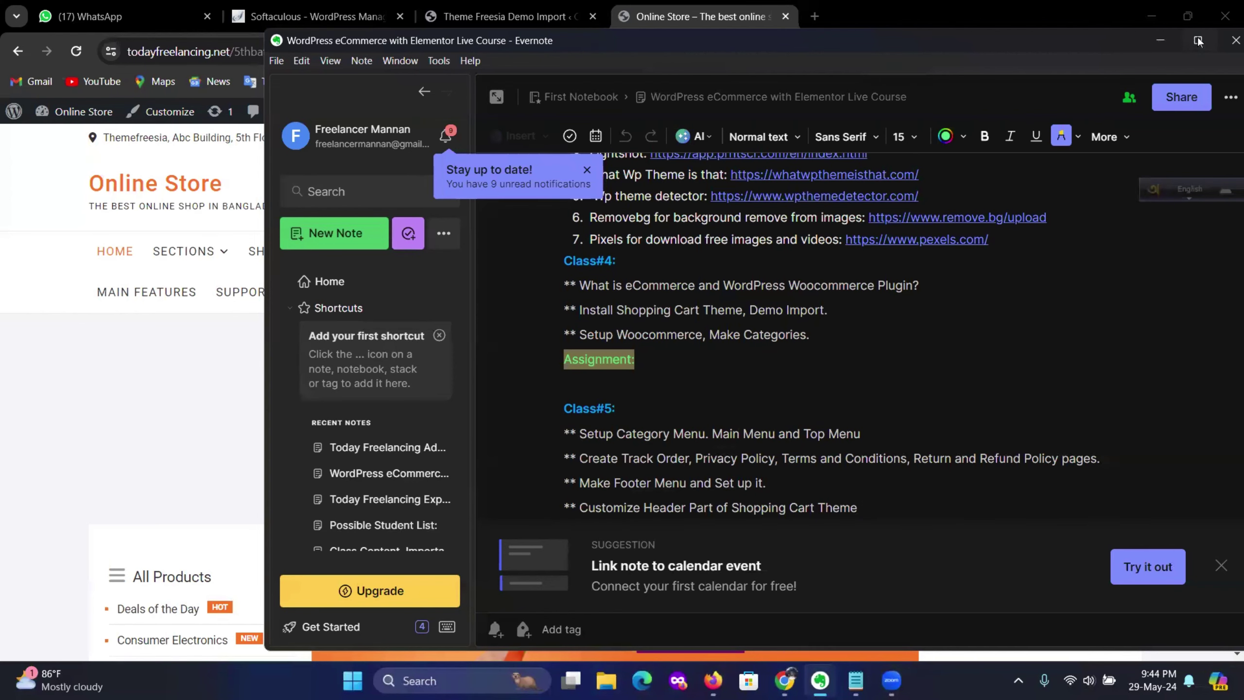
pyautogui.click(1161, 43)
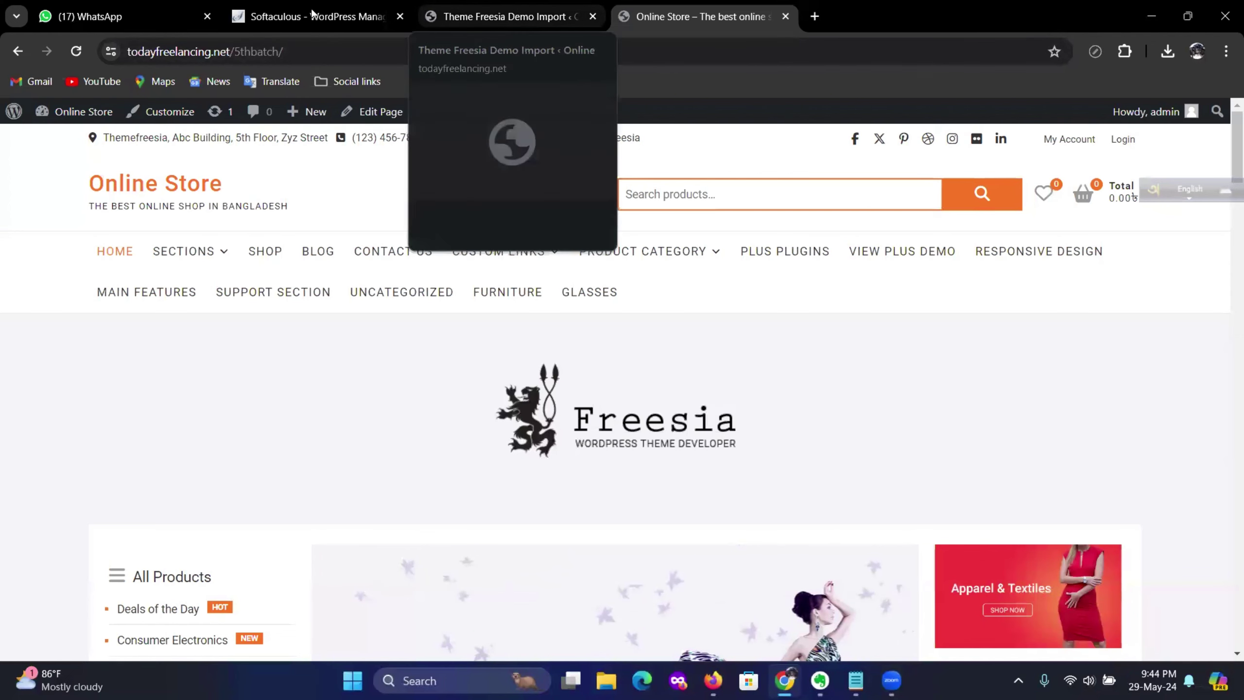
pyautogui.click(490, 16)
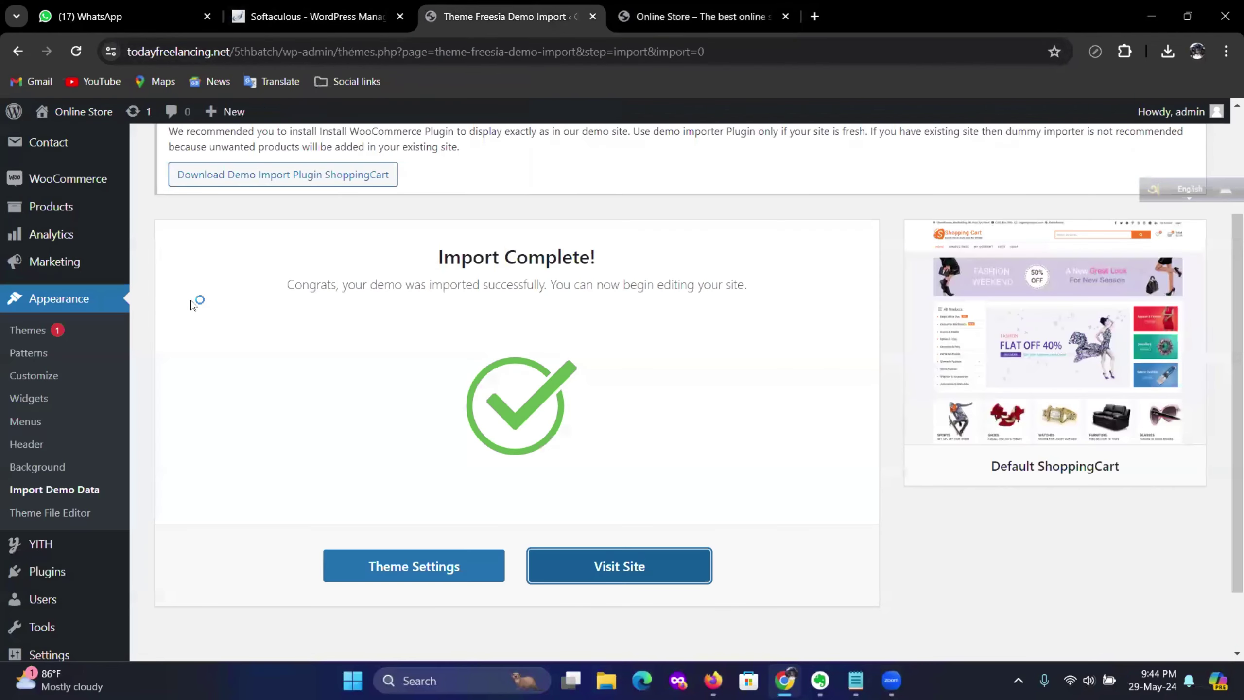
pyautogui.scroll(2, 123, 328)
pyautogui.moveTo(91, 265)
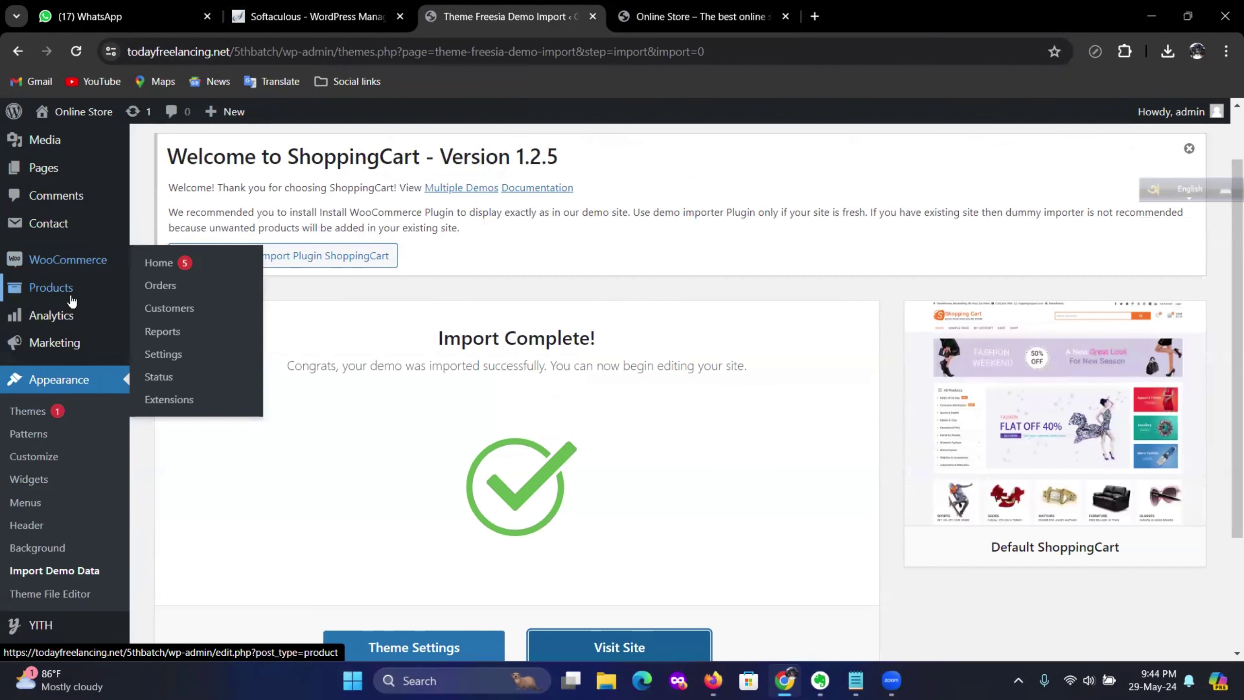
pyautogui.moveTo(64, 293)
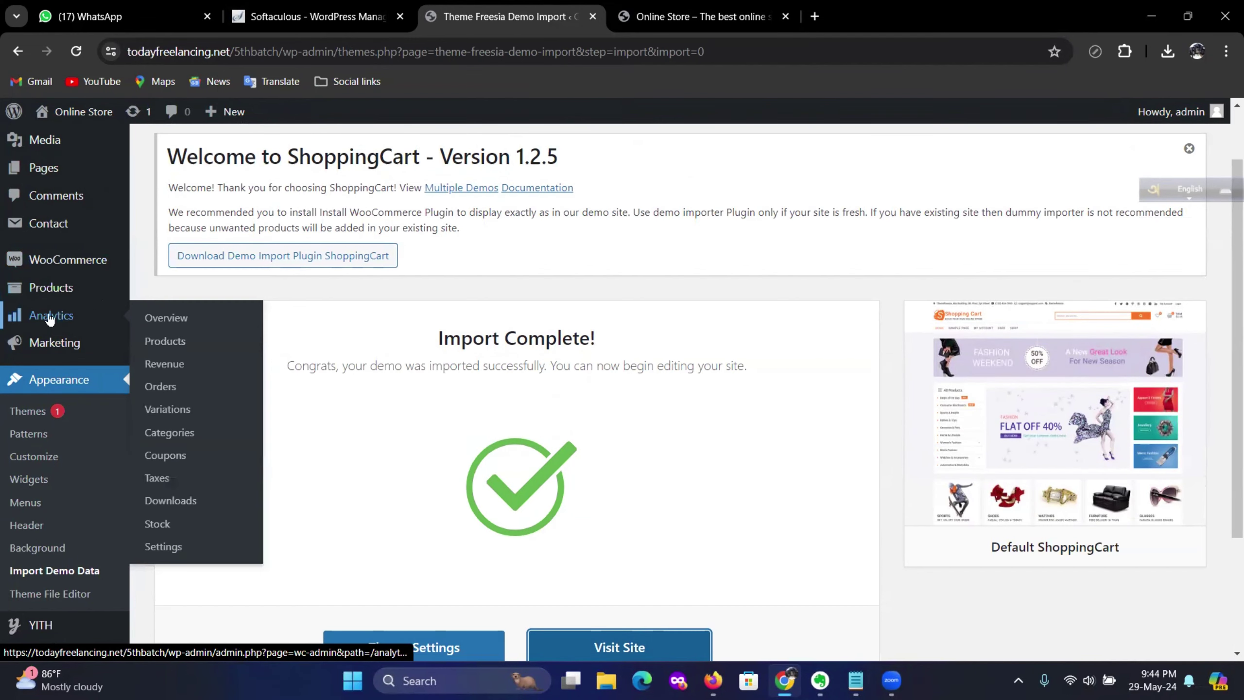
pyautogui.moveTo(107, 344)
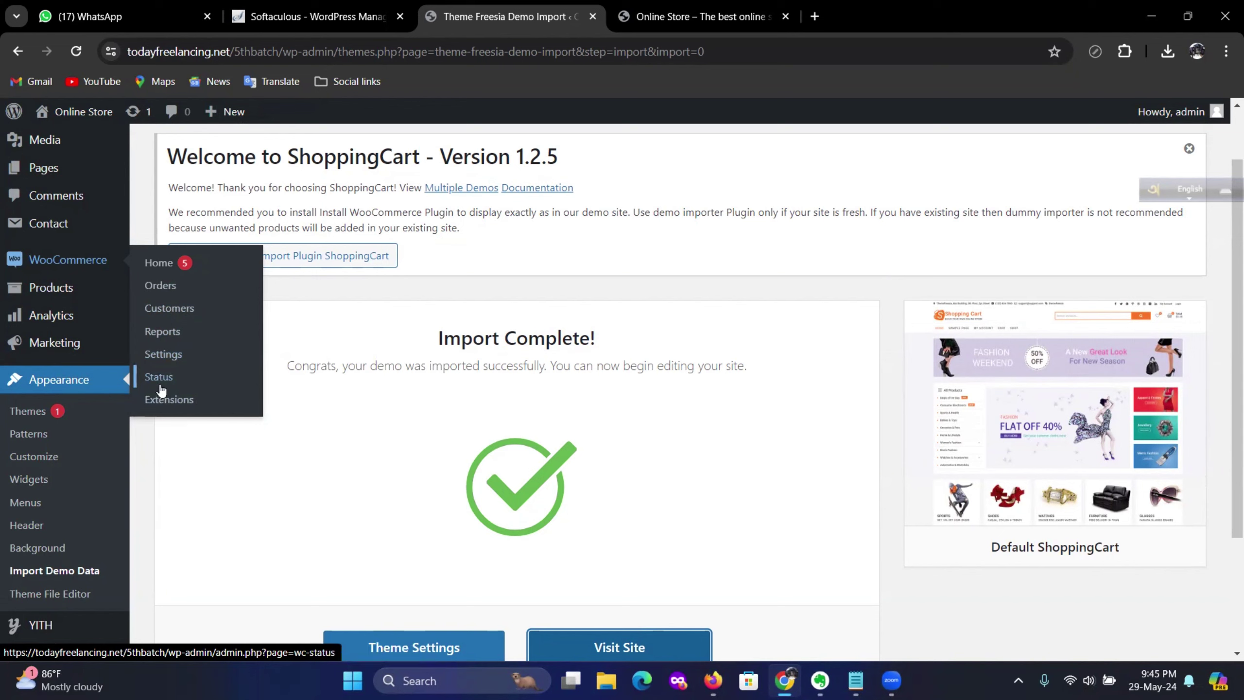
pyautogui.click(163, 354)
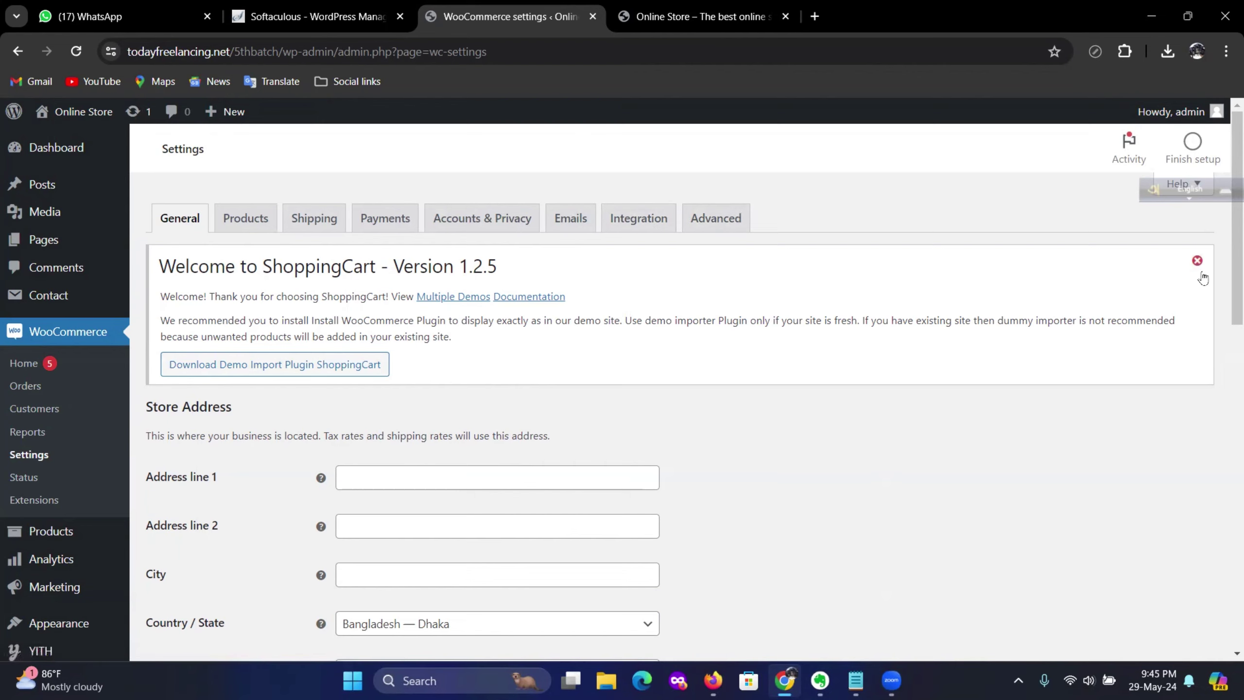
# Dismiss the ShoppingCart welcome notice and return to the General WooCommerce settings
pyautogui.click(1197, 260)
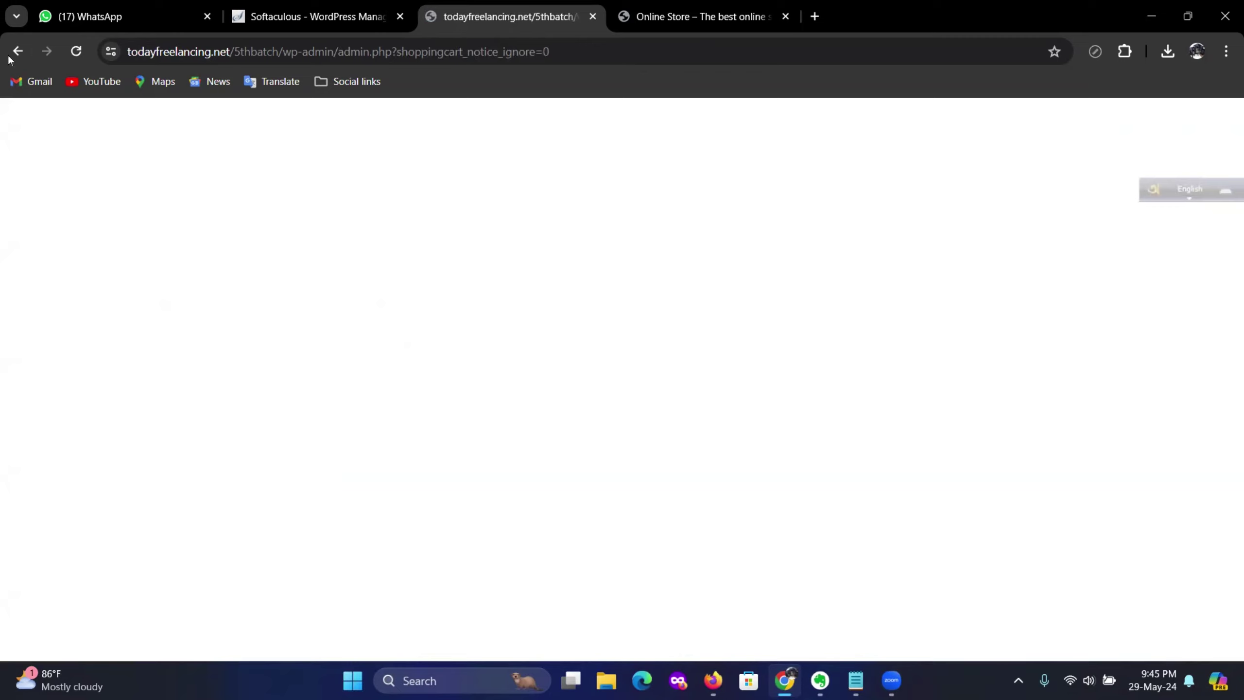
pyautogui.click(84, 53)
pyautogui.click(20, 57)
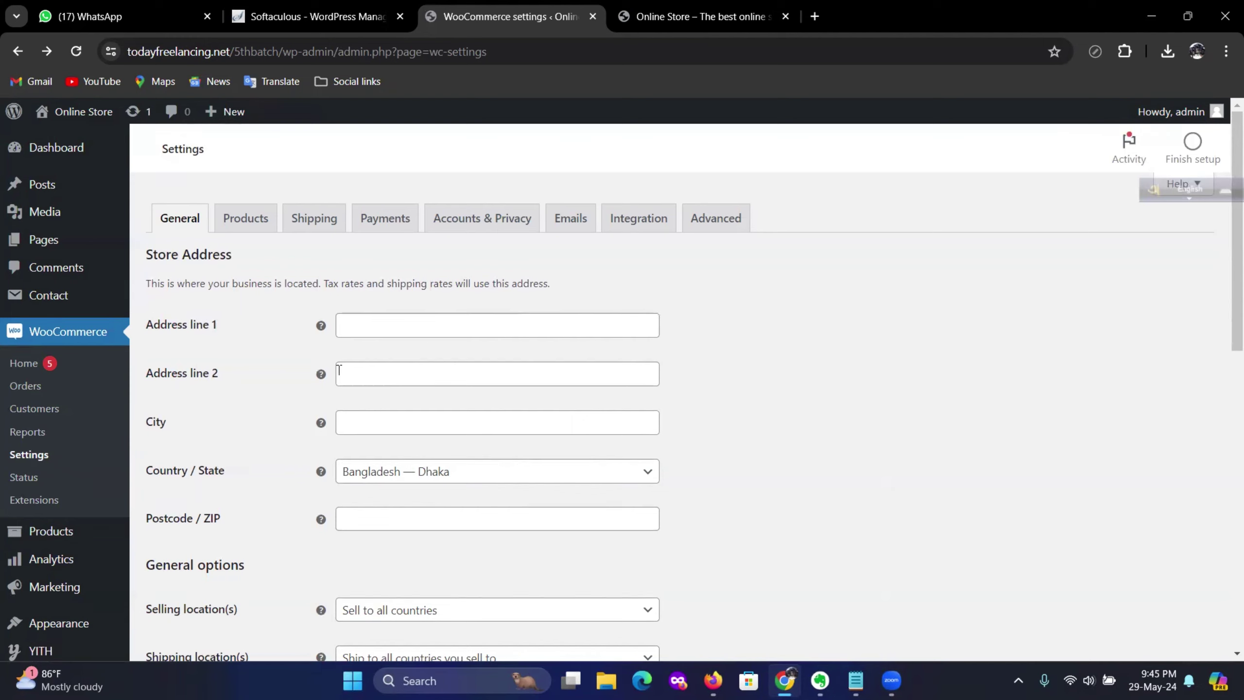
# Fill in the store address with the first address line, the city and the postcode
pyautogui.click(360, 325)
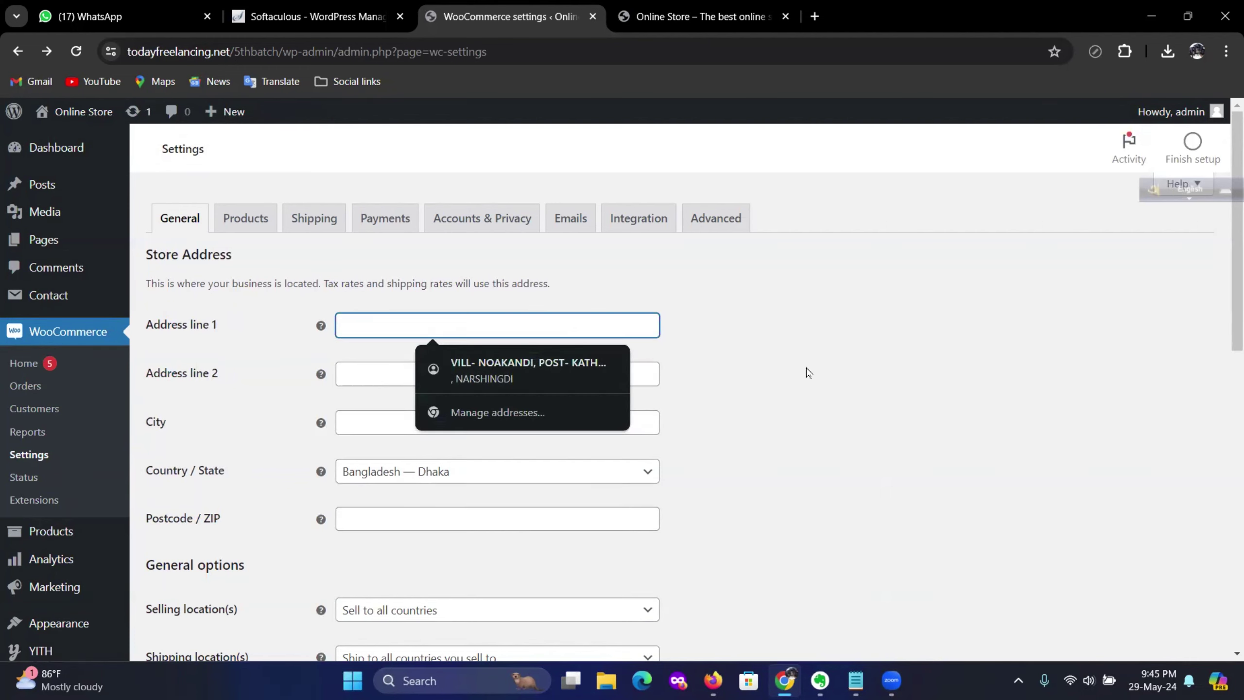
pyautogui.write('Mirpur')
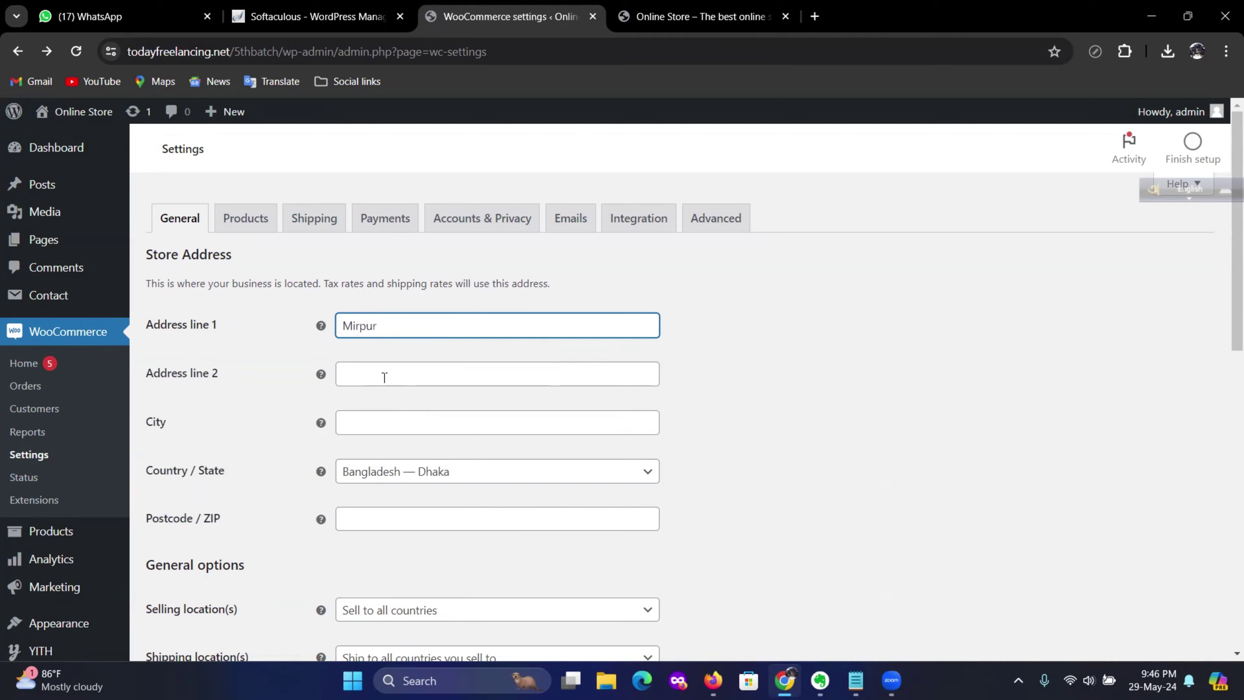
pyautogui.click(378, 414)
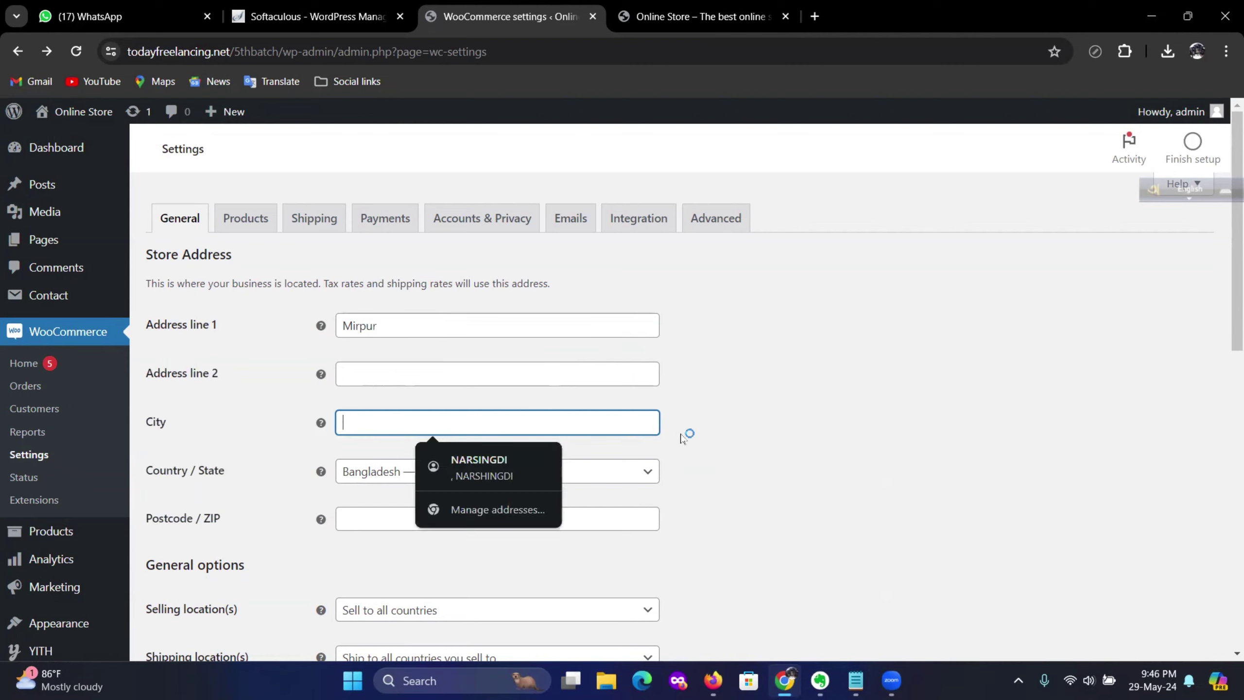
pyautogui.write('Dhaka')
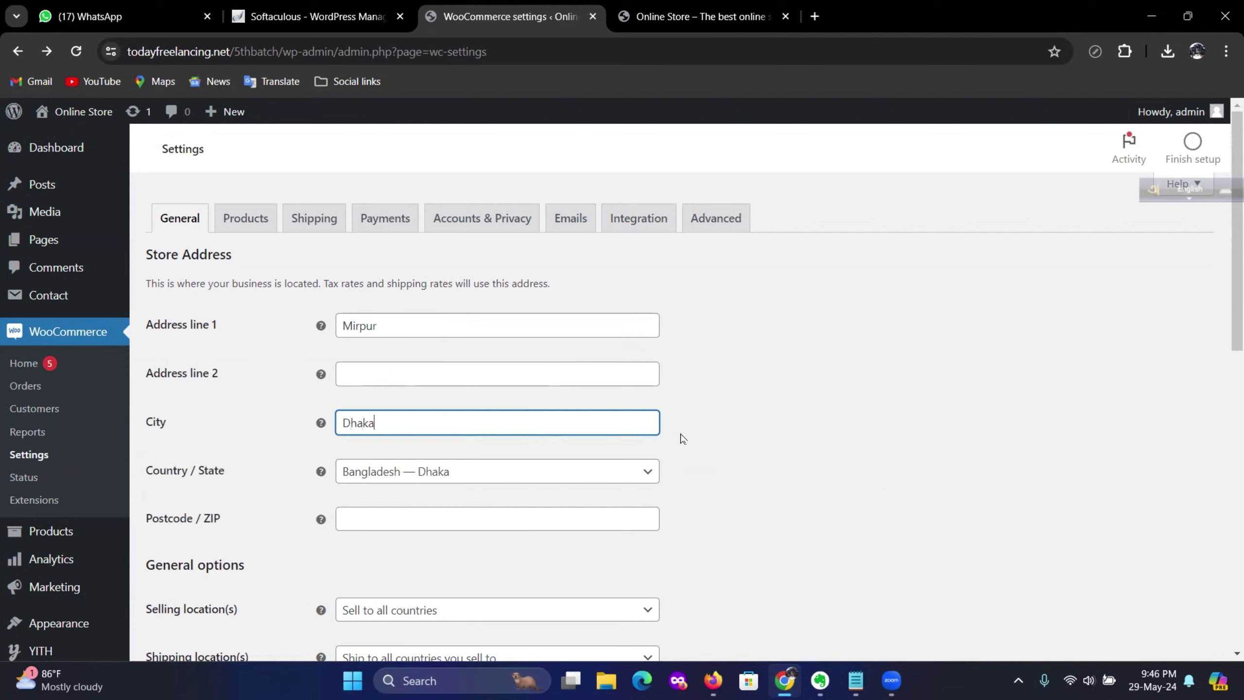
pyautogui.click(385, 514)
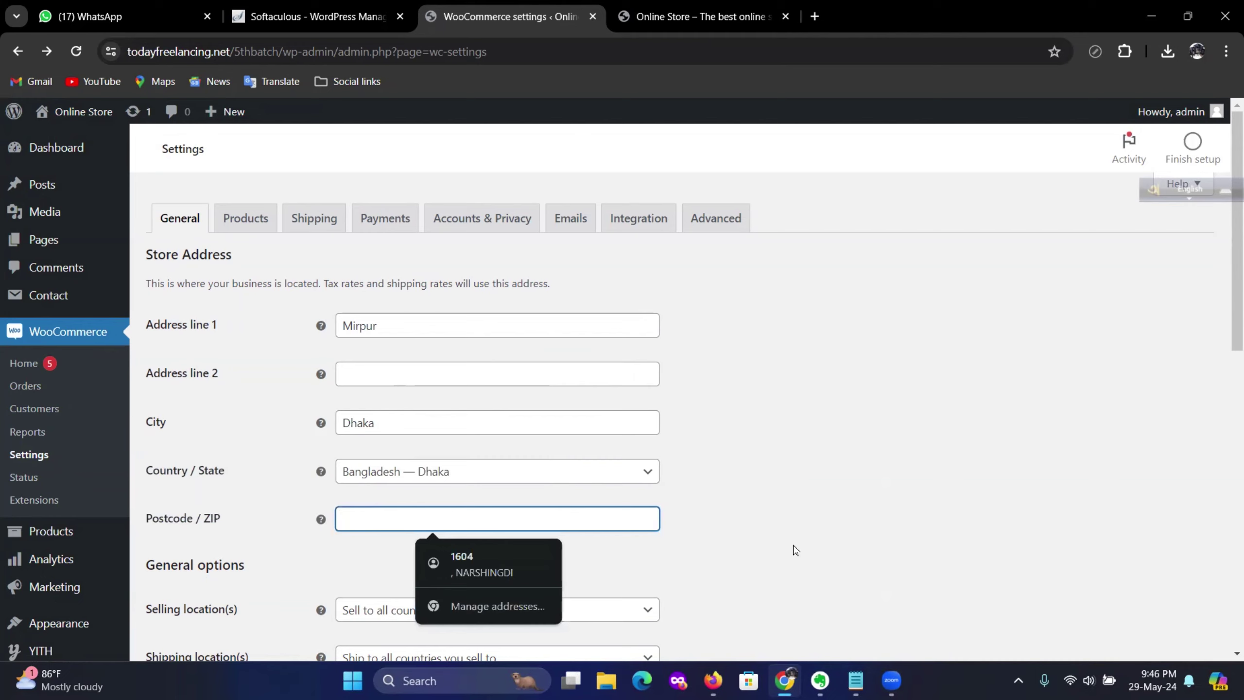
pyautogui.write('1')
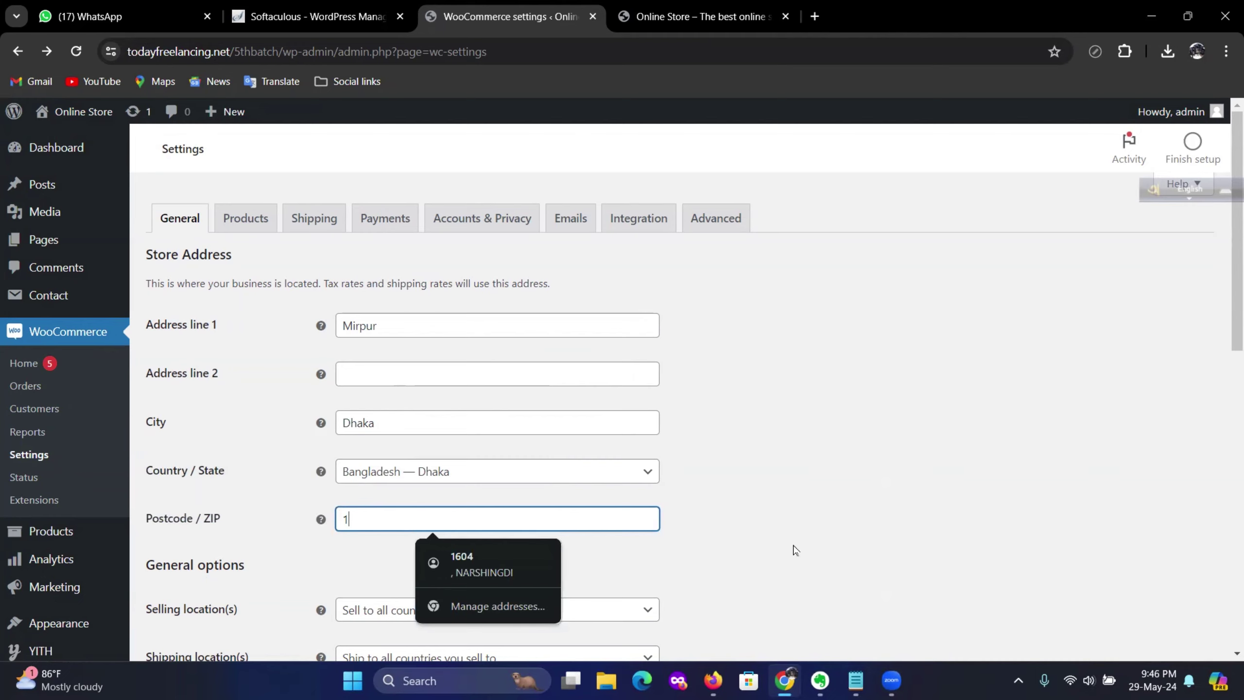
pyautogui.write('200')
pyautogui.click(814, 538)
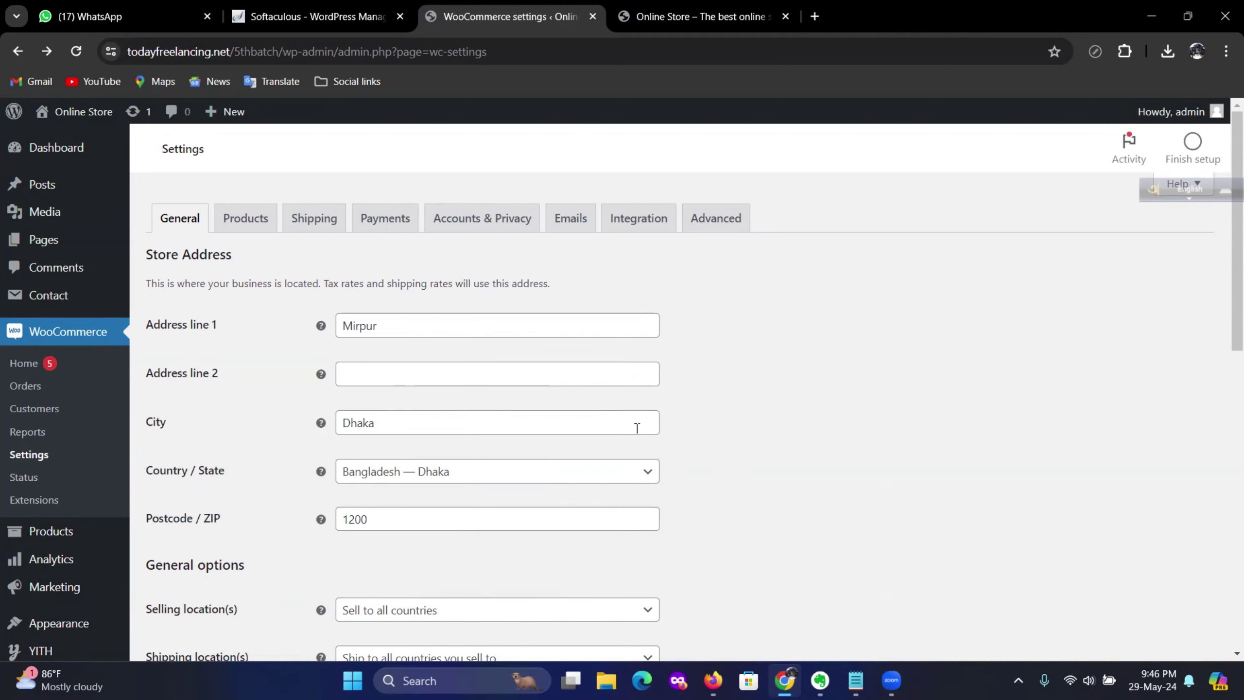
# Set the store's selling locations to Sell to specific countries
pyautogui.scroll(-3, 636, 428)
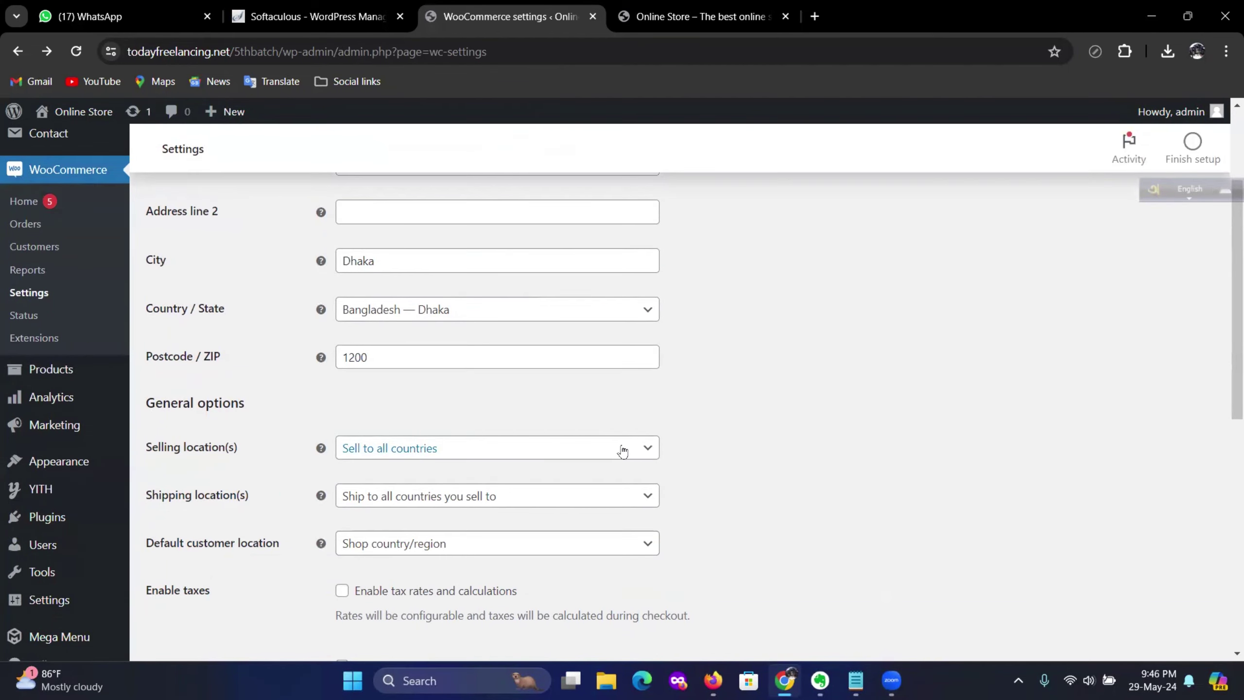
pyautogui.click(644, 449)
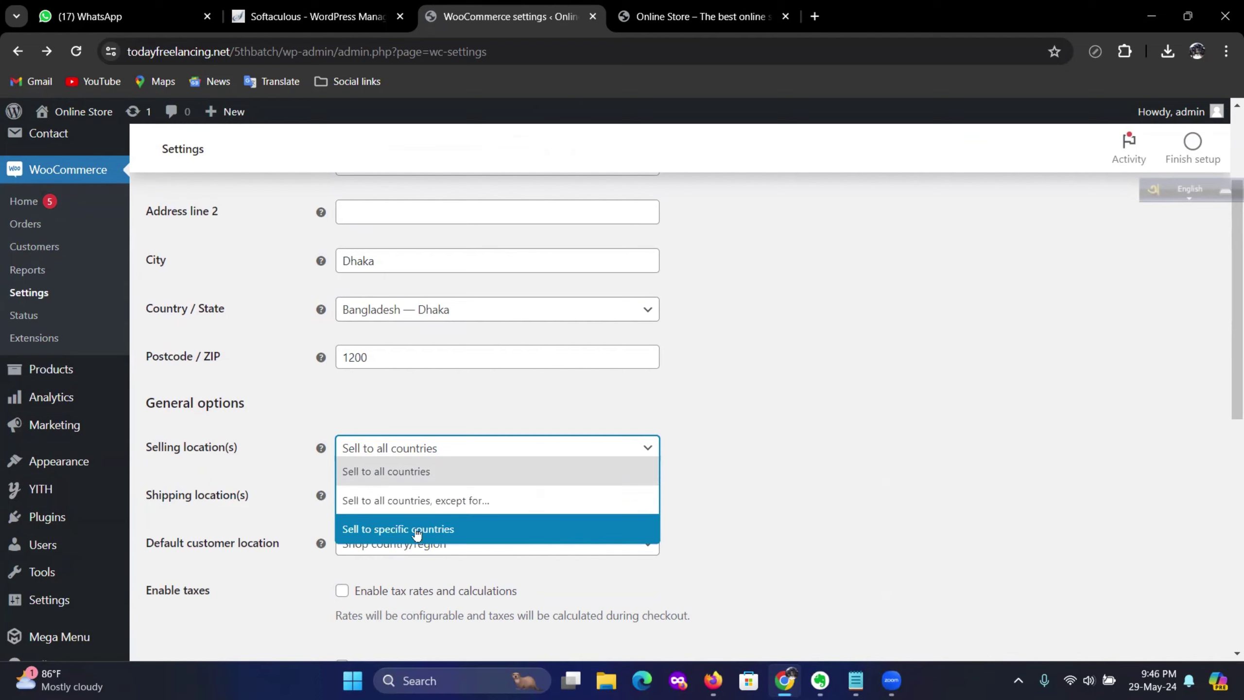
pyautogui.click(439, 530)
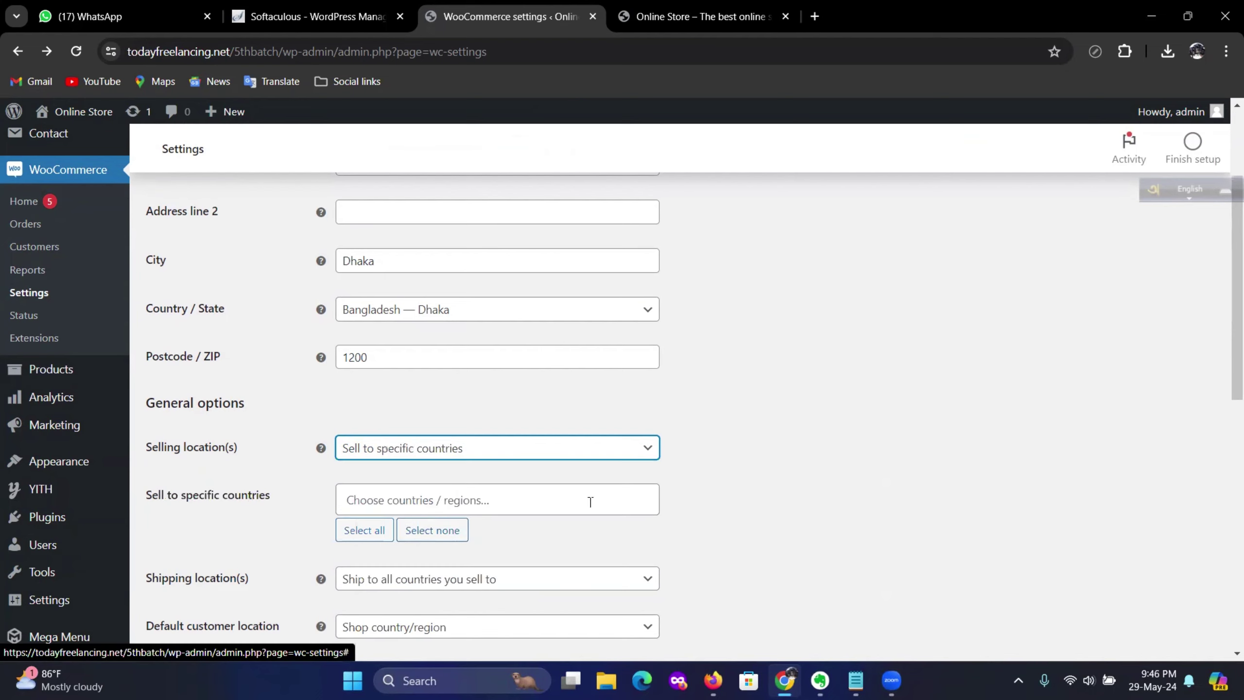
# Reselect the Dhaka entry as the store's country and state, and Sell to specific countries as the selling location
pyautogui.click(460, 495)
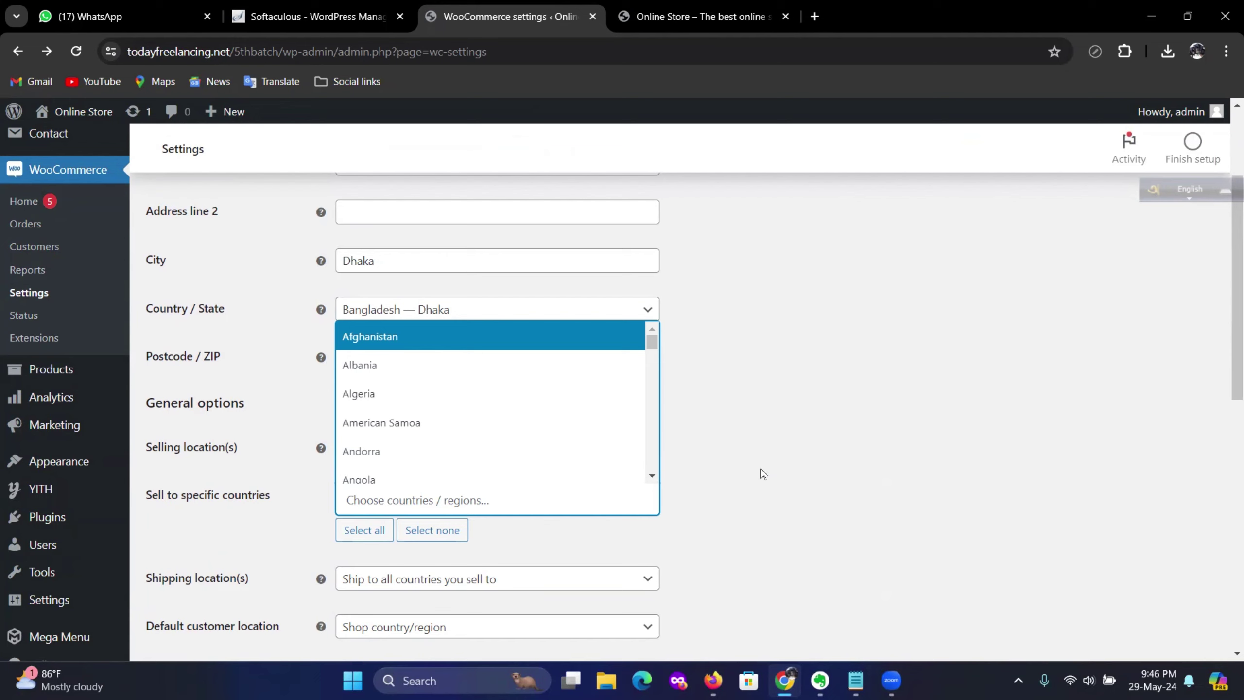
pyautogui.scroll(-5, 495, 416)
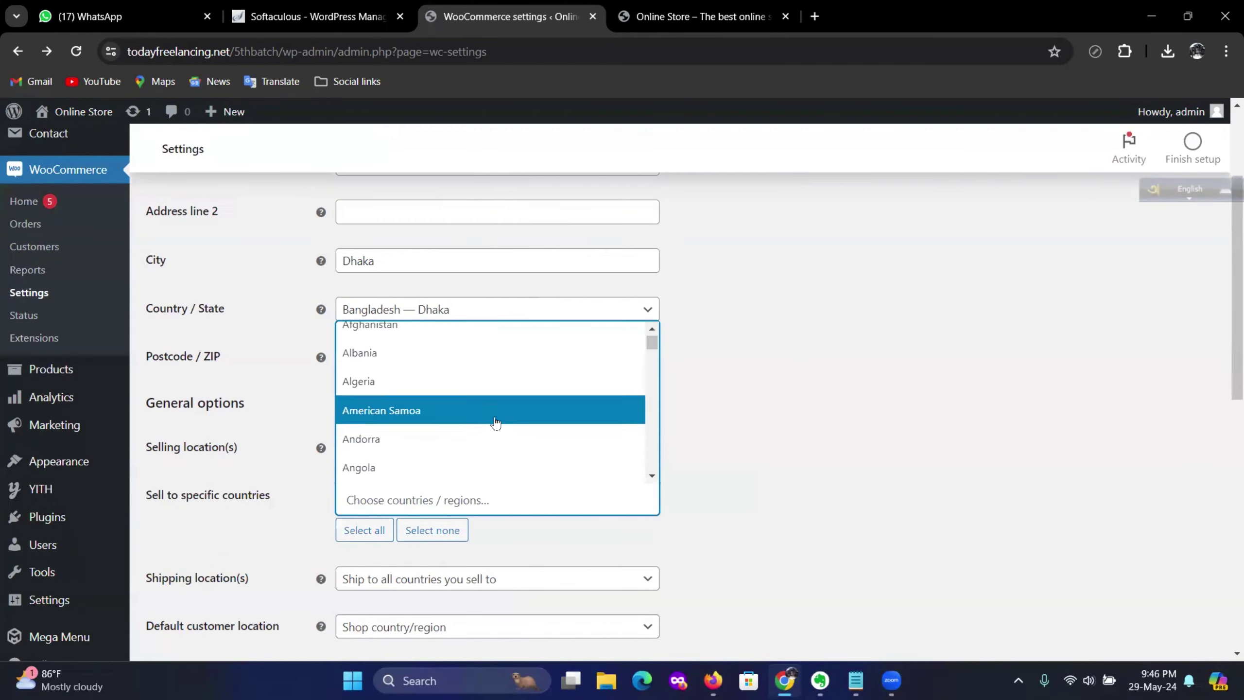
pyautogui.click(501, 311)
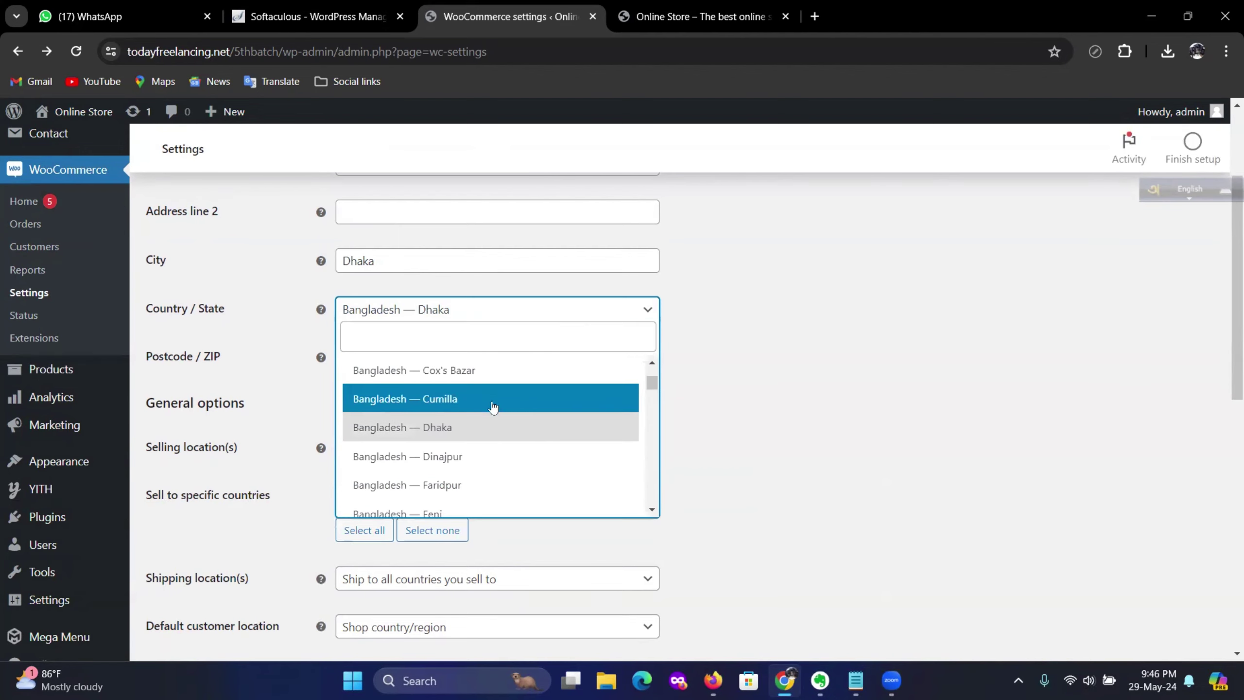
pyautogui.click(473, 434)
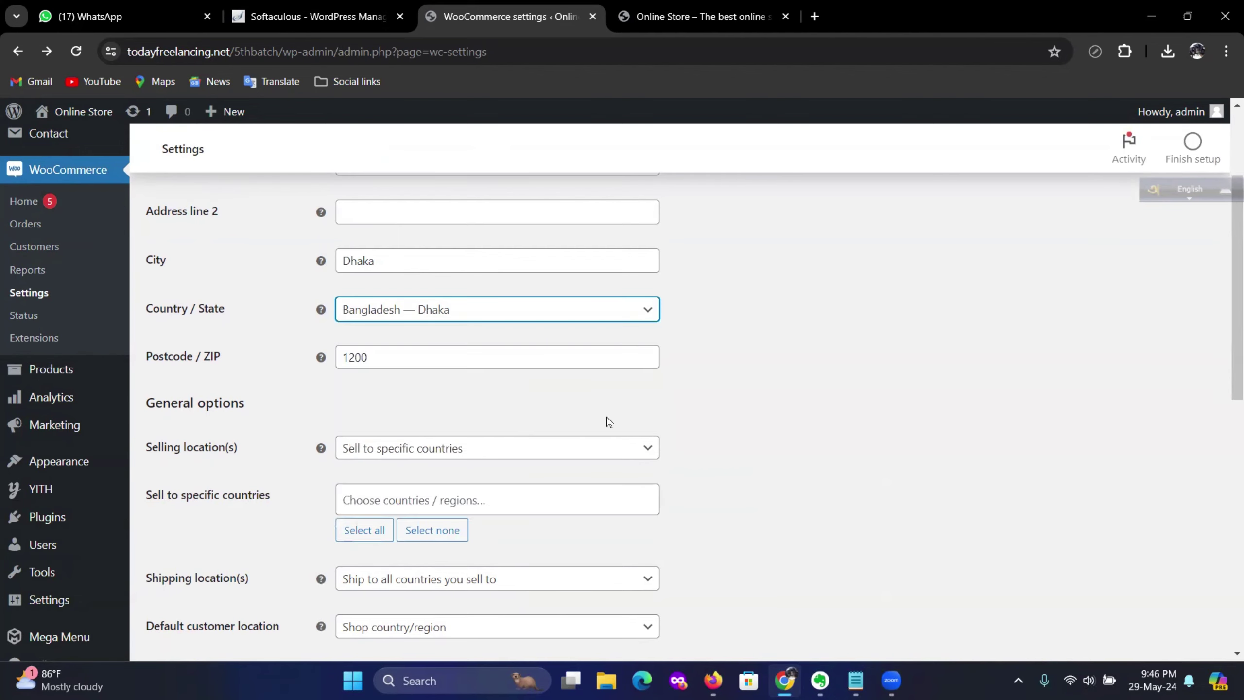
pyautogui.click(499, 451)
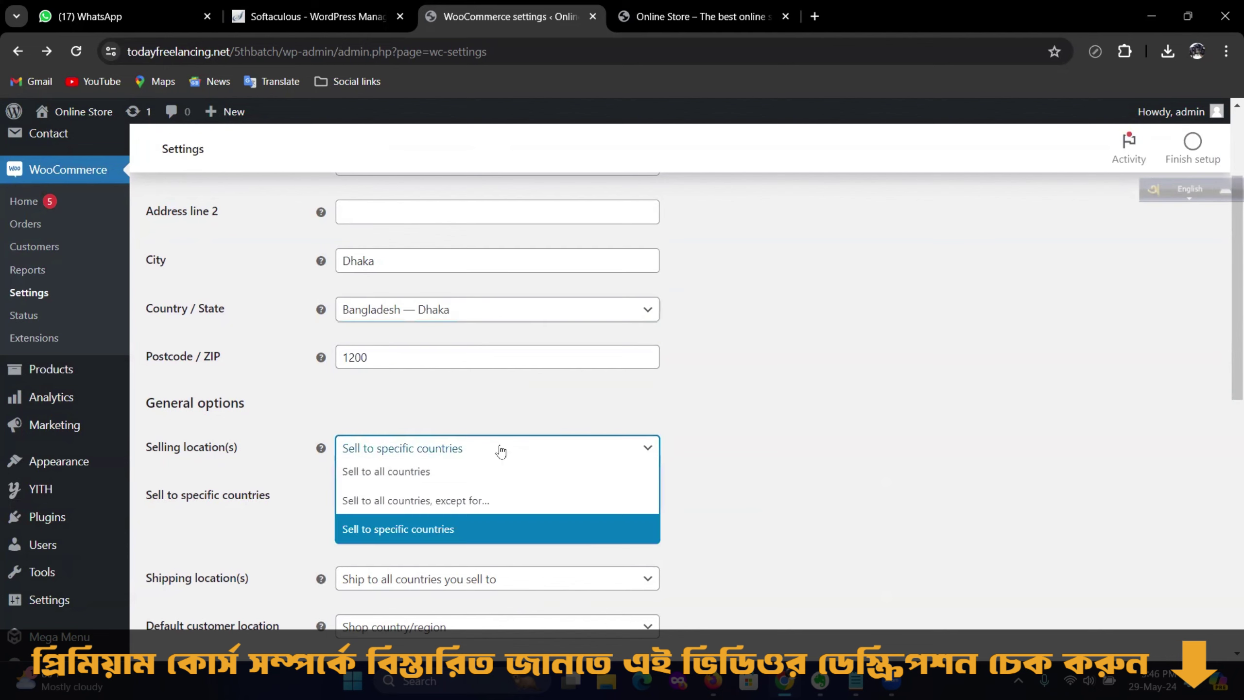
pyautogui.click(434, 528)
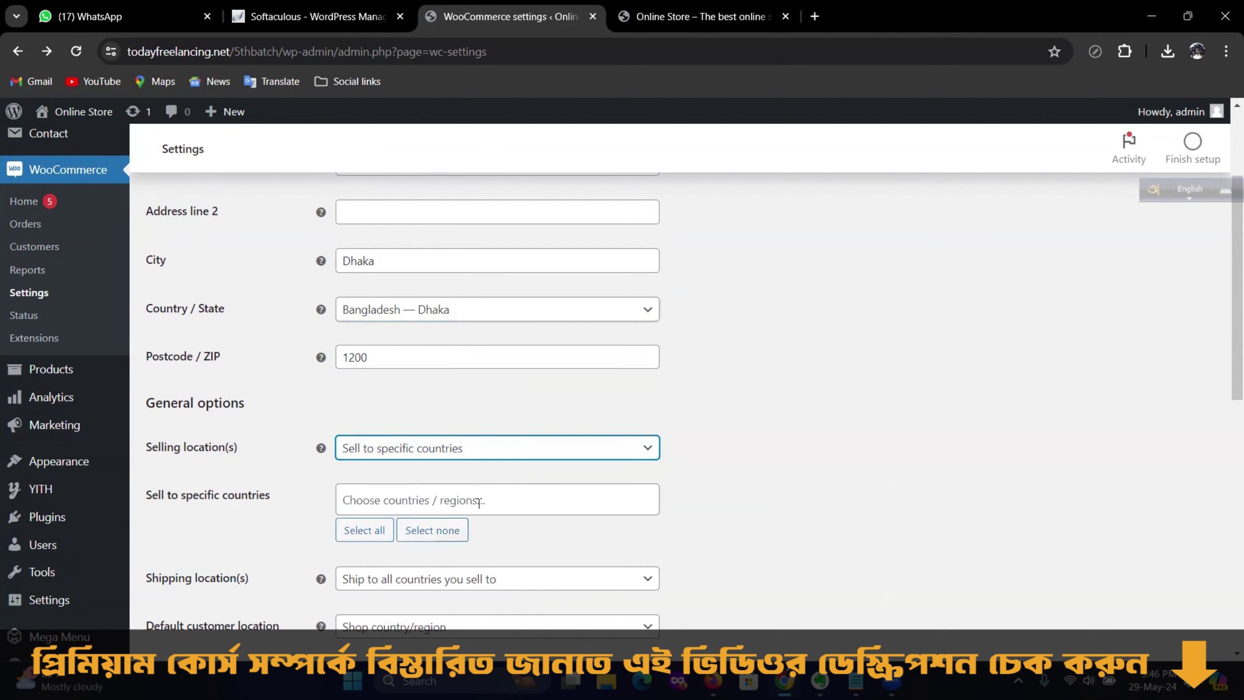
# Choose Bangladesh as the only specific country to sell to
pyautogui.click(478, 501)
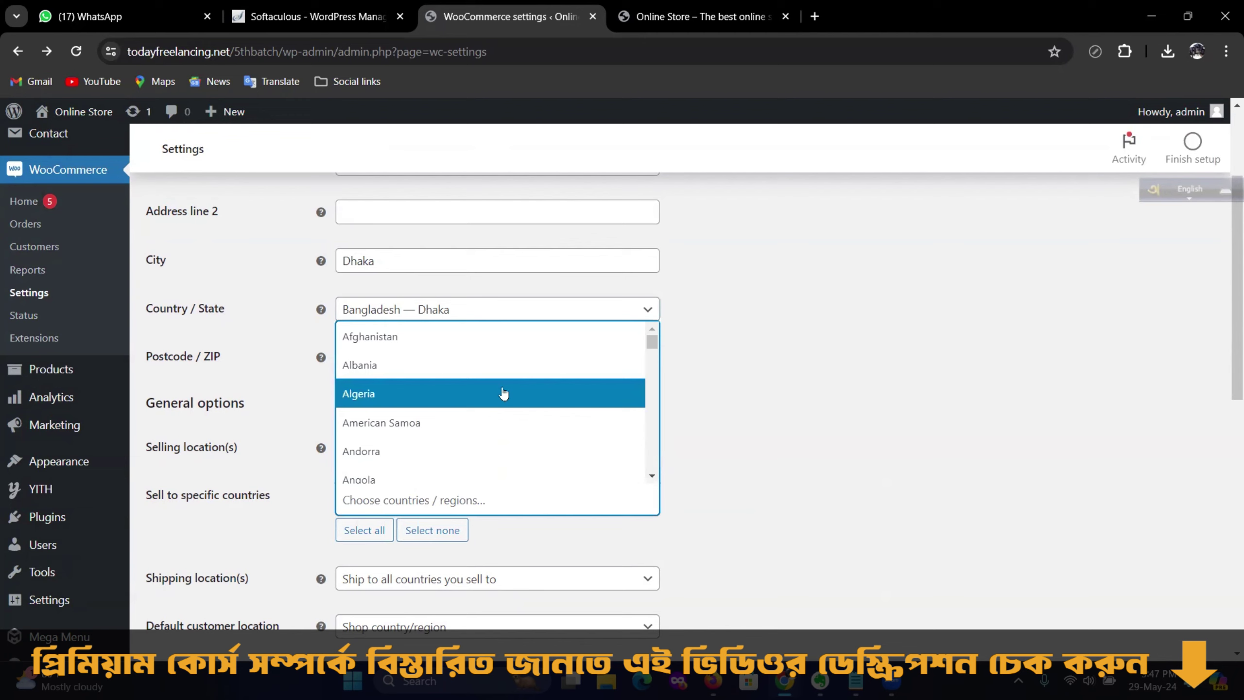
pyautogui.scroll(-10, 499, 397)
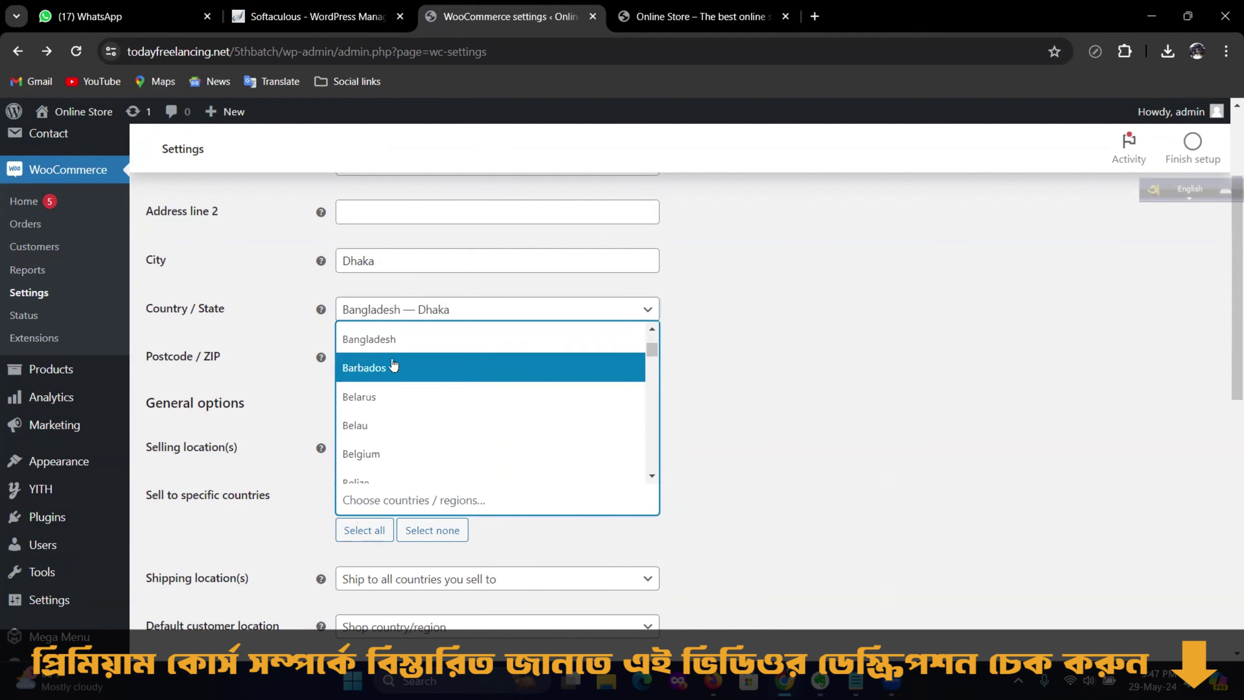
pyautogui.click(393, 366)
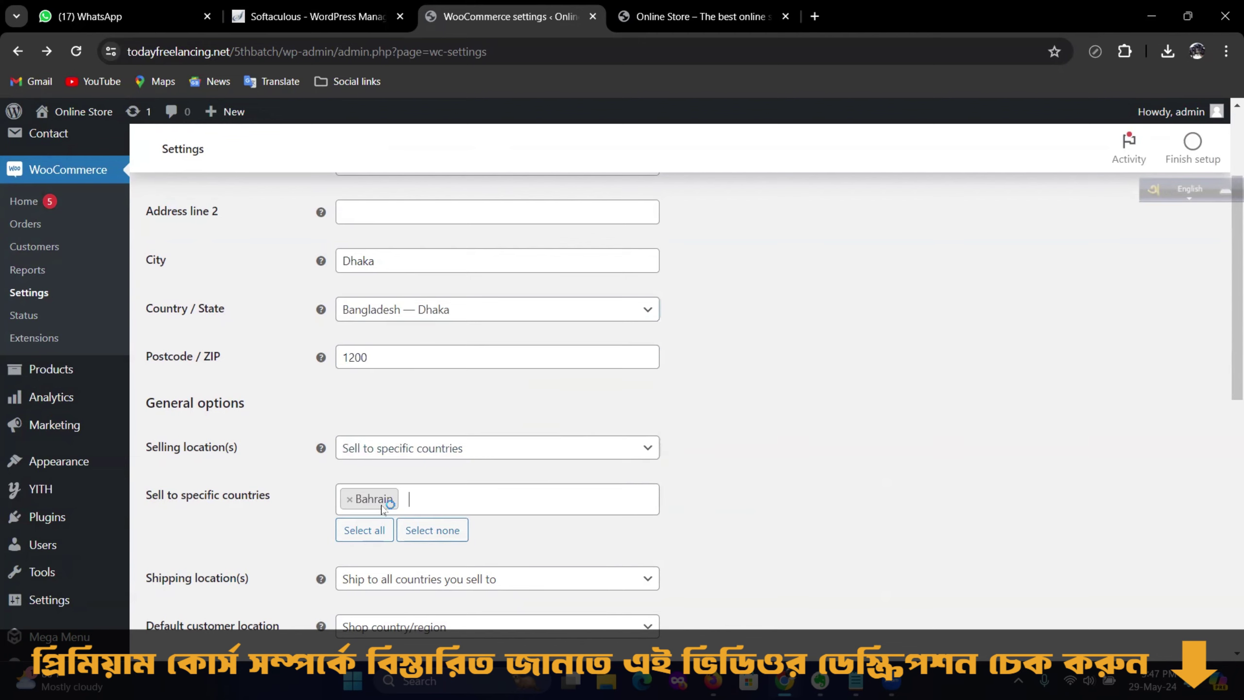
pyautogui.click(350, 500)
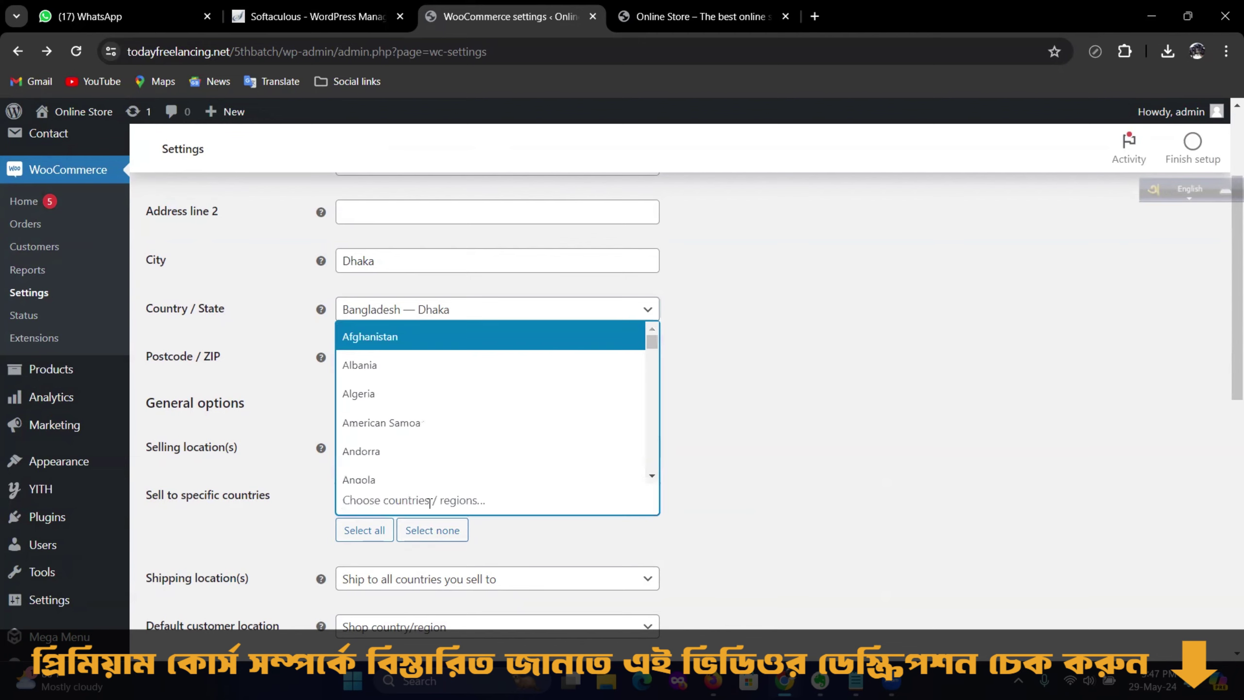
pyautogui.scroll(-5, 425, 426)
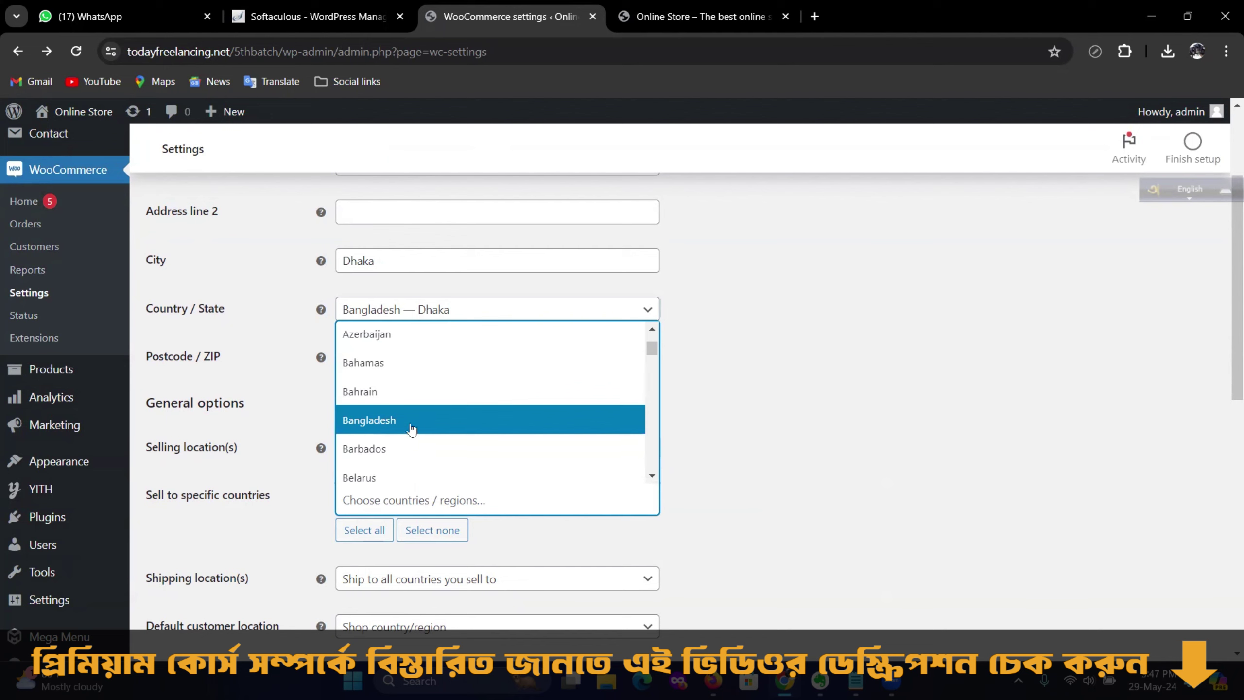
pyautogui.click(414, 427)
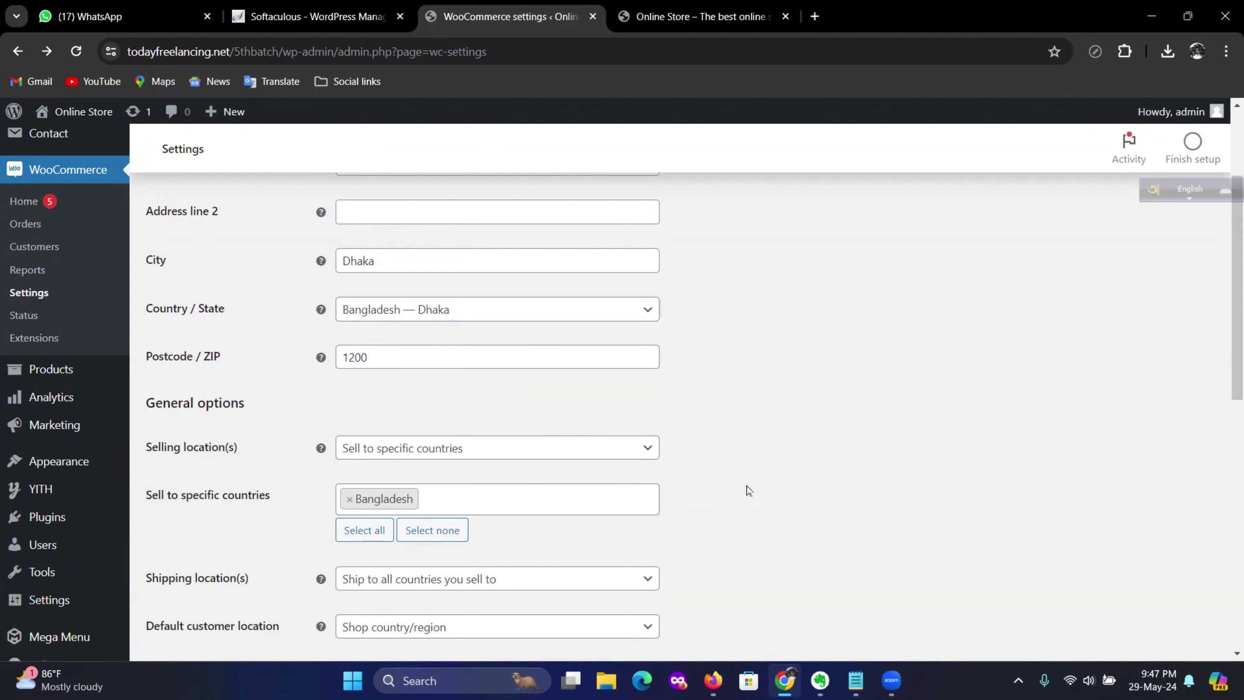
# Add India and Kuwait to the specific countries to sell to, and remove both again
pyautogui.click(478, 495)
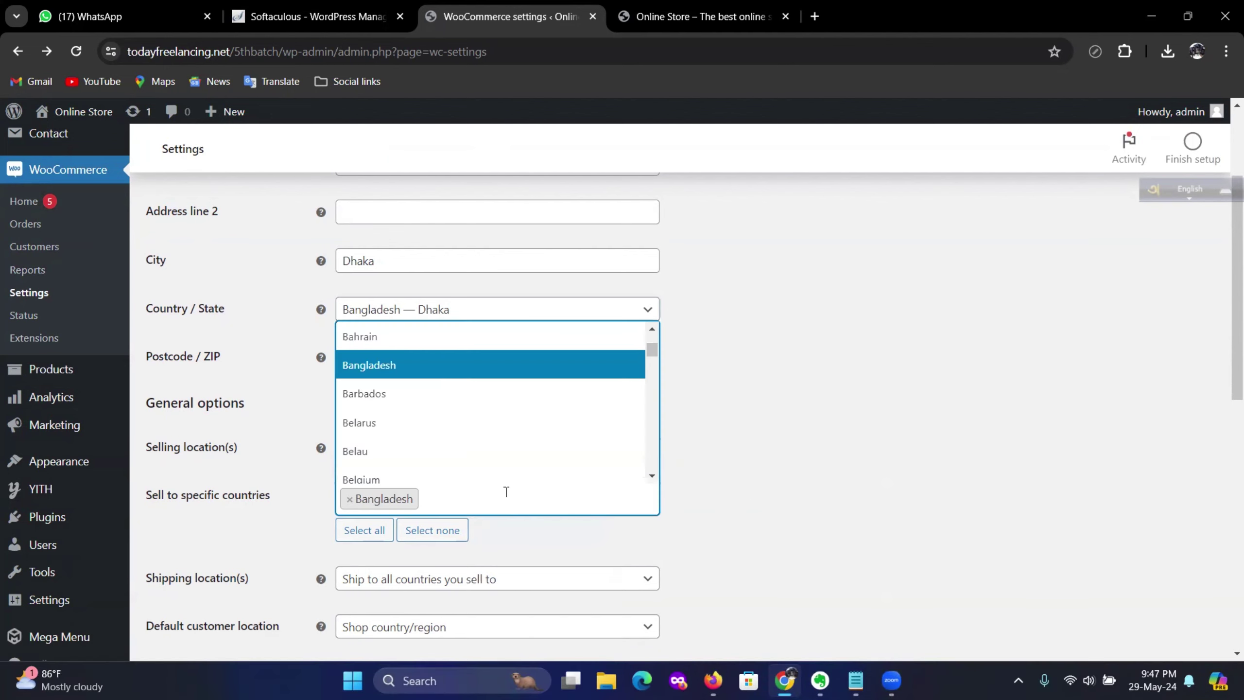
pyautogui.write('in')
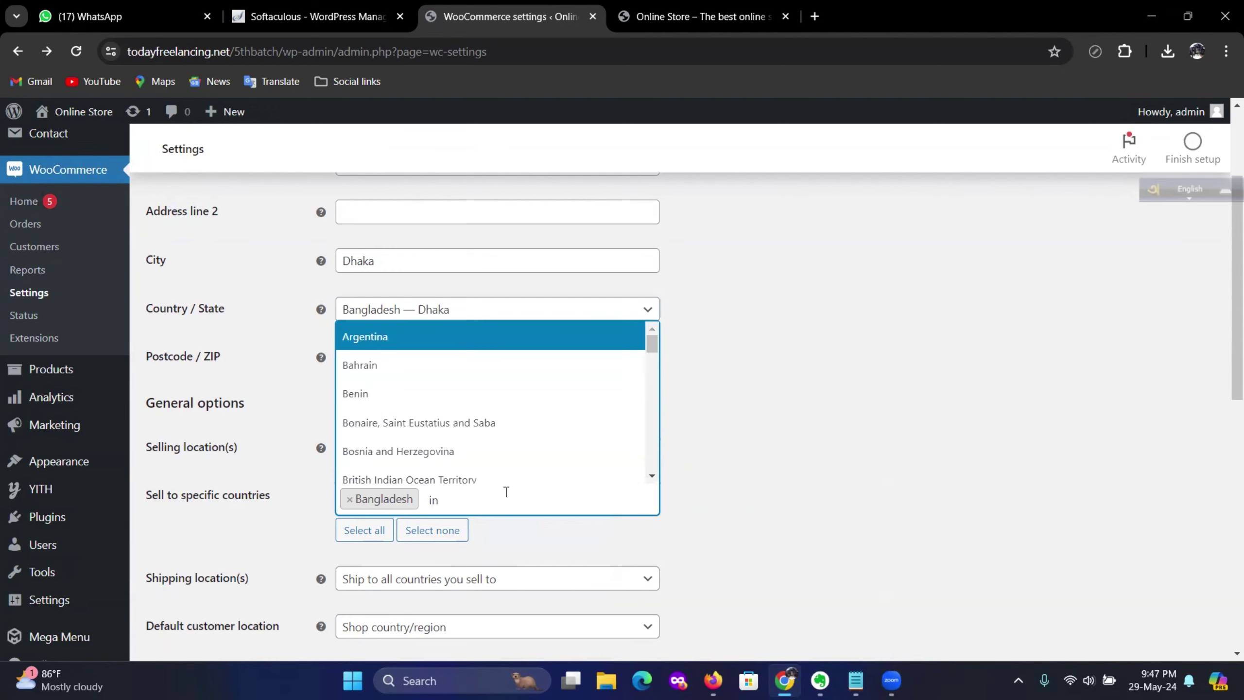
pyautogui.write('di')
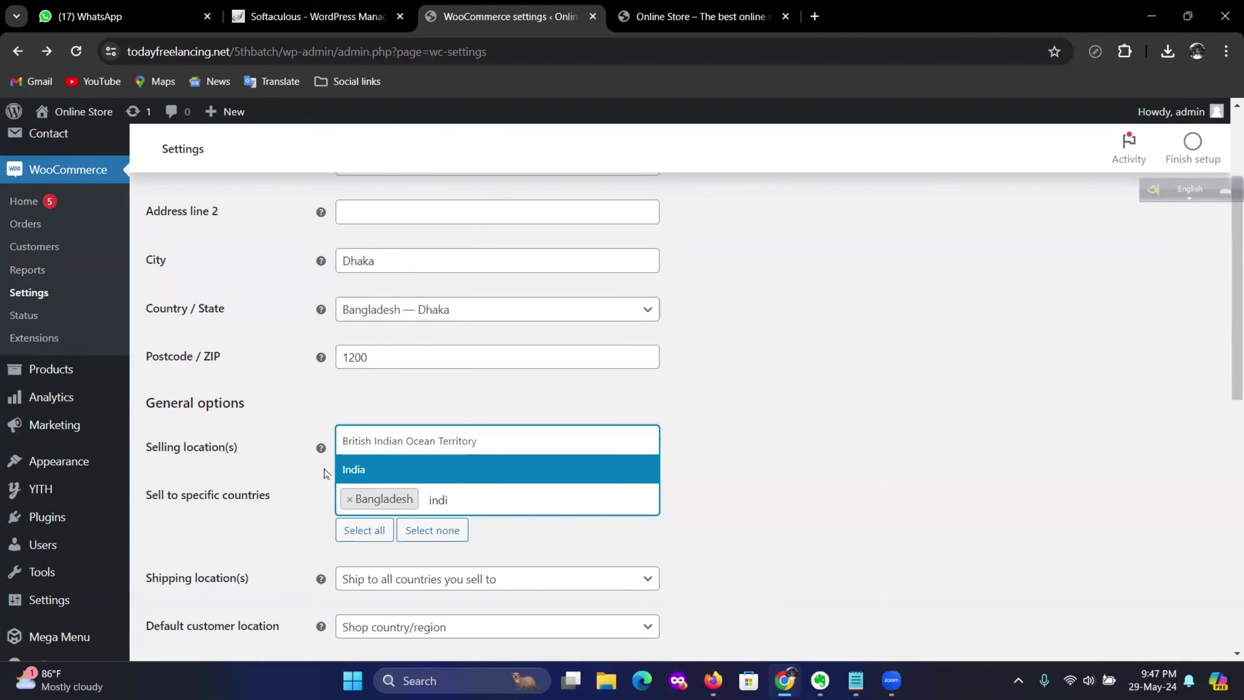
pyautogui.click(363, 470)
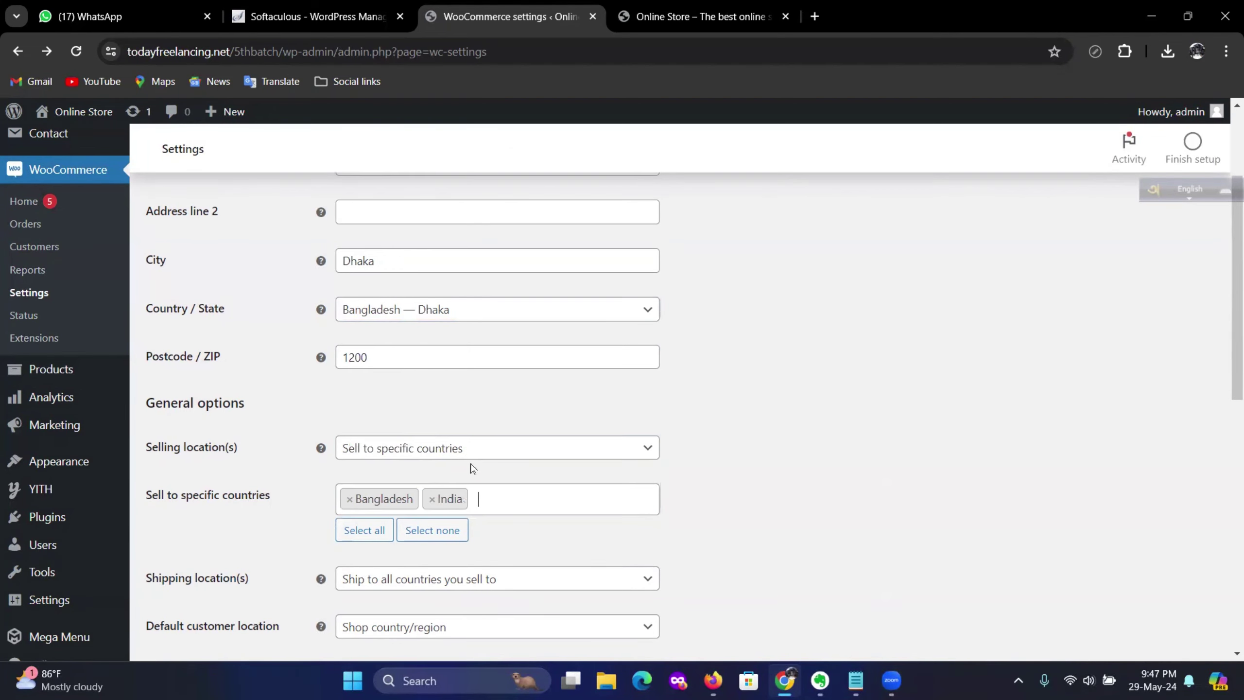
pyautogui.click(557, 488)
pyautogui.write('kuk')
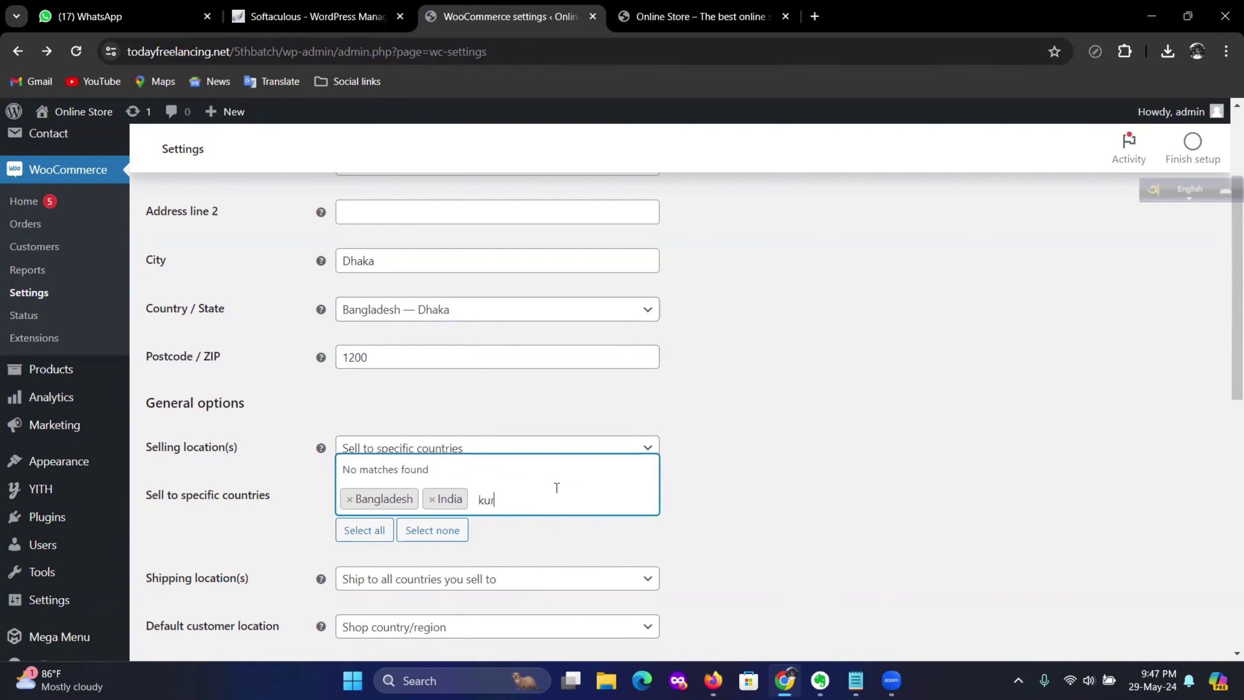
pyautogui.press('BackSpace')
pyautogui.write('wai')
pyautogui.click(466, 474)
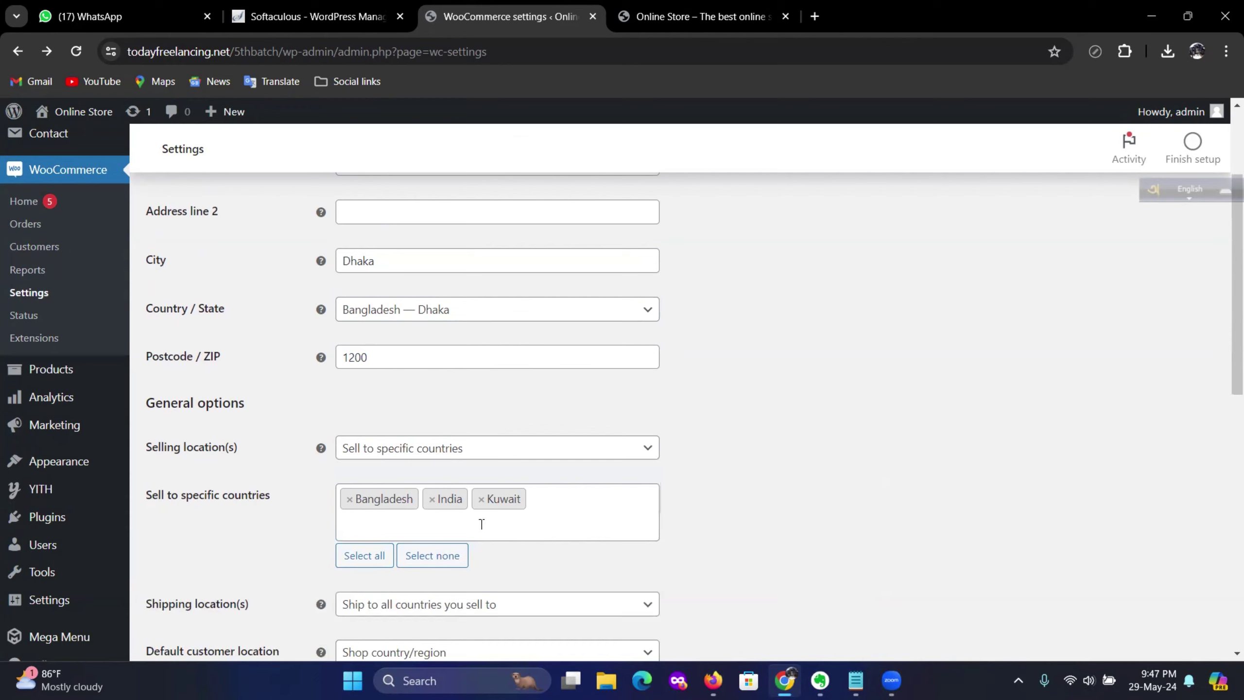
pyautogui.click(481, 499)
pyautogui.click(432, 499)
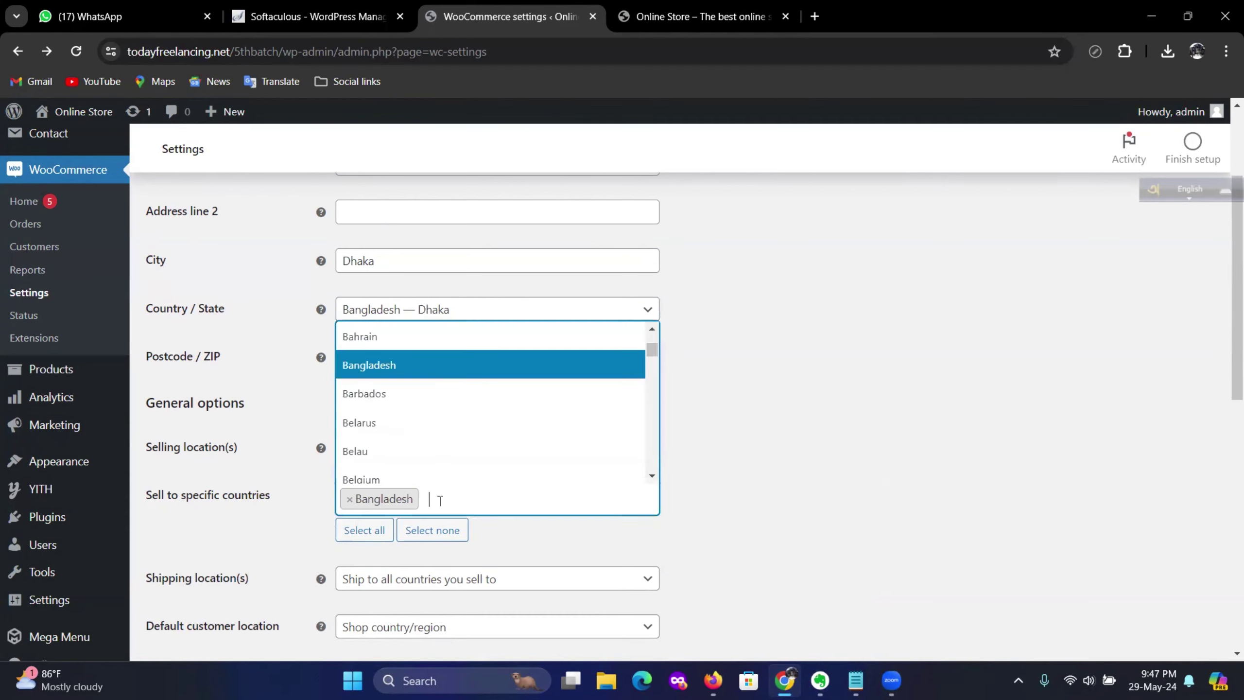
# Restrict the shipping locations to specific countries only and choose Bangladesh as the country to ship to
pyautogui.click(843, 470)
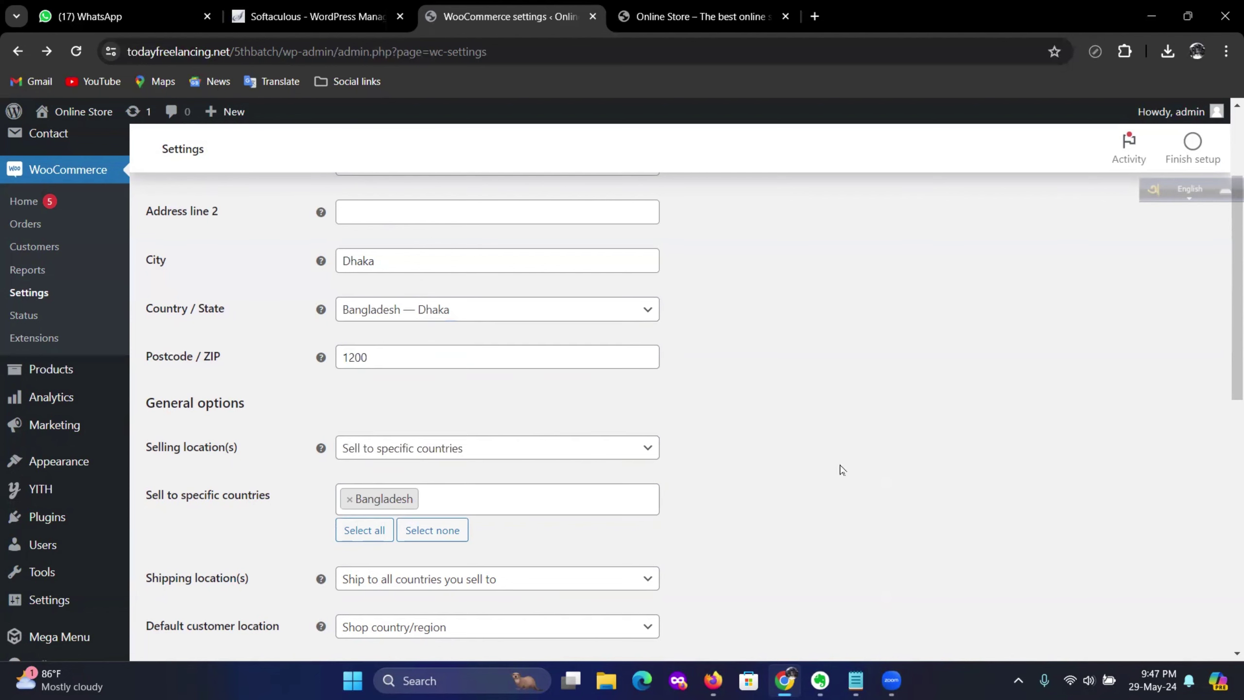
pyautogui.scroll(-5, 636, 500)
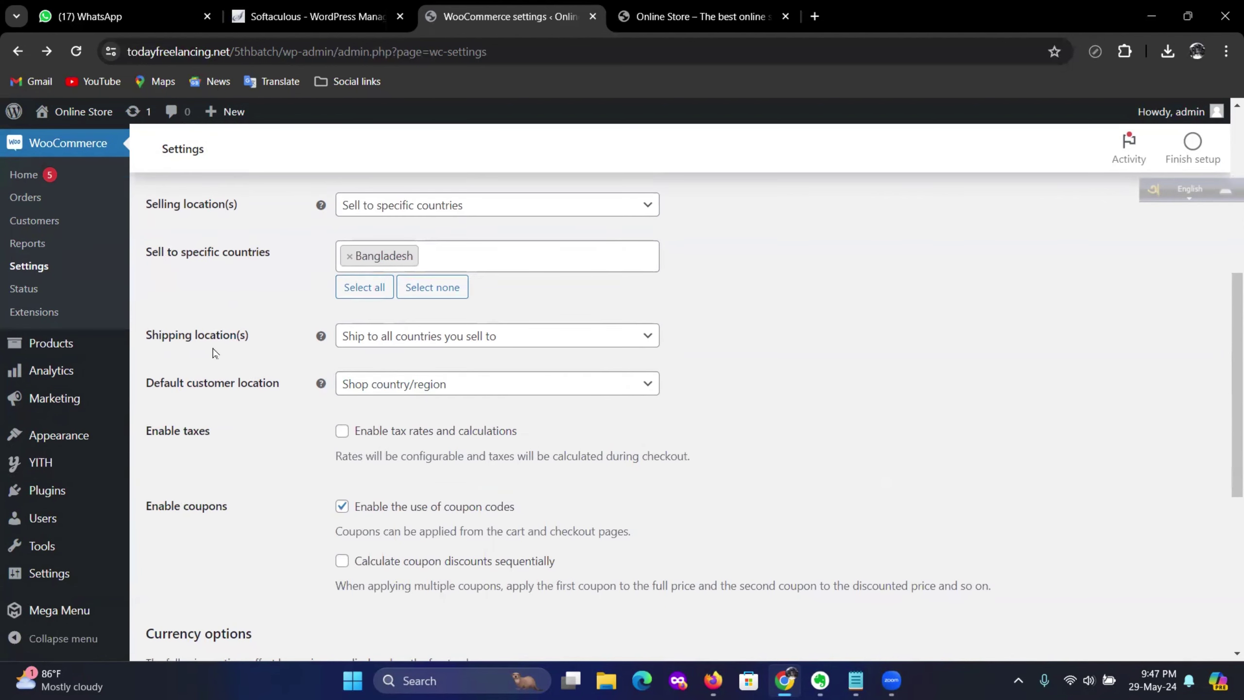
pyautogui.click(594, 343)
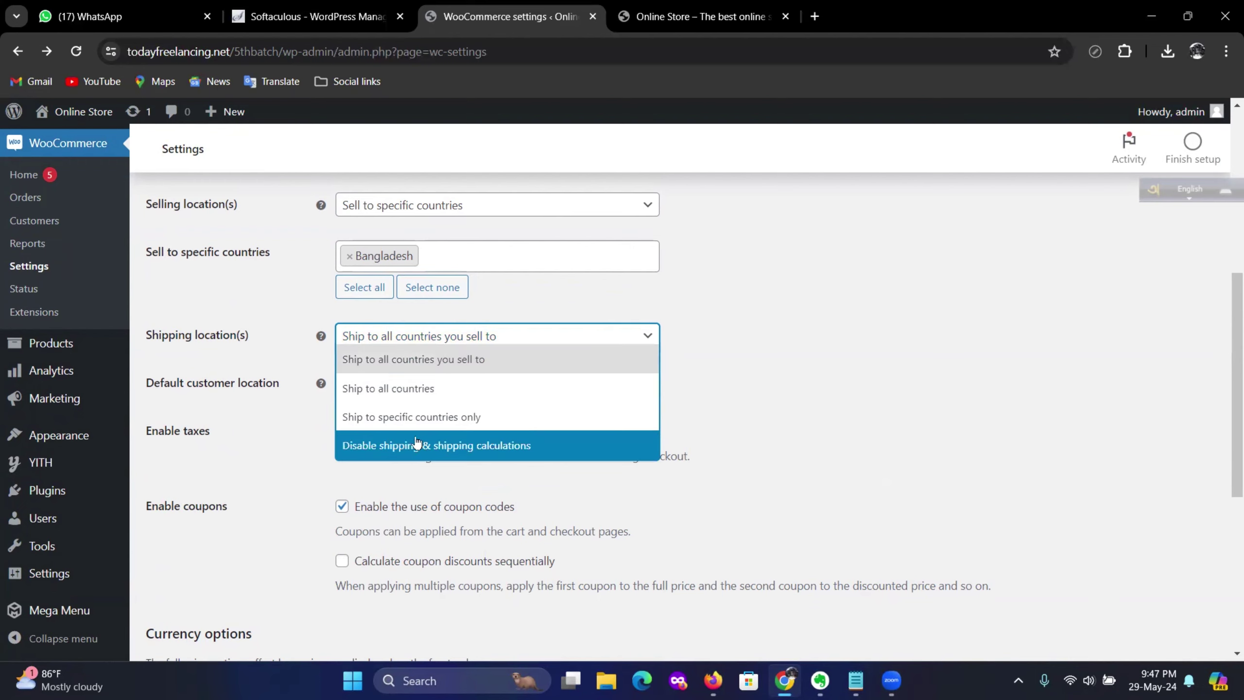
pyautogui.click(473, 418)
pyautogui.click(444, 390)
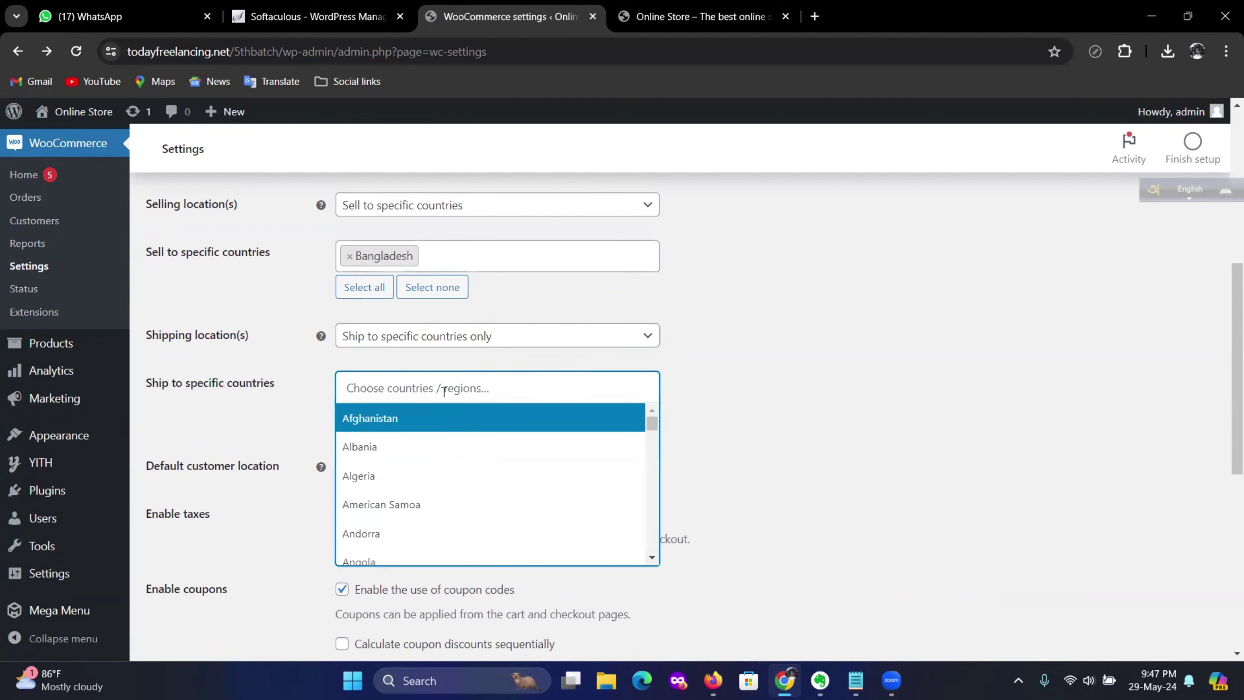
pyautogui.write('ban')
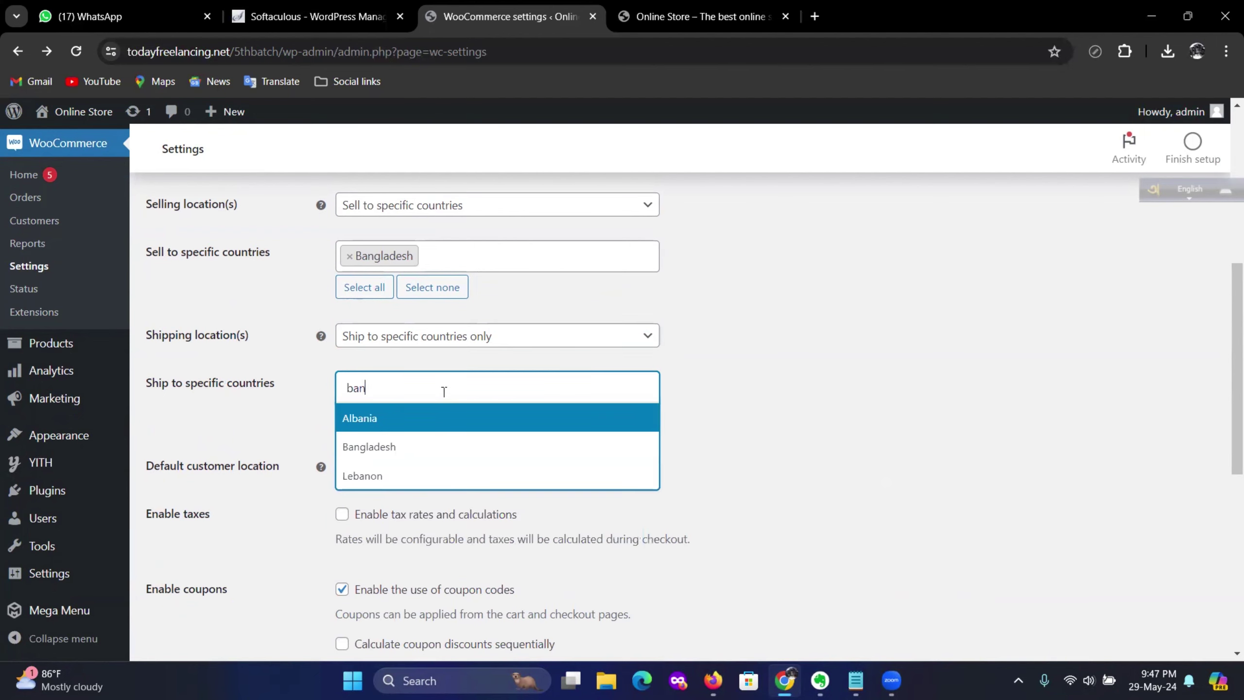
pyautogui.click(447, 447)
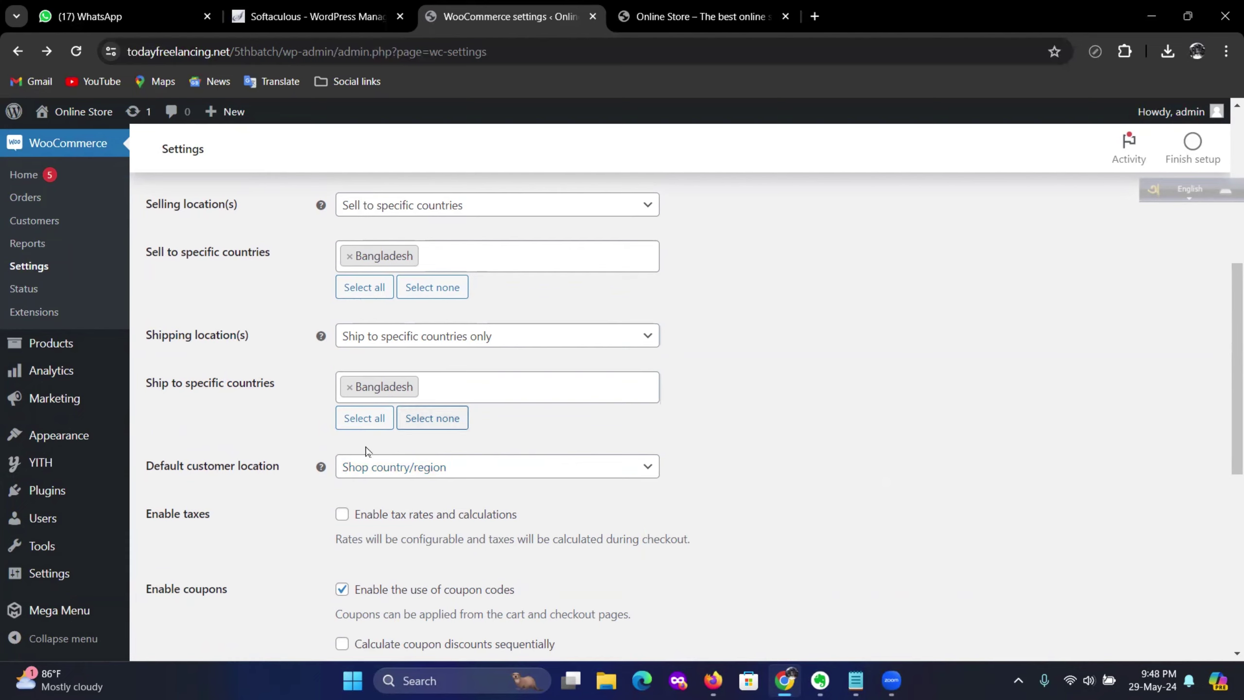
# Enable tax rates and calculations in the general options and save the changes
pyautogui.scroll(-5, 758, 408)
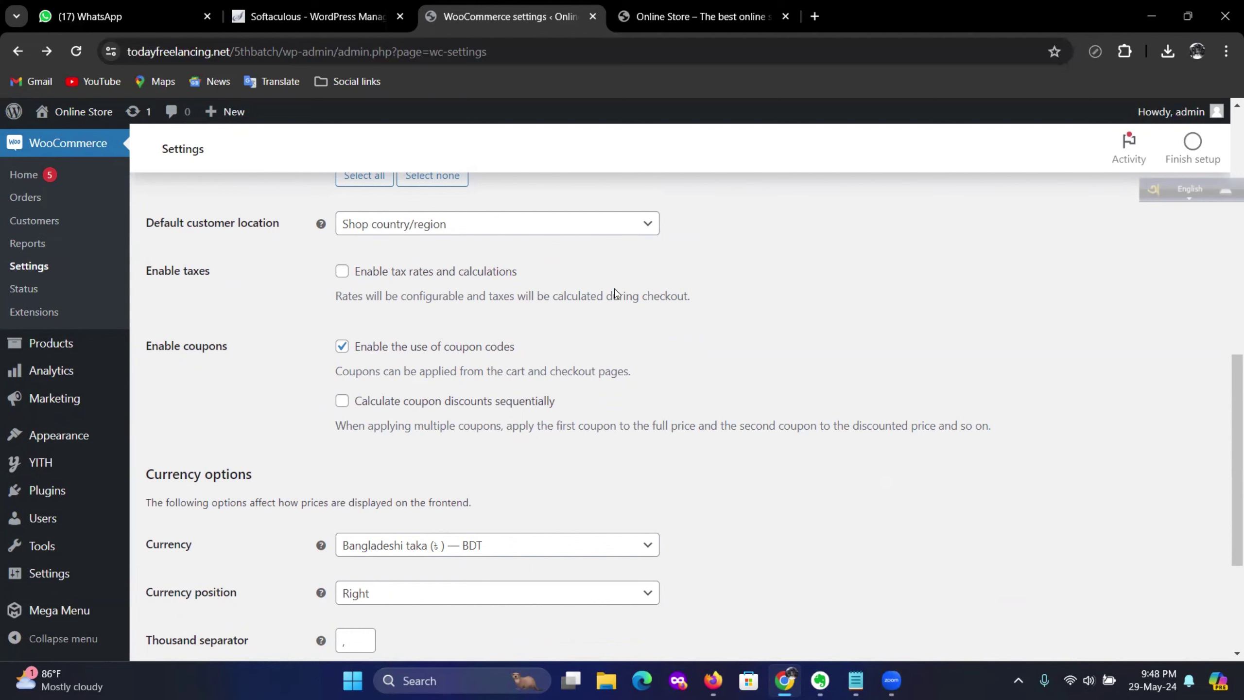
pyautogui.scroll(10, 694, 321)
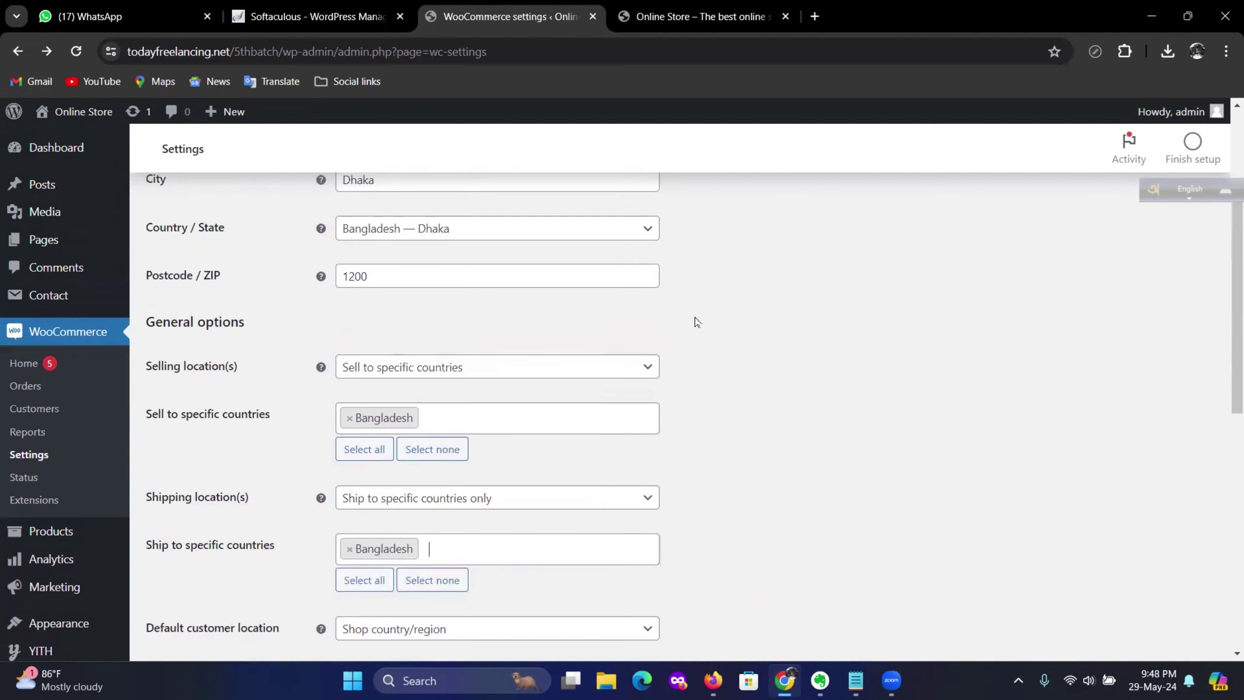
pyautogui.scroll(-10, 693, 294)
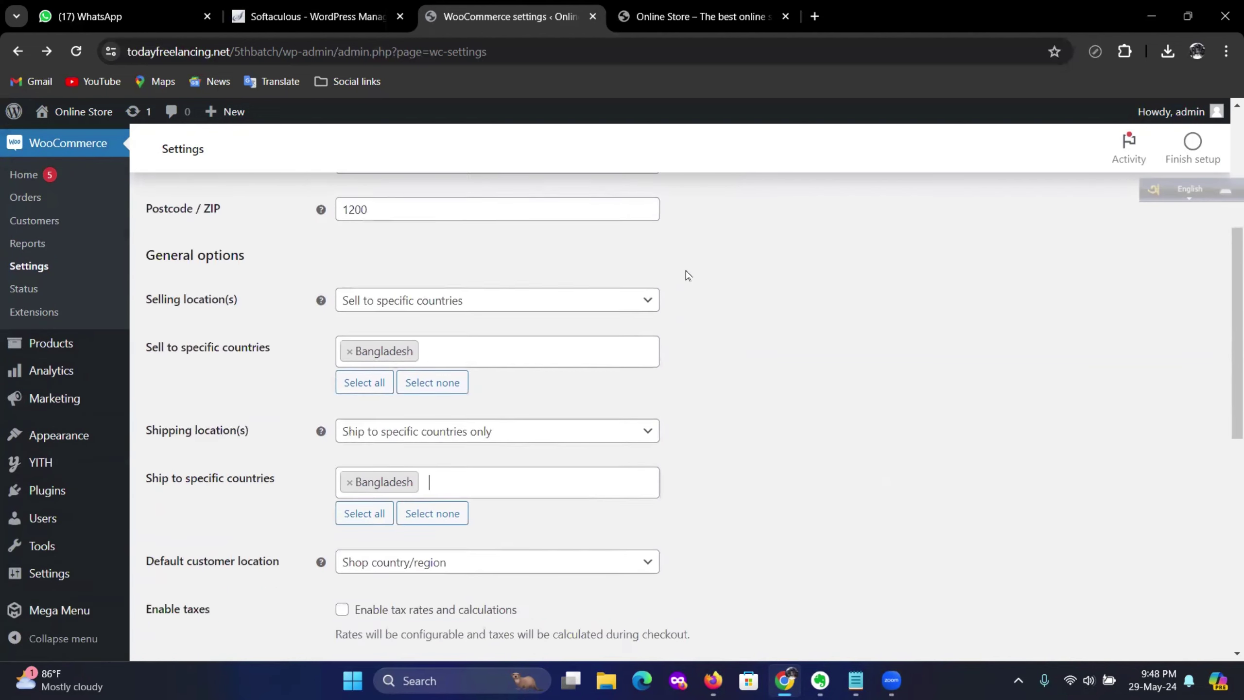
pyautogui.scroll(-3, 688, 272)
pyautogui.scroll(5, 694, 263)
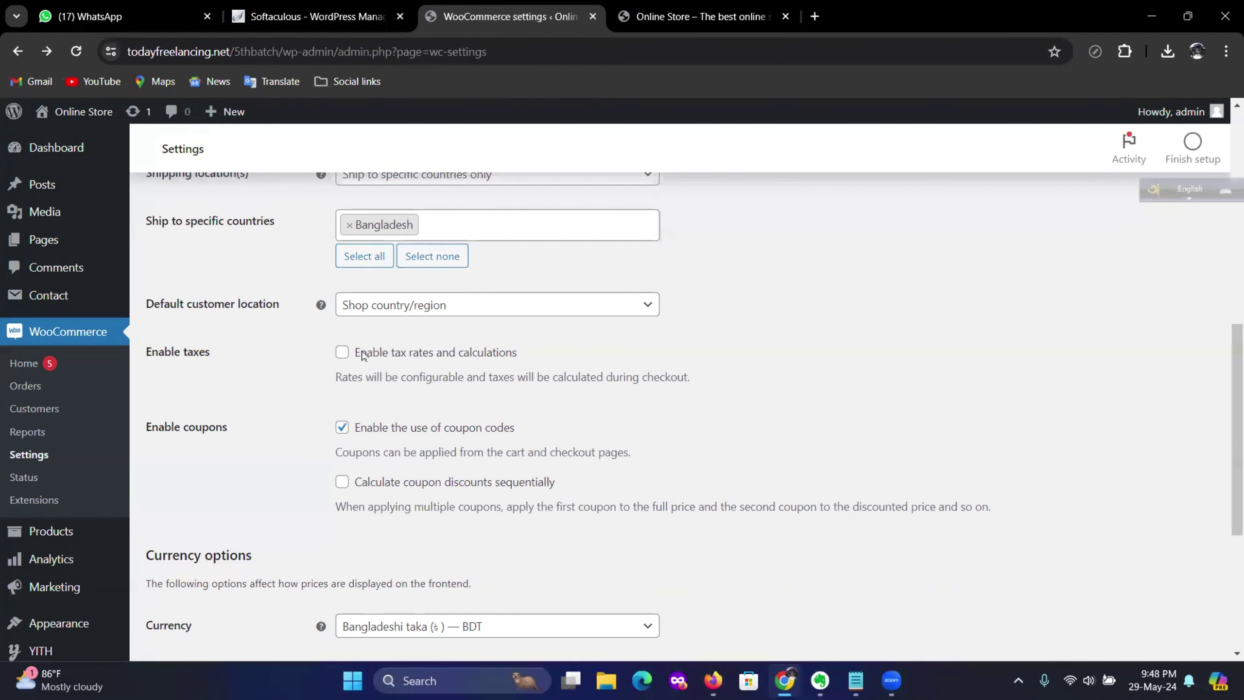
pyautogui.scroll(10, 441, 377)
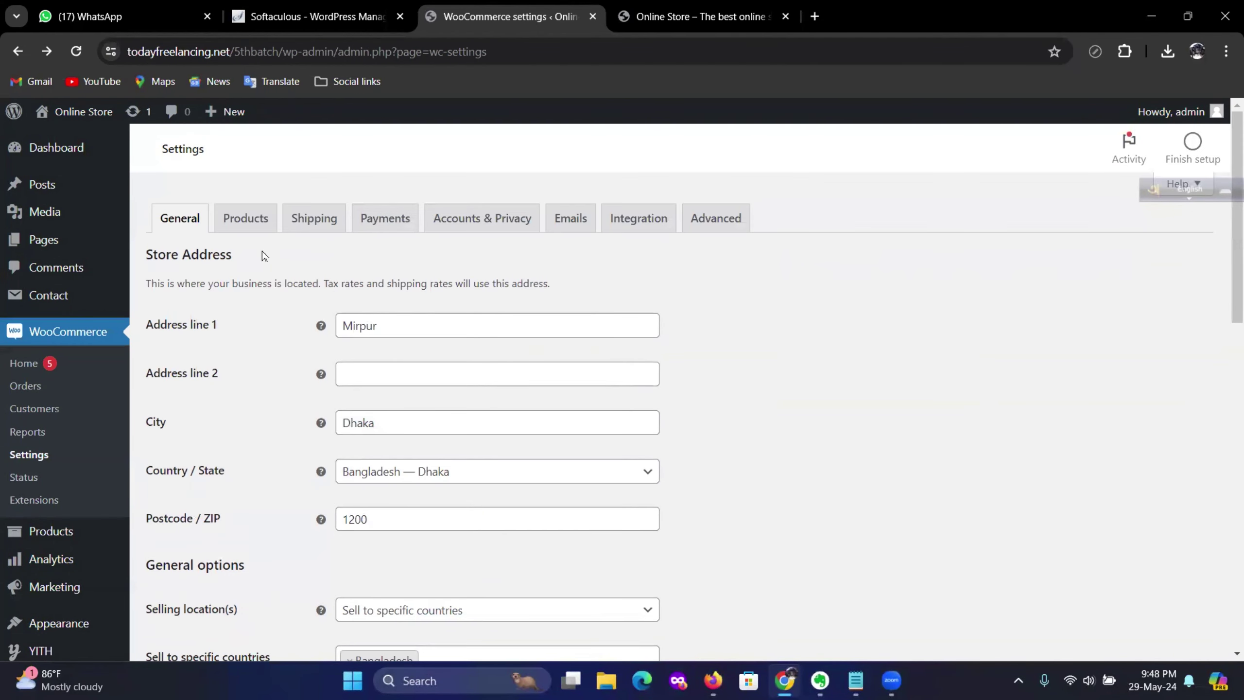
pyautogui.scroll(-5, 838, 404)
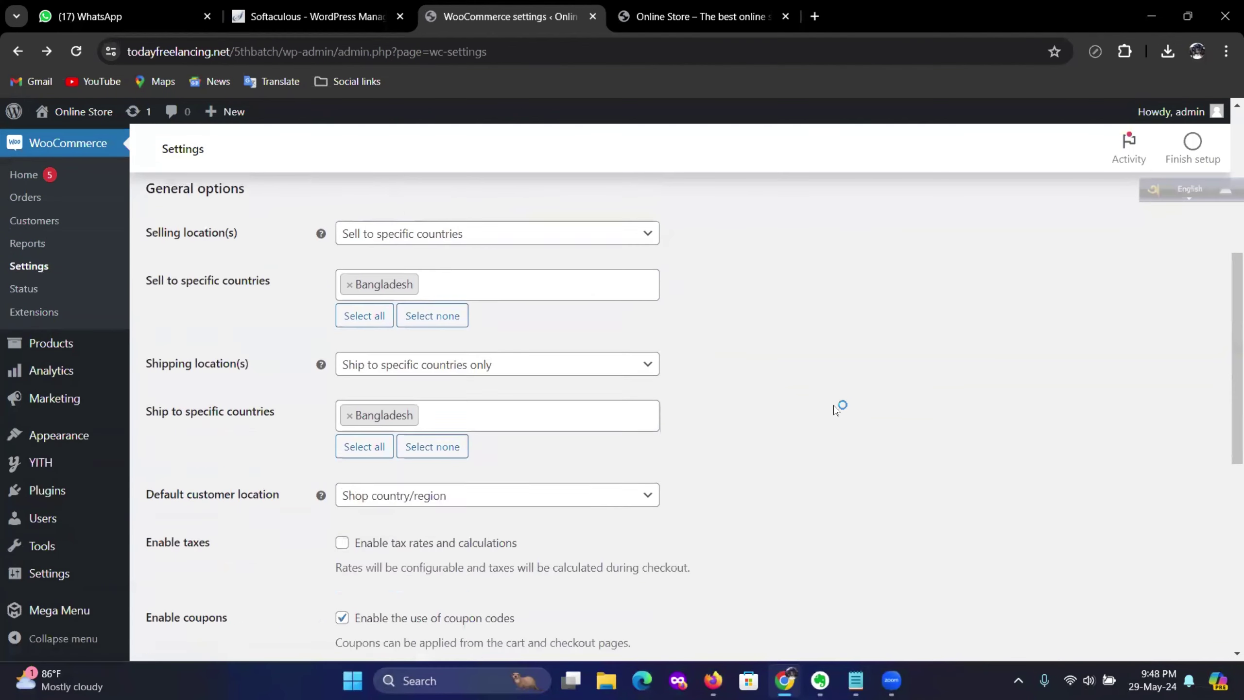
pyautogui.scroll(-10, 837, 404)
pyautogui.scroll(3, 830, 400)
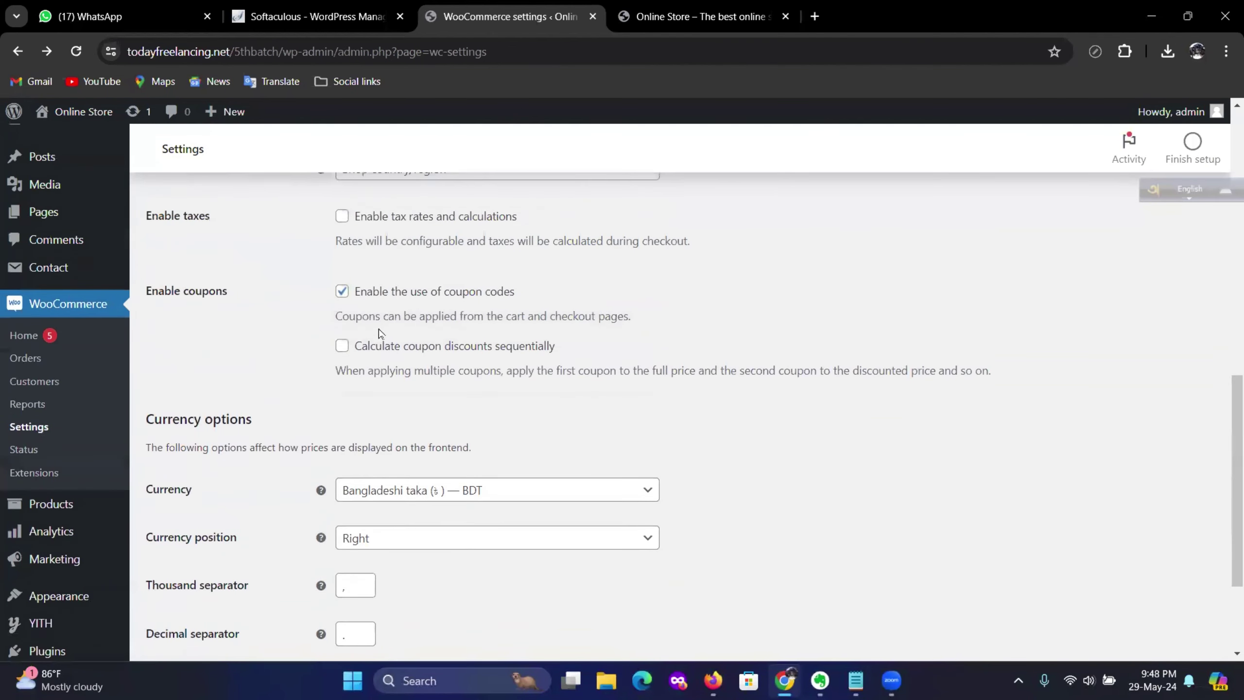
pyautogui.scroll(2, 381, 334)
pyautogui.click(342, 296)
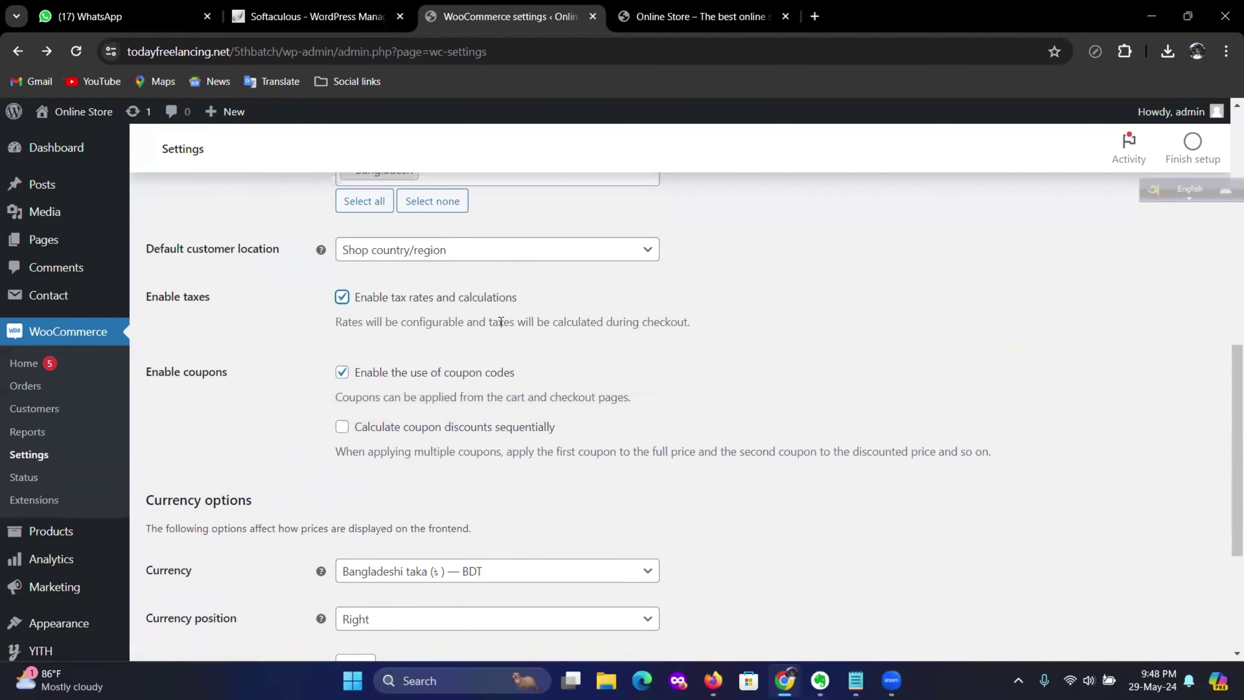
pyautogui.scroll(-5, 675, 354)
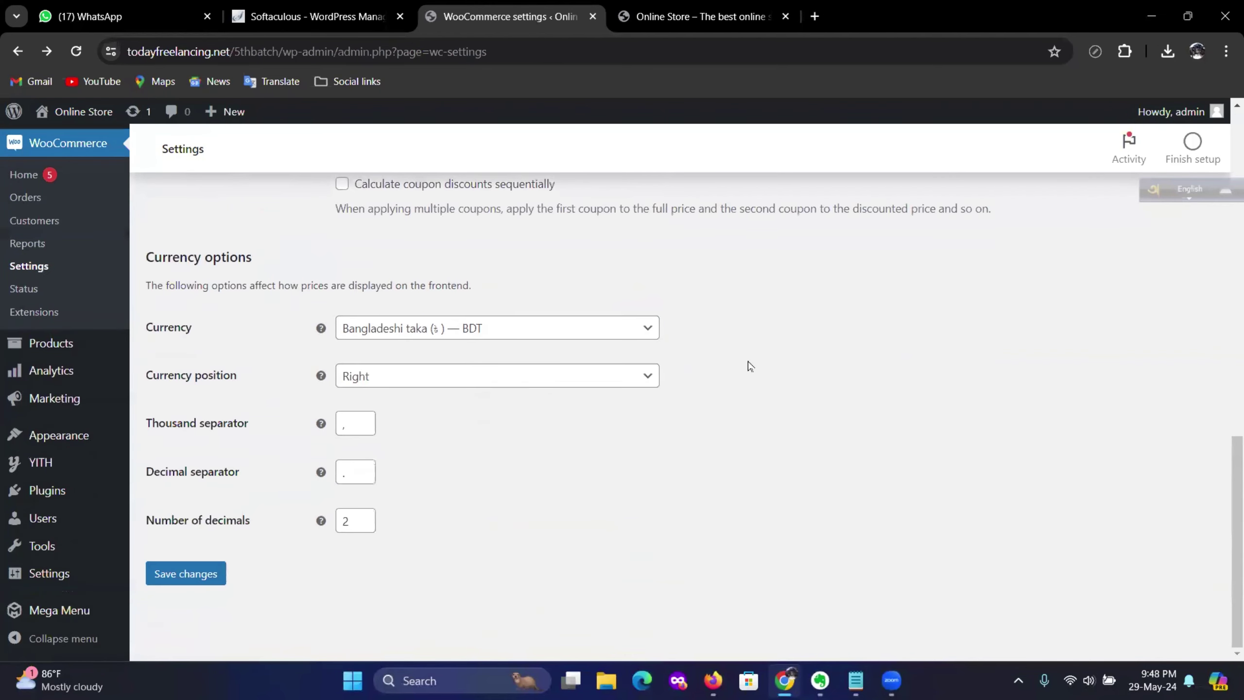
pyautogui.click(163, 575)
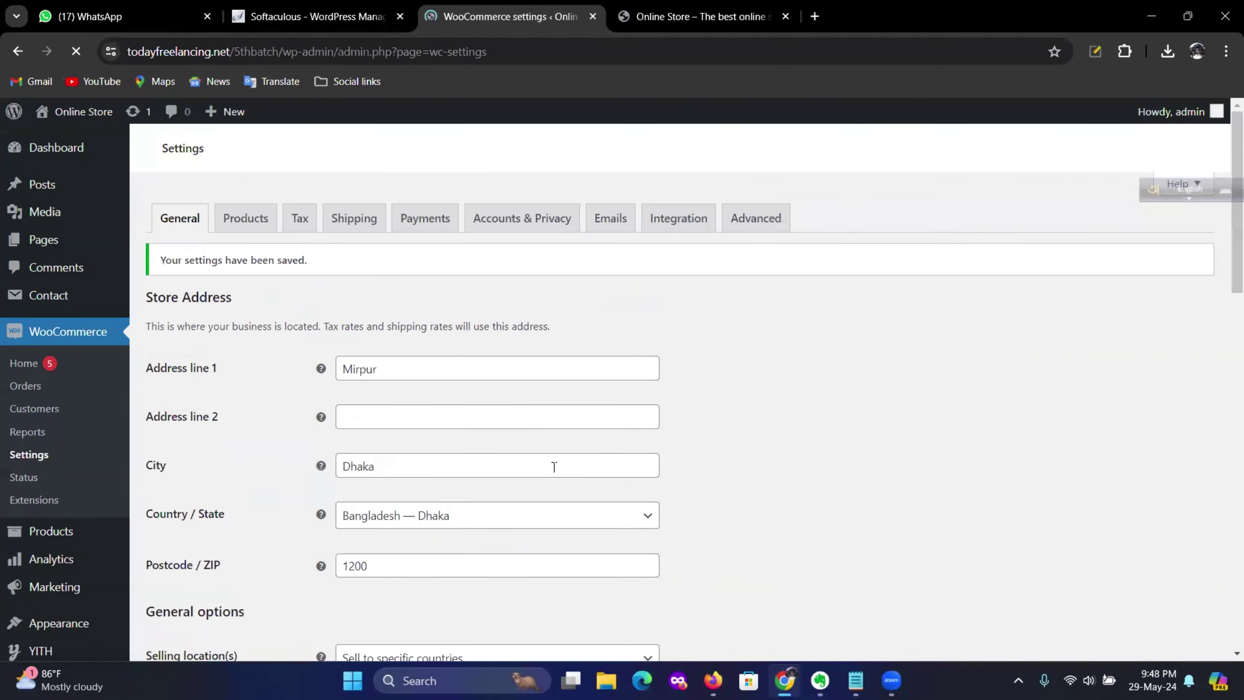
# Search the store currency choices for "ind" and close the list without choosing another currency
pyautogui.scroll(-1, 535, 451)
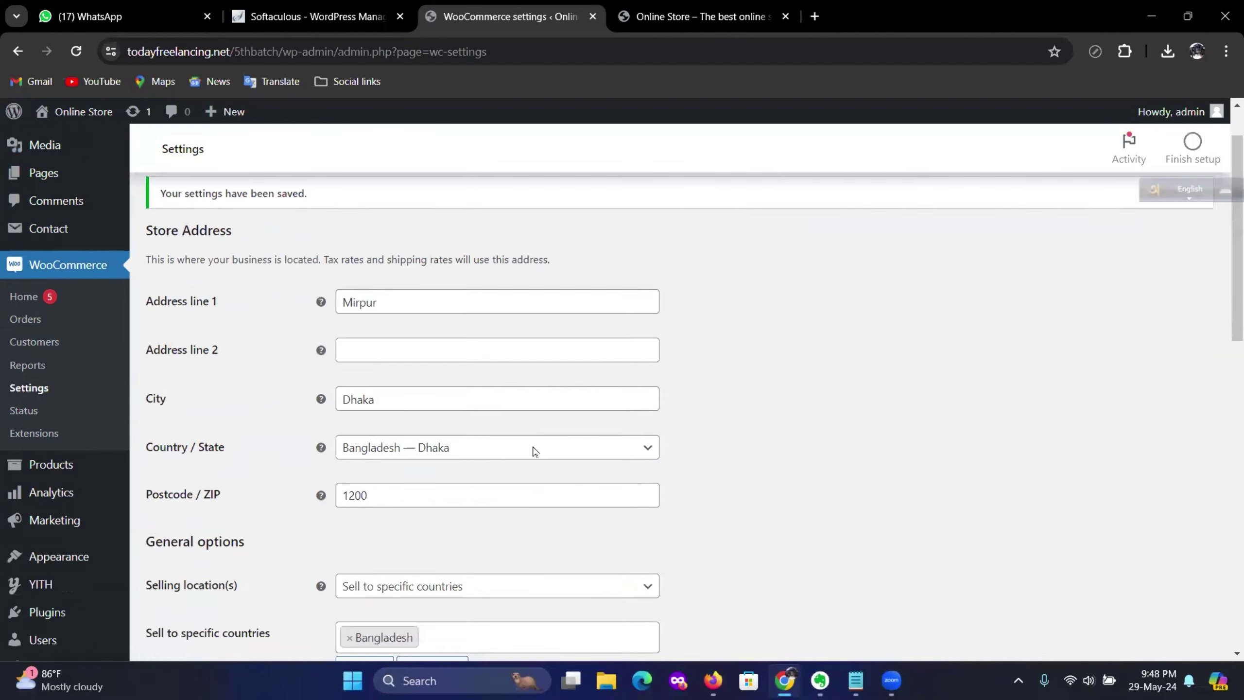
pyautogui.scroll(-15, 534, 451)
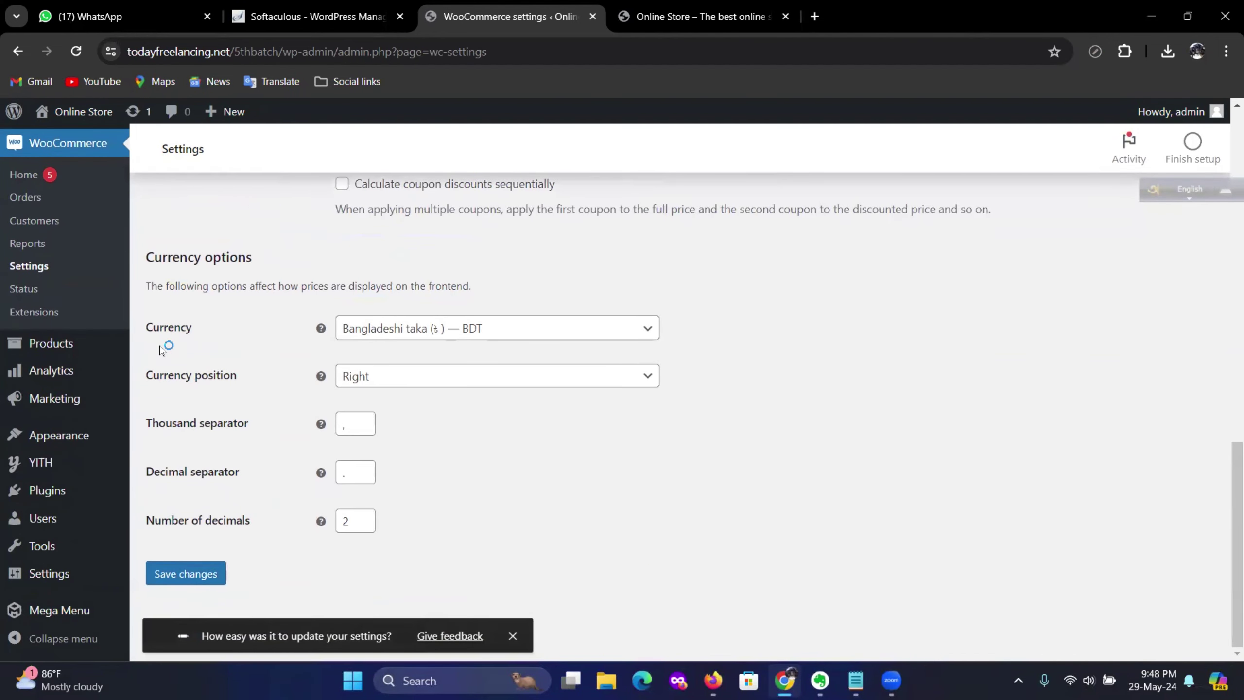
pyautogui.click(551, 338)
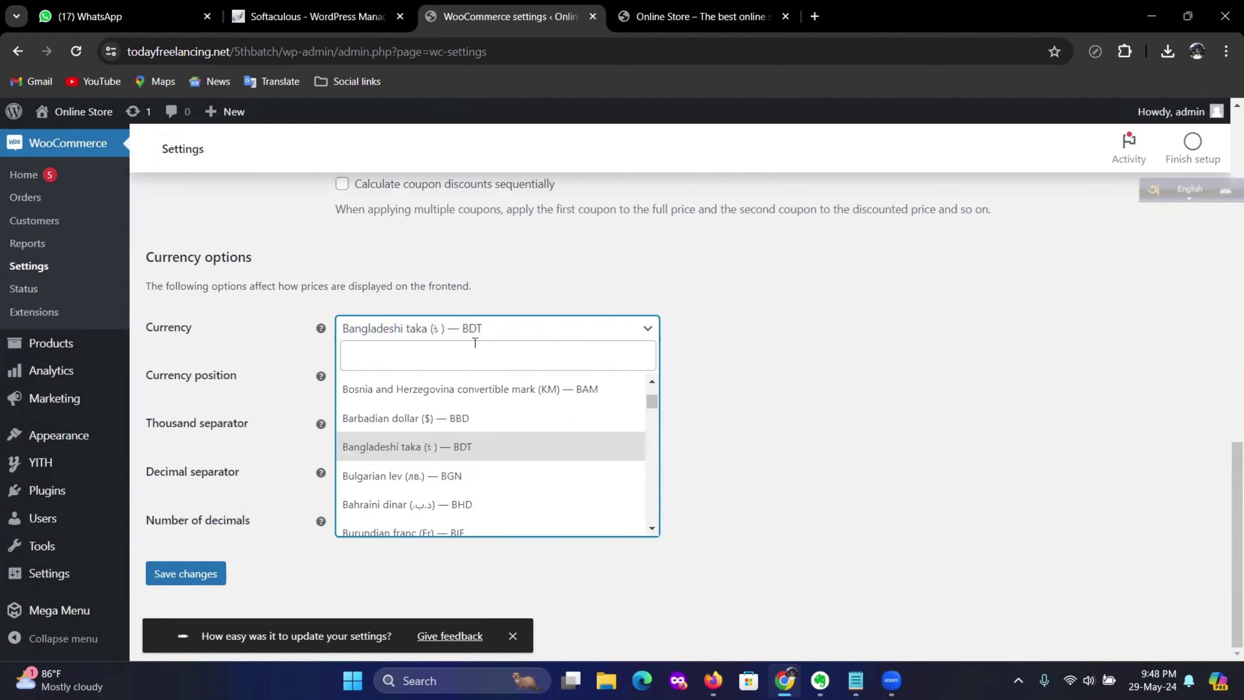
pyautogui.click(474, 360)
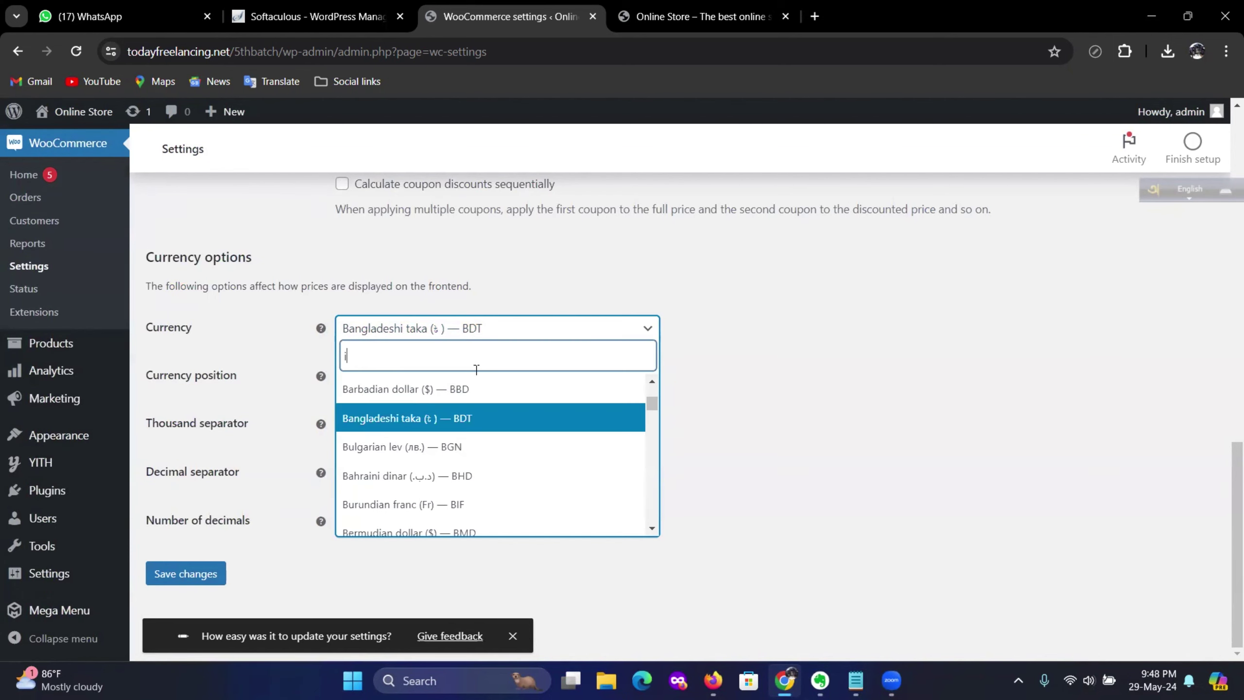
pyautogui.write('ind')
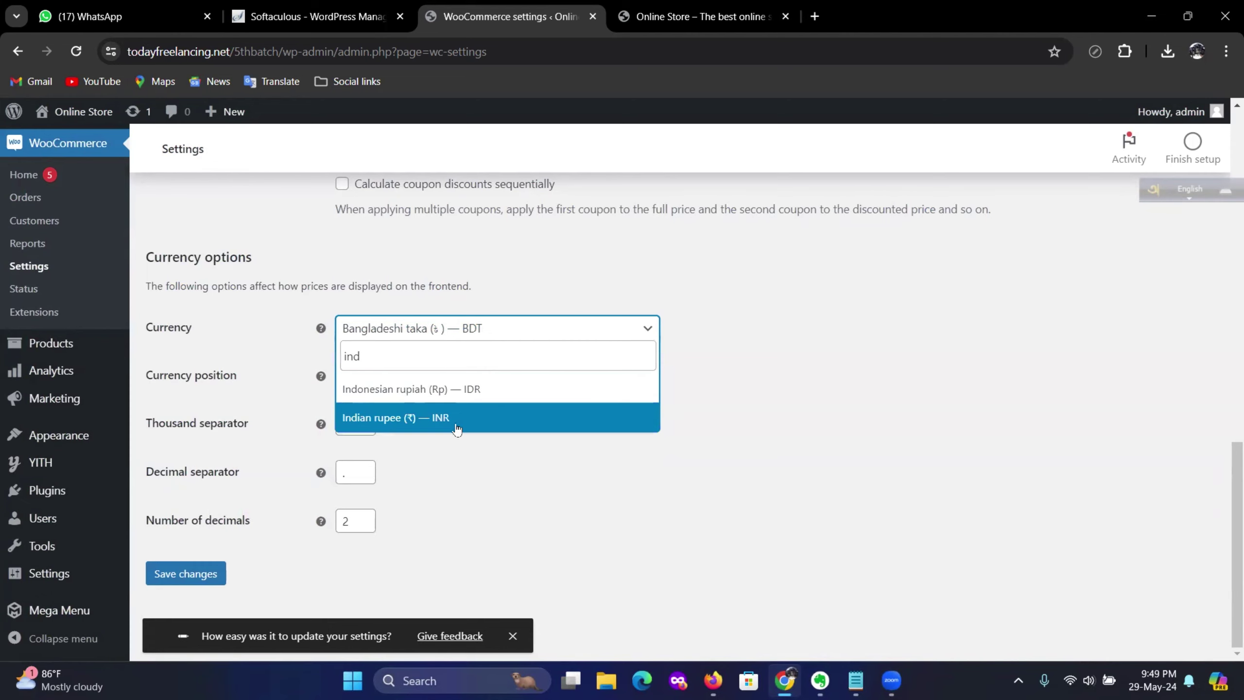
pyautogui.click(807, 393)
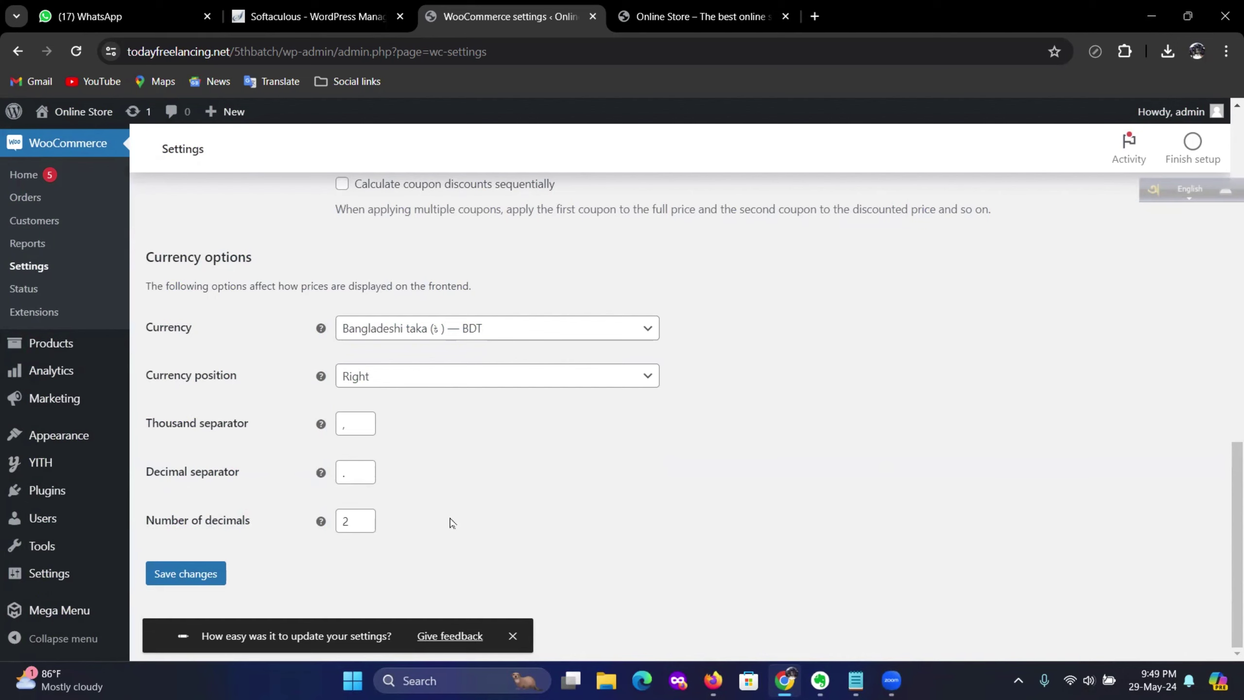
# Save the general settings and review the available shop page choices in the product settings
pyautogui.click(198, 577)
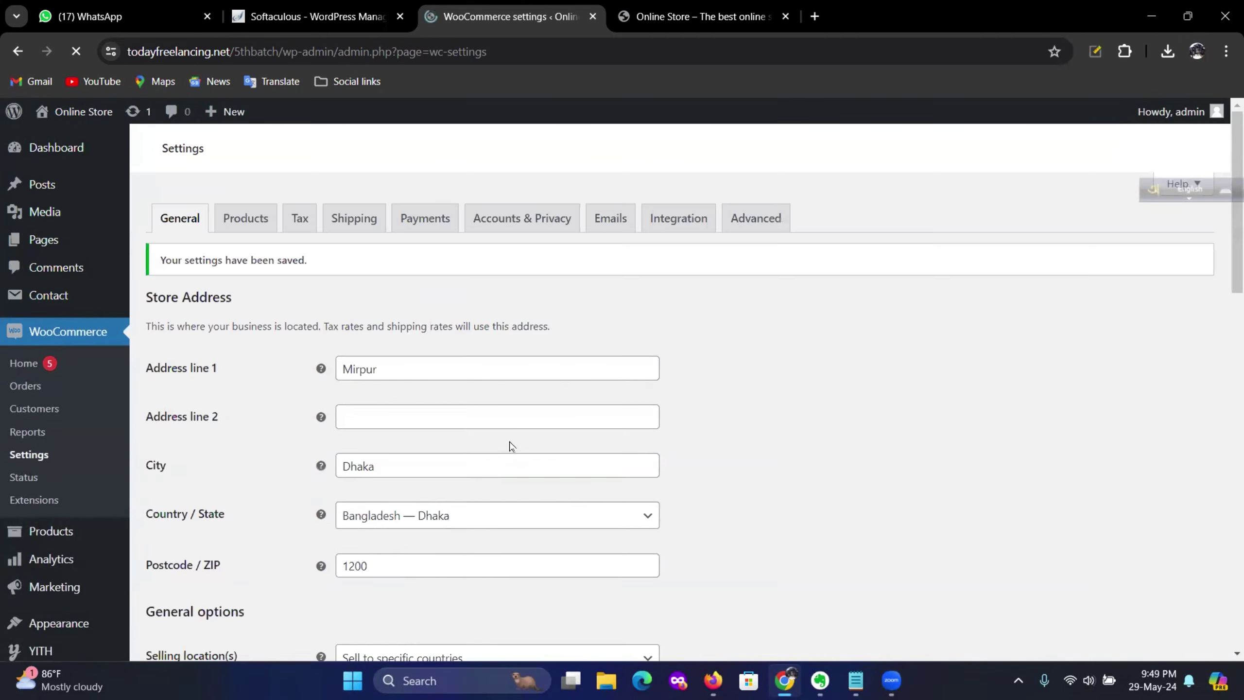
pyautogui.click(243, 222)
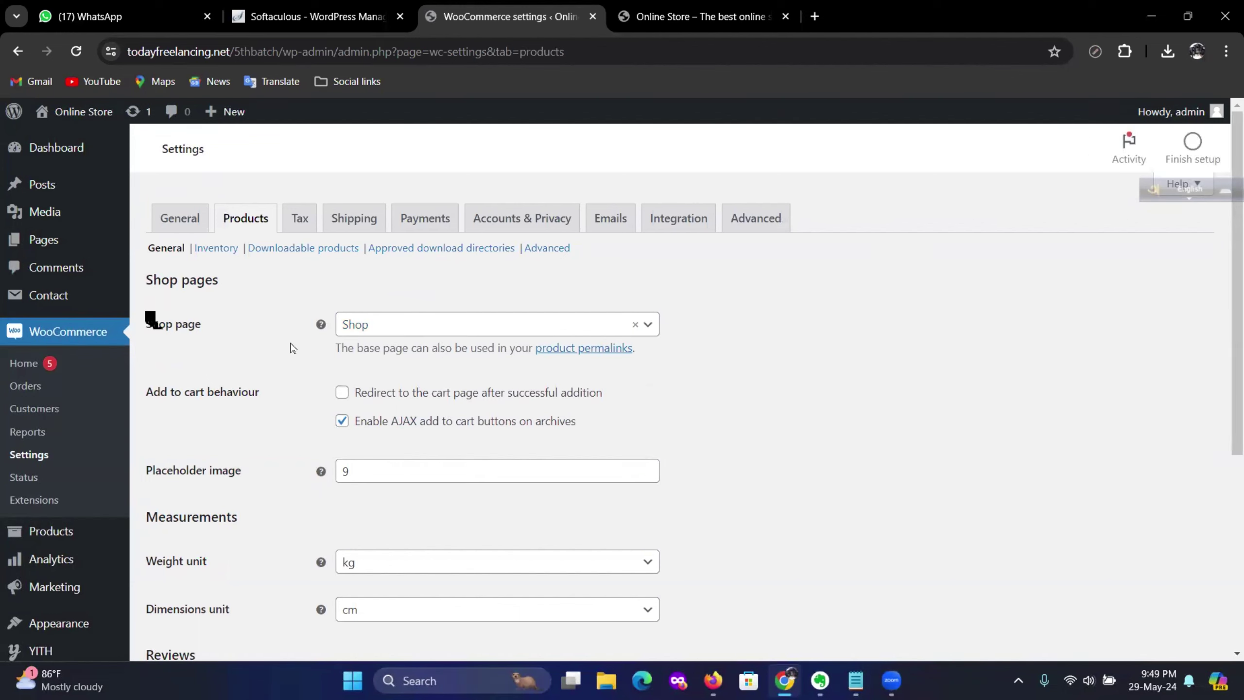
pyautogui.click(649, 326)
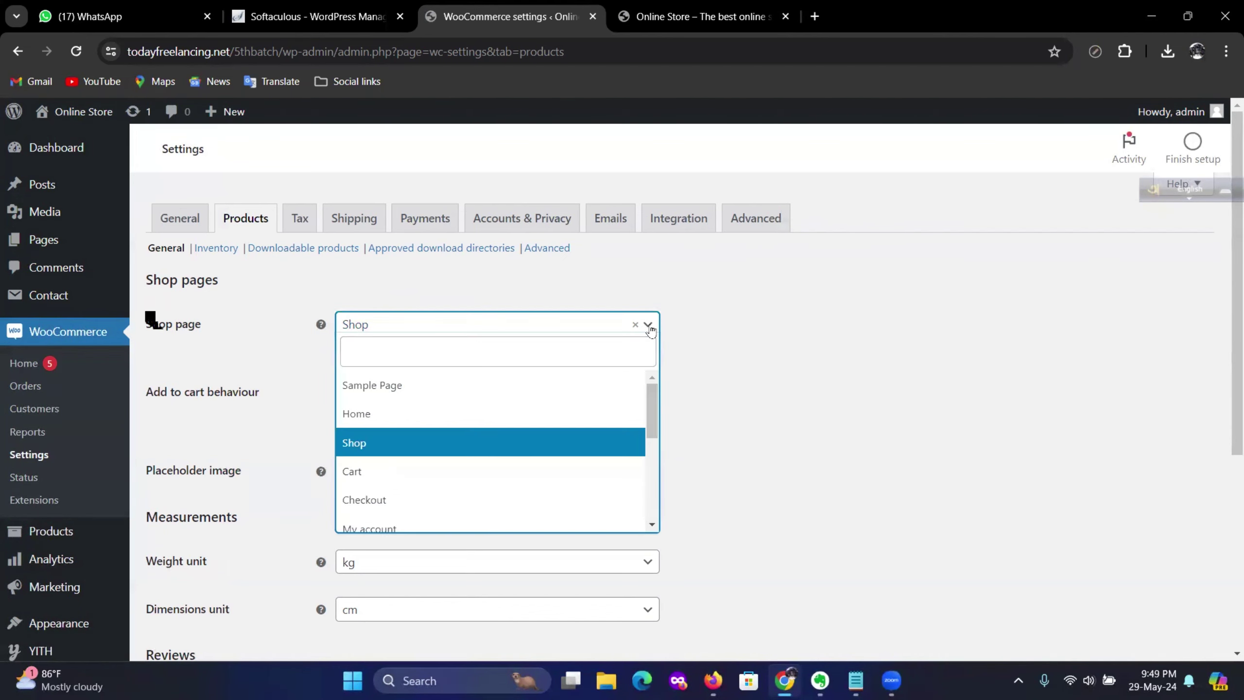
pyautogui.click(649, 326)
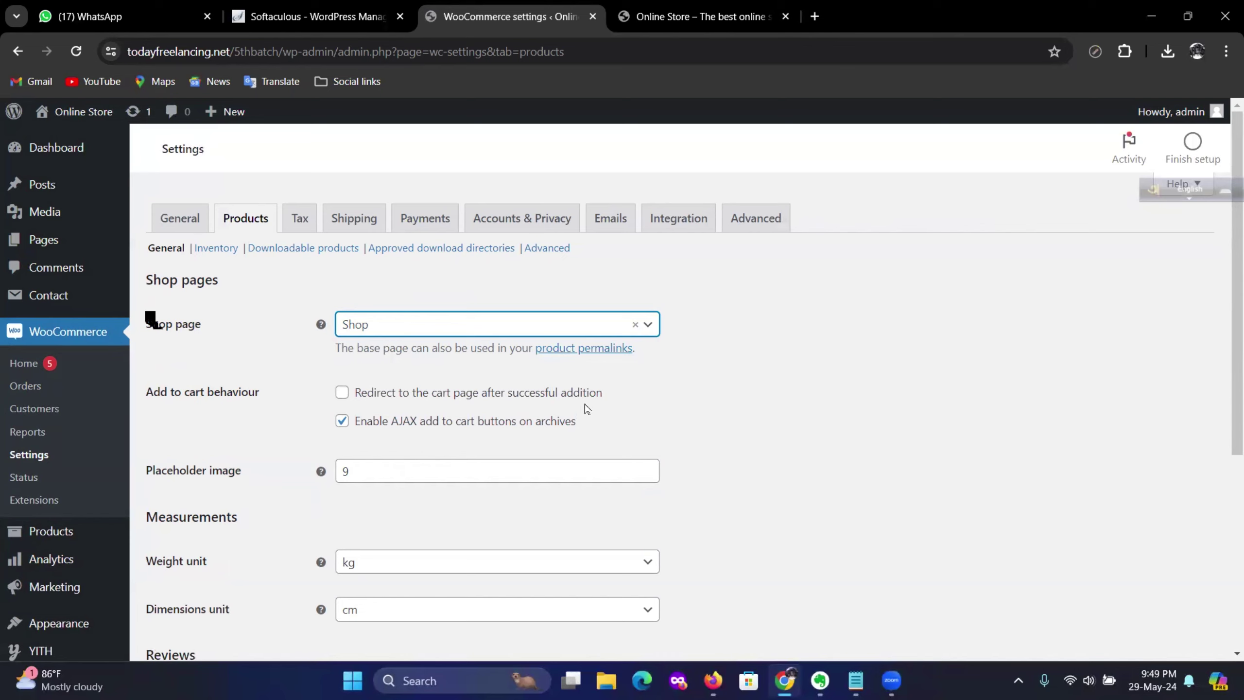
# Add the Stylish Heels Formal product to the cart on the Online Store home page
pyautogui.click(631, 26)
pyautogui.scroll(-10, 691, 385)
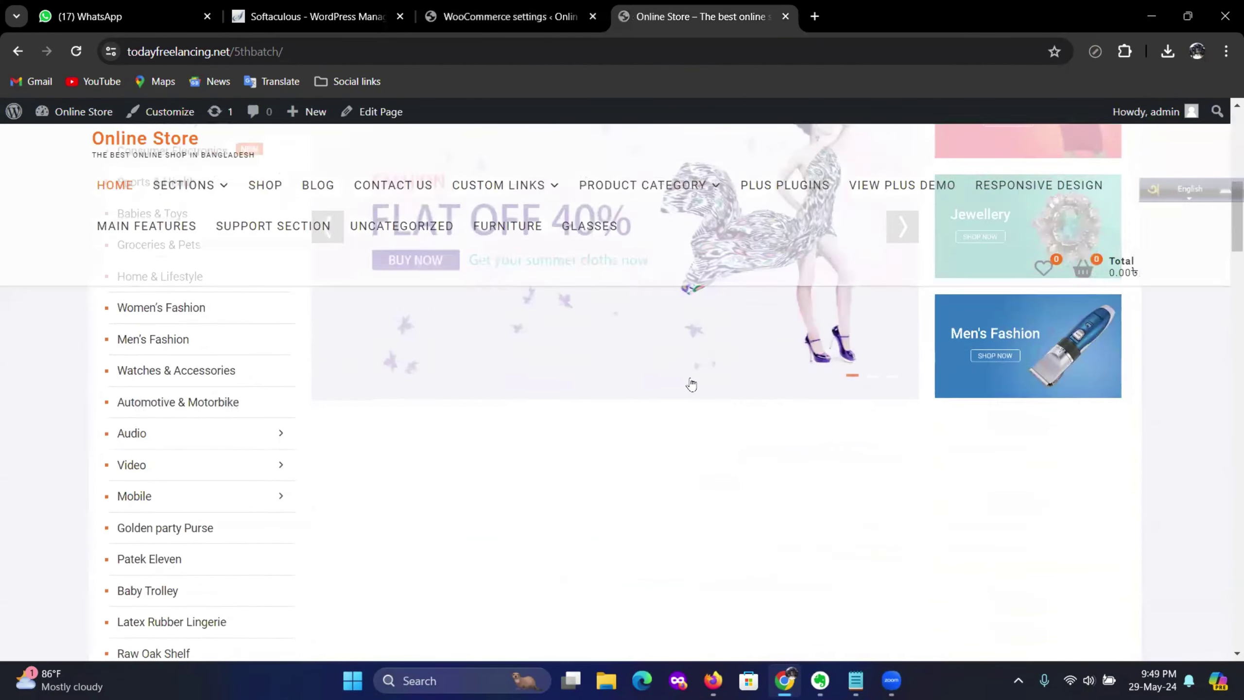
pyautogui.scroll(-10, 692, 385)
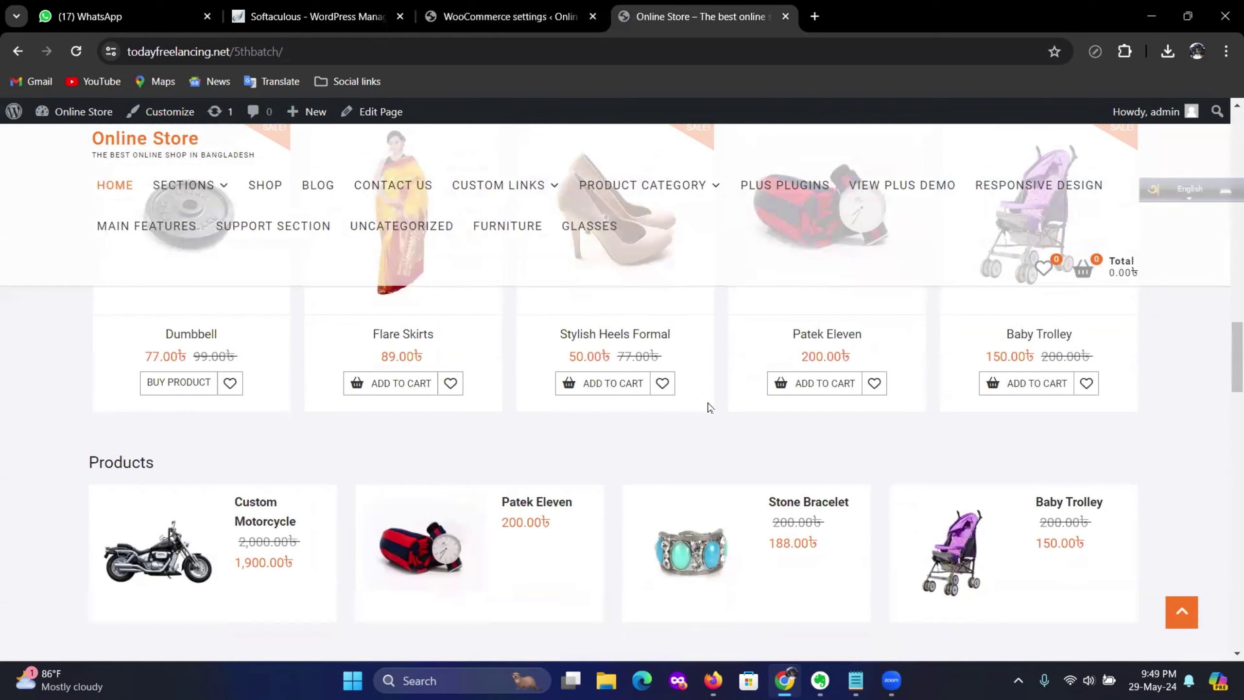
pyautogui.click(607, 388)
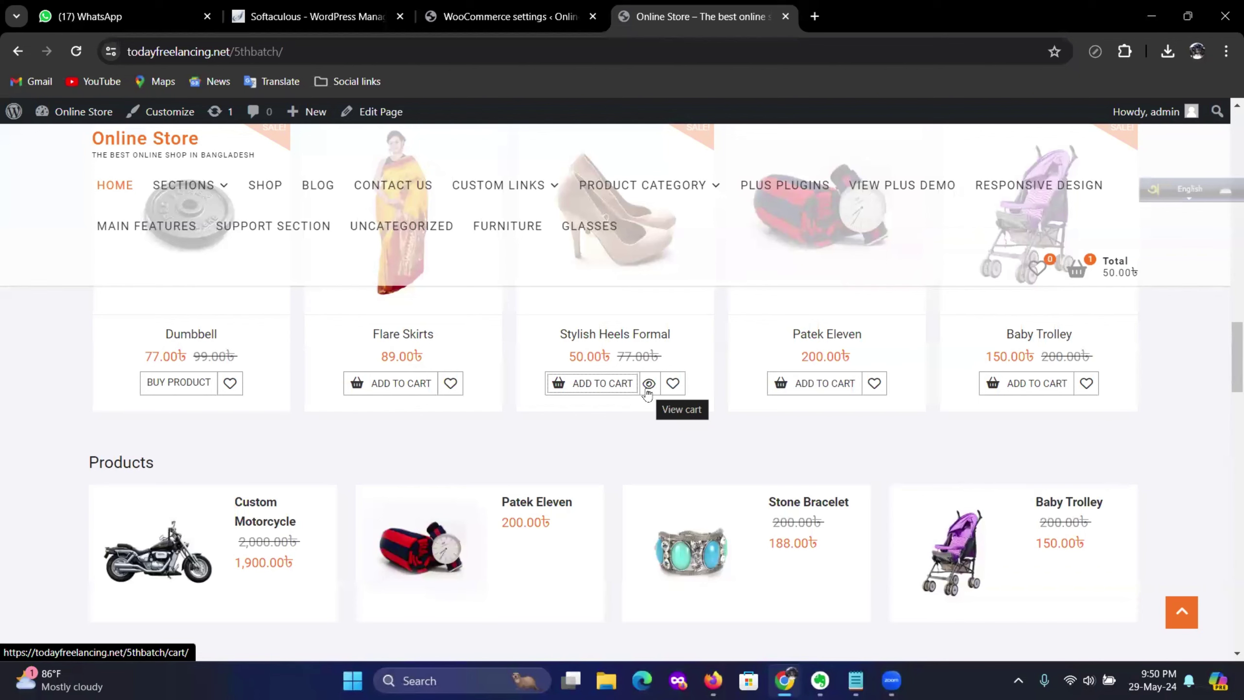
pyautogui.moveTo(1095, 283)
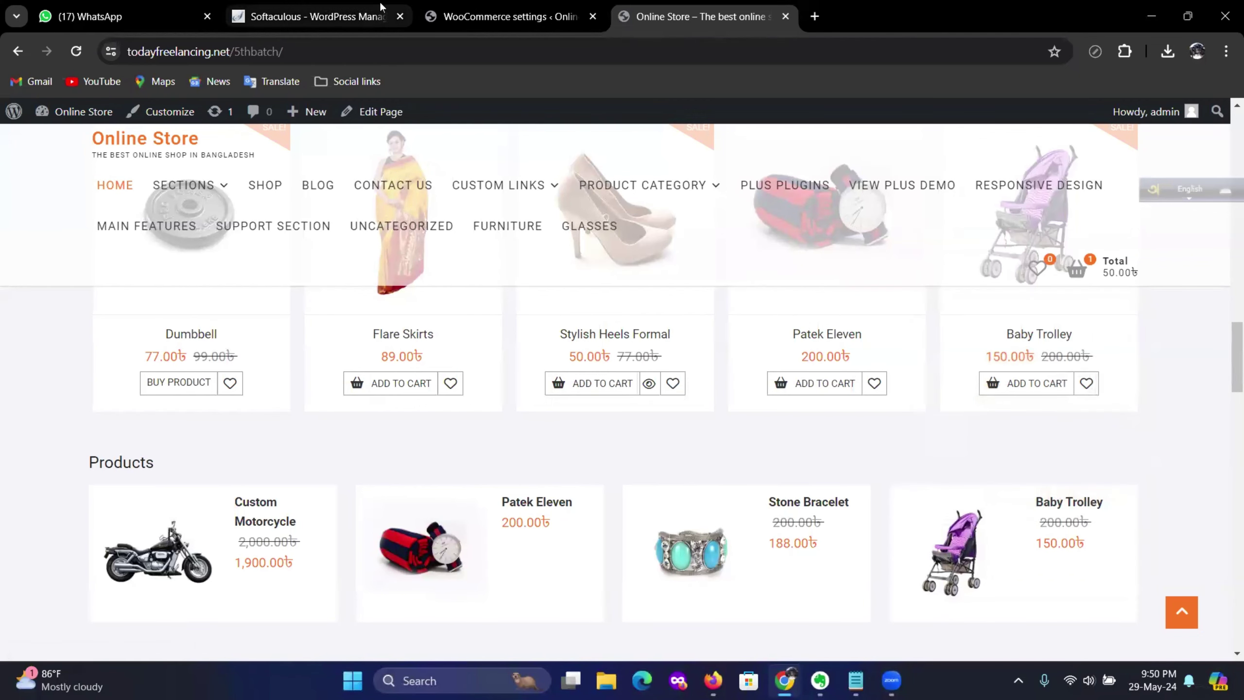
# Enable redirecting to the cart page after successful addition in the product settings and save the changes
pyautogui.click(475, 20)
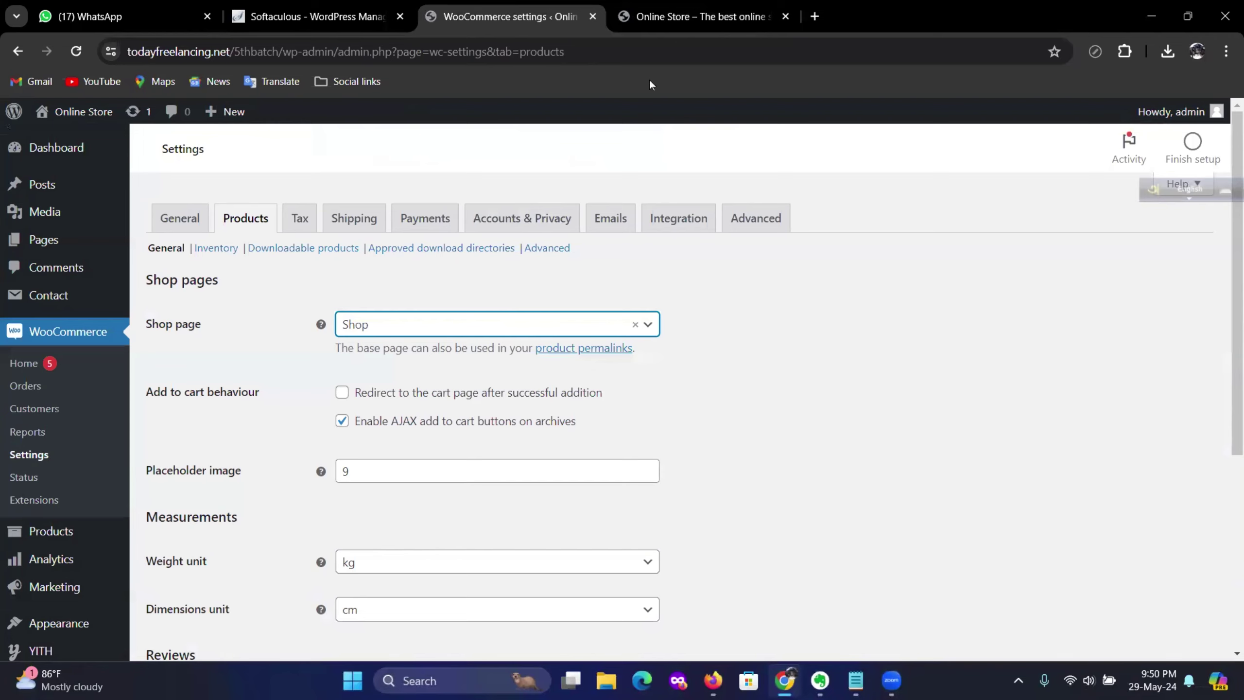
pyautogui.hotkey('ctrl', 'Tab')
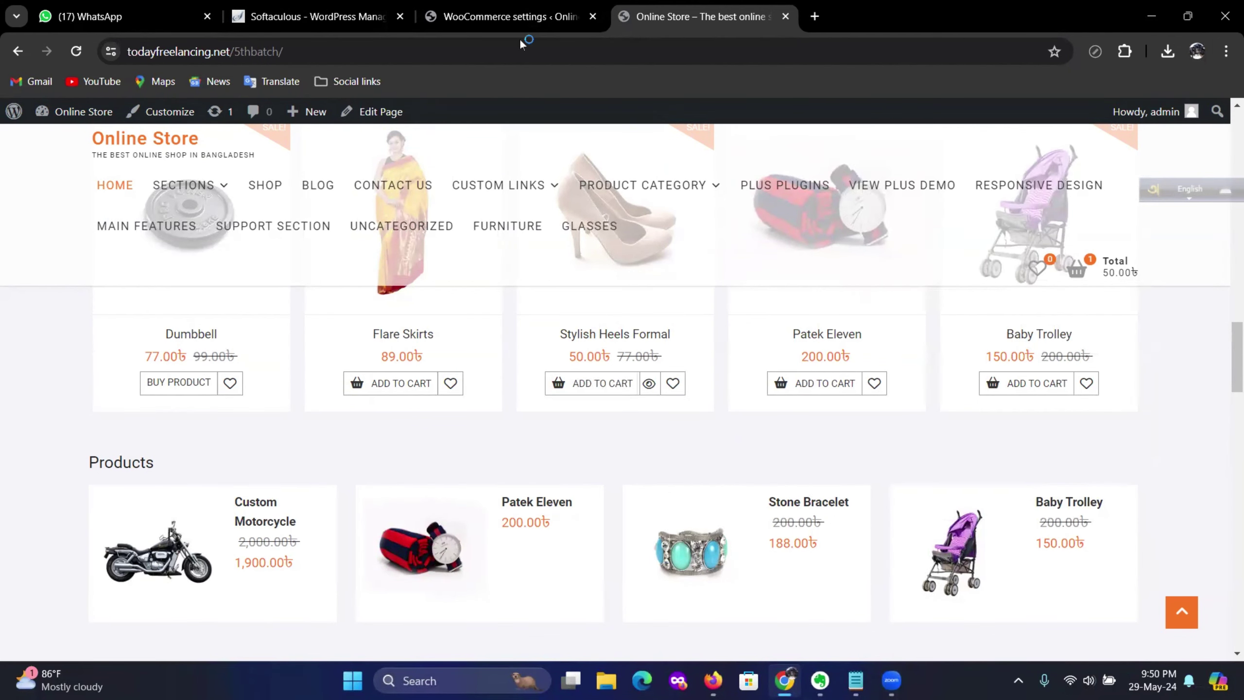
pyautogui.click(519, 17)
pyautogui.click(341, 392)
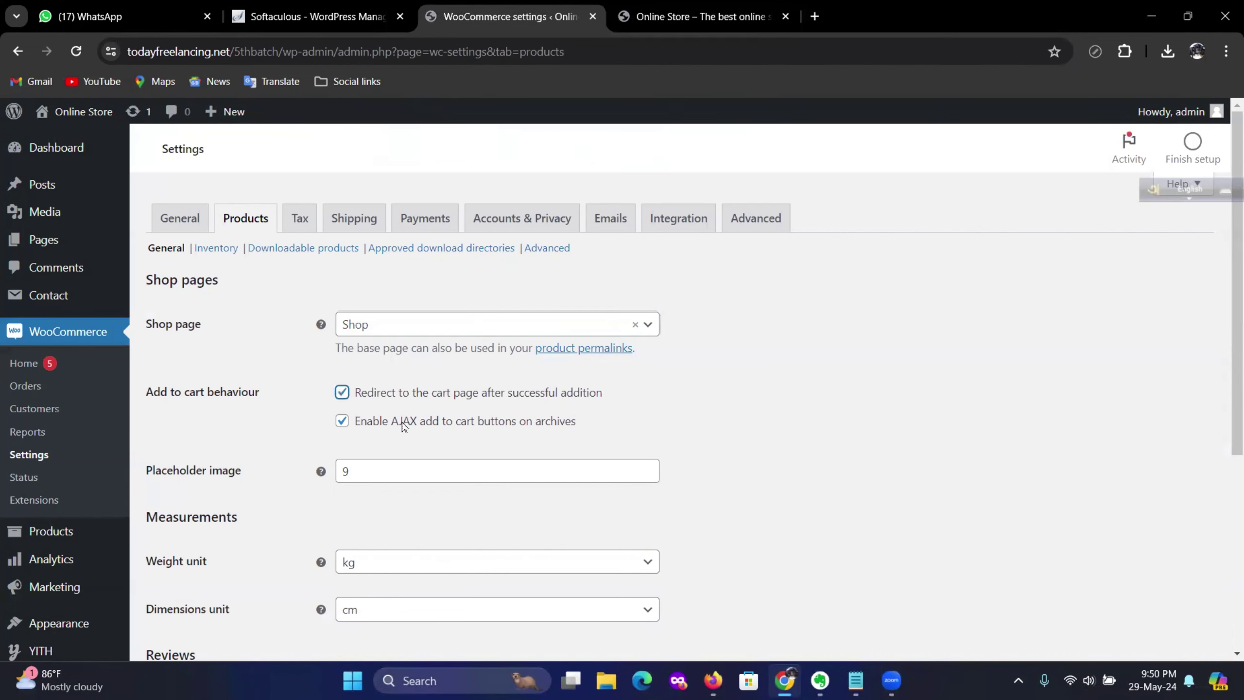
pyautogui.scroll(-5, 555, 412)
pyautogui.click(169, 576)
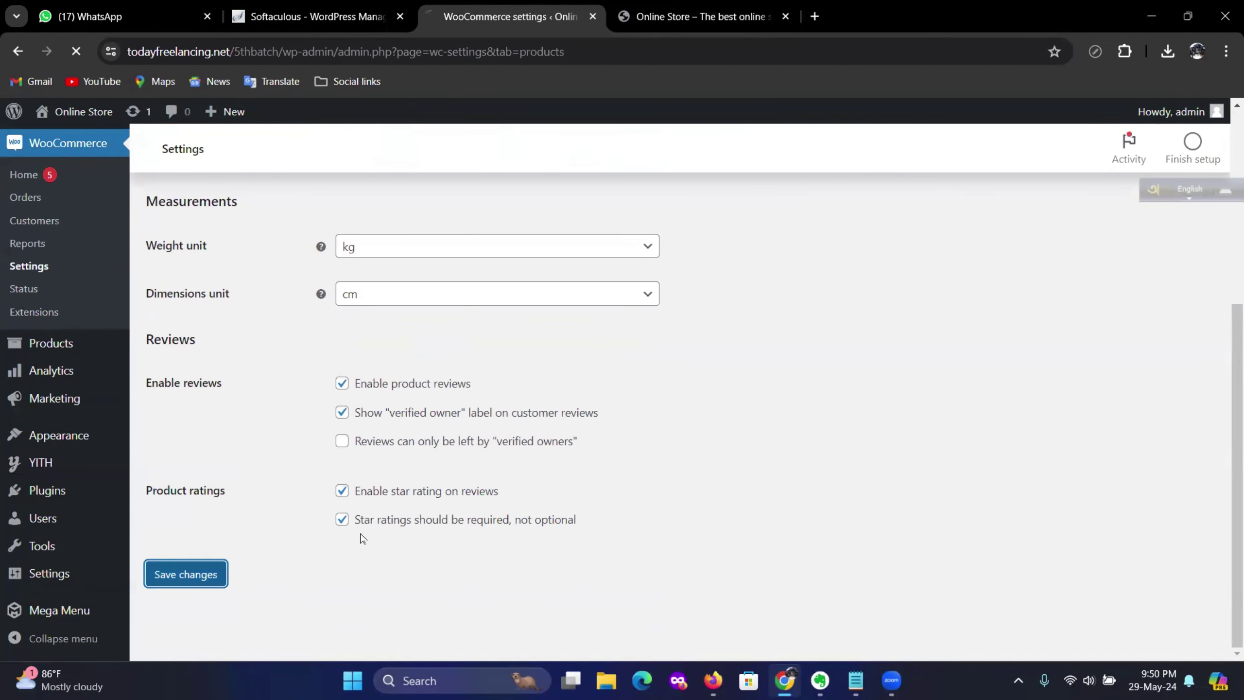
# Reload the Online Store home page, add Stylish Heels Formal to the cart and check the resulting cart page
pyautogui.hotkey('ctrl', 'Tab')
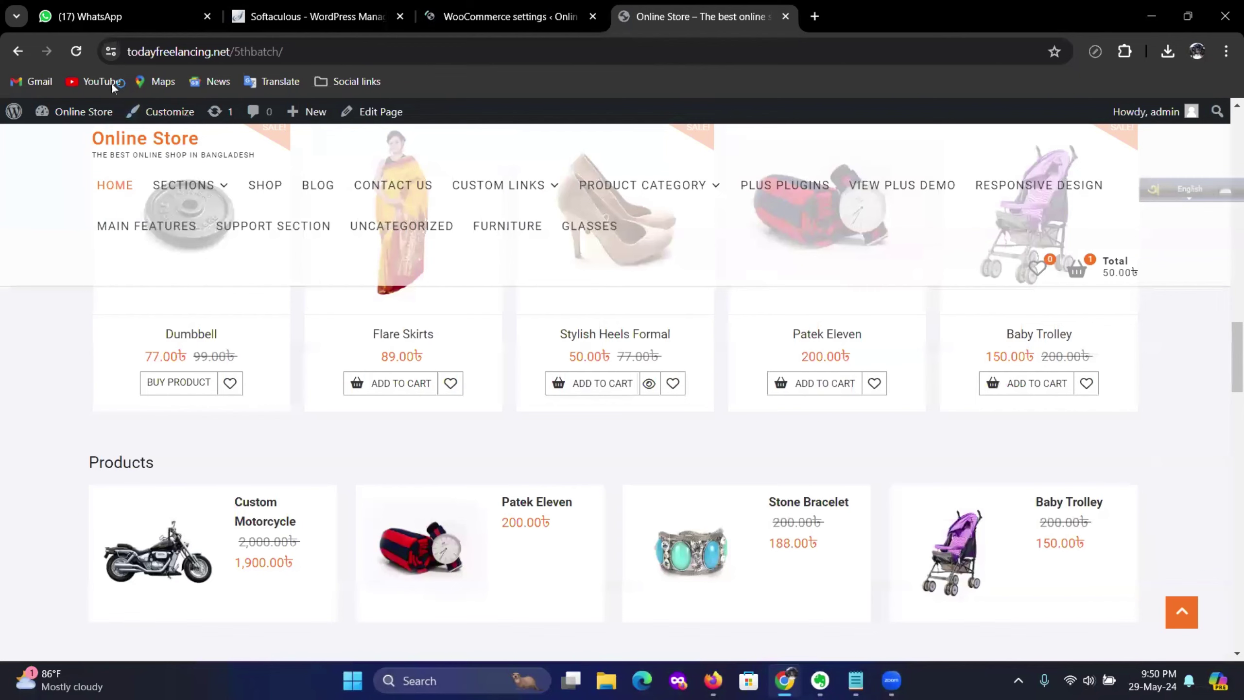
pyautogui.click(87, 50)
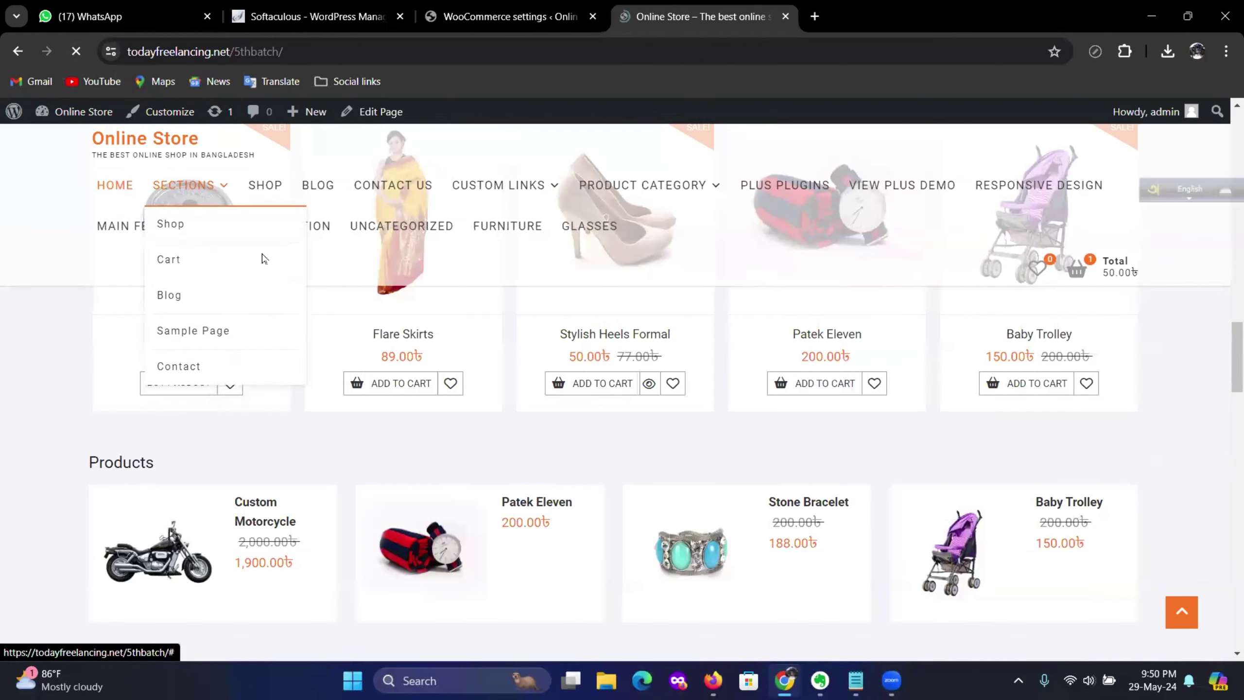
pyautogui.scroll(-5, 617, 365)
pyautogui.scroll(2, 619, 364)
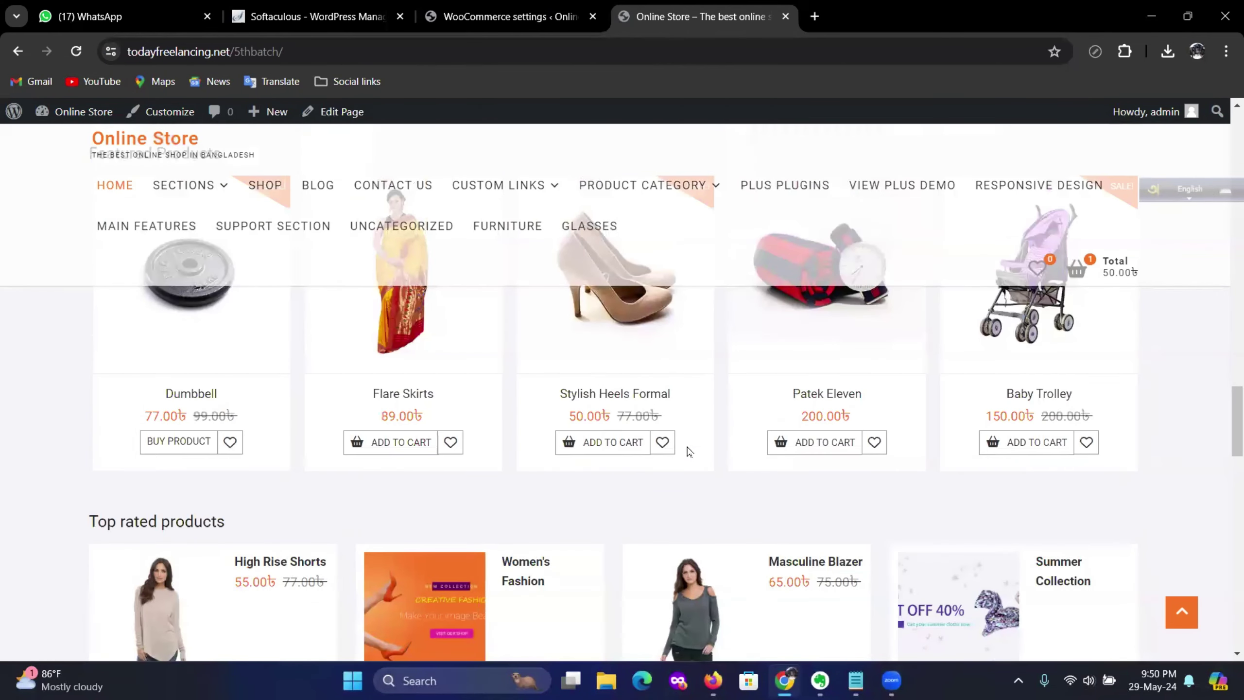
pyautogui.click(608, 443)
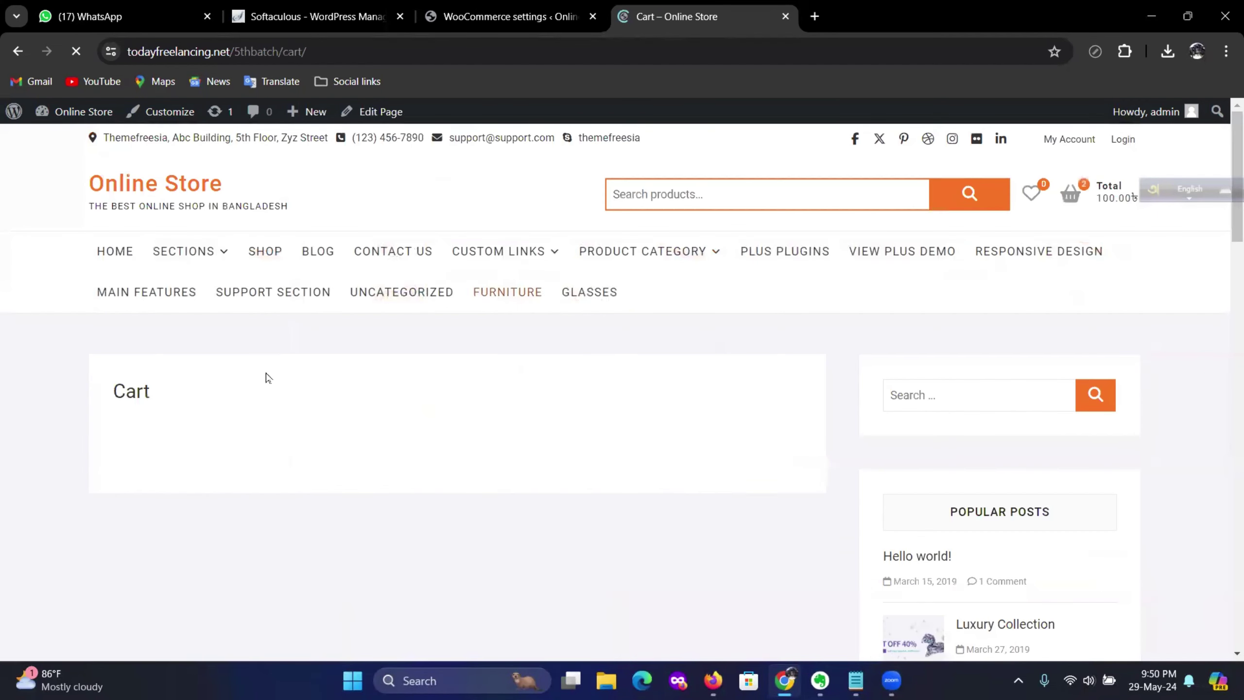
pyautogui.scroll(-5, 346, 468)
pyautogui.scroll(5, 358, 431)
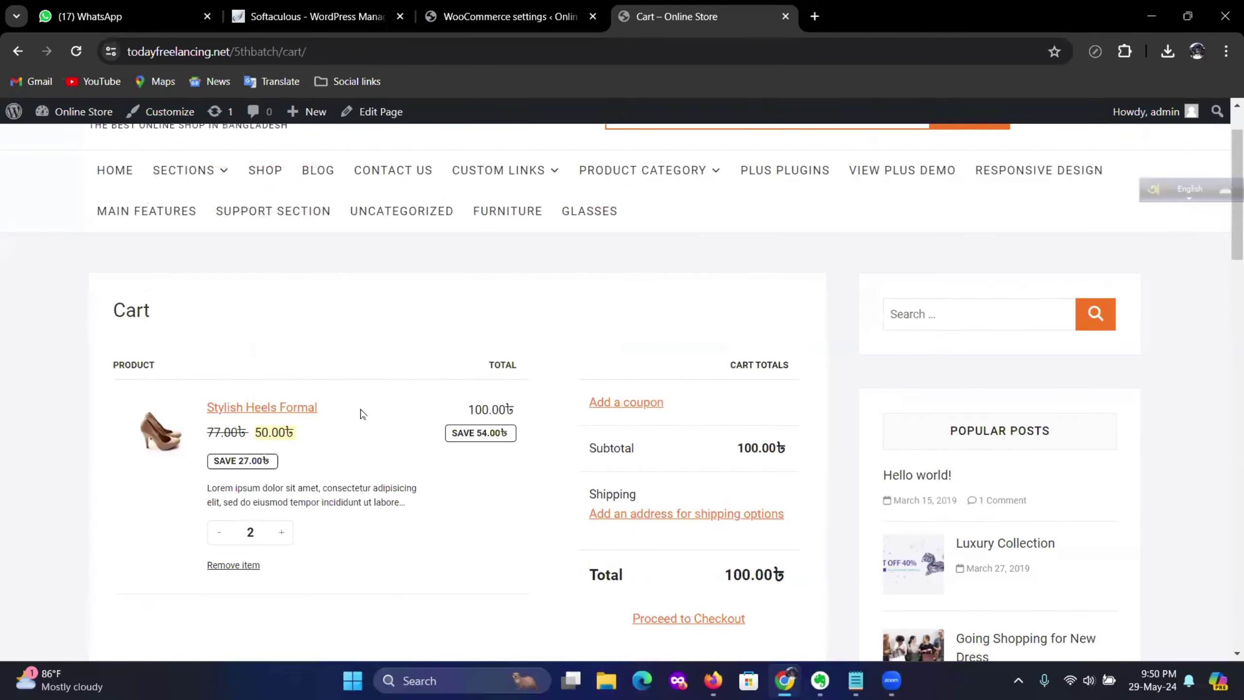
# Set the weight unit to g in the WooCommerce product settings and save the changes
pyautogui.click(509, 16)
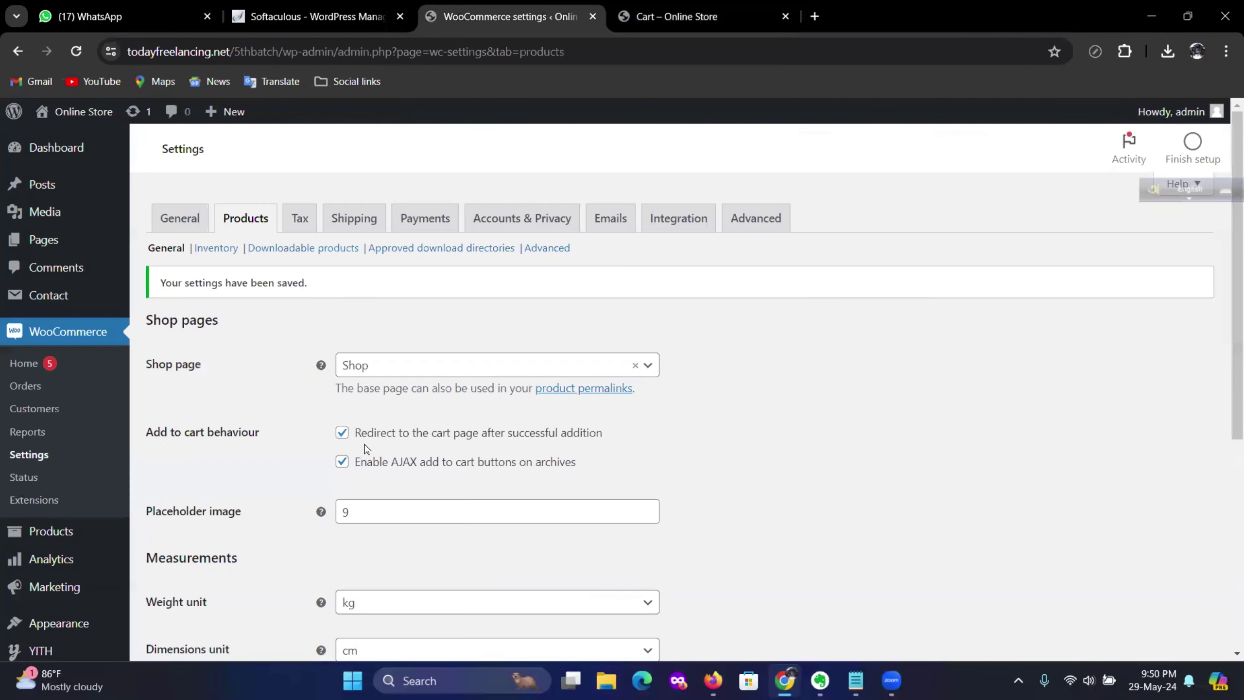
pyautogui.scroll(-3, 651, 427)
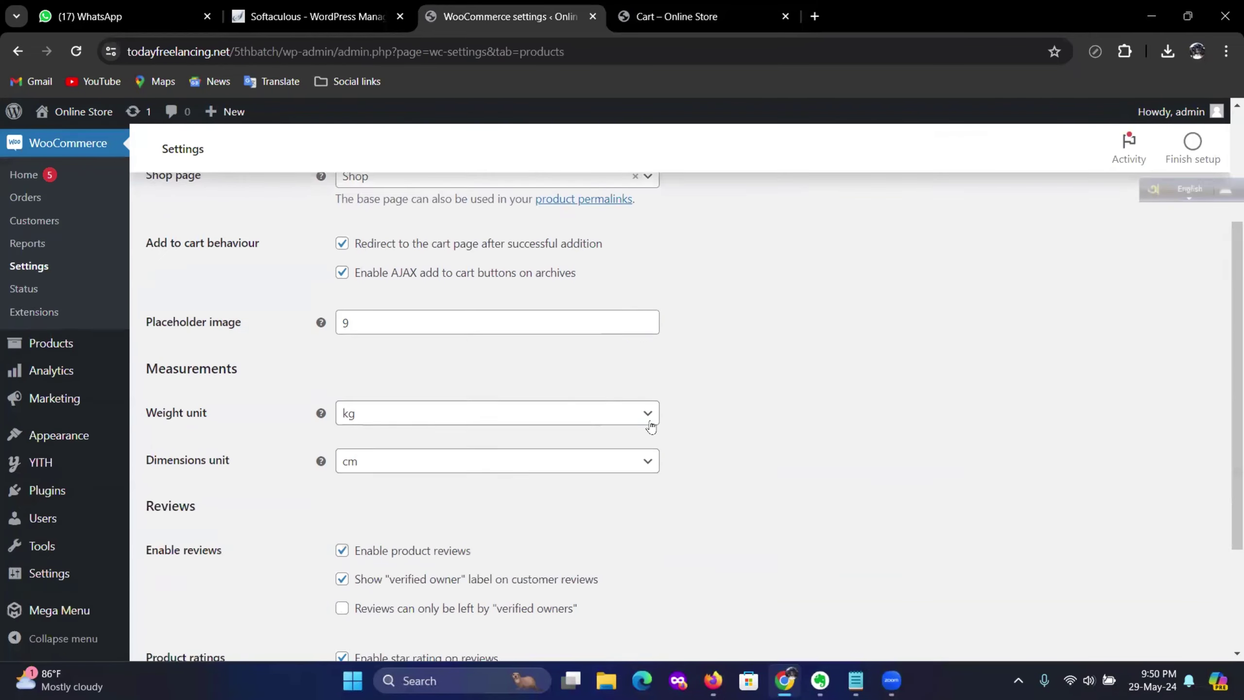
pyautogui.scroll(2, 628, 419)
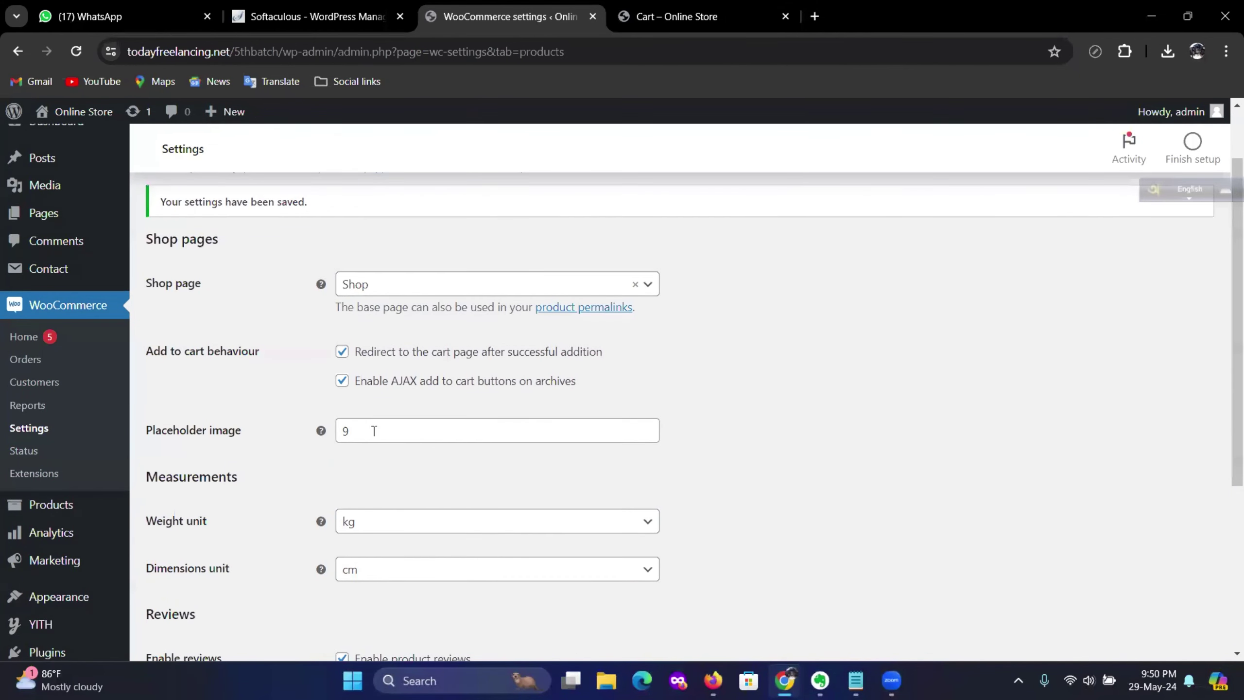
pyautogui.moveTo(374, 430); pyautogui.dragTo(313, 427)
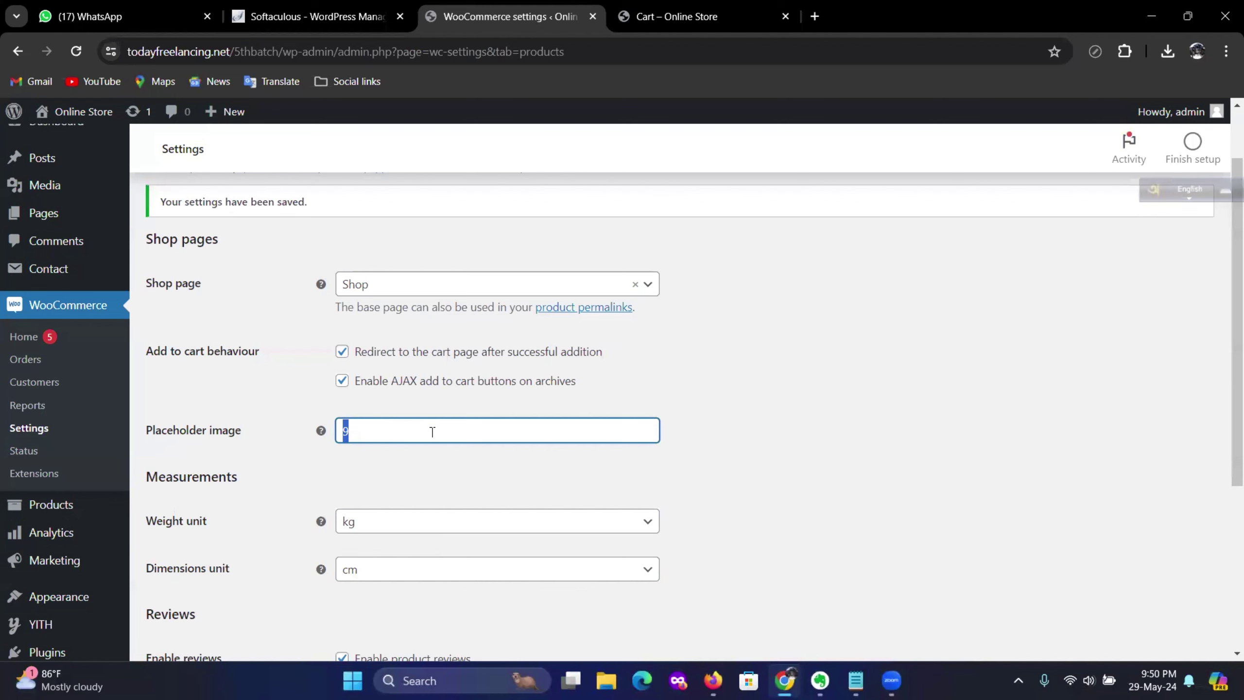
pyautogui.scroll(-2, 438, 435)
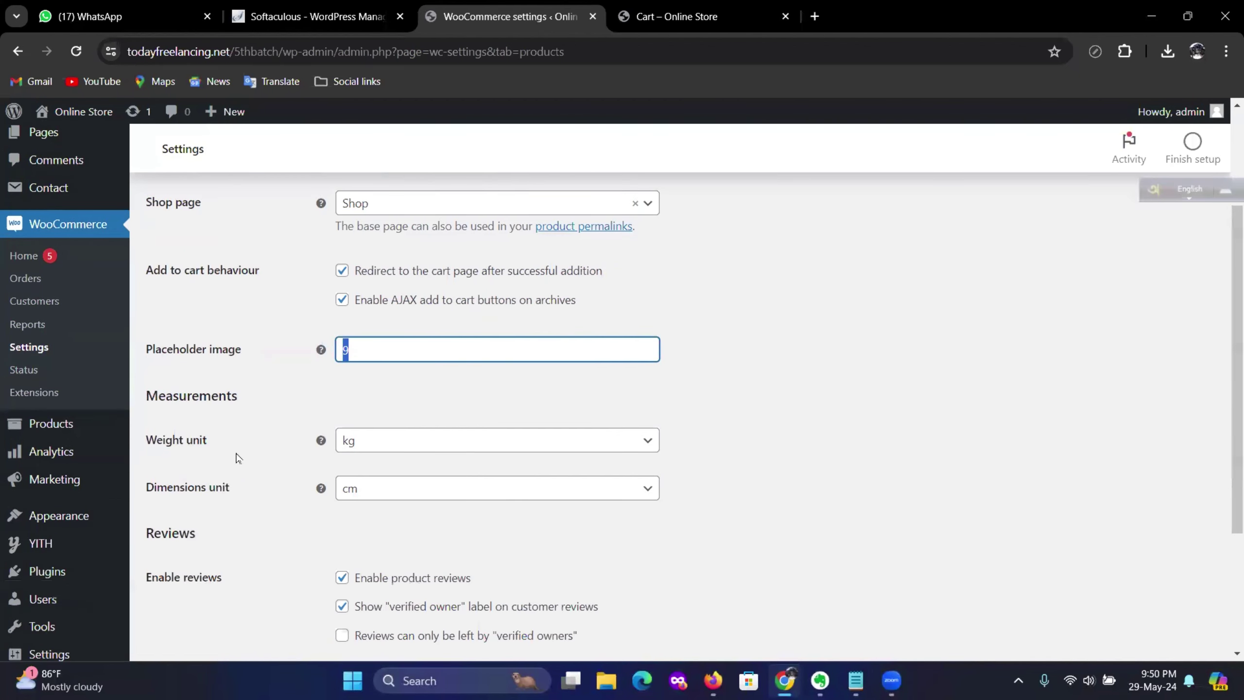
pyautogui.click(406, 455)
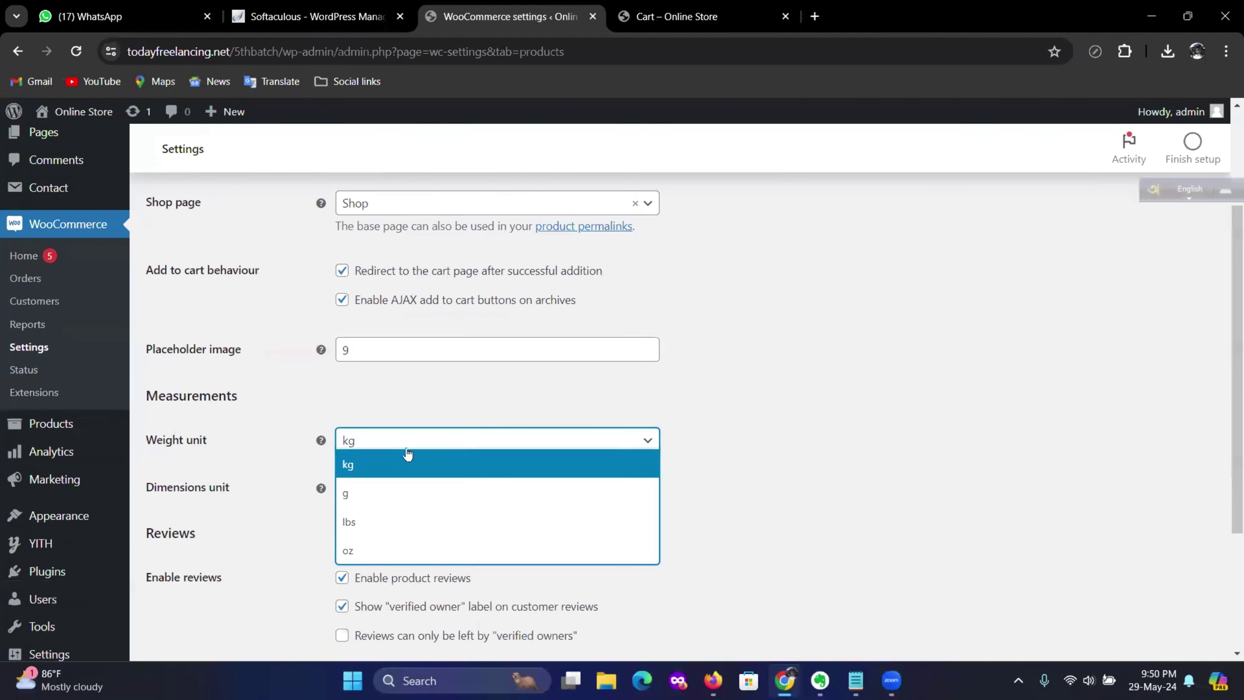
pyautogui.click(371, 494)
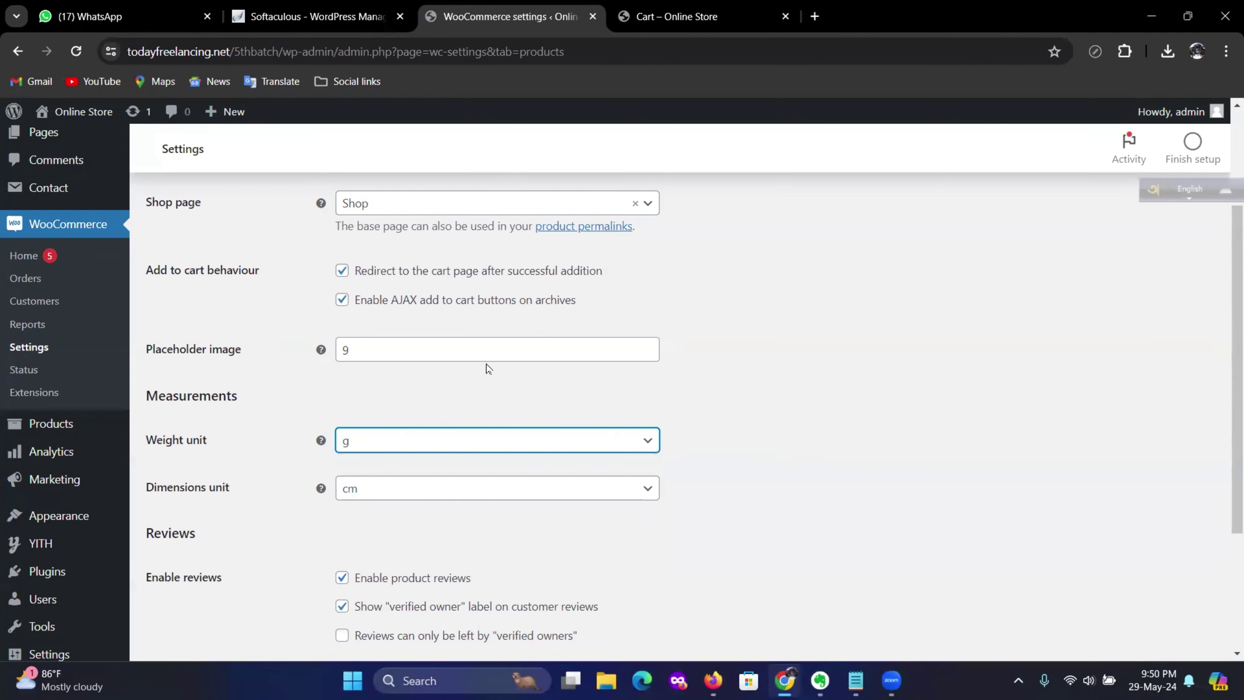
pyautogui.scroll(-4, 488, 370)
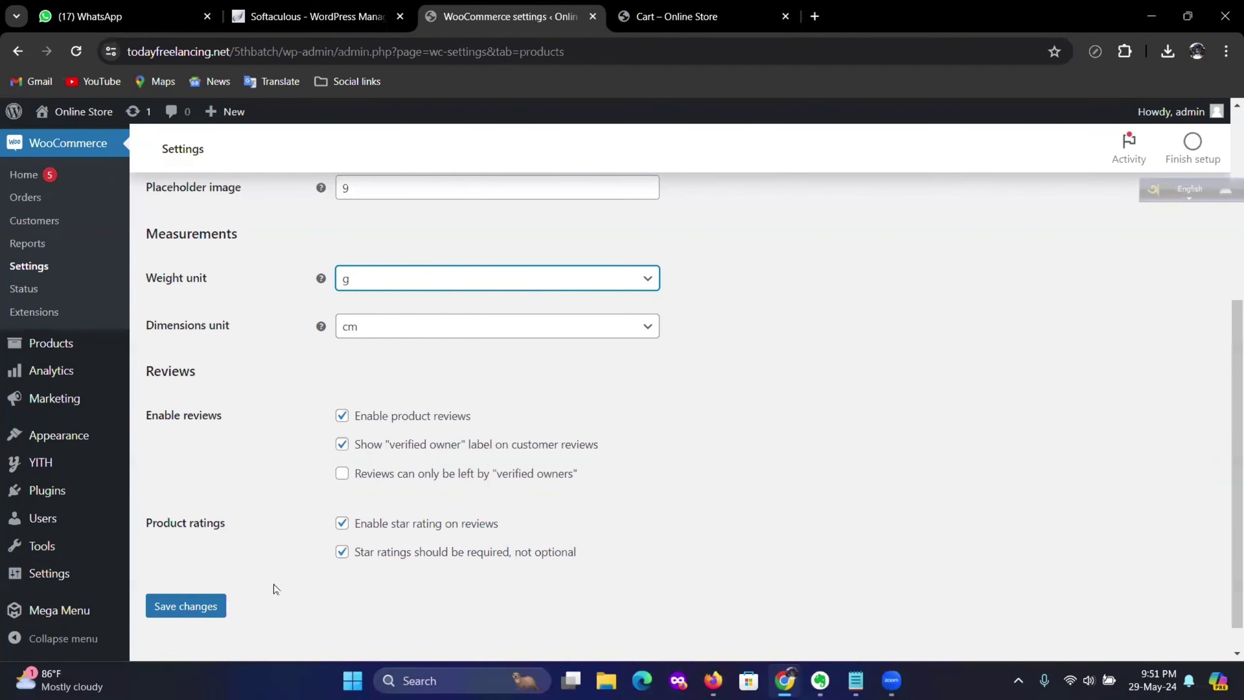
pyautogui.click(200, 614)
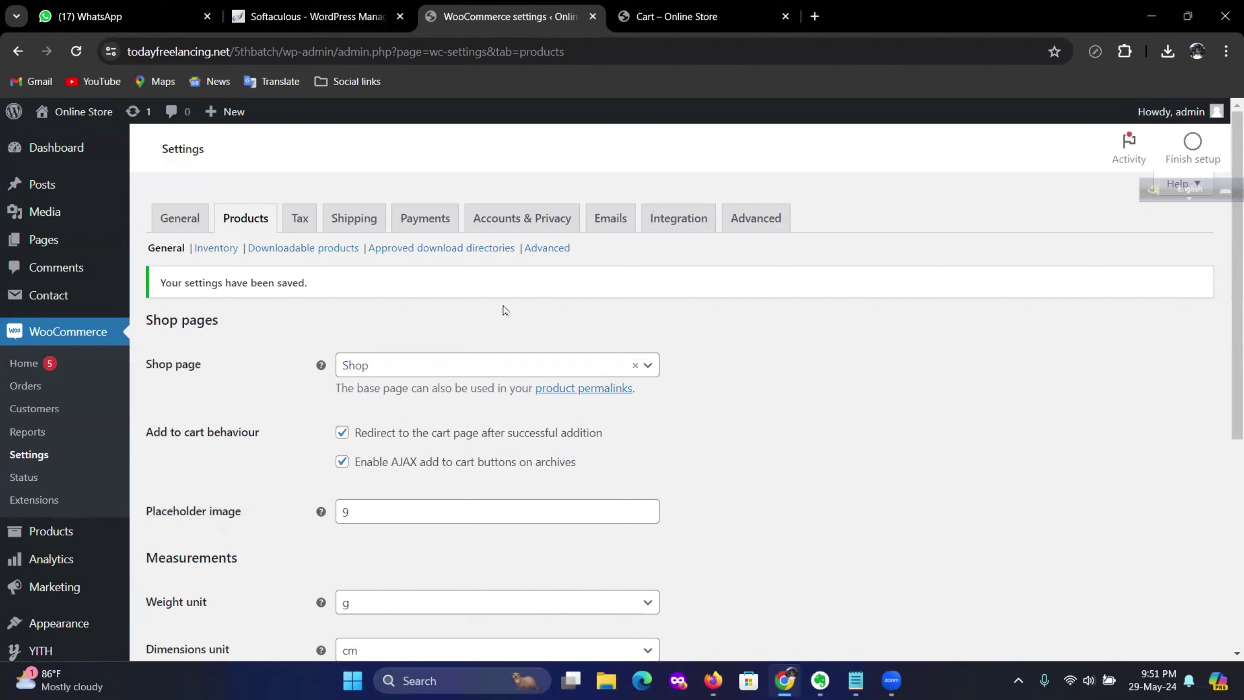
# Review the stock management and notification options in the product inventory settings and save them
pyautogui.click(216, 248)
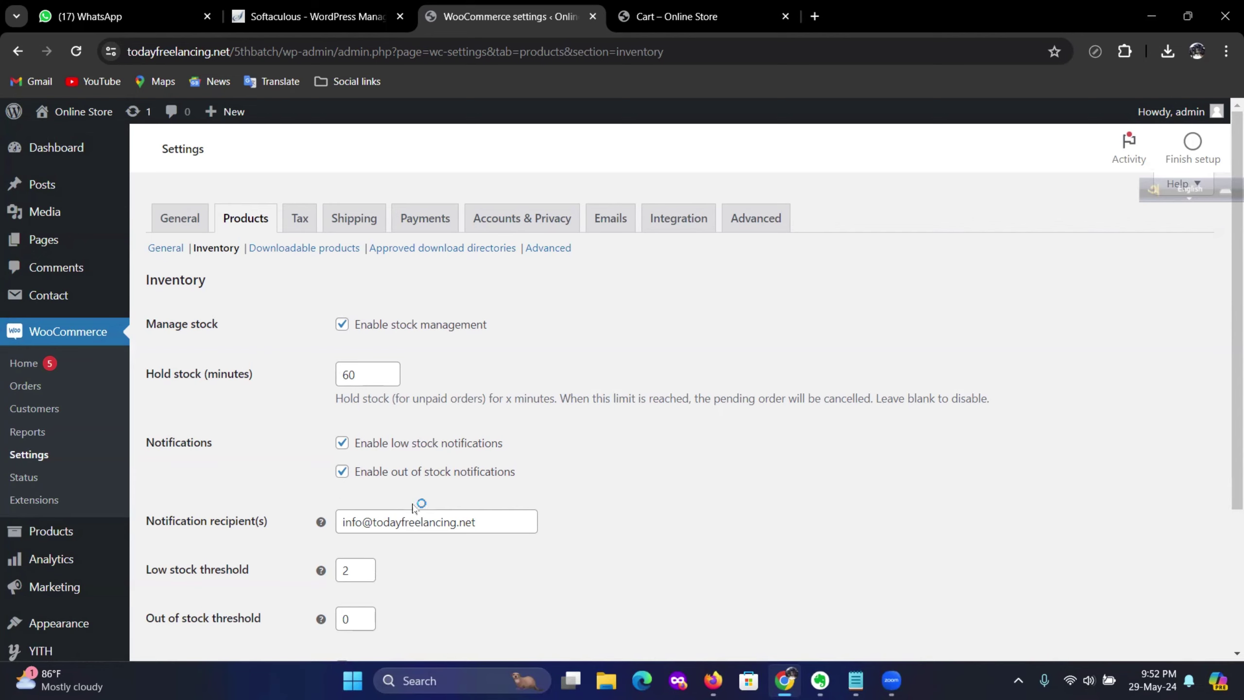
pyautogui.scroll(-3, 471, 546)
pyautogui.scroll(-1, 489, 556)
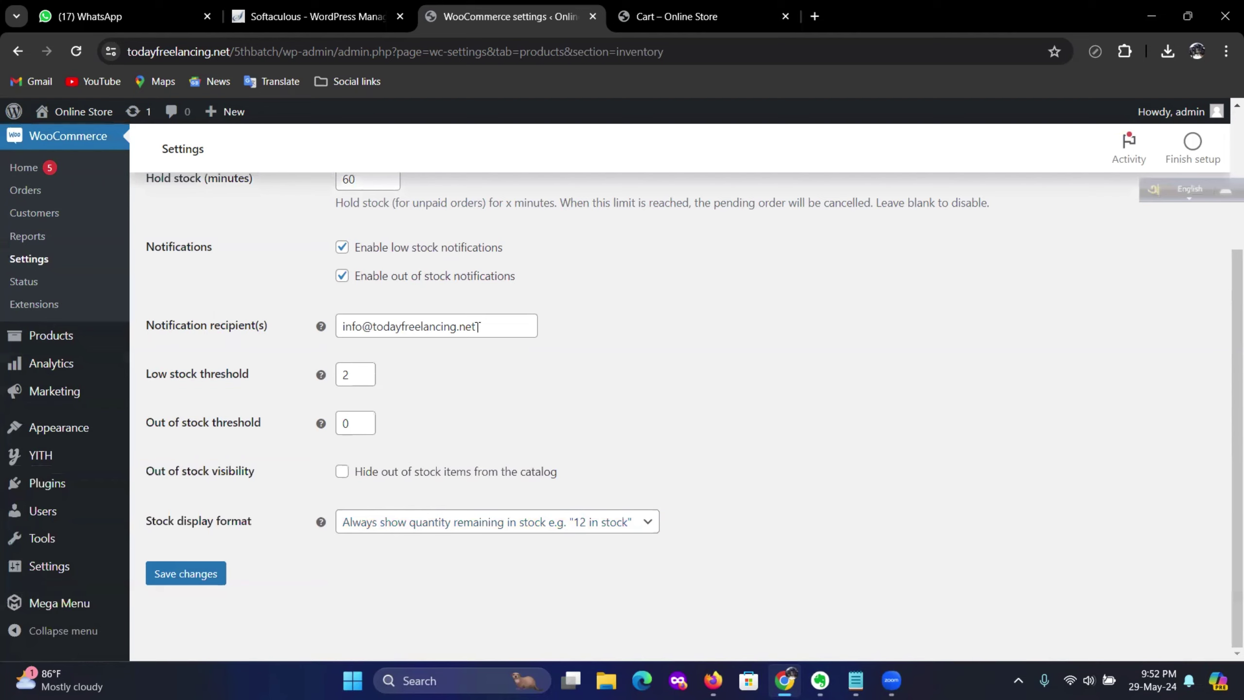
pyautogui.moveTo(478, 326); pyautogui.dragTo(287, 324)
pyautogui.click(741, 443)
pyautogui.click(187, 586)
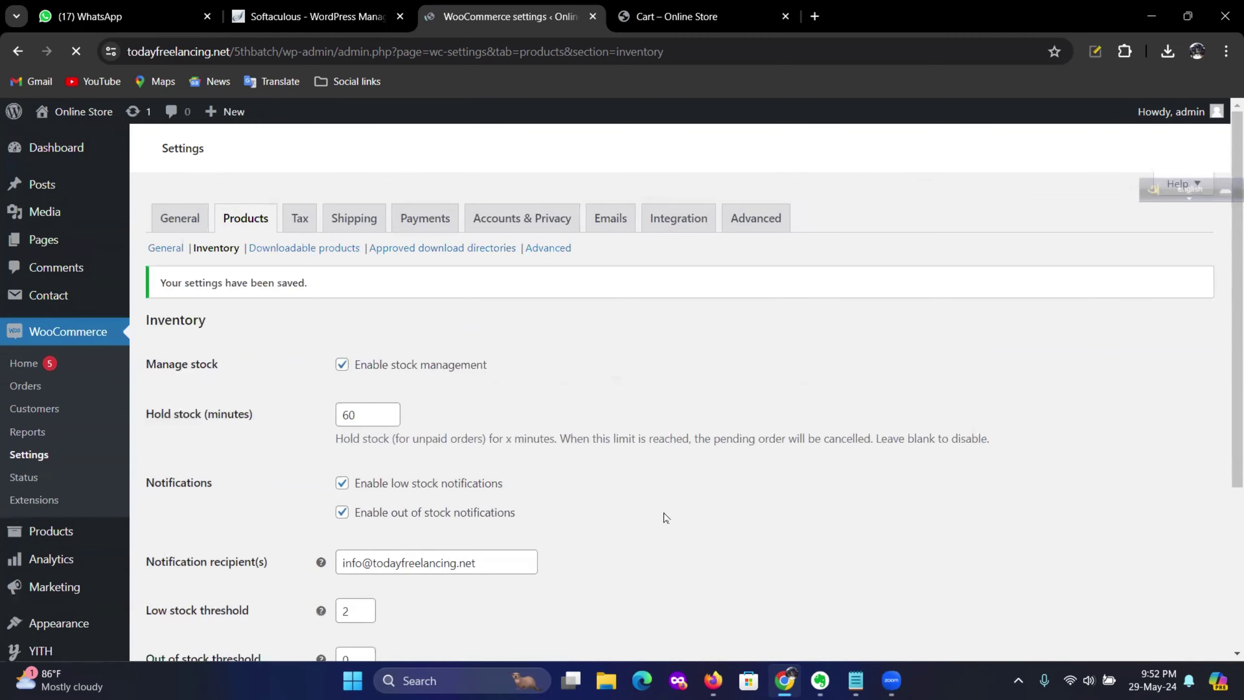
# Examine the downloadable products settings and the store's tax options
pyautogui.click(301, 248)
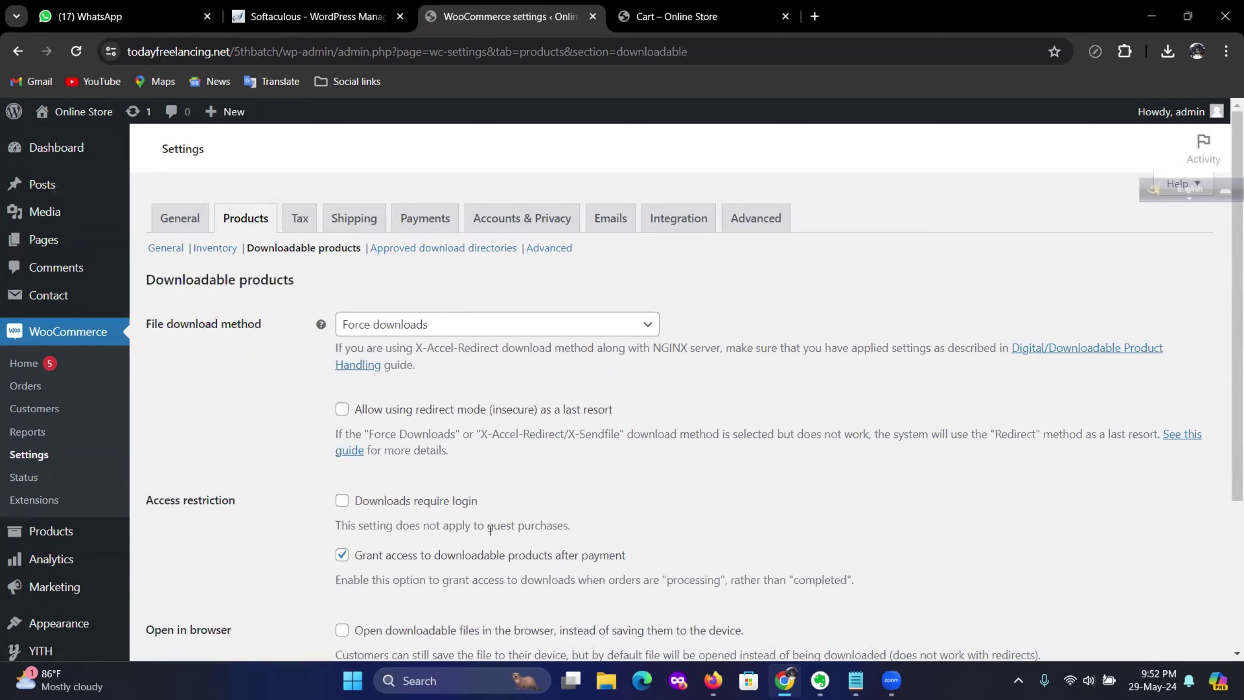
pyautogui.scroll(-4, 585, 370)
pyautogui.scroll(4, 376, 301)
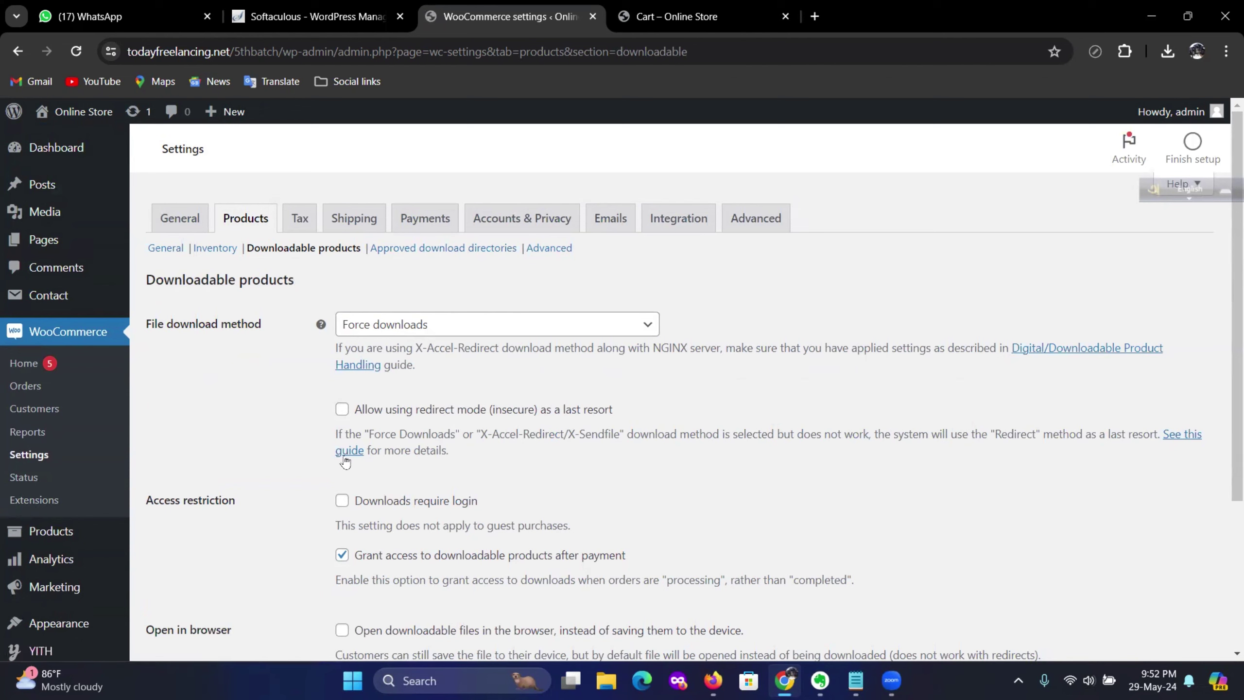
pyautogui.click(297, 226)
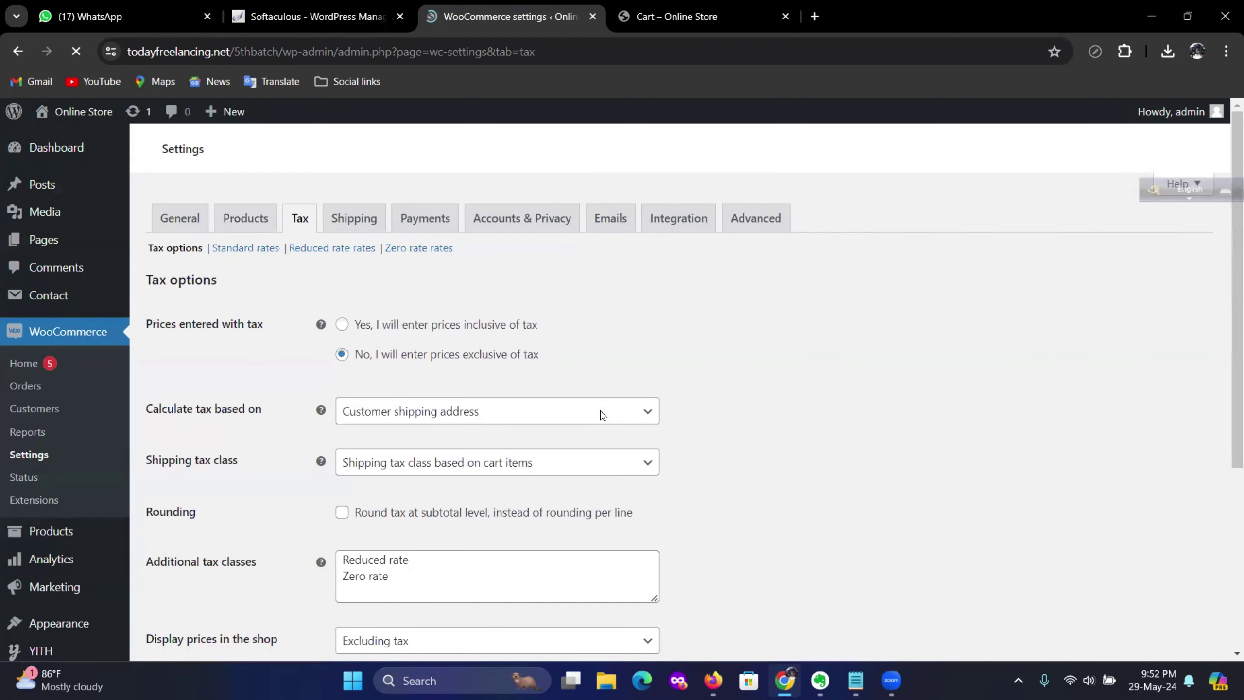
pyautogui.scroll(-5, 617, 398)
pyautogui.scroll(5, 615, 396)
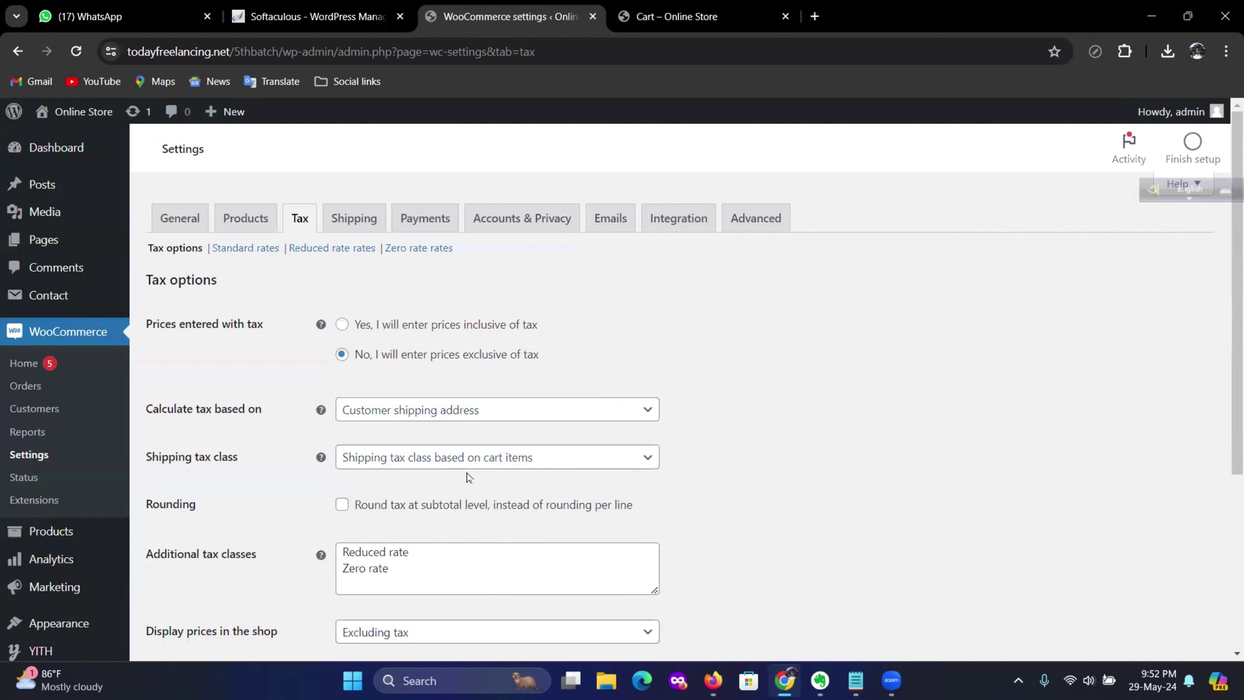
# Dismiss the introduction in the shipping zone settings and delete the Bangladesh zone
pyautogui.click(353, 225)
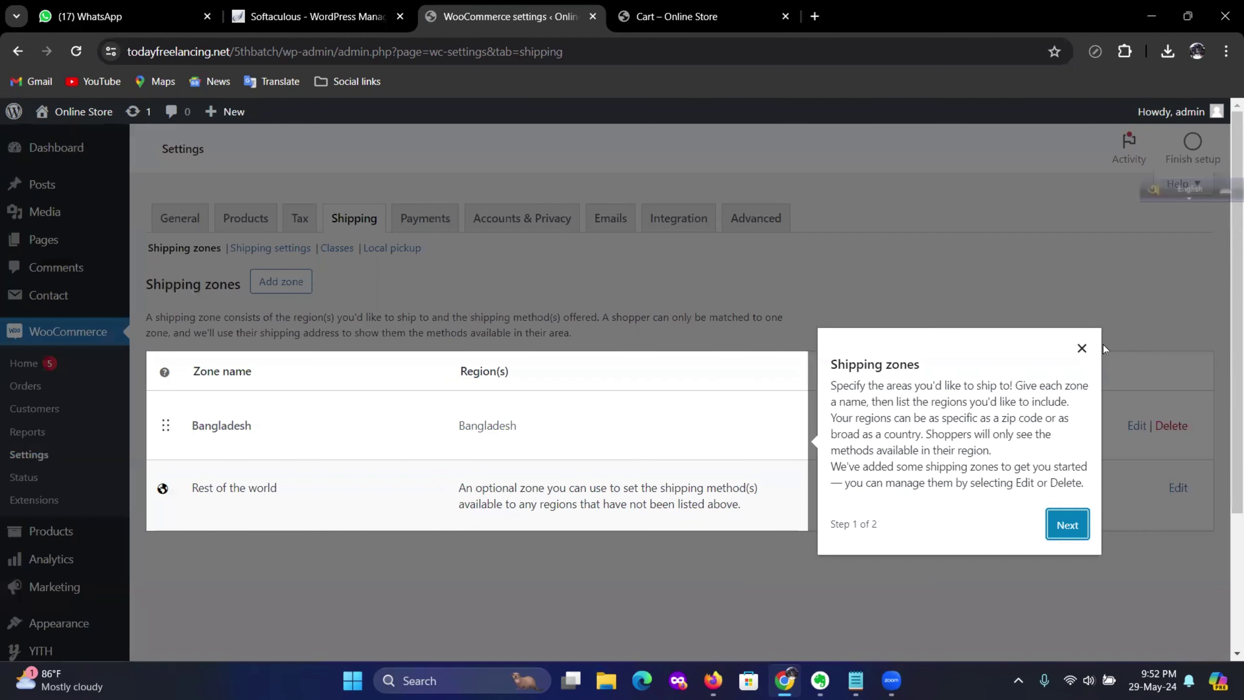
pyautogui.click(1082, 349)
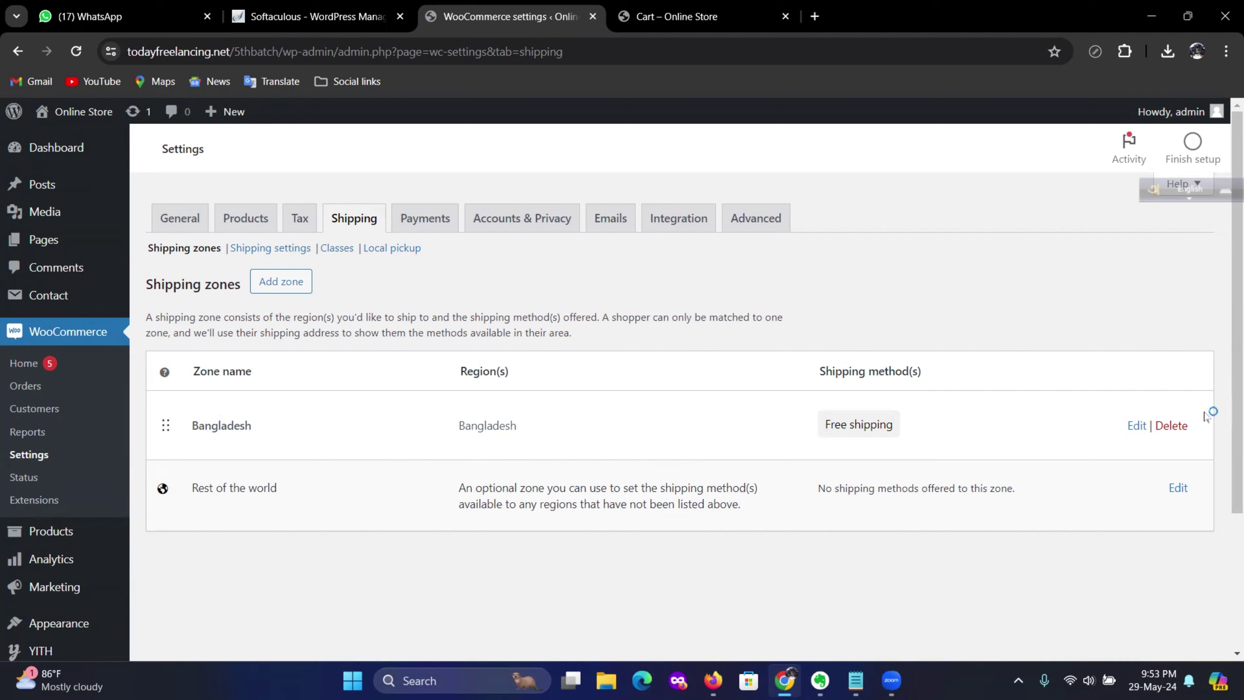
pyautogui.click(1174, 431)
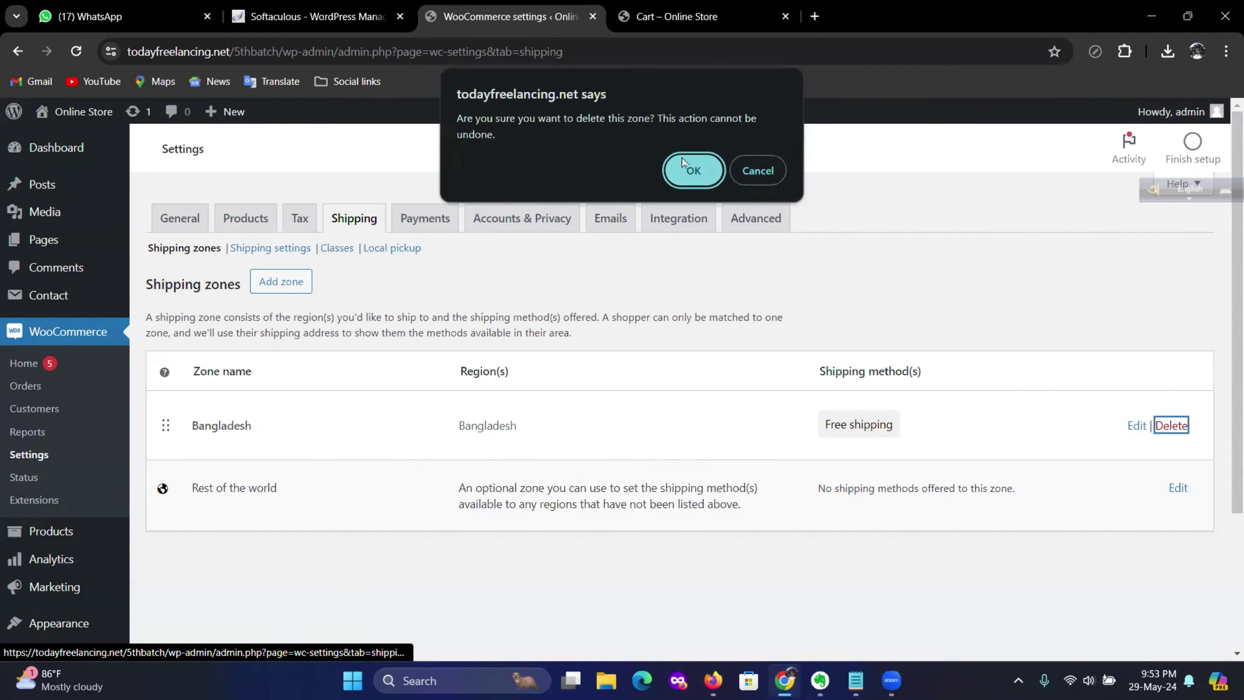
pyautogui.click(686, 168)
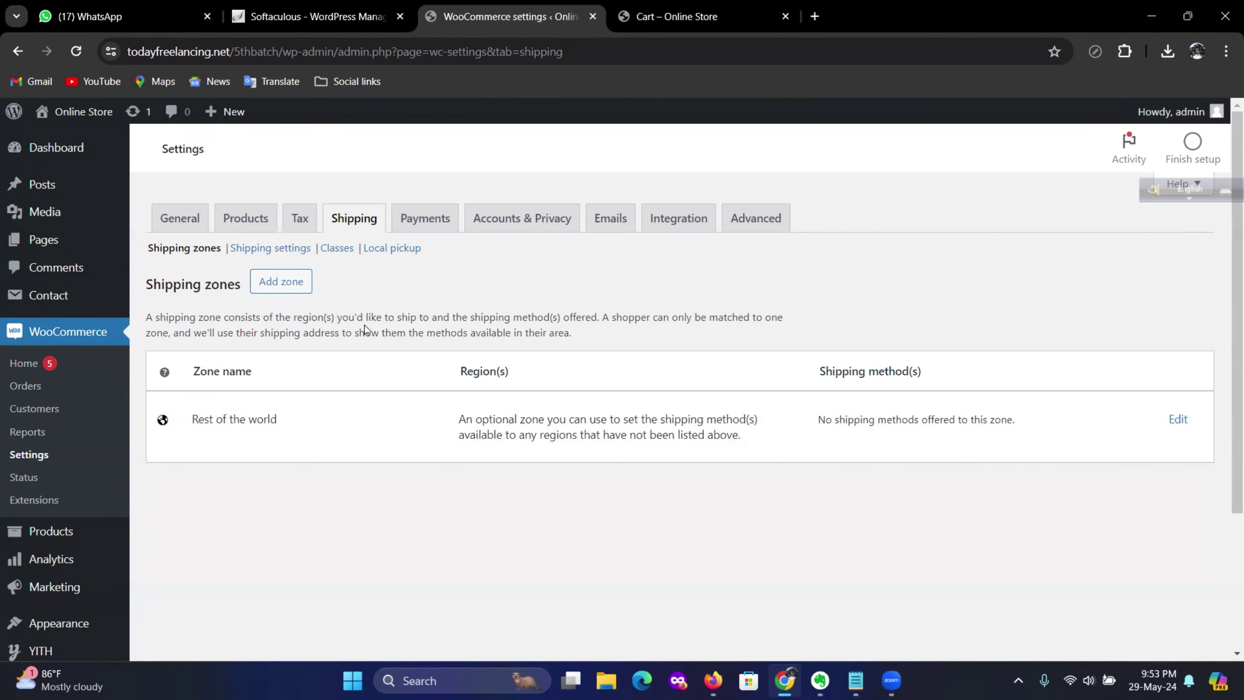
# Add a new shipping zone and name it "Inside Dhaka"
pyautogui.click(283, 285)
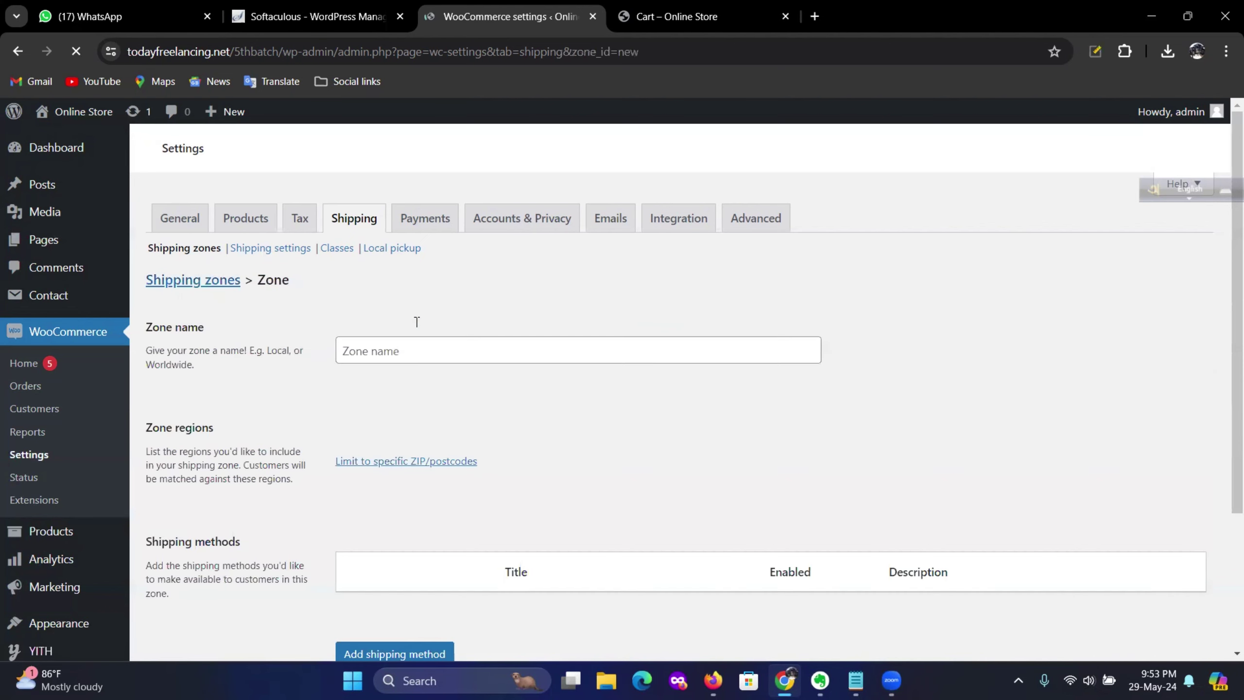
pyautogui.click(445, 346)
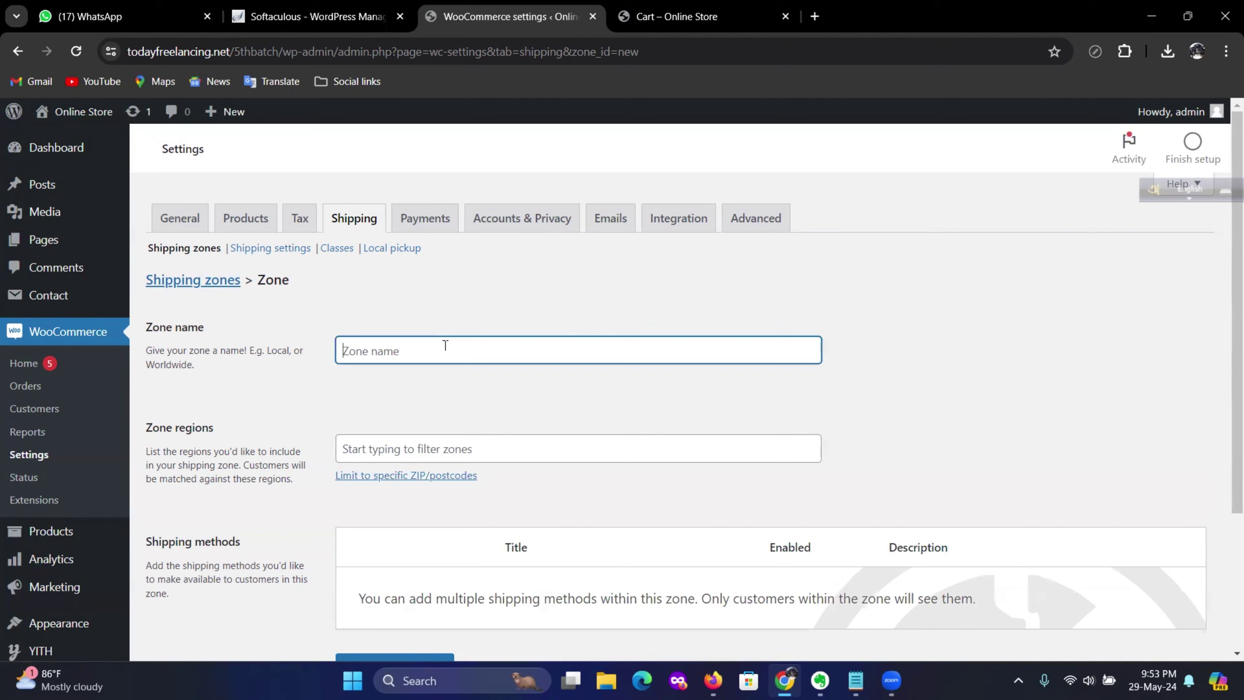
pyautogui.write('Inside Dhak')
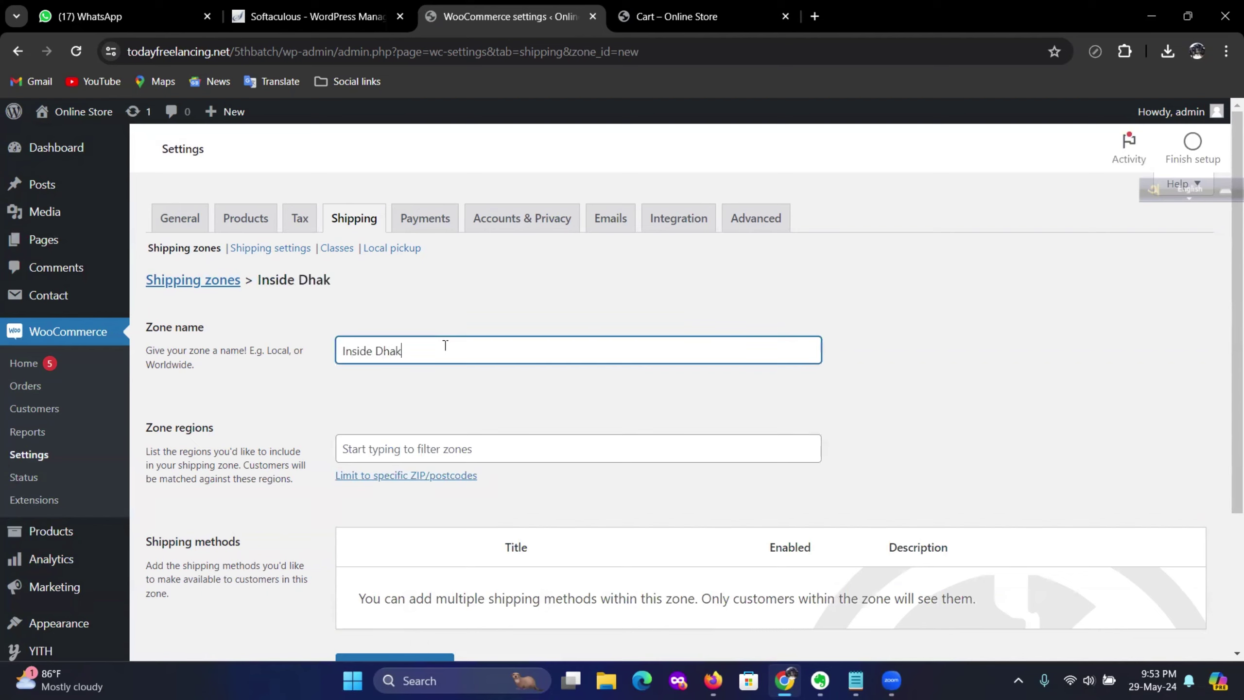
pyautogui.write('a')
# Set the Inside Dhaka zone's region to Dhaka, Bangladesh, found under Asia and Bangladesh
pyautogui.click(386, 448)
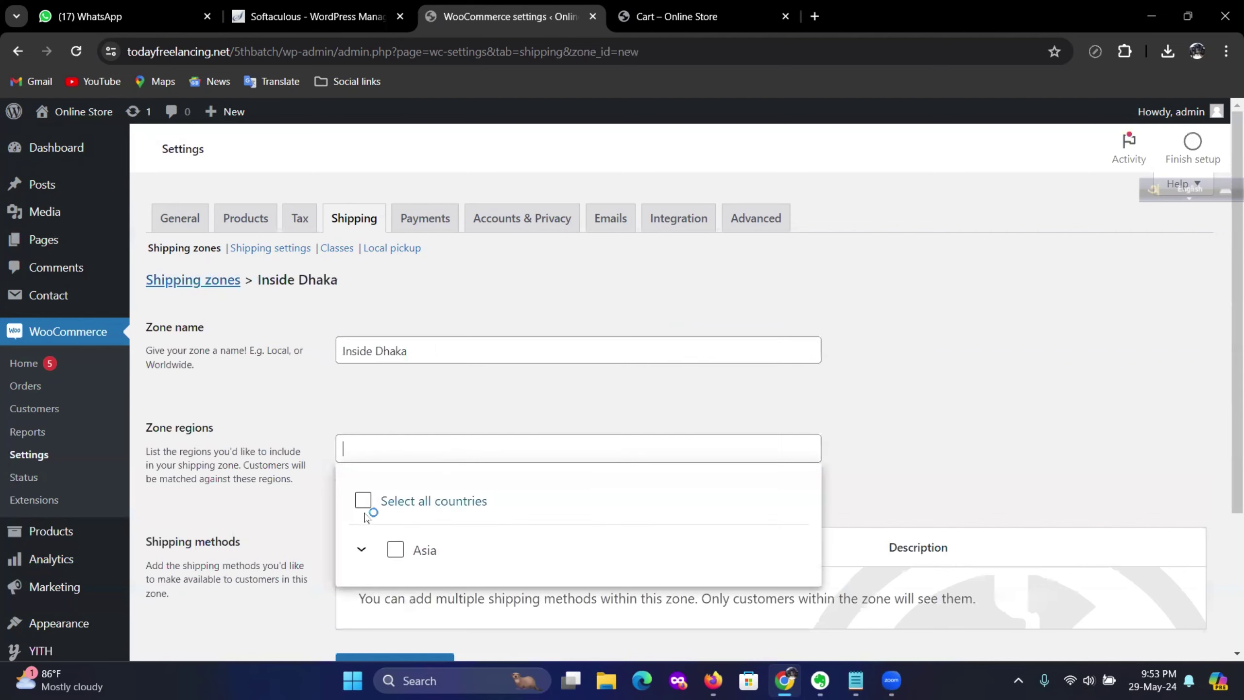
pyautogui.click(362, 549)
pyautogui.scroll(-3, 507, 467)
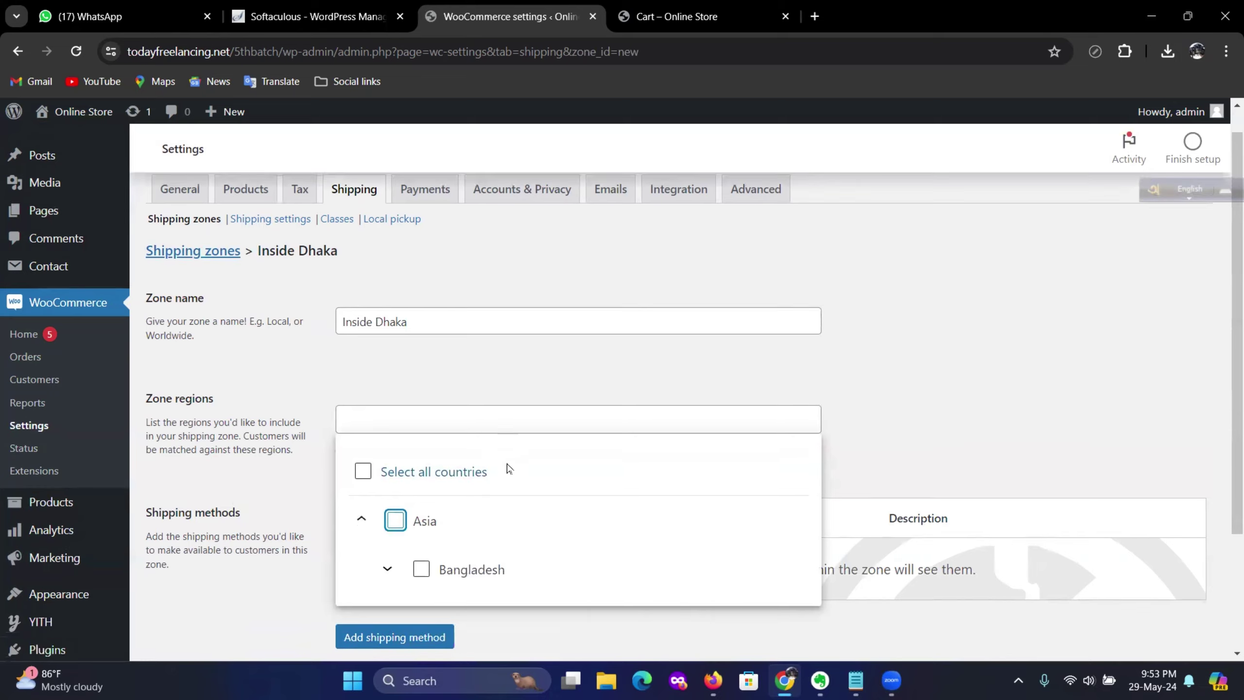
pyautogui.click(387, 435)
pyautogui.scroll(-10, 511, 447)
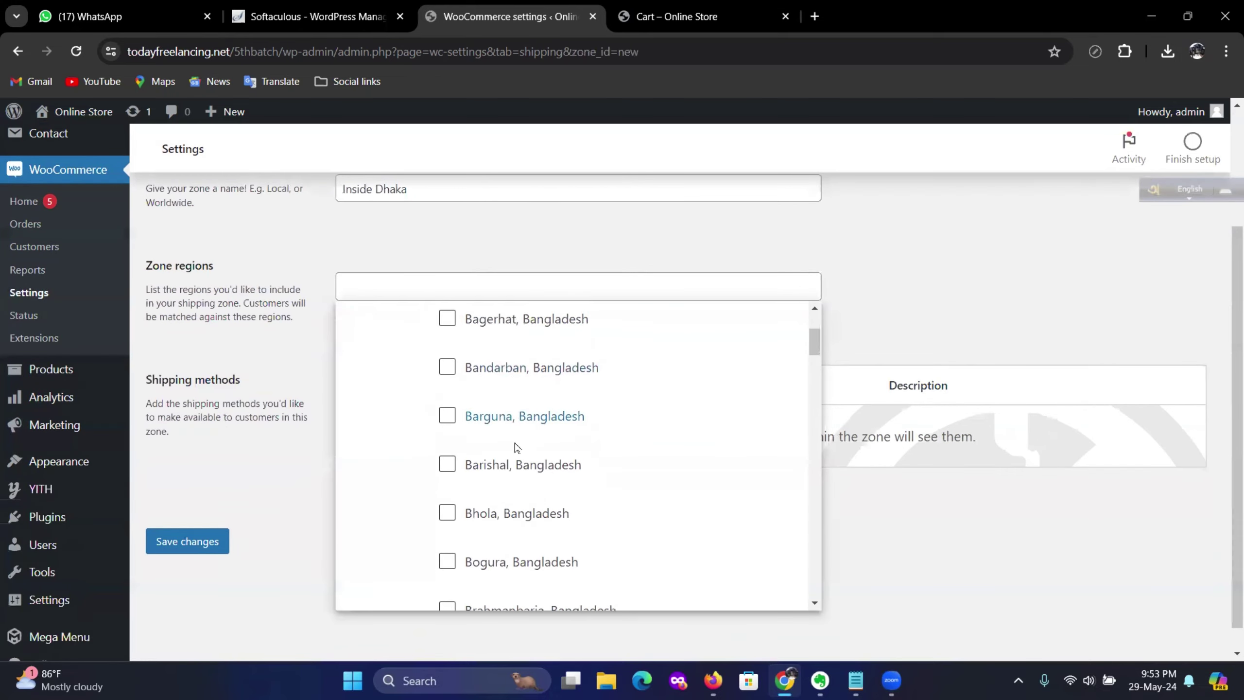
pyautogui.scroll(-1, 518, 444)
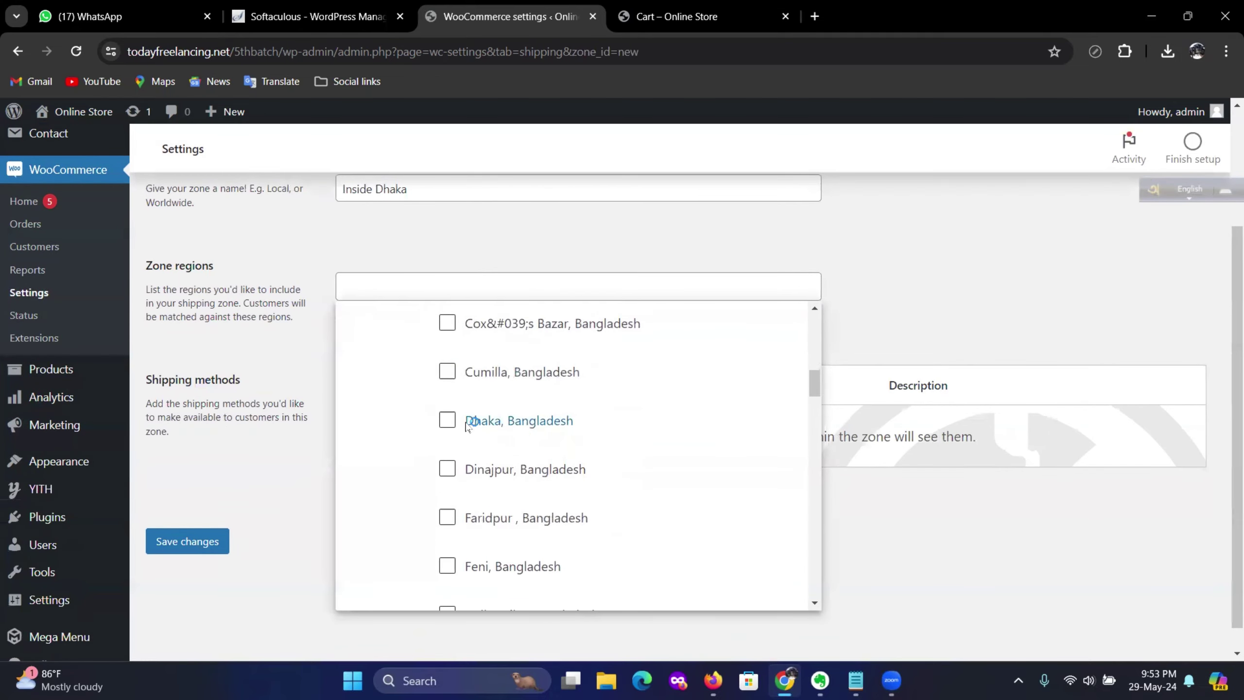
pyautogui.click(447, 420)
pyautogui.scroll(10, 492, 436)
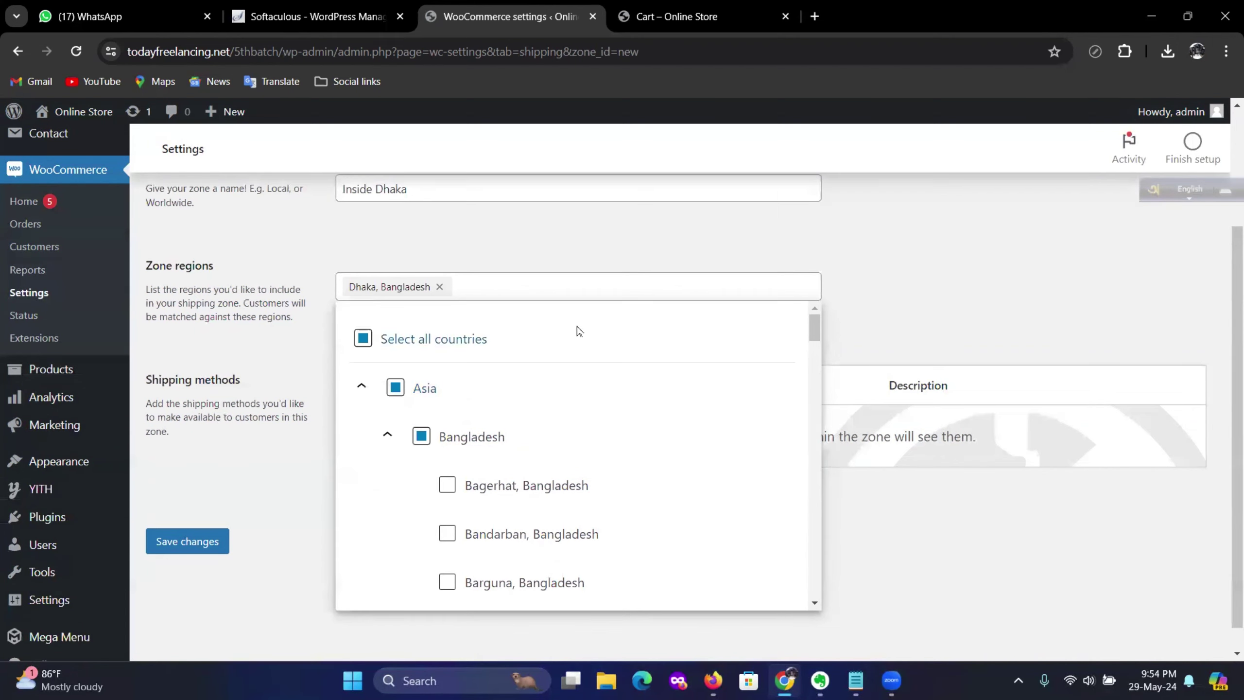
pyautogui.click(907, 282)
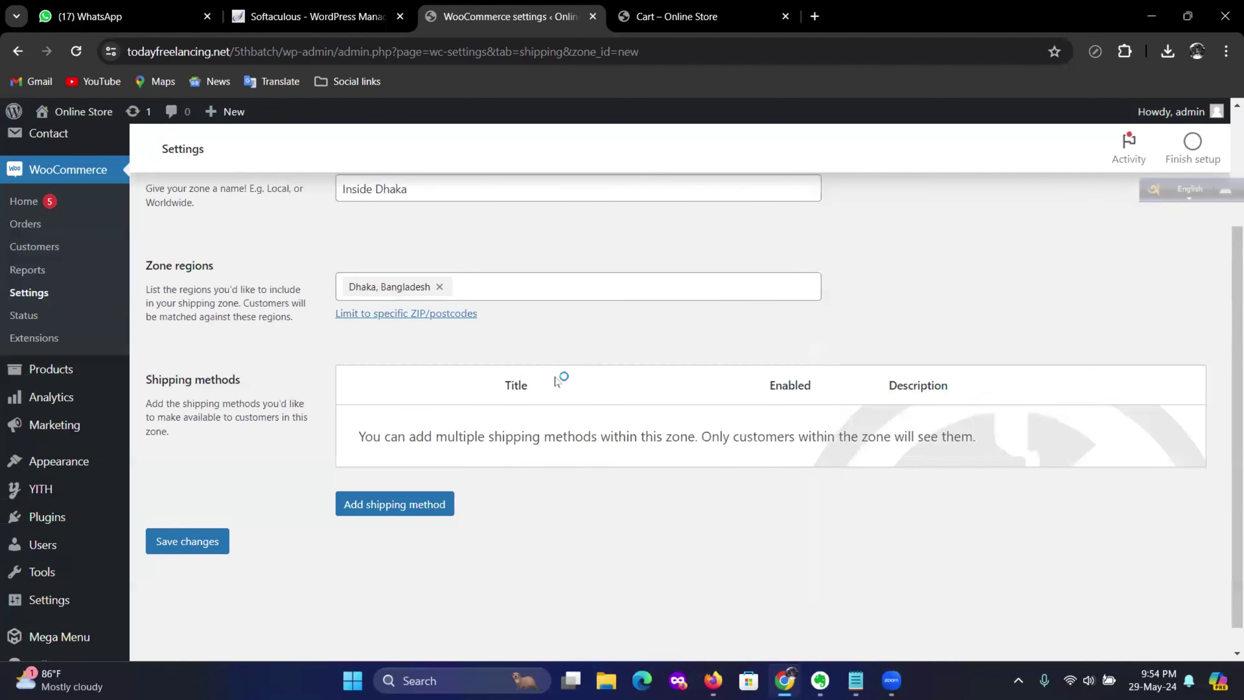
# Start adding a shipping method to the Inside Dhaka zone and choose Flat rate as its type
pyautogui.click(413, 510)
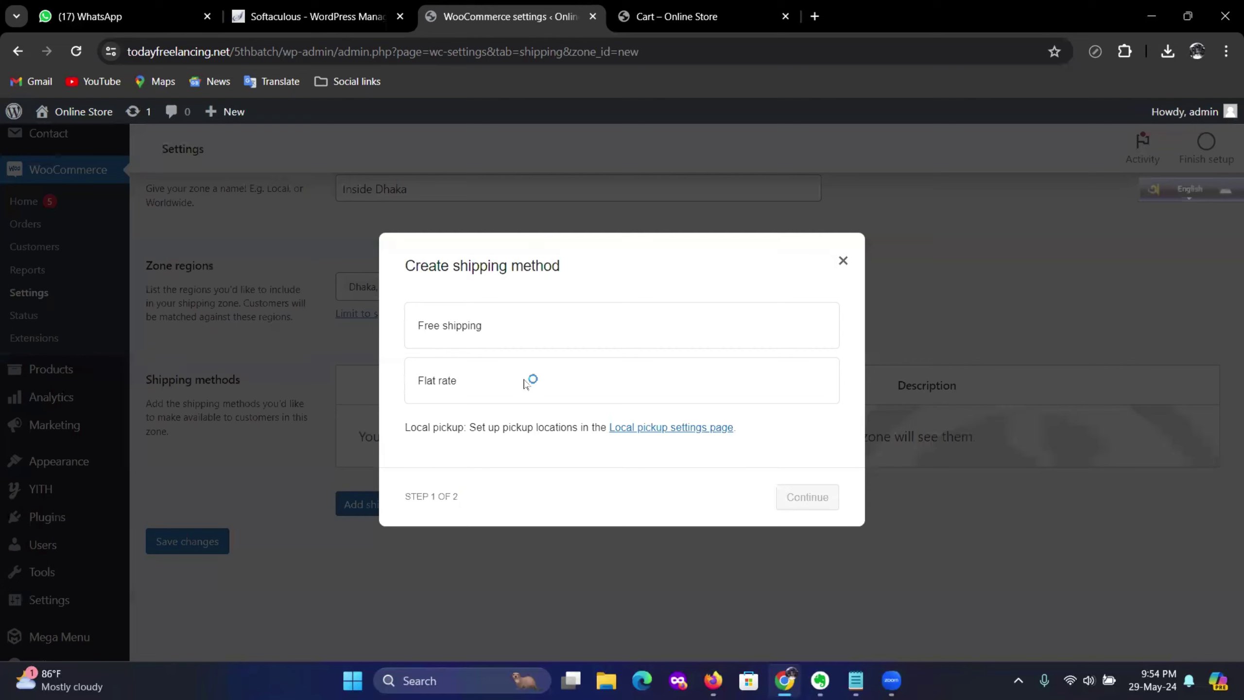
pyautogui.click(443, 383)
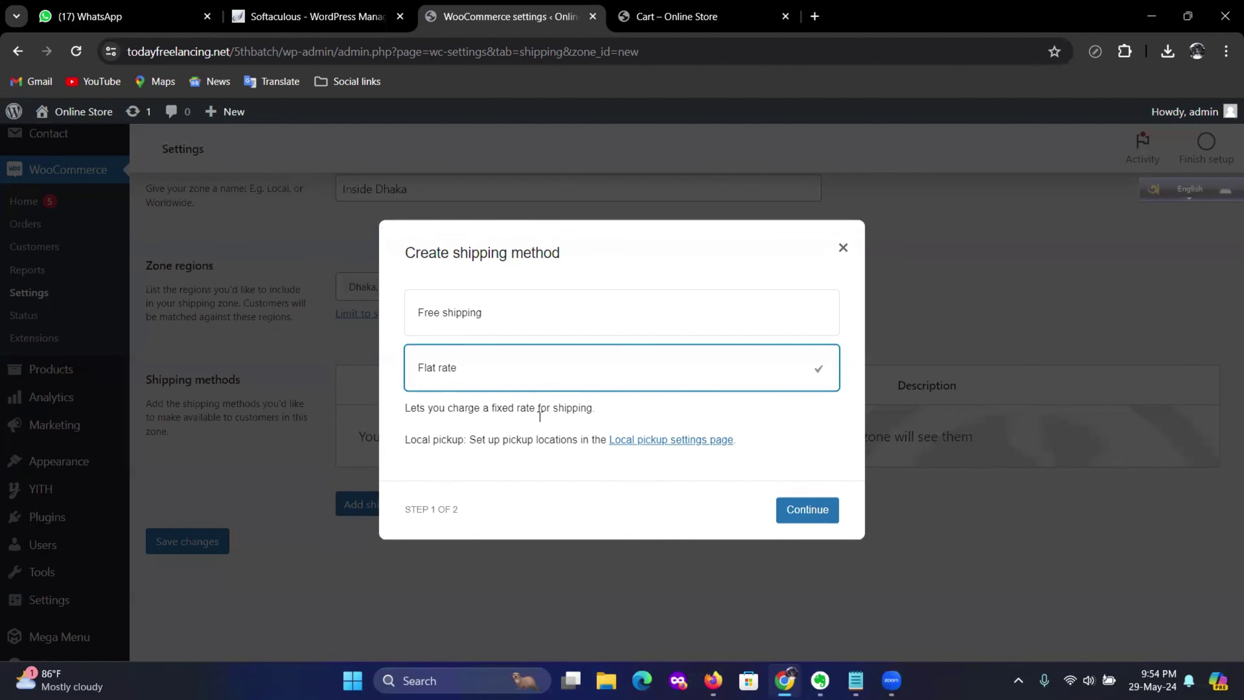
pyautogui.click(813, 513)
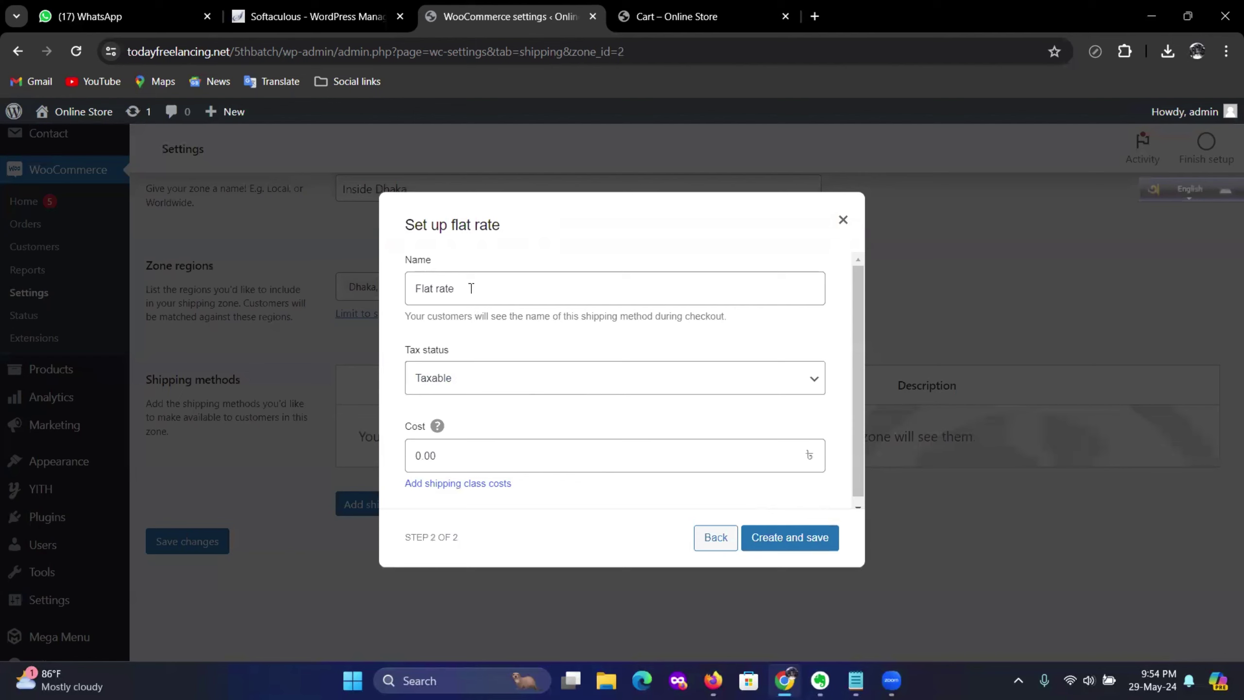
# Set the flat rate's tax status to None and its cost to 70, and save the shipping method
pyautogui.click(471, 288)
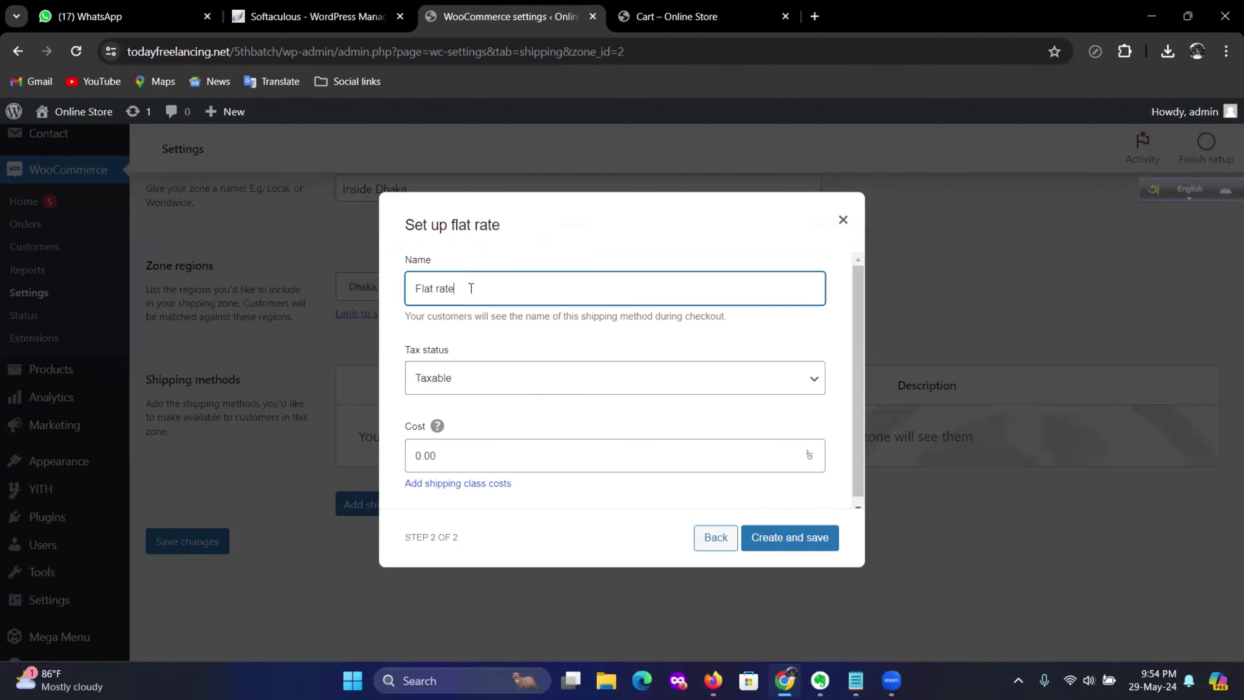
pyautogui.click(536, 382)
pyautogui.click(442, 418)
pyautogui.click(443, 417)
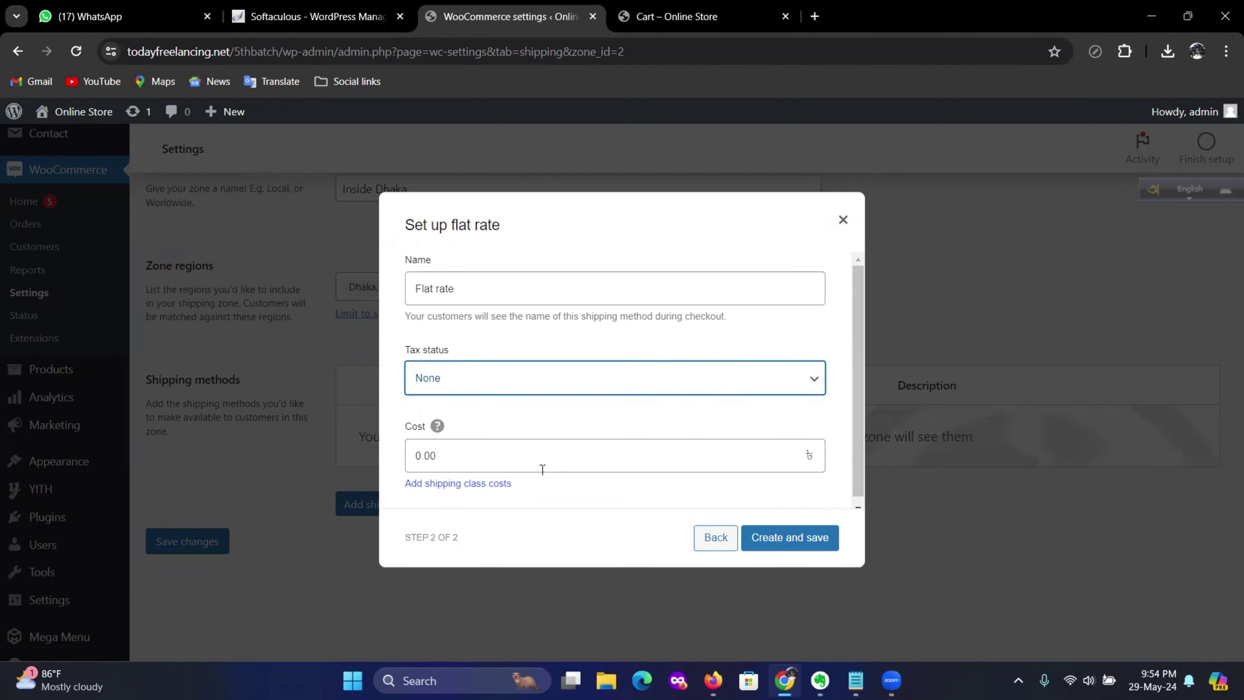
pyautogui.click(502, 461)
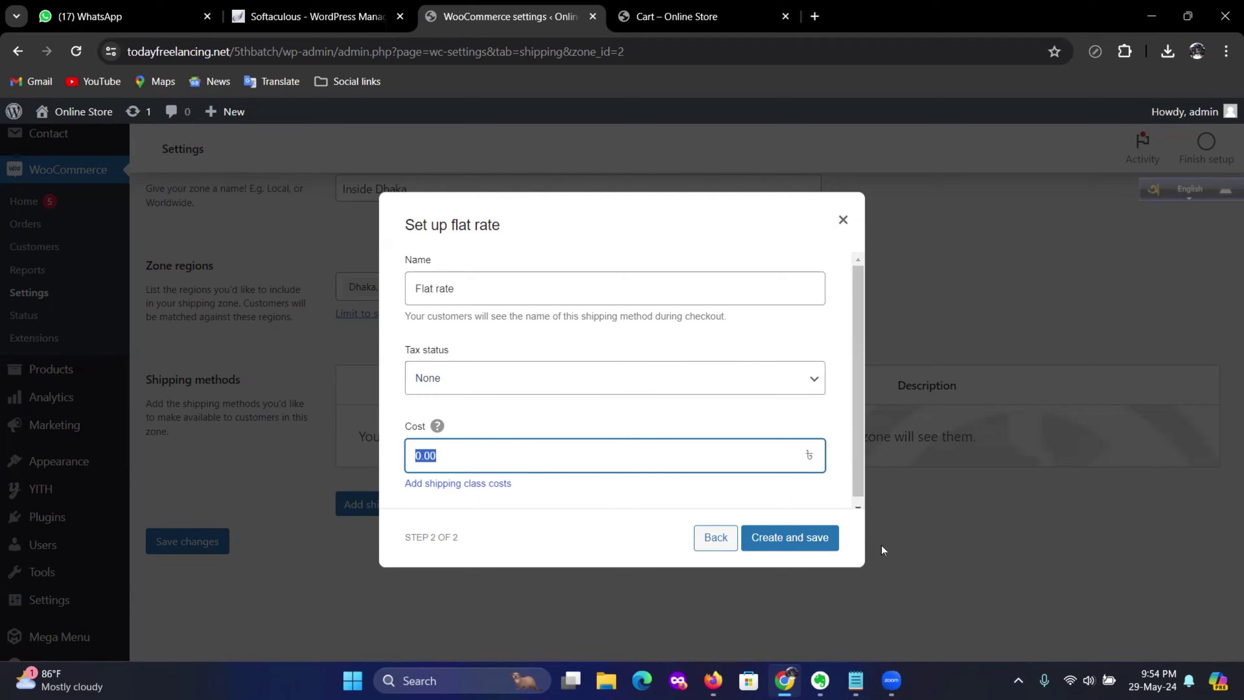
pyautogui.write('70')
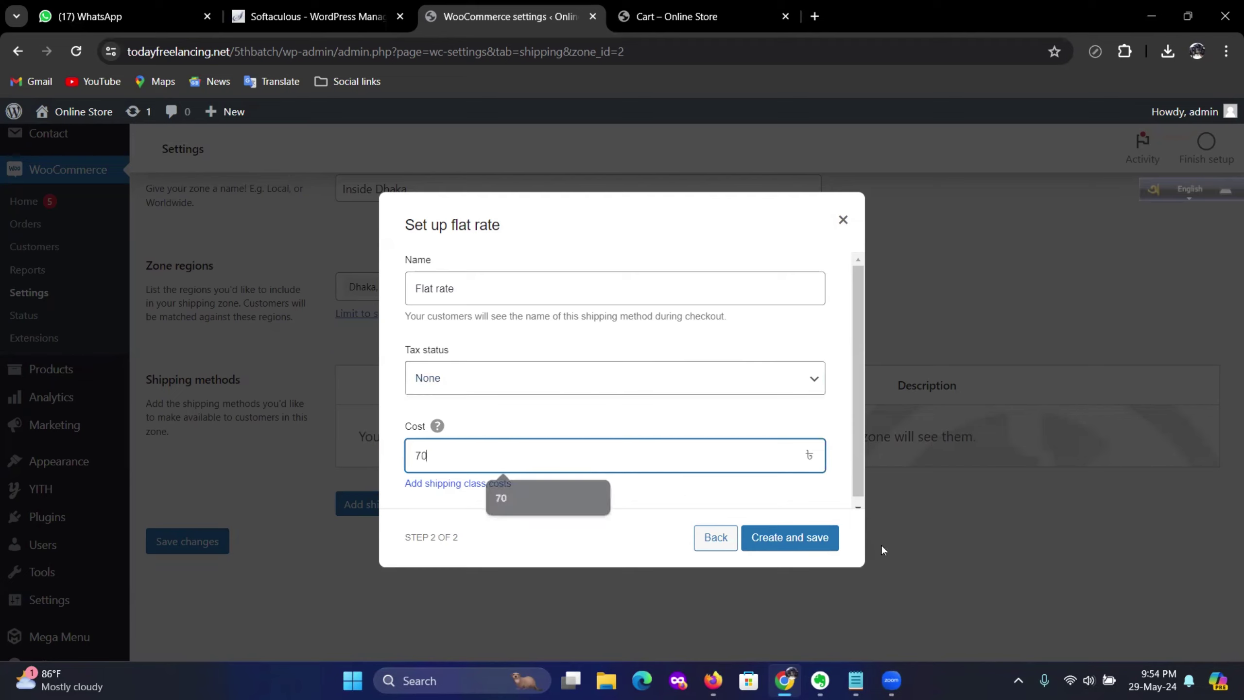
pyautogui.click(794, 544)
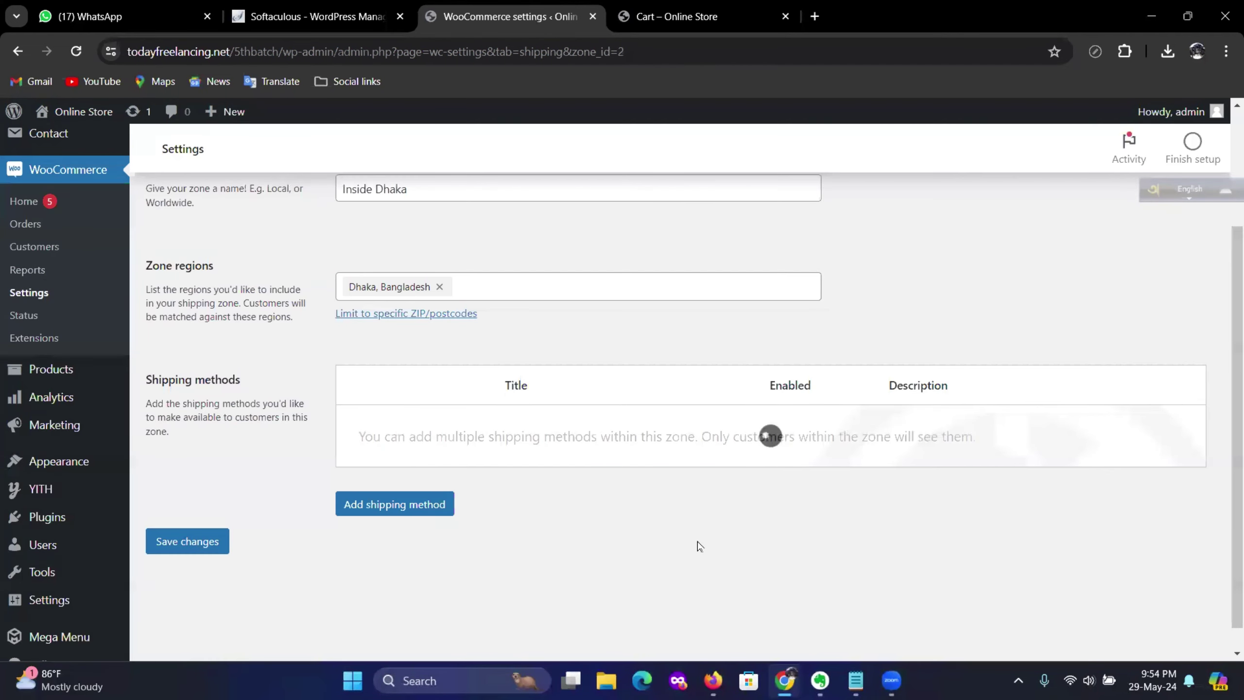
# Return to the shipping zones list, add another zone and name it "Outside Dhaka"
pyautogui.scroll(3, 463, 431)
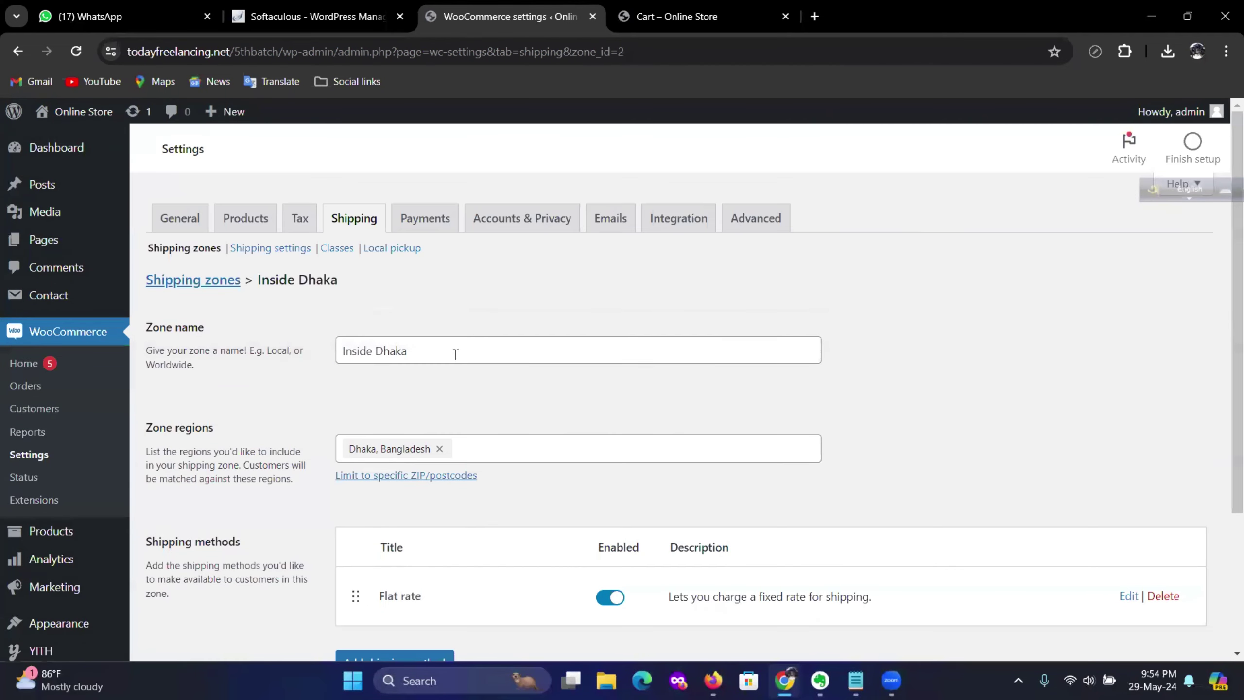
pyautogui.click(186, 283)
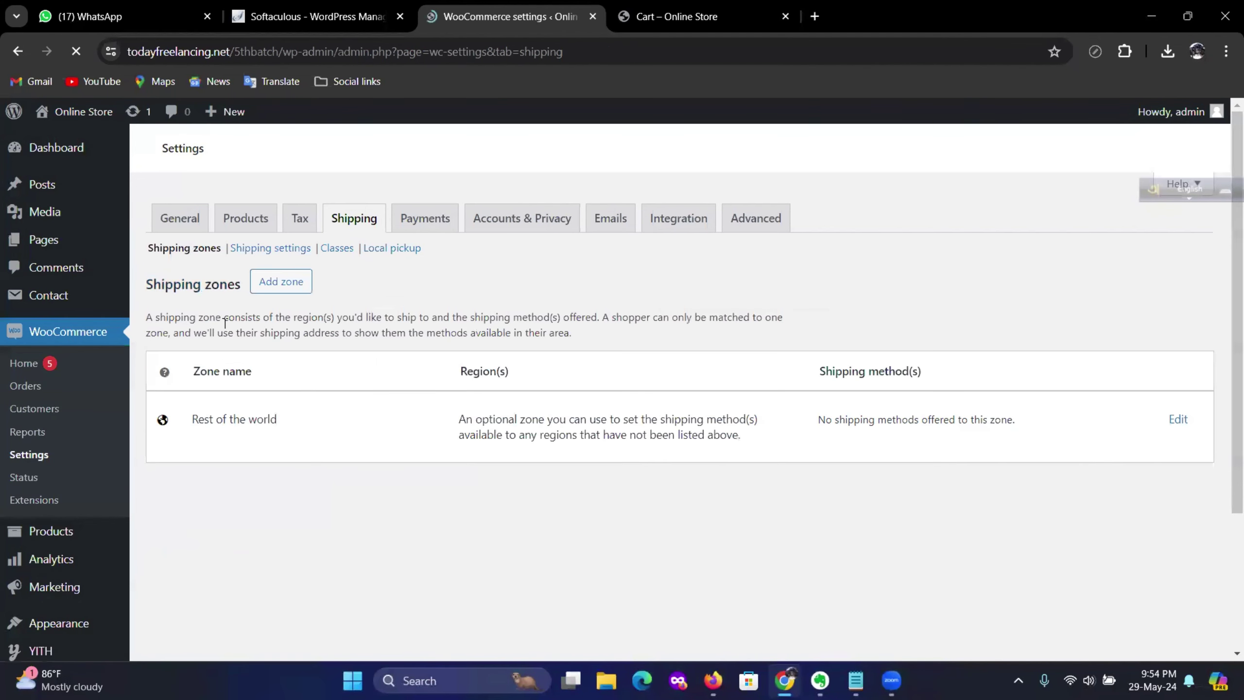
pyautogui.click(284, 284)
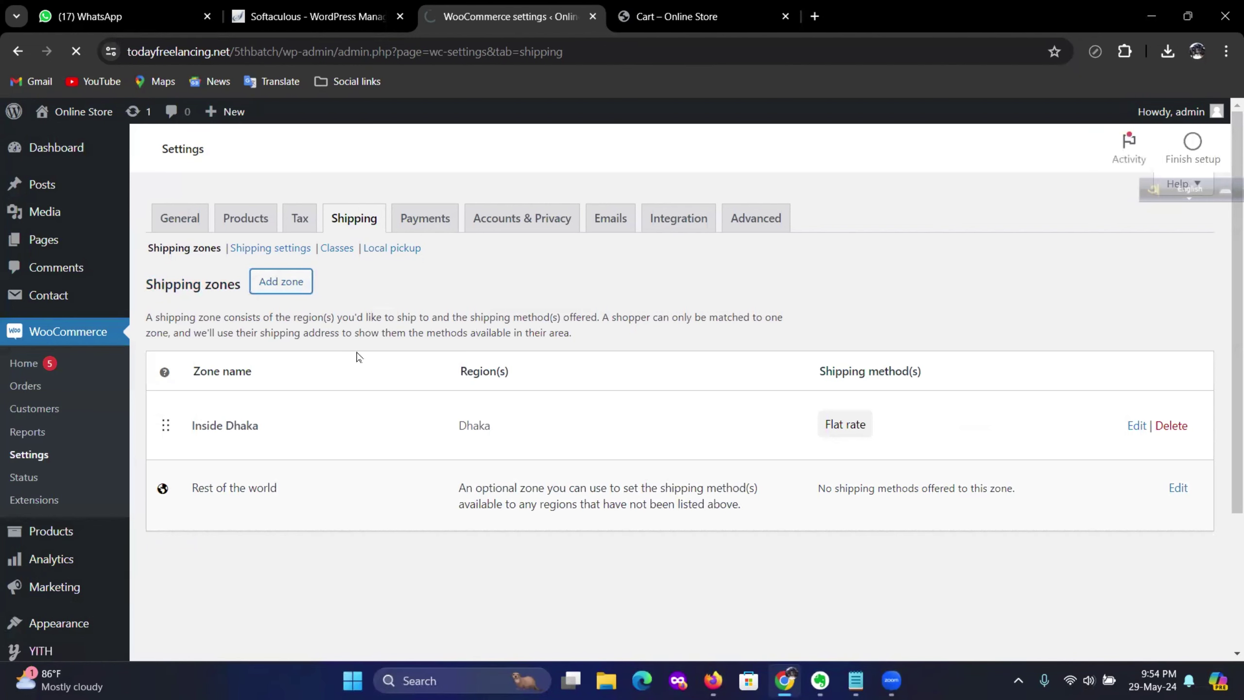
pyautogui.click(401, 343)
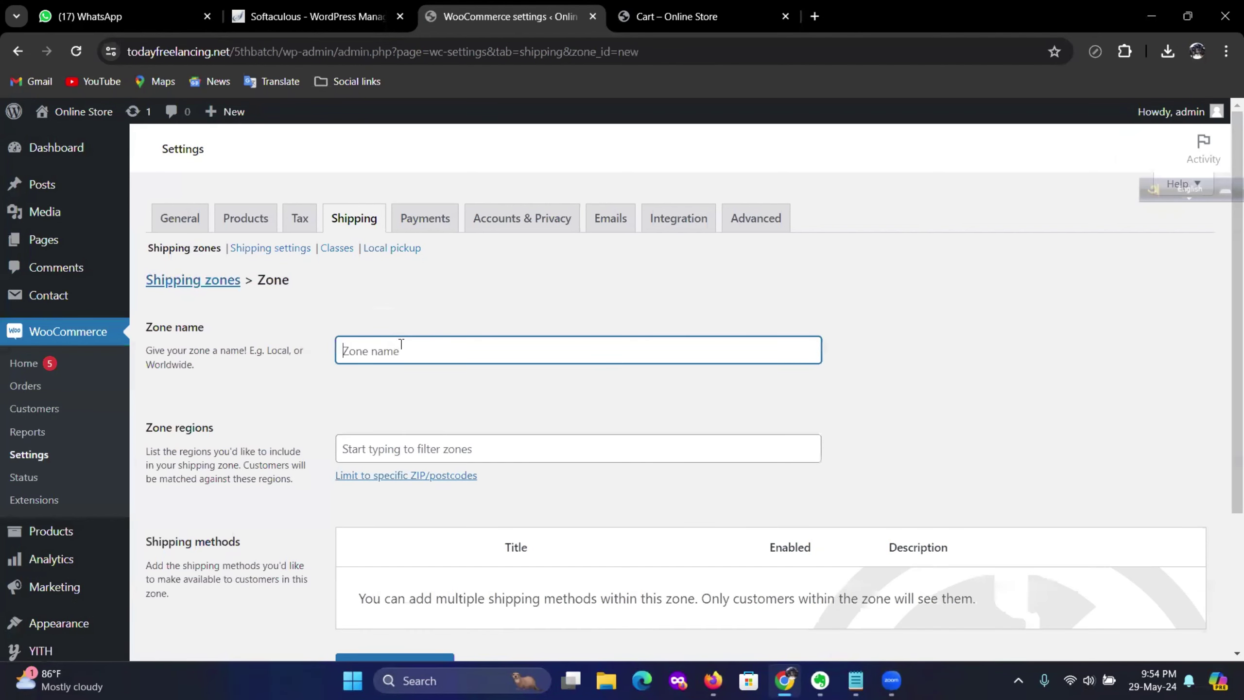
pyautogui.write('Ou')
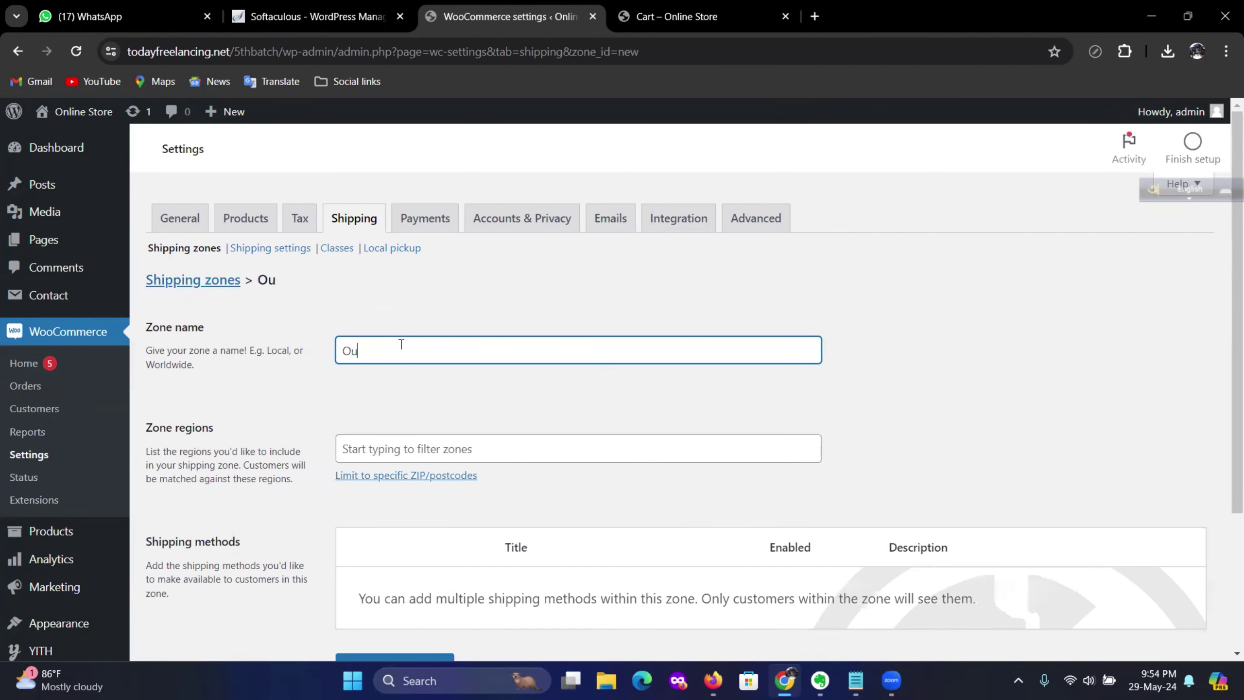
pyautogui.write('tside Dhaka')
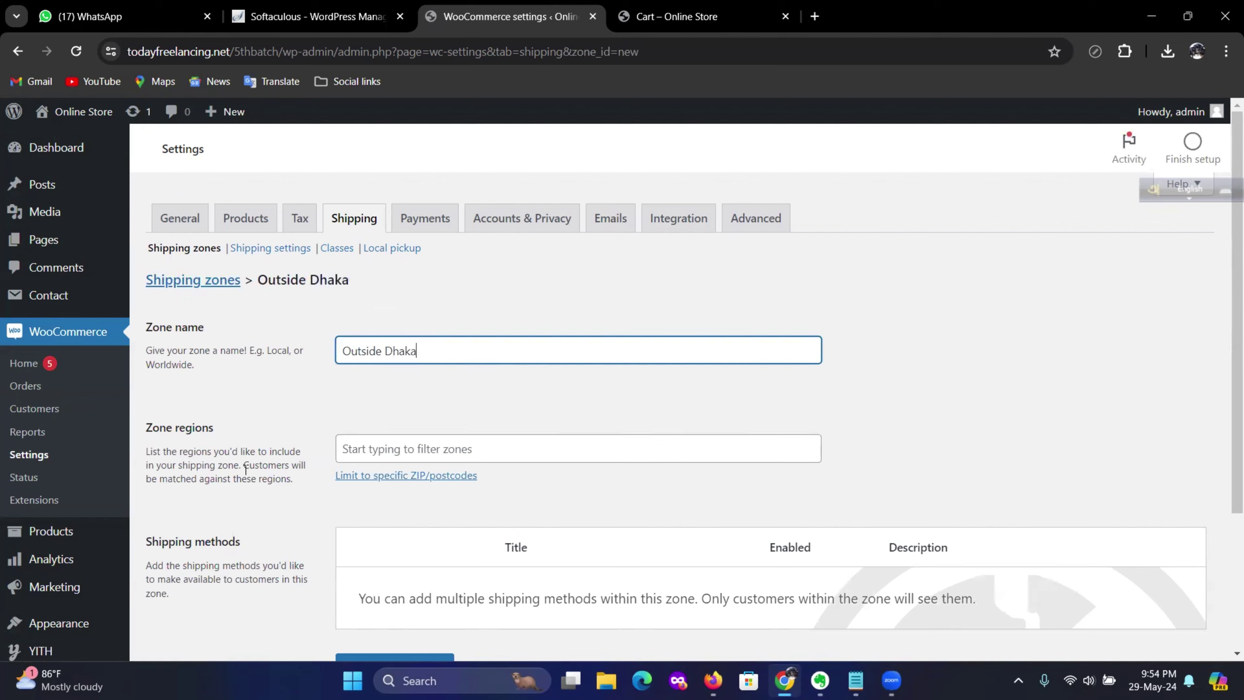
# Add the Bangladesh districts Bagerhat, Bandarban, Barguna, Barishal, Bhola and Bogura, found under Asia, to the Outside Dhaka zone's regions
pyautogui.click(365, 452)
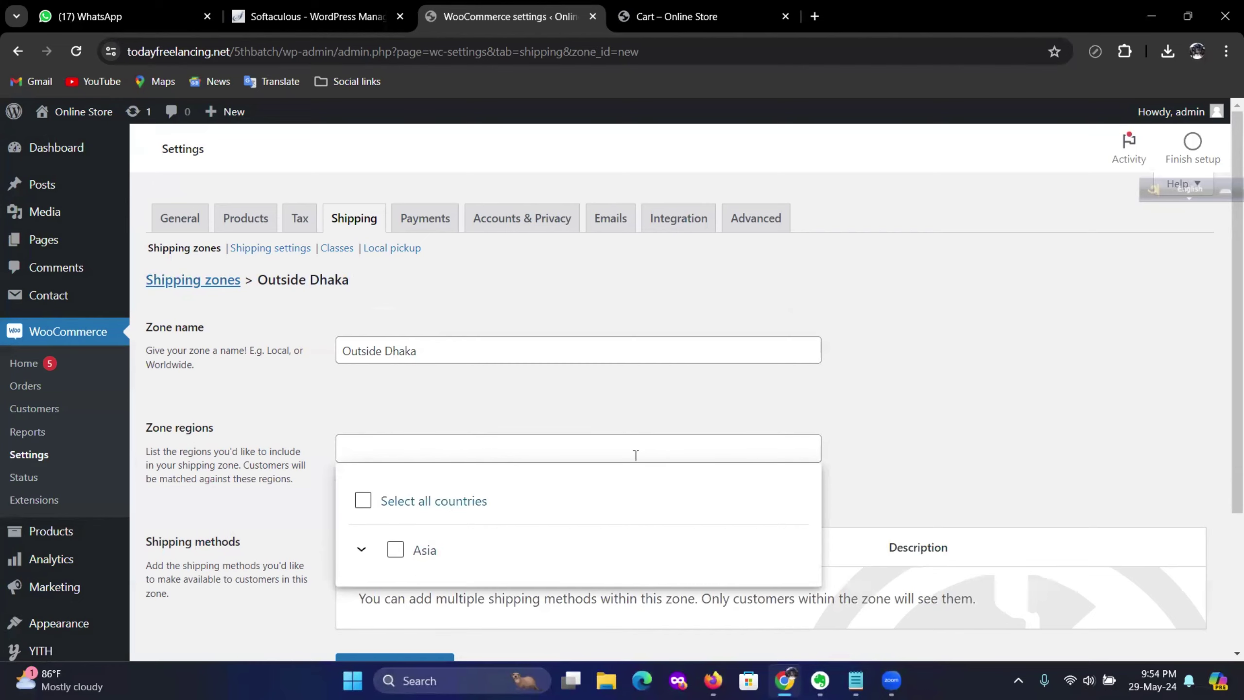
pyautogui.scroll(-2, 617, 449)
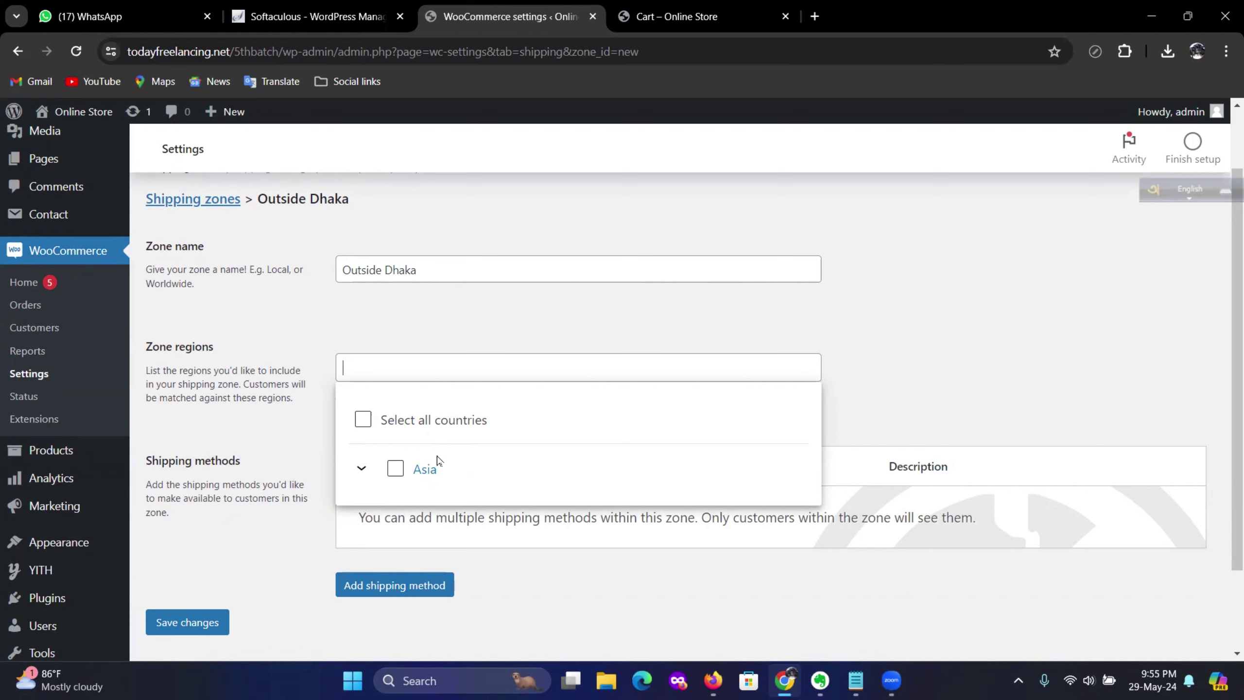
pyautogui.click(361, 468)
pyautogui.scroll(-2, 520, 437)
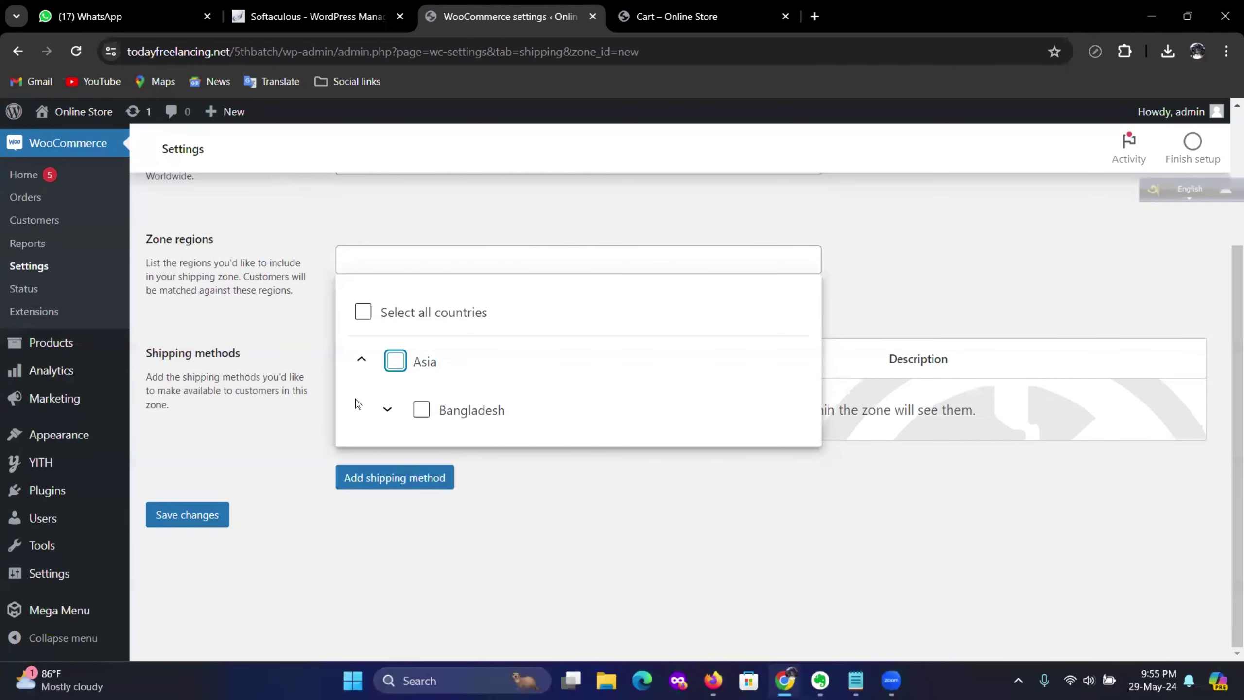
pyautogui.click(387, 410)
pyautogui.scroll(-5, 534, 415)
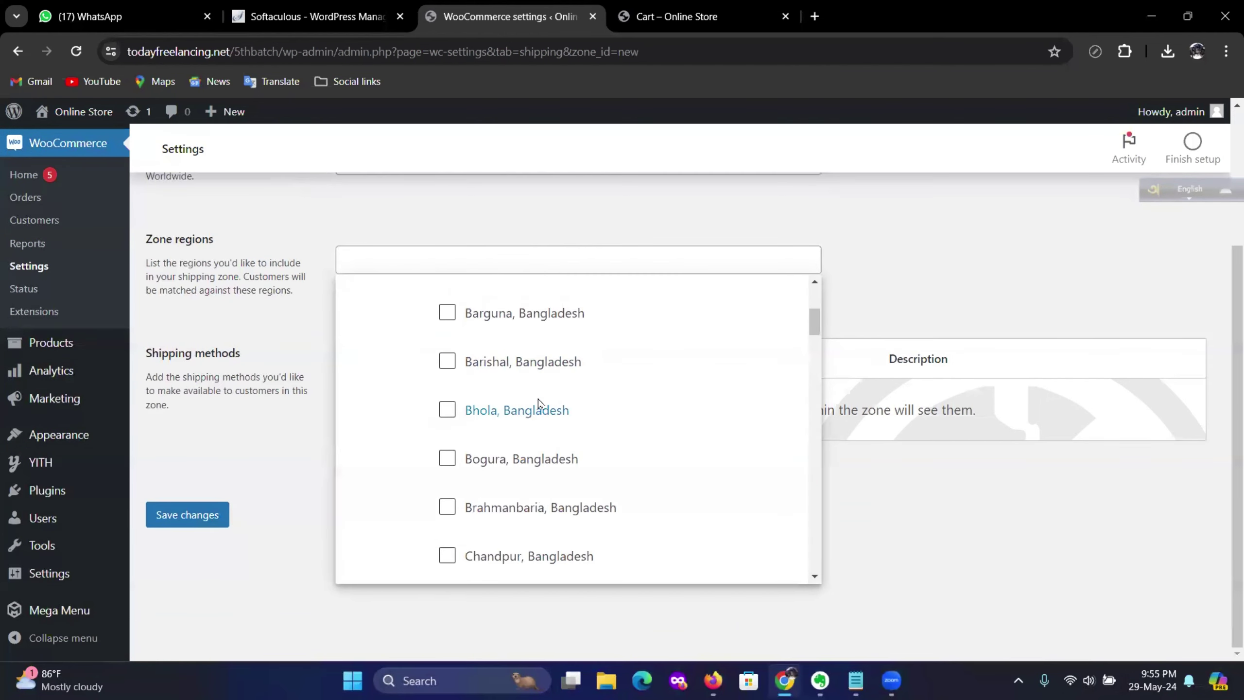
pyautogui.scroll(3, 539, 403)
pyautogui.click(447, 377)
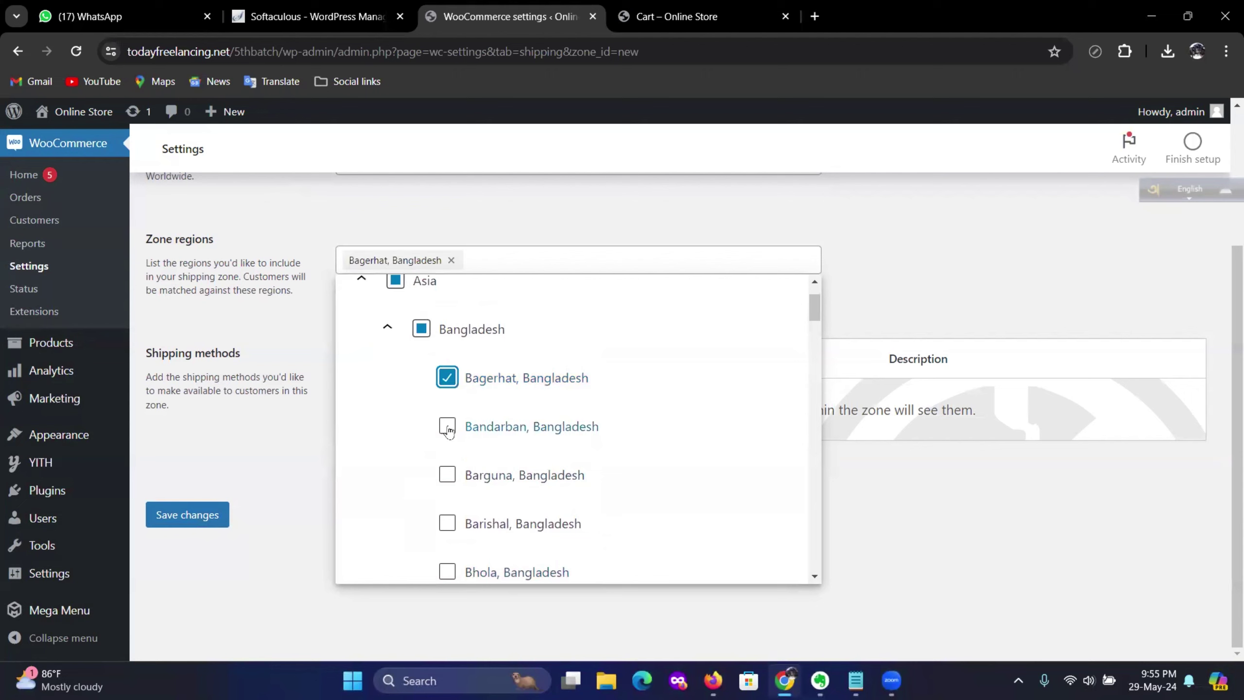
pyautogui.click(447, 427)
pyautogui.click(448, 474)
pyautogui.scroll(-3, 490, 441)
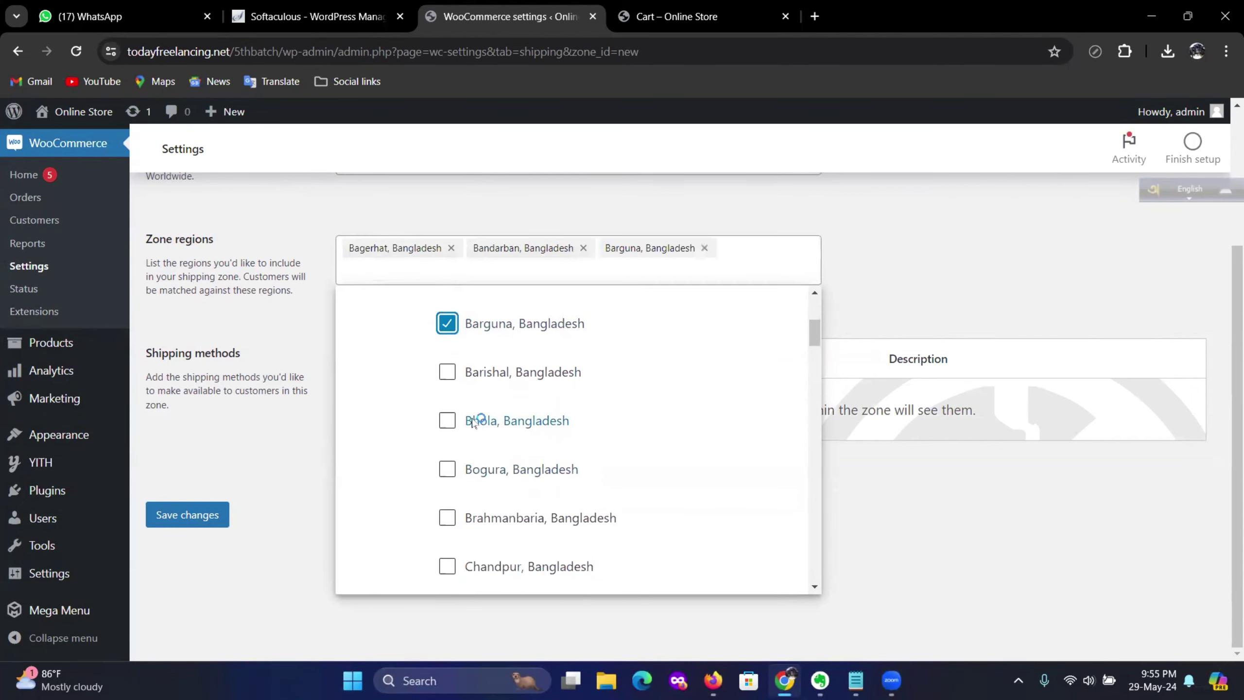
pyautogui.click(447, 377)
pyautogui.click(447, 430)
pyautogui.click(447, 479)
# Add Chandpur, Chattogram, Chuadanga, Cox's Bazar and Cumilla to the Outside Dhaka zone's regions
pyautogui.scroll(-4, 507, 456)
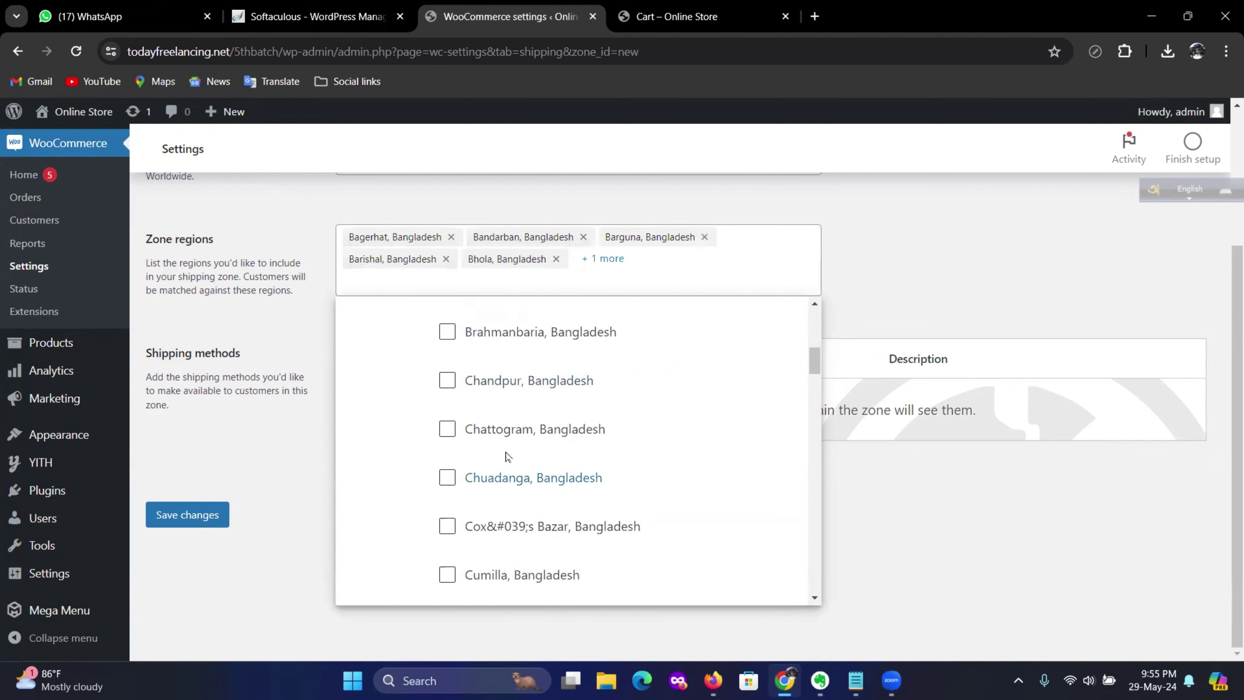
pyautogui.scroll(-1, 507, 456)
pyautogui.click(447, 334)
pyautogui.click(448, 383)
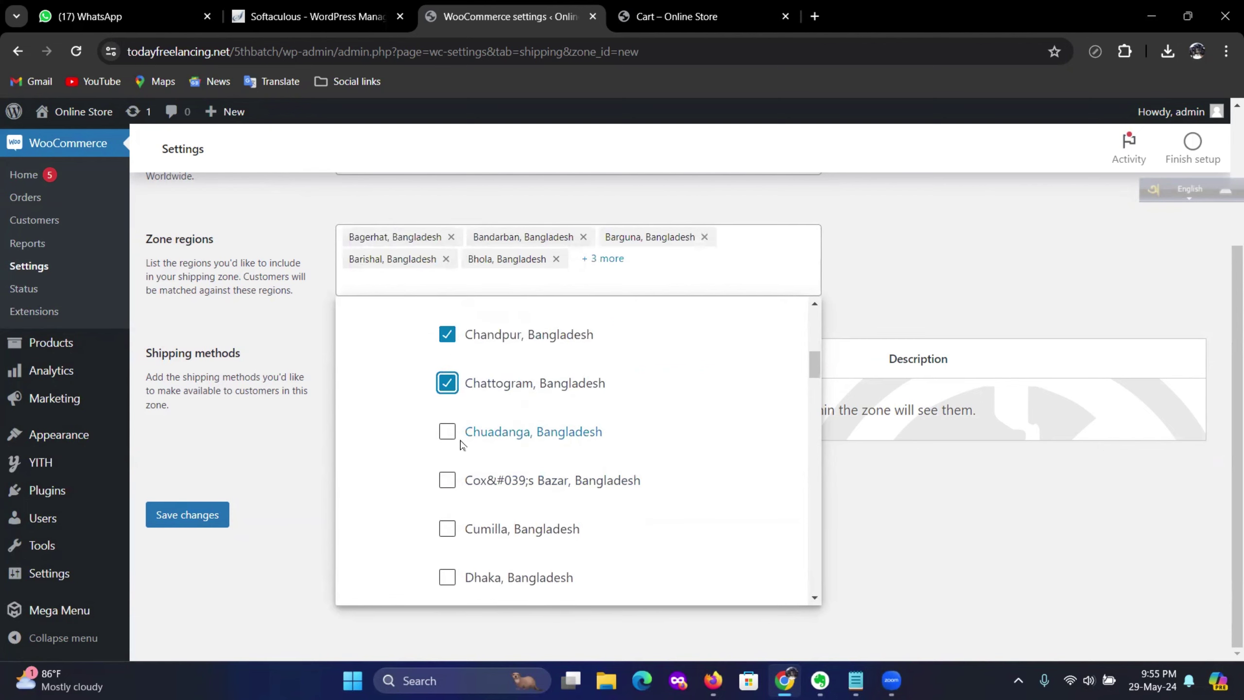
pyautogui.click(448, 431)
pyautogui.click(447, 479)
pyautogui.click(447, 528)
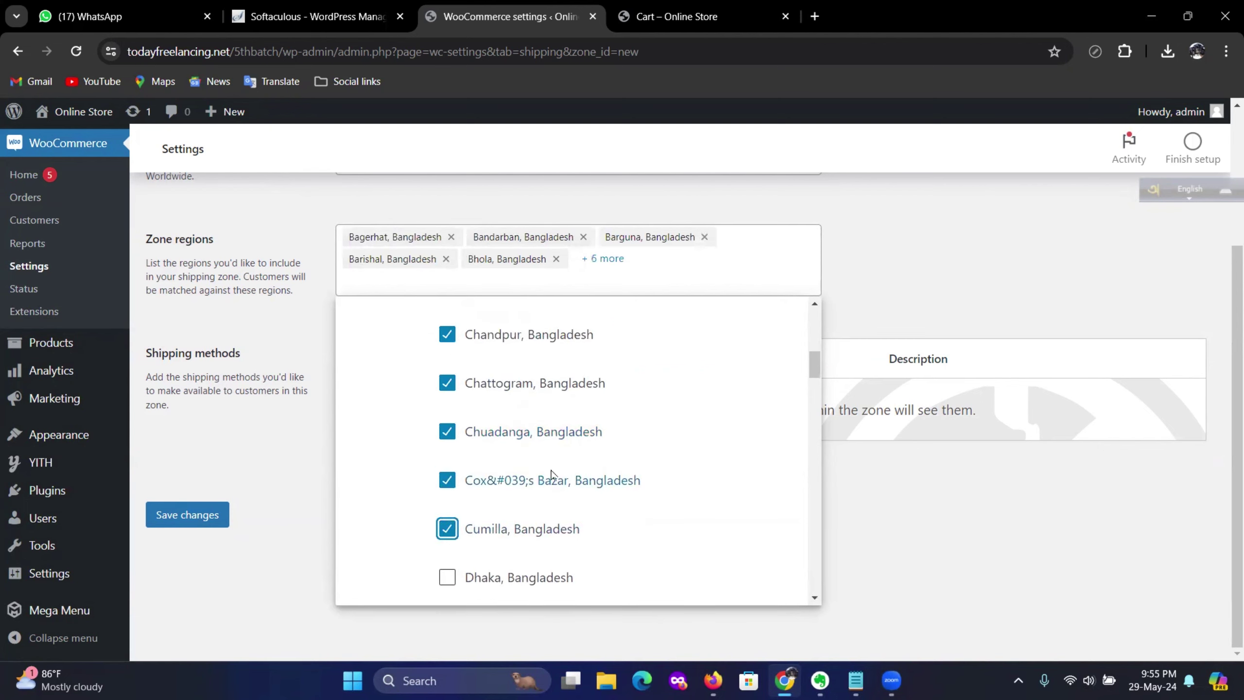
# Skip Dhaka and add Dinajpur, Faridpur, Feni, Gaibandha, Gazipur, Gopalganj and Habiganj to the Outside Dhaka zone's regions
pyautogui.scroll(-3, 552, 473)
pyautogui.click(447, 463)
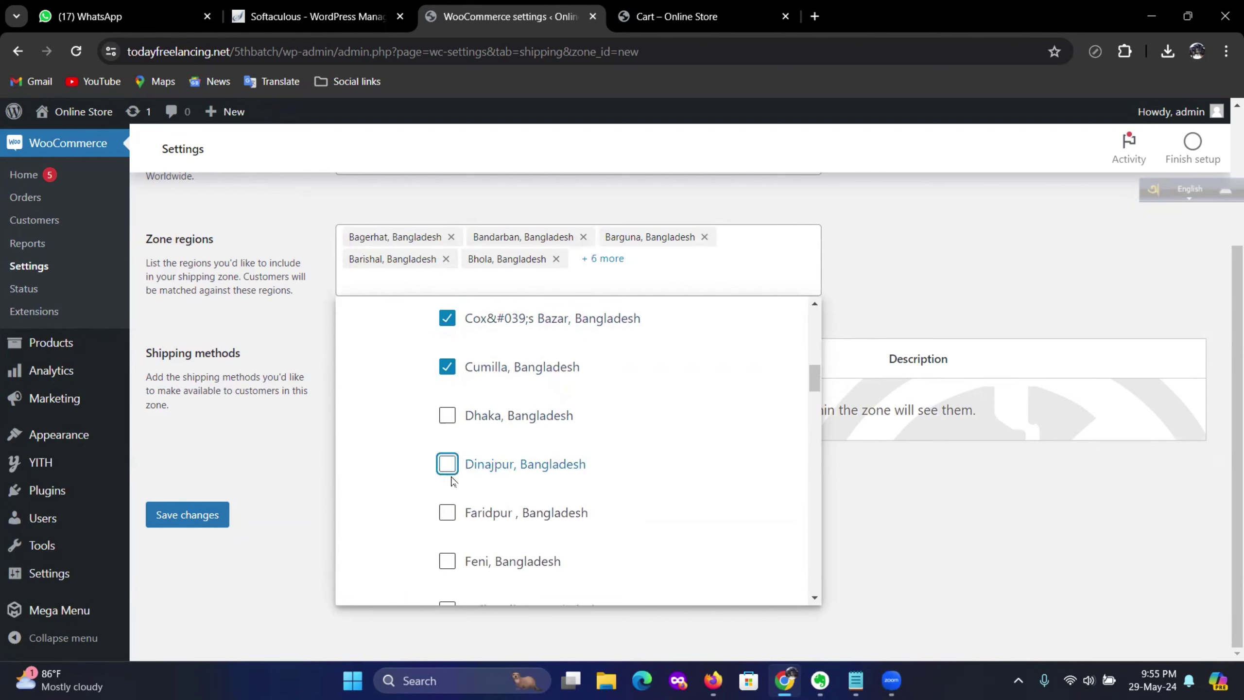
pyautogui.click(448, 512)
pyautogui.scroll(-2, 451, 518)
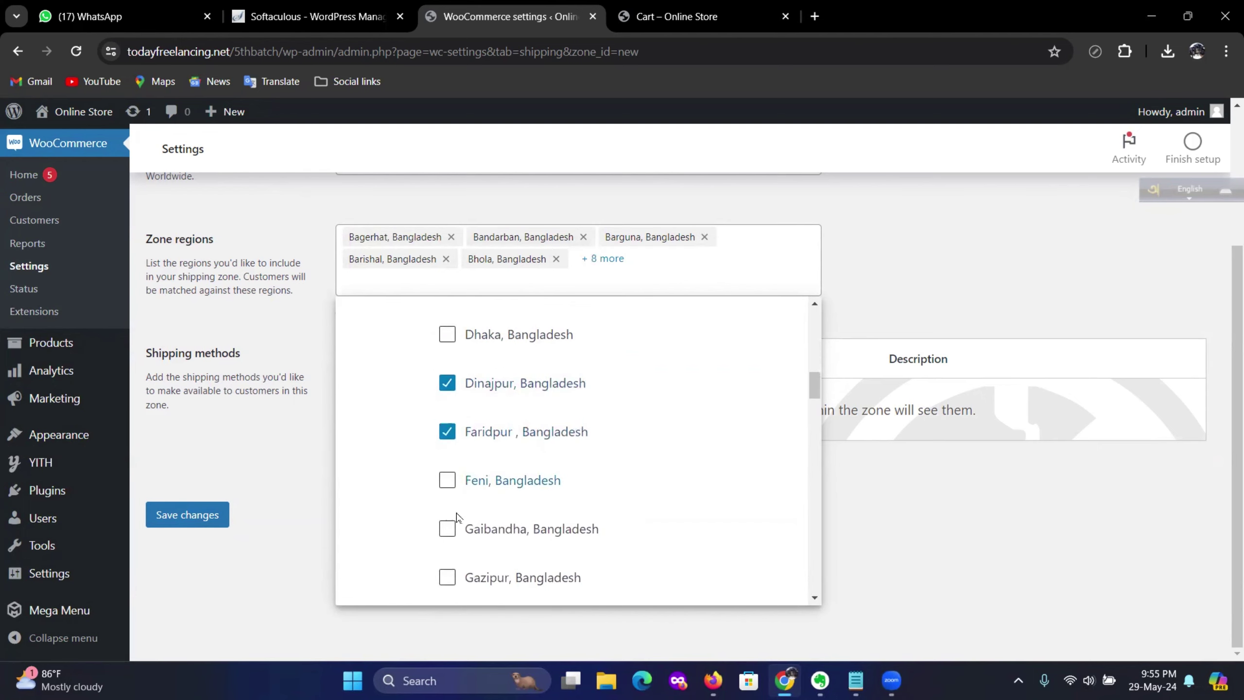
pyautogui.click(447, 480)
pyautogui.click(447, 527)
pyautogui.scroll(-3, 451, 520)
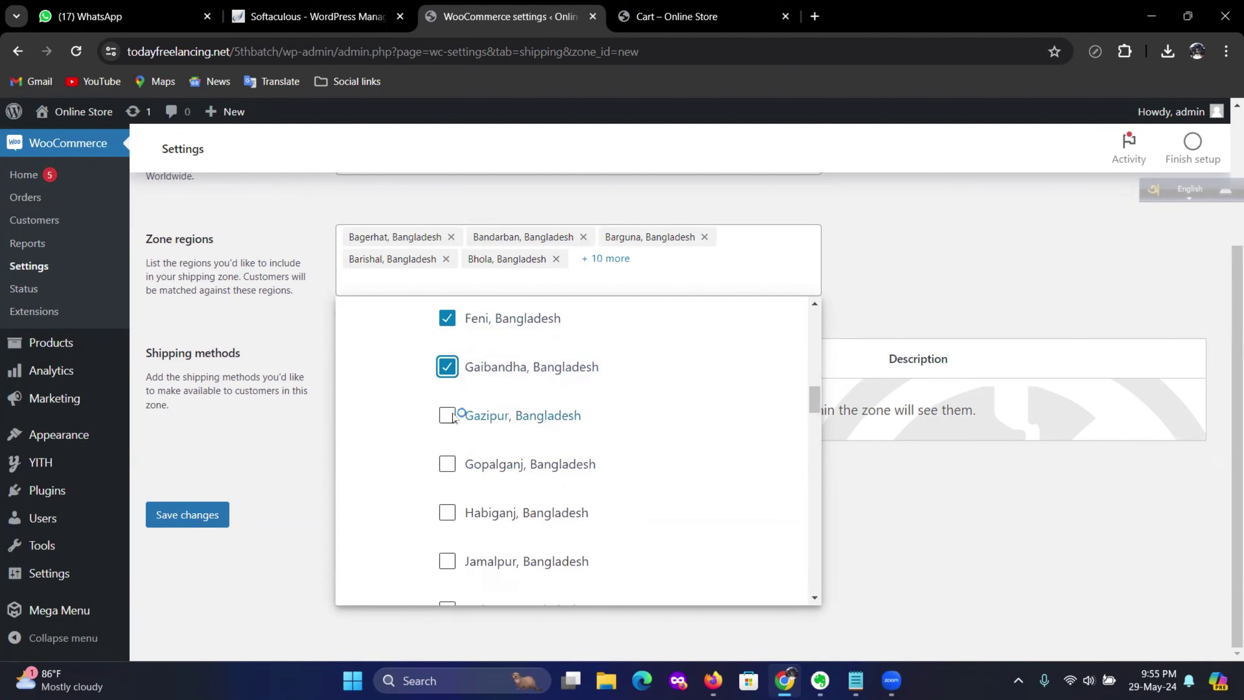
pyautogui.click(448, 415)
pyautogui.click(447, 463)
pyautogui.click(447, 512)
# Add Jamalpur, Jashore, Jhalokati, Jhenaidah, Joypurhat and Khagrachhari to the Outside Dhaka zone's regions
pyautogui.scroll(-5, 450, 512)
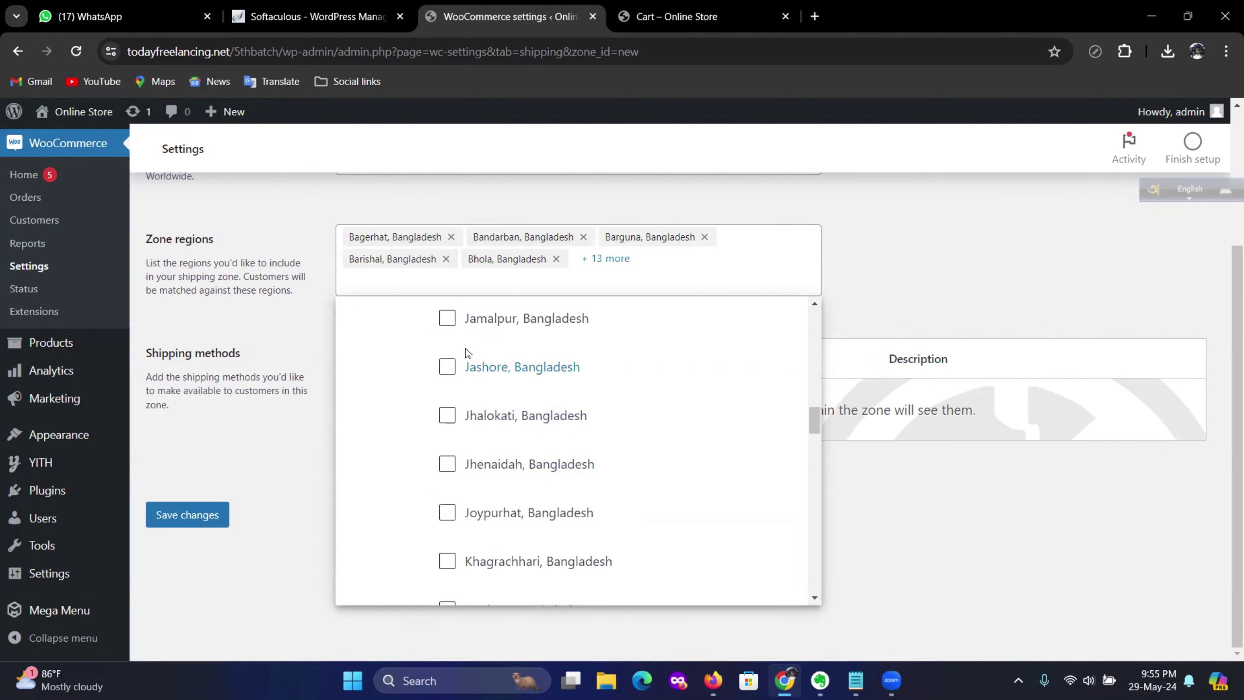
pyautogui.click(447, 318)
pyautogui.click(447, 366)
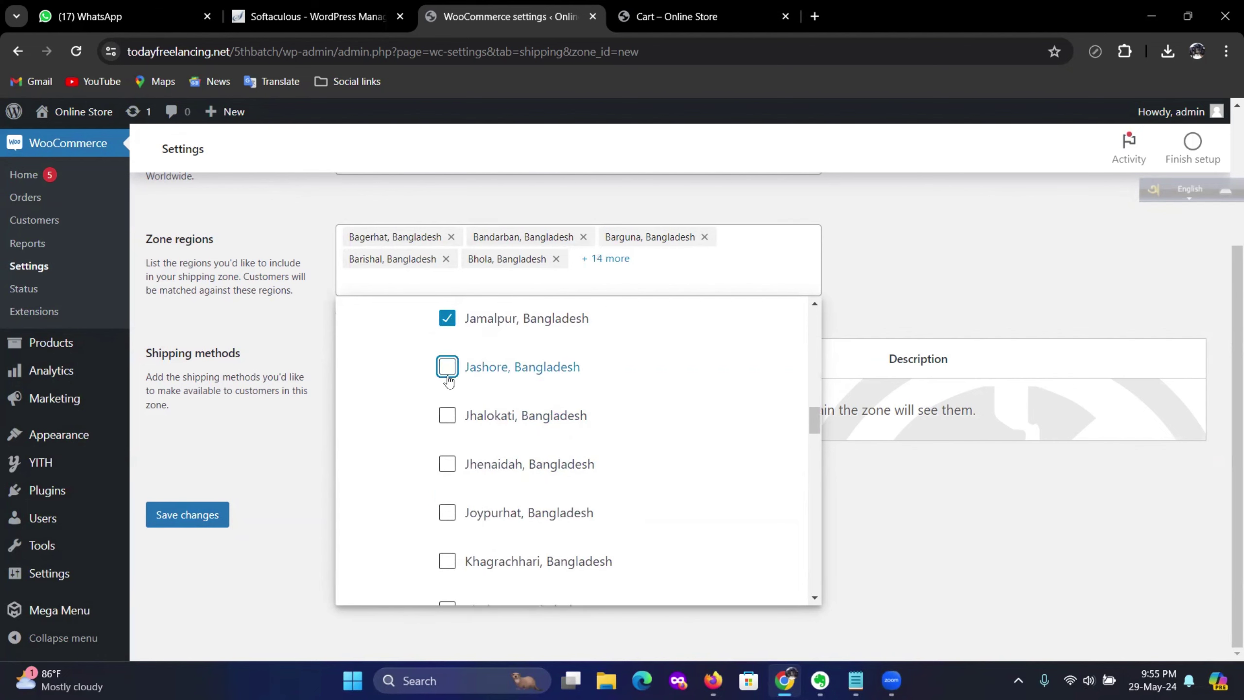
pyautogui.click(447, 415)
pyautogui.click(447, 464)
pyautogui.click(447, 512)
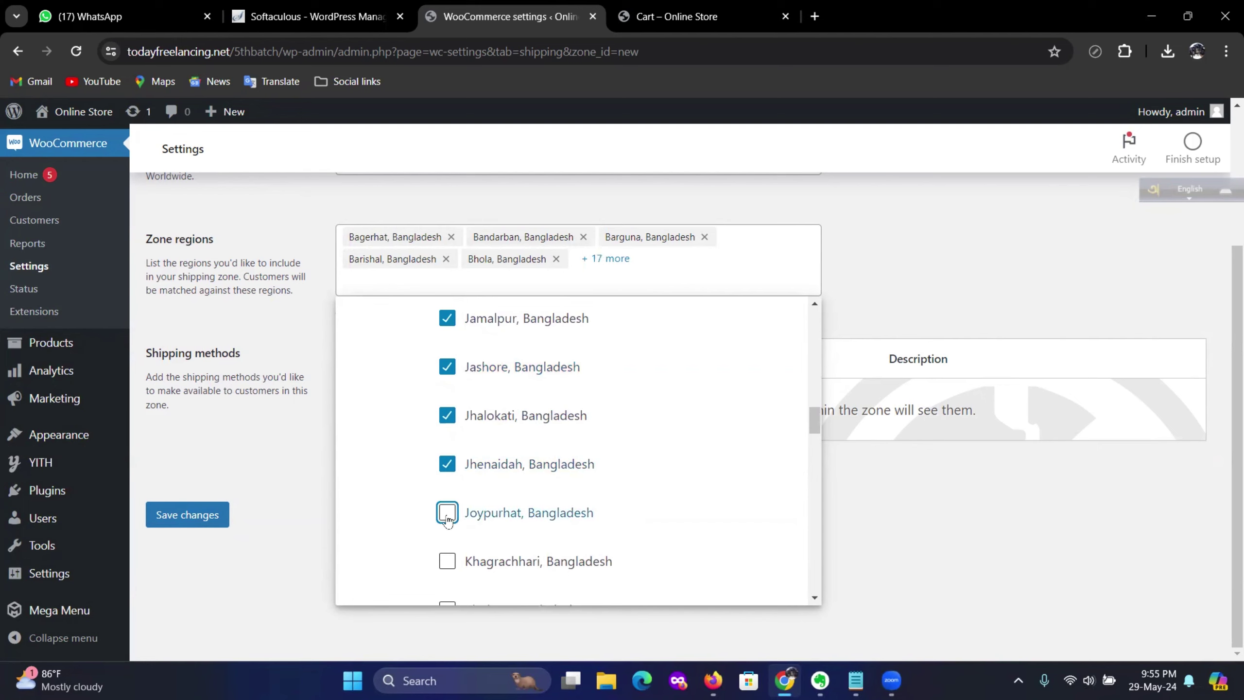
pyautogui.click(447, 561)
# Add Khulna, Kishoreganj, Kurigram, Kushtia and Lakshmipur to the Outside Dhaka zone's regions
pyautogui.scroll(-5, 549, 431)
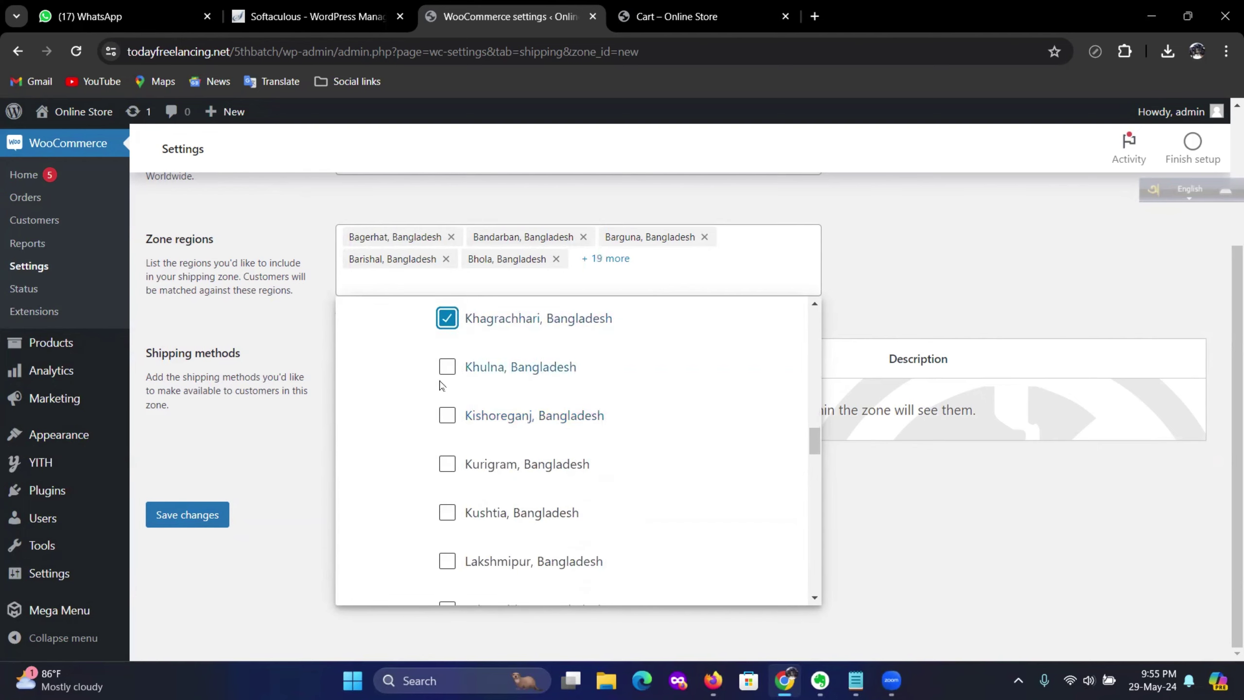
pyautogui.click(447, 367)
pyautogui.click(448, 415)
pyautogui.click(447, 464)
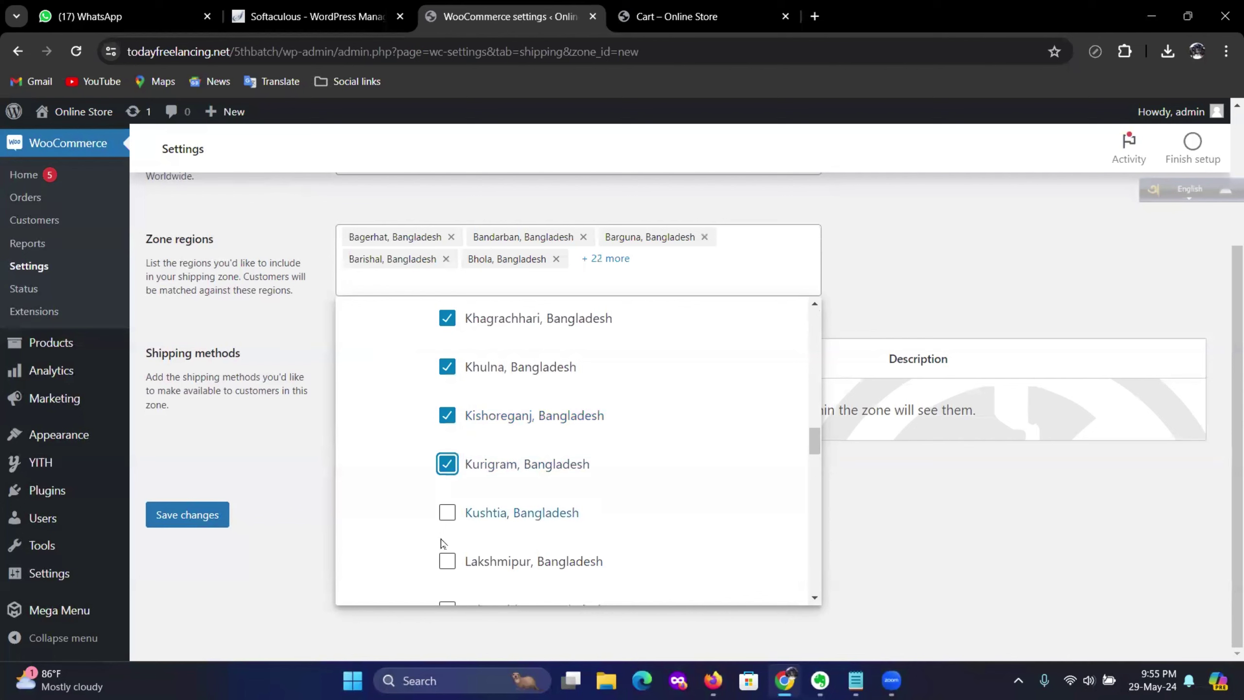
pyautogui.click(448, 512)
pyautogui.click(447, 561)
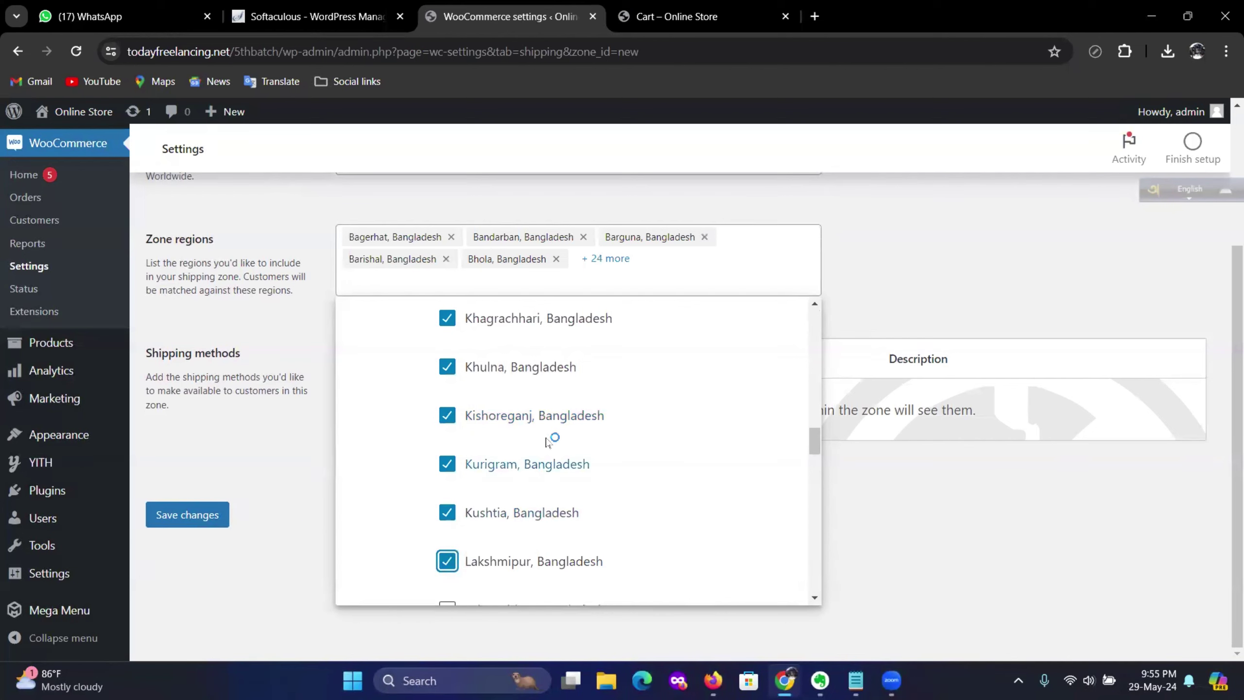
# Add Lalmonirhat, Madaripur, Magura and Manikganj to the Outside Dhaka zone's regions
pyautogui.scroll(-5, 548, 442)
pyautogui.click(448, 366)
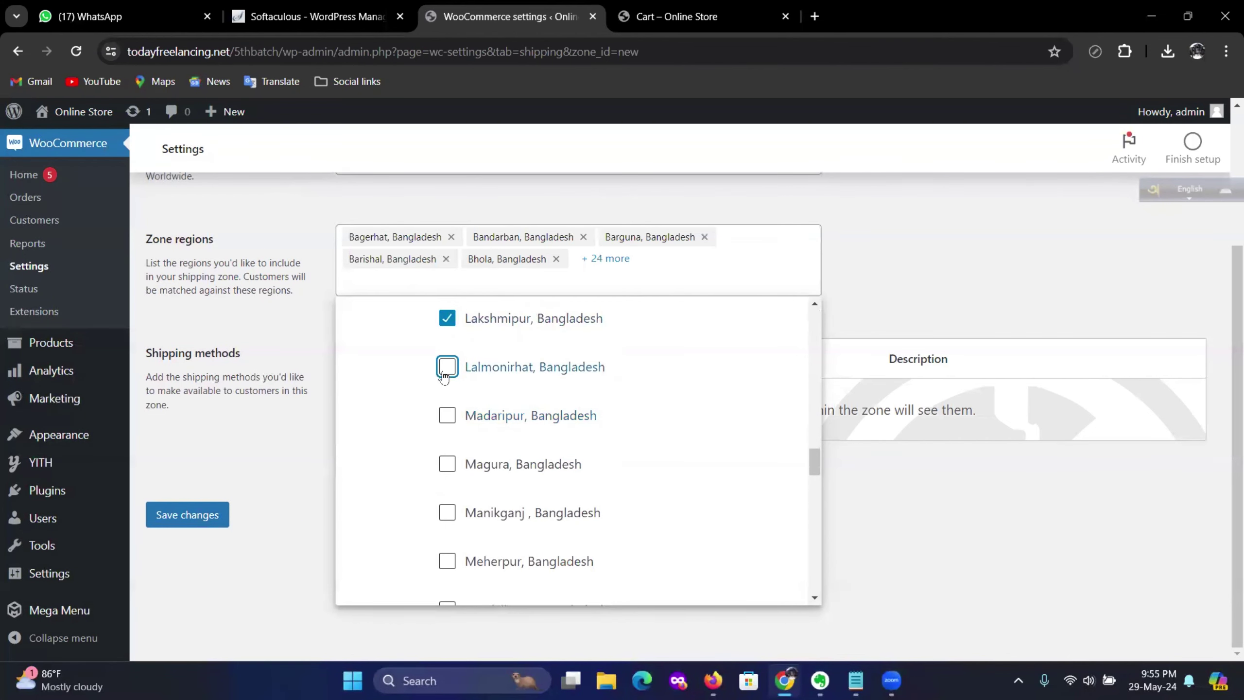
pyautogui.click(448, 415)
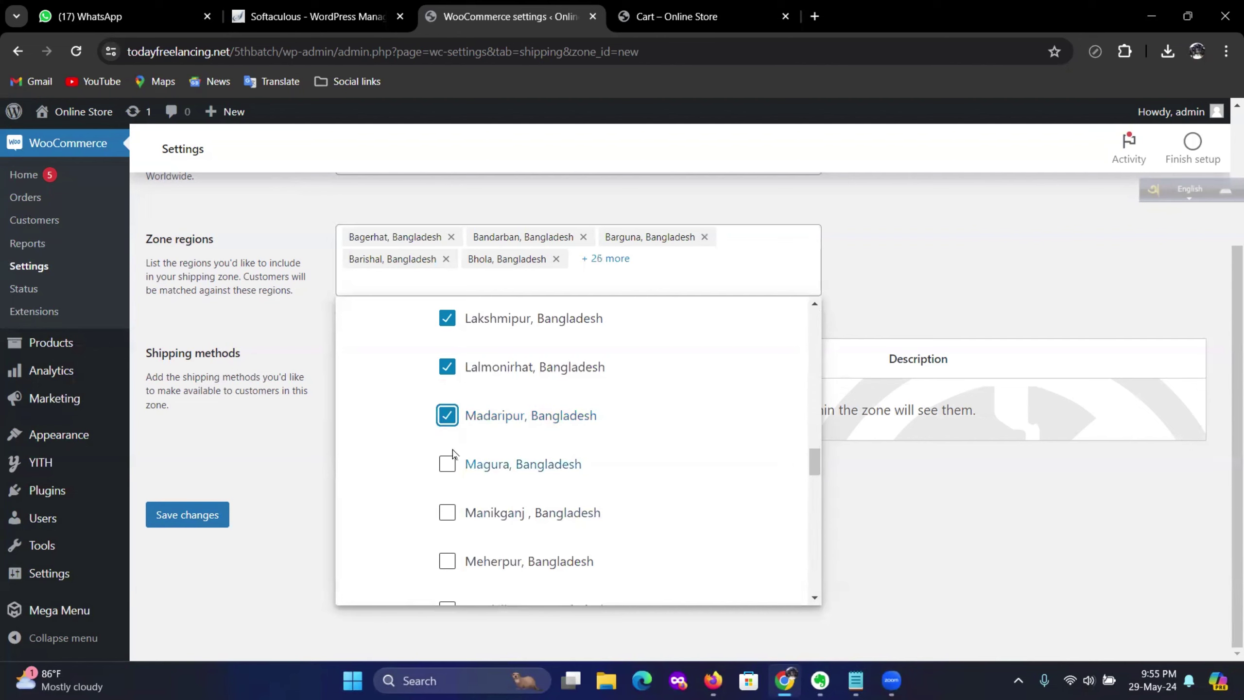
pyautogui.click(447, 512)
pyautogui.click(448, 464)
# Add Meherpur, Moulvibazar, Munshiganj, Mymensingh, Naogaon, Narail and Narayanganj to the Outside Dhaka zone's regions
pyautogui.scroll(-3, 522, 412)
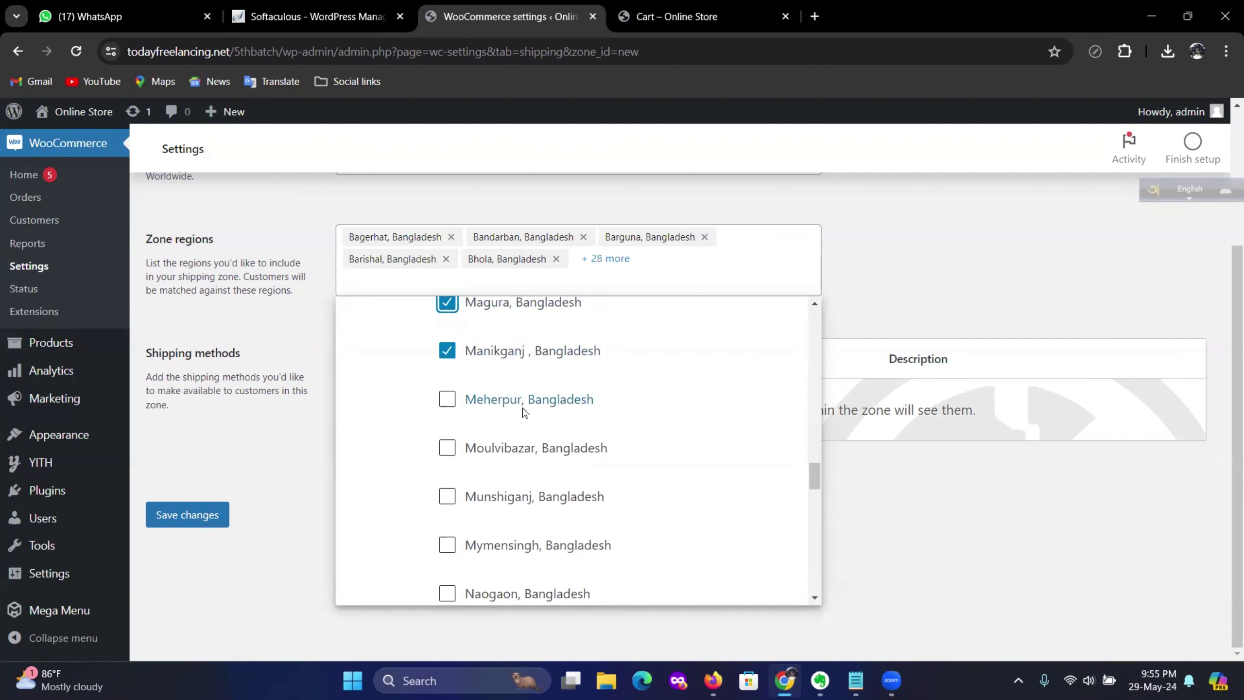
pyautogui.click(446, 410)
pyautogui.click(447, 496)
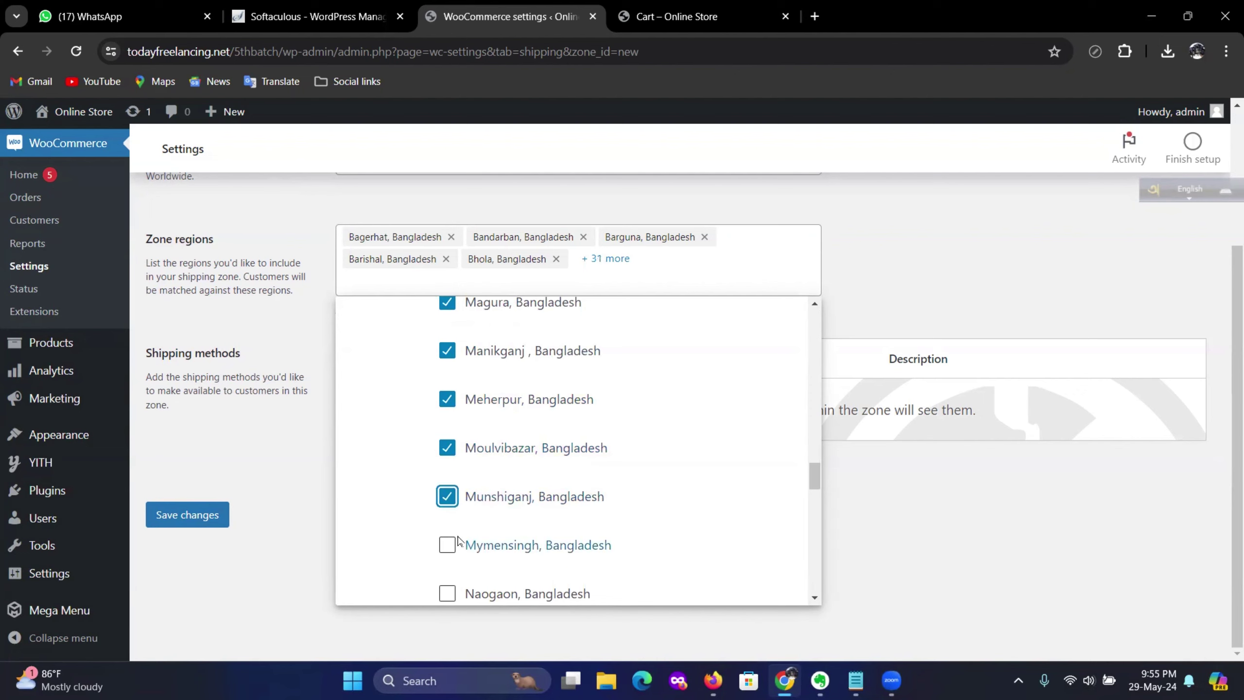
pyautogui.click(447, 544)
pyautogui.scroll(-3, 461, 418)
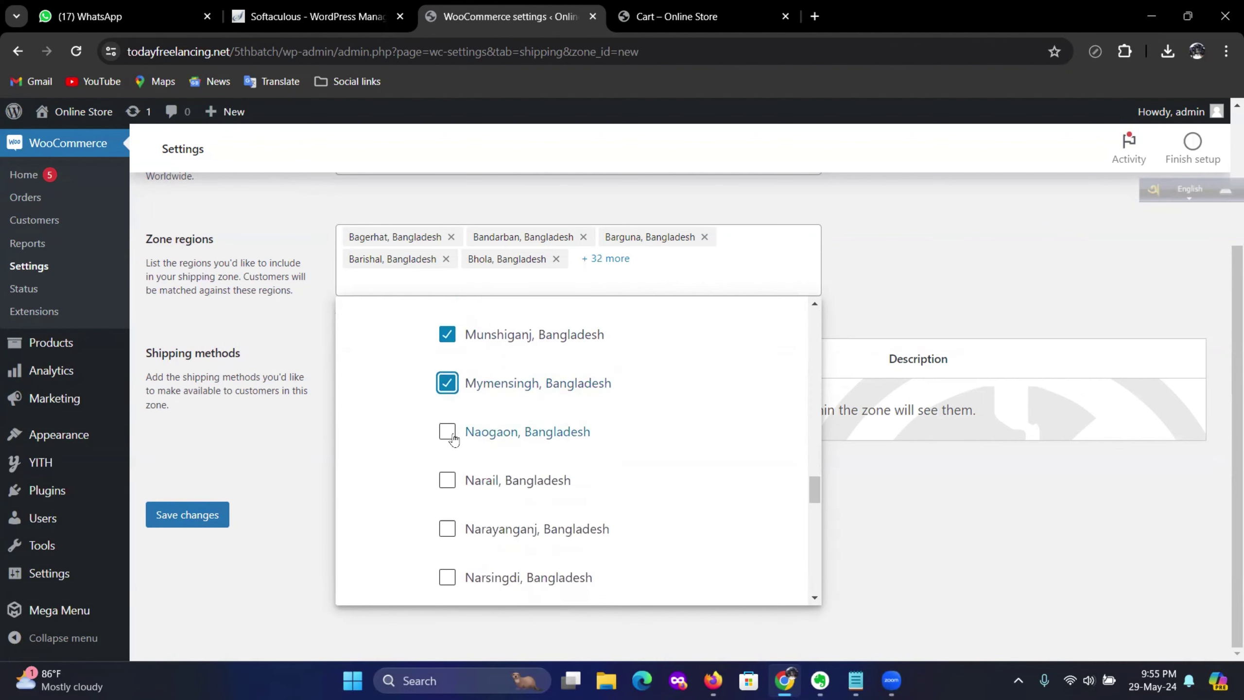
pyautogui.click(447, 431)
pyautogui.click(447, 481)
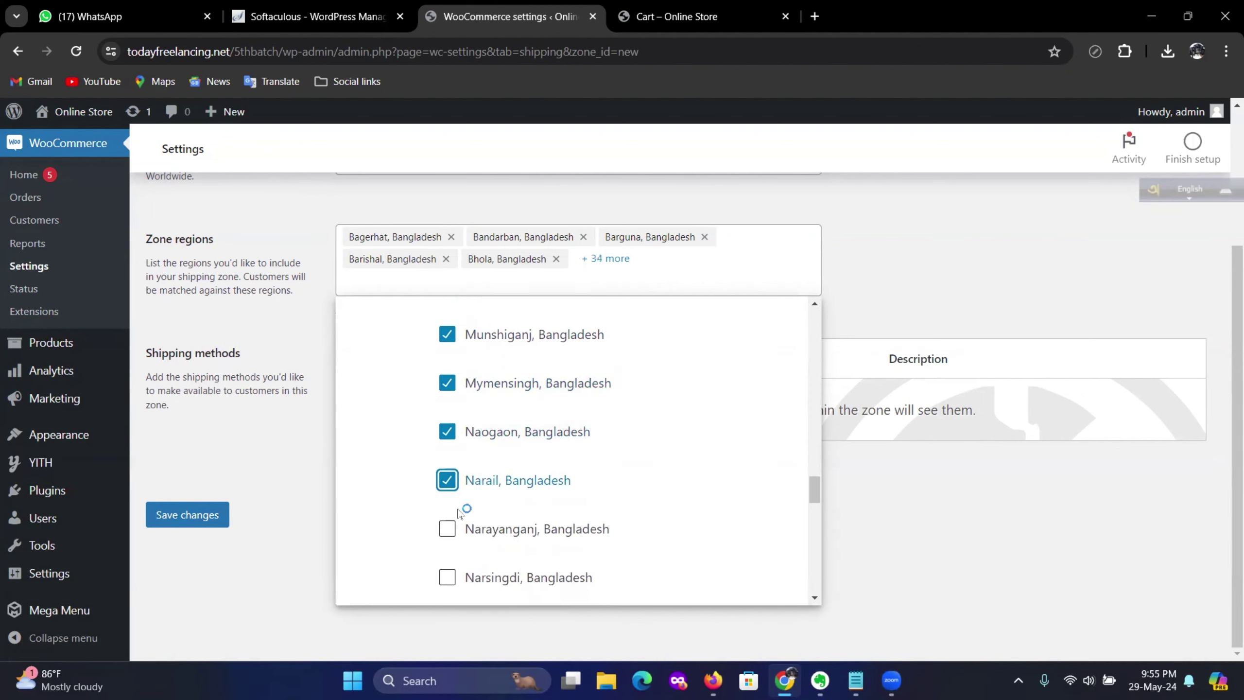
pyautogui.click(447, 529)
# Add Narsingdi, Natore, Nawabganj, Netrakona, Nilphamari and Noakhali to the Outside Dhaka zone's regions
pyautogui.scroll(-5, 483, 435)
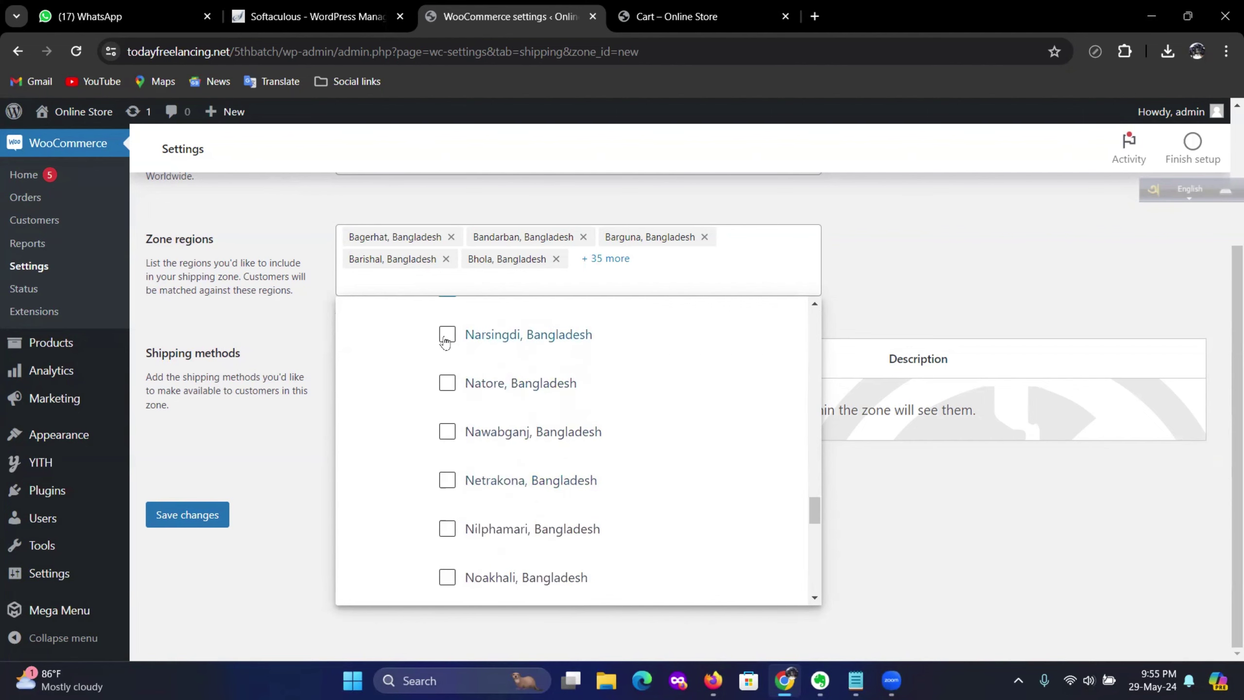
pyautogui.click(447, 335)
pyautogui.click(447, 383)
pyautogui.click(447, 431)
pyautogui.click(448, 480)
pyautogui.click(448, 528)
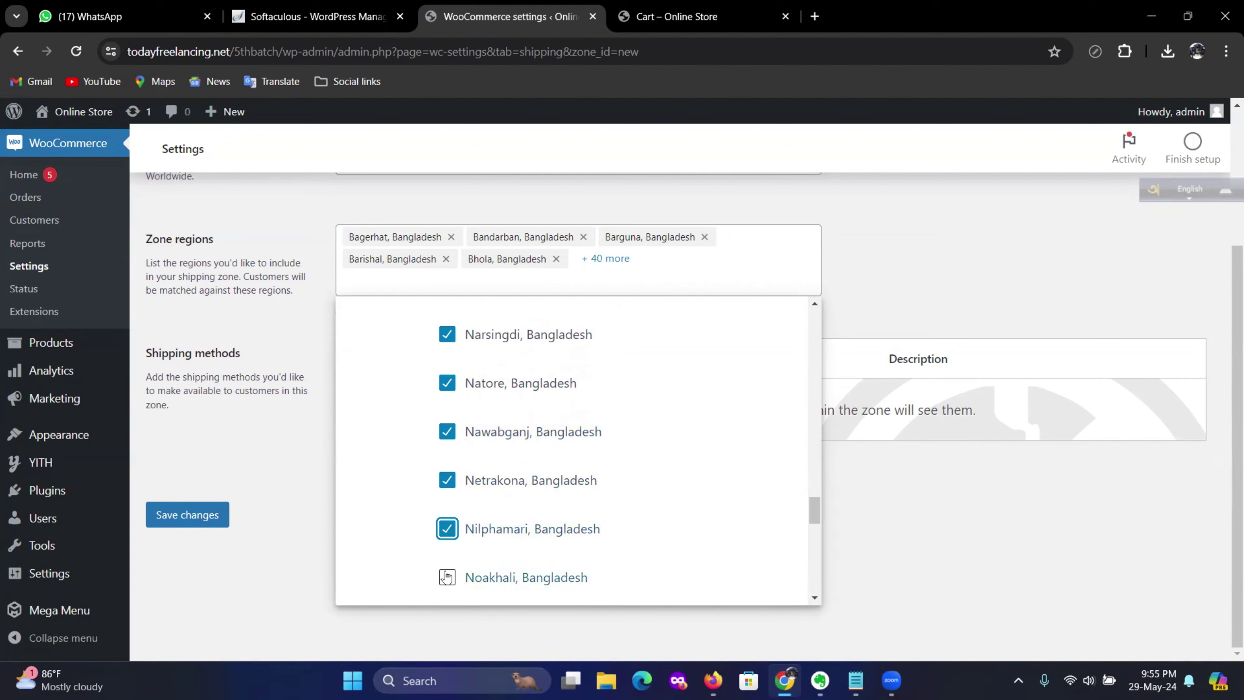
pyautogui.click(447, 578)
# Add Pabna, Panchagarh, Patuakhali, Pirojpur and Rajbari to the Outside Dhaka zone's regions
pyautogui.scroll(-5, 519, 425)
pyautogui.click(447, 384)
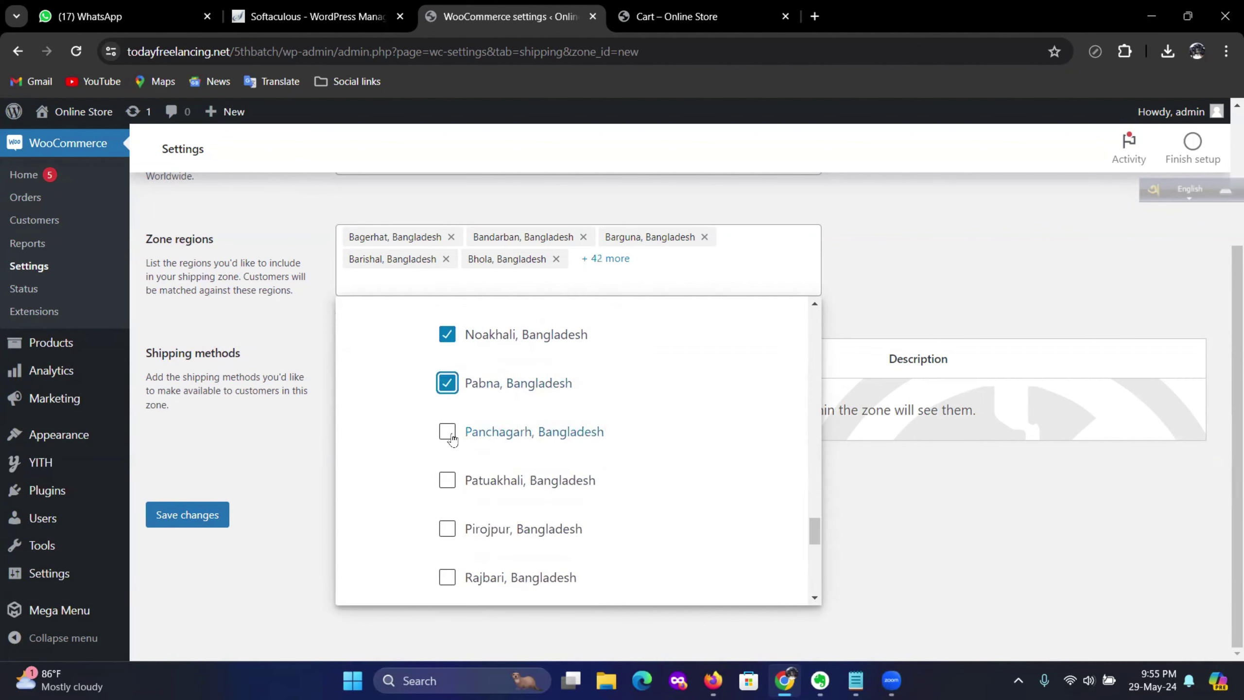
pyautogui.click(448, 431)
pyautogui.click(447, 480)
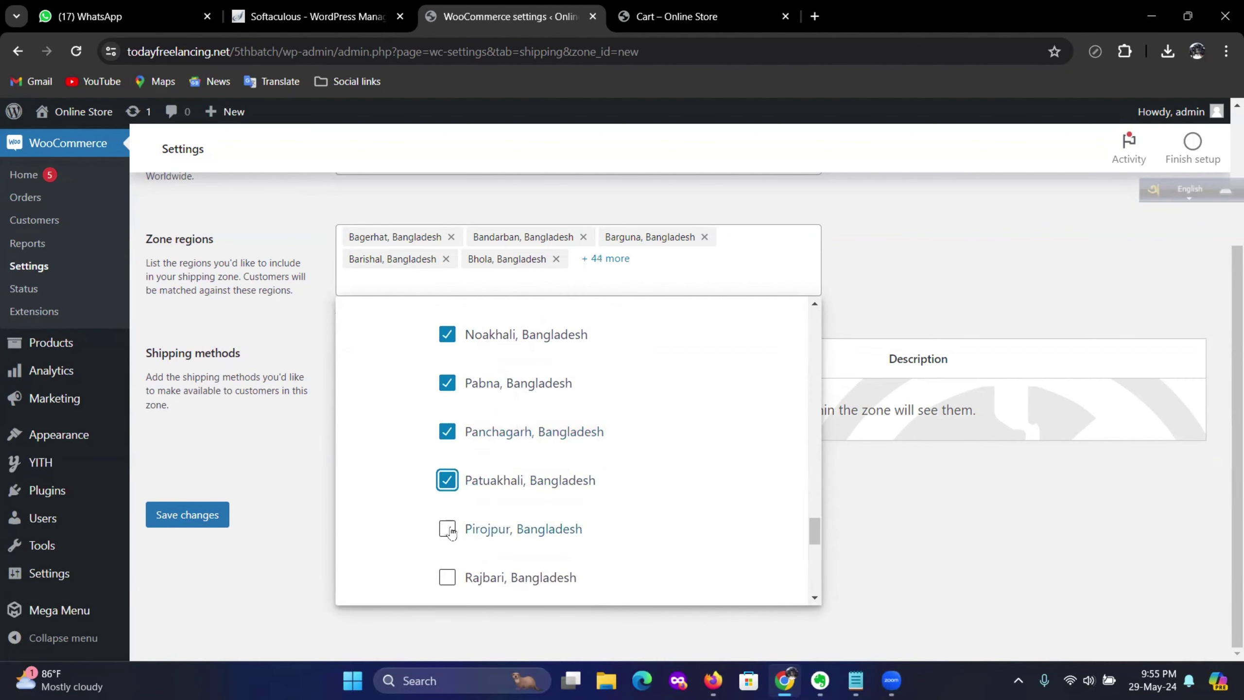
pyautogui.click(447, 529)
pyautogui.click(447, 577)
# Add Rajshahi, Rangamati, Rangpur, Satkhira, Shariatpur and Sherpur to the Outside Dhaka zone's regions
pyautogui.scroll(-5, 494, 428)
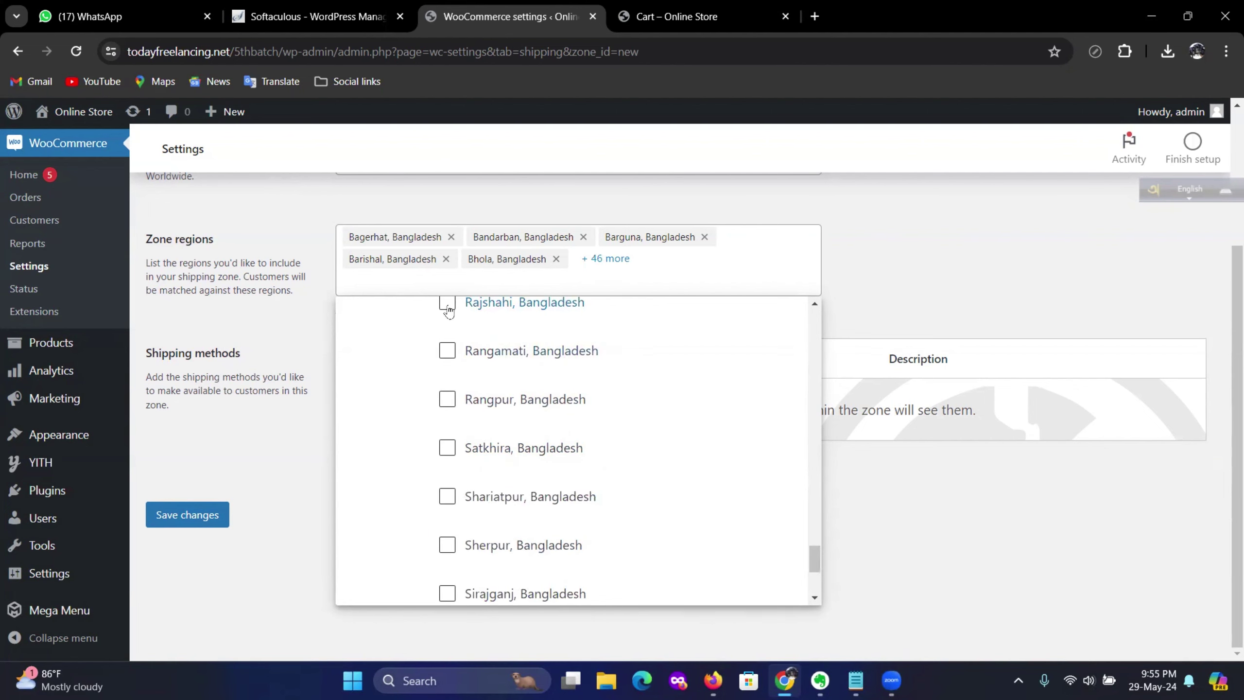
pyautogui.click(447, 303)
pyautogui.click(448, 351)
pyautogui.click(448, 400)
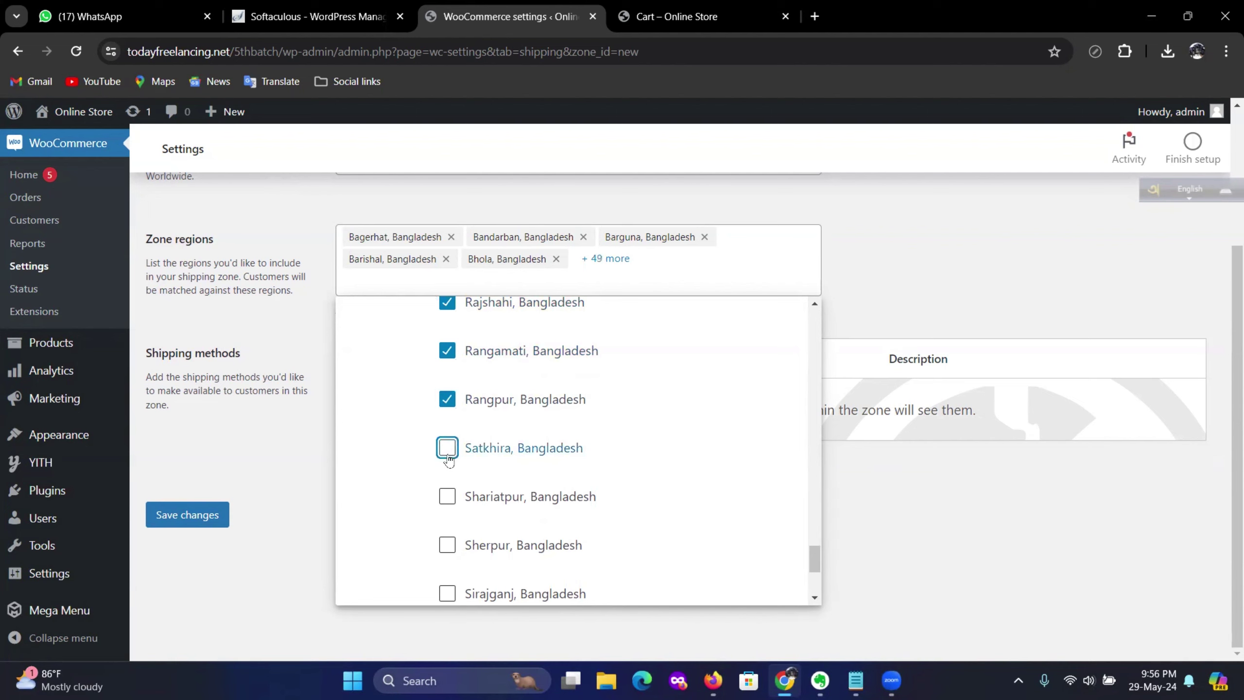
pyautogui.click(447, 447)
pyautogui.click(447, 496)
pyautogui.click(447, 545)
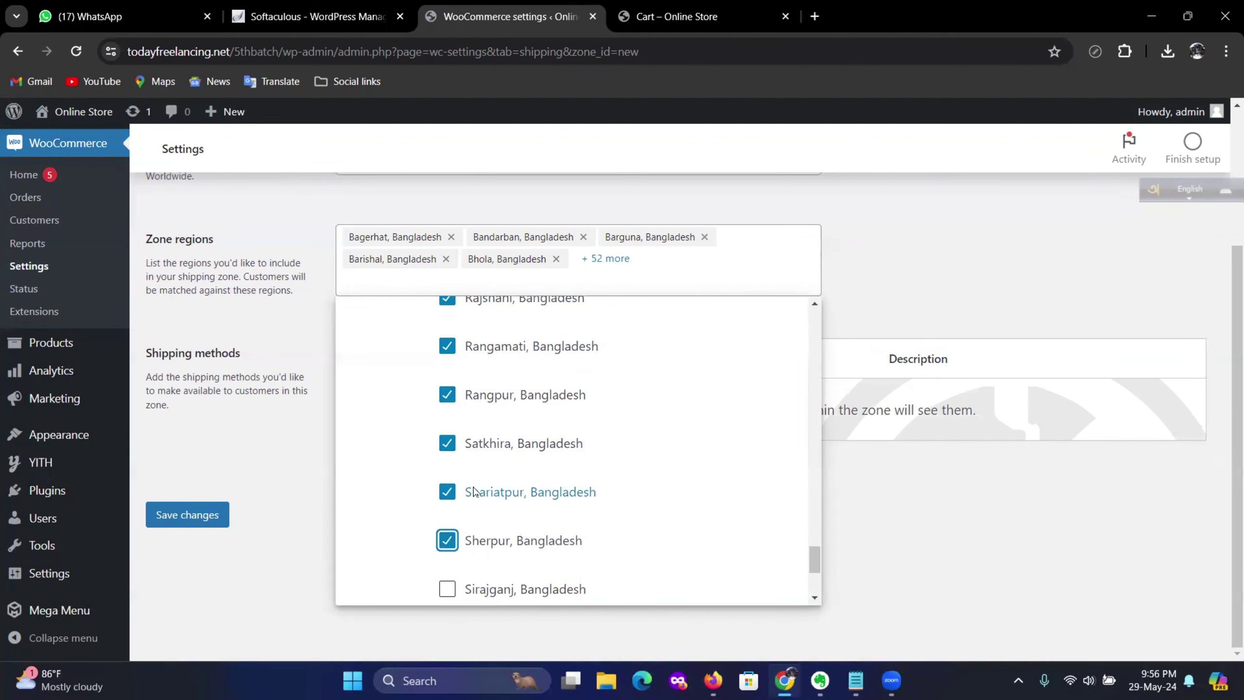
# Add Sirajganj, Sunamganj, Sylhet, Tangail and Thakurgaon to the Outside Dhaka zone's regions
pyautogui.scroll(-3, 450, 548)
pyautogui.click(447, 374)
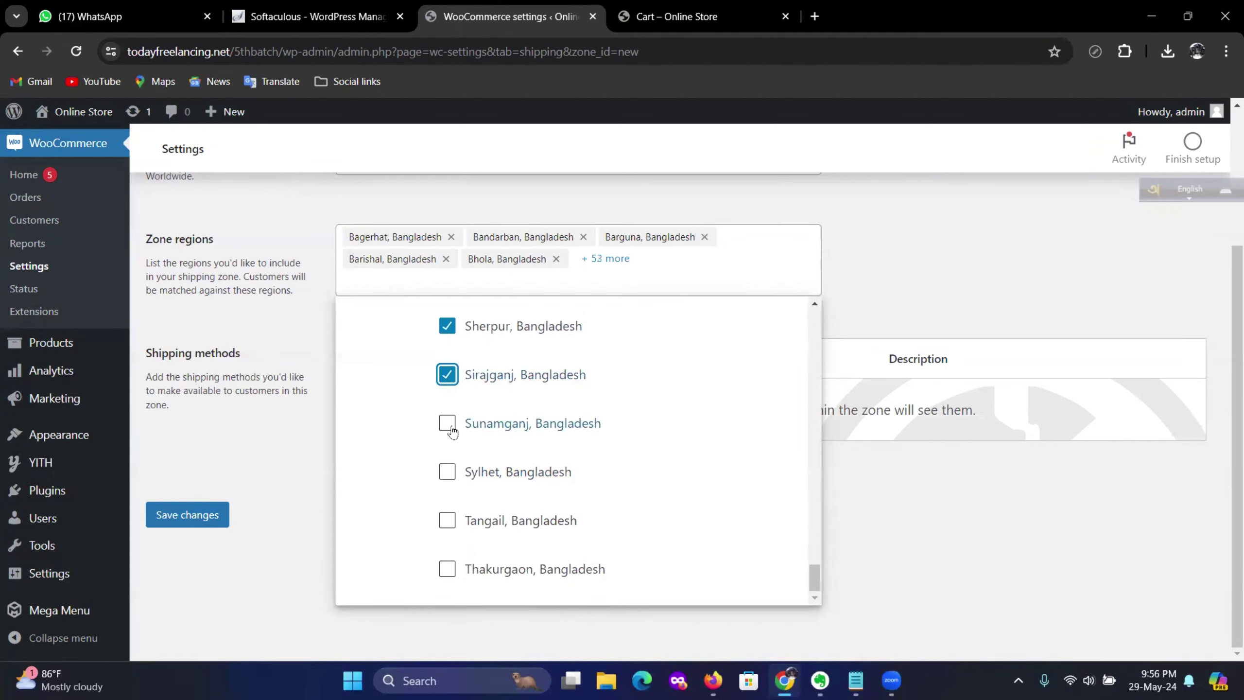
pyautogui.click(447, 423)
pyautogui.click(448, 471)
pyautogui.click(447, 520)
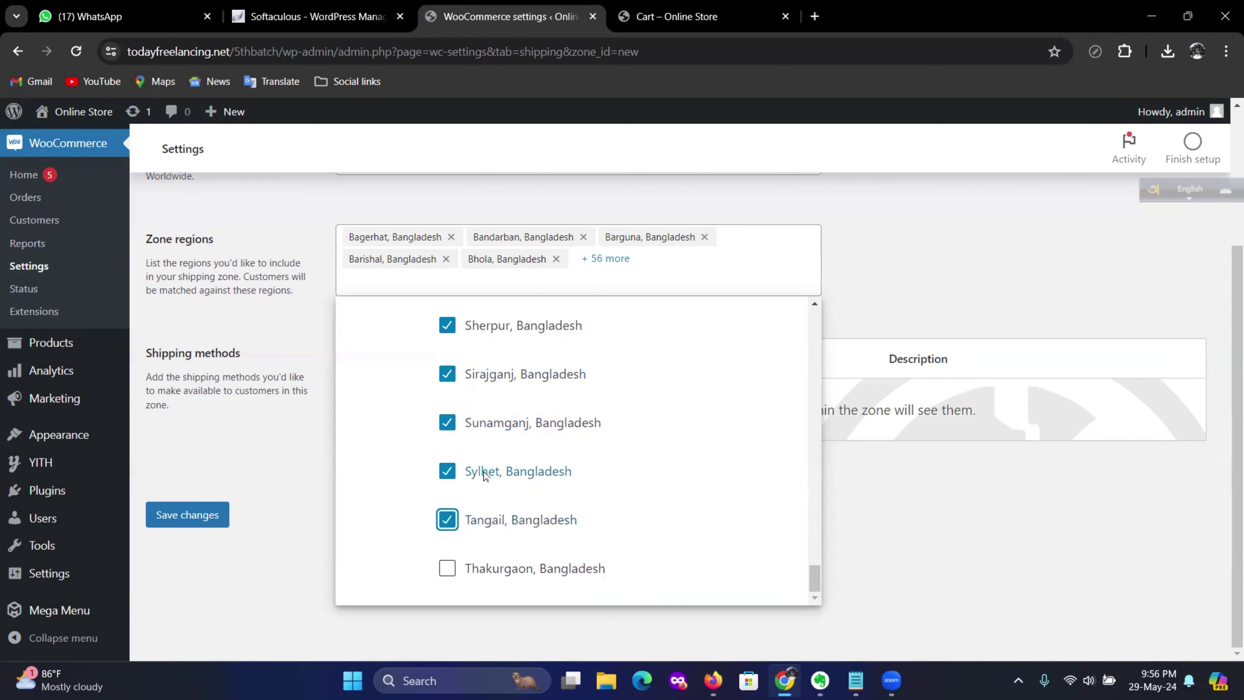
pyautogui.click(447, 569)
# Add the skipped Brahmanbaria to the Outside Dhaka zone's regions and check the list for other missed districts, leaving Dhaka out
pyautogui.scroll(15, 537, 478)
pyautogui.scroll(20, 538, 479)
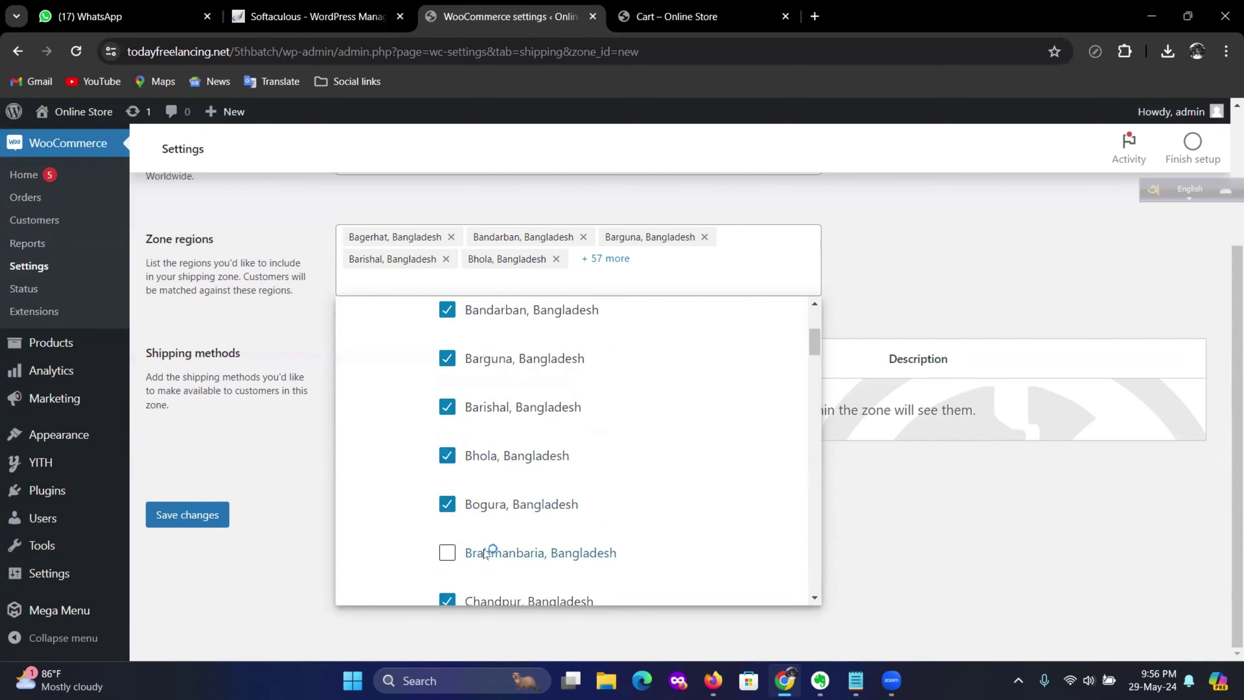
pyautogui.click(481, 548)
pyautogui.scroll(5, 567, 488)
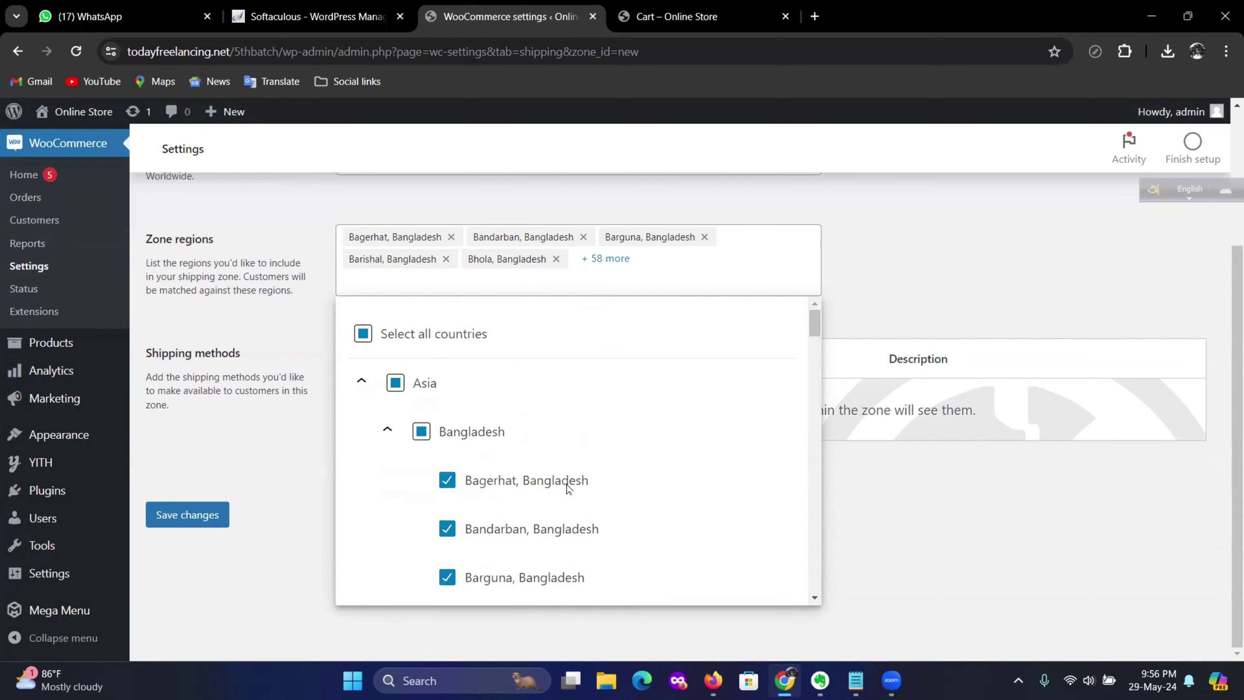
pyautogui.scroll(-15, 567, 488)
pyautogui.scroll(4, 564, 485)
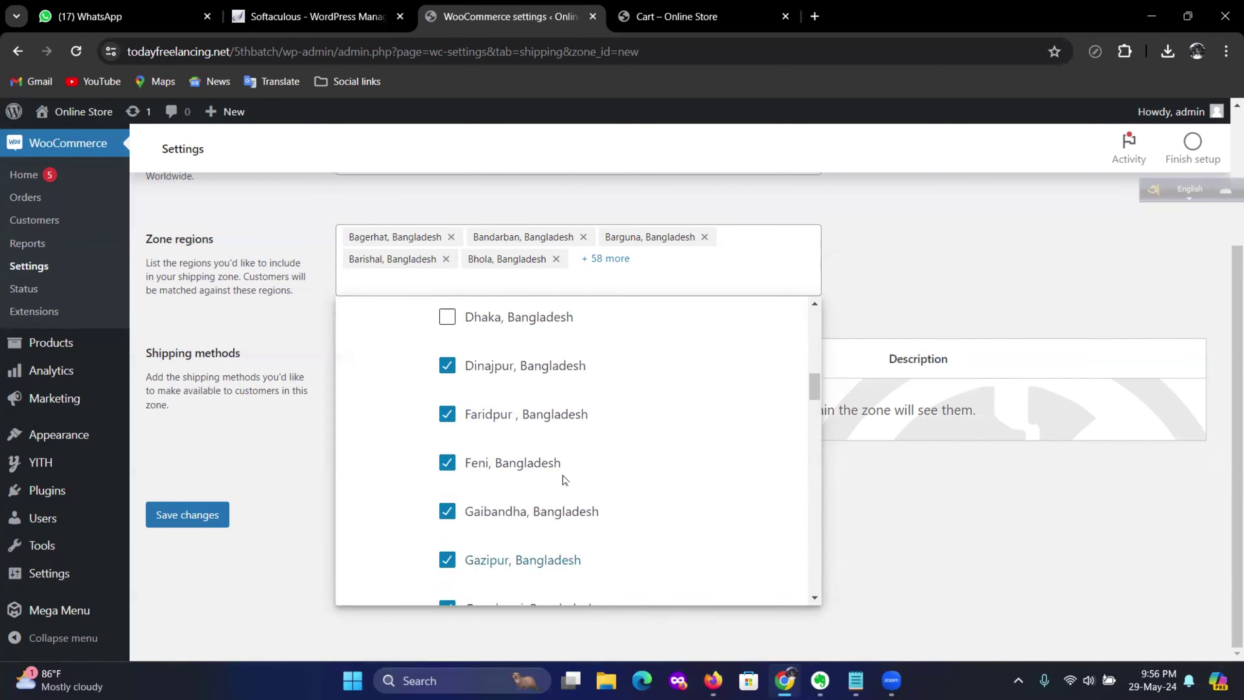
pyautogui.scroll(-3, 814, 500)
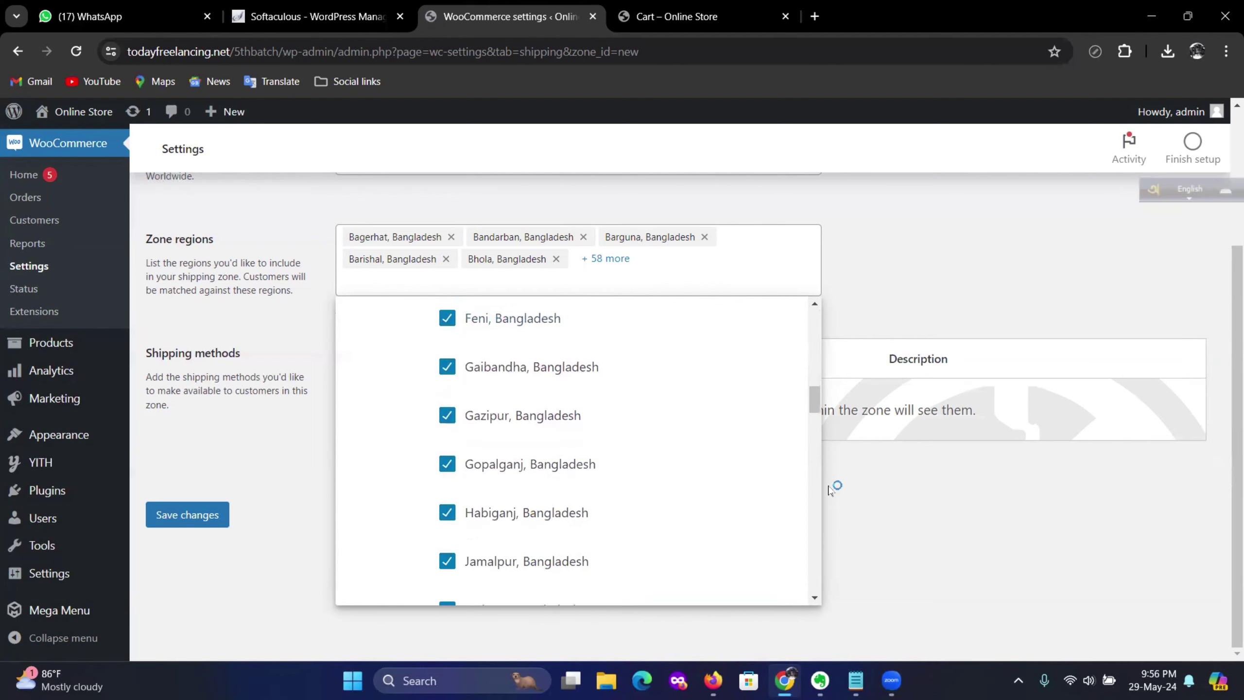
pyautogui.scroll(-10, 603, 352)
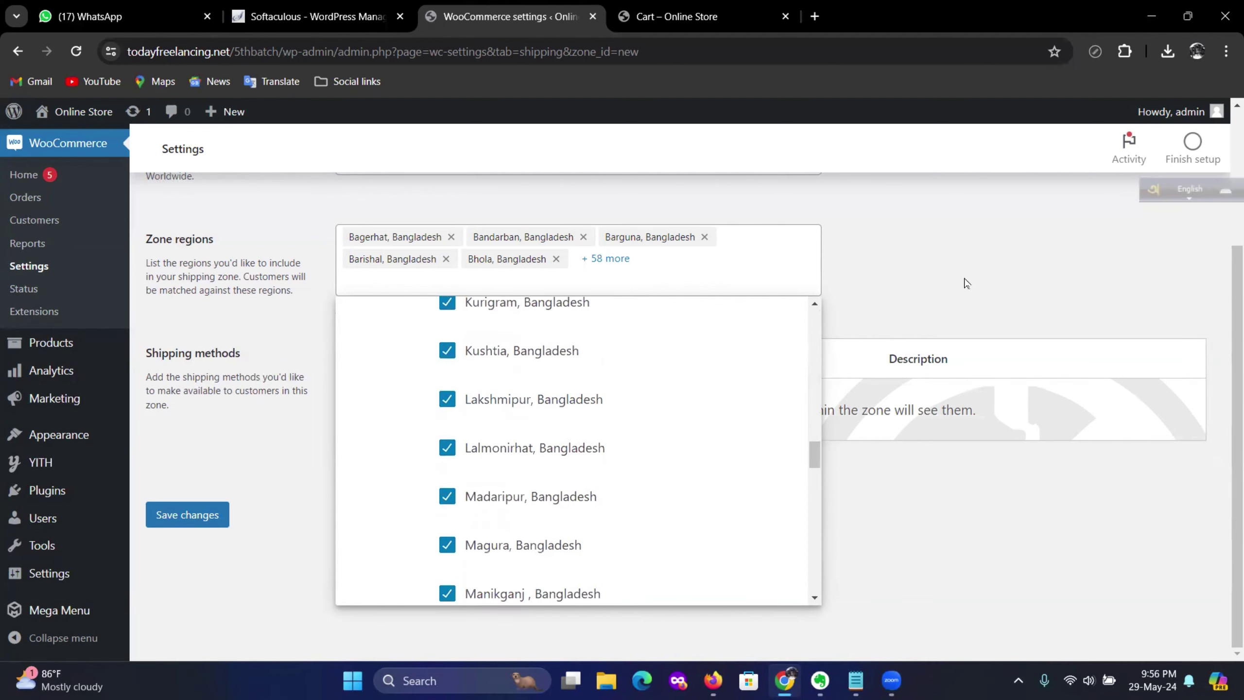
pyautogui.click(796, 289)
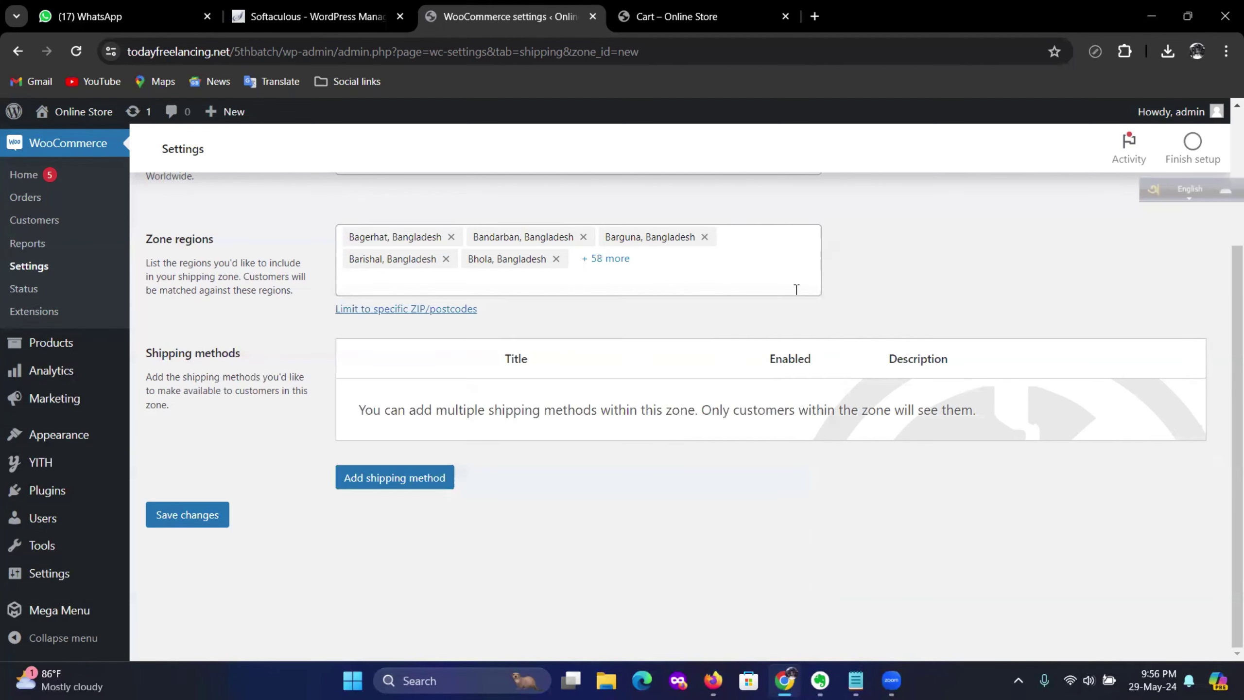
# Add a flat rate shipping method to the Outside Dhaka zone with tax status None and a cost of 130
pyautogui.click(363, 480)
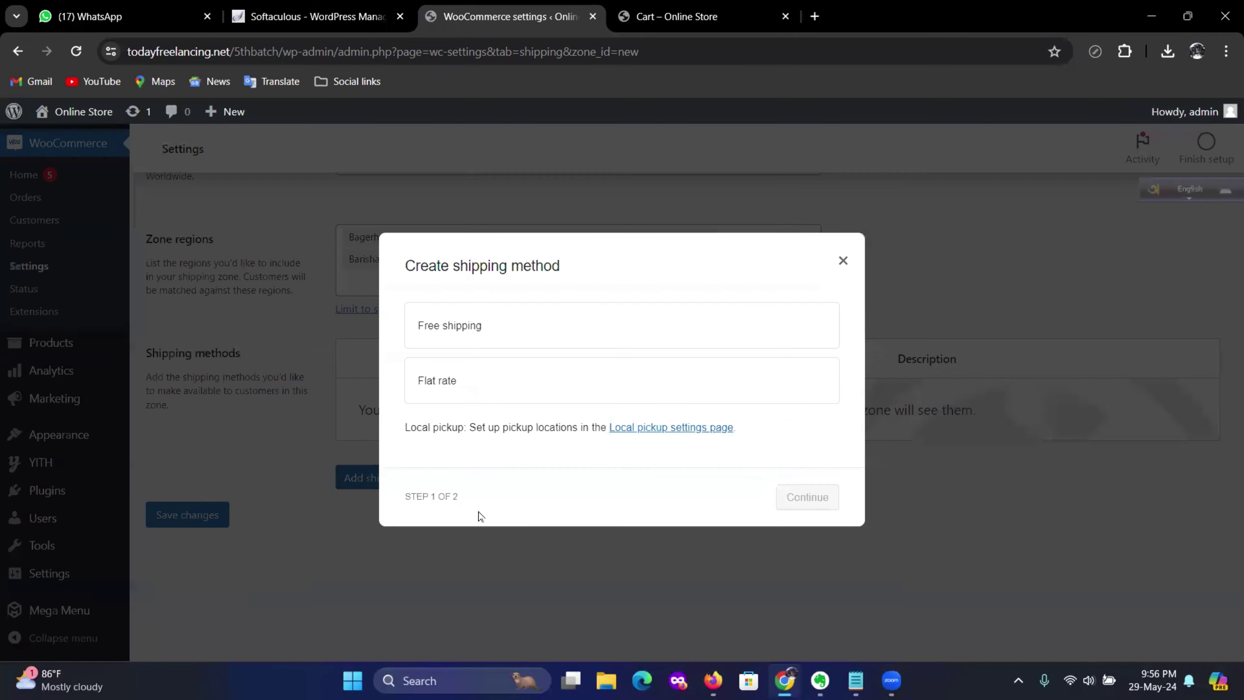
pyautogui.click(475, 385)
pyautogui.click(810, 518)
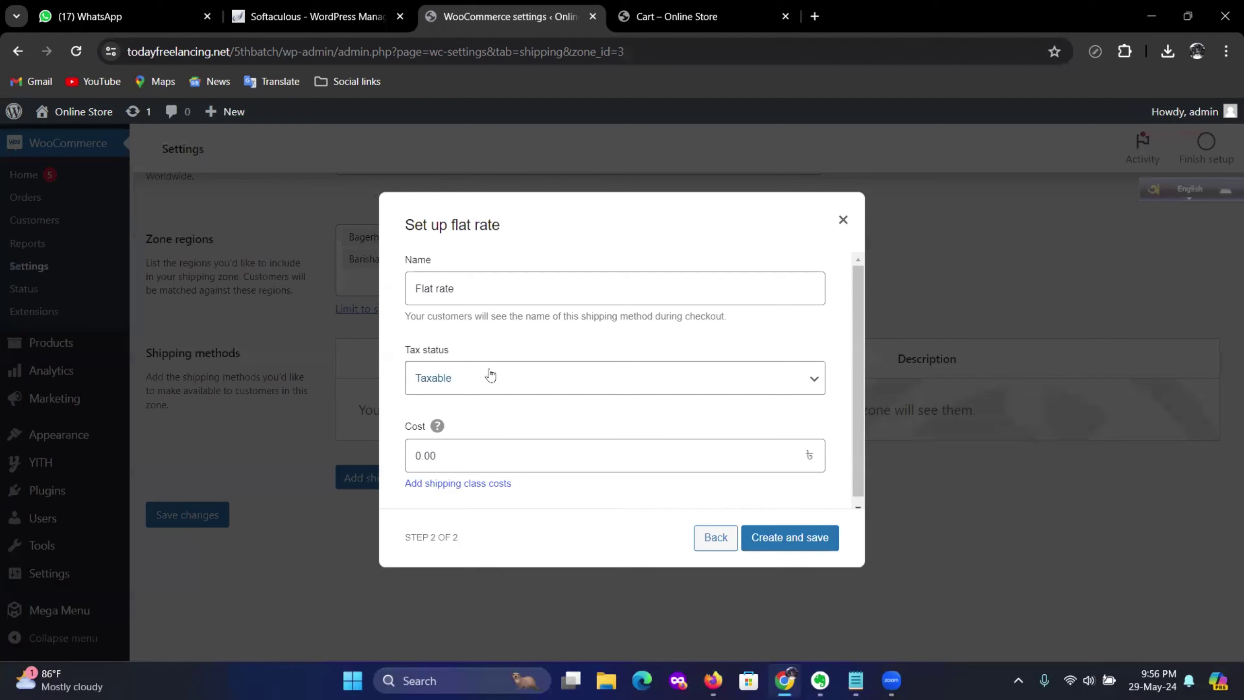
pyautogui.click(485, 377)
pyautogui.click(448, 420)
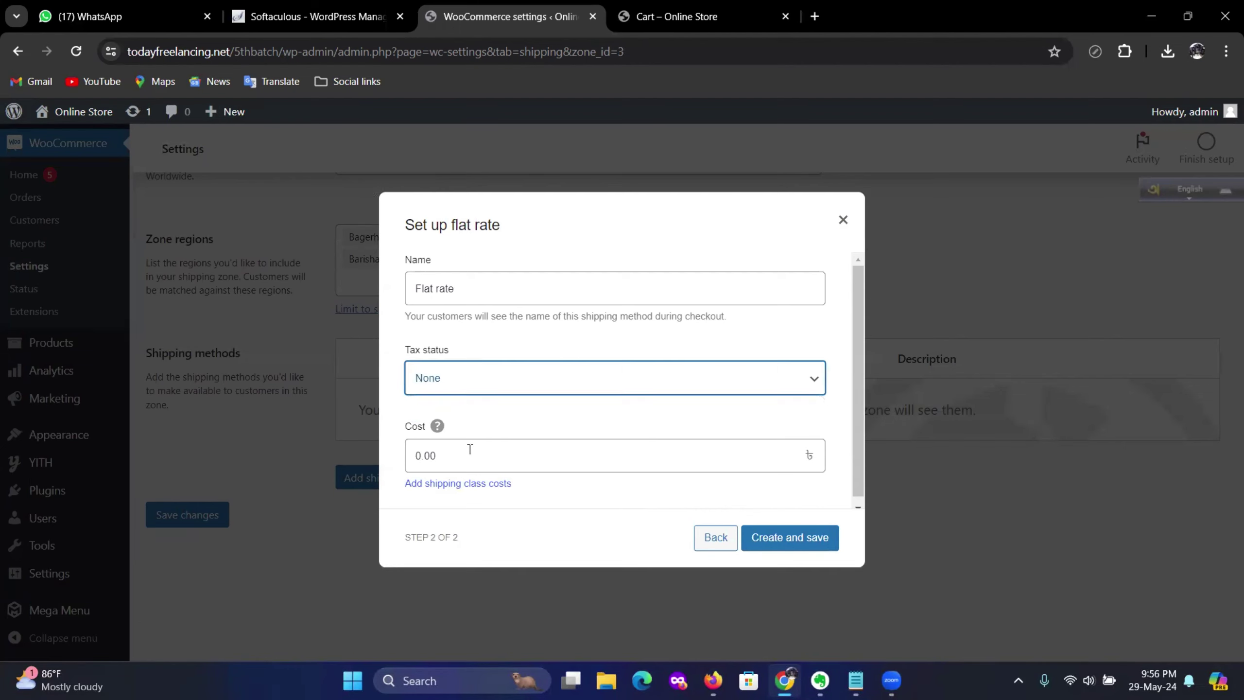
pyautogui.click(489, 463)
pyautogui.write('130')
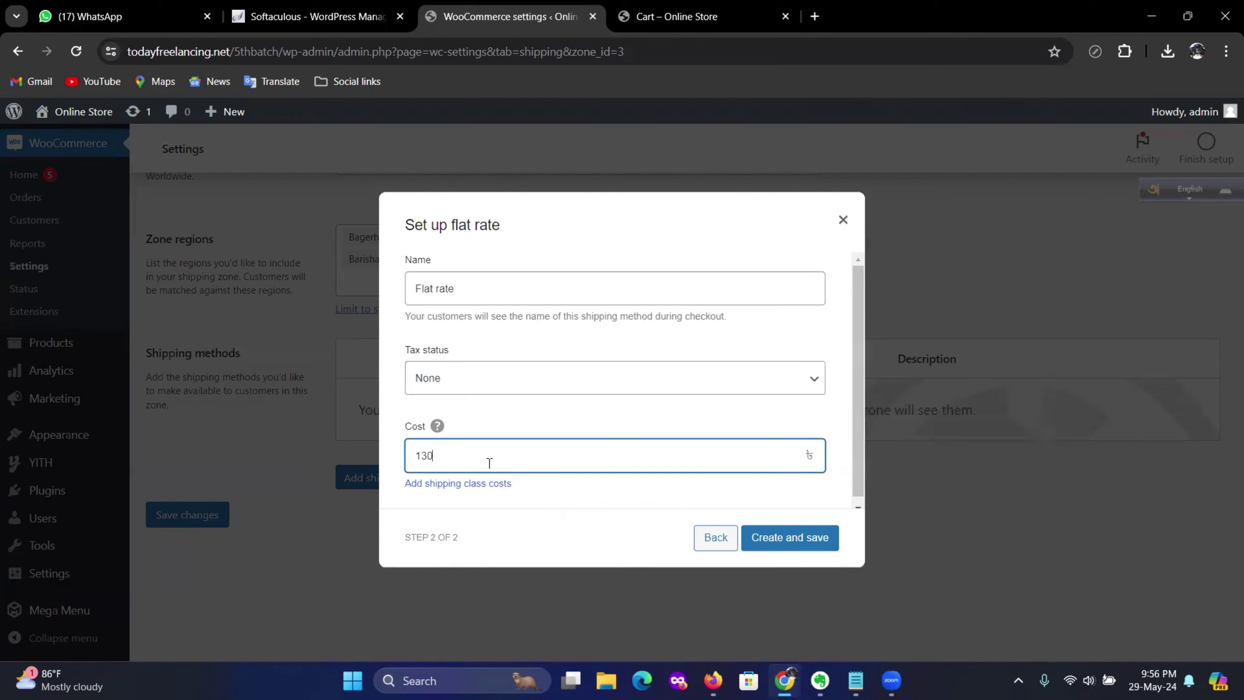
pyautogui.click(789, 539)
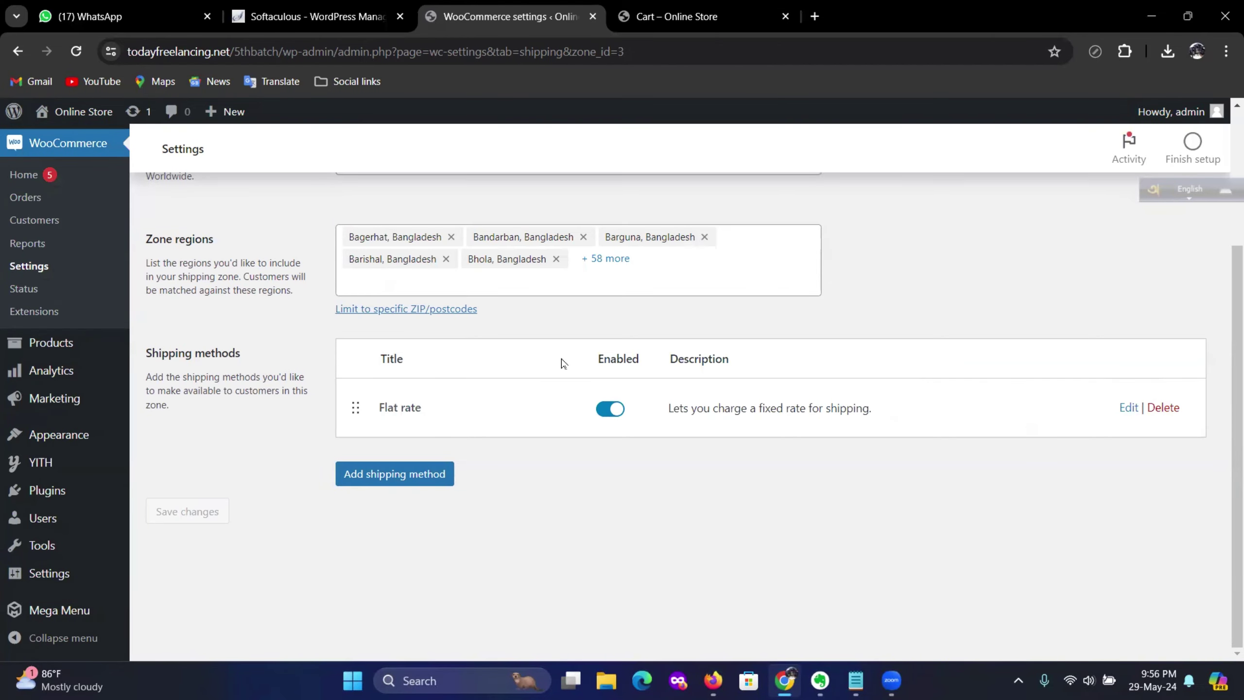
pyautogui.scroll(3, 566, 375)
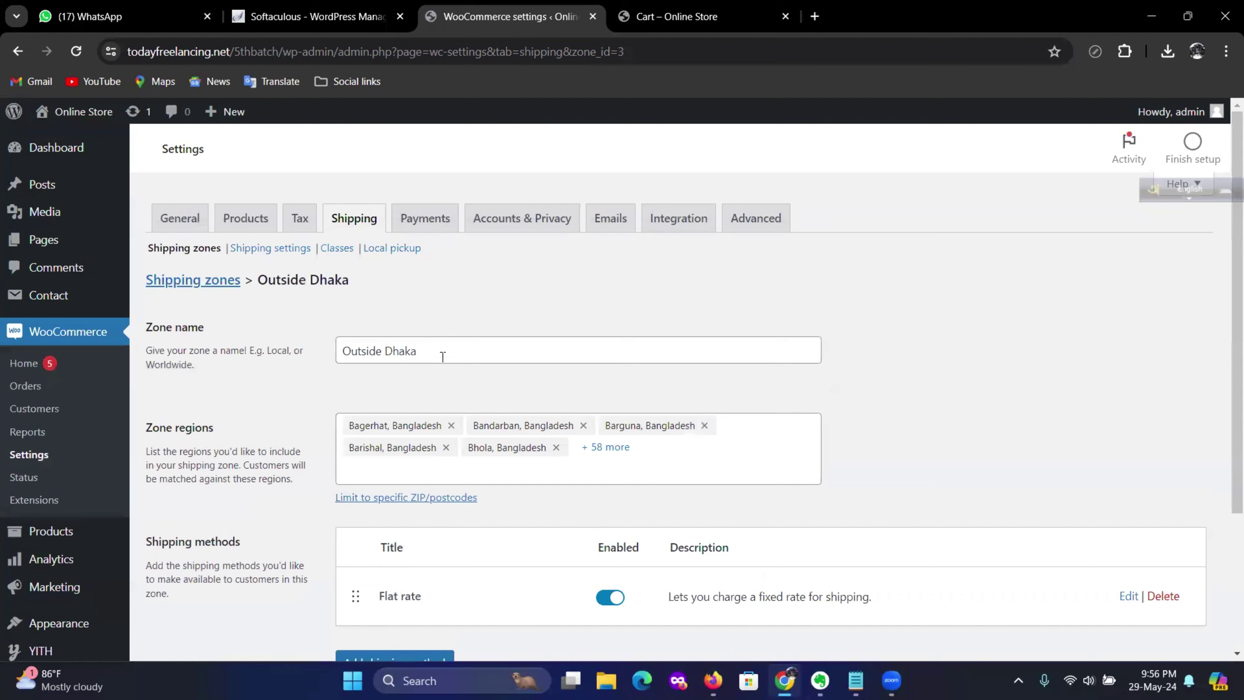
# Enable Cash on delivery as a payment method and save the payment settings
pyautogui.click(423, 220)
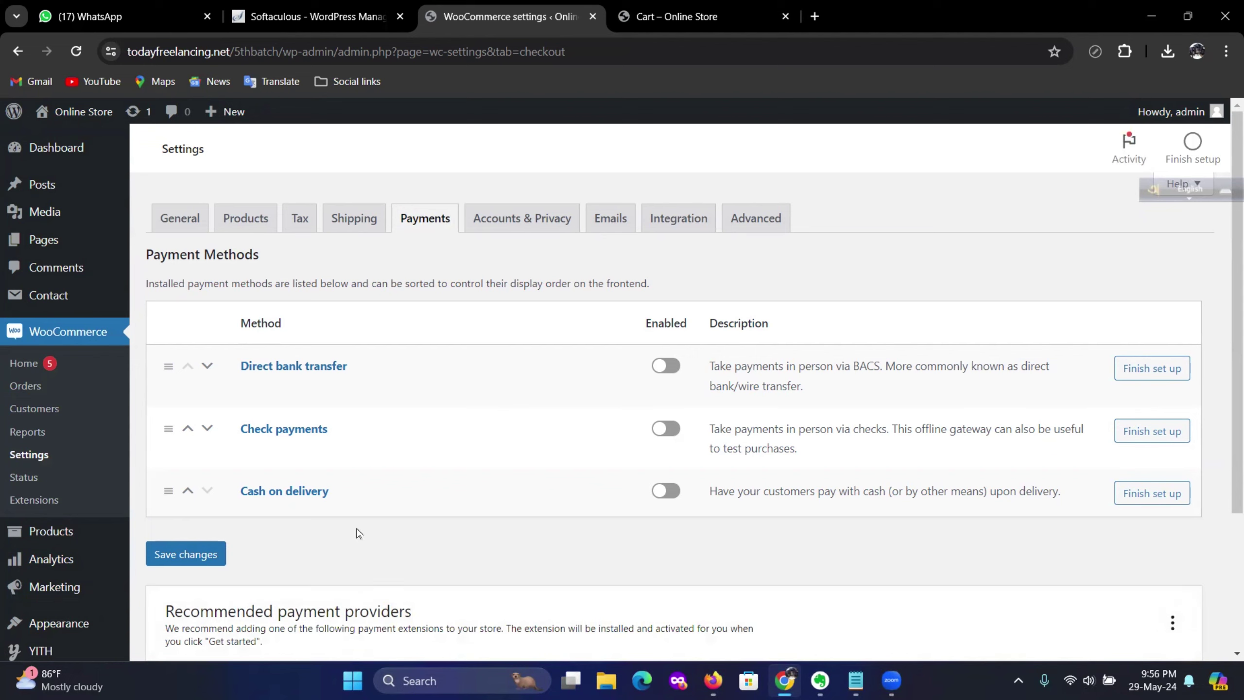
pyautogui.click(680, 495)
pyautogui.click(202, 555)
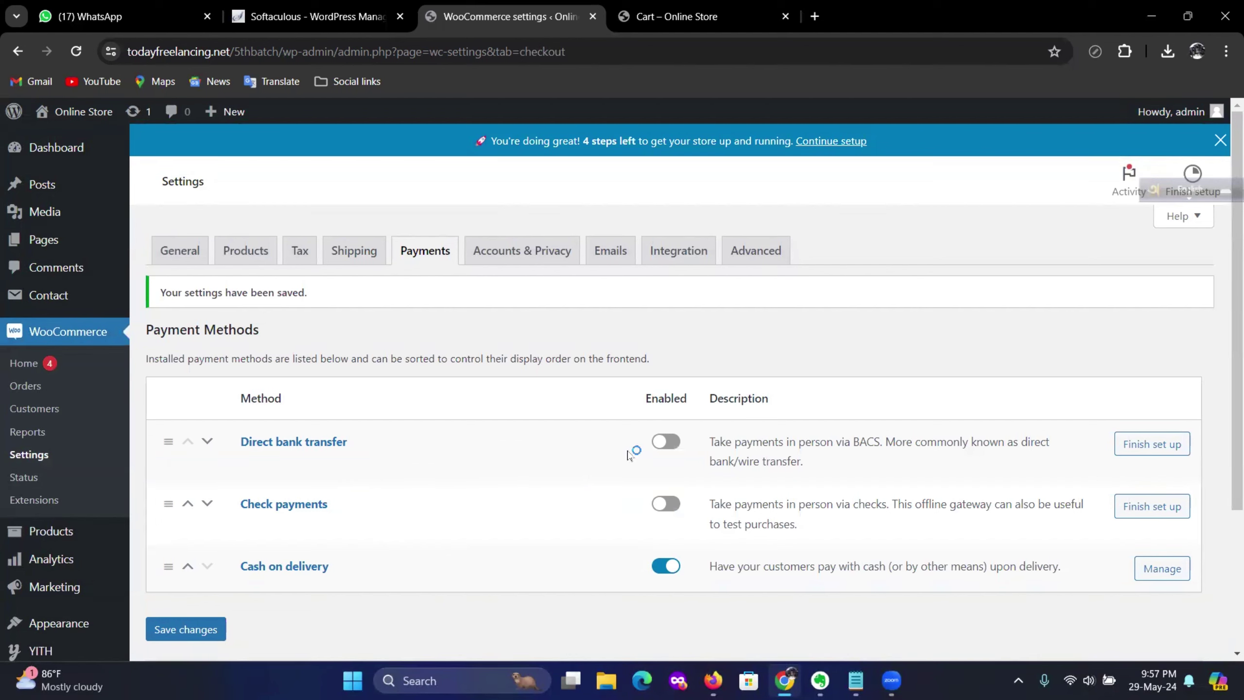
# Try enabling Direct bank transfer as a payment method and save the payment settings again
pyautogui.click(667, 442)
pyautogui.scroll(-2, 290, 619)
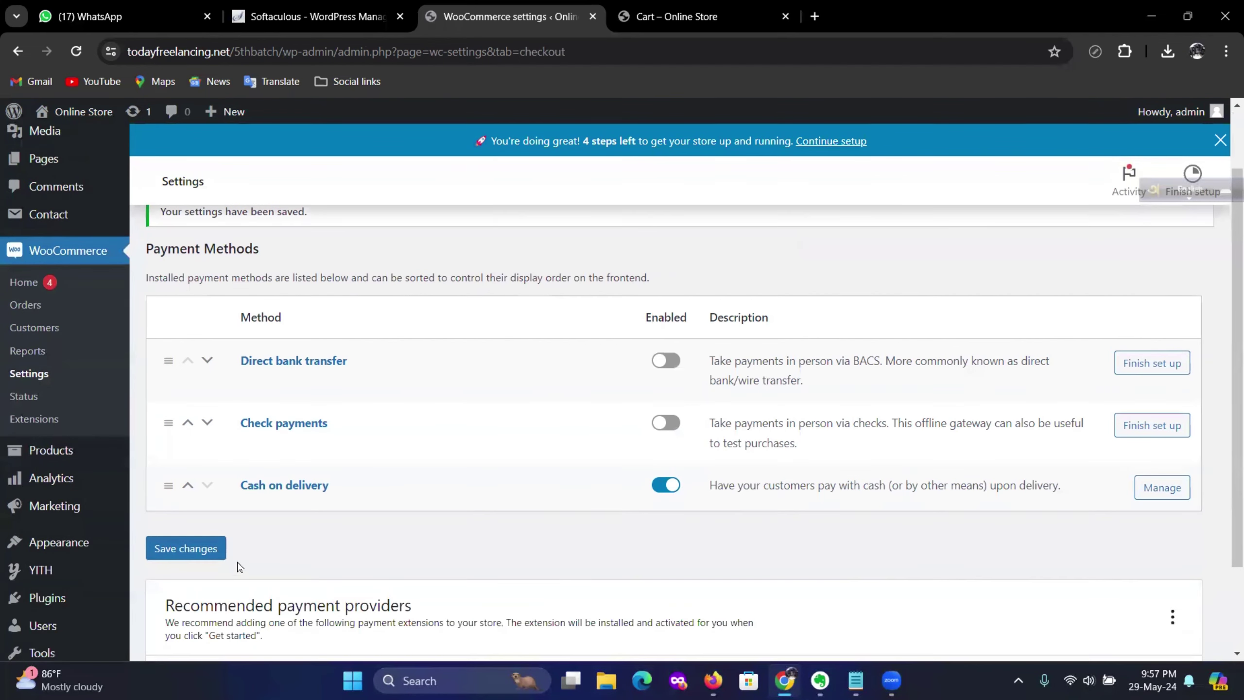
pyautogui.click(213, 556)
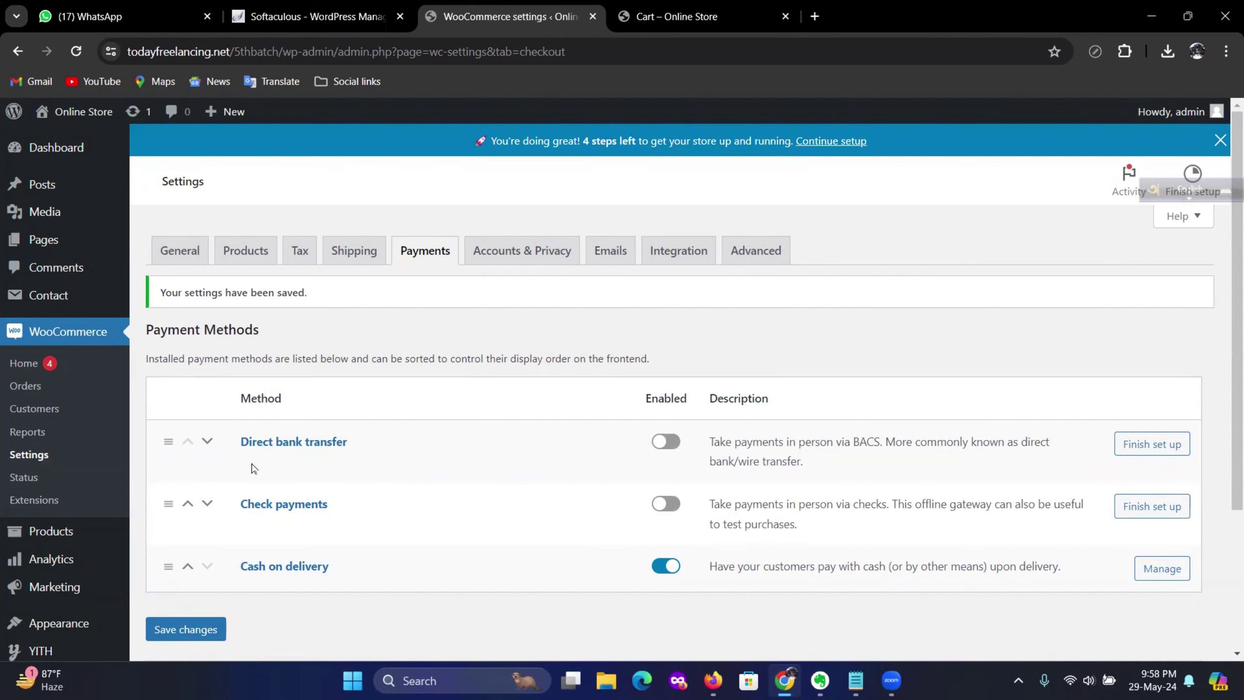
# Open the page for adding new plugins and search the plugin directory for bkash
pyautogui.scroll(-4, 253, 468)
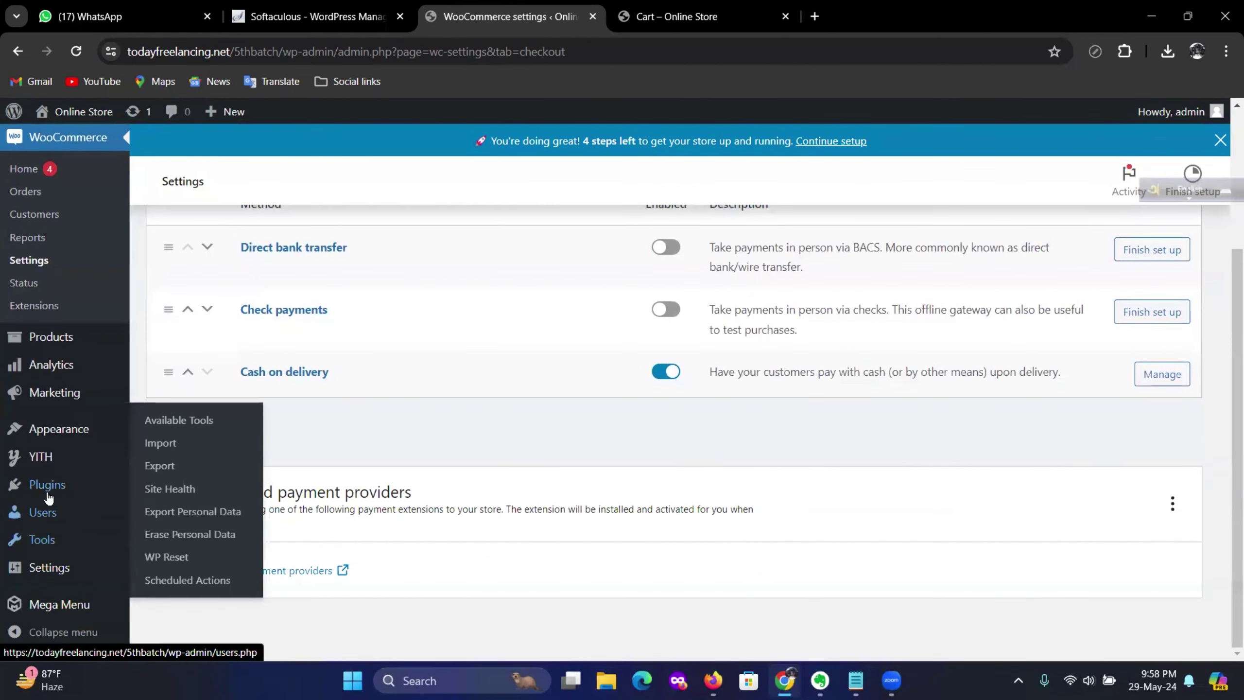
pyautogui.moveTo(48, 496)
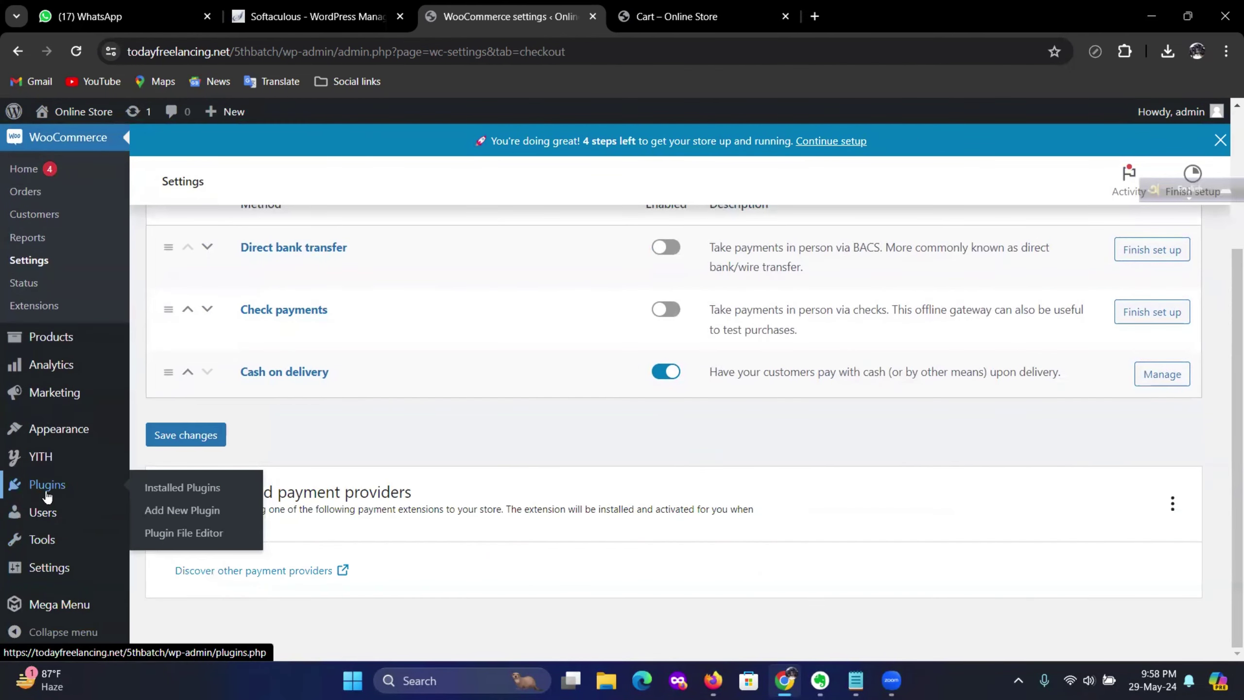
pyautogui.click(205, 516)
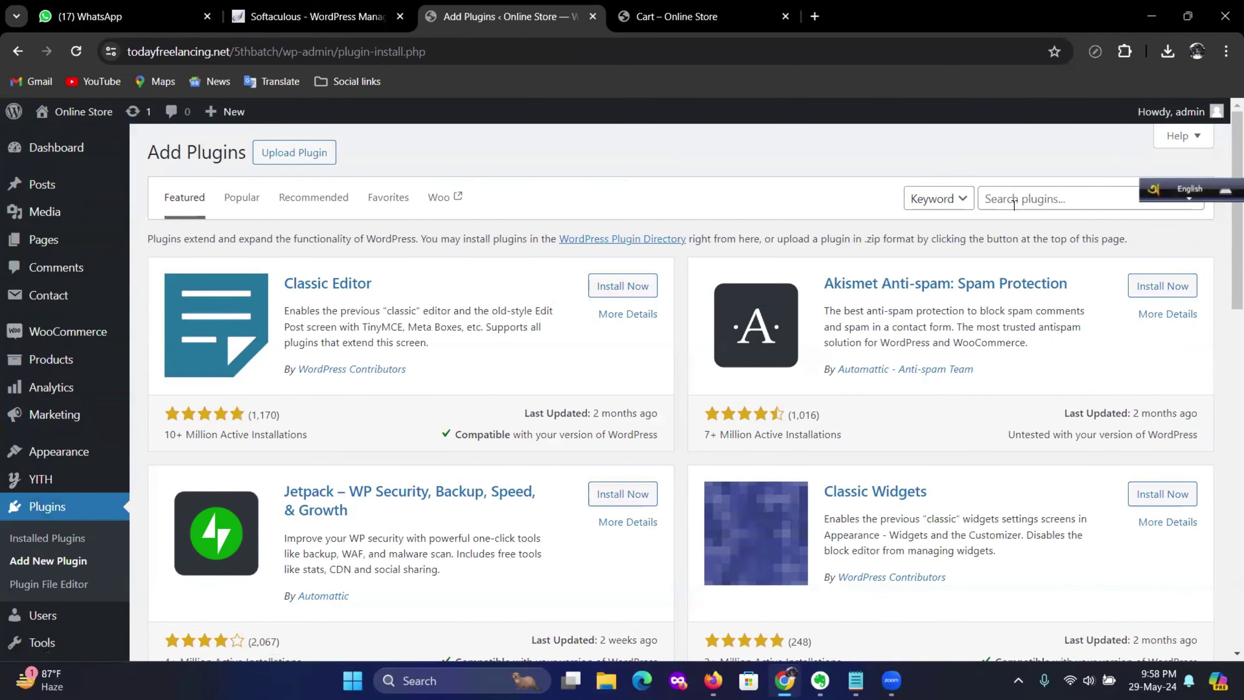
pyautogui.click(1013, 198)
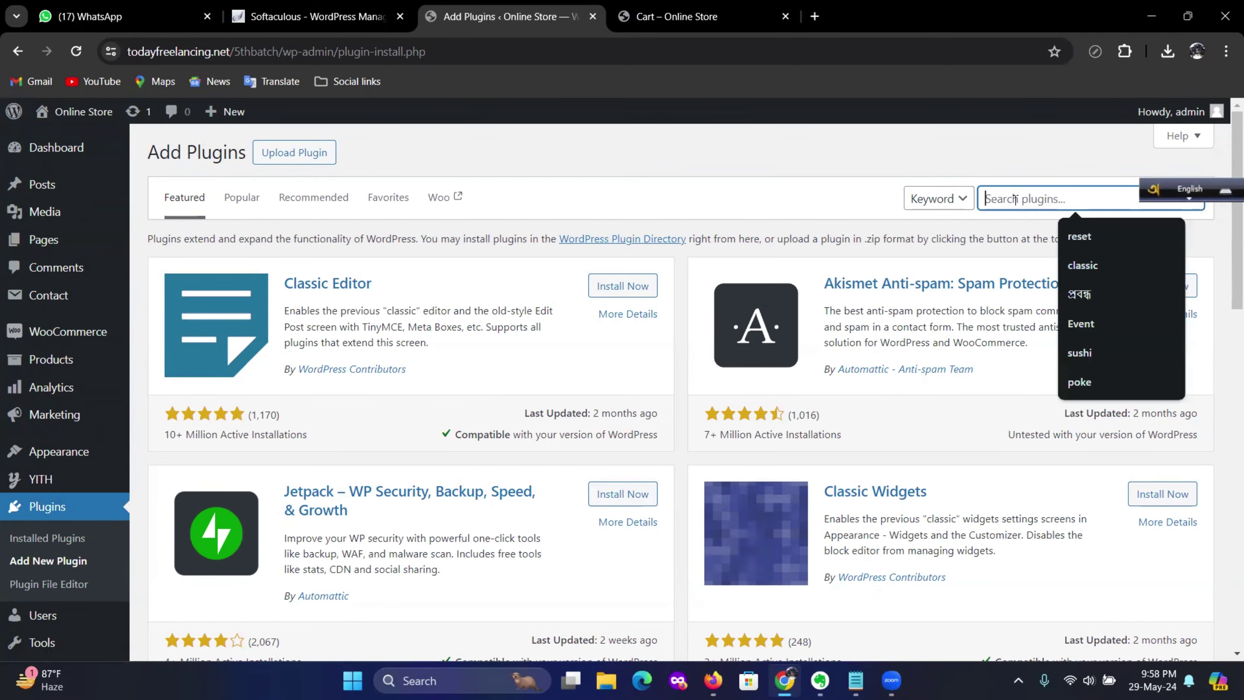
pyautogui.write('ban')
pyautogui.press('BackSpace')
pyautogui.press('BackSpace')
pyautogui.press('BackSpace')
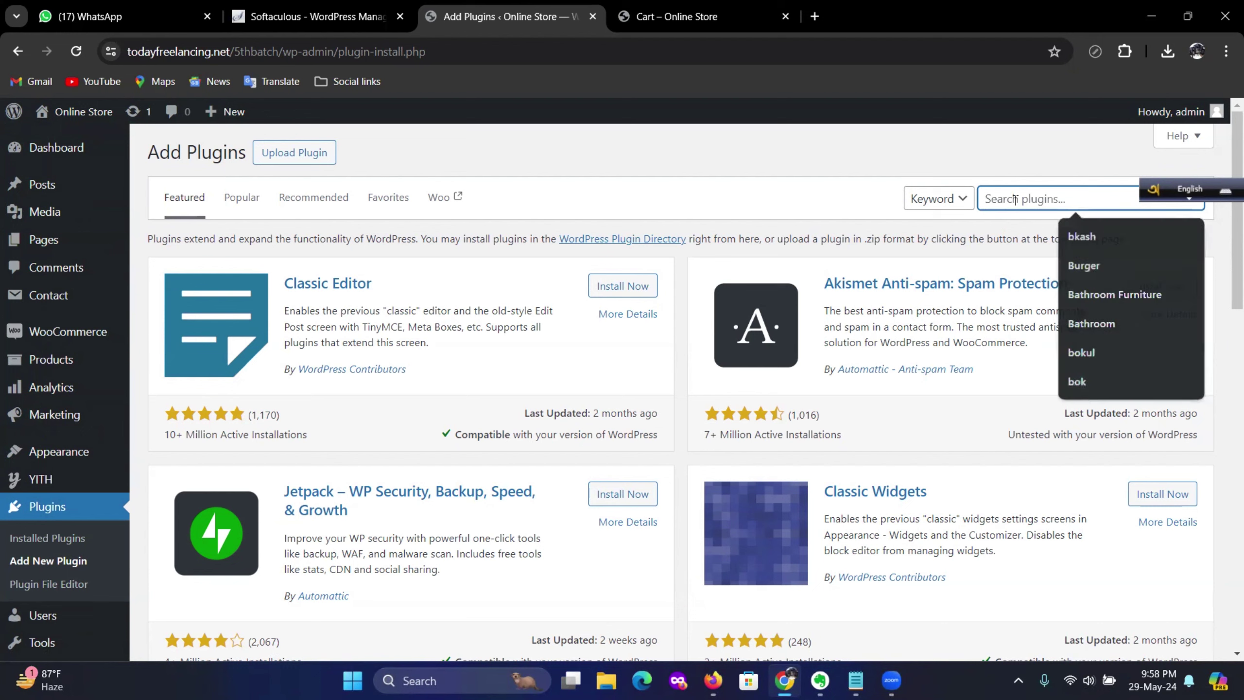
pyautogui.write('bkash')
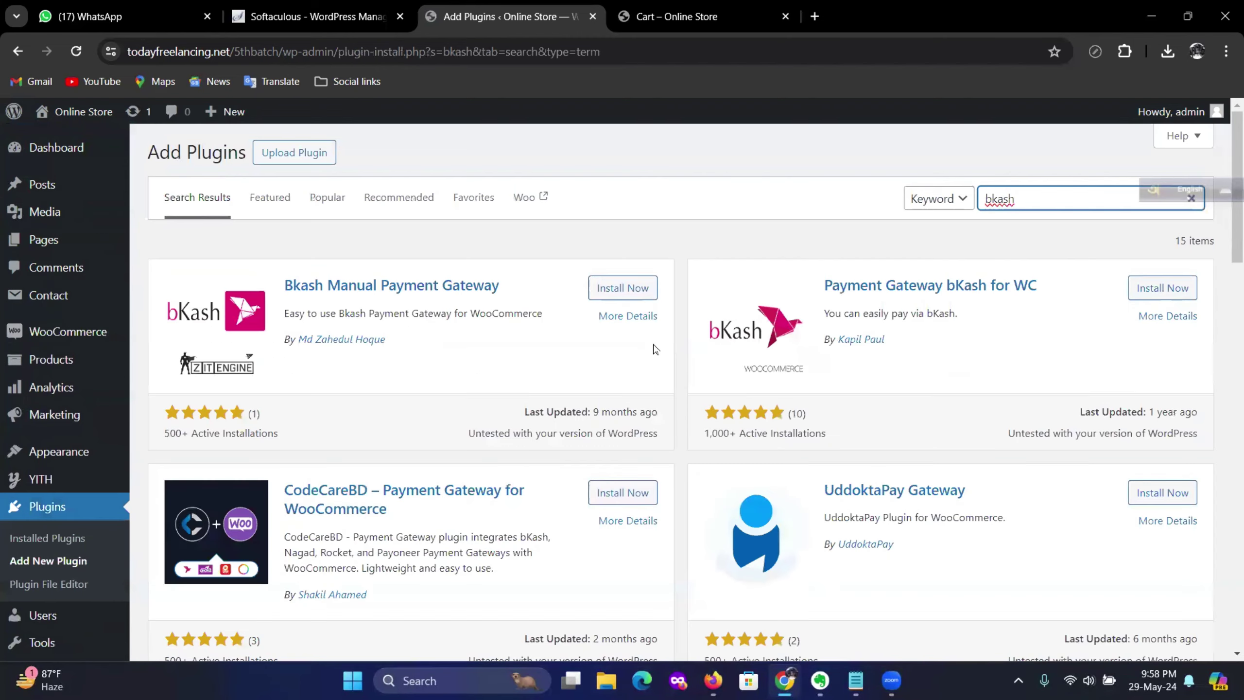
# Install and activate the Bangladeshi Payment Gateways – Make Payment Using QR Code plugin
pyautogui.scroll(-2, 655, 347)
pyautogui.scroll(-3, 654, 347)
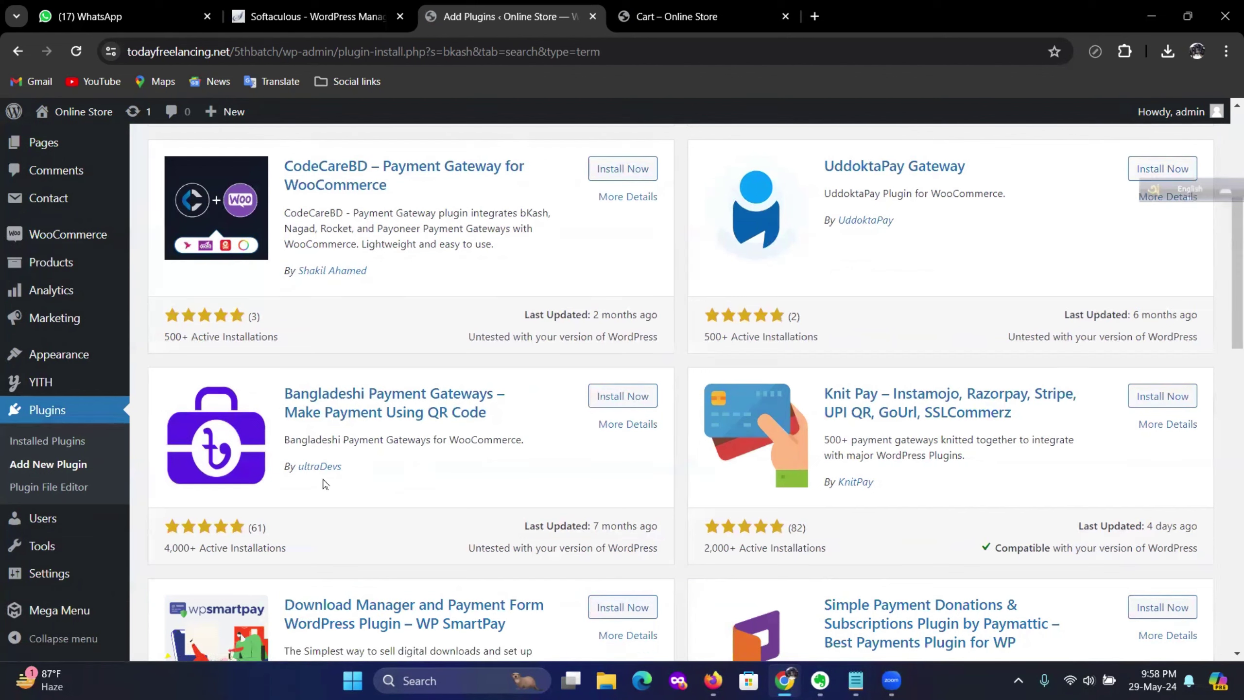
pyautogui.click(618, 401)
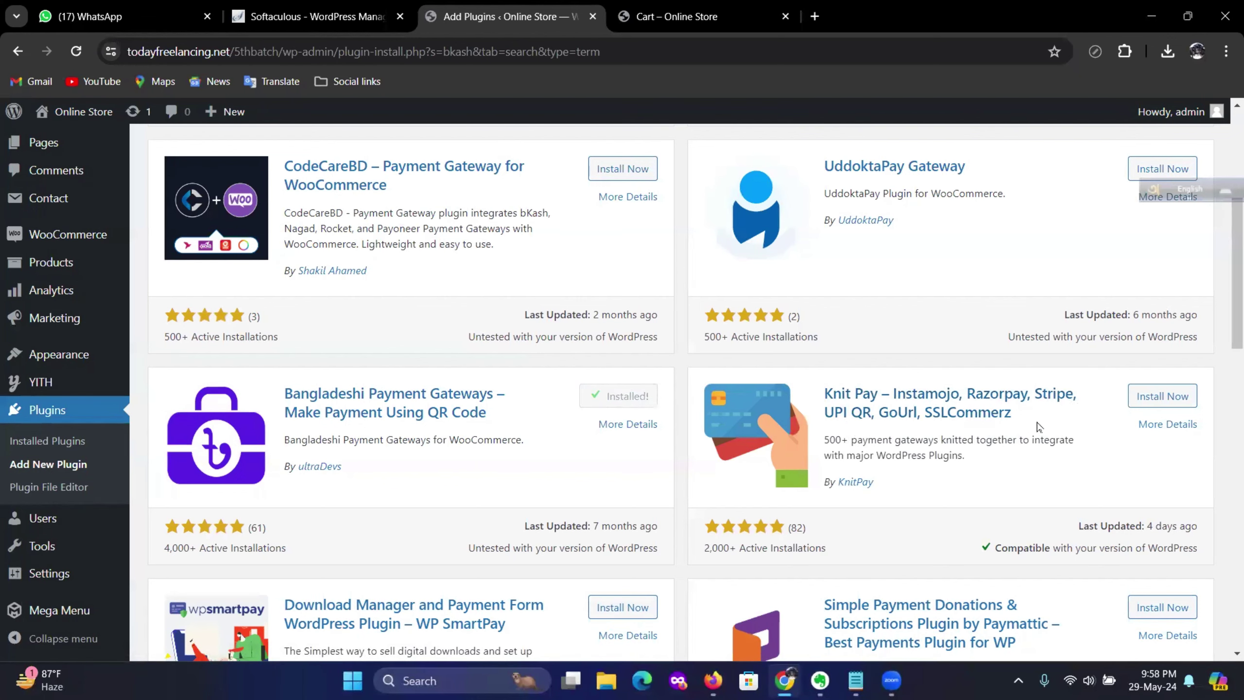
pyautogui.scroll(-1, 1068, 431)
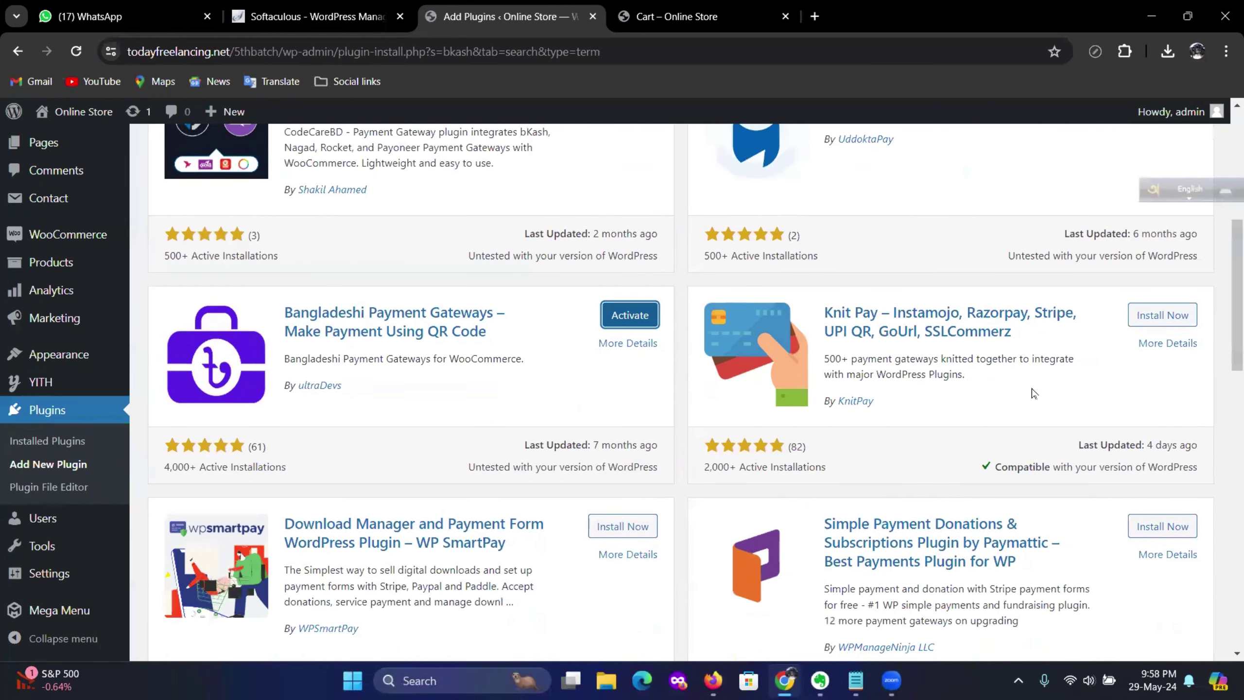
pyautogui.scroll(3, 790, 425)
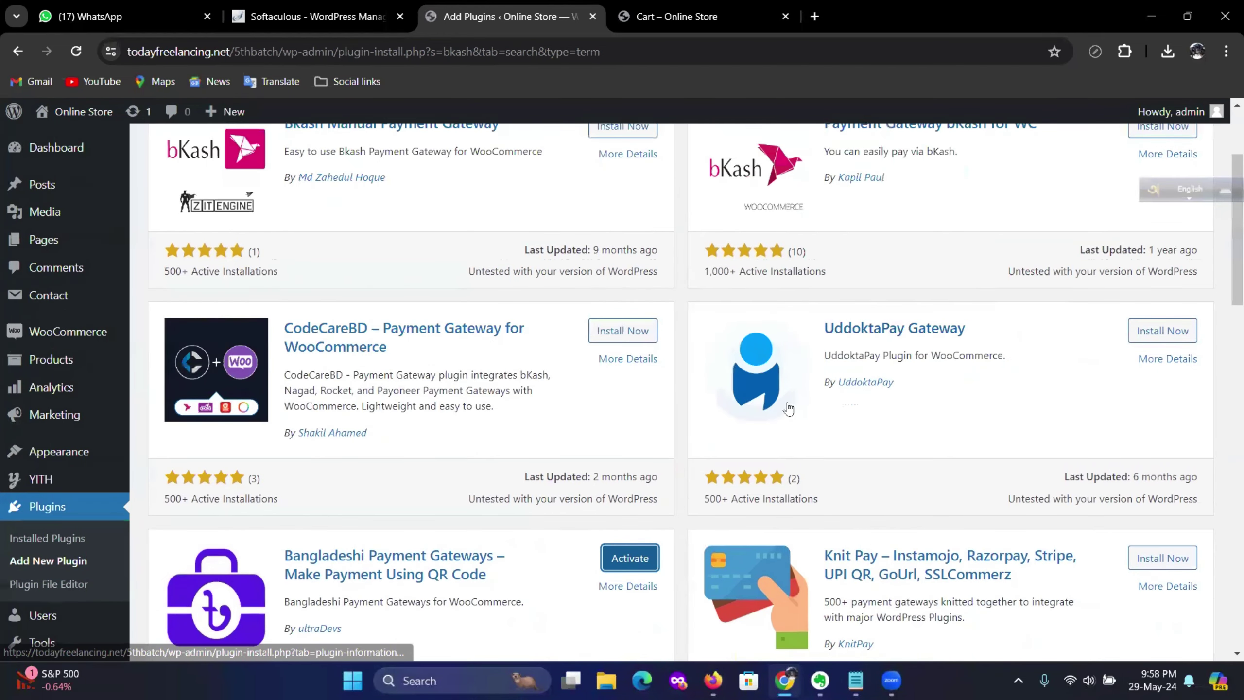
pyautogui.scroll(-2, 835, 397)
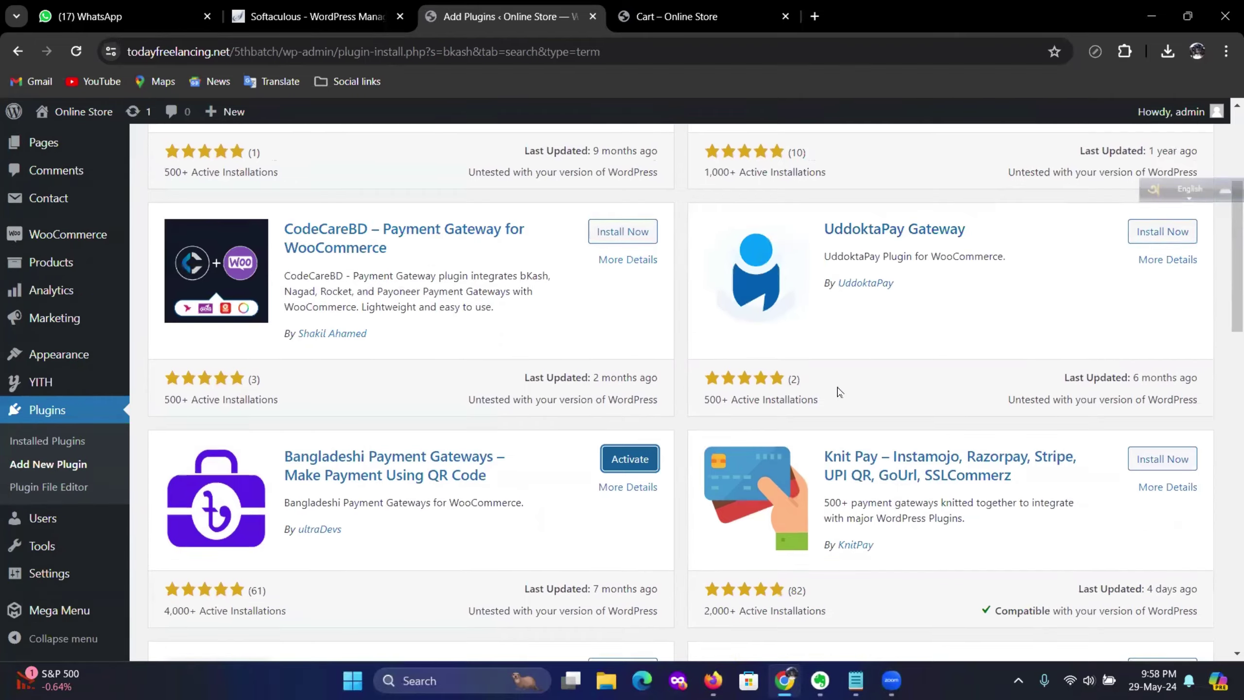
pyautogui.click(625, 397)
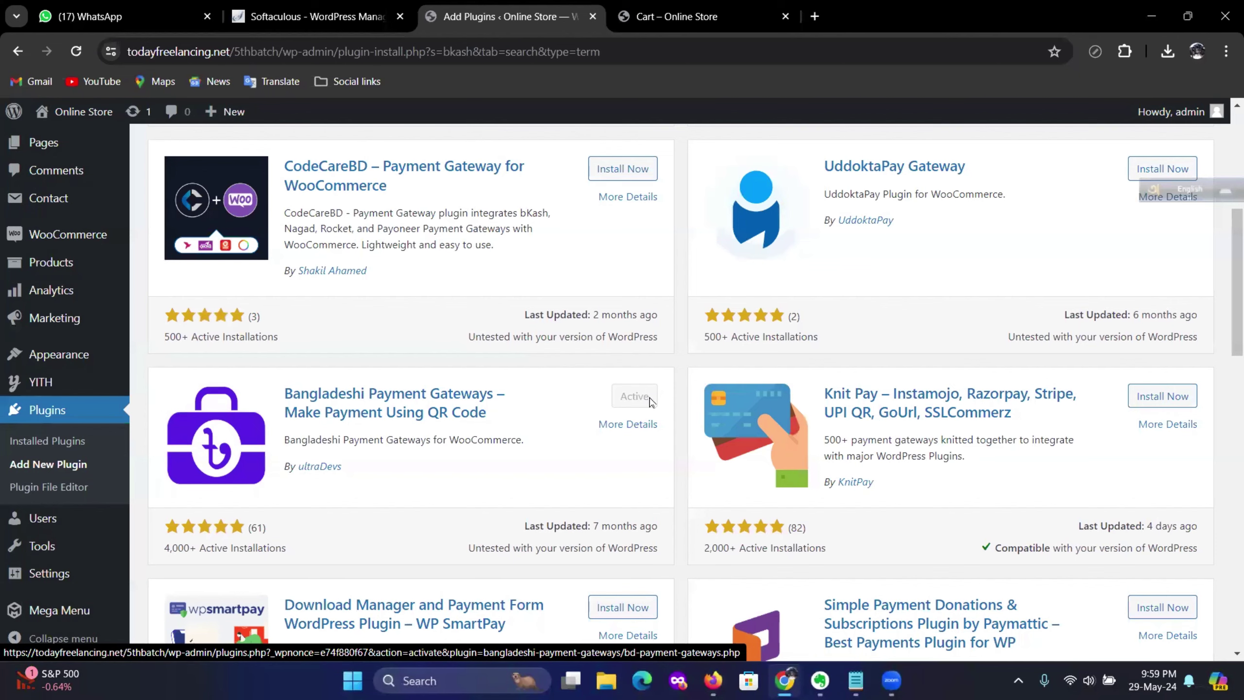
# Replace the plugin search term with paytm to look for gateways for that payment service
pyautogui.scroll(6, 759, 299)
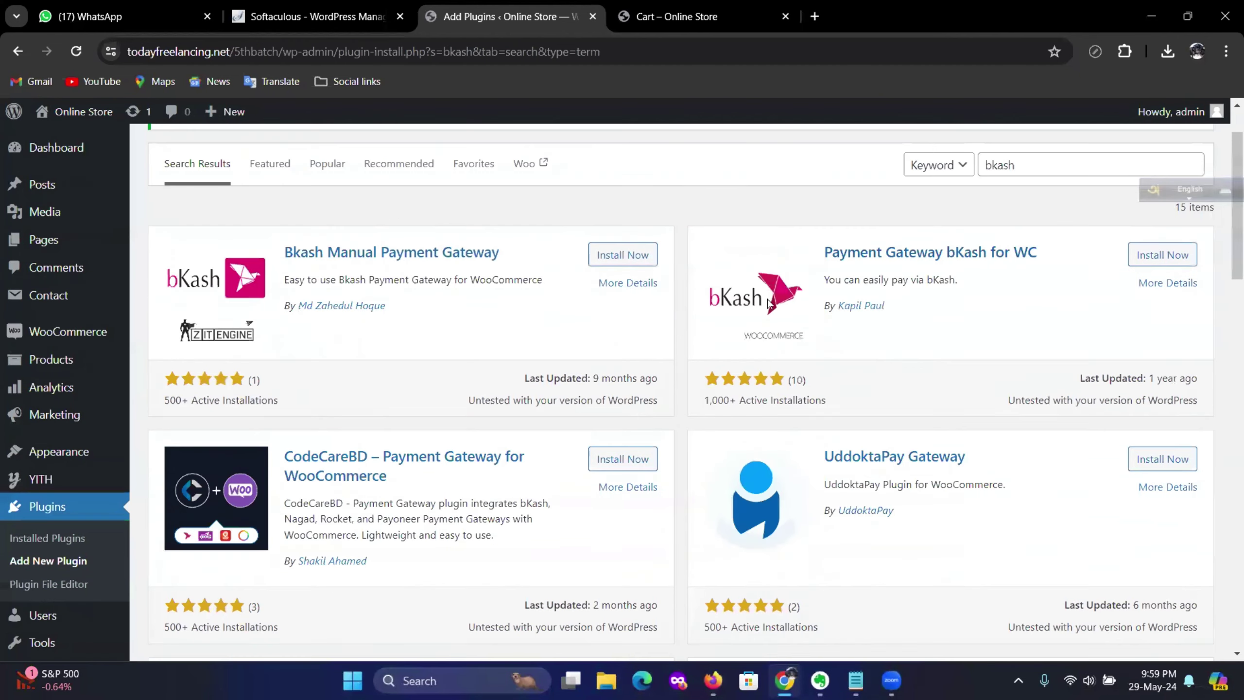
pyautogui.doubleClick(1053, 245)
pyautogui.scroll(-7, 478, 490)
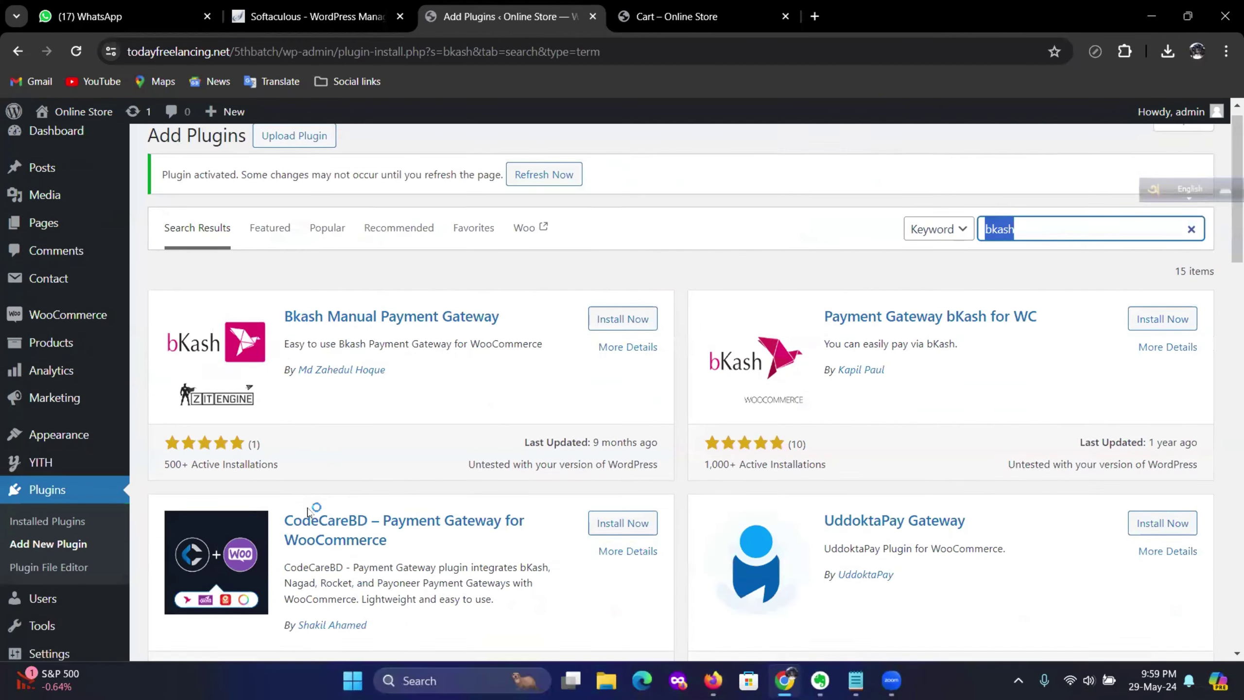
pyautogui.scroll(7, 986, 422)
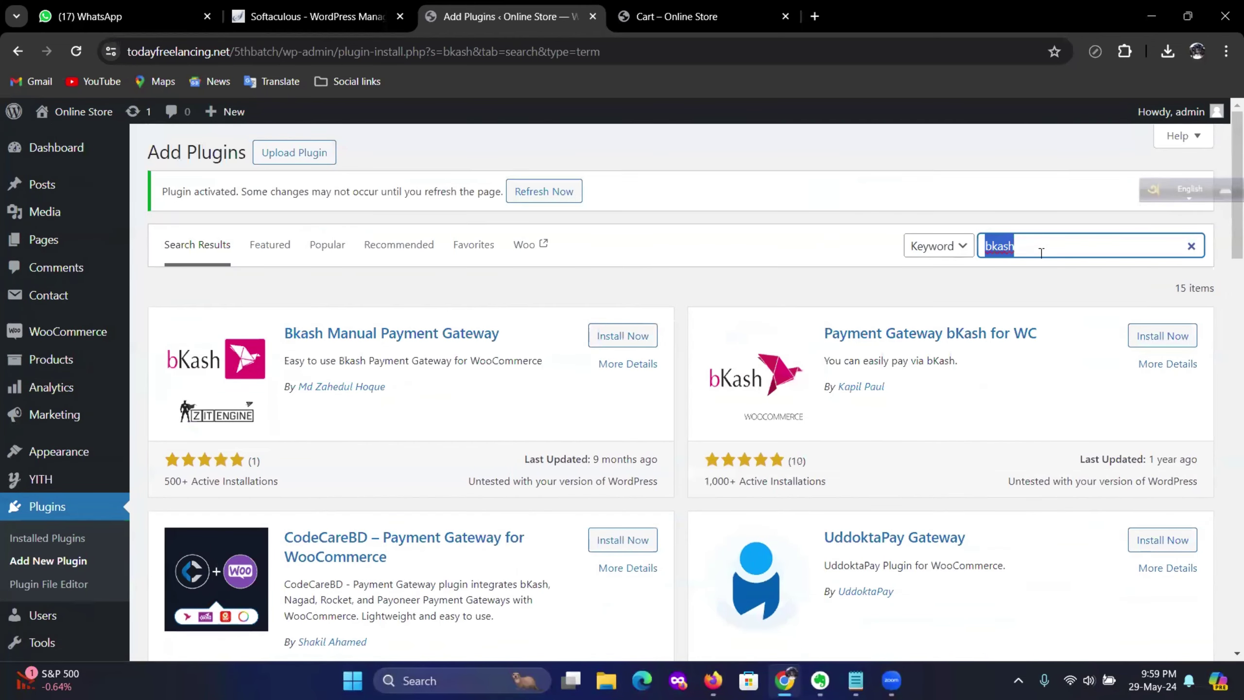
pyautogui.write('paytm')
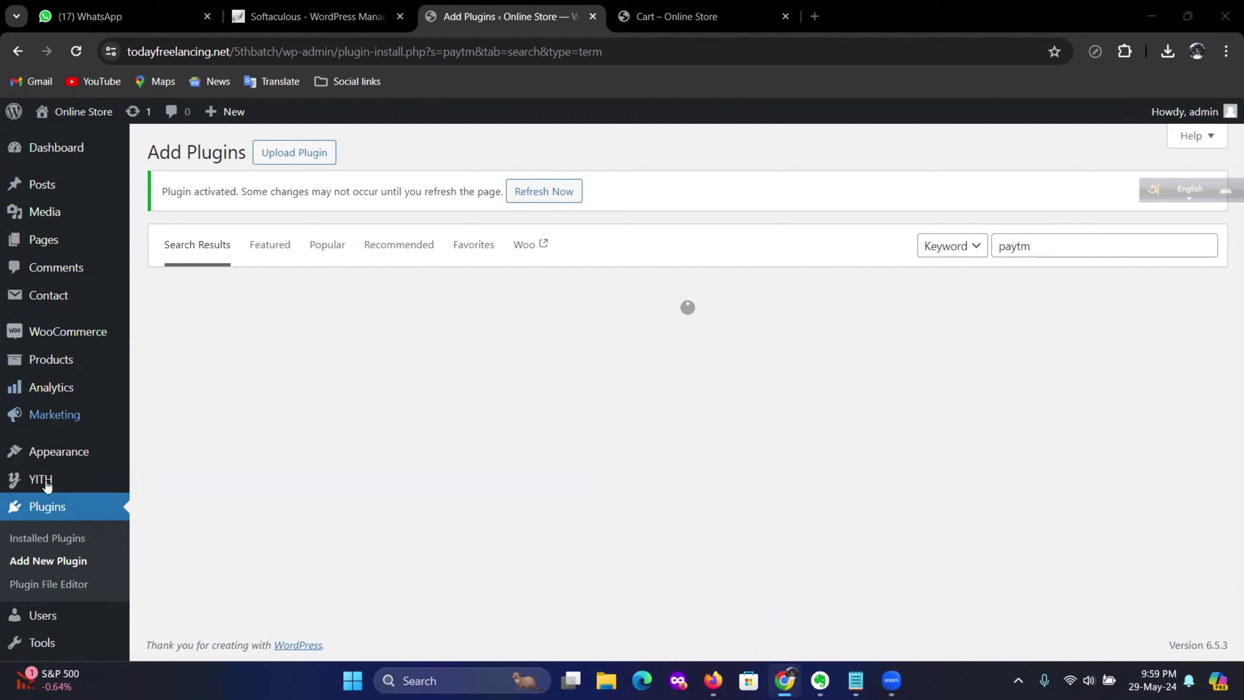
# Enable the bkash, Rocket and Nagad payment methods in the WooCommerce payment settings
pyautogui.moveTo(47, 494)
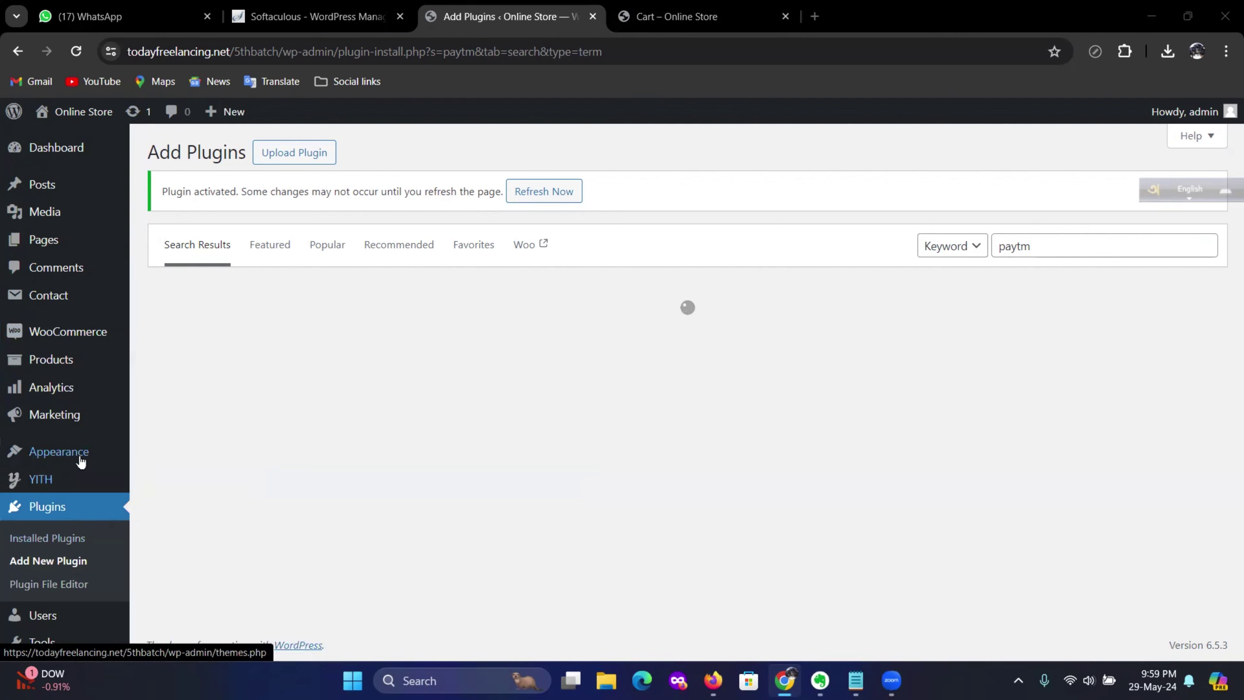
pyautogui.moveTo(92, 332)
pyautogui.click(164, 425)
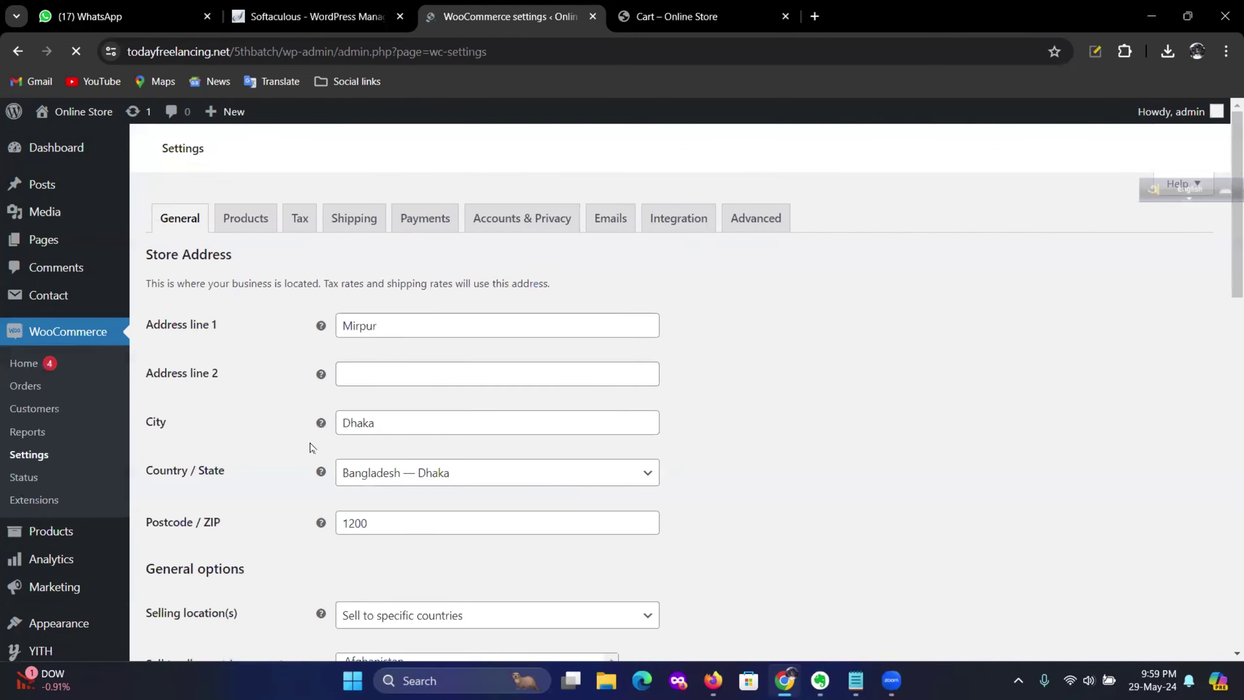
pyautogui.click(417, 222)
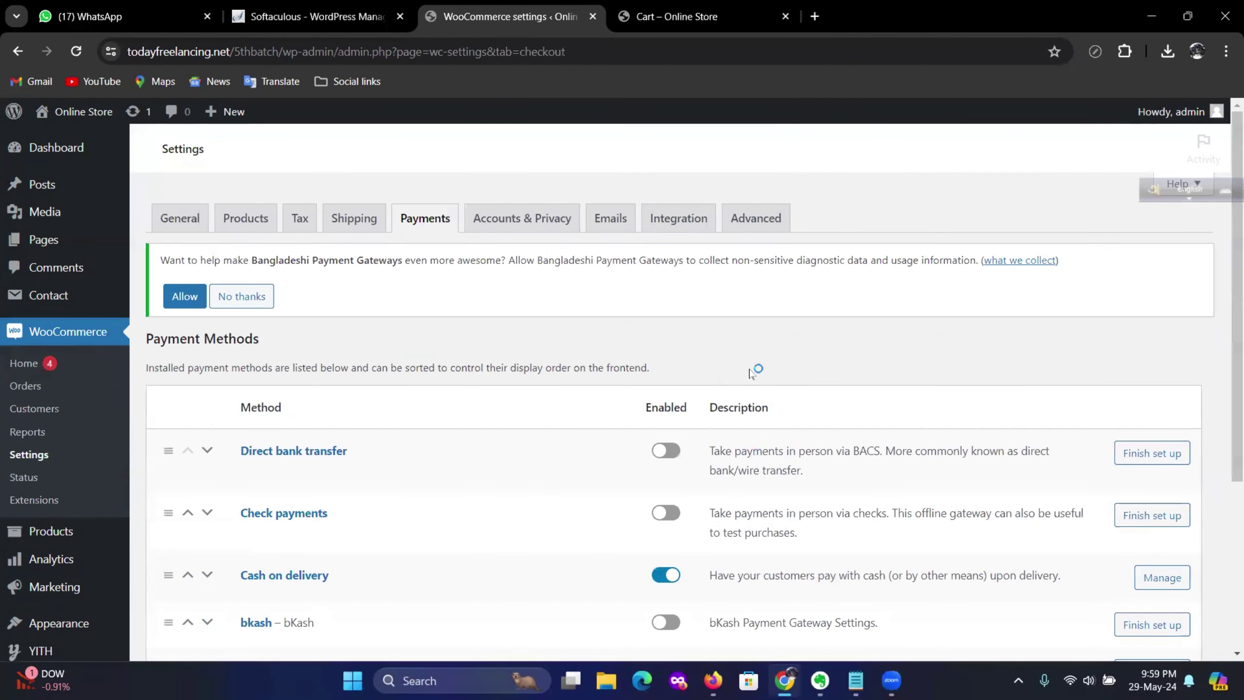
pyautogui.scroll(-5, 751, 374)
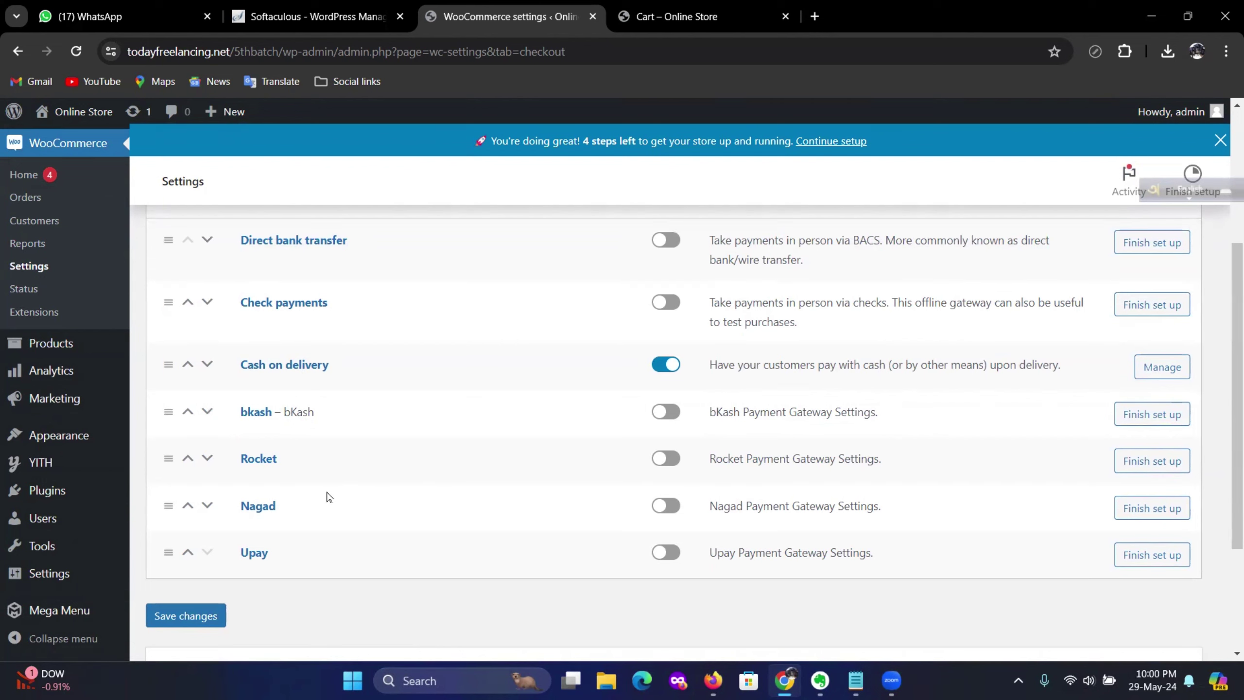
pyautogui.click(674, 412)
pyautogui.click(667, 463)
pyautogui.click(678, 509)
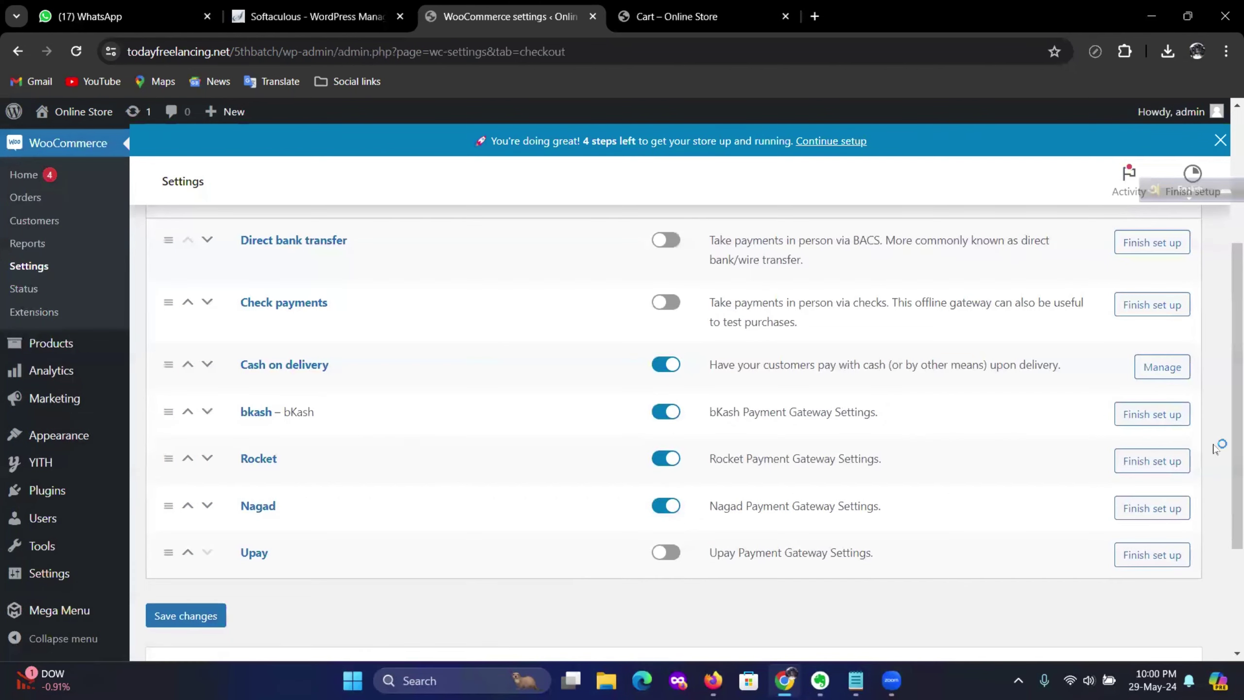
# Open the setup of the bkash payment method and go to its account details
pyautogui.click(1159, 426)
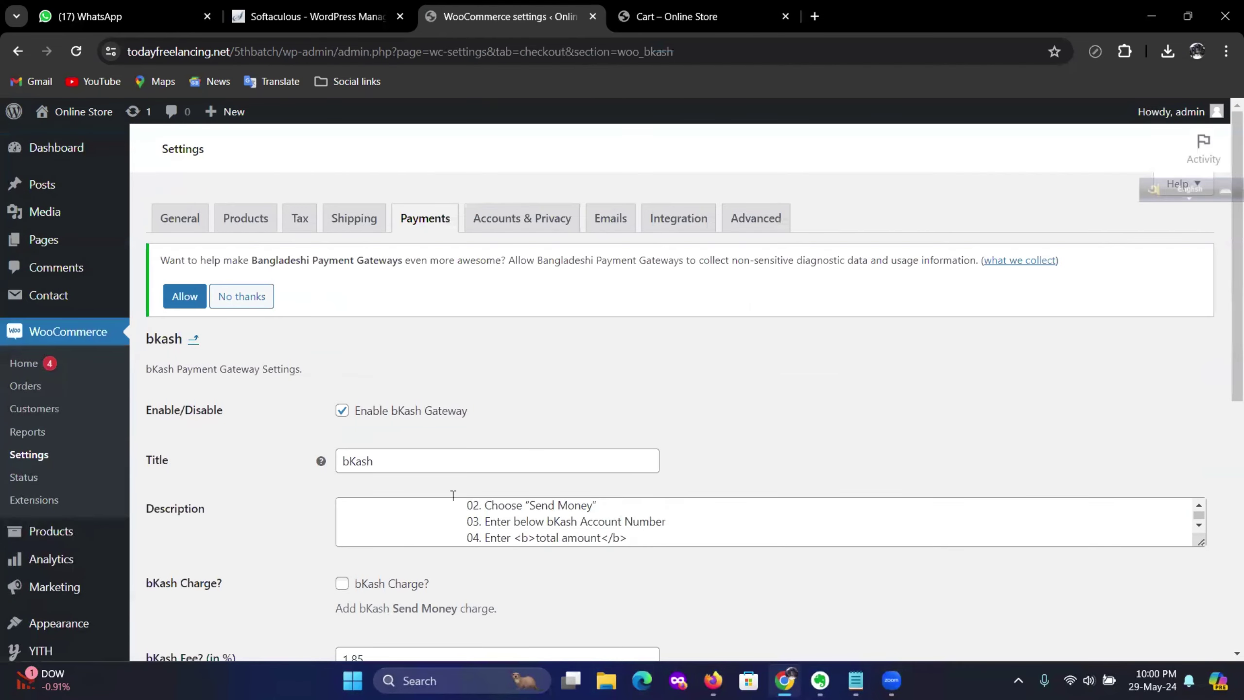
pyautogui.scroll(-7, 453, 496)
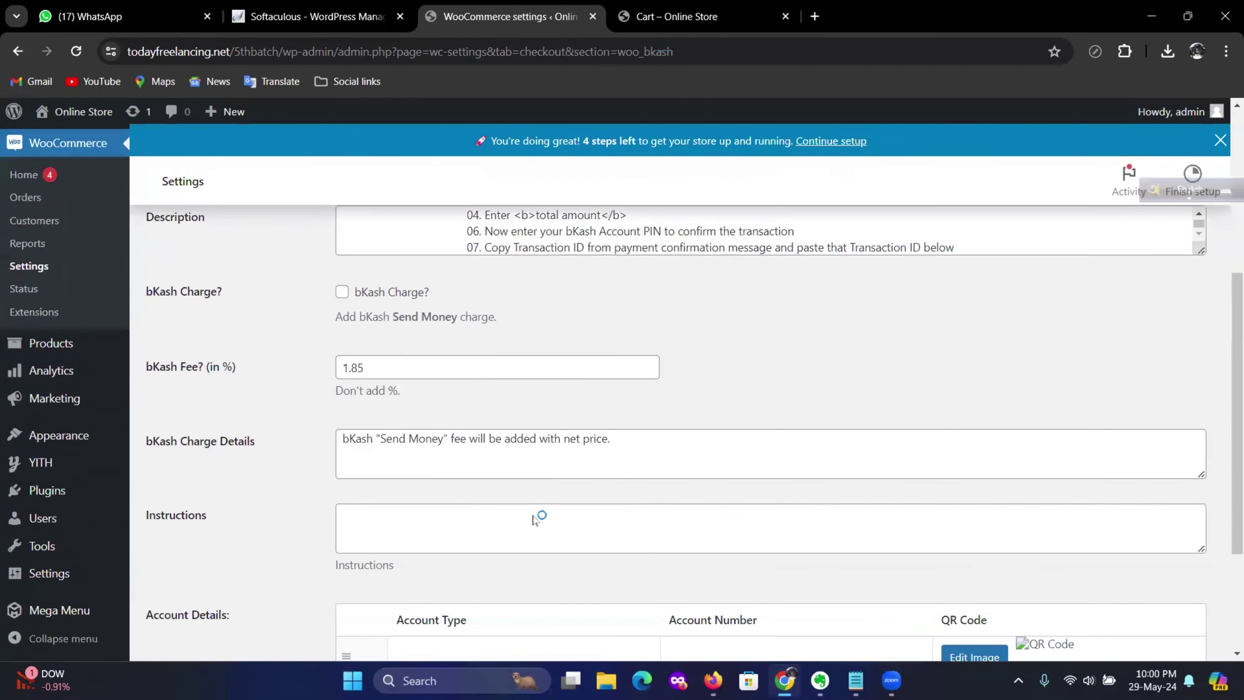
pyautogui.scroll(-4, 548, 513)
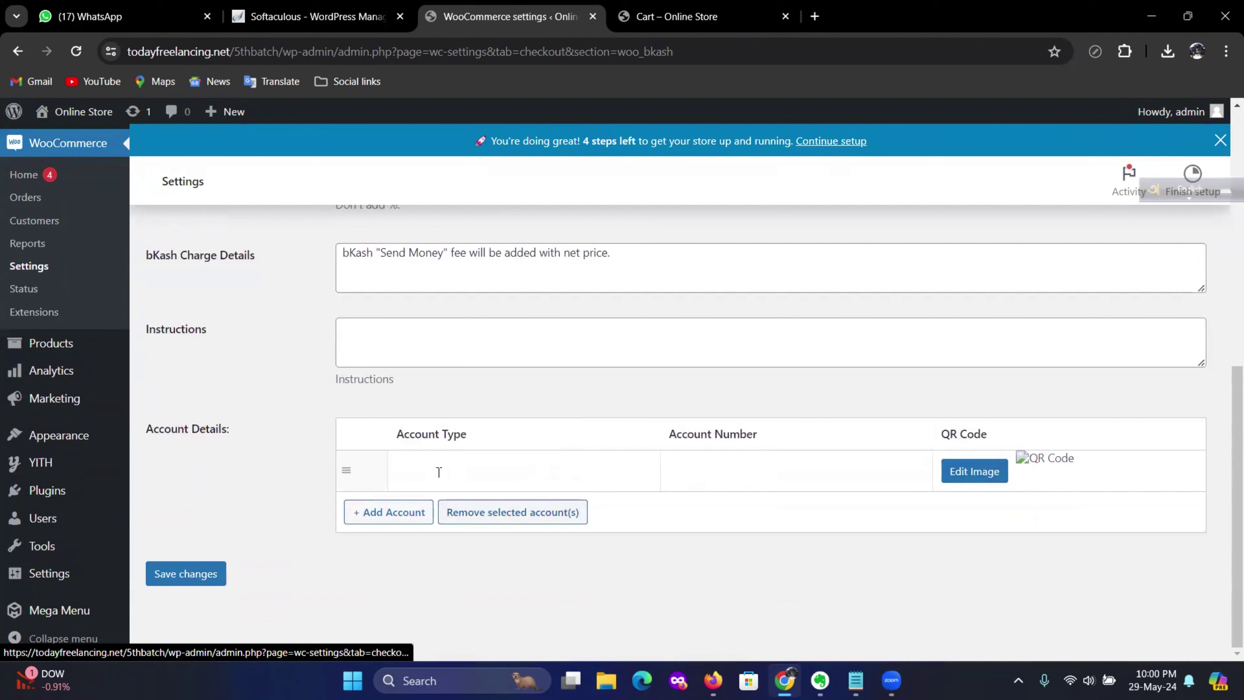
# Try filling in the bKash account details with account type Personal and the account number, and save the changes
pyautogui.click(439, 472)
pyautogui.click(493, 509)
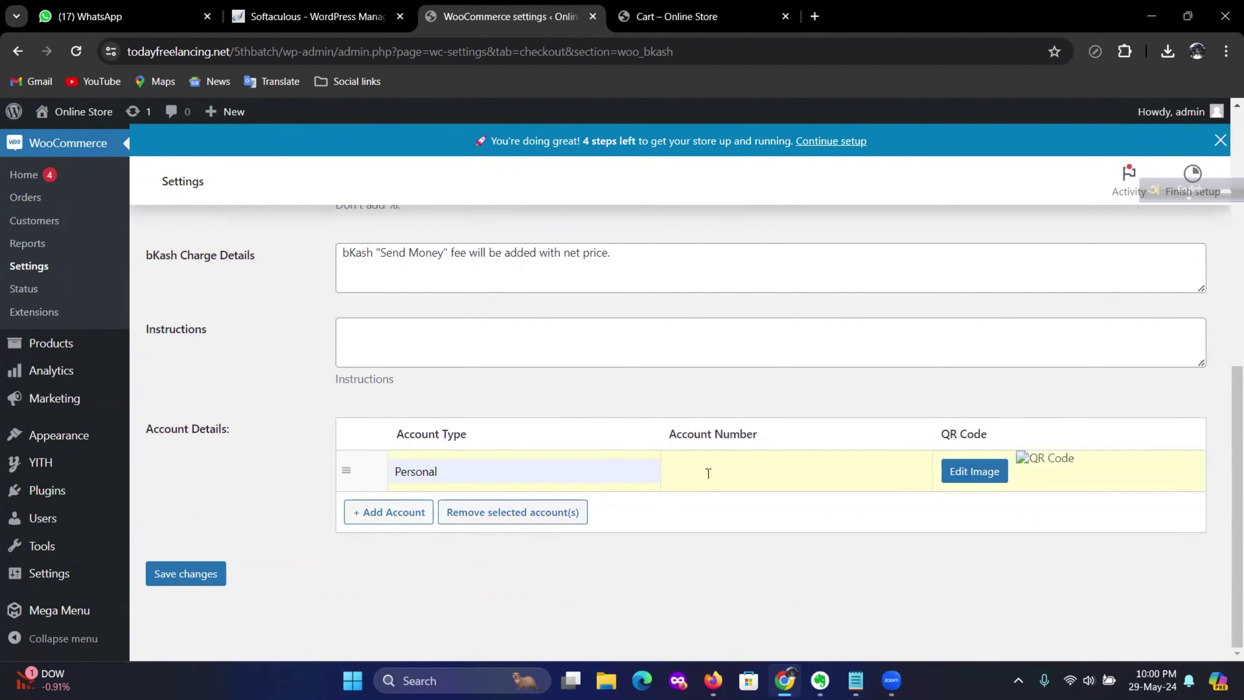
pyautogui.click(709, 468)
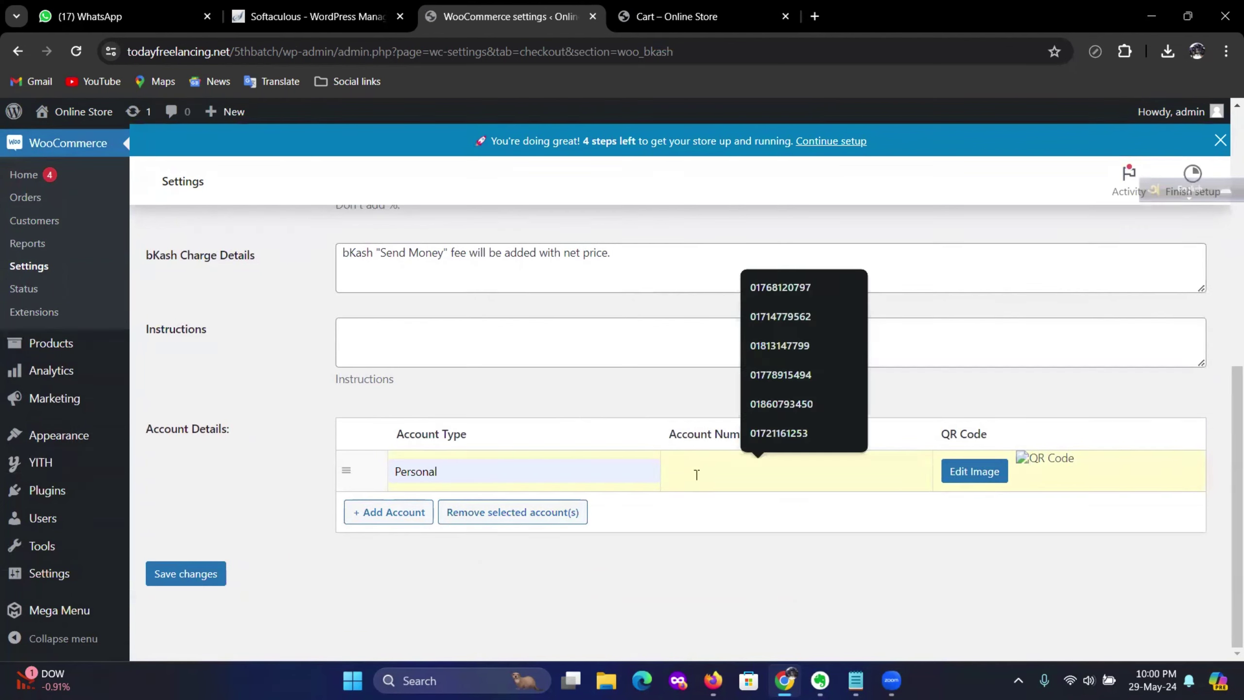
pyautogui.click(803, 285)
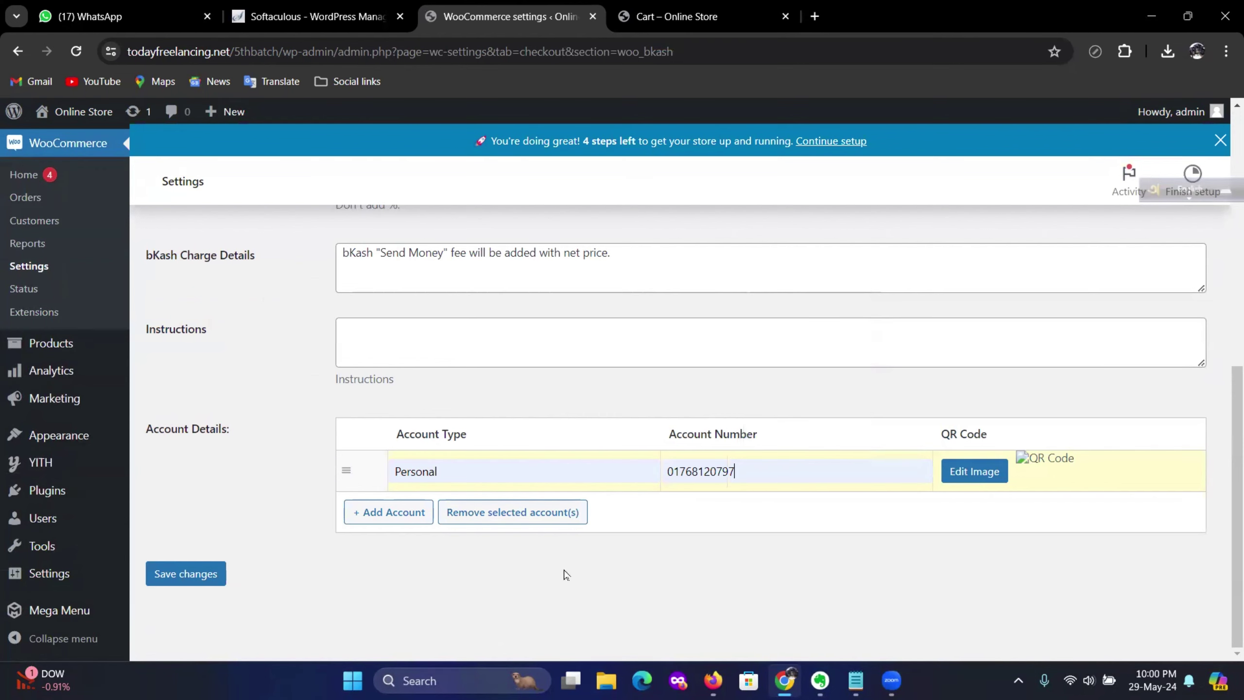
pyautogui.click(165, 574)
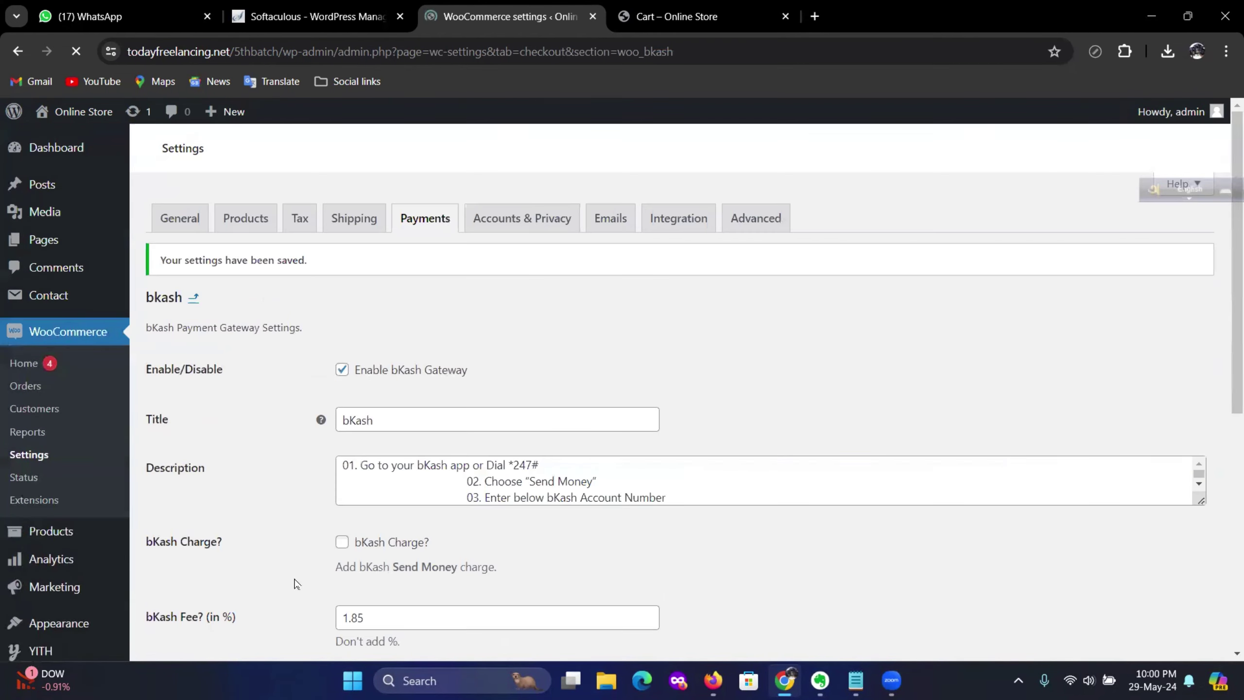
# Enter account type Personal and the account number in the bKash account details again, save, and return to the payment methods list
pyautogui.scroll(-8, 548, 445)
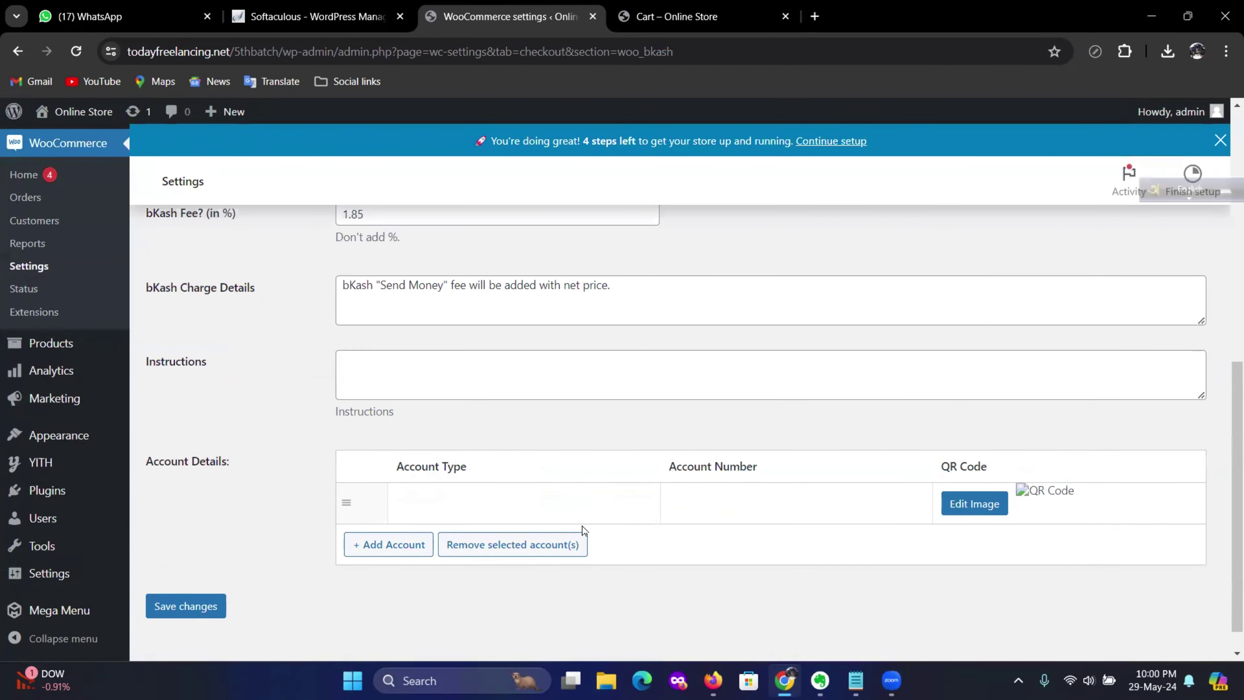
pyautogui.scroll(-1, 490, 489)
pyautogui.click(464, 466)
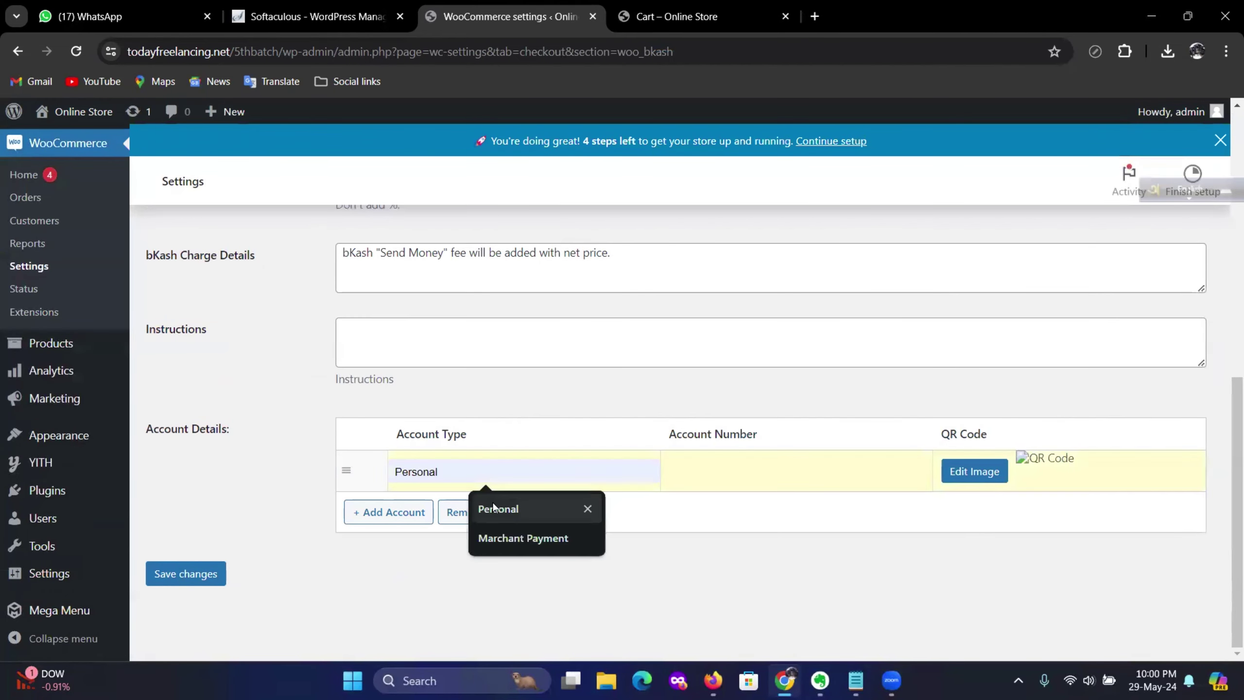
pyautogui.click(563, 510)
pyautogui.click(728, 470)
pyautogui.click(771, 289)
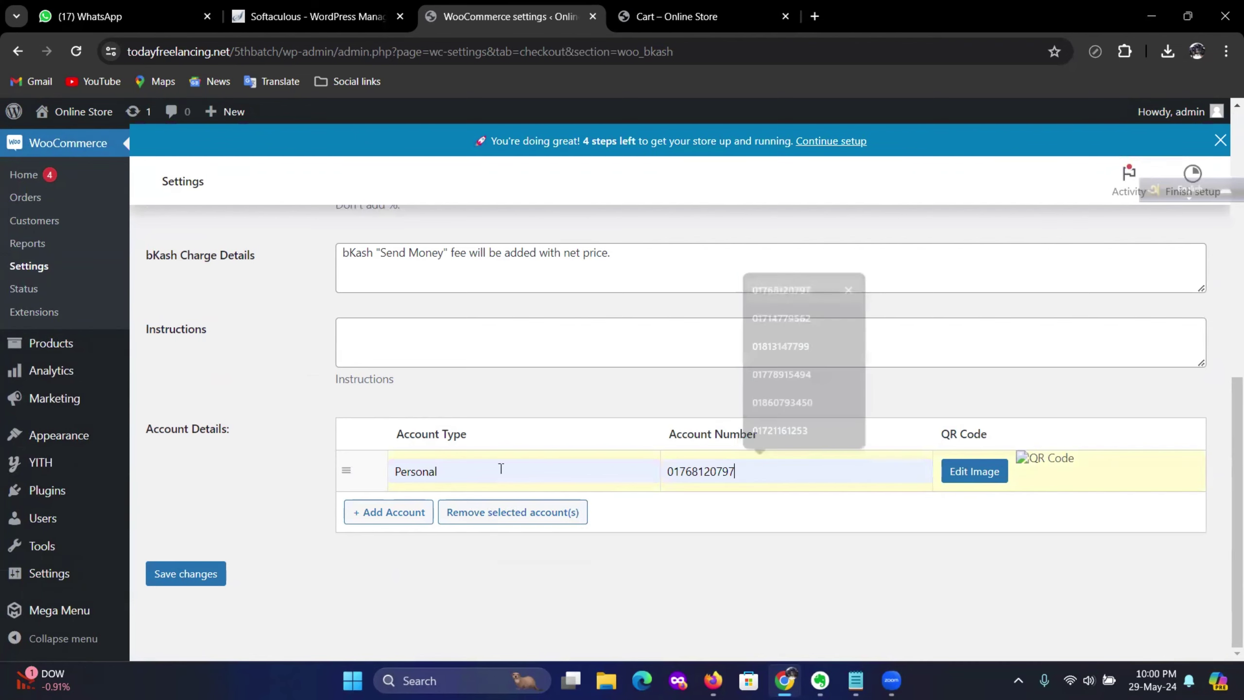
pyautogui.click(169, 577)
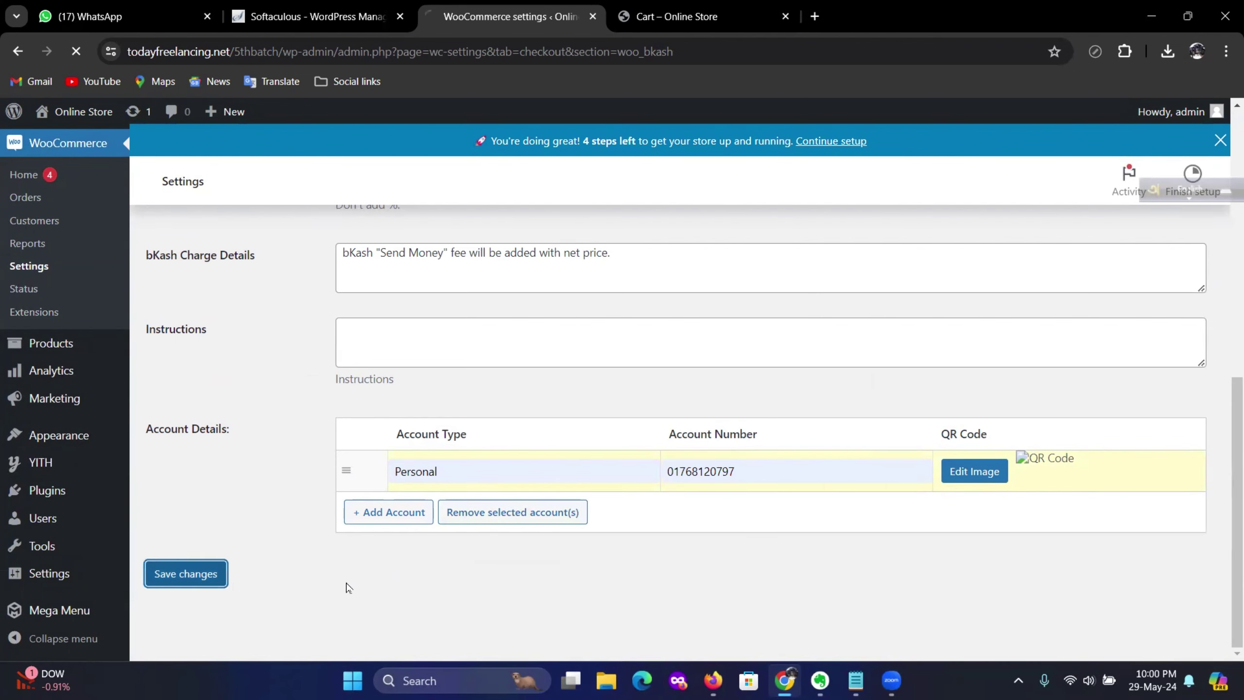
pyautogui.scroll(-9, 396, 520)
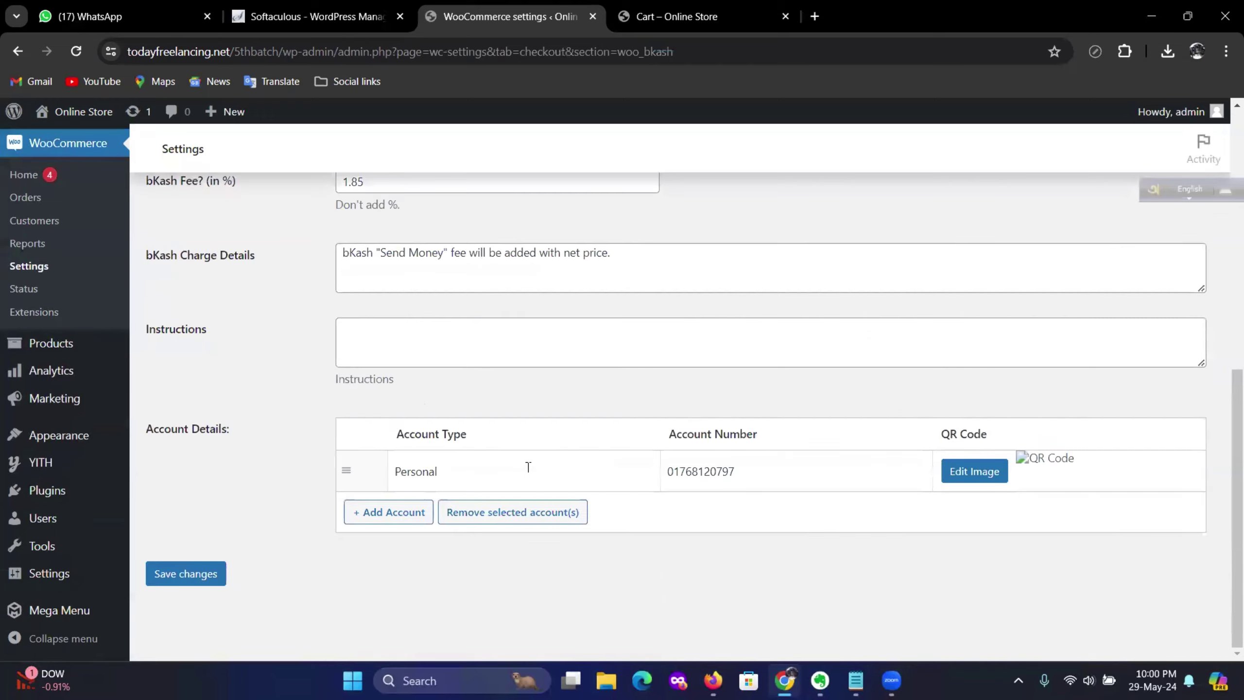
pyautogui.scroll(10, 701, 486)
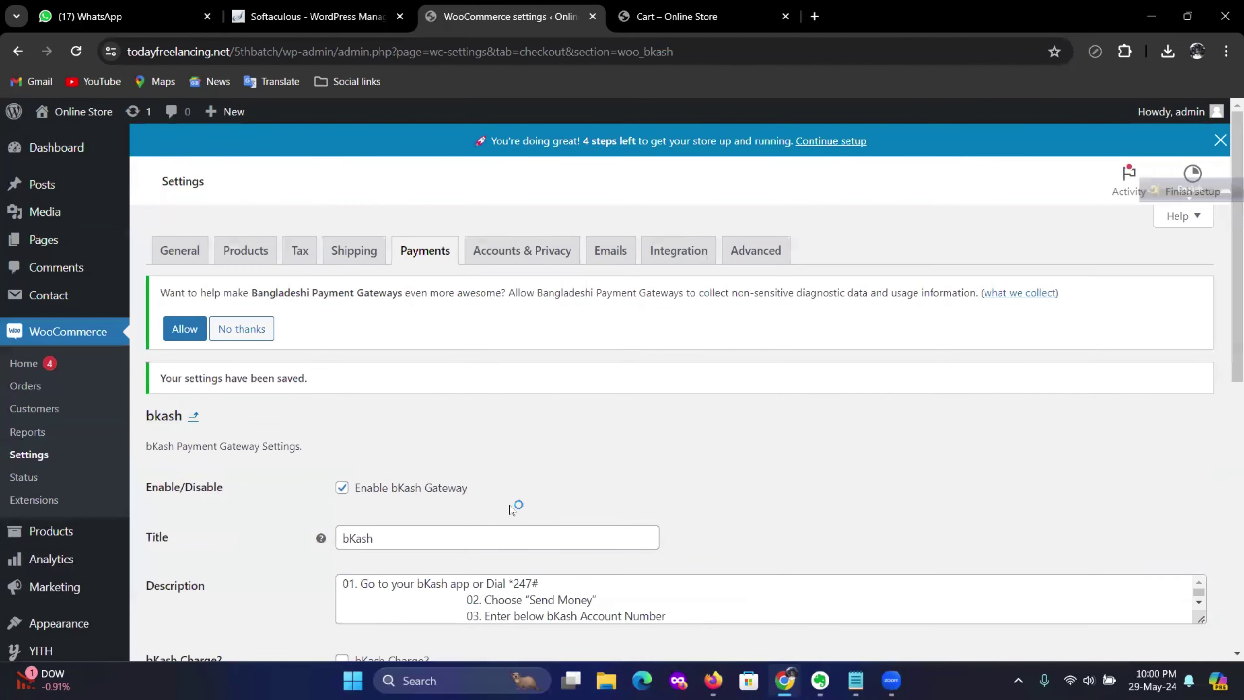
pyautogui.click(432, 263)
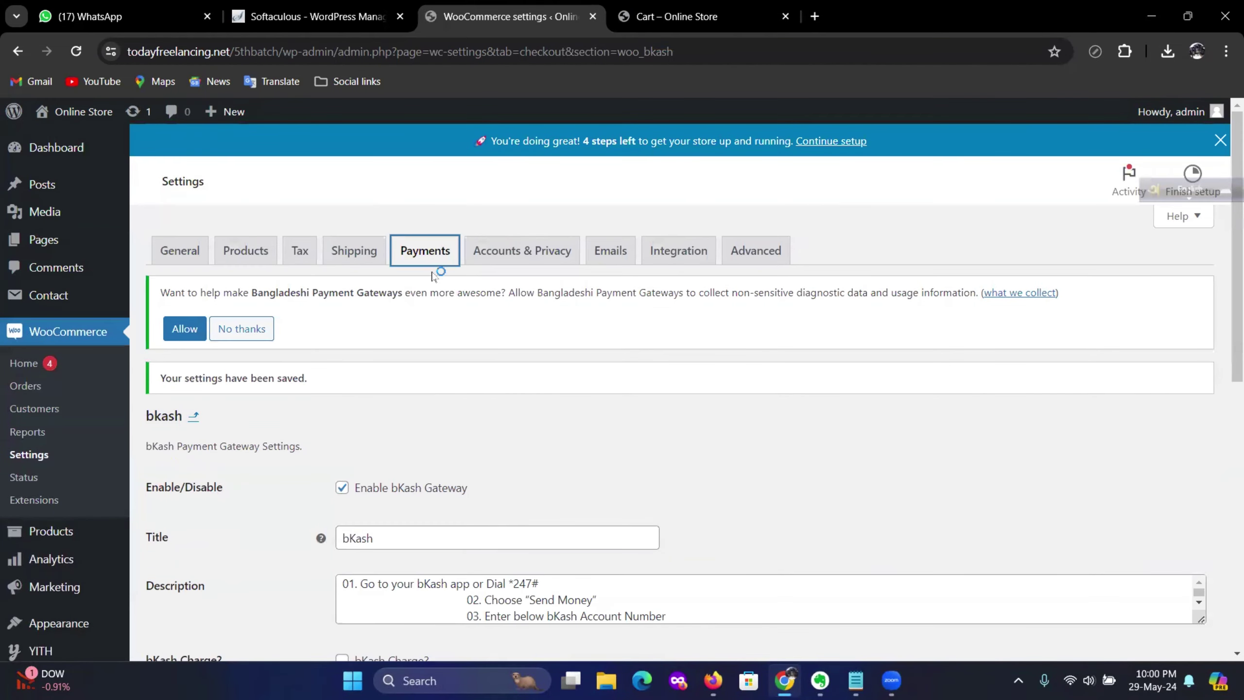
# In the Accounts & Privacy settings, allow customers to log in during checkout and to create accounts during checkout and on the "My account" page
pyautogui.scroll(-5, 494, 423)
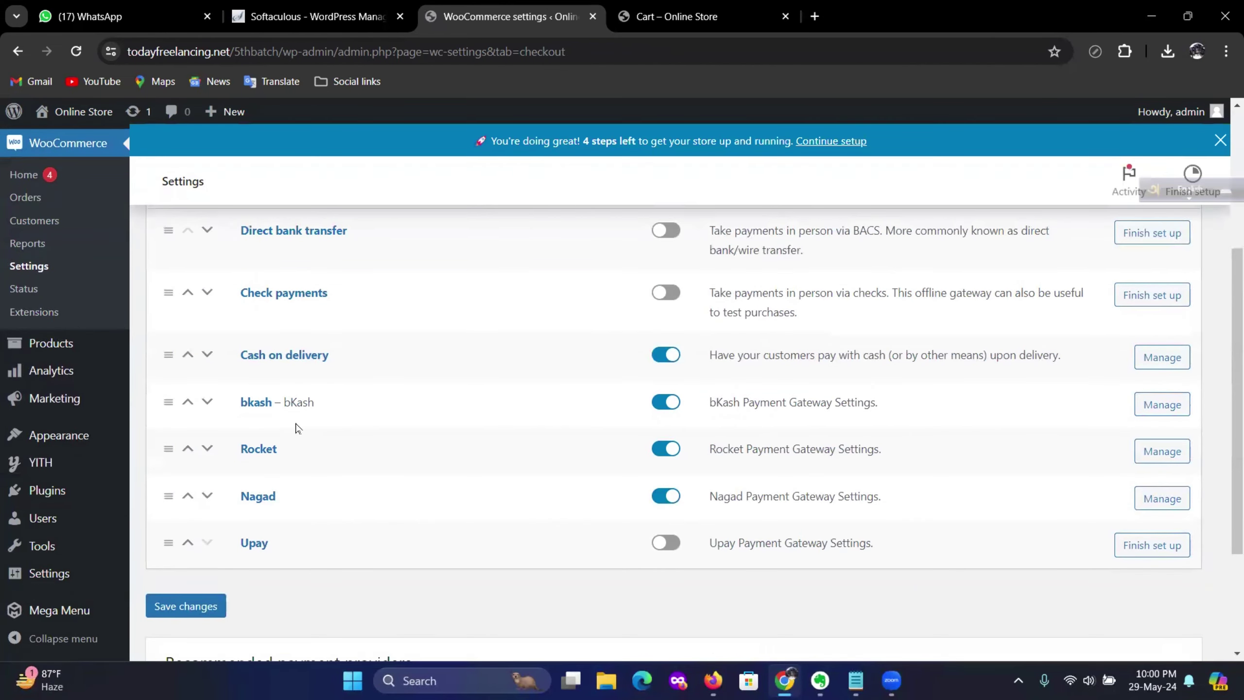
pyautogui.scroll(5, 725, 495)
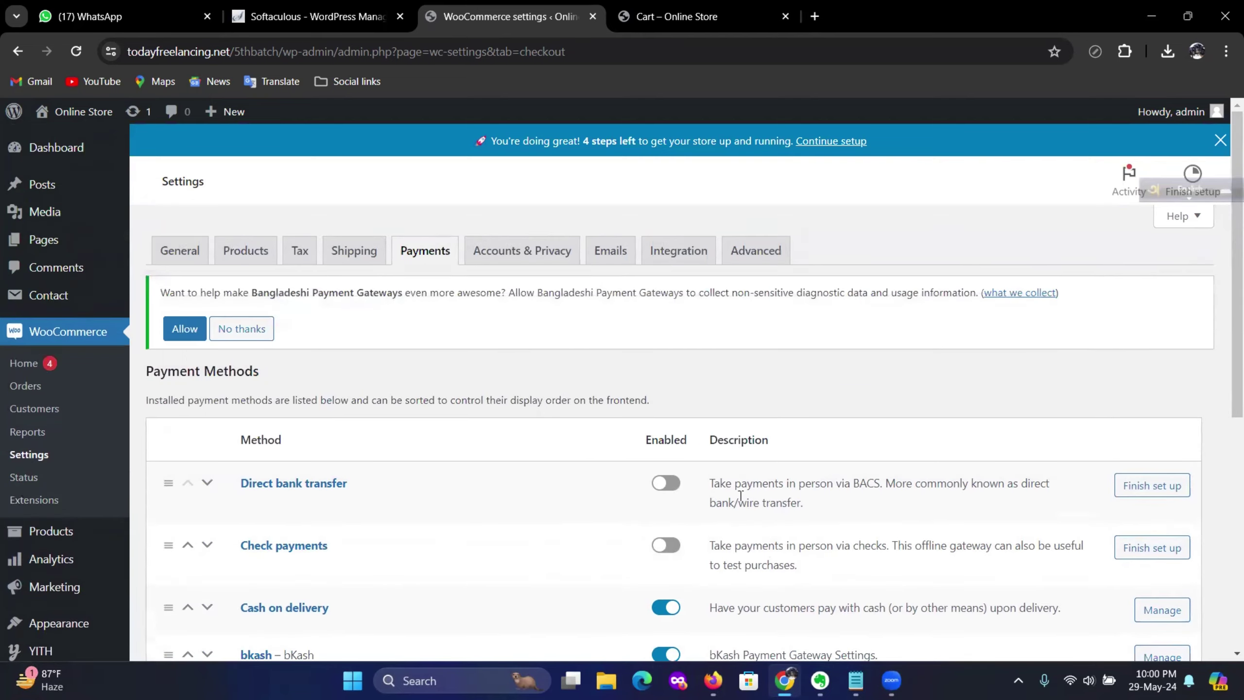
pyautogui.click(522, 250)
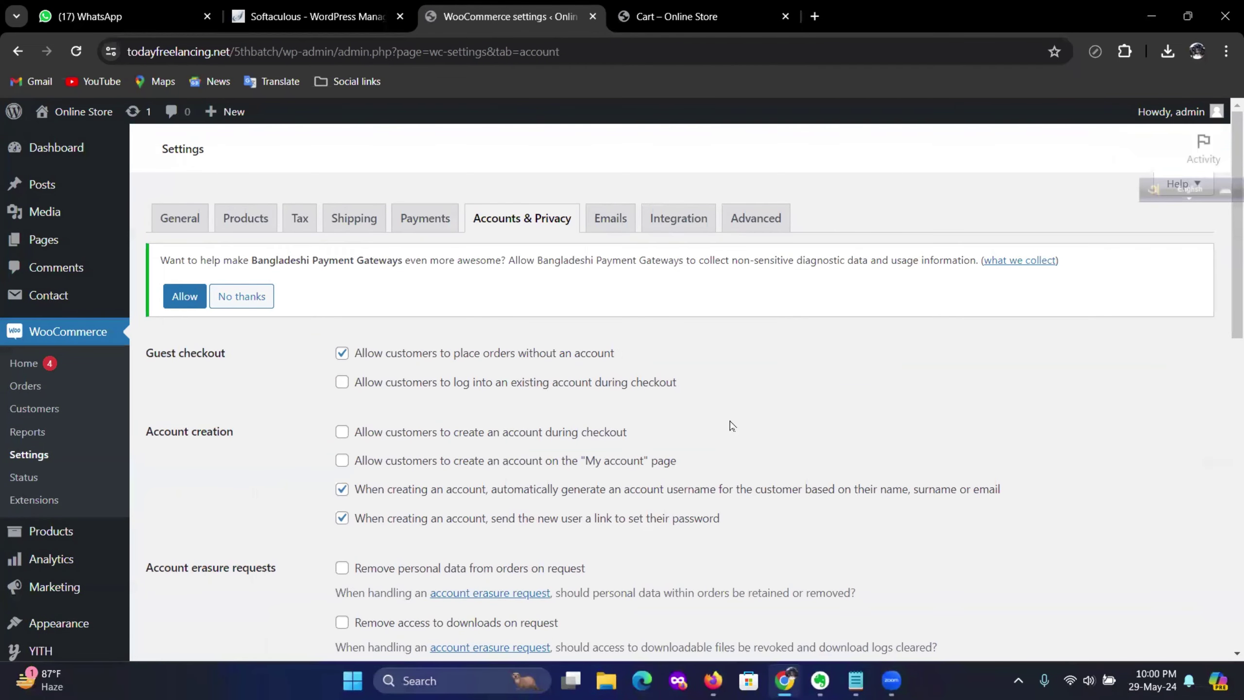
pyautogui.scroll(-10, 484, 518)
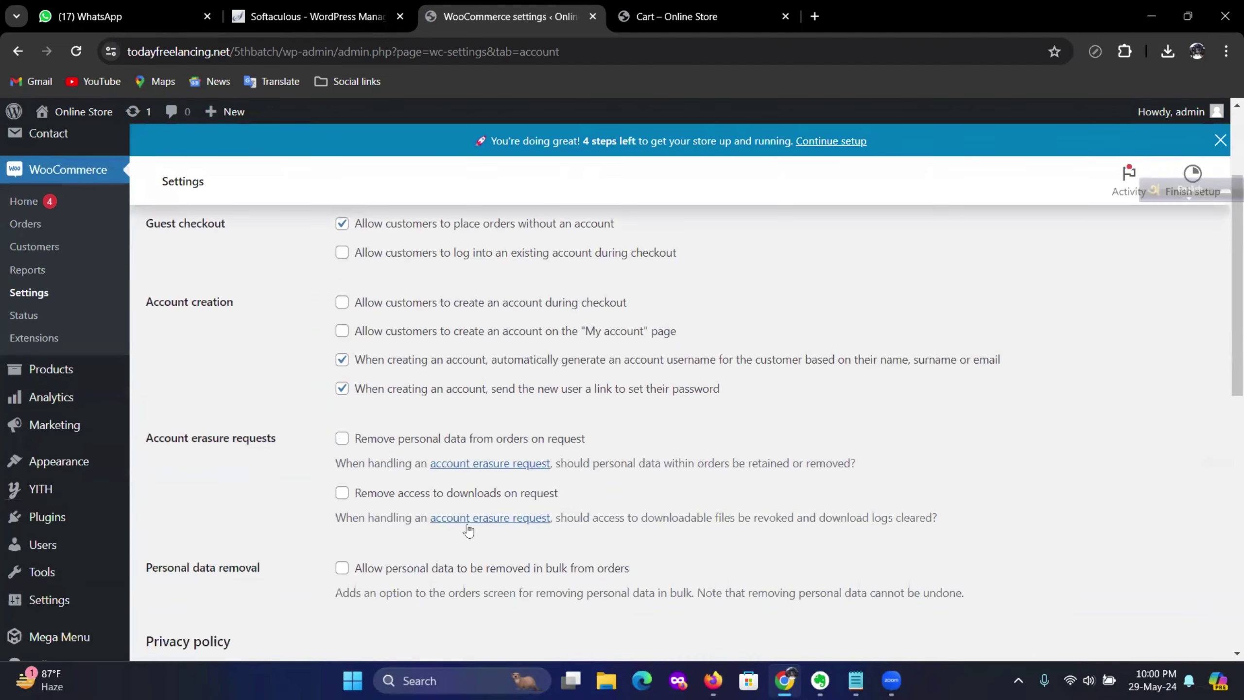
pyautogui.scroll(10, 484, 519)
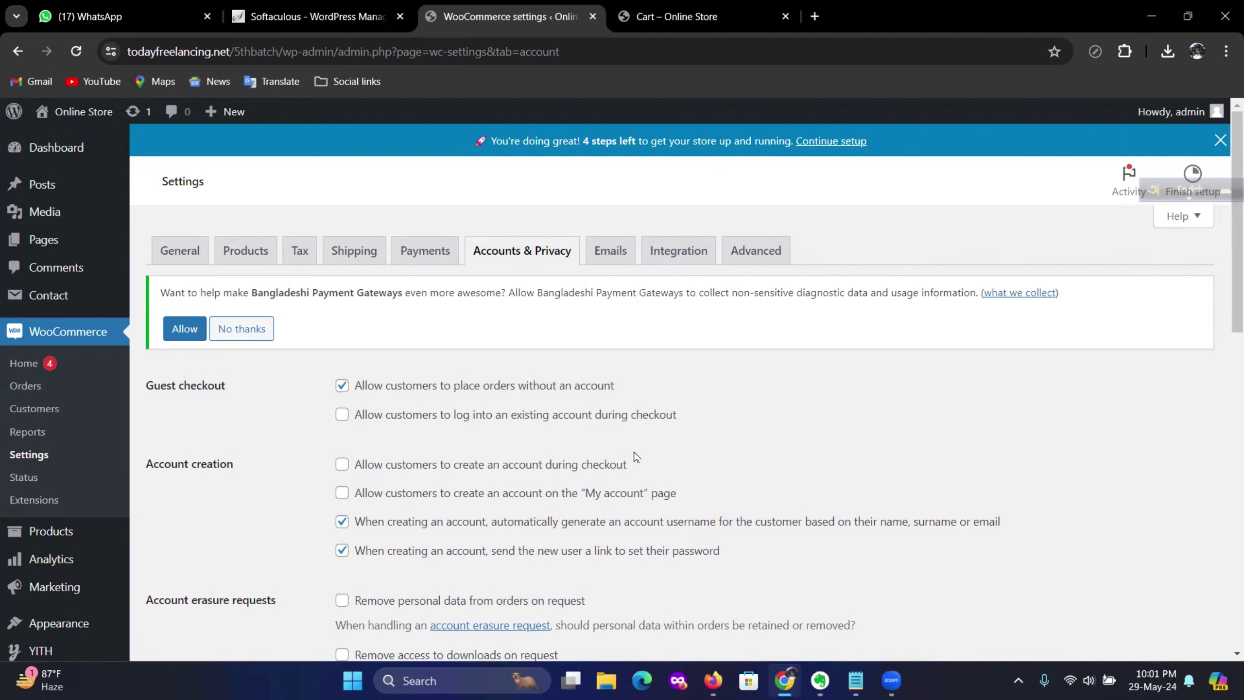
pyautogui.click(343, 414)
pyautogui.click(347, 465)
pyautogui.click(343, 492)
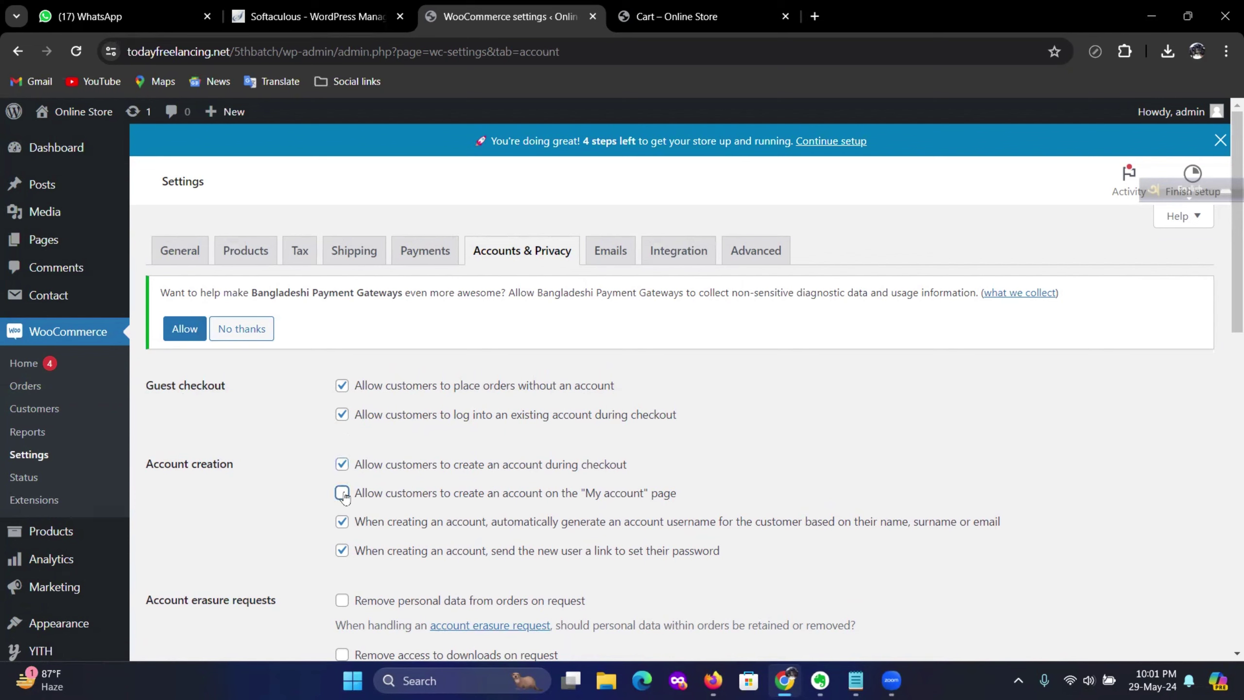
# Turn off automatic username generation and the password setup link for new accounts, and save the Accounts & Privacy settings
pyautogui.click(342, 550)
pyautogui.click(342, 521)
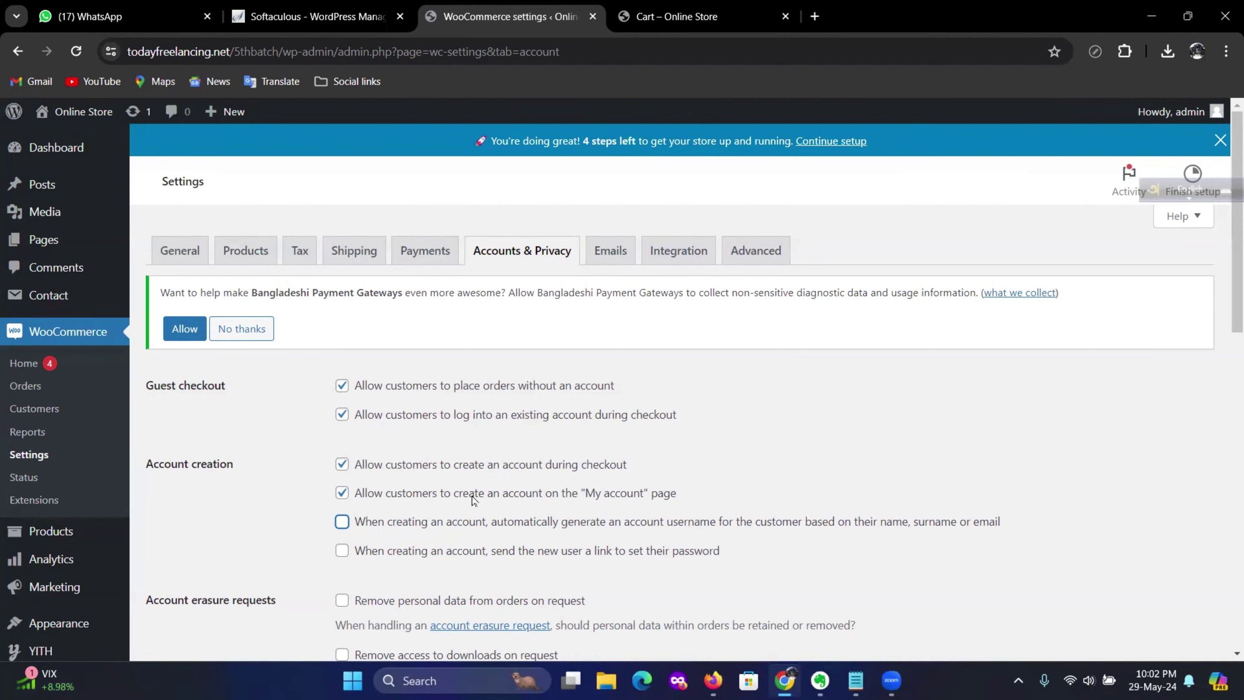
pyautogui.scroll(-7, 473, 500)
pyautogui.scroll(5, 534, 442)
pyautogui.scroll(-5, 537, 518)
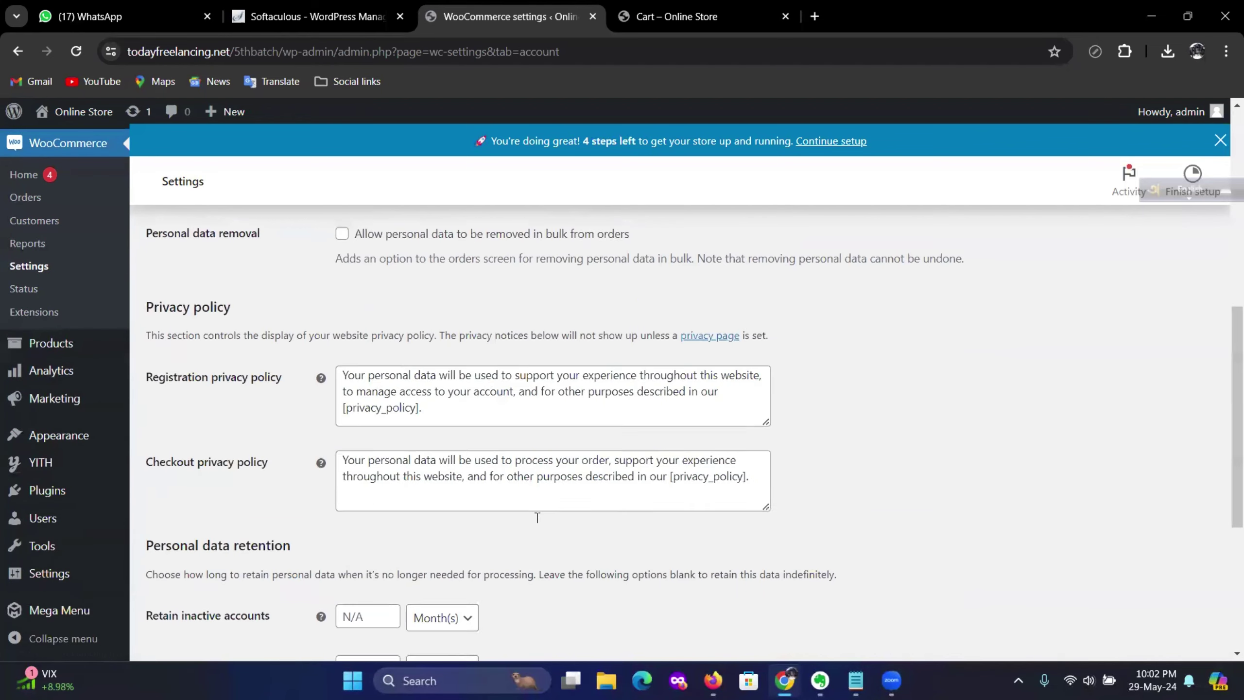
pyautogui.scroll(-5, 538, 517)
pyautogui.click(166, 583)
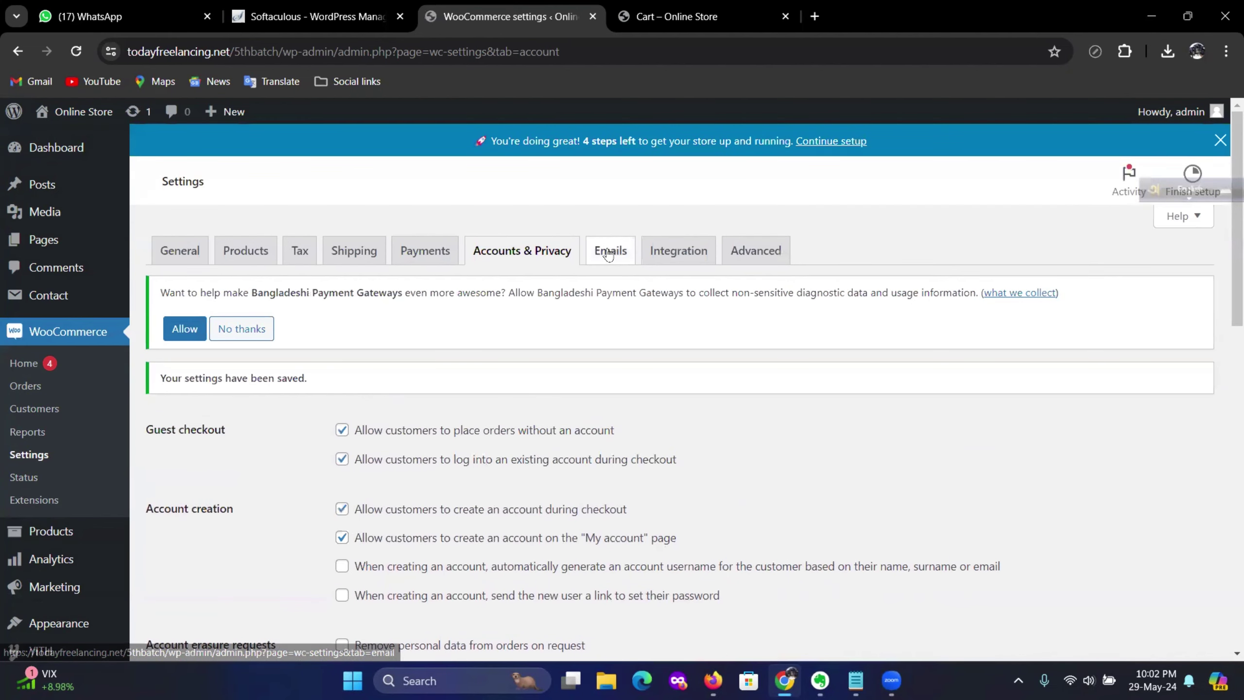
# Review the email notifications, sender options and email template in the Emails settings, and save them
pyautogui.click(609, 256)
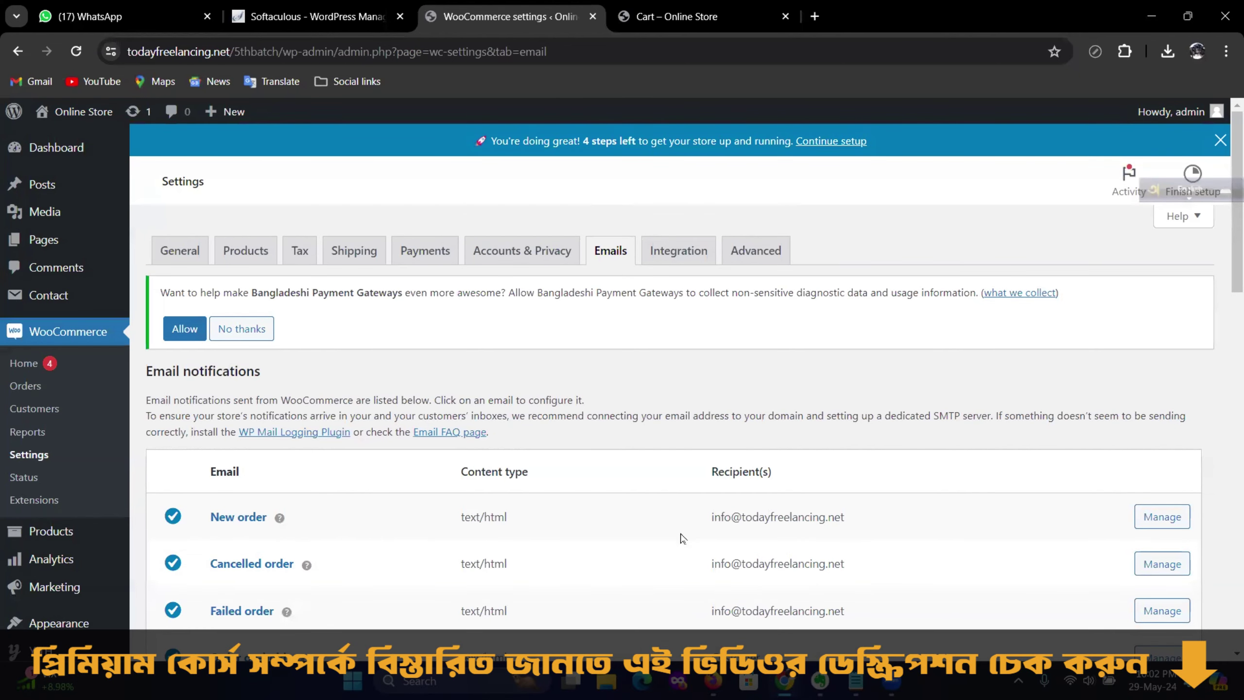
pyautogui.scroll(-3, 960, 532)
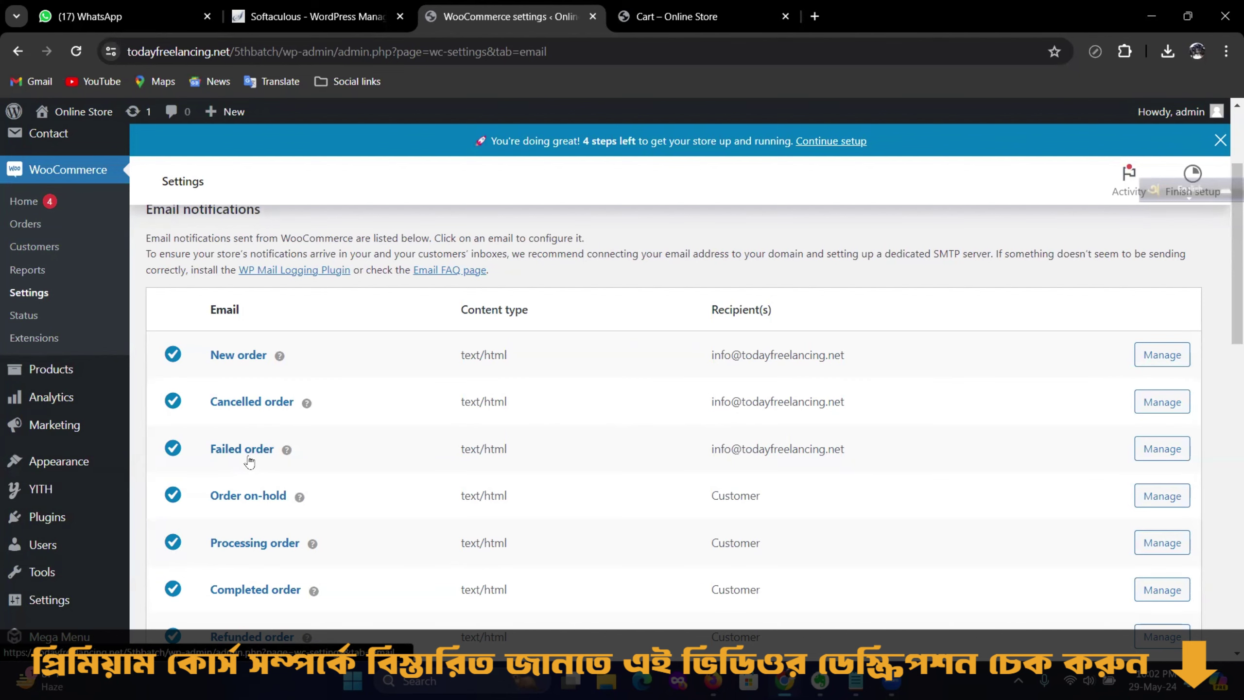
pyautogui.scroll(-6, 264, 559)
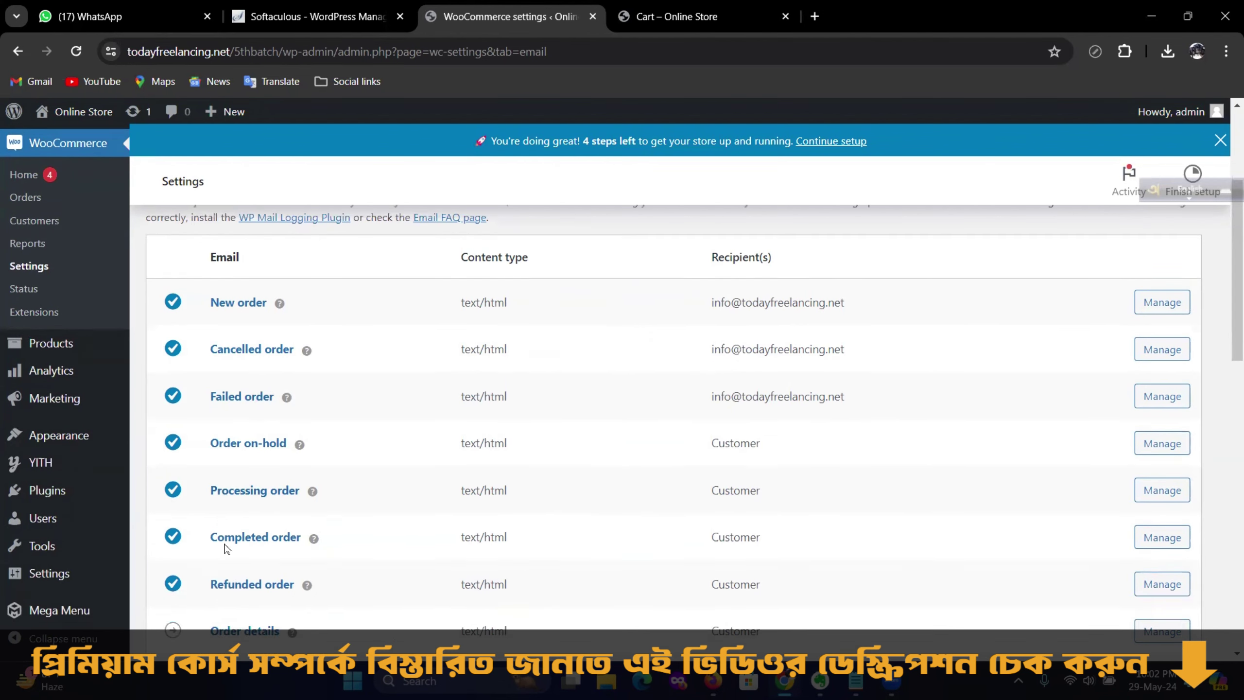
pyautogui.scroll(3, 748, 485)
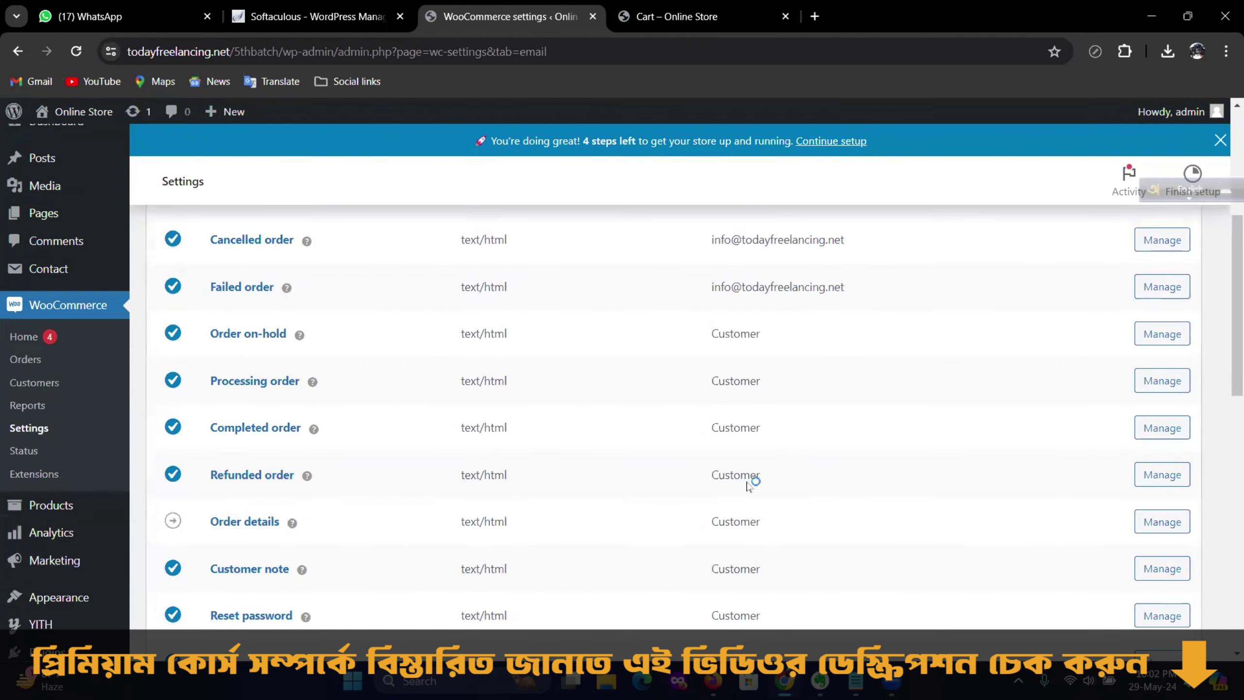
pyautogui.scroll(-6, 735, 461)
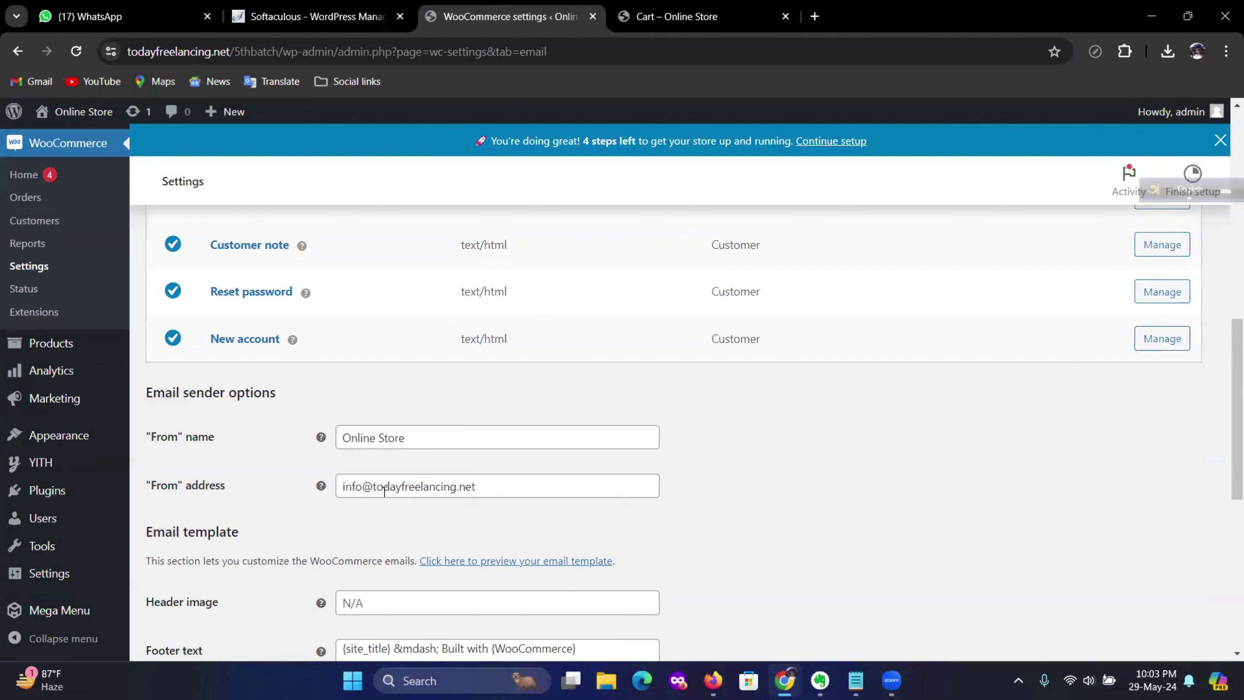
pyautogui.scroll(-3, 380, 466)
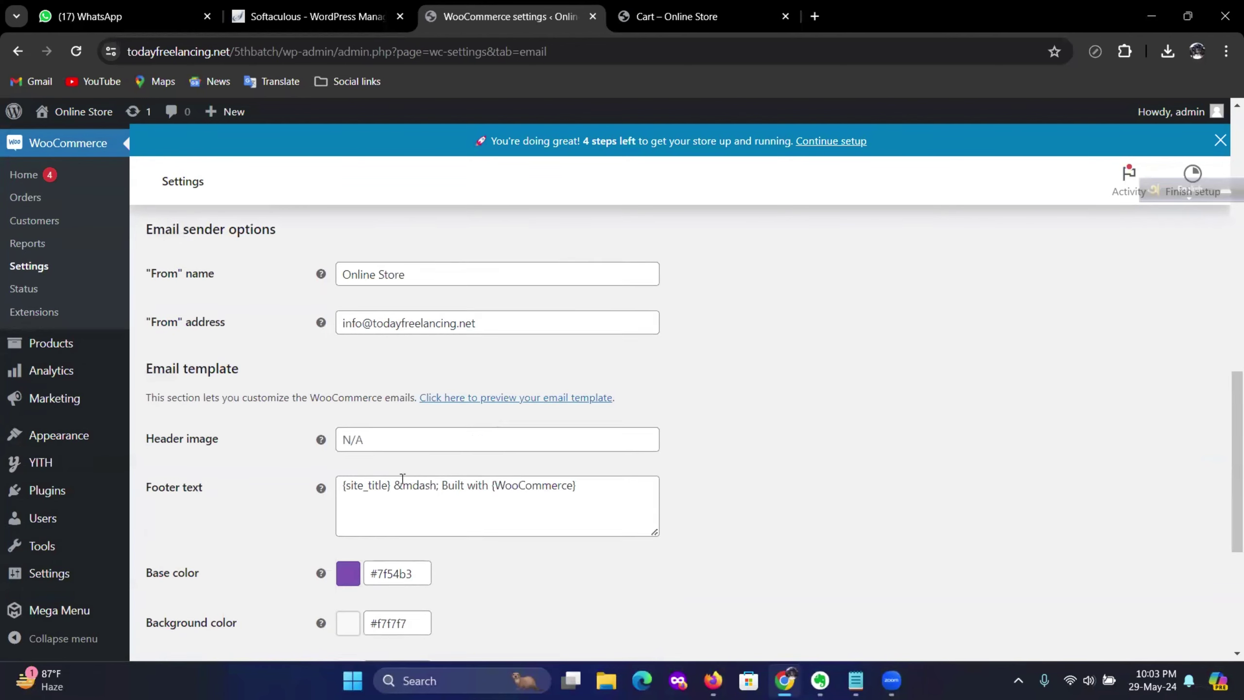
pyautogui.scroll(-3, 403, 478)
pyautogui.scroll(3, 407, 488)
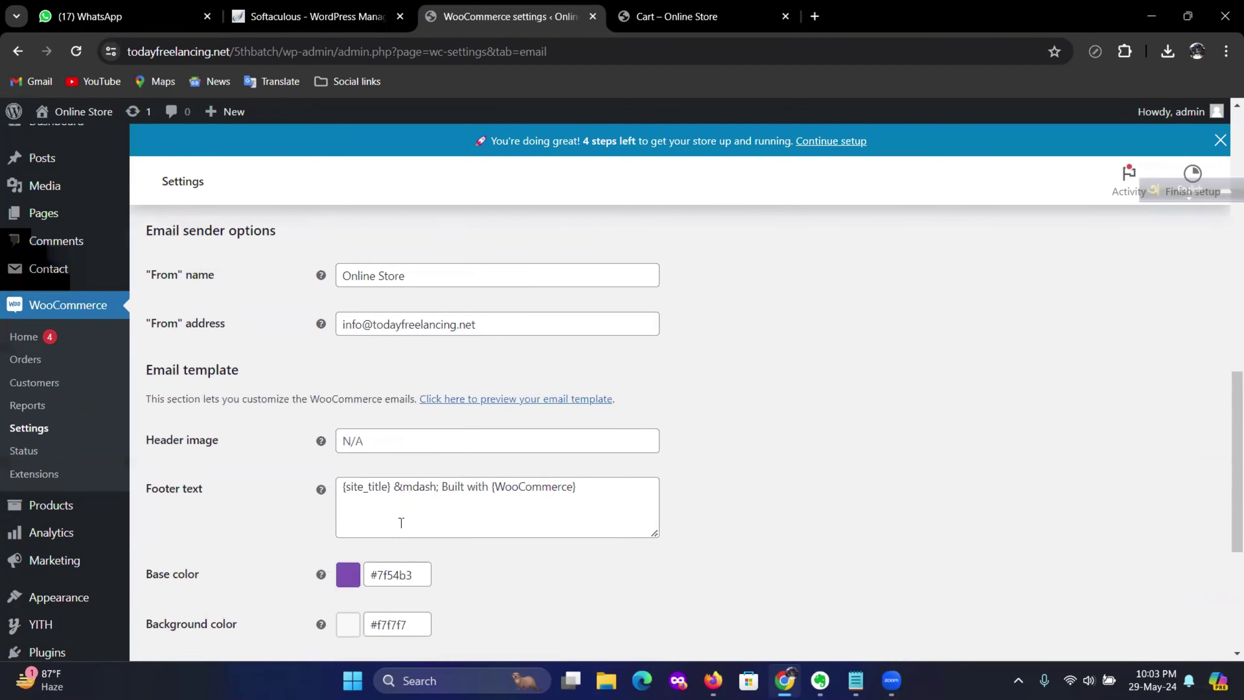
pyautogui.scroll(-1, 397, 517)
pyautogui.scroll(-3, 395, 518)
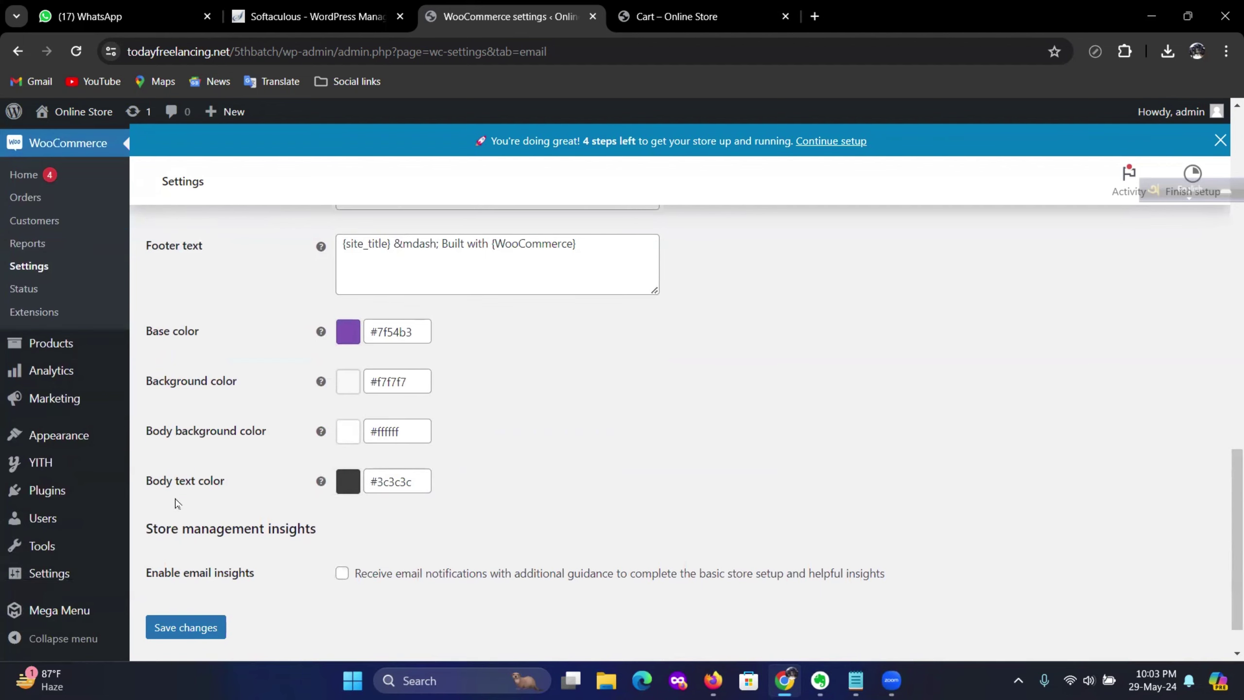
pyautogui.scroll(-1, 318, 480)
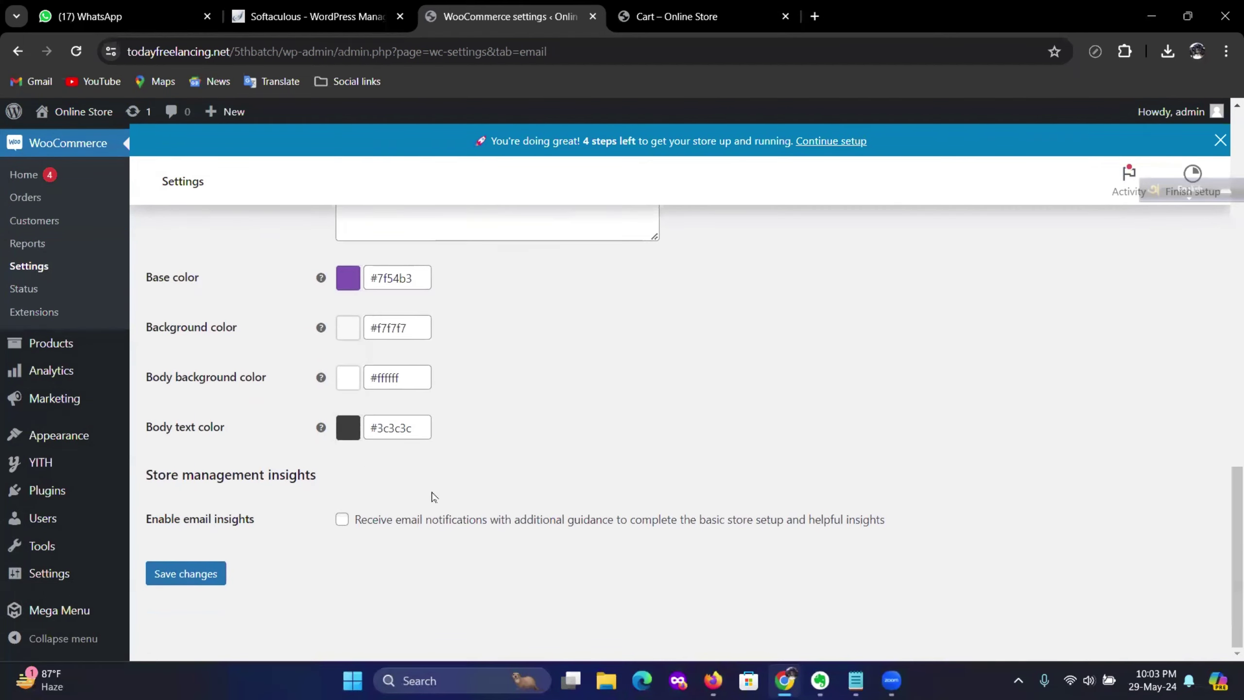
pyautogui.click(161, 583)
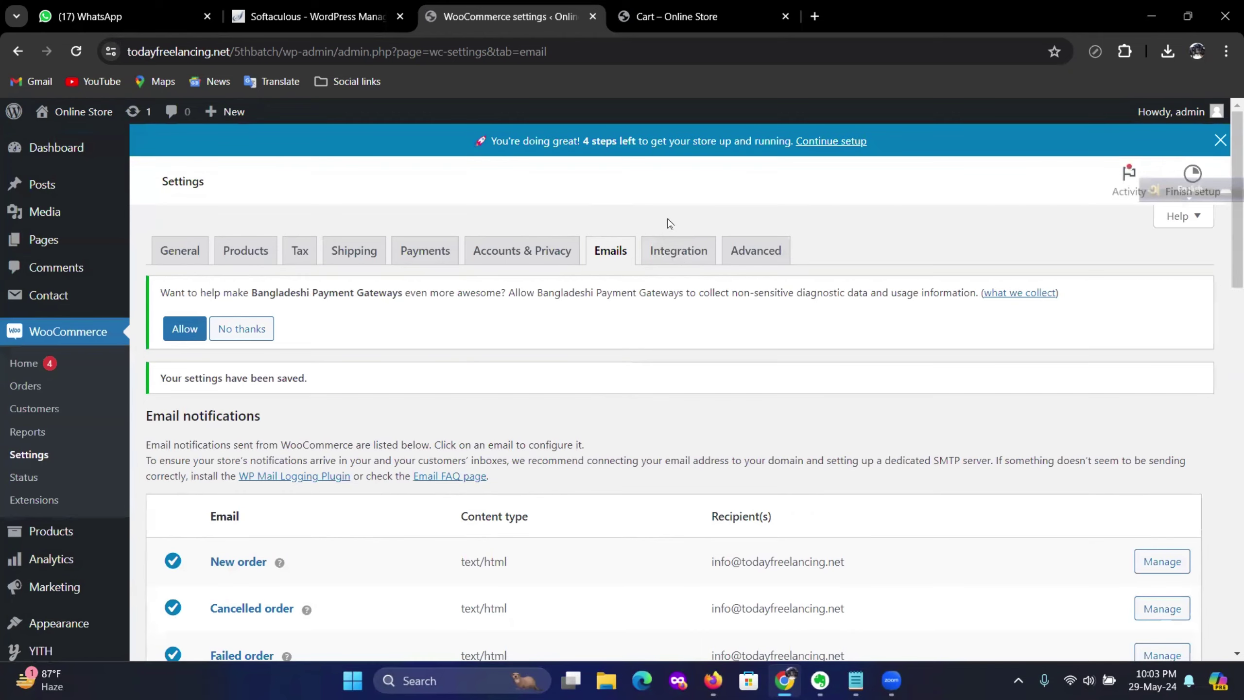
# Examine the MaxMind integration settings and the advanced page setup, including the terms and conditions page choice and the endpoints
pyautogui.click(681, 255)
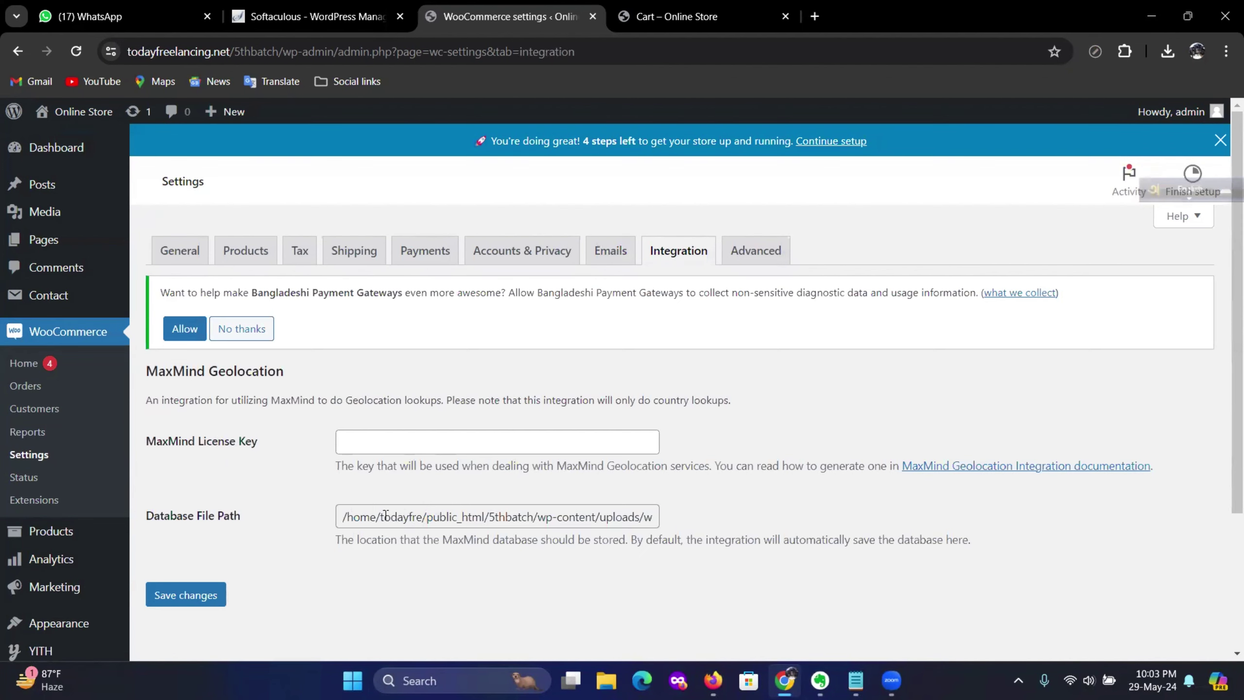
pyautogui.click(751, 250)
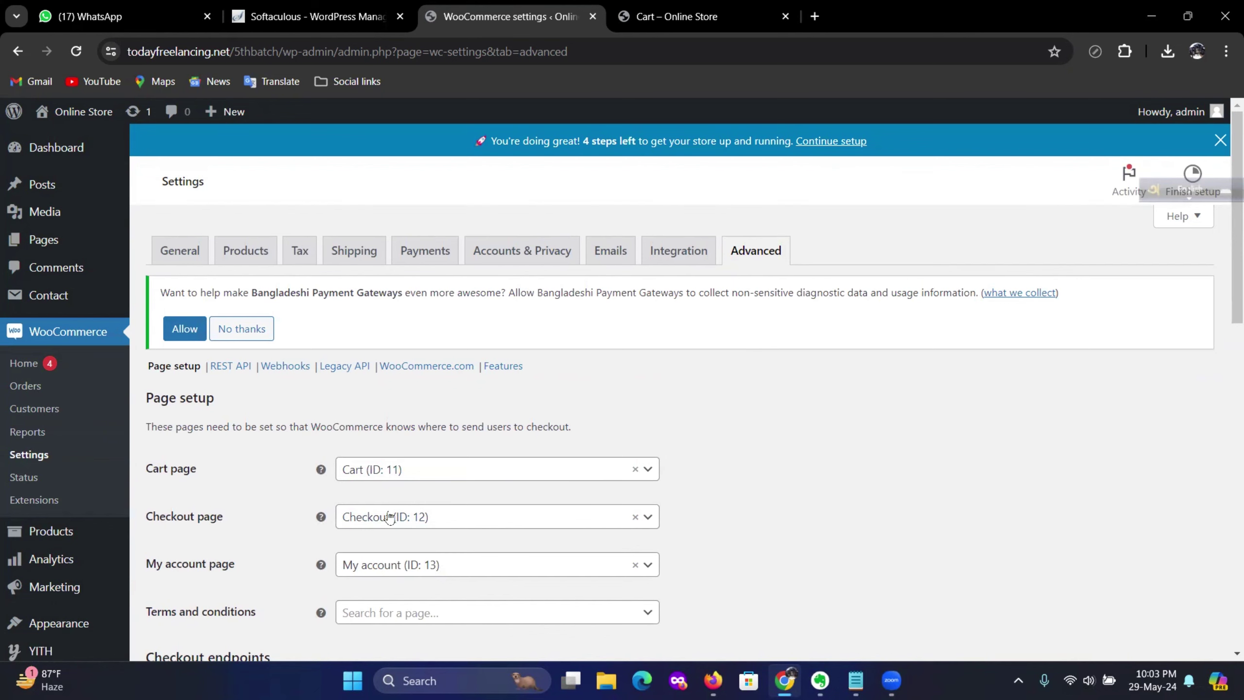
pyautogui.scroll(-3, 610, 486)
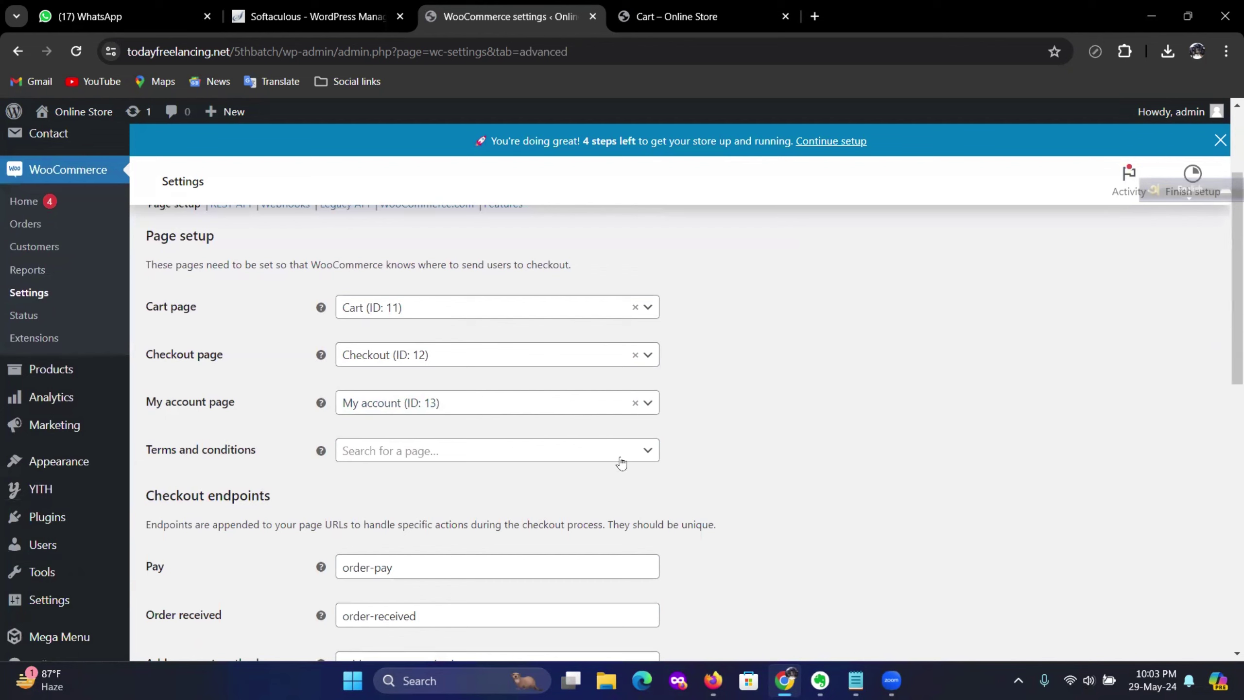
pyautogui.click(647, 453)
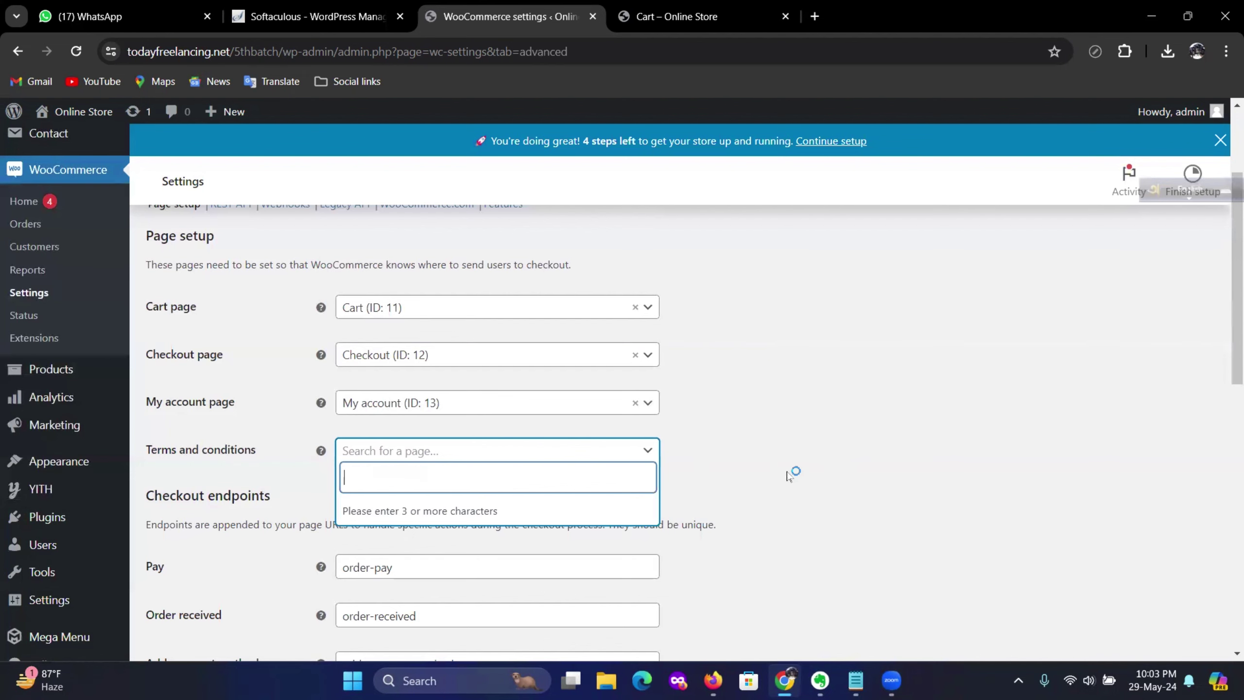
pyautogui.click(788, 476)
pyautogui.scroll(-3, 361, 477)
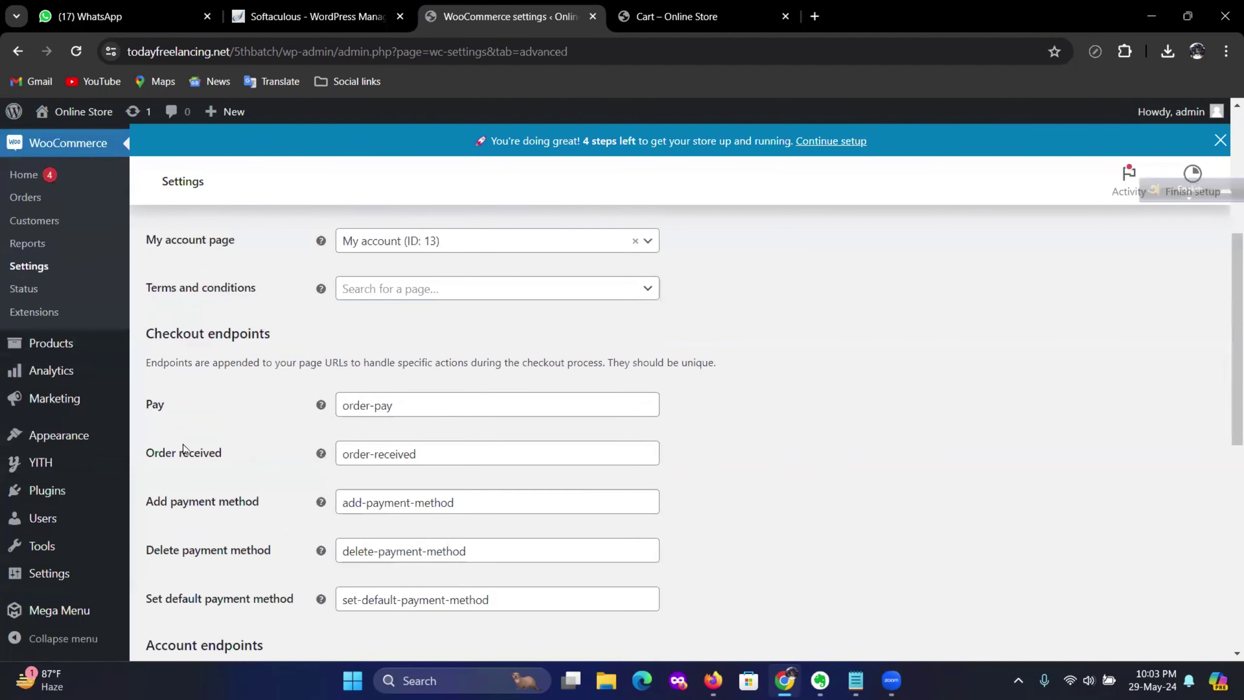
pyautogui.scroll(-10, 319, 423)
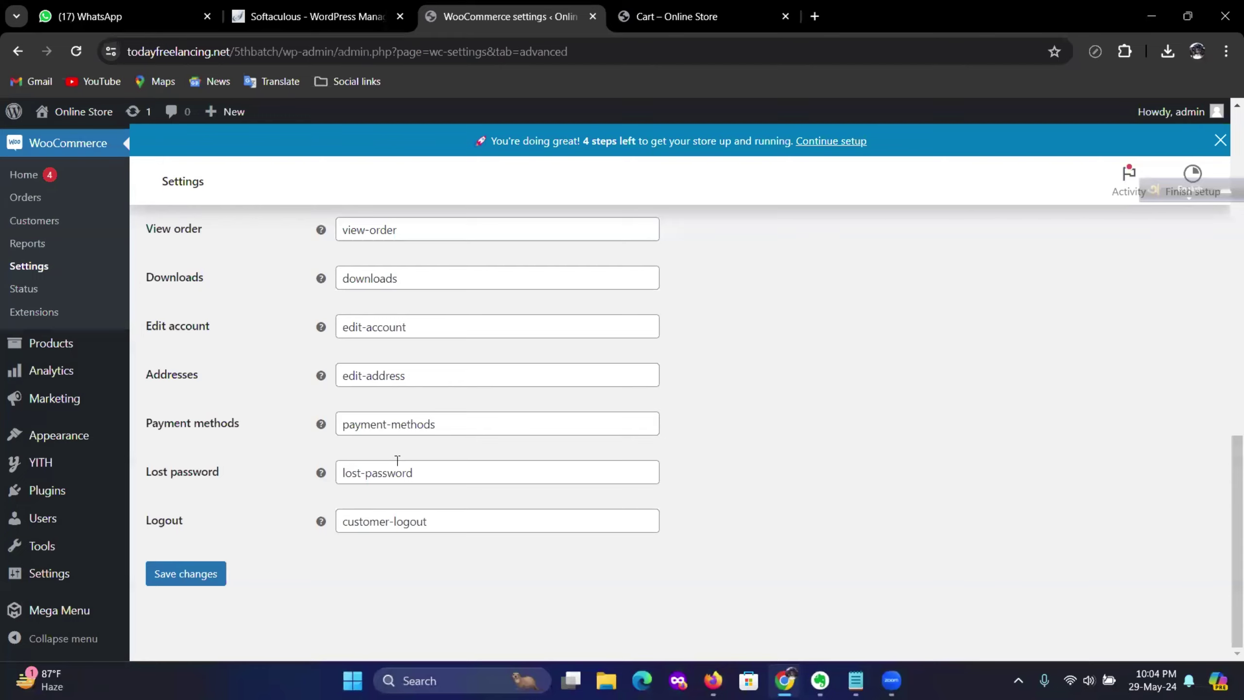
pyautogui.scroll(12, 397, 460)
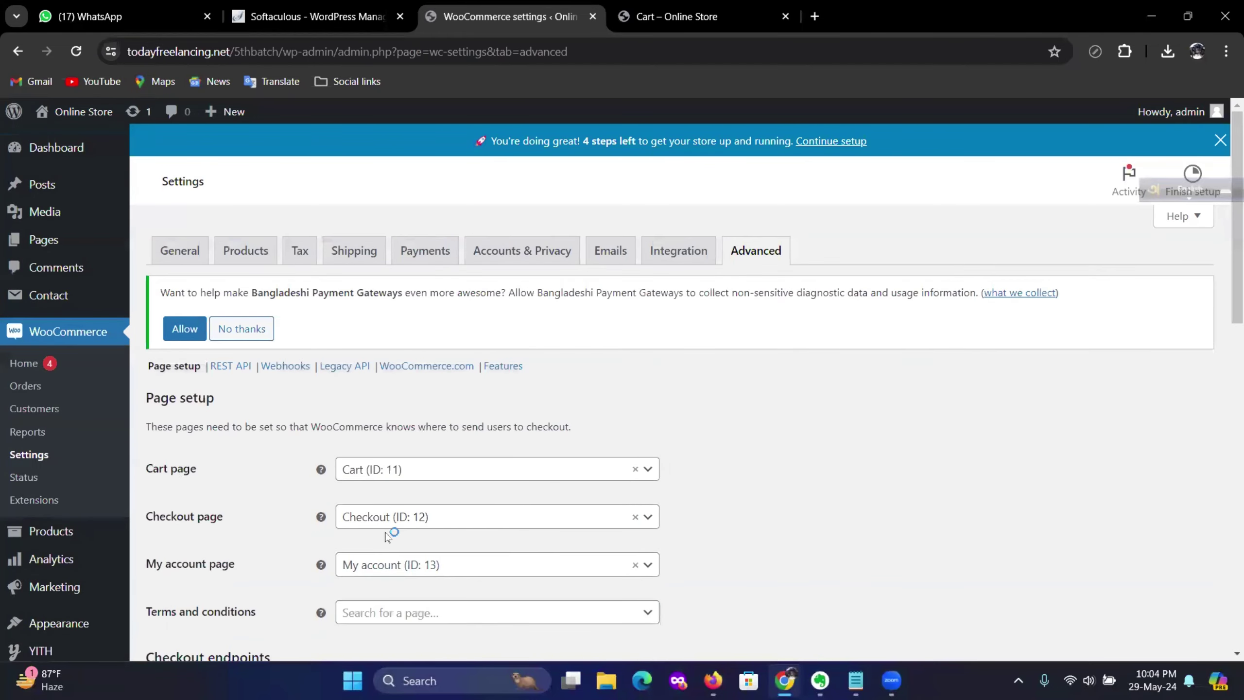
pyautogui.scroll(-13, 391, 525)
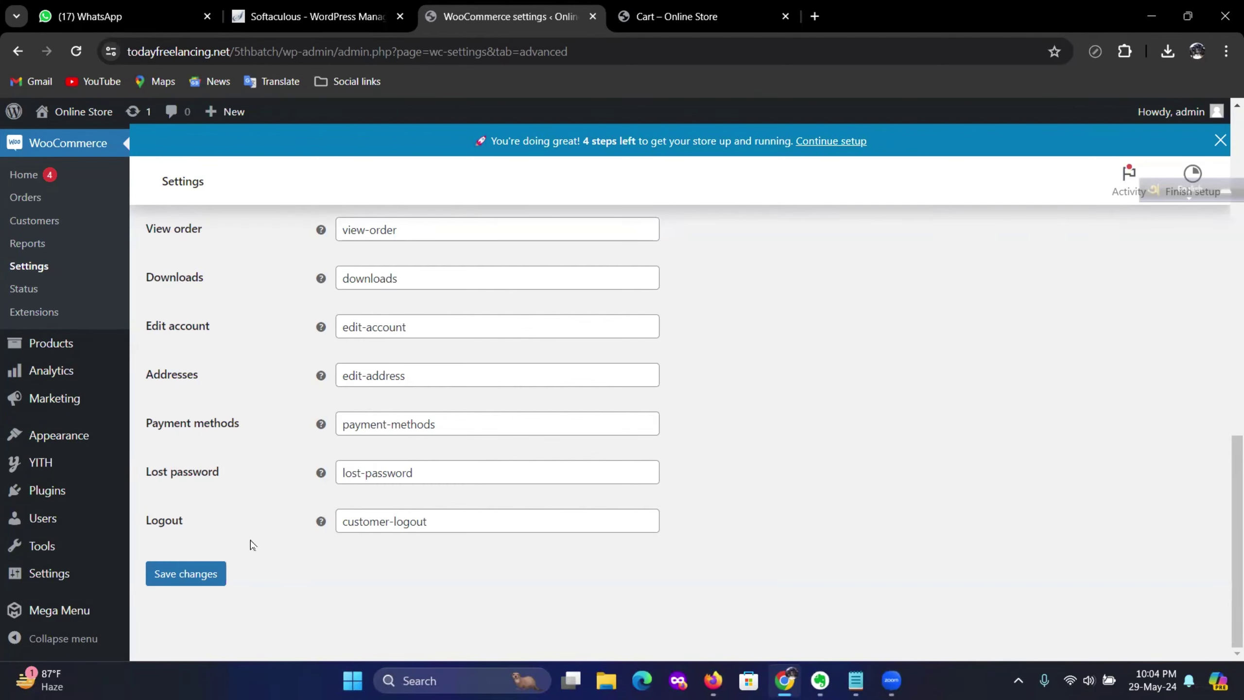
pyautogui.scroll(12, 436, 436)
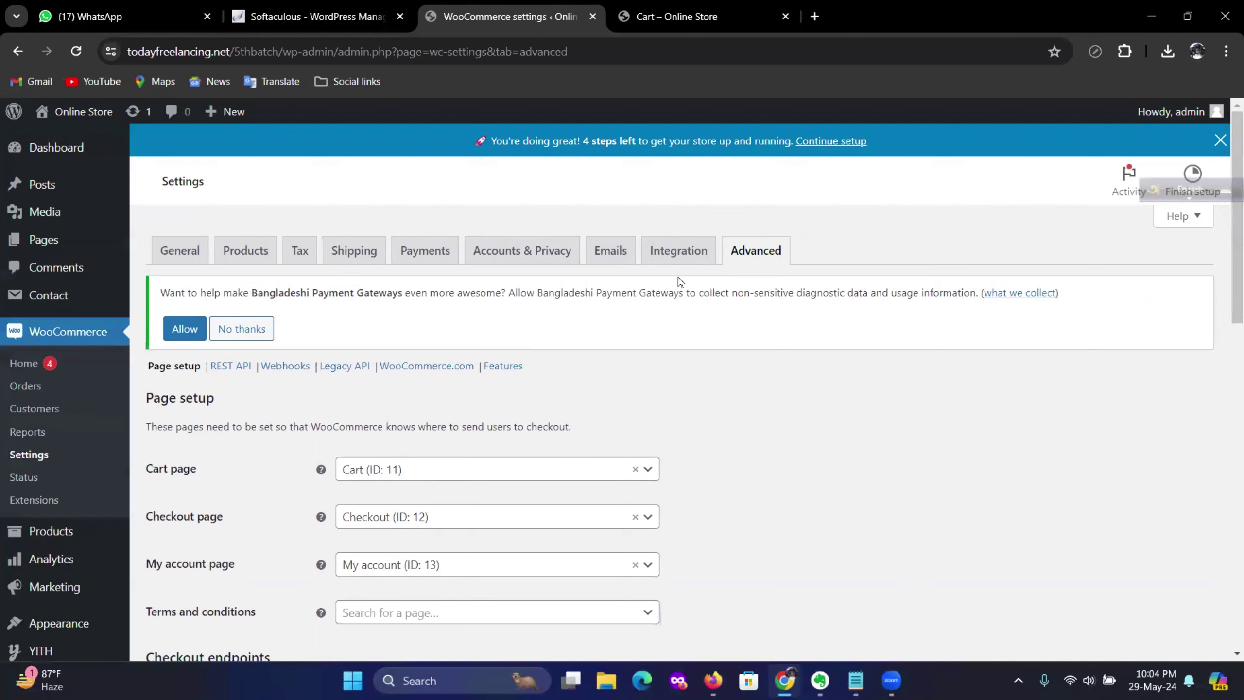
# Check the advanced page assignments and the checkout and account endpoints once more, and save the Advanced settings
pyautogui.scroll(-5, 471, 446)
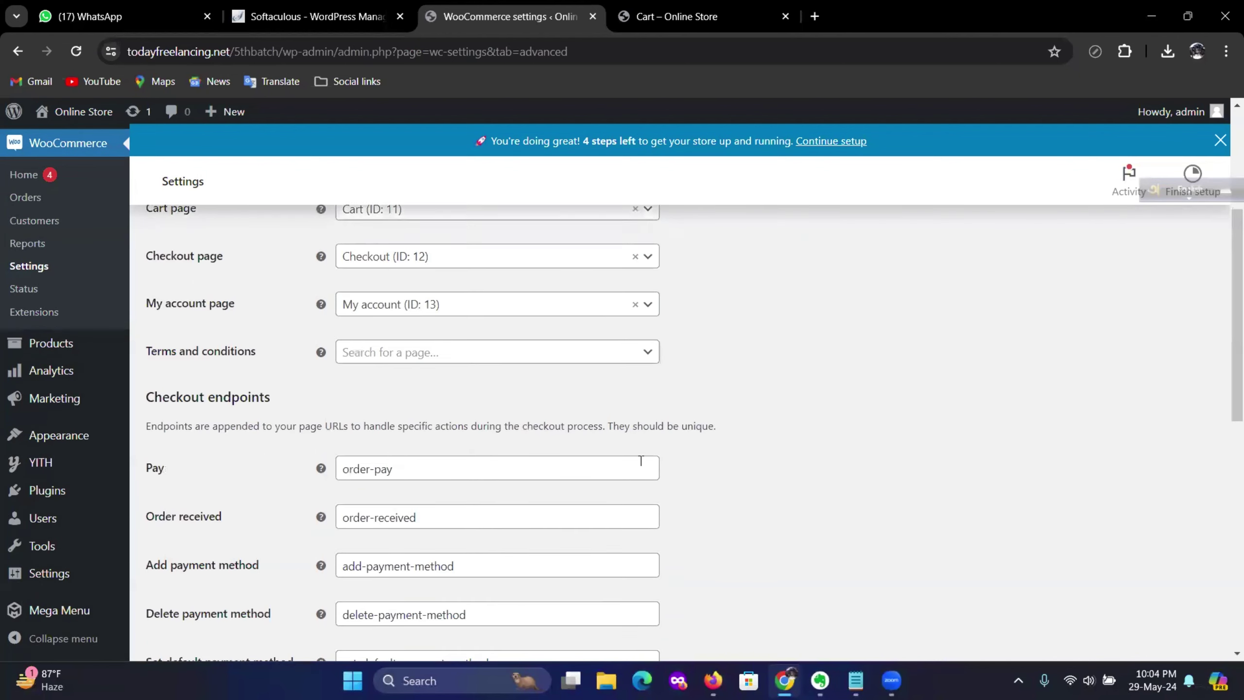
pyautogui.scroll(-10, 637, 460)
pyautogui.scroll(8, 617, 454)
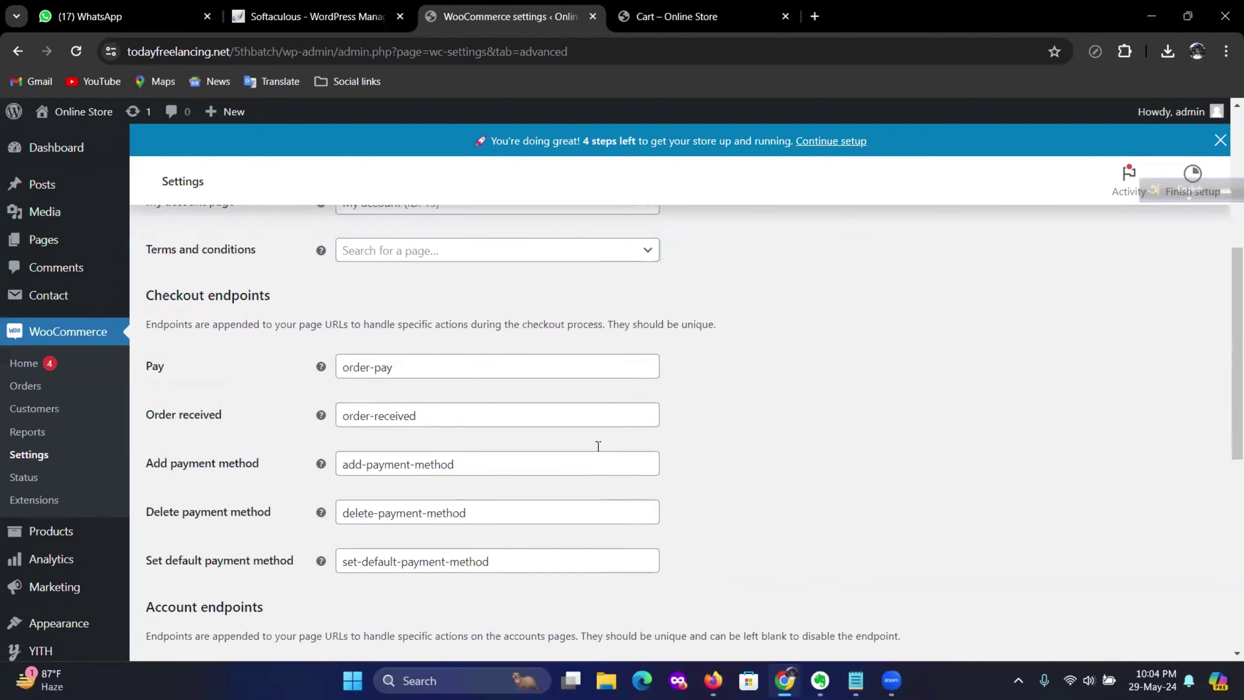
pyautogui.scroll(3, 598, 446)
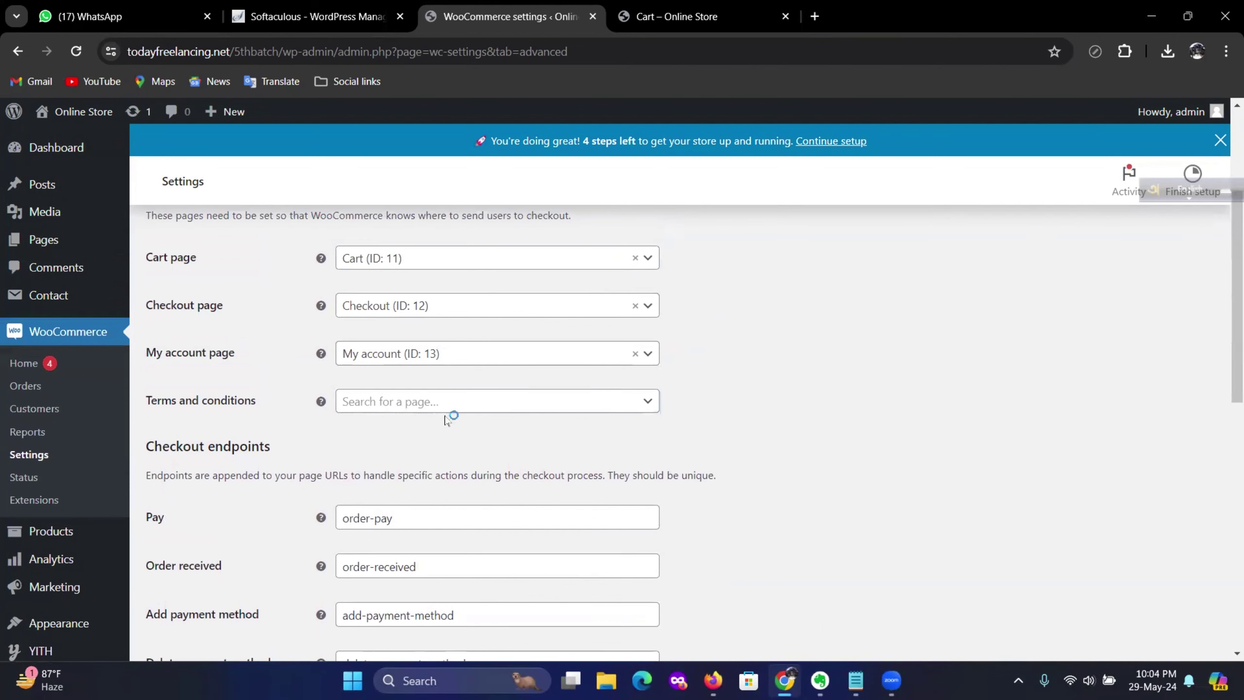
pyautogui.scroll(-15, 450, 427)
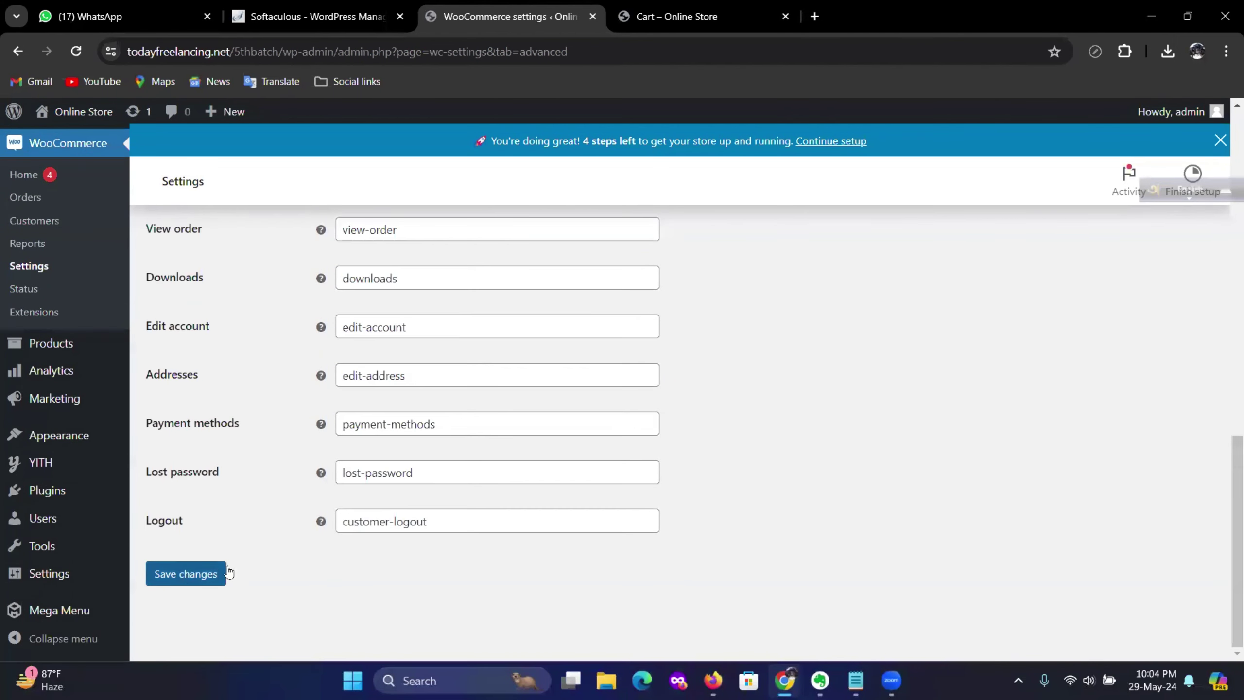
pyautogui.click(228, 573)
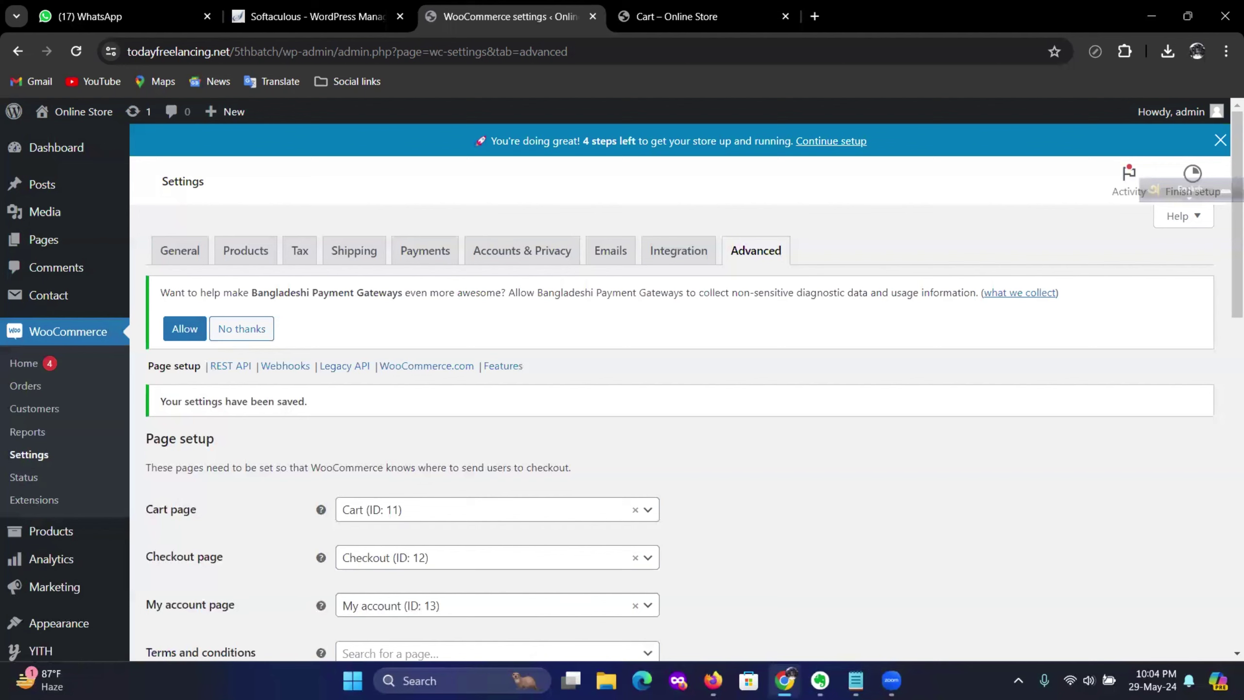
# Switch to Evernote to check the Class#4 topics in the course note, and return to the WooCommerce settings
pyautogui.click(820, 680)
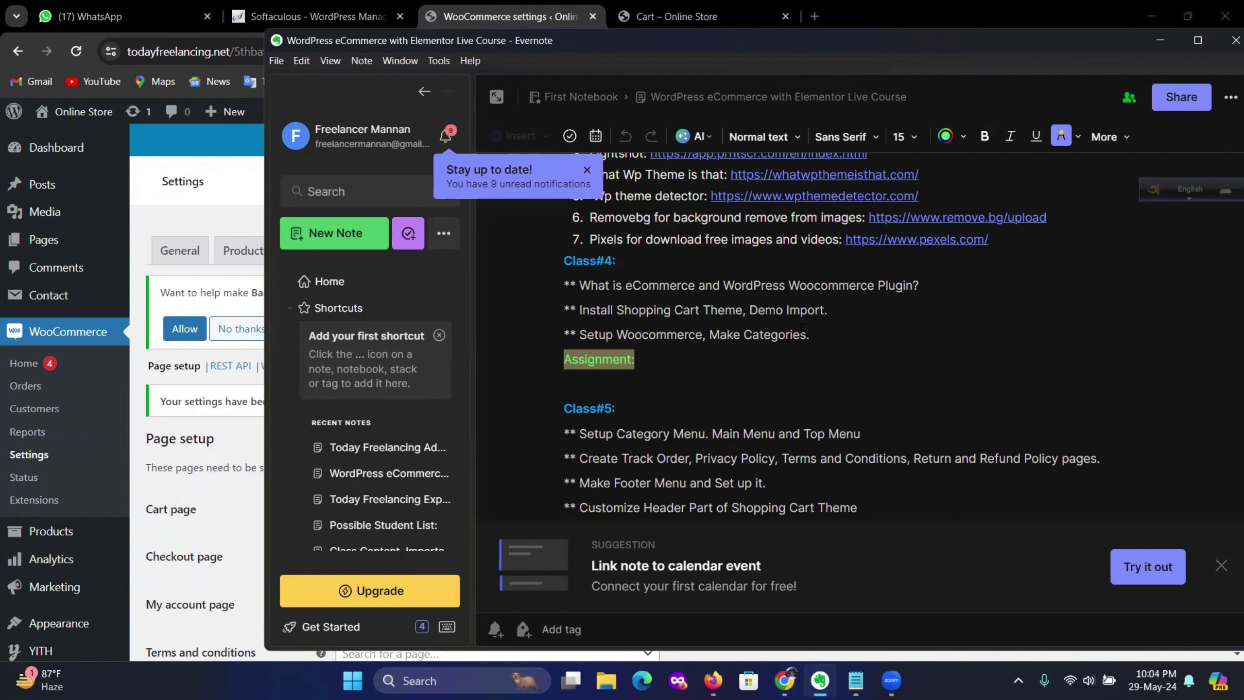
pyautogui.click(1158, 39)
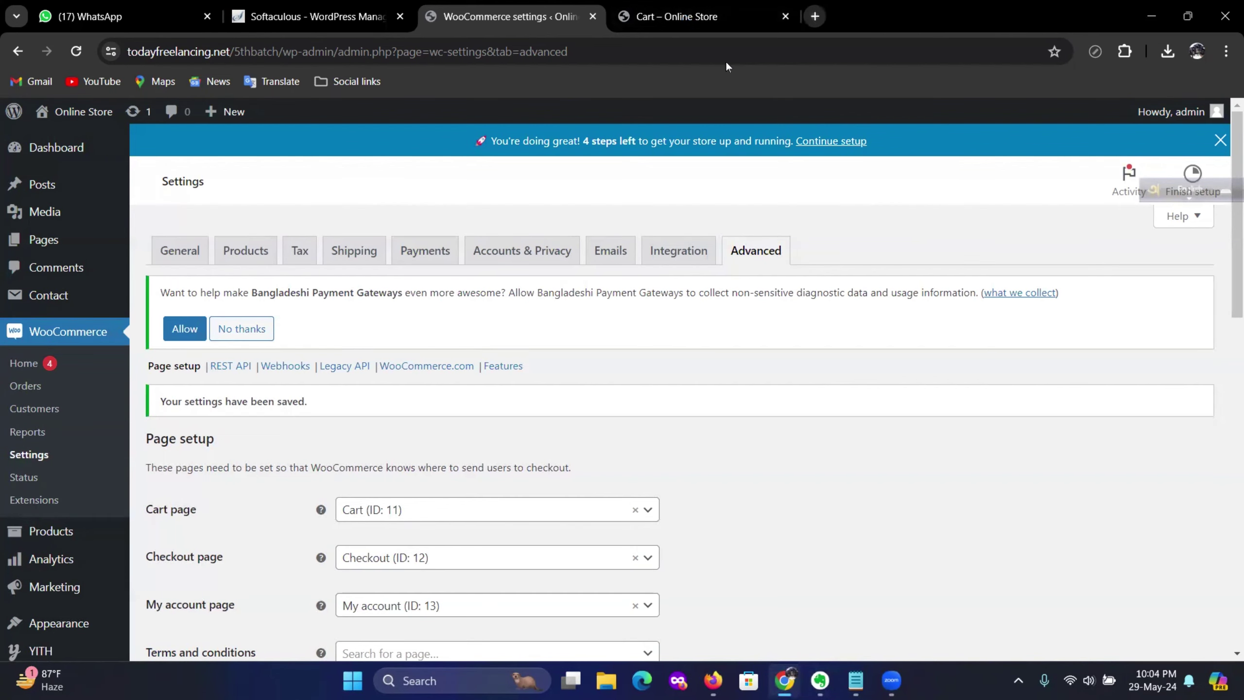
# Open daraz.com.bd in a new tab and examine its category menu, including Women's & Girls' Fashion and Health & Beauty subcategories
pyautogui.hotkey('ctrl', 't')
pyautogui.click(659, 52)
pyautogui.write('d')
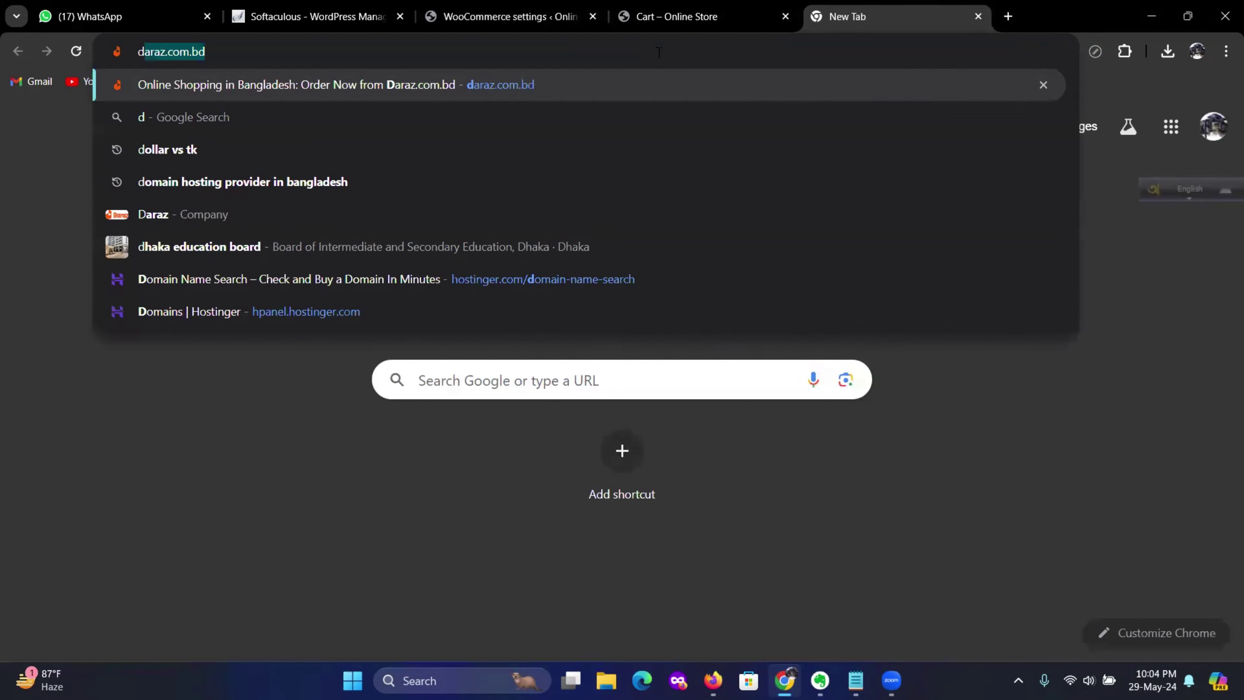
pyautogui.press('Return')
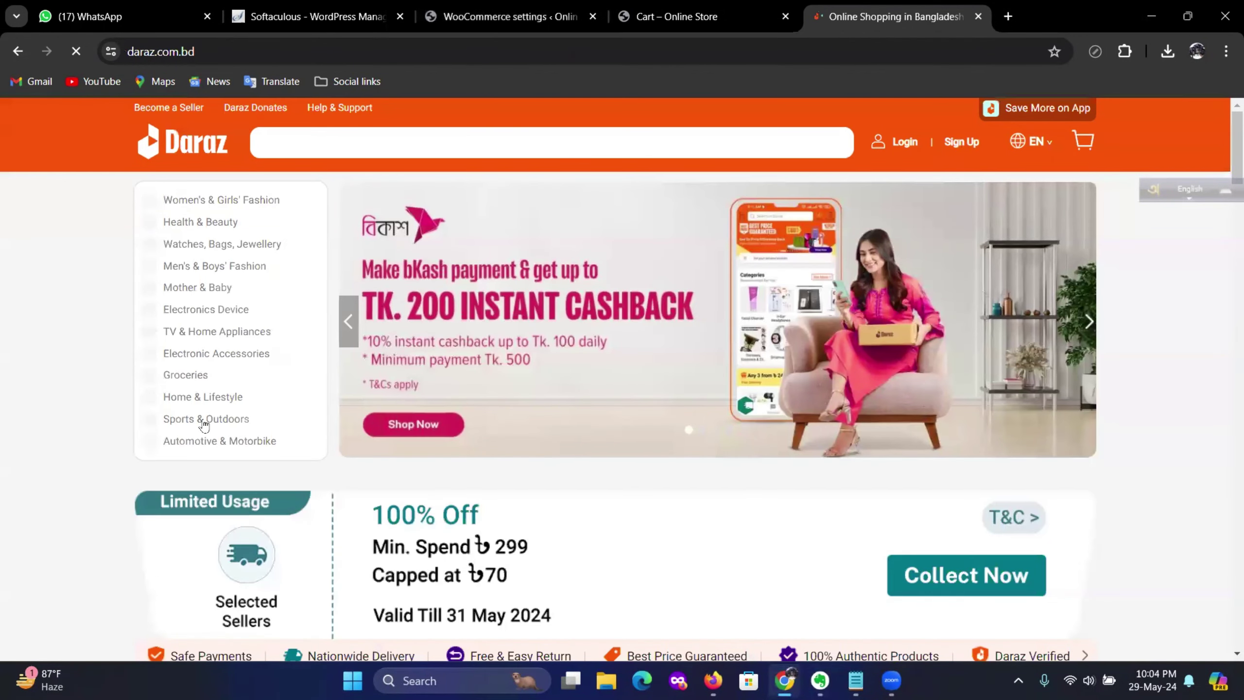
pyautogui.moveTo(214, 209)
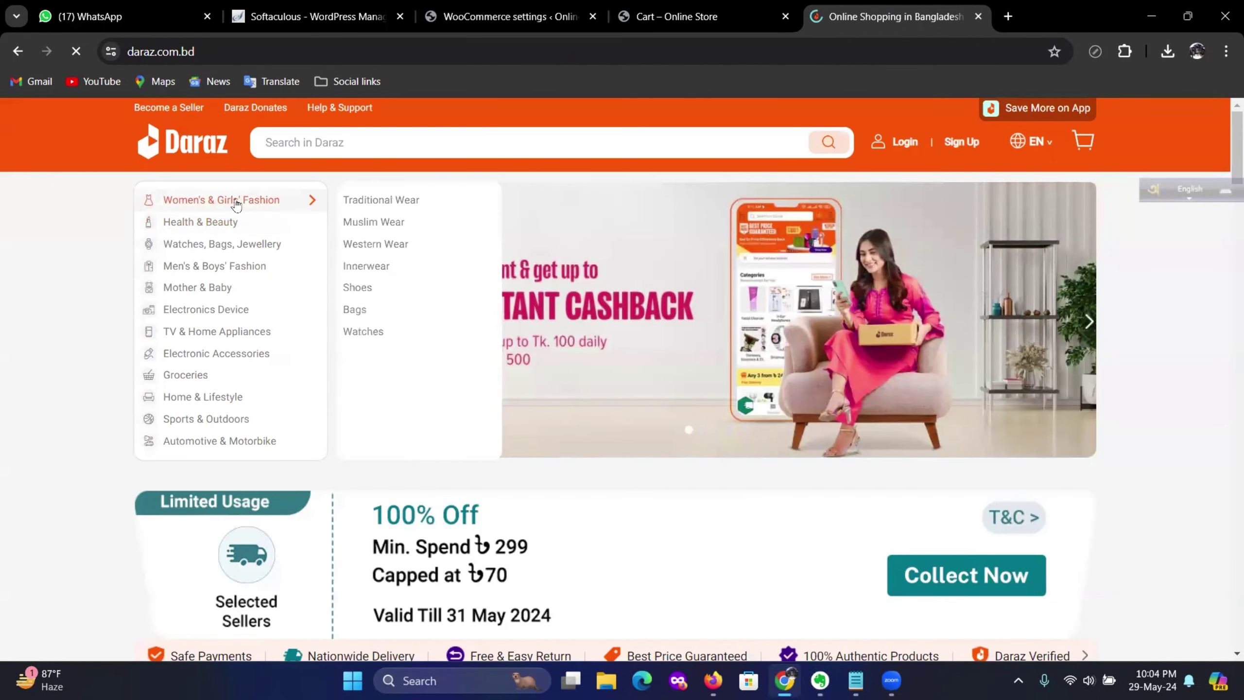
pyautogui.moveTo(392, 209)
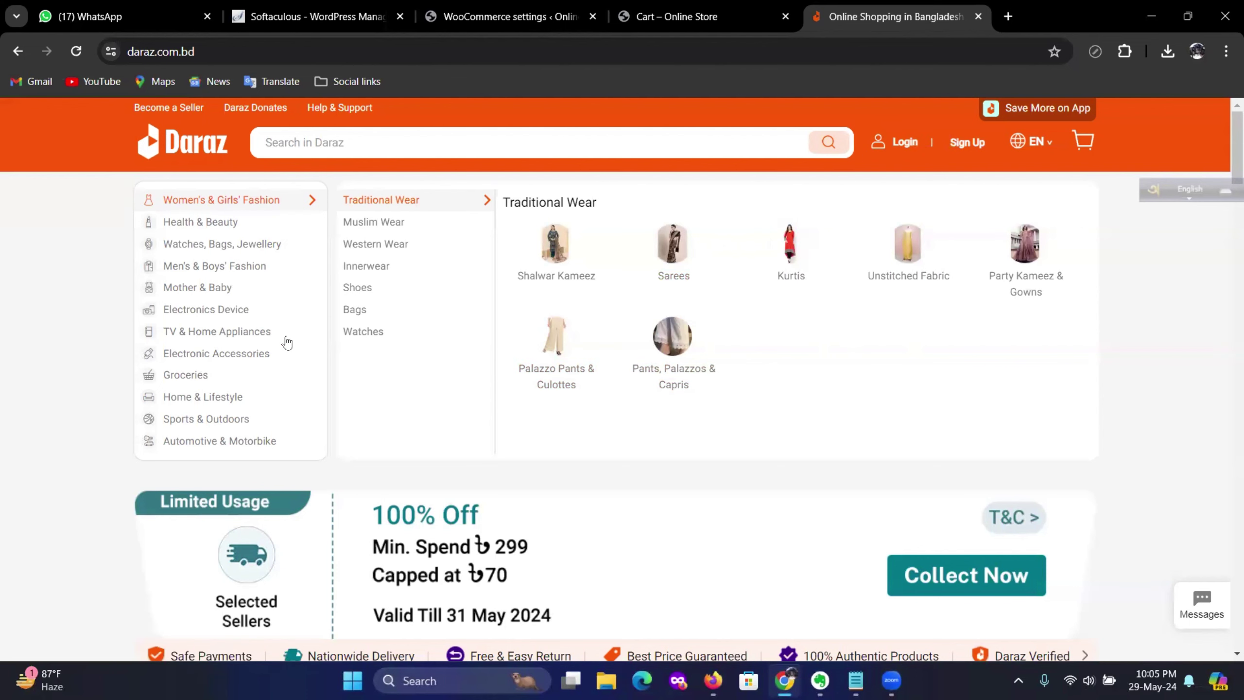
pyautogui.moveTo(205, 230)
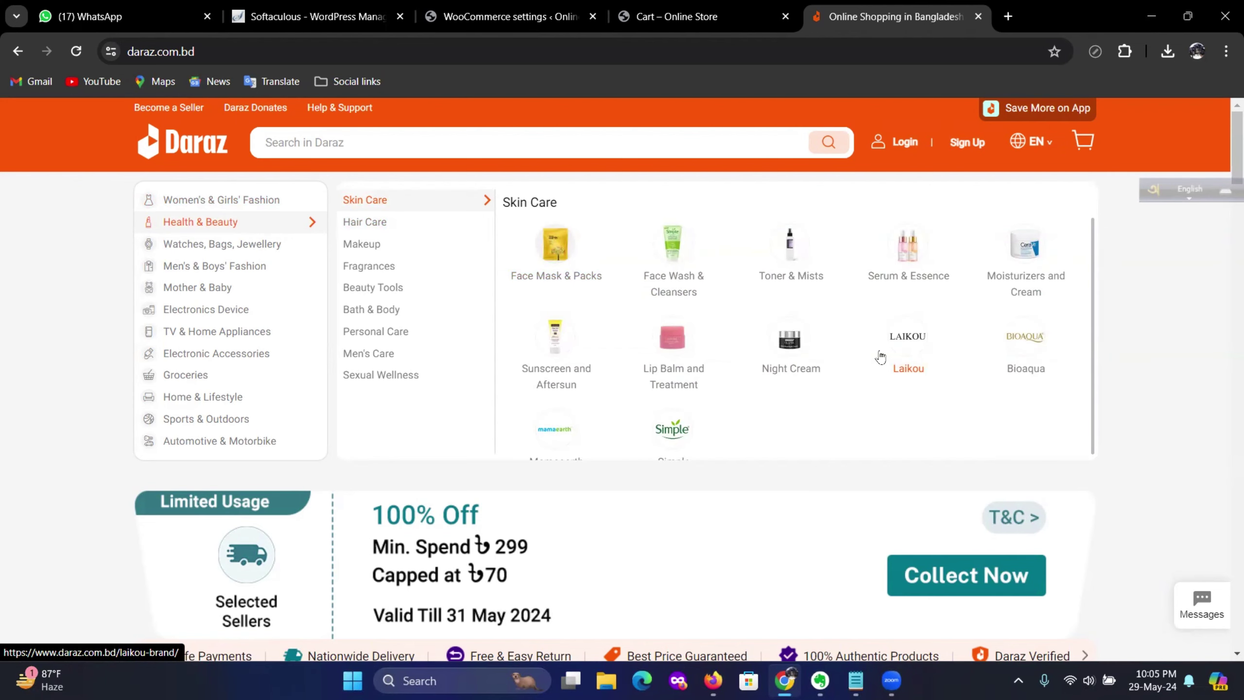
pyautogui.moveTo(396, 294)
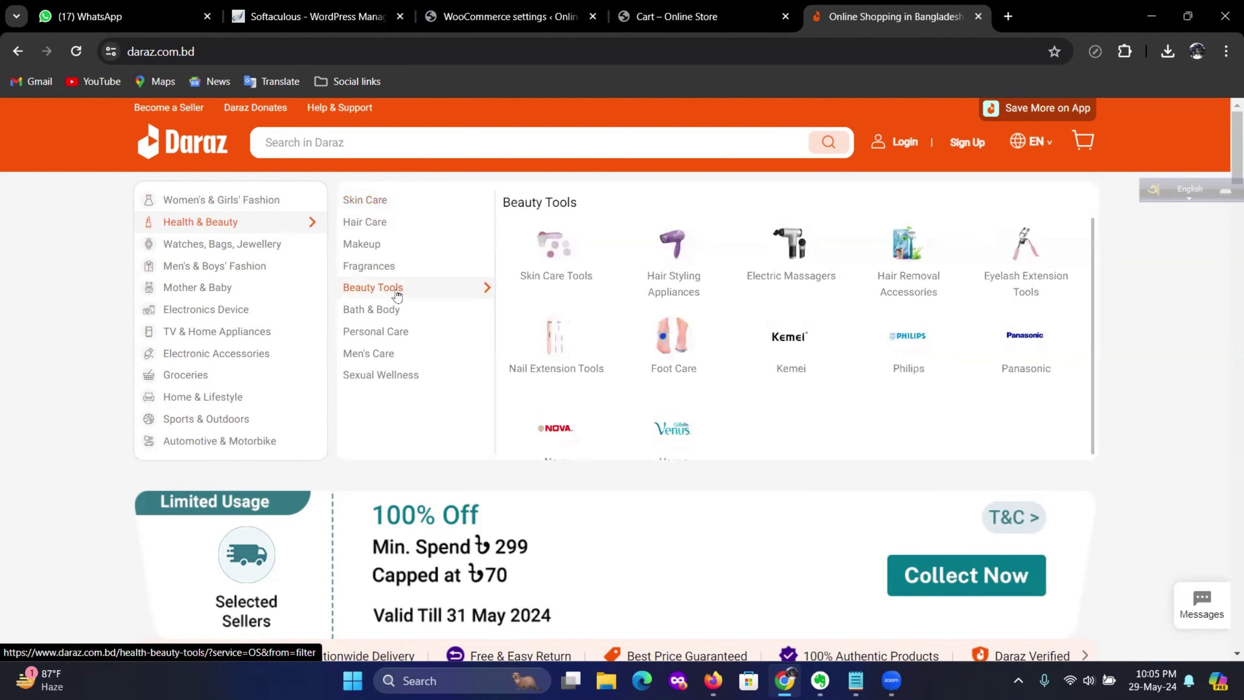
# Return to the store's WordPress admin, open the product categories page and look through the existing categories
pyautogui.click(493, 21)
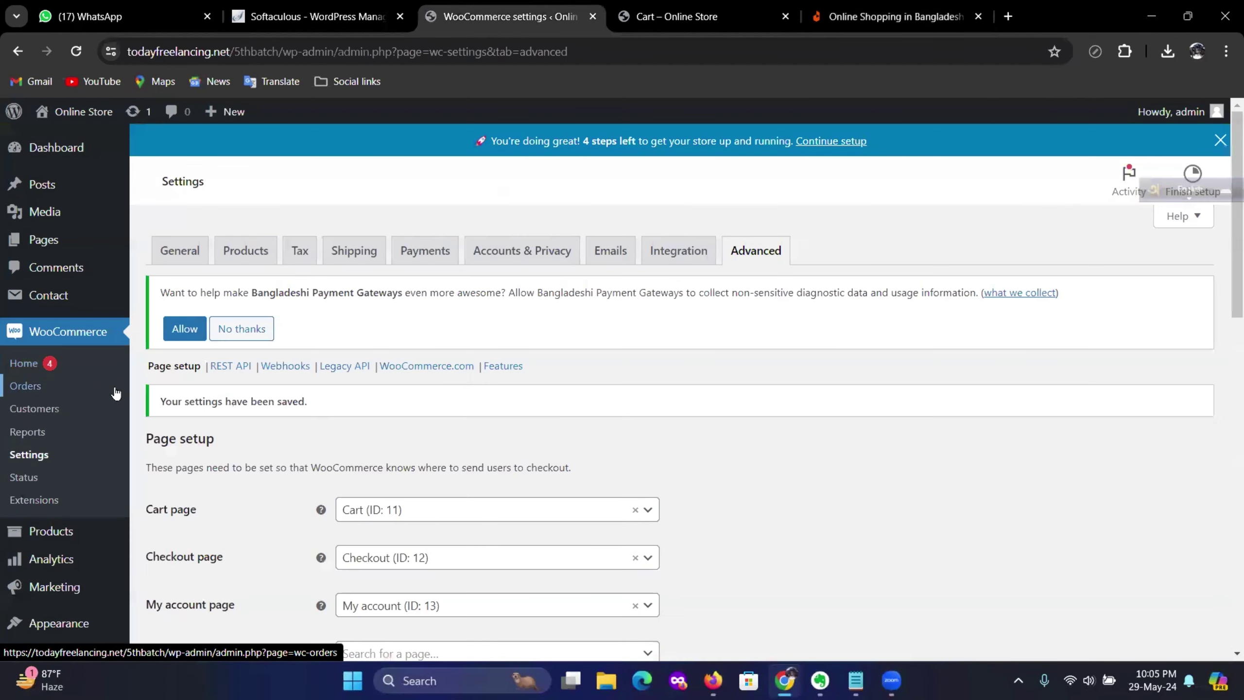
pyautogui.scroll(-2, 95, 501)
pyautogui.moveTo(69, 457)
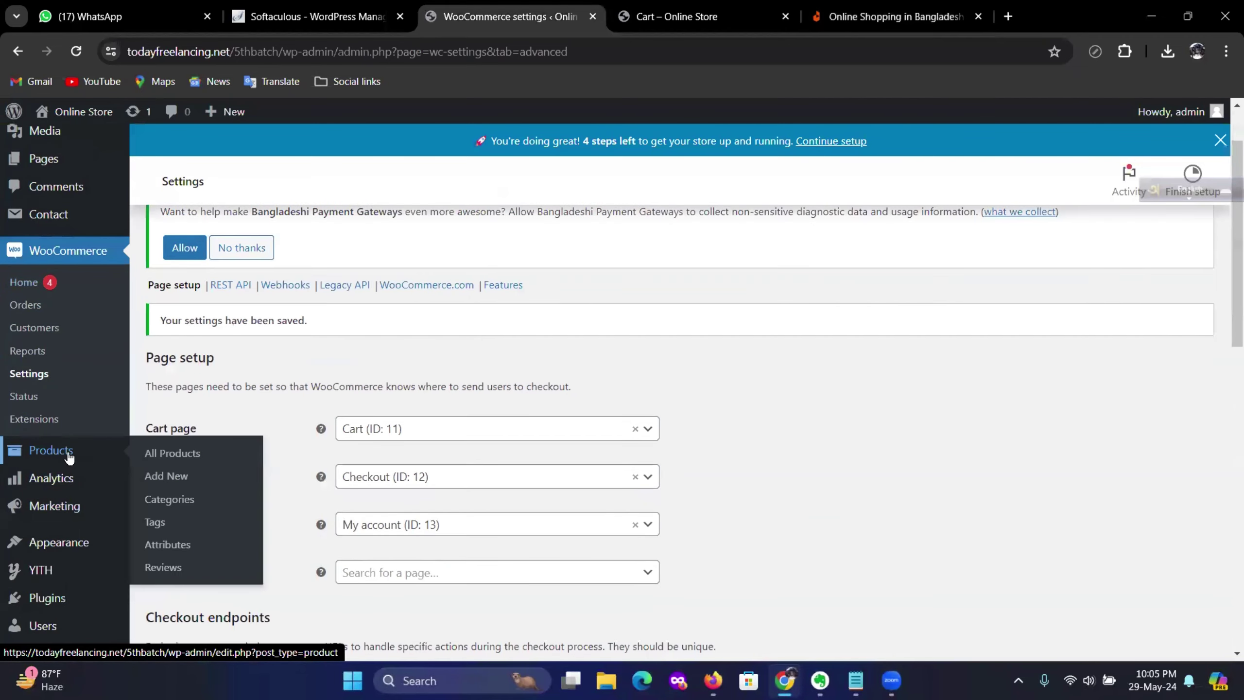
pyautogui.click(179, 506)
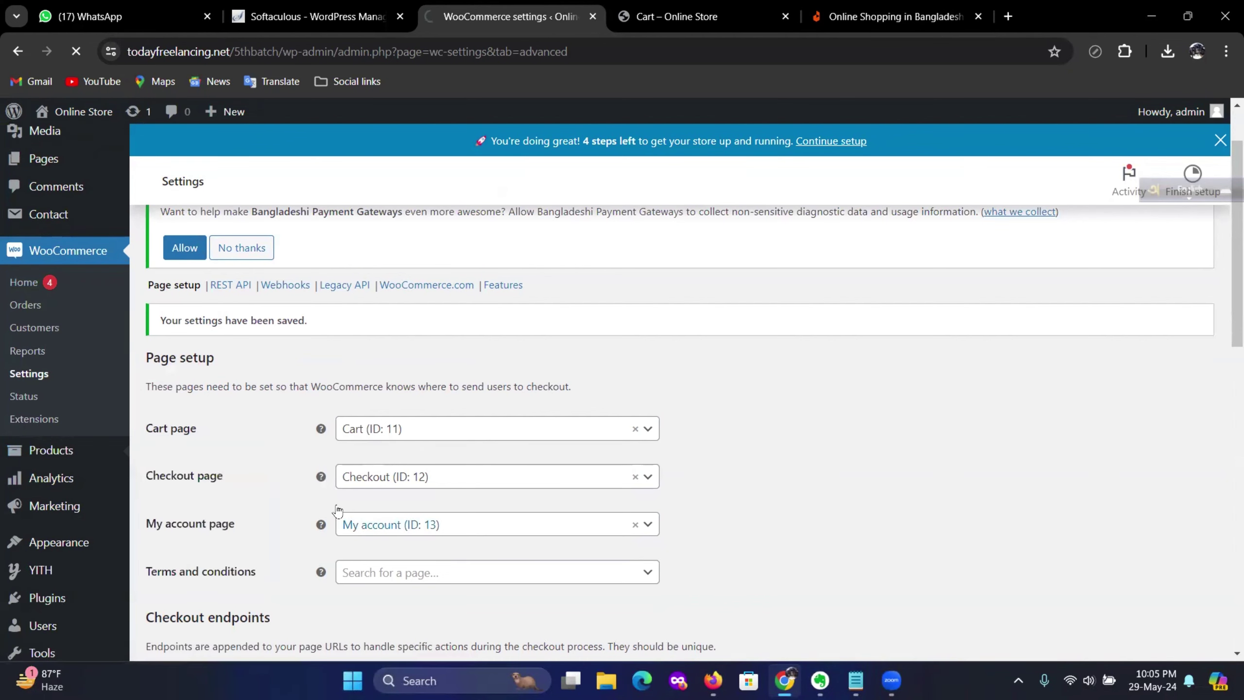
pyautogui.scroll(-12, 705, 389)
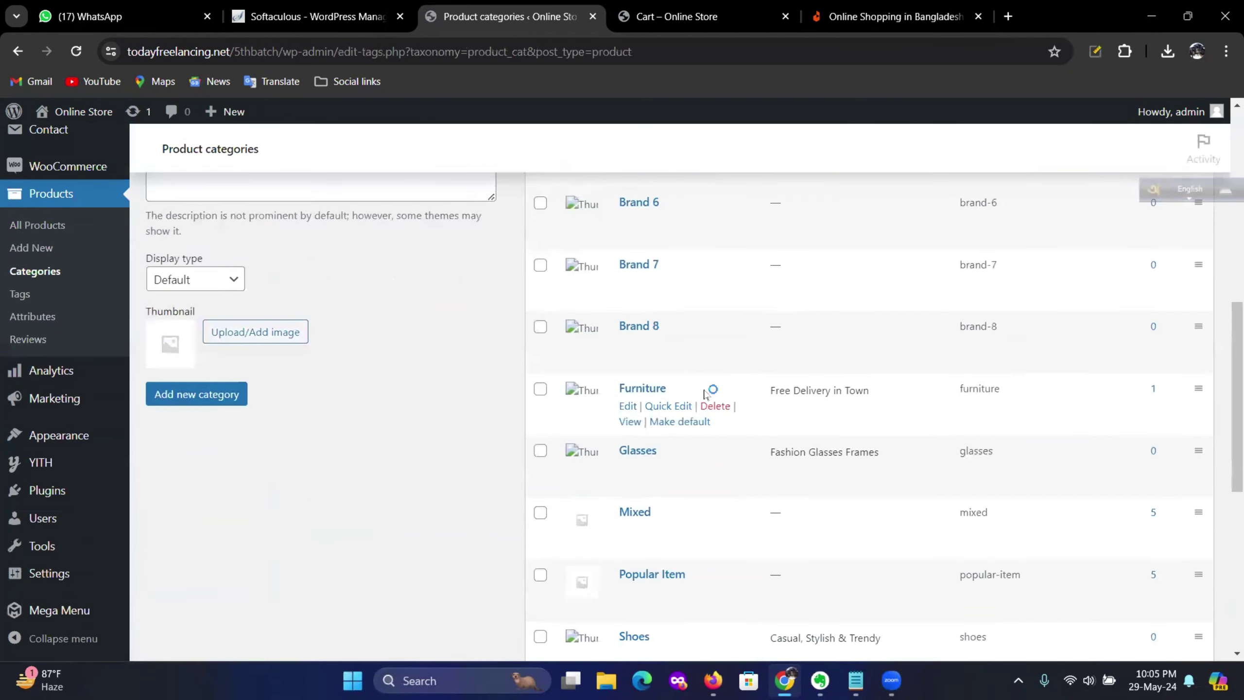
pyautogui.scroll(10, 705, 430)
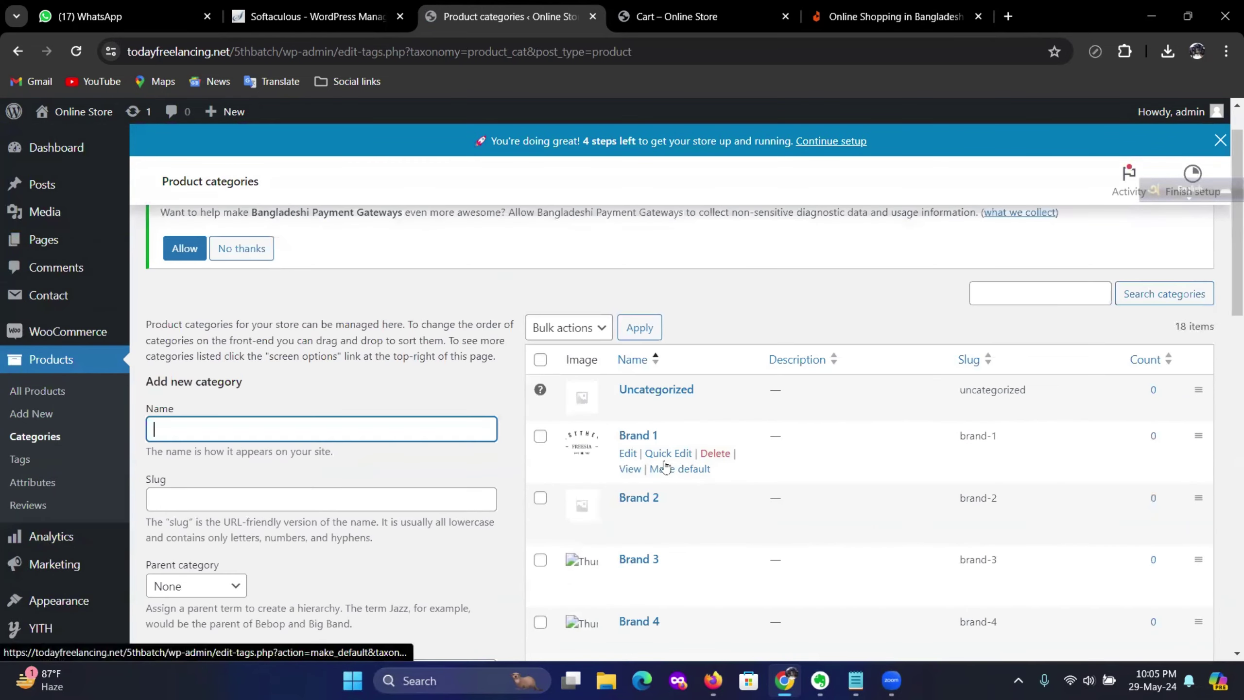
# Select all the product categories and delete them with a bulk action
pyautogui.click(541, 359)
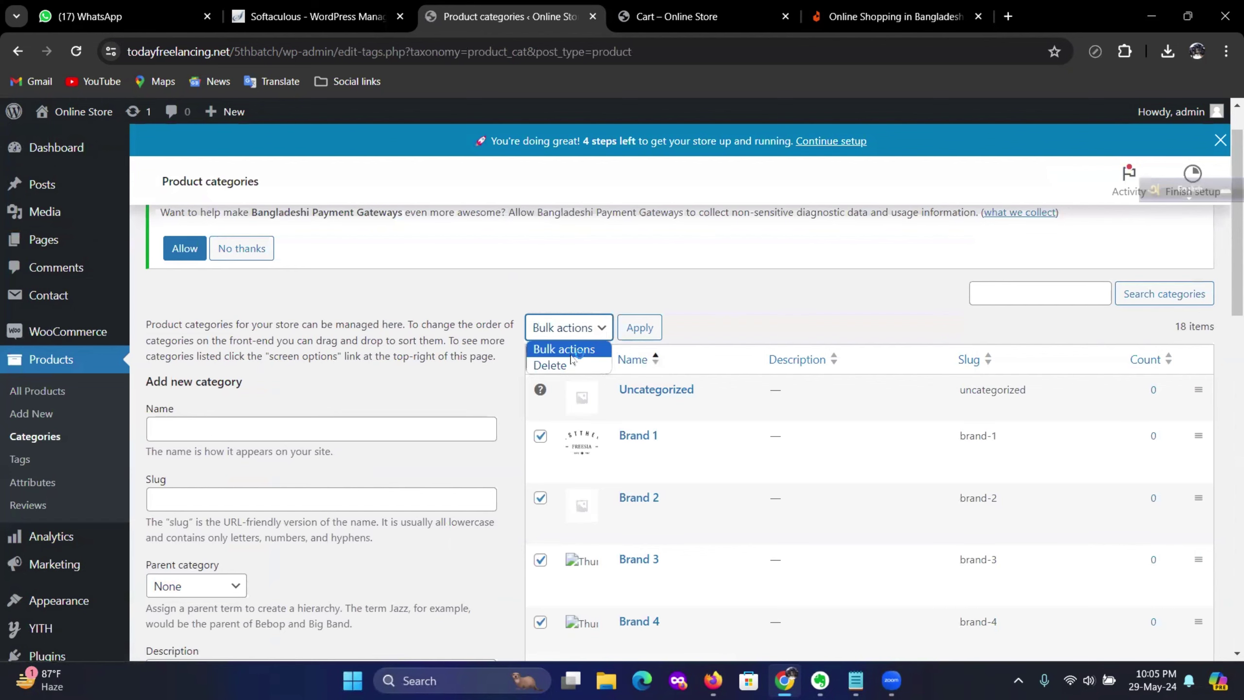
pyautogui.scroll(-1, 593, 551)
pyautogui.scroll(-10, 612, 539)
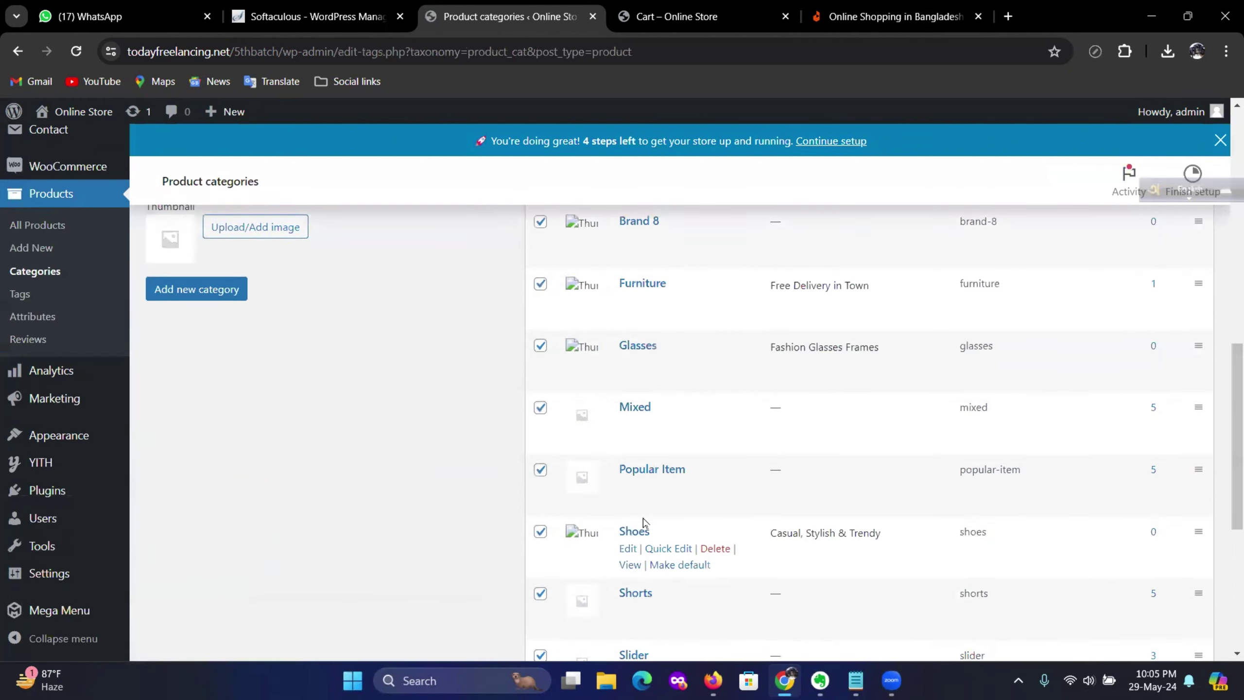
pyautogui.scroll(10, 664, 503)
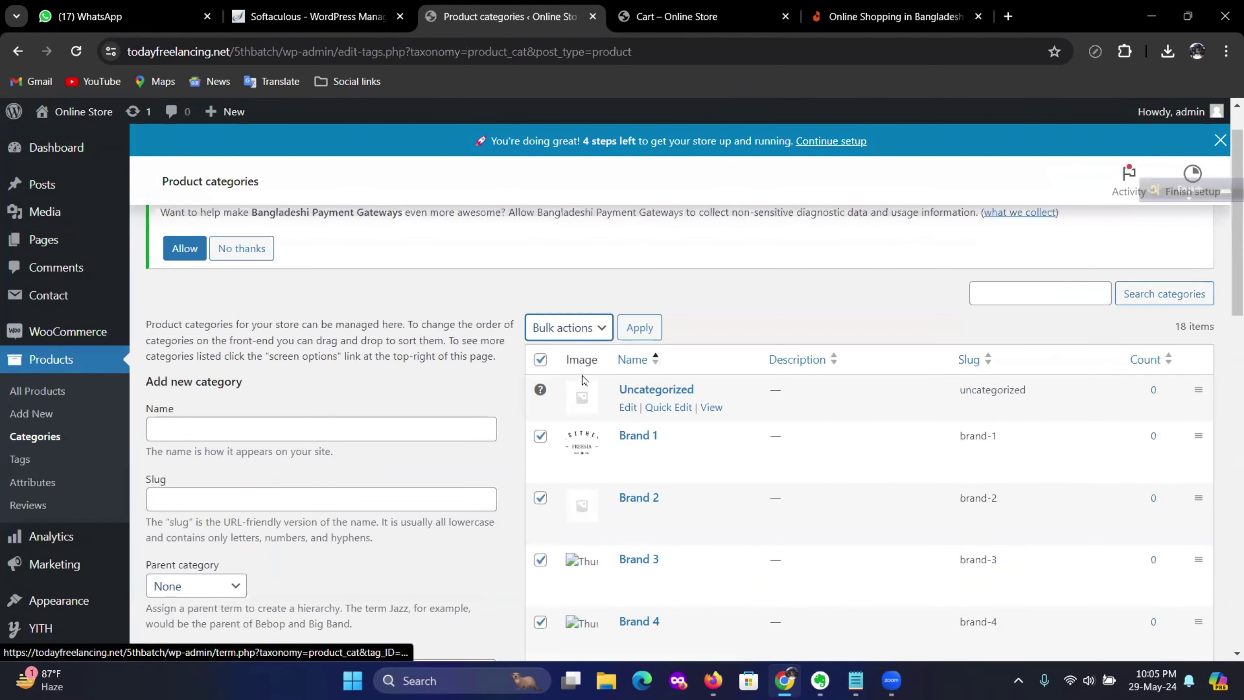
pyautogui.click(580, 338)
pyautogui.click(565, 366)
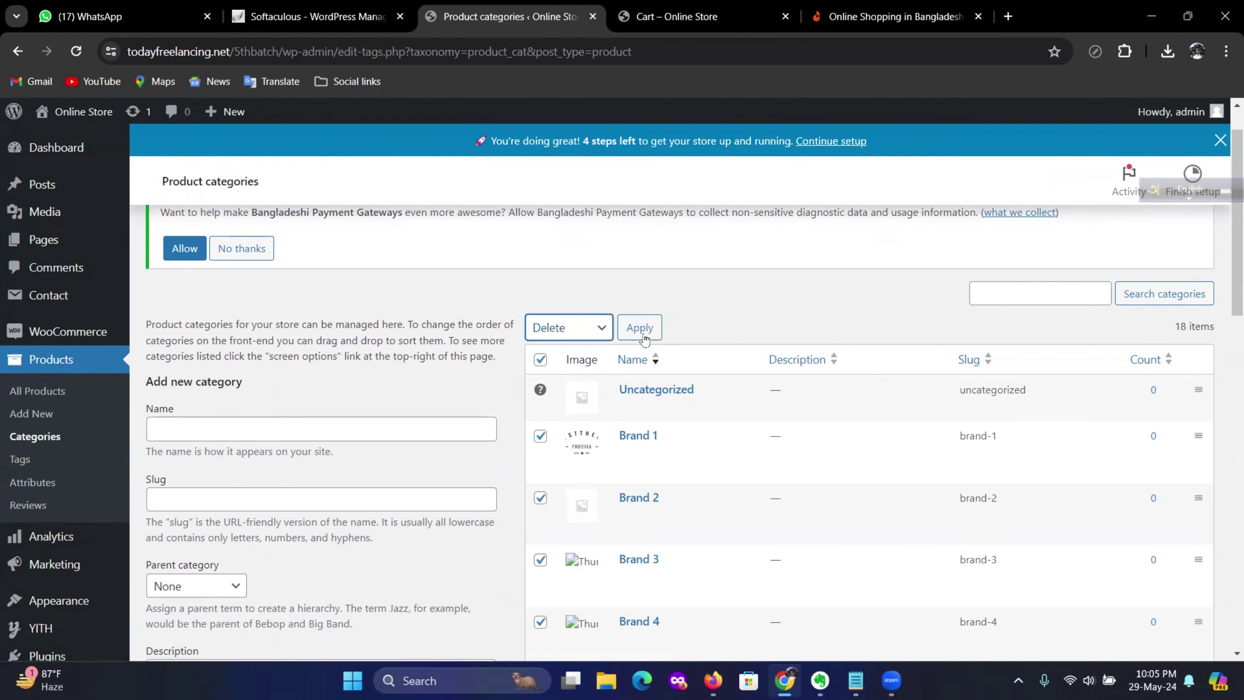
pyautogui.click(640, 329)
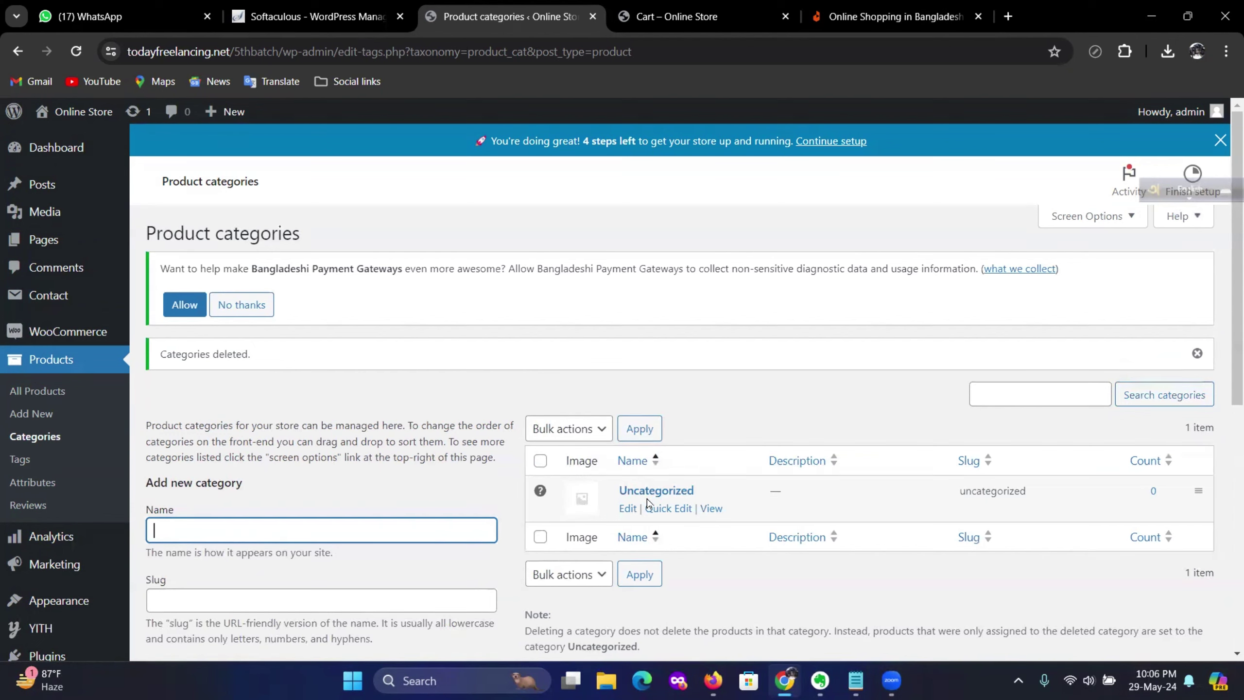
# Open the Uncategorized product category for editing and rename it Mens Fashion
pyautogui.click(629, 509)
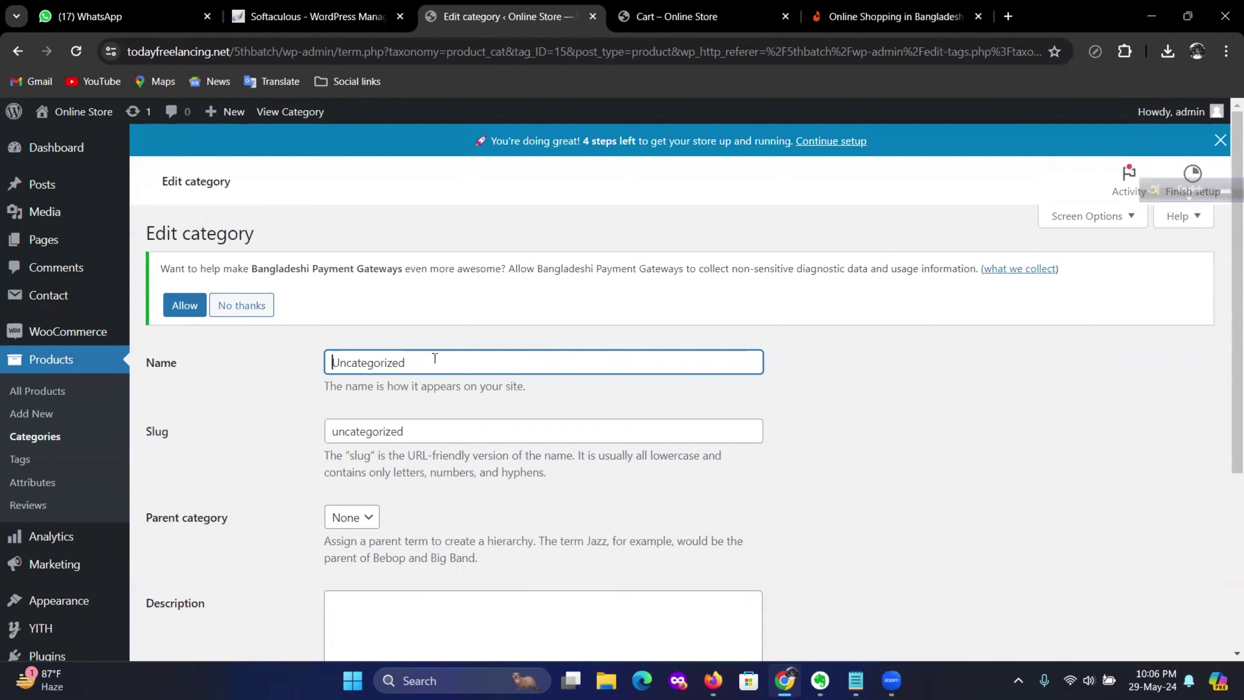
pyautogui.doubleClick(434, 358)
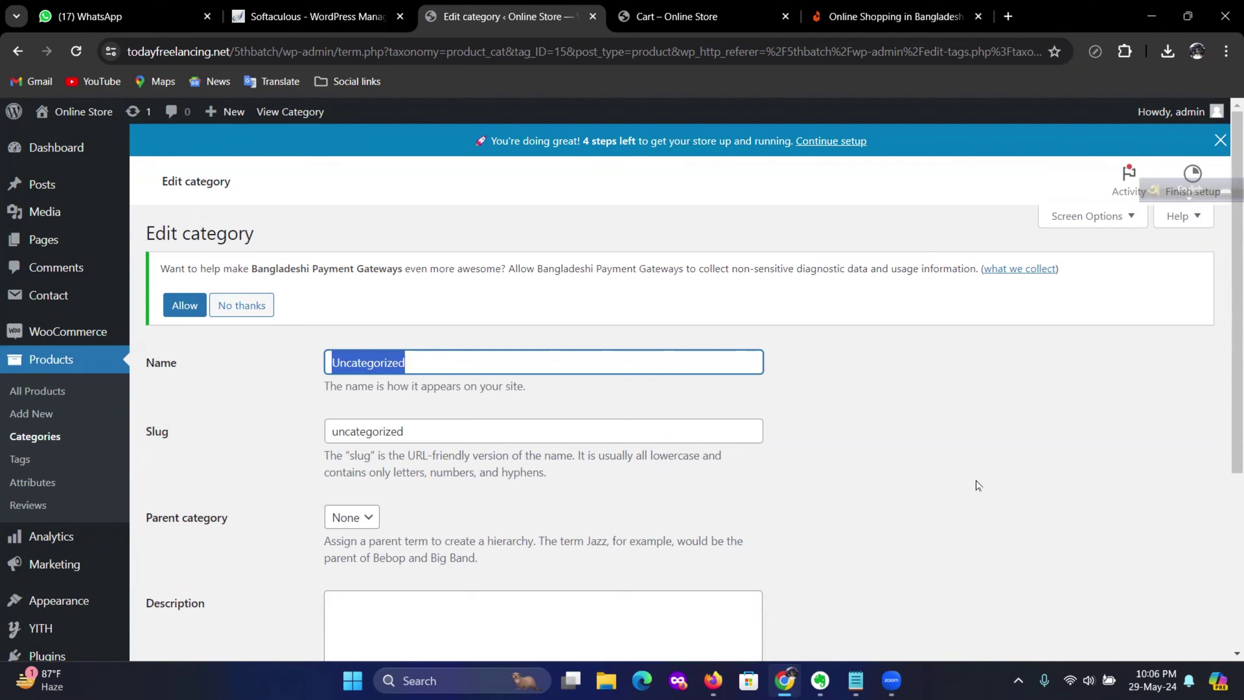
pyautogui.write('Men')
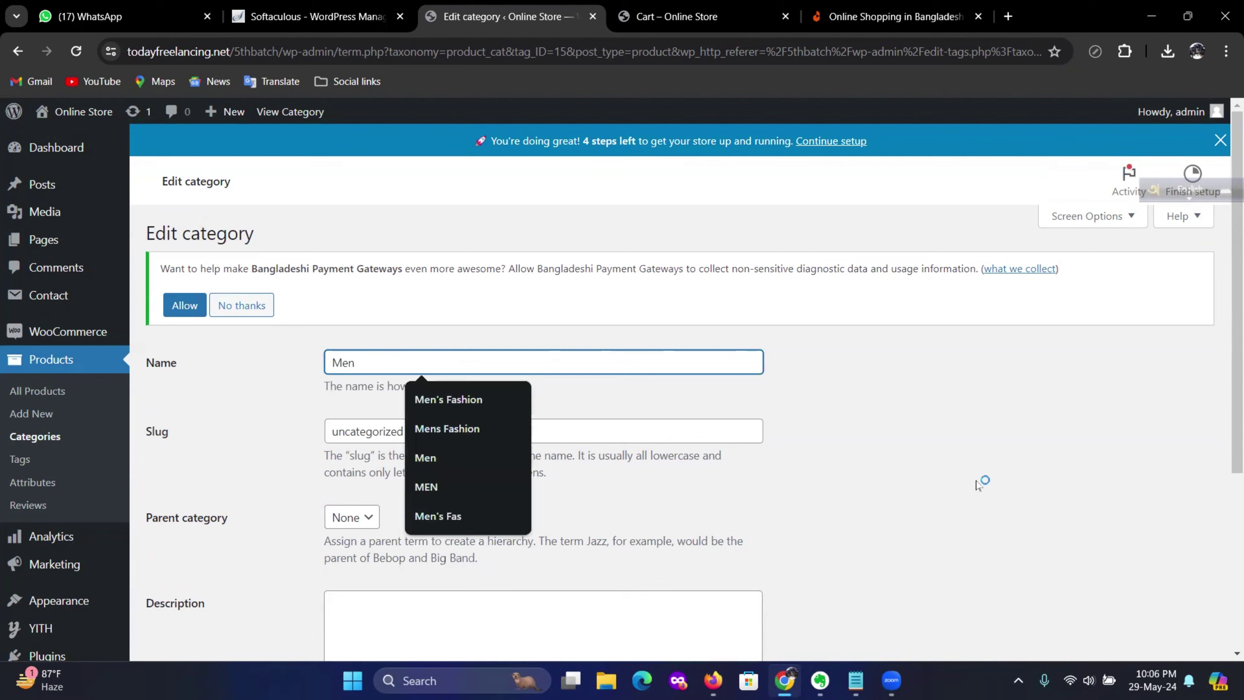
pyautogui.write('s F')
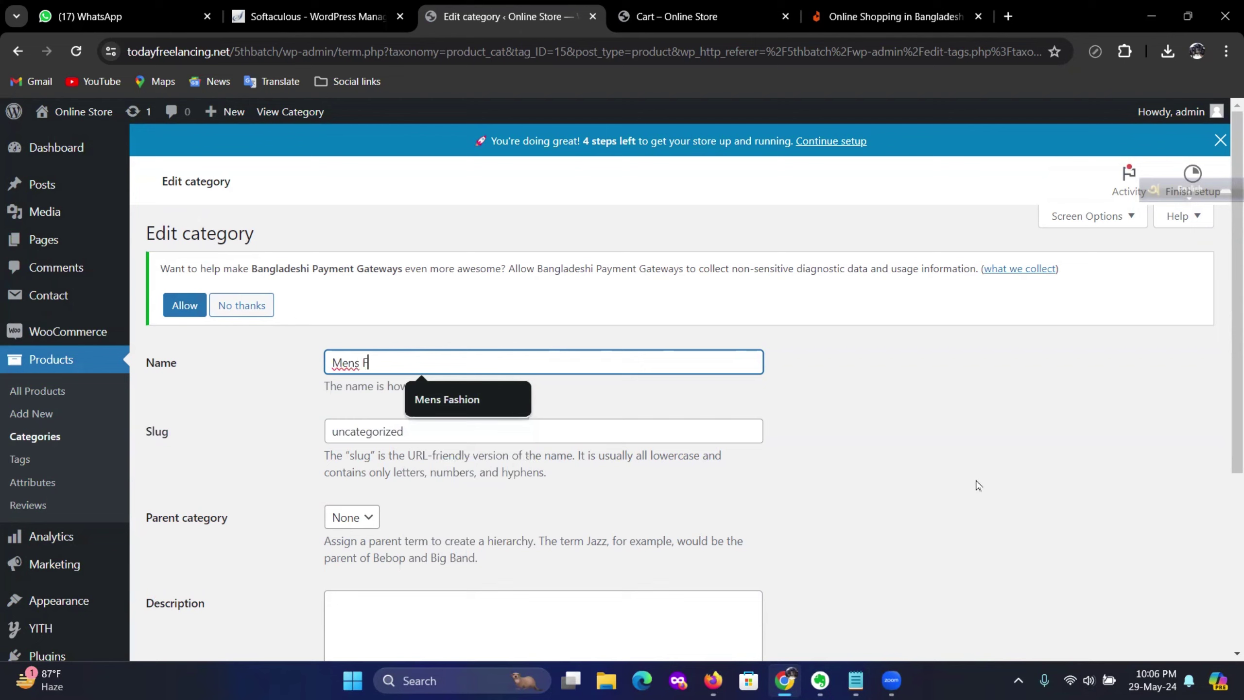
pyautogui.write('ashion')
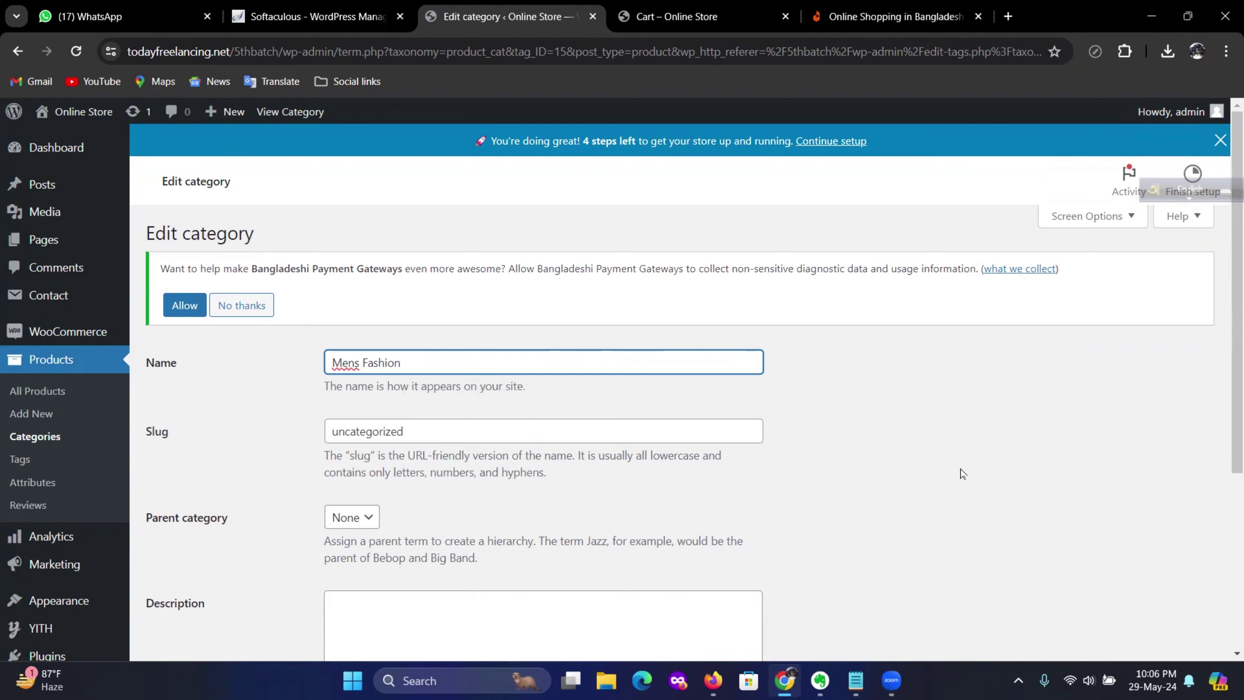
# Set the Mens Fashion category's slug to mens-fashion, update the category and return to the categories list
pyautogui.moveTo(447, 430); pyautogui.dragTo(252, 431)
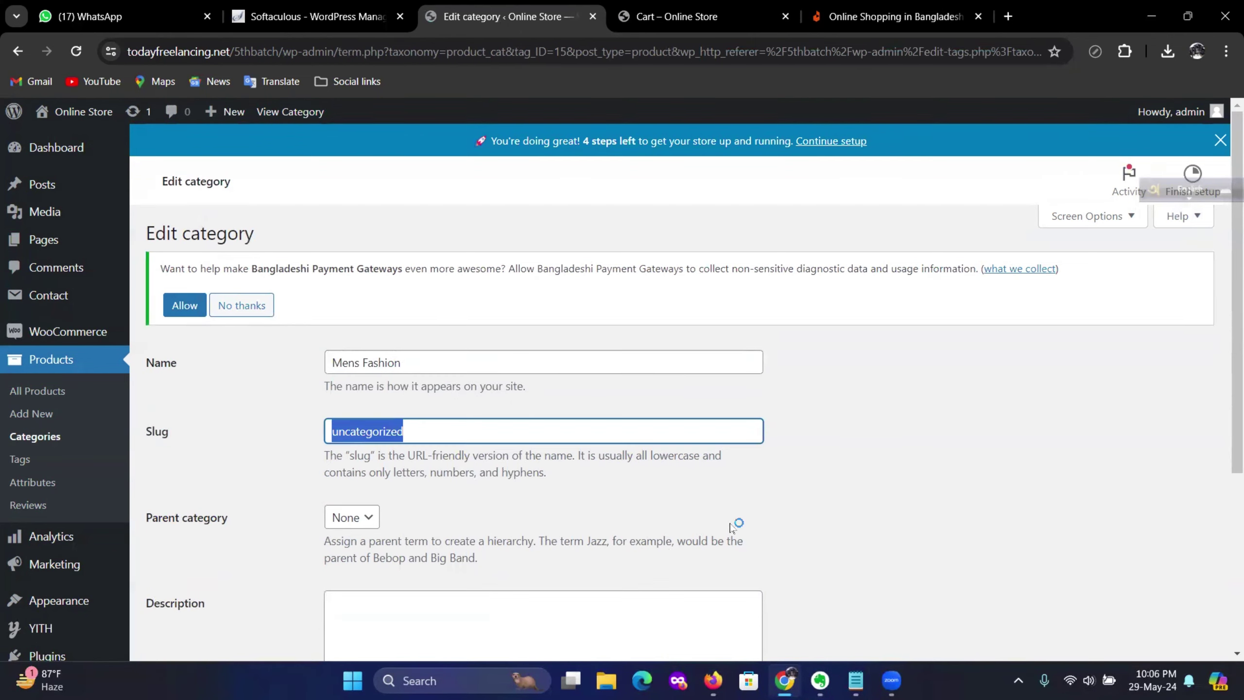
pyautogui.write('men')
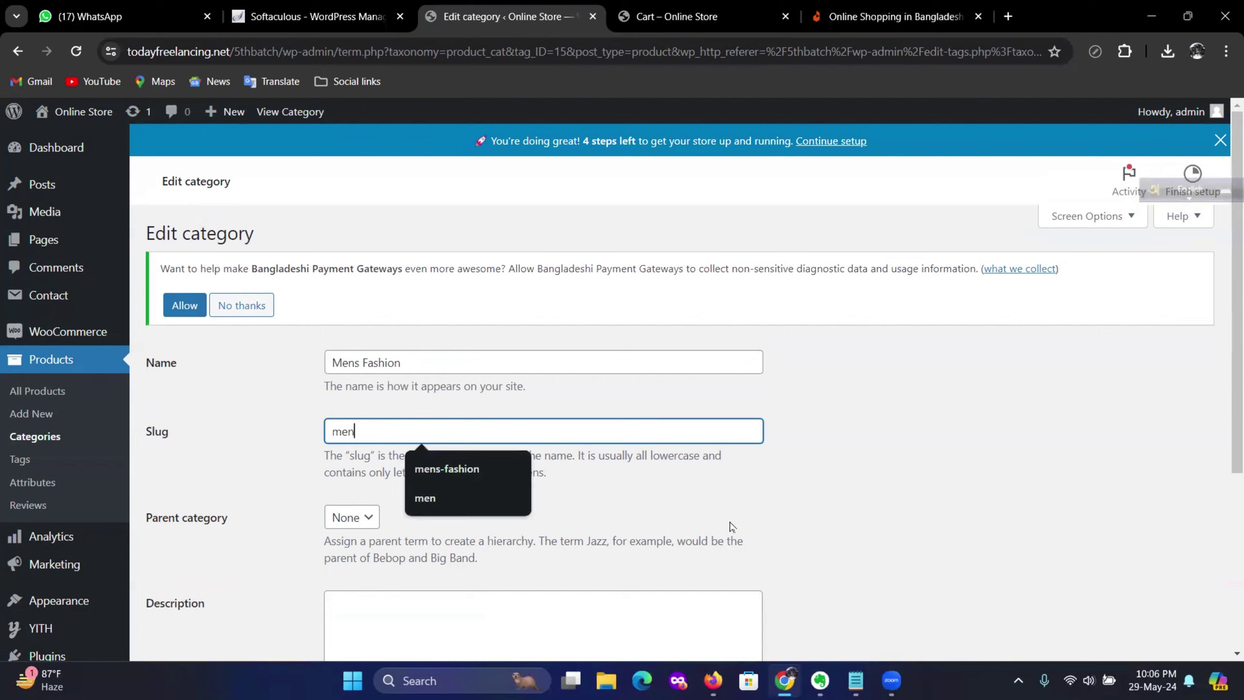
pyautogui.write('s-')
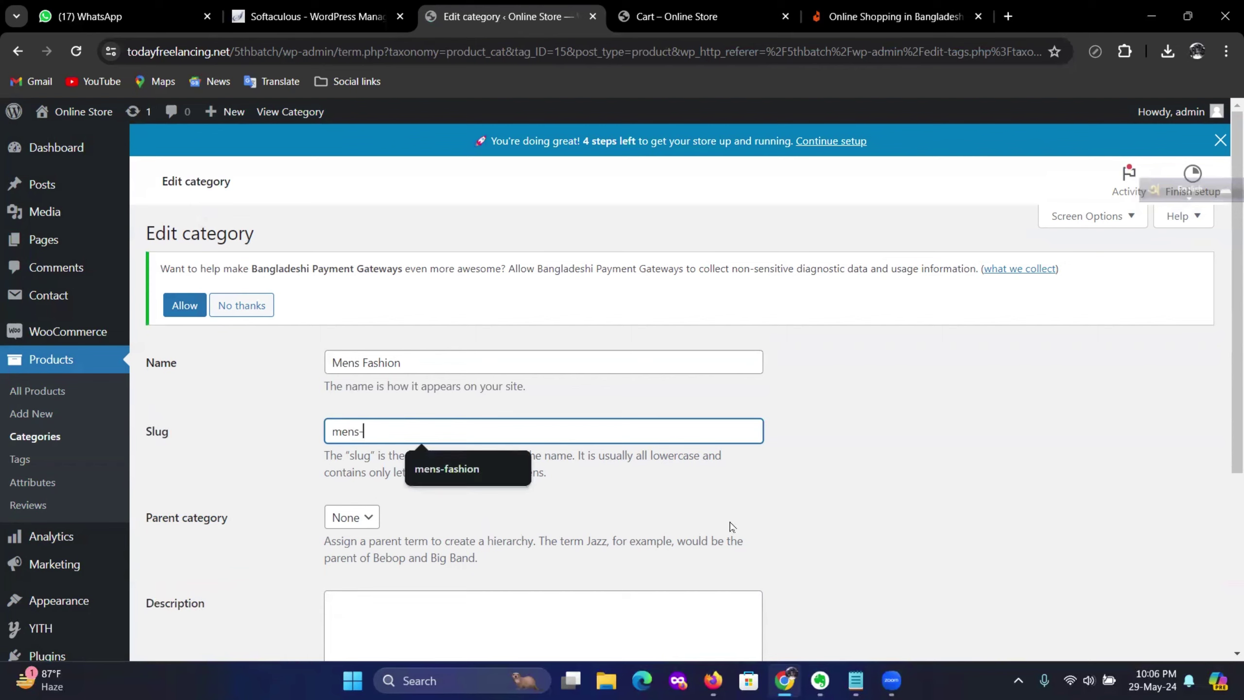
pyautogui.write('fashion')
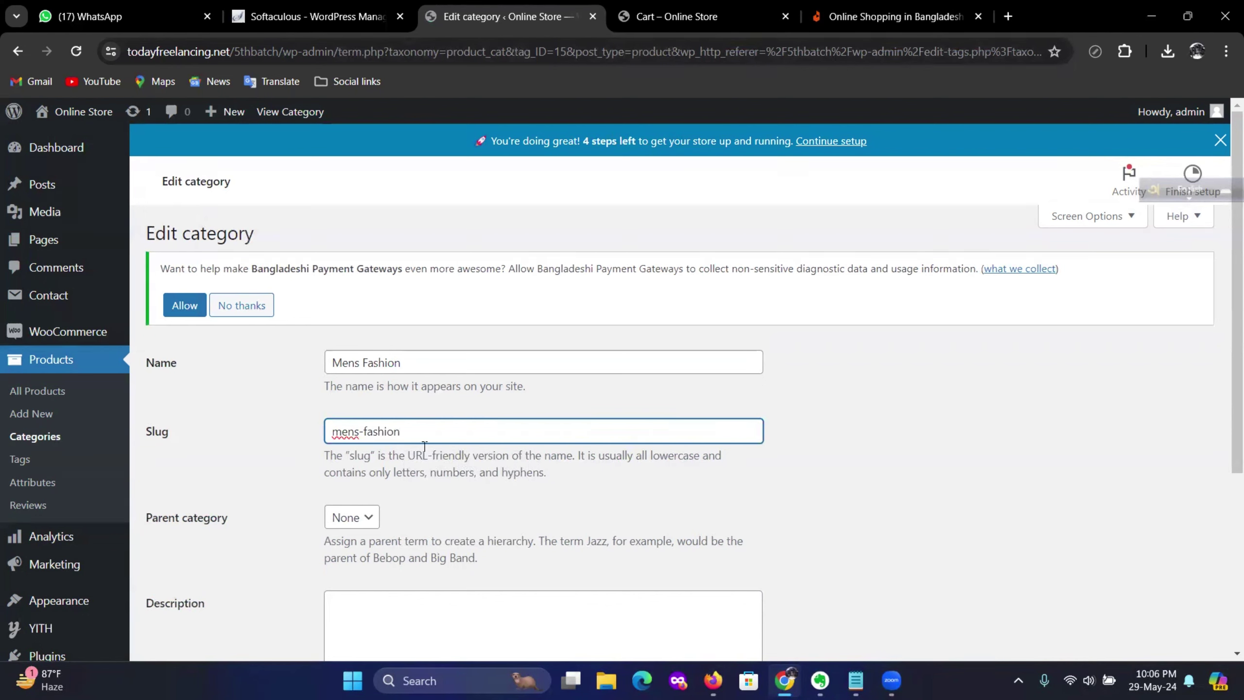
pyautogui.scroll(-5, 458, 428)
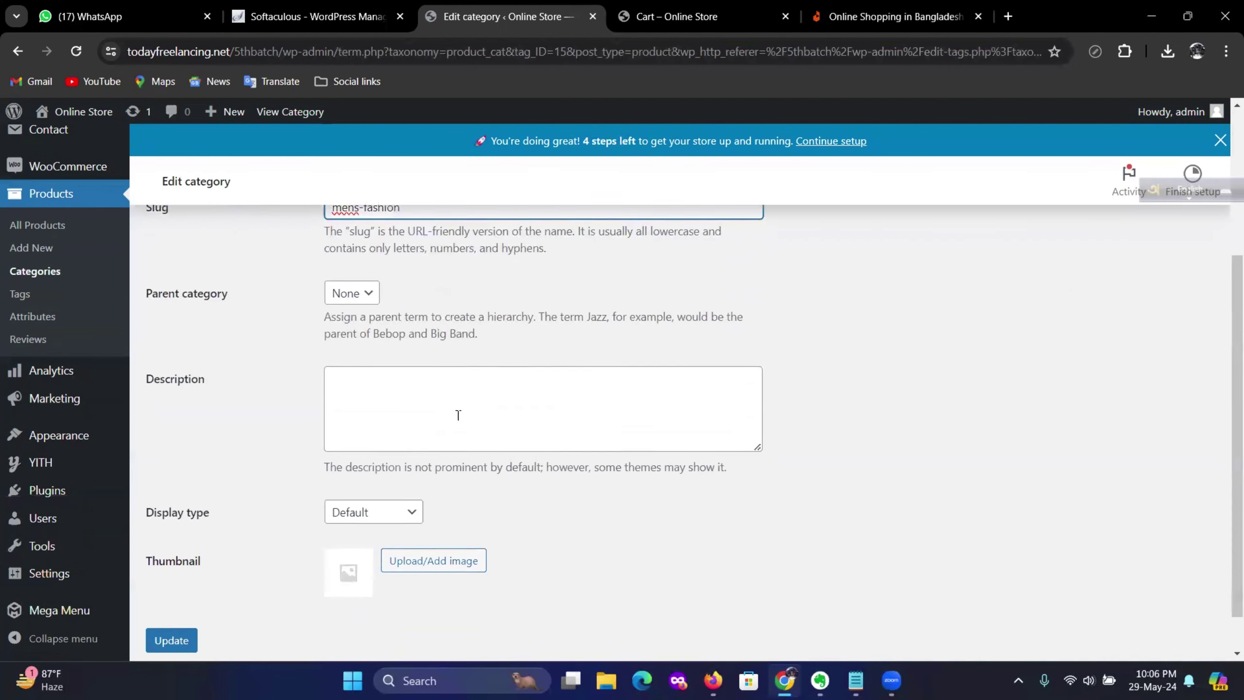
pyautogui.click(181, 595)
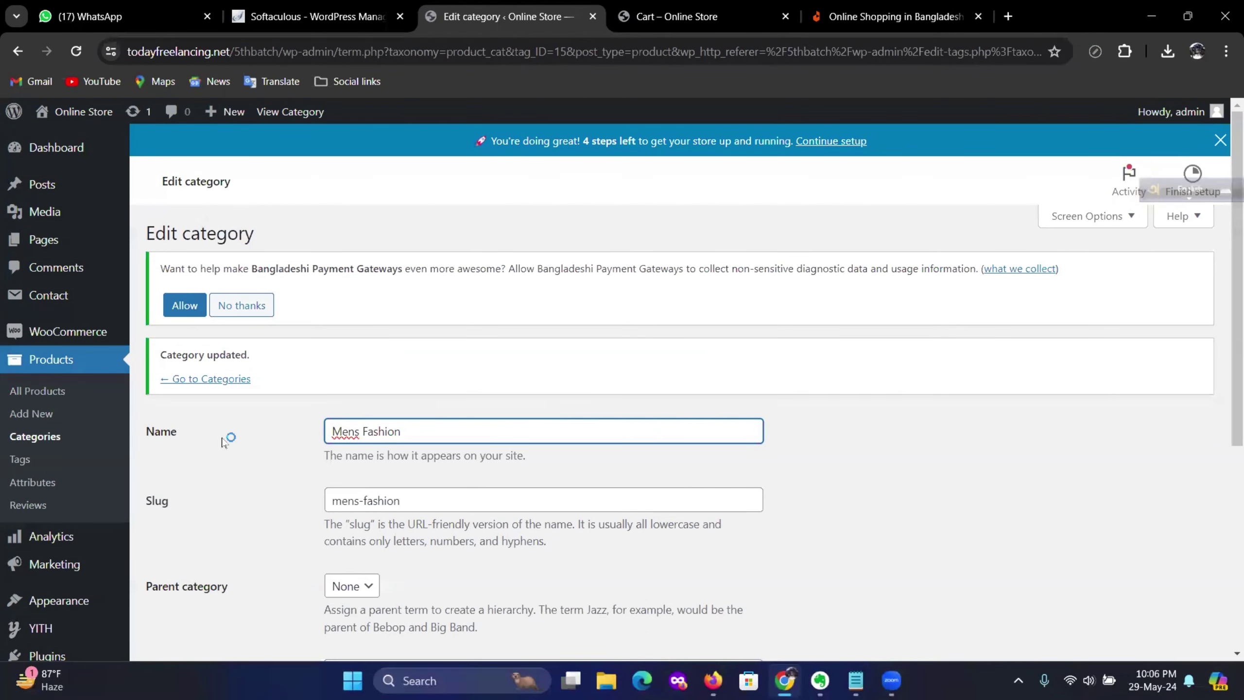
pyautogui.click(208, 378)
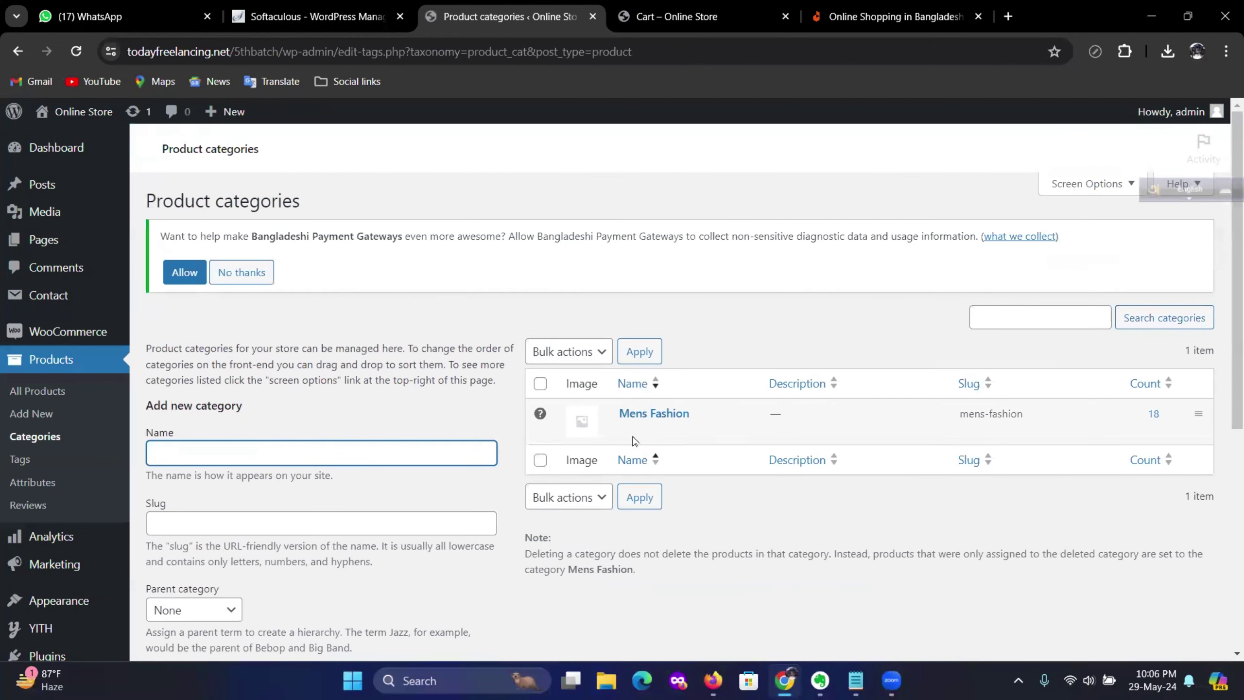
# Add a new top-level product category named Ladies Fashion
pyautogui.moveTo(652, 428)
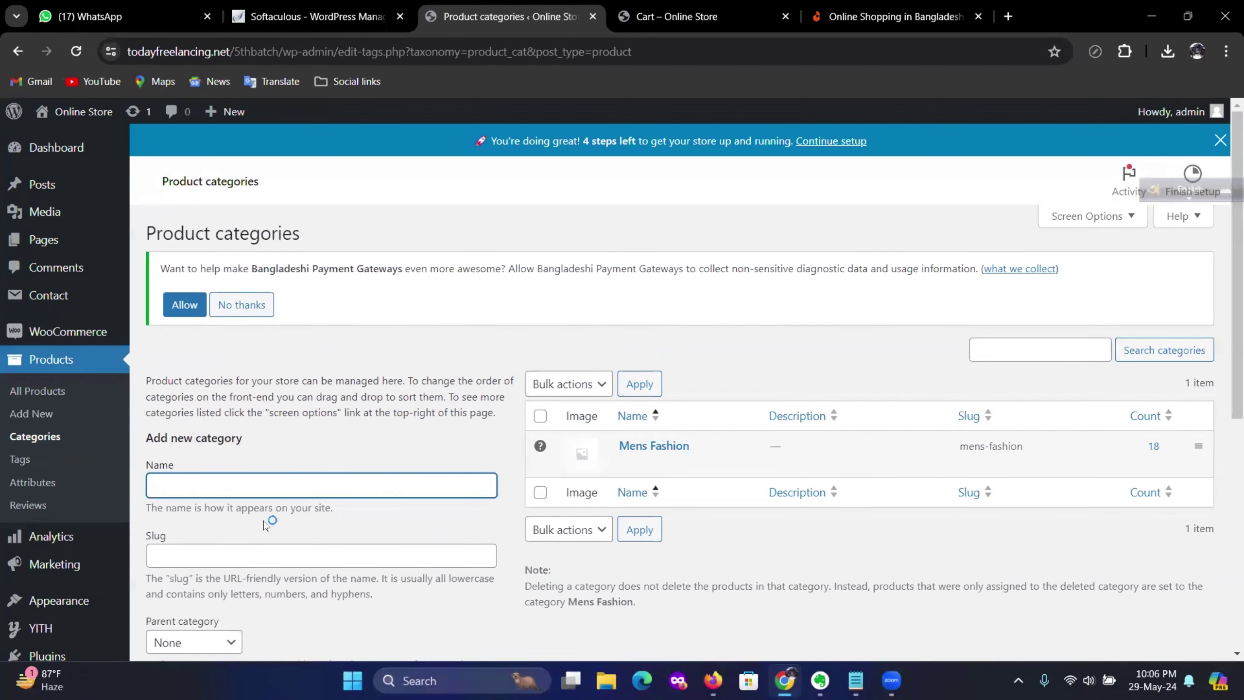
pyautogui.scroll(-3, 233, 456)
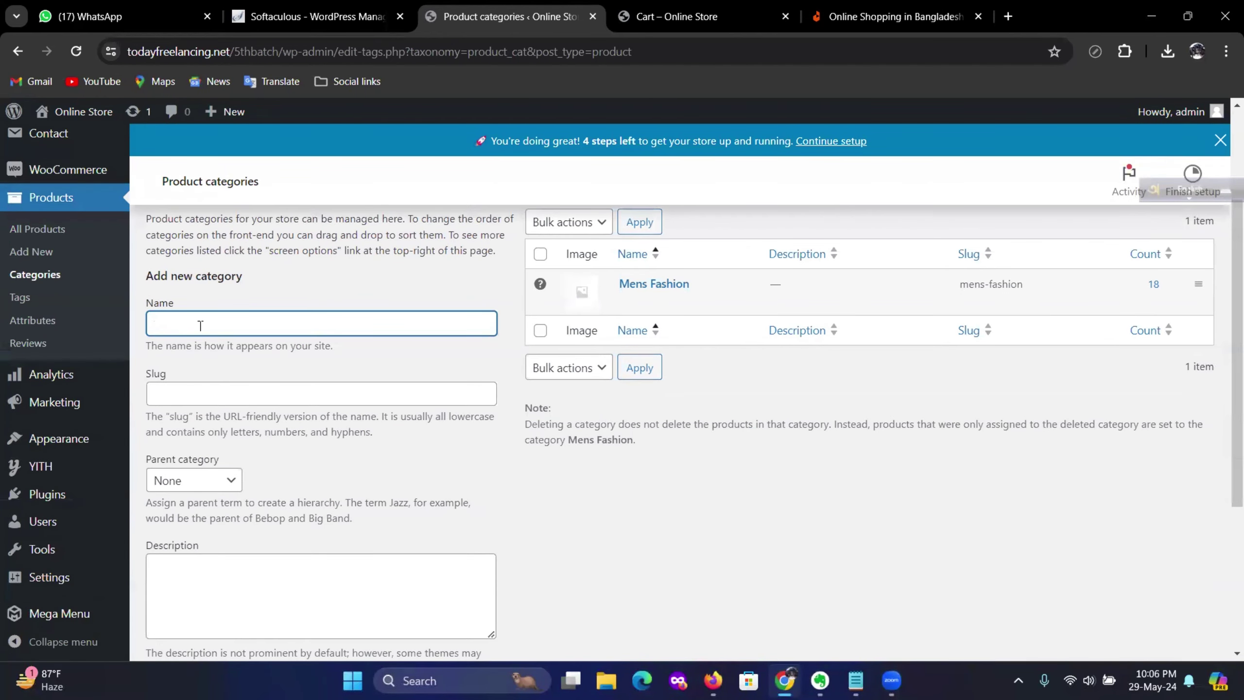
pyautogui.write('W')
pyautogui.press('BackSpace')
pyautogui.write('Women')
pyautogui.press('BackSpace')
pyautogui.press('BackSpace')
pyautogui.press('BackSpace')
pyautogui.press('BackSpace')
pyautogui.write('Ladies Fashion')
pyautogui.press('Return')
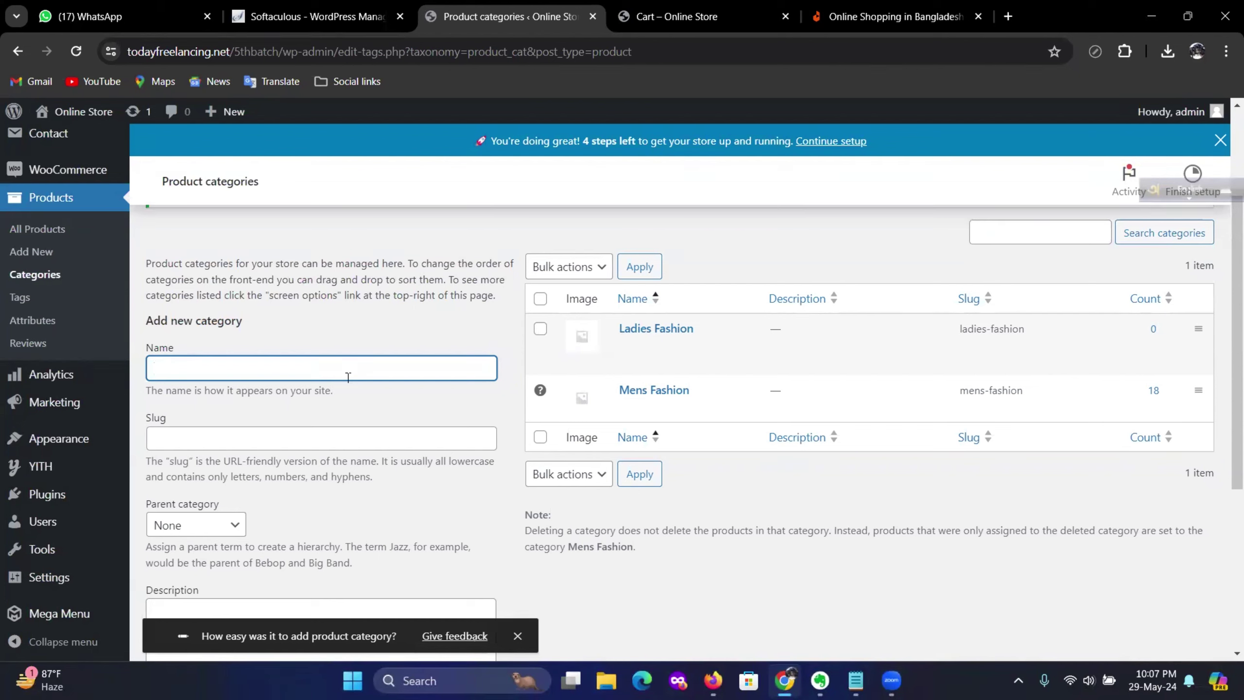
# Add two more product categories named Babies and Kids Item and Traditional Wear
pyautogui.write('Babies and Kids Item')
pyautogui.press('Return')
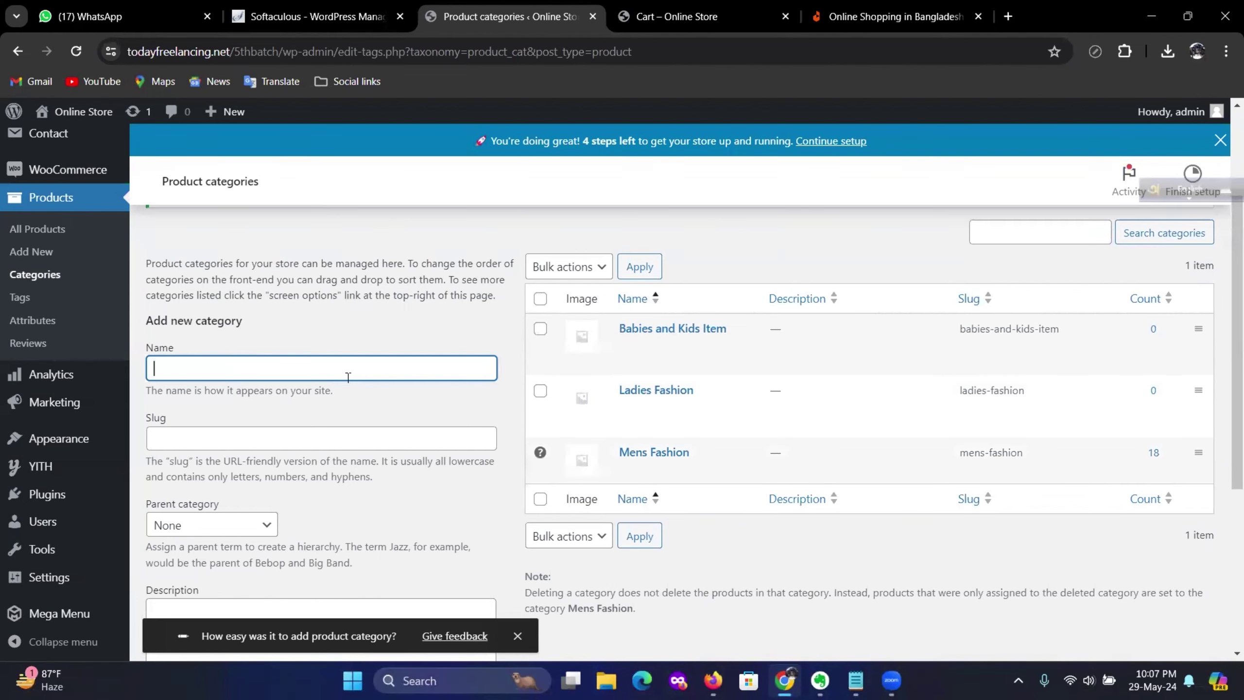
pyautogui.write('Traditional Wear')
pyautogui.press('Return')
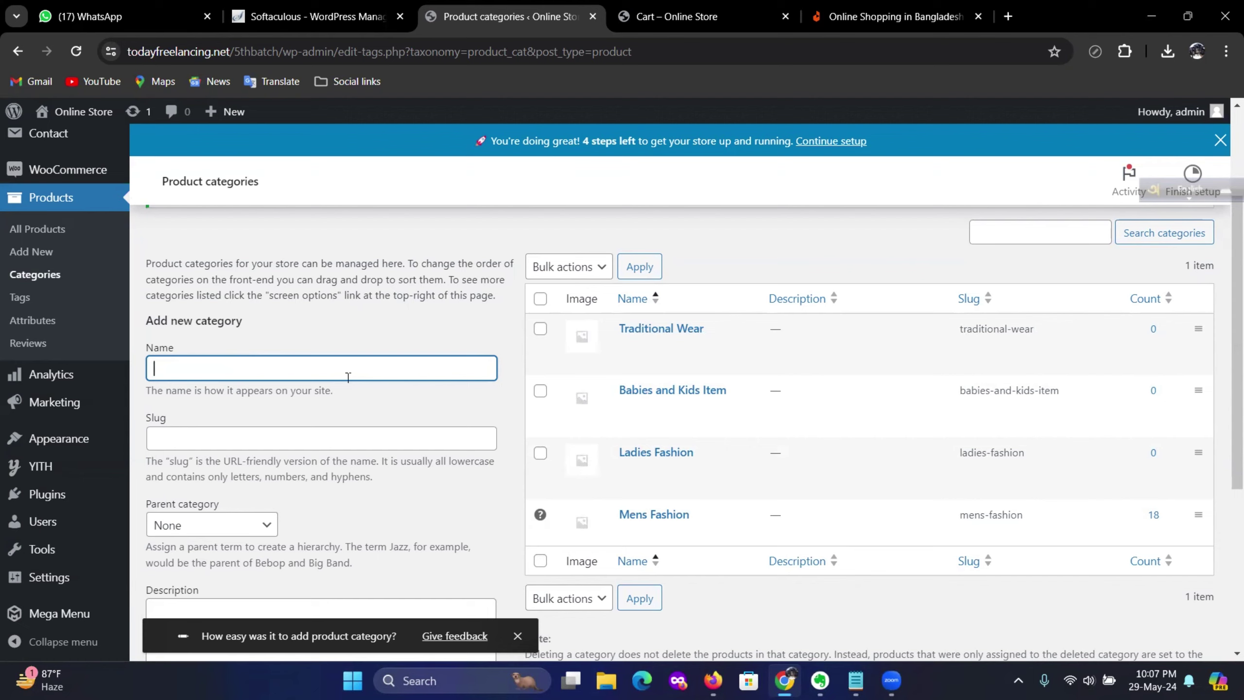
# Add the product categories Electronics and Gadgets
pyautogui.write('Electronics')
pyautogui.press('Return')
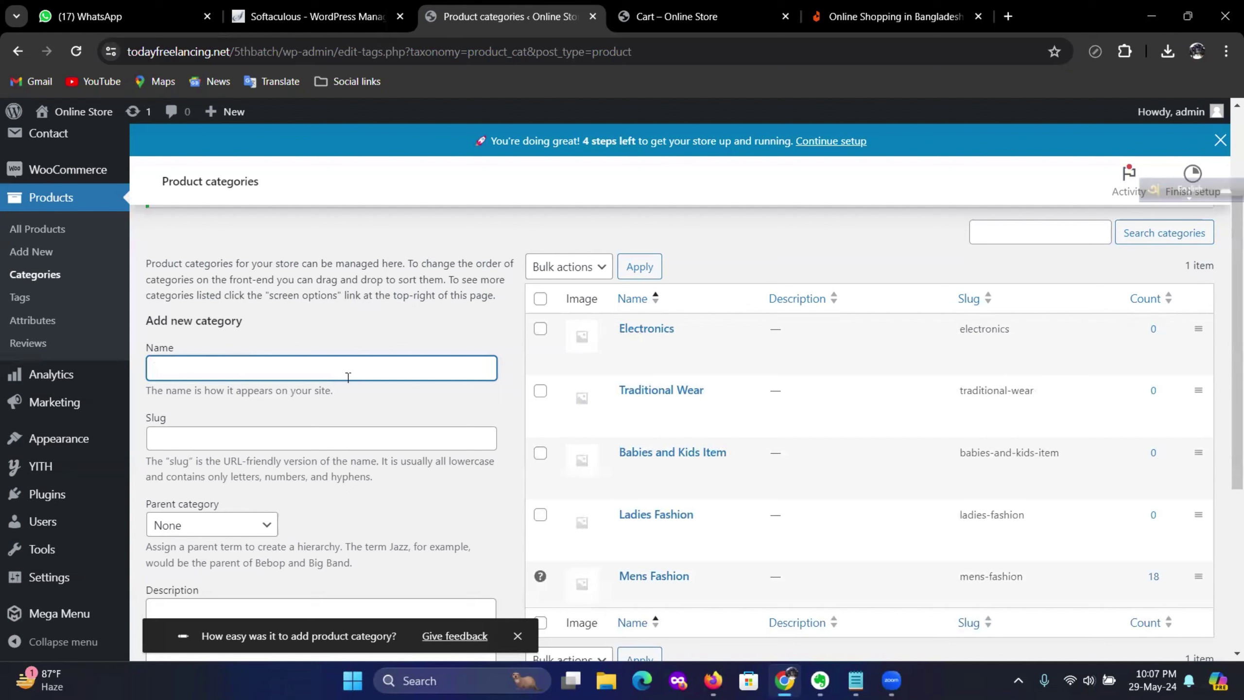
pyautogui.write('Gadgets')
pyautogui.press('Return')
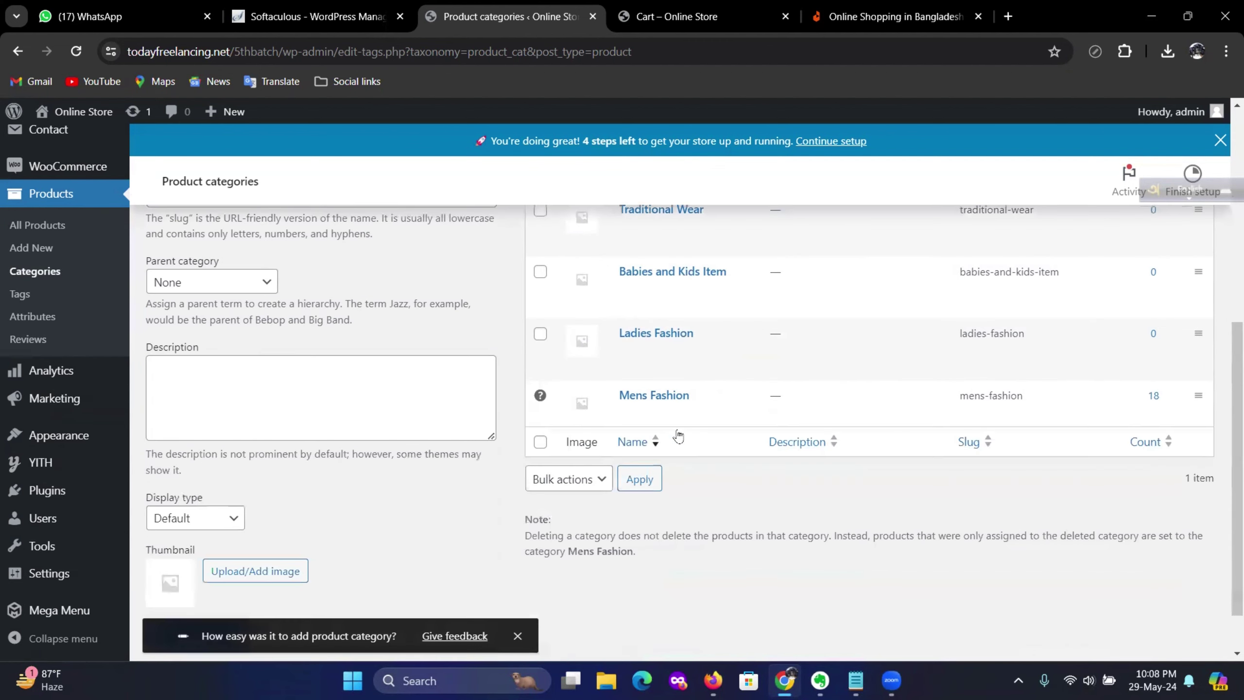
# Review the product categories list and the fields of the new-category form
pyautogui.scroll(-5, 681, 431)
pyautogui.scroll(5, 698, 514)
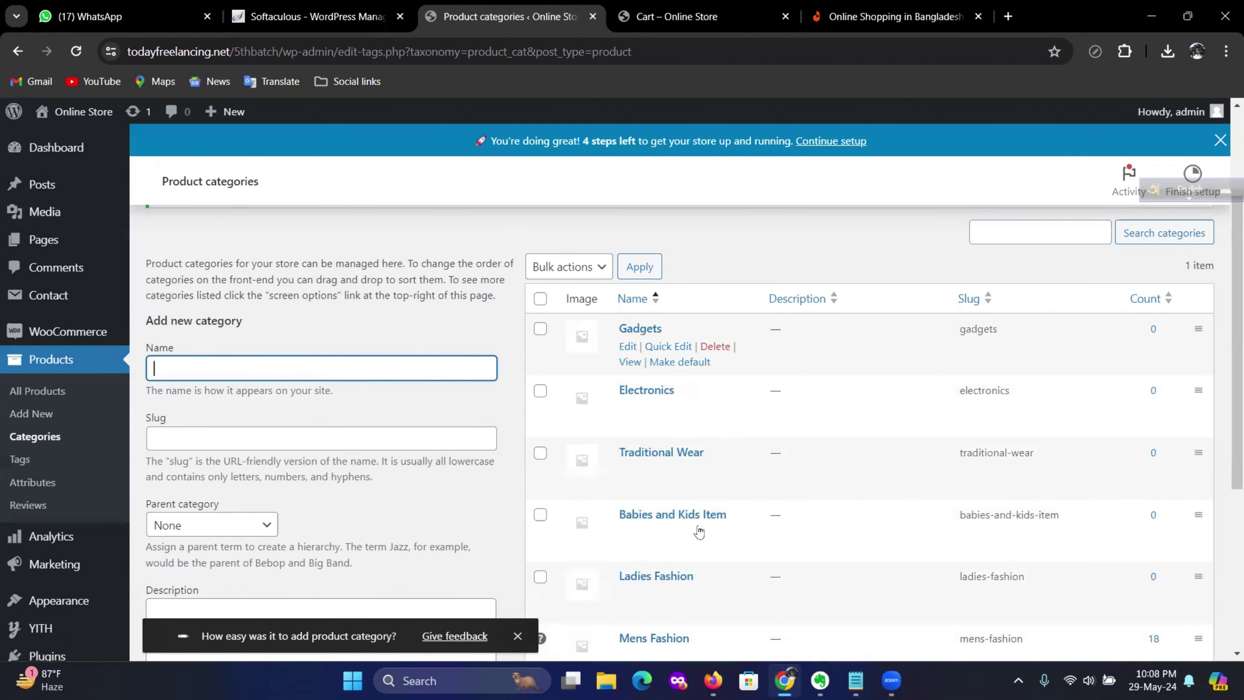
pyautogui.scroll(-2, 502, 469)
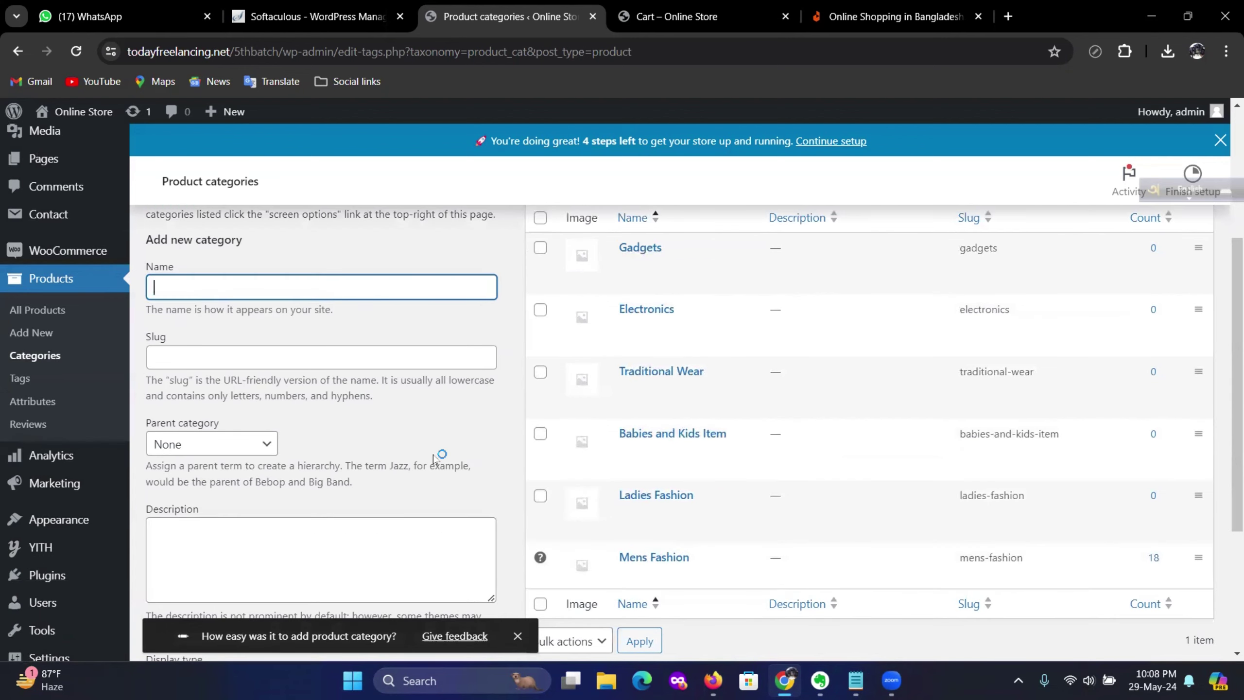
pyautogui.scroll(-3, 286, 440)
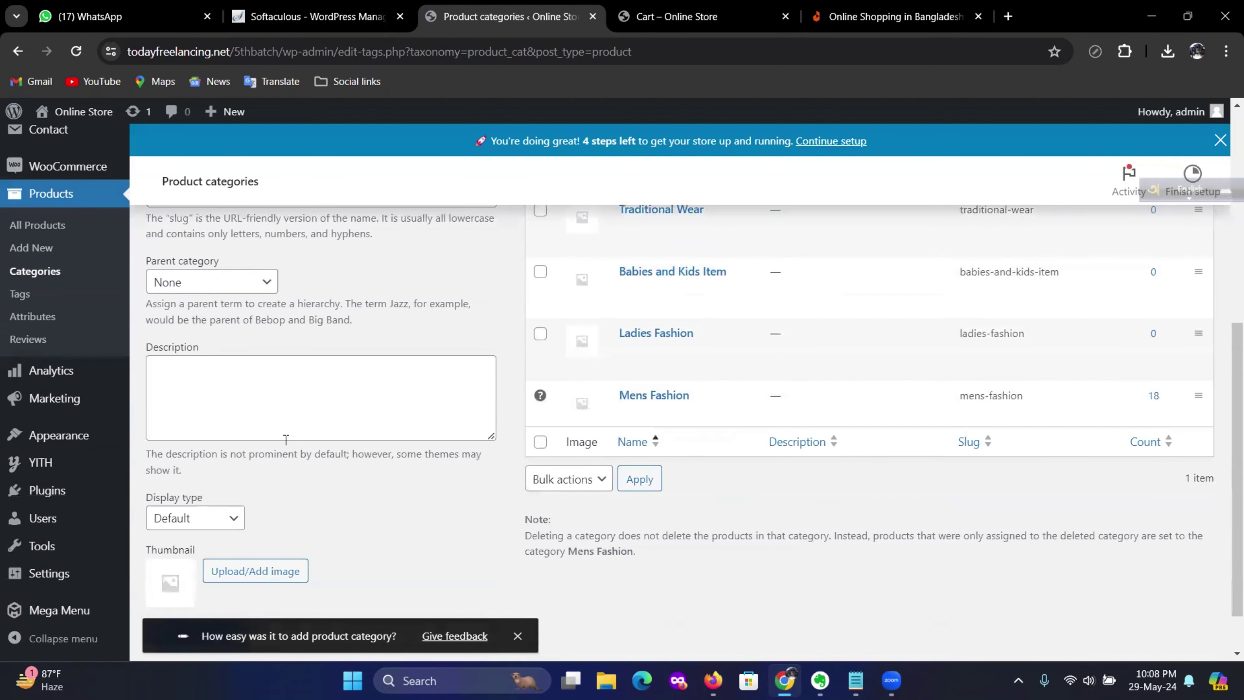
pyautogui.scroll(2, 287, 440)
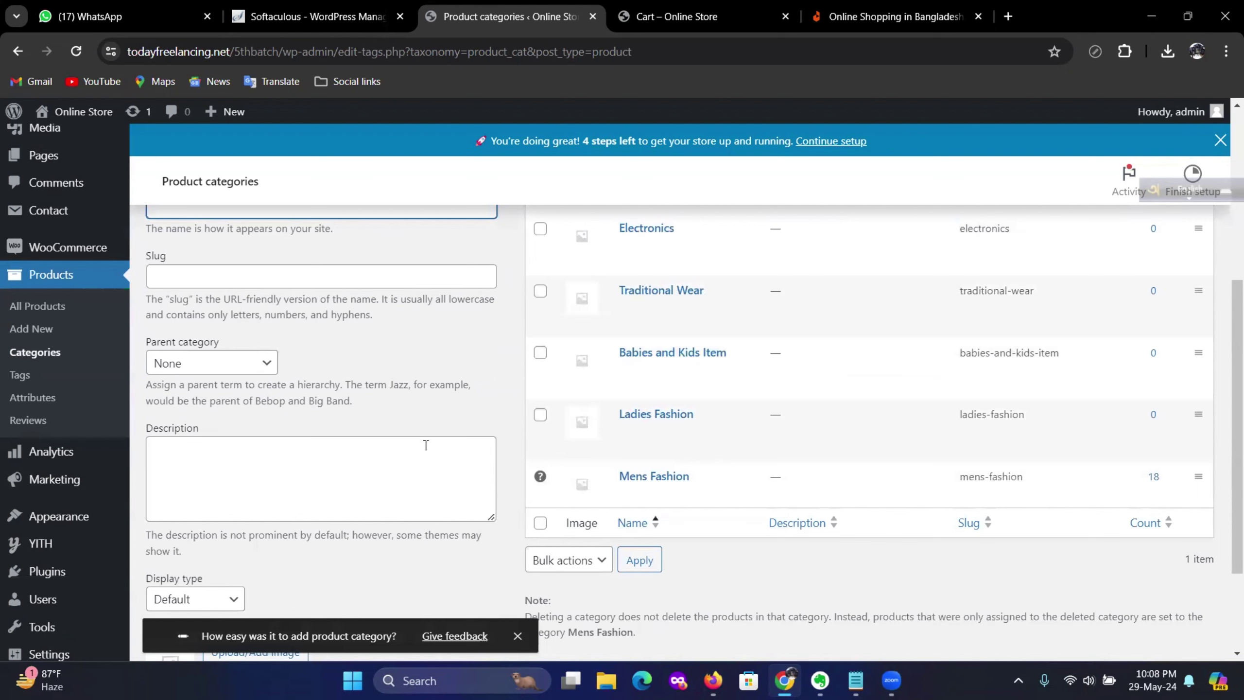
pyautogui.scroll(2, 471, 447)
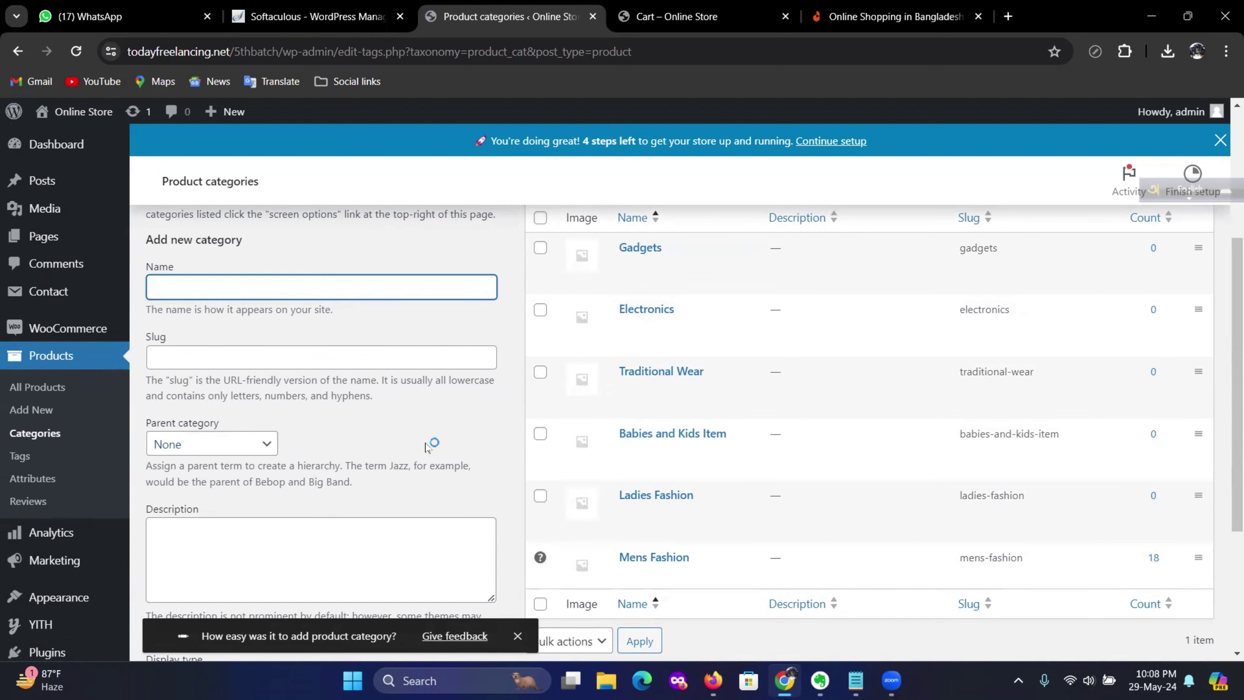
pyautogui.scroll(3, 426, 447)
pyautogui.scroll(-2, 425, 439)
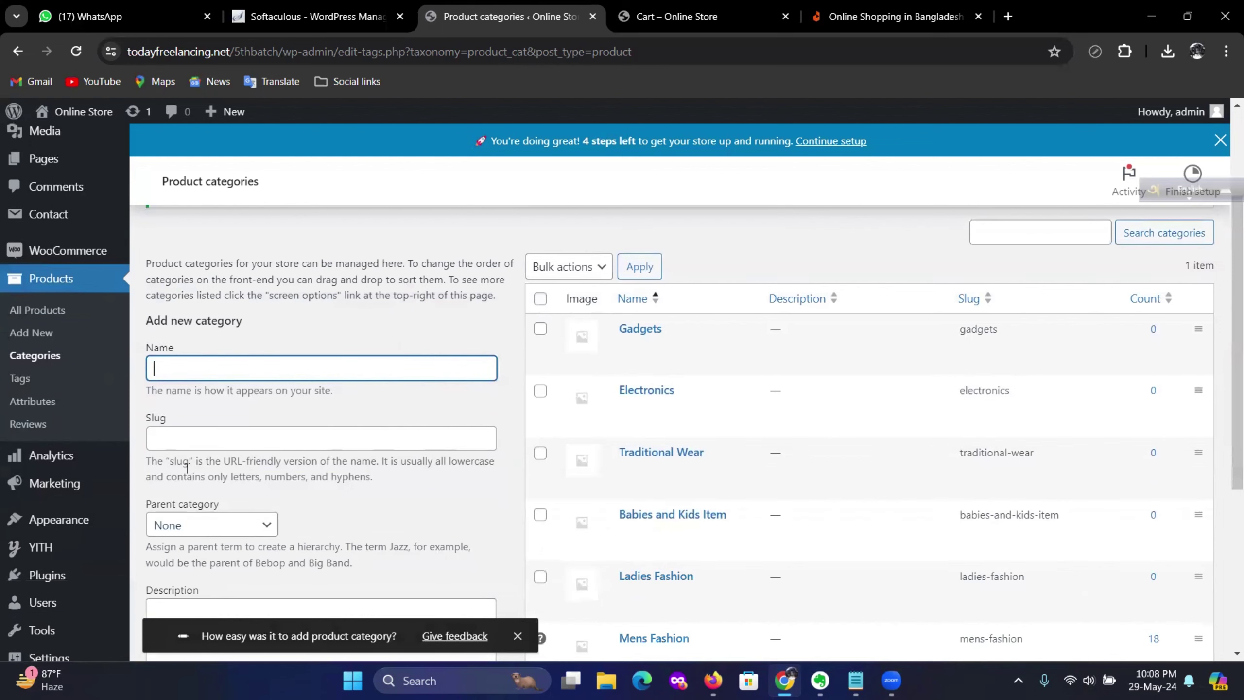
# Add a product subcategory named Tshirt with Mens Fashion as its parent category
pyautogui.click(269, 532)
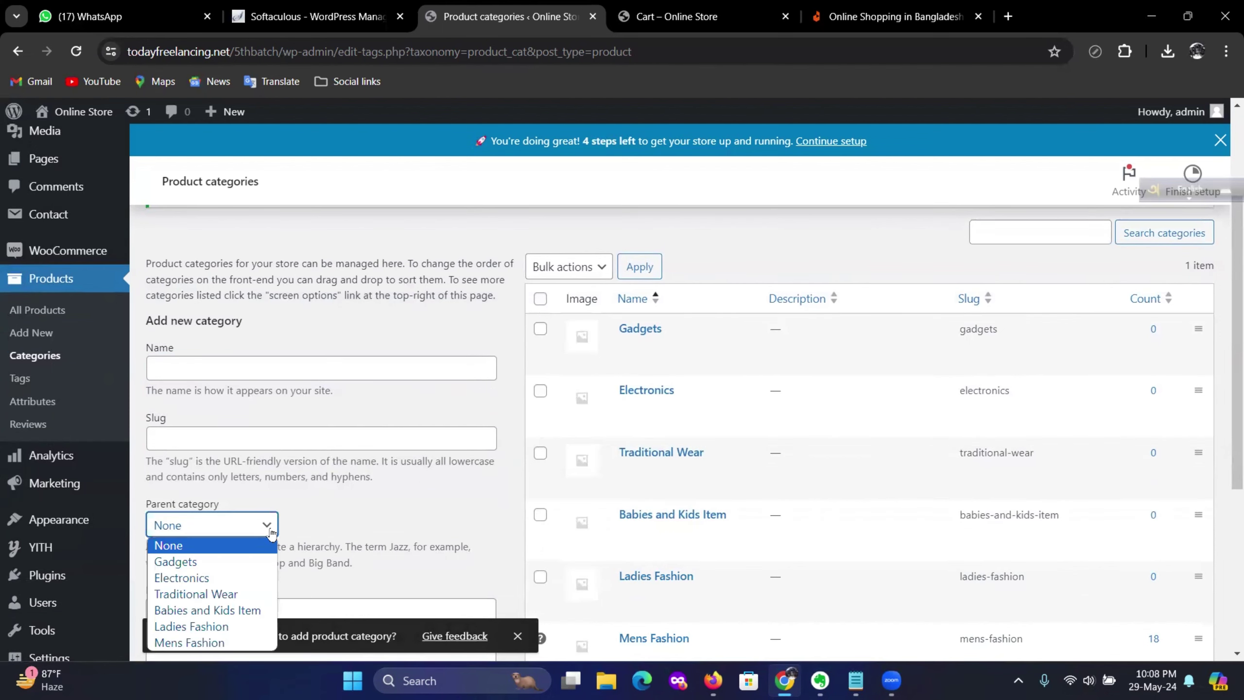
pyautogui.scroll(-3, 268, 530)
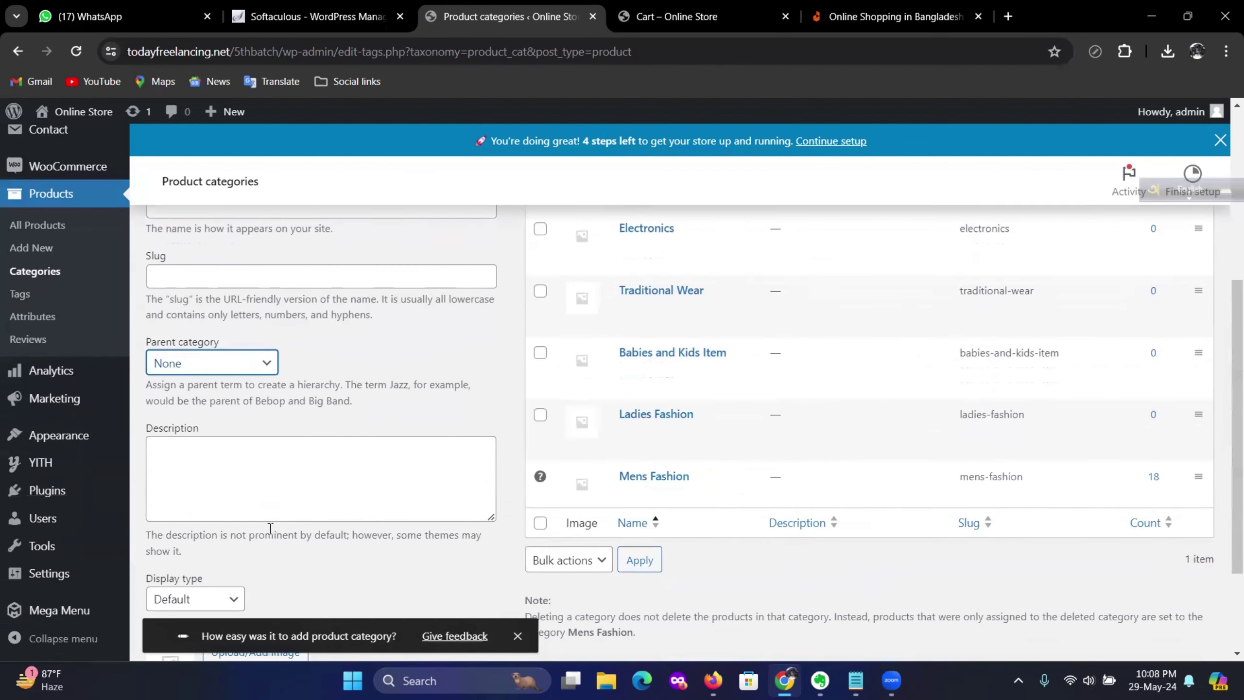
pyautogui.click(269, 374)
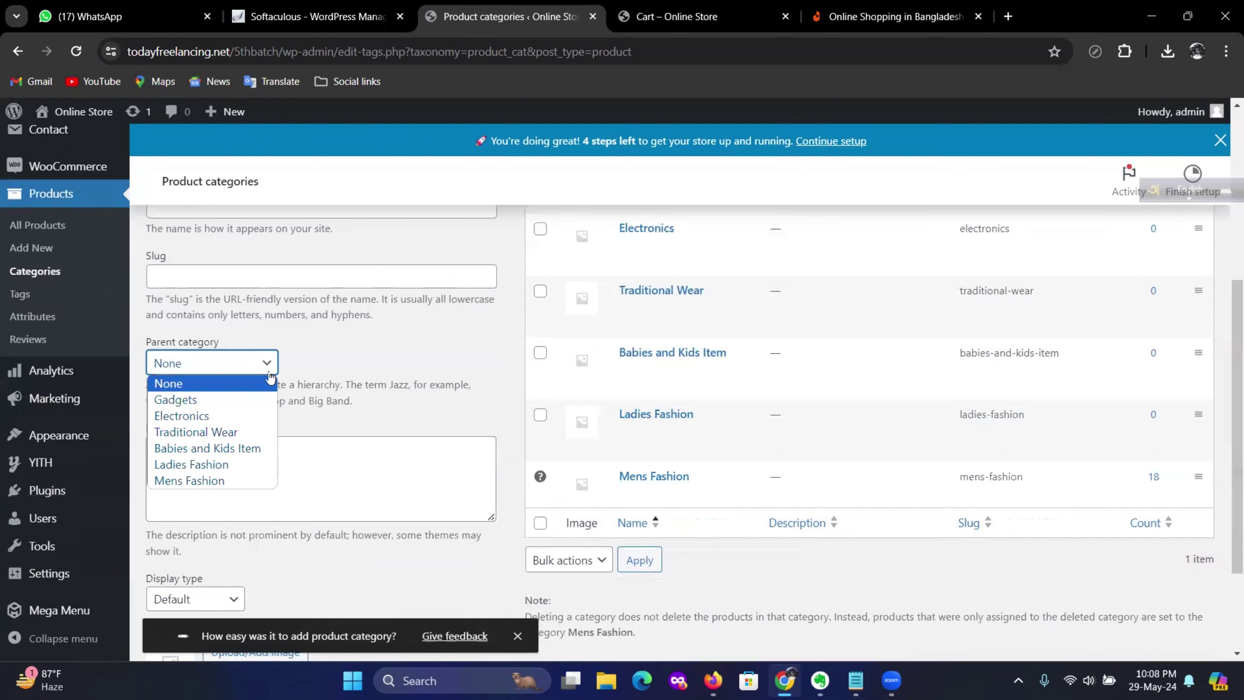
pyautogui.click(212, 479)
pyautogui.scroll(5, 274, 449)
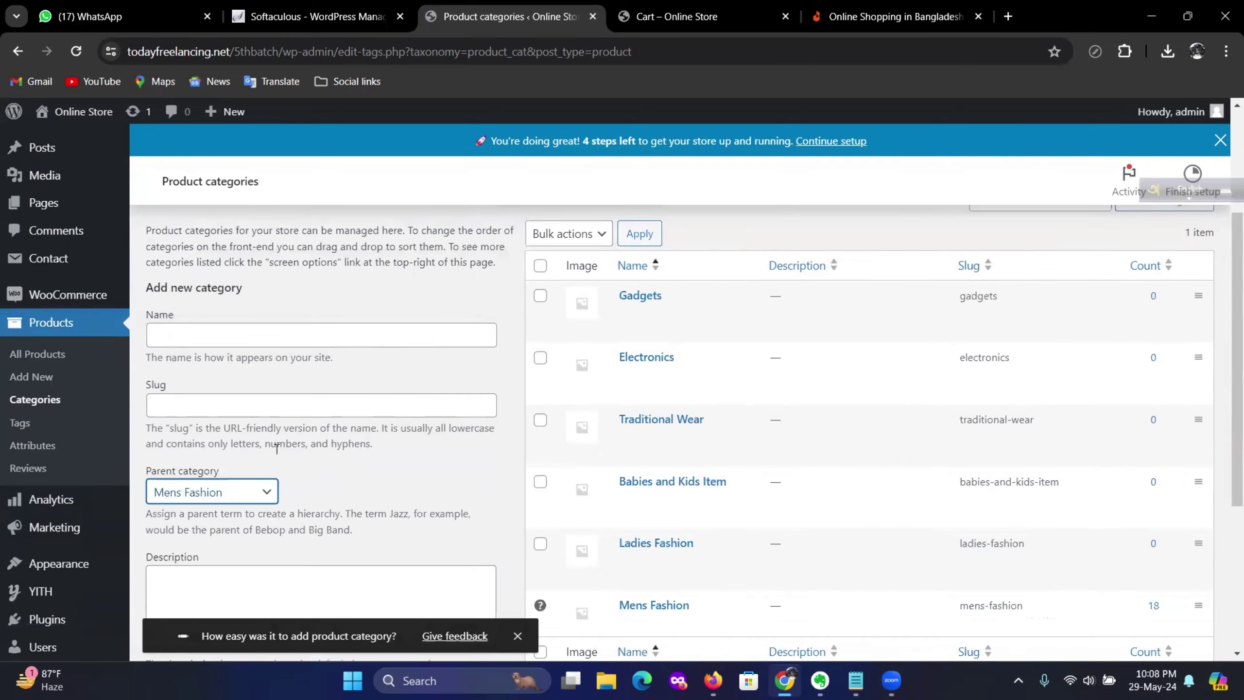
pyautogui.scroll(-2, 260, 422)
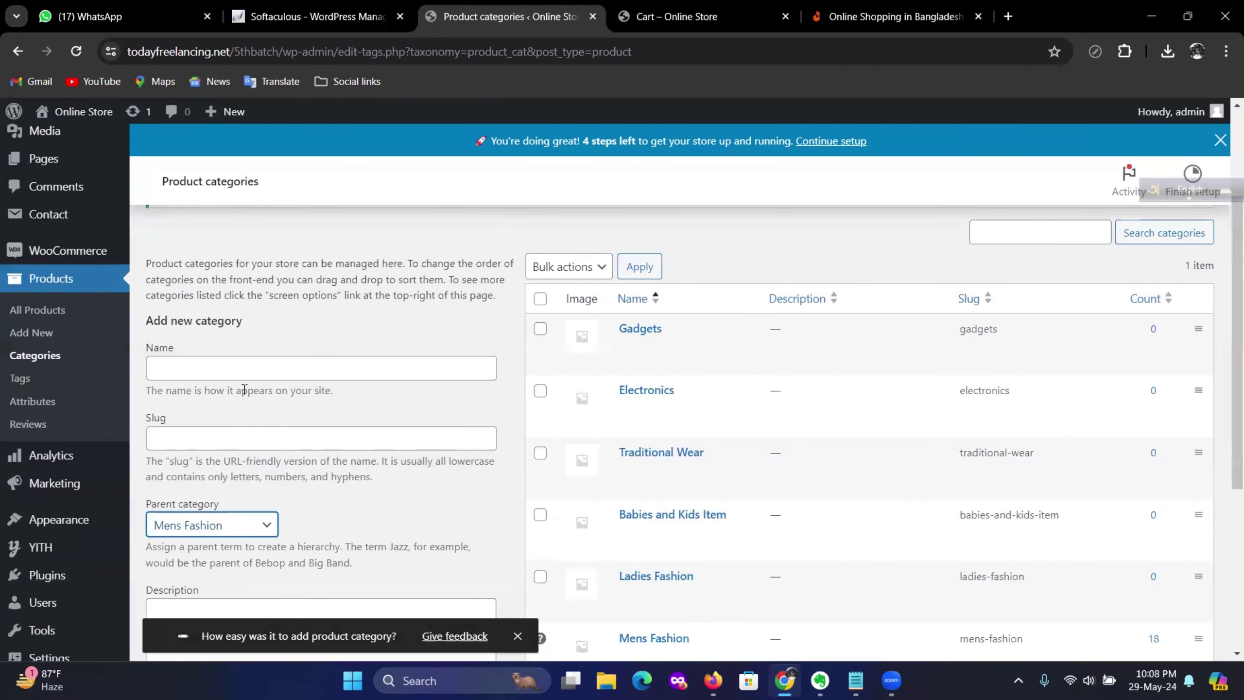
pyautogui.click(260, 369)
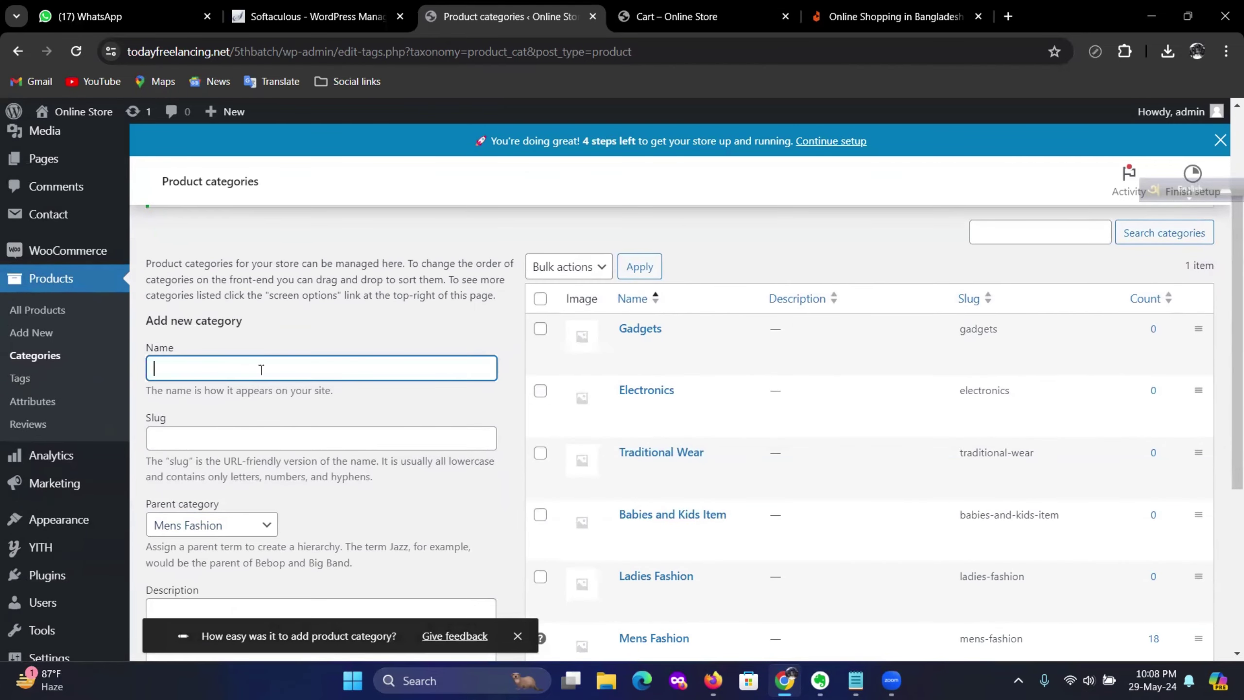
pyautogui.click(413, 385)
pyautogui.write('Tshirt')
pyautogui.hotkey('ctrl', 'a')
pyautogui.press('BackSpace')
pyautogui.scroll(-5, 789, 490)
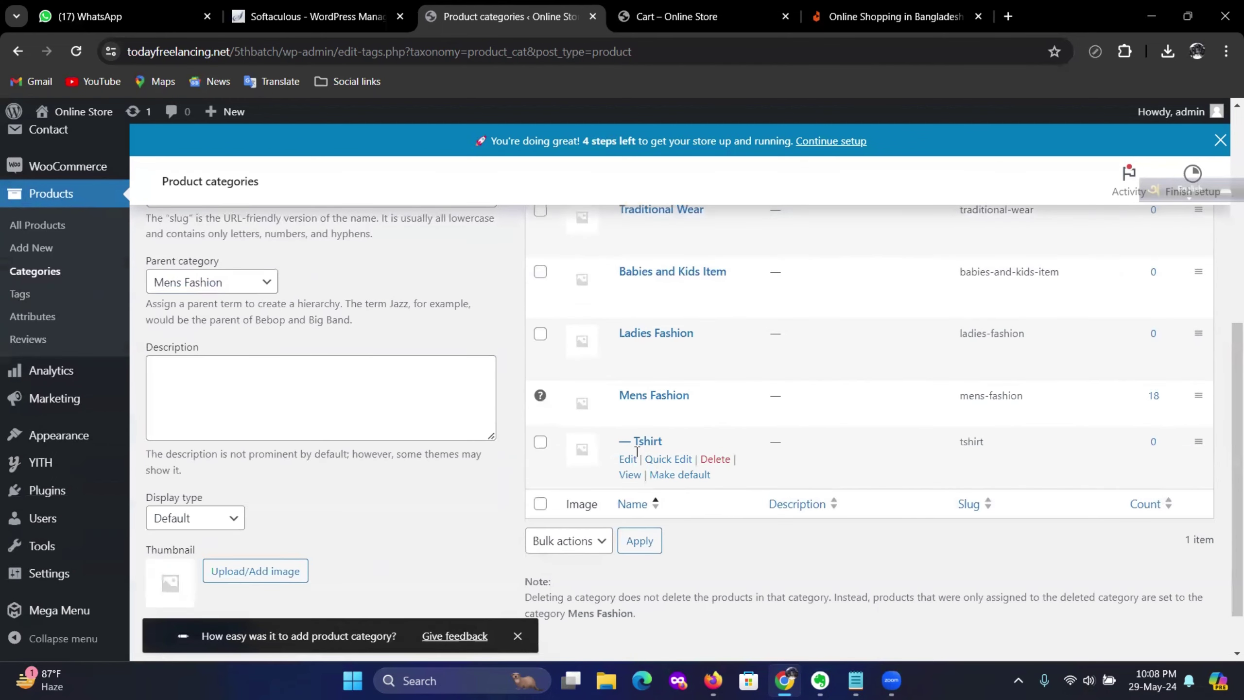
# Add two more subcategories named Pant and Shirt under Mens Fashion
pyautogui.scroll(3, 435, 537)
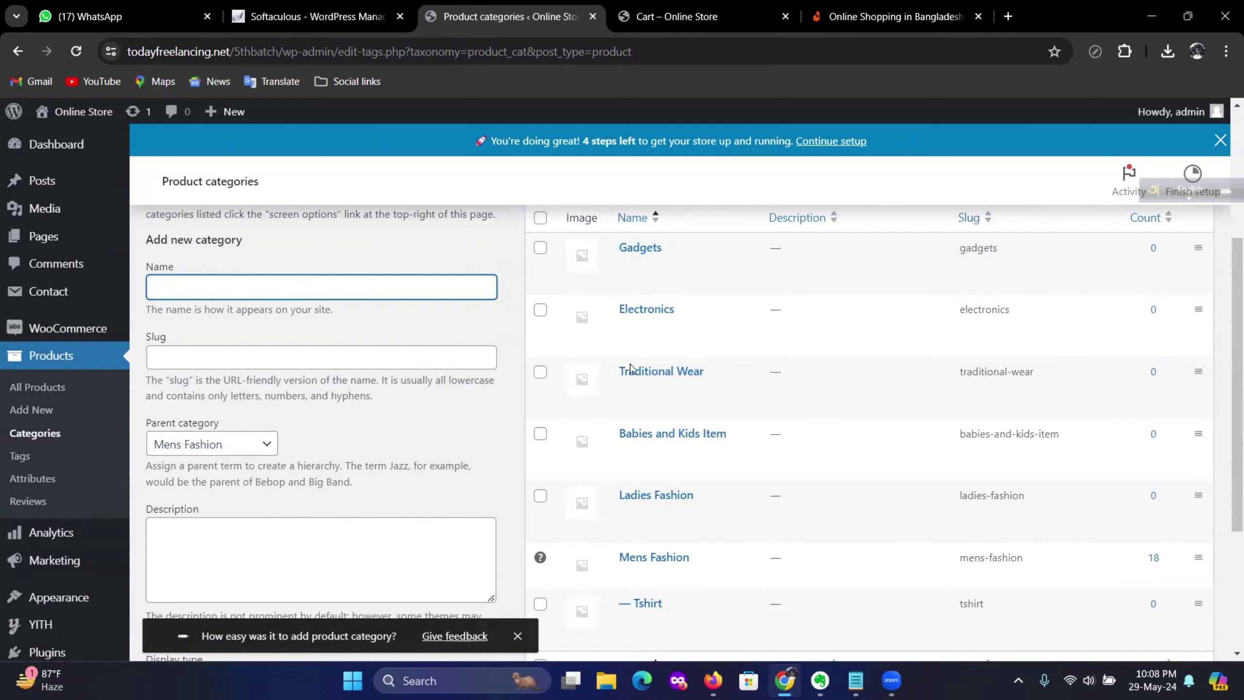
pyautogui.scroll(-2, 731, 397)
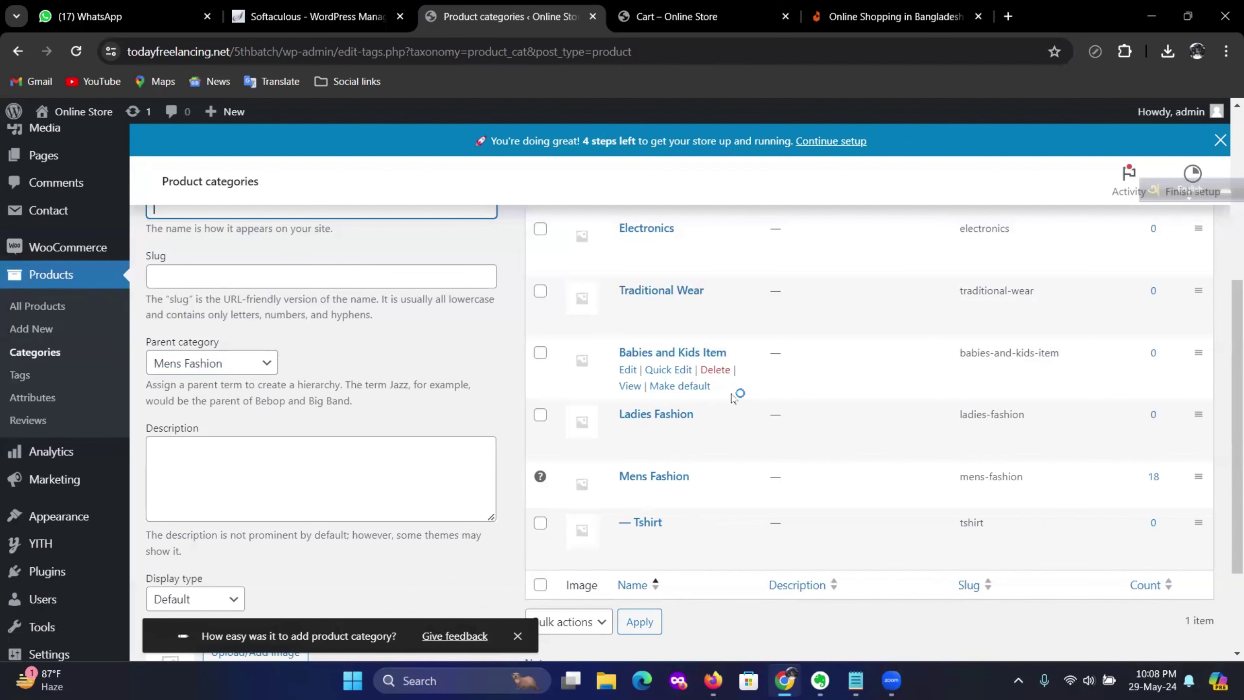
pyautogui.write('Pant')
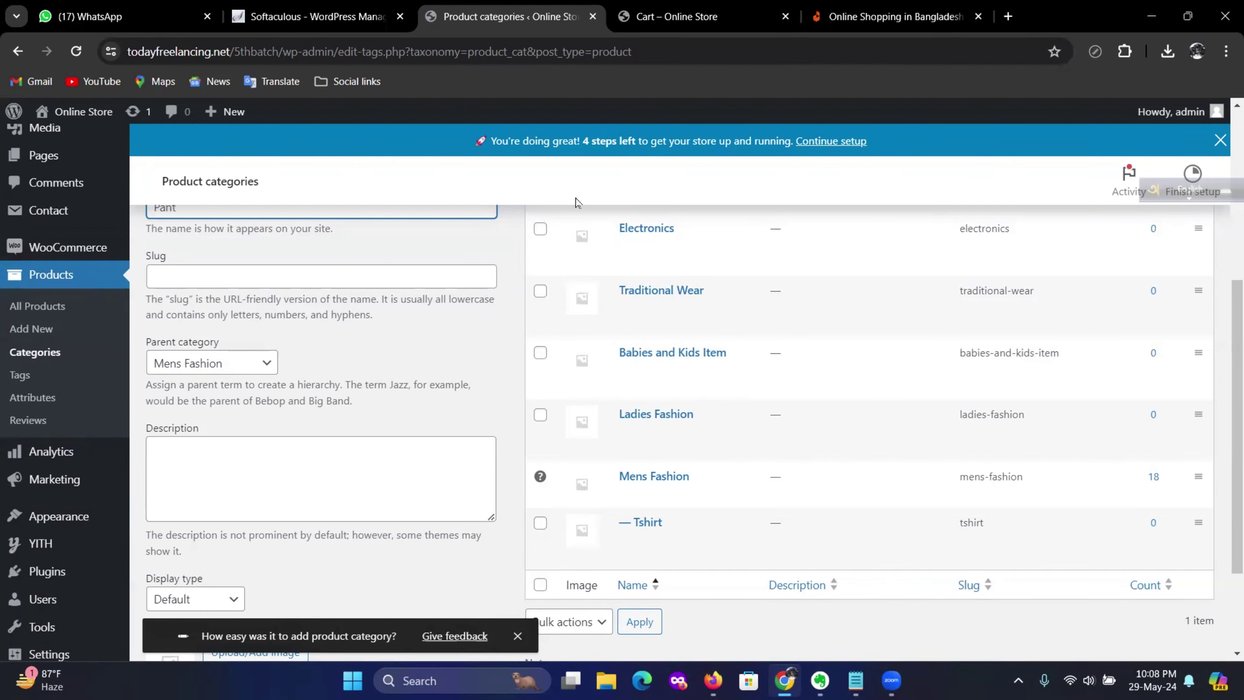
pyautogui.scroll(2, 686, 326)
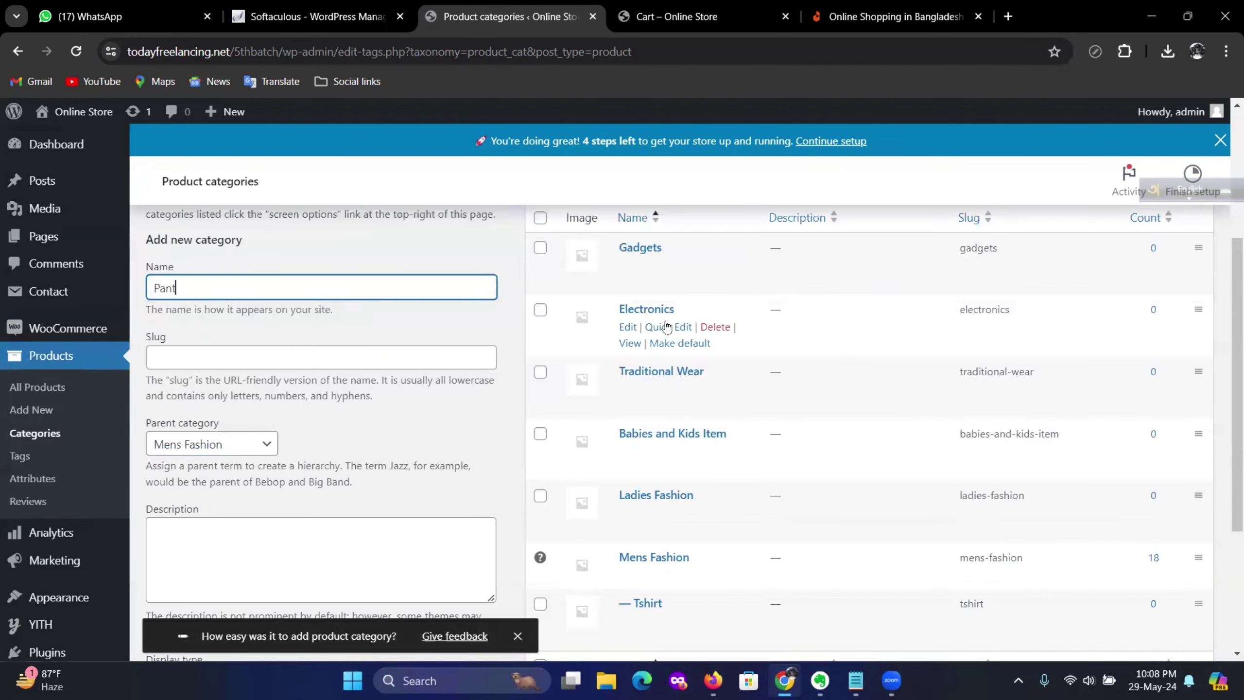
pyautogui.press('Return')
pyautogui.scroll(-4, 730, 531)
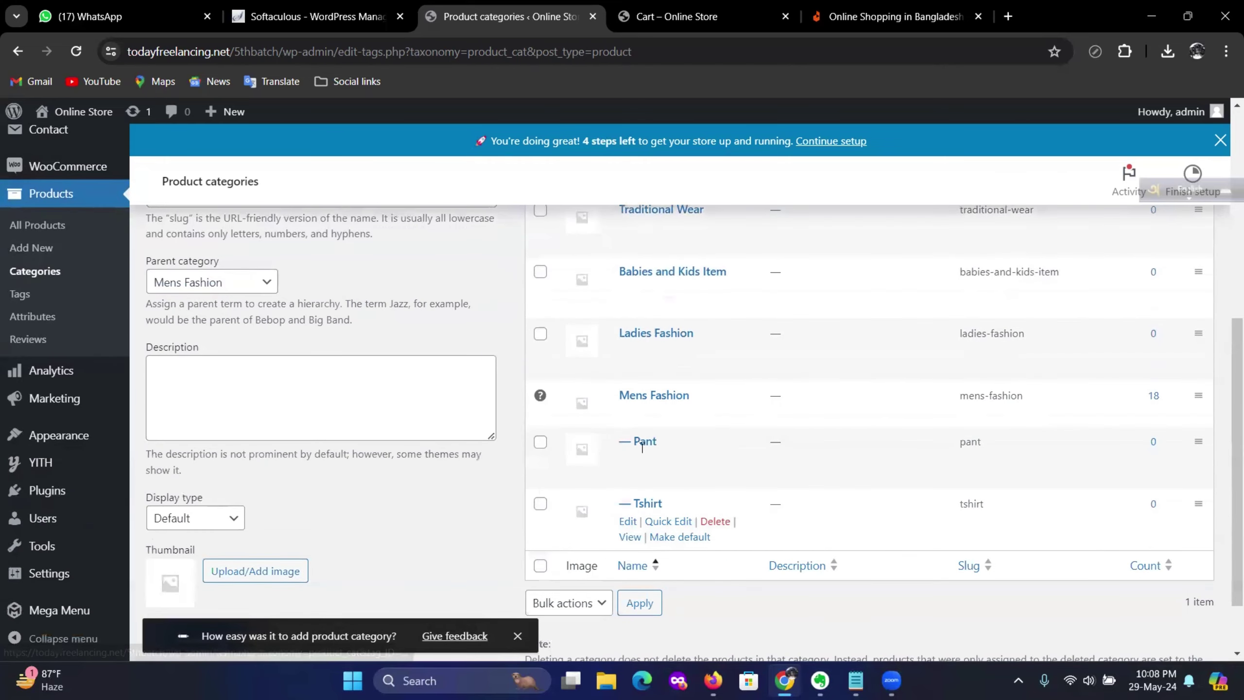
pyautogui.scroll(4, 567, 346)
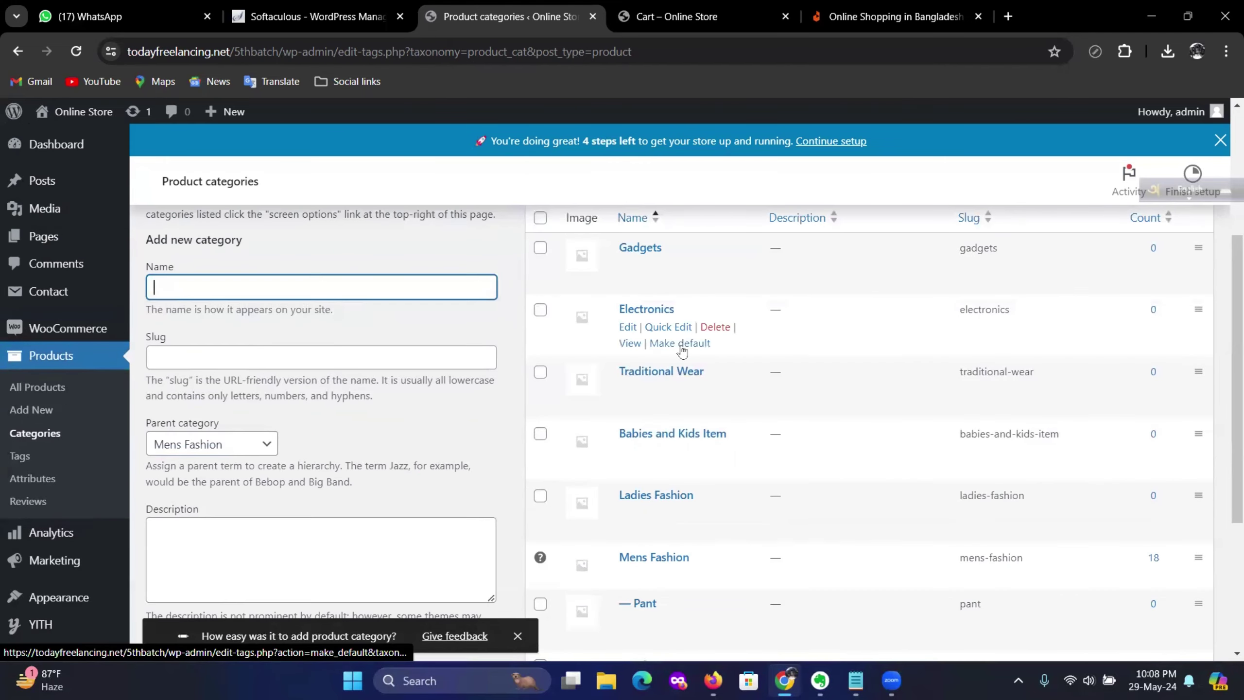
pyautogui.write('Shirt')
pyautogui.press('Return')
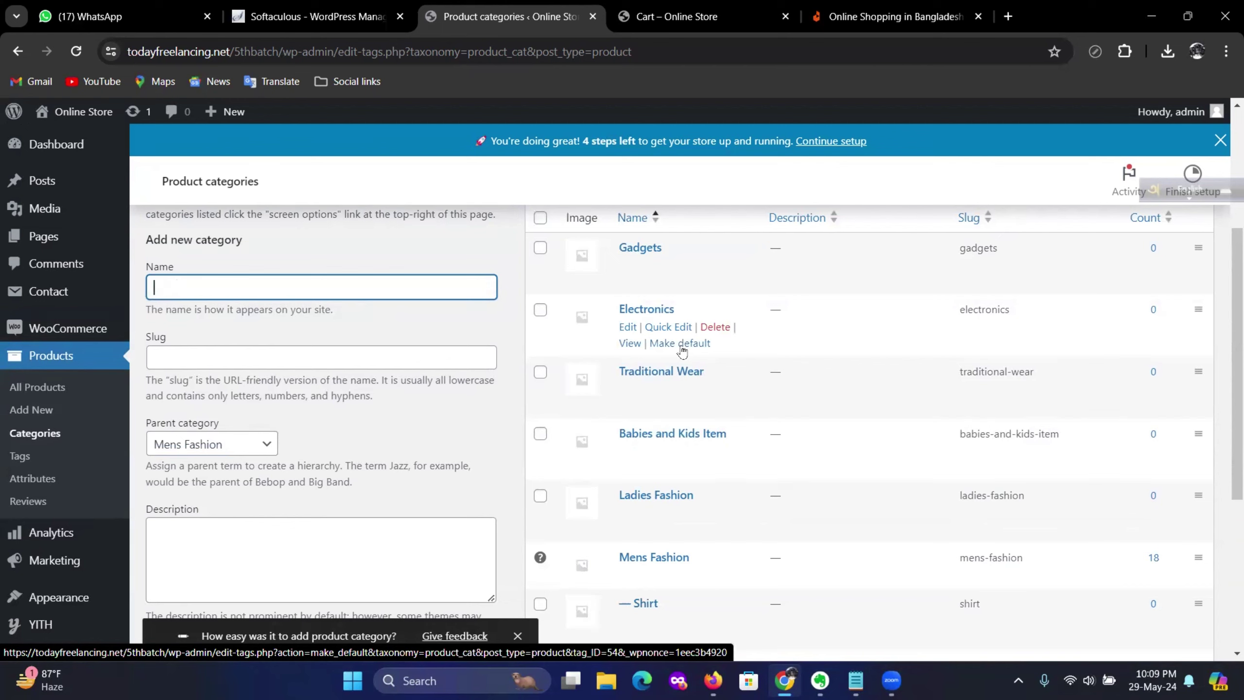
# Add a subcategory named Mens Sohe under Mens Fashion
pyautogui.write('Mens Sore')
pyautogui.press('BackSpace')
pyautogui.press('BackSpace')
pyautogui.write('he')
pyautogui.press('Return')
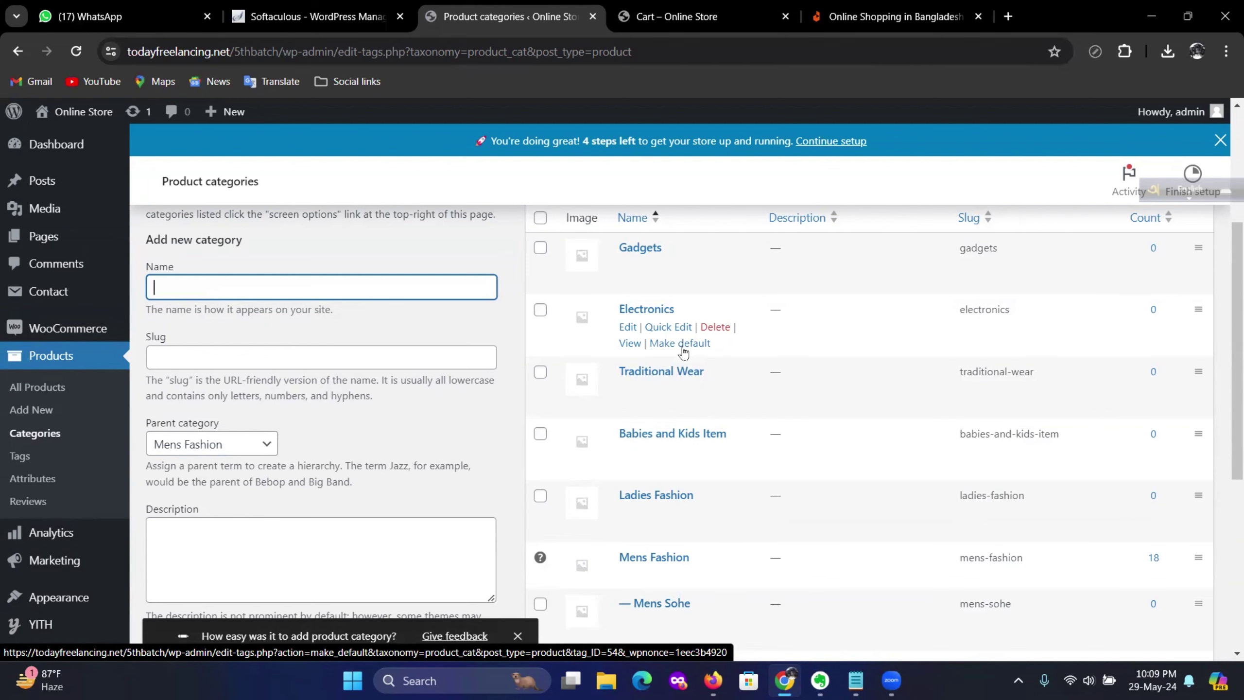
pyautogui.scroll(-1, 779, 349)
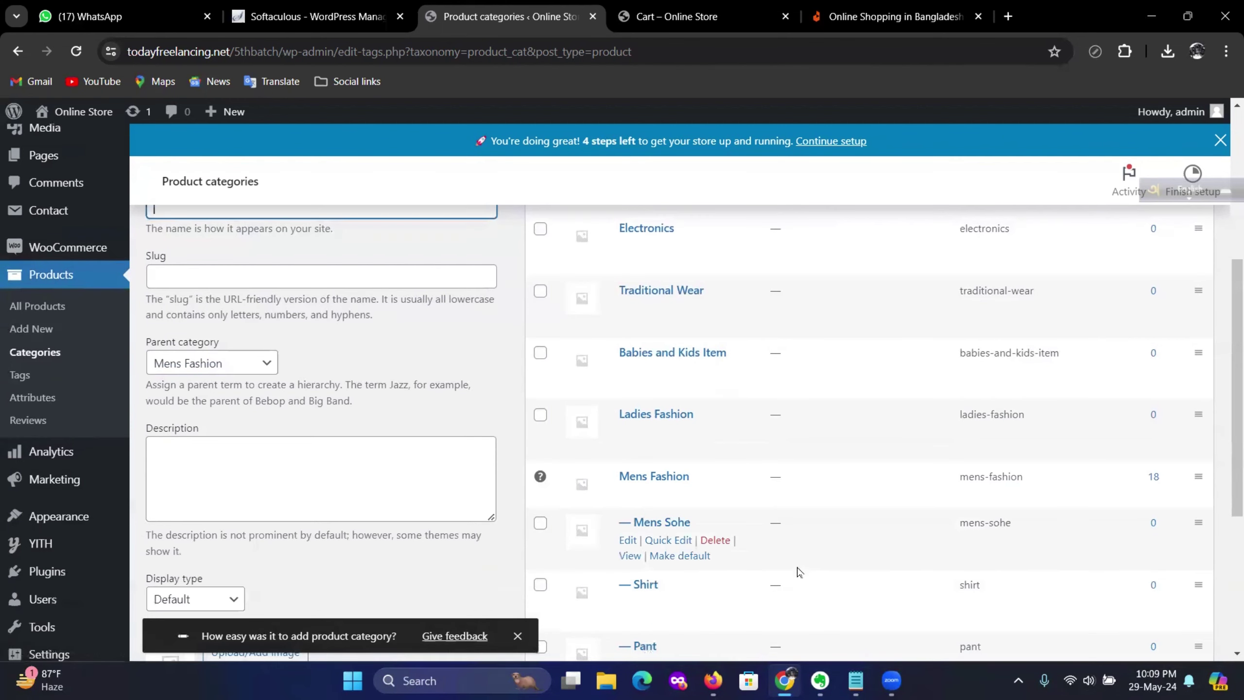
pyautogui.click(716, 539)
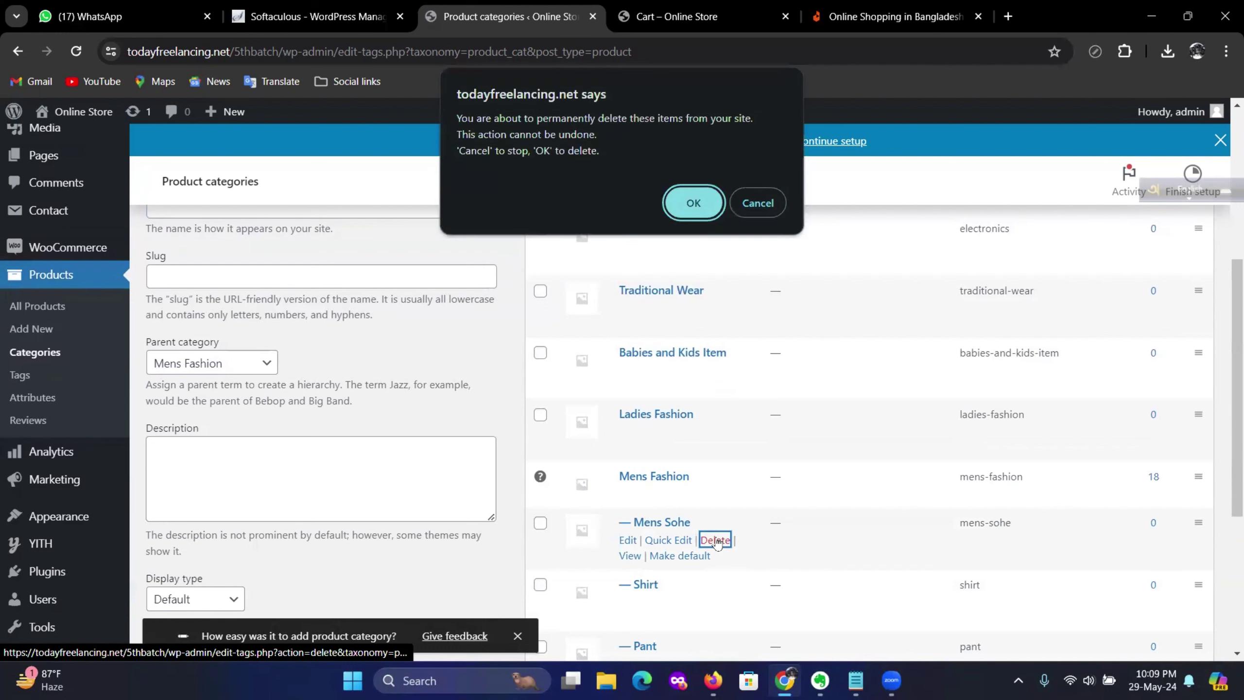
pyautogui.click(767, 204)
# Rename the Mens Sohe subcategory to Mens Shoe, set its slug to mens-shoe and update the category
pyautogui.scroll(-2, 700, 441)
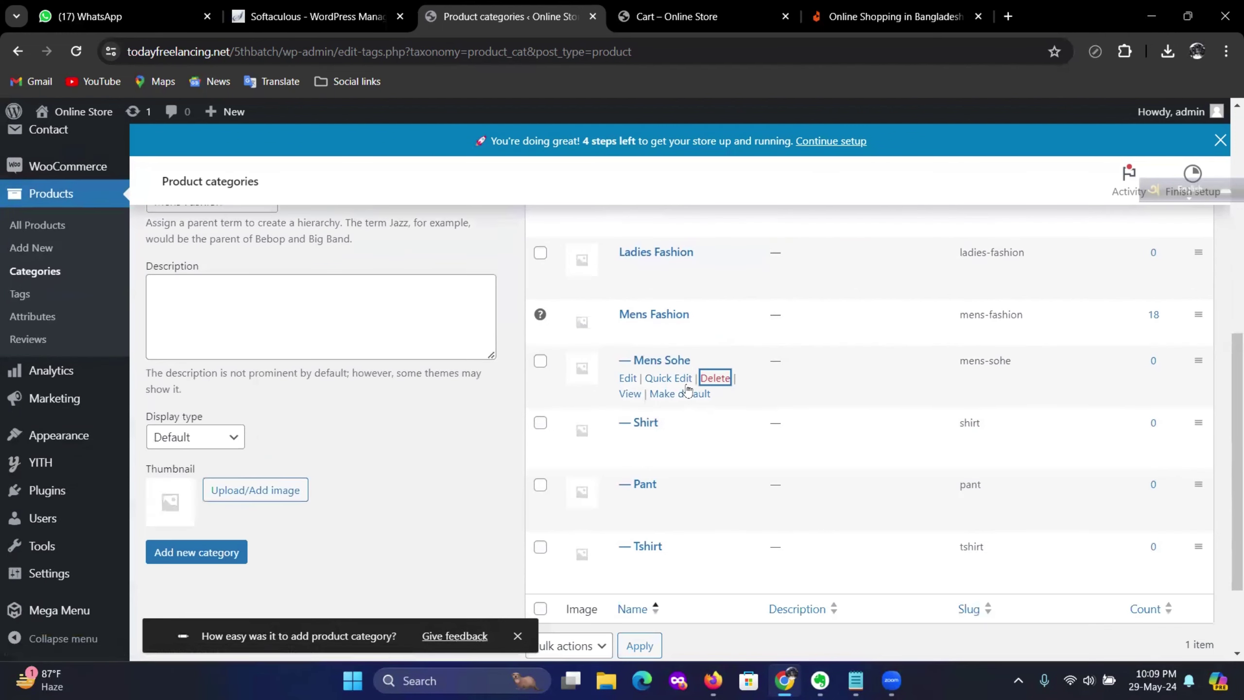
pyautogui.click(674, 379)
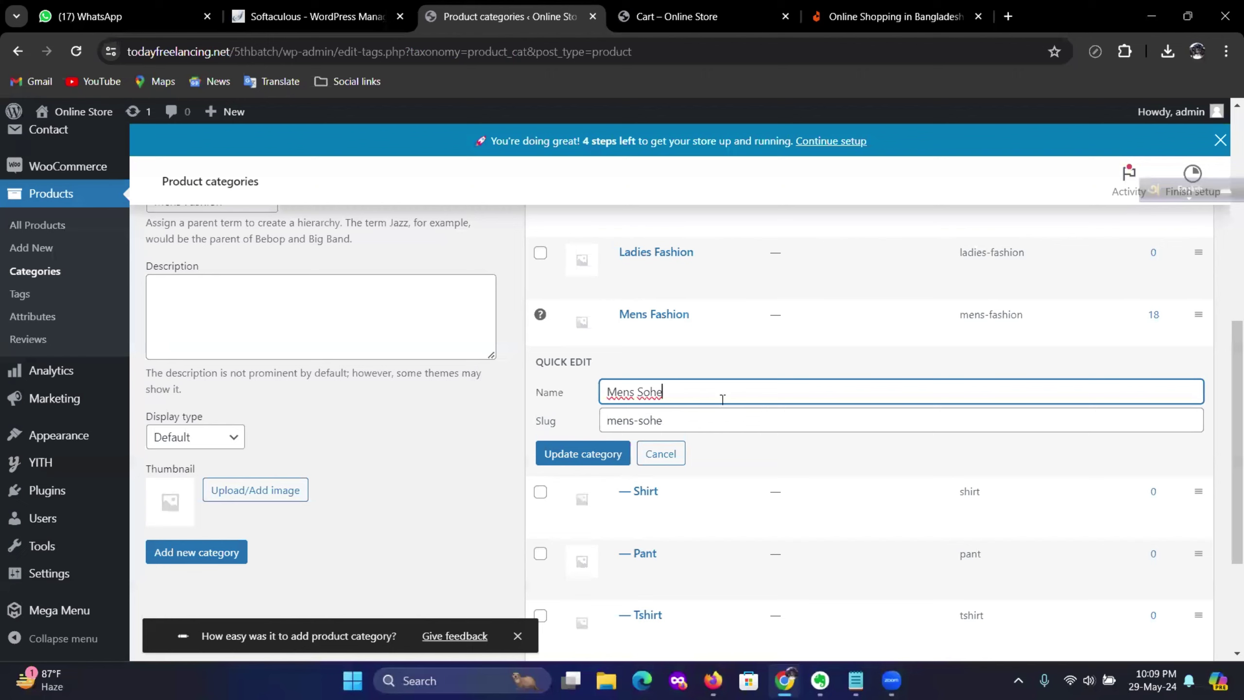
pyautogui.press('BackSpace')
pyautogui.press('BackSpace')
pyautogui.press('BackSpace')
pyautogui.write('hoe')
pyautogui.click(712, 420)
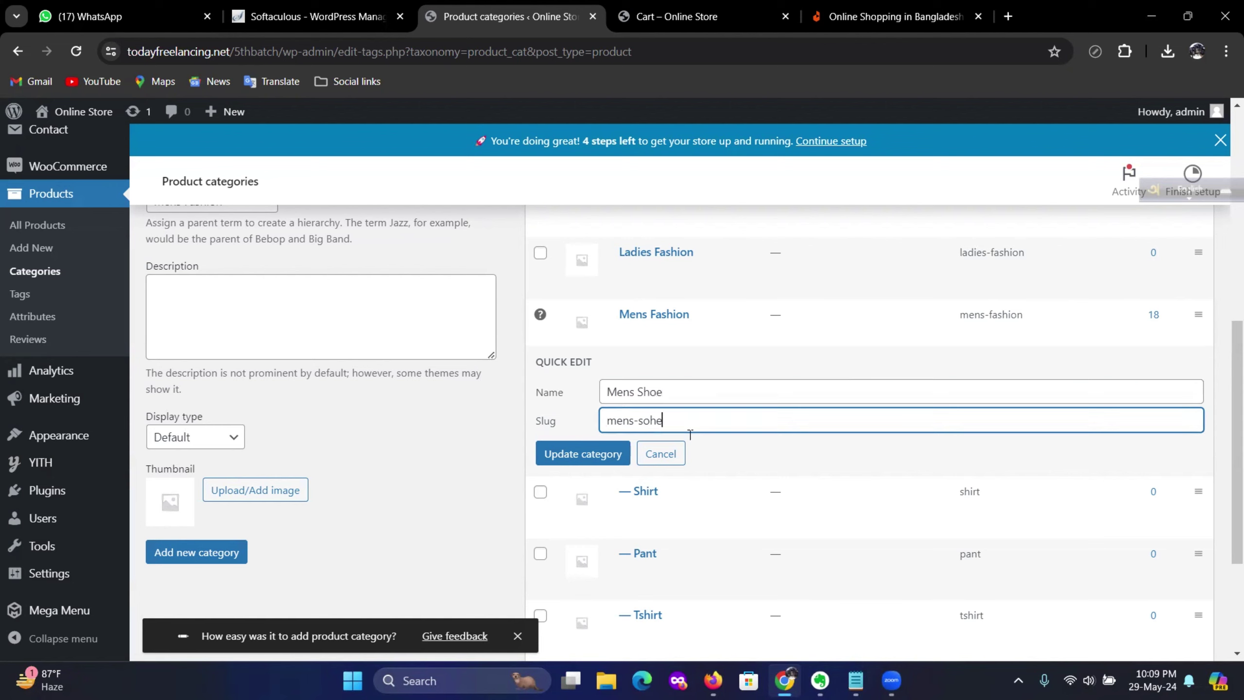
pyautogui.press('BackSpace')
pyautogui.press('BackSpace')
pyautogui.press('BackSpace')
pyautogui.write('hoe')
pyautogui.click(576, 461)
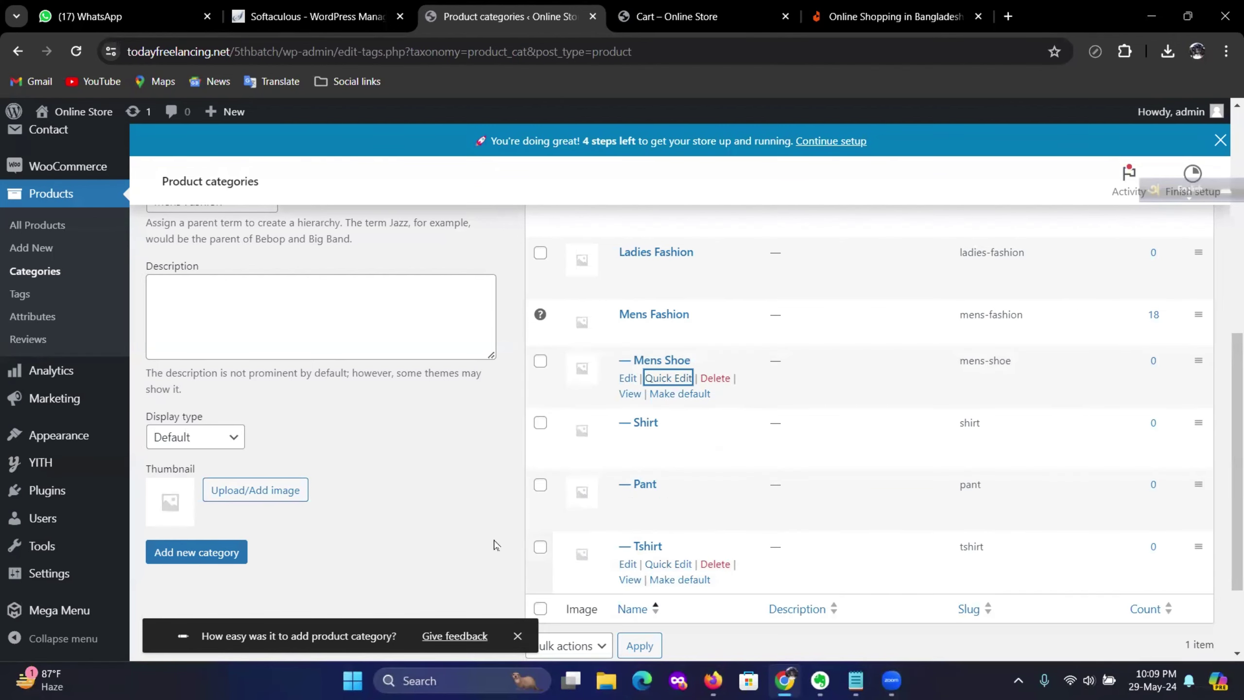
# Add a product subcategory named Three Piece with Ladies Fashion as its parent category
pyautogui.scroll(3, 443, 520)
pyautogui.scroll(-7, 444, 519)
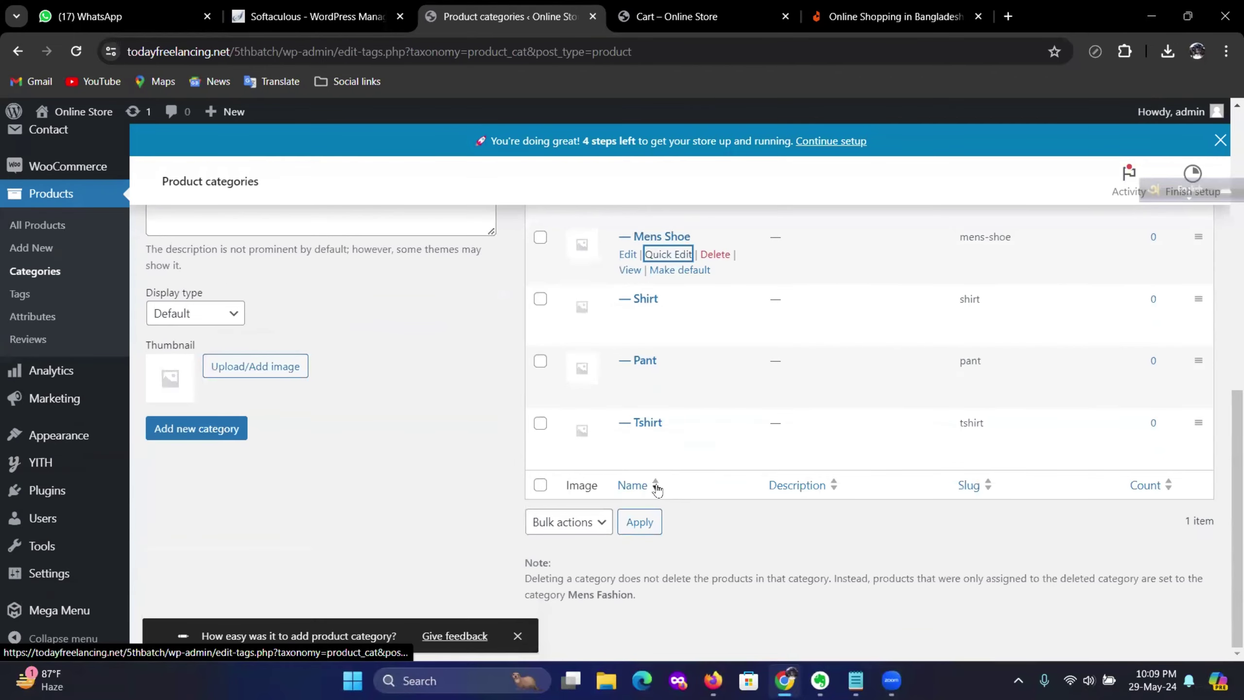
pyautogui.scroll(6, 576, 469)
pyautogui.scroll(3, 576, 470)
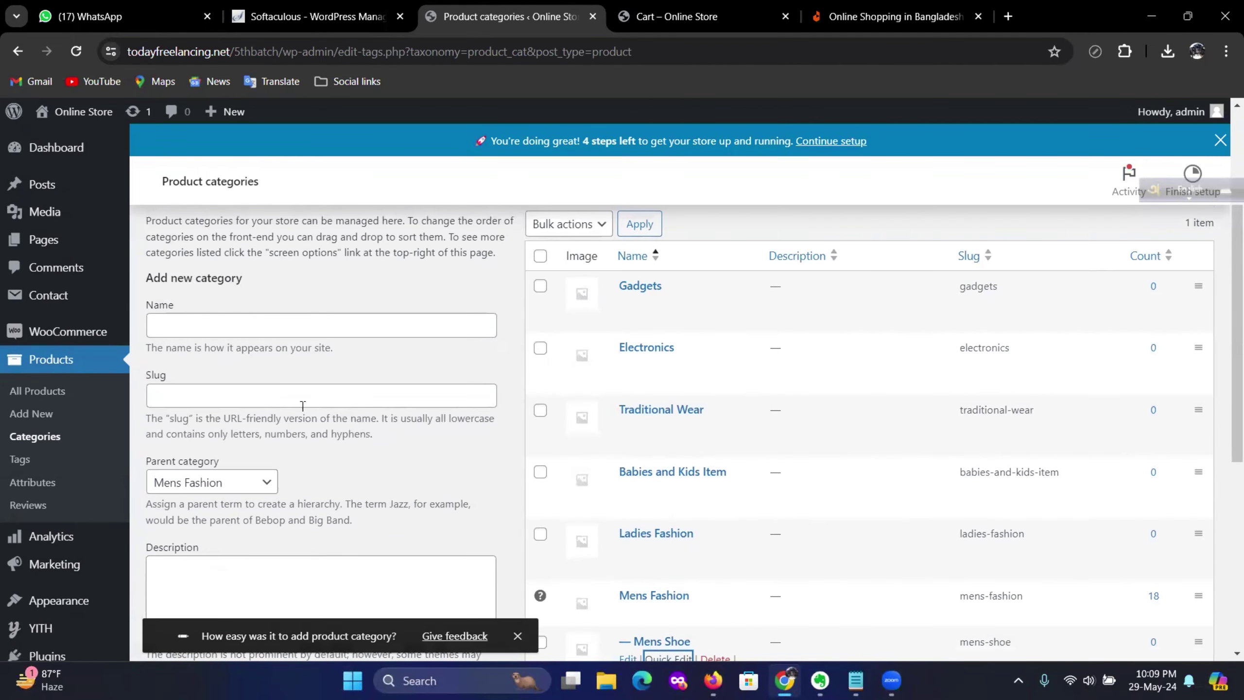
pyautogui.click(272, 486)
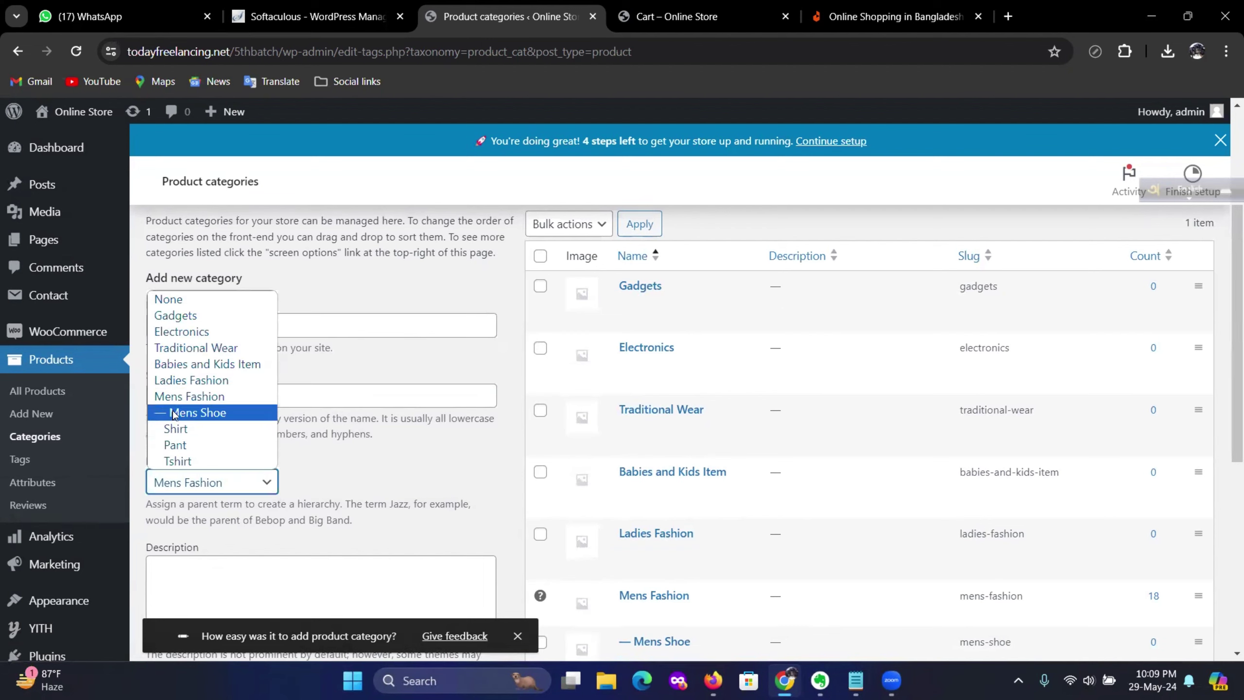
pyautogui.click(205, 380)
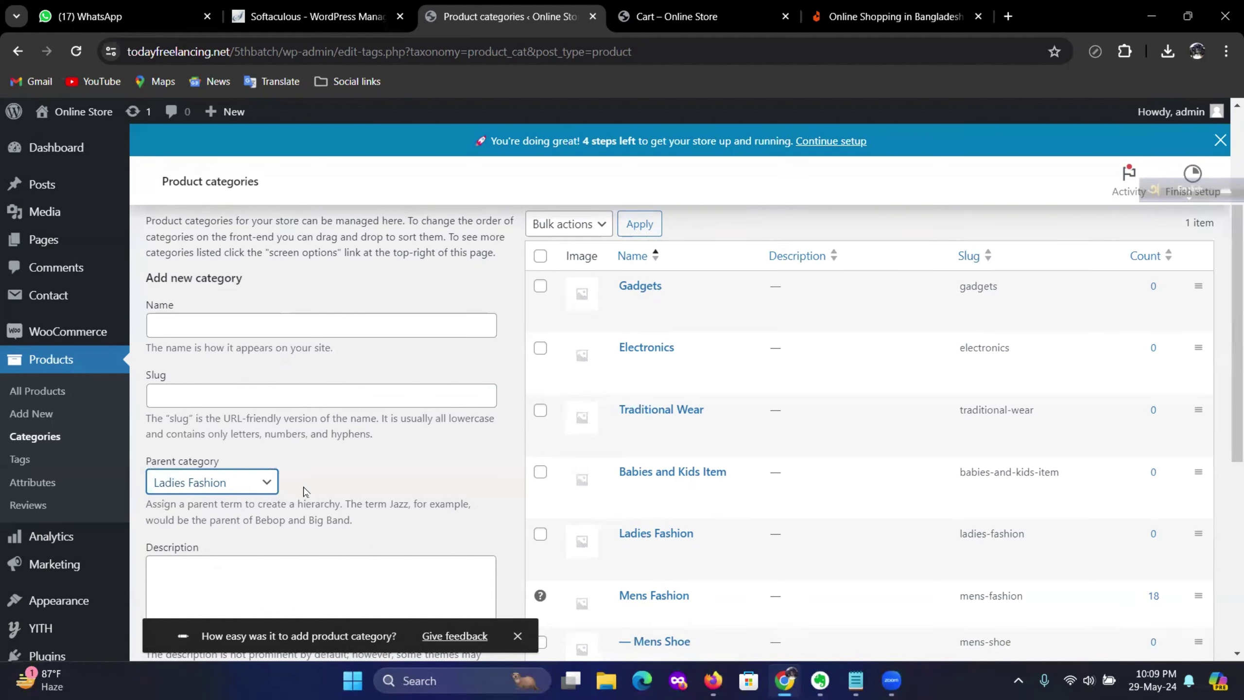
pyautogui.click(248, 328)
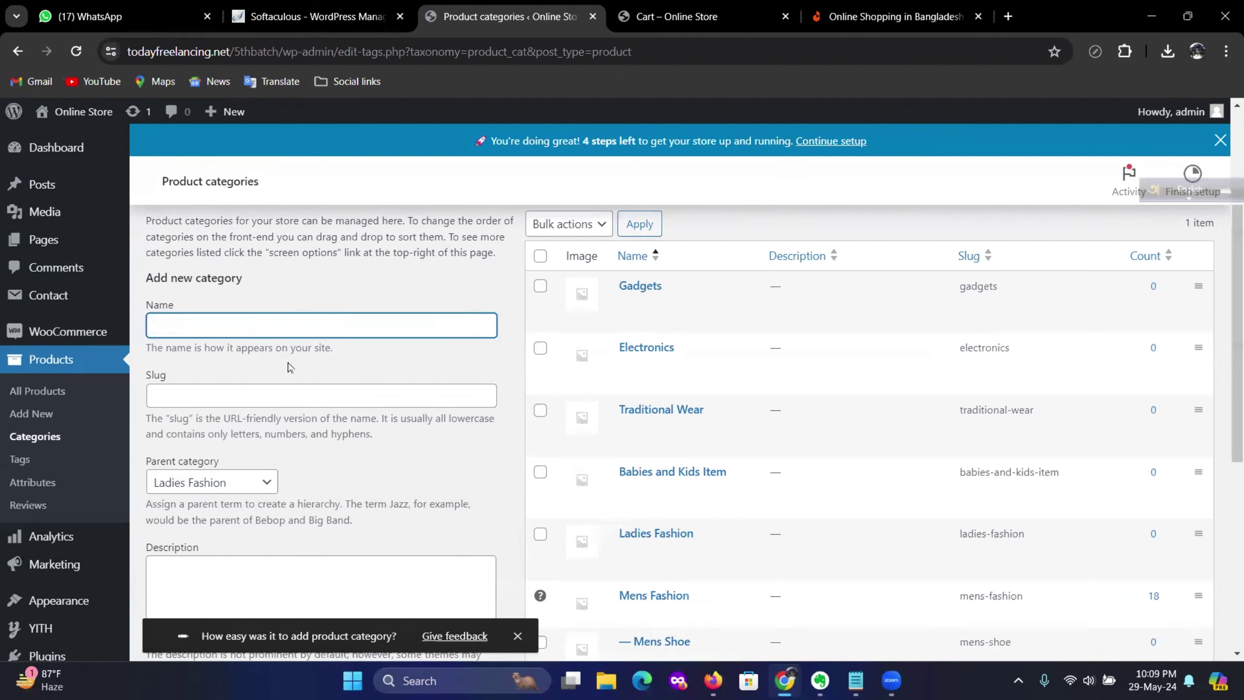
pyautogui.write('Three Piece')
pyautogui.press('Return')
# Add two more subcategories named Two Piece and Sharee under Ladies Fashion
pyautogui.write('Tw')
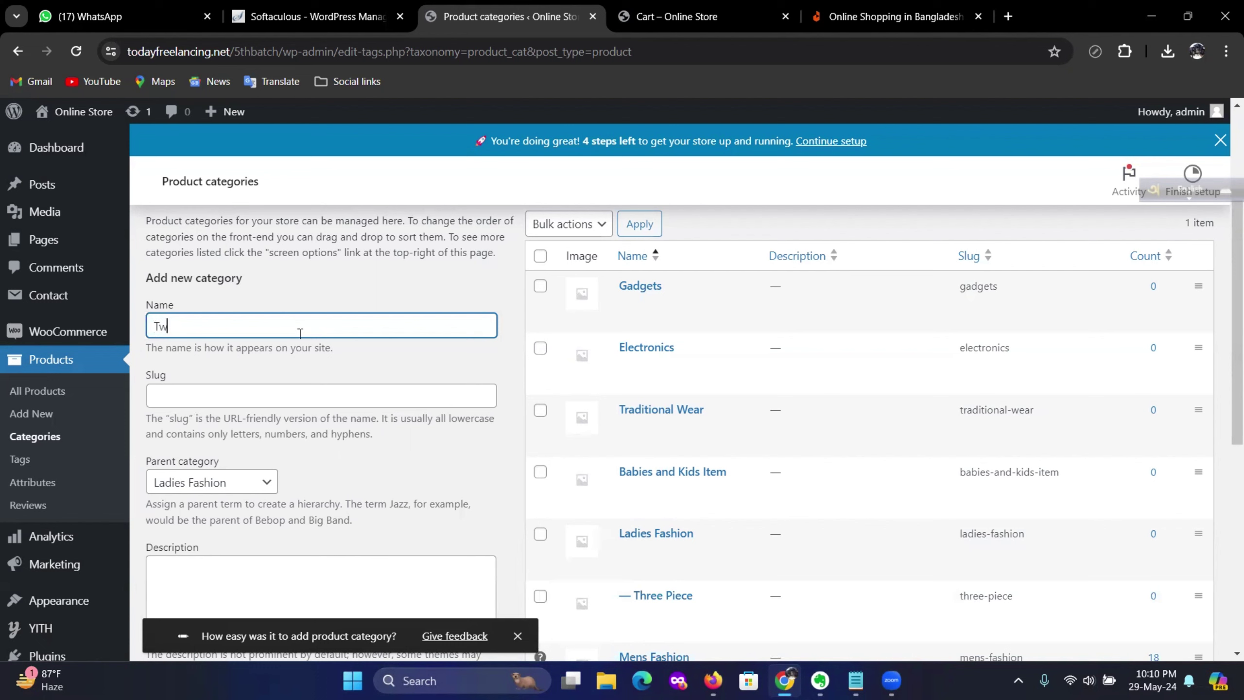
pyautogui.write('o Piece')
pyautogui.press('Return')
pyautogui.write('S')
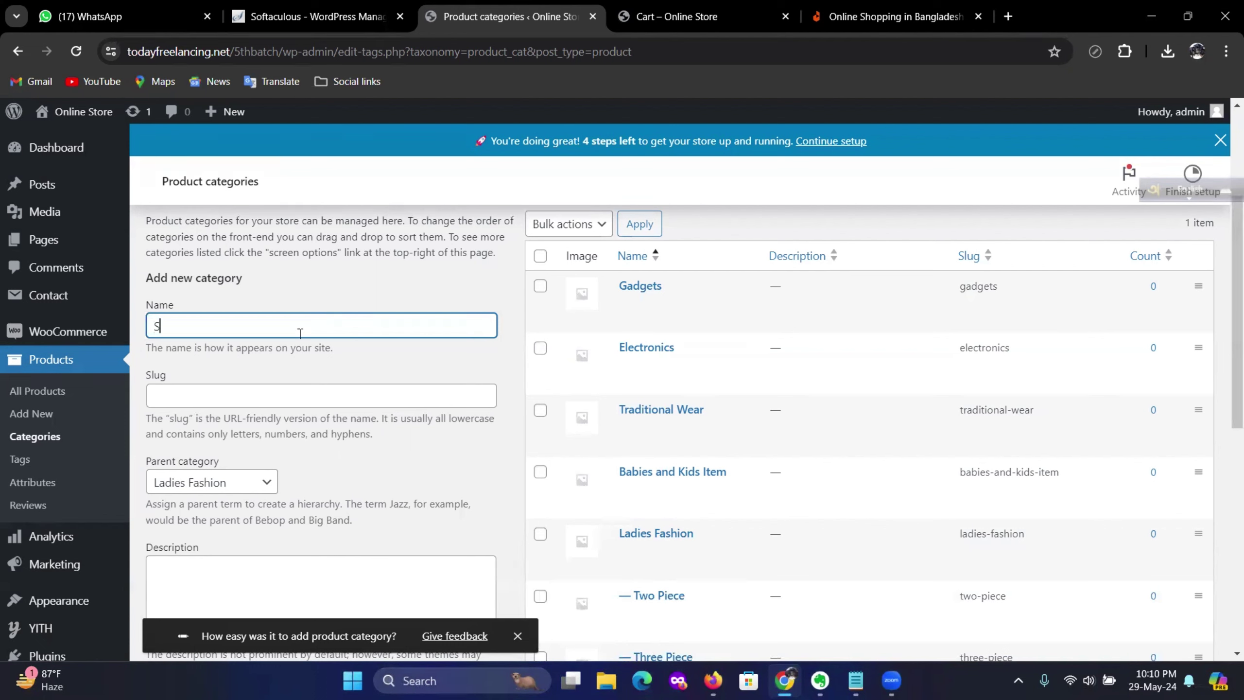
pyautogui.write('haree')
pyautogui.press('Return')
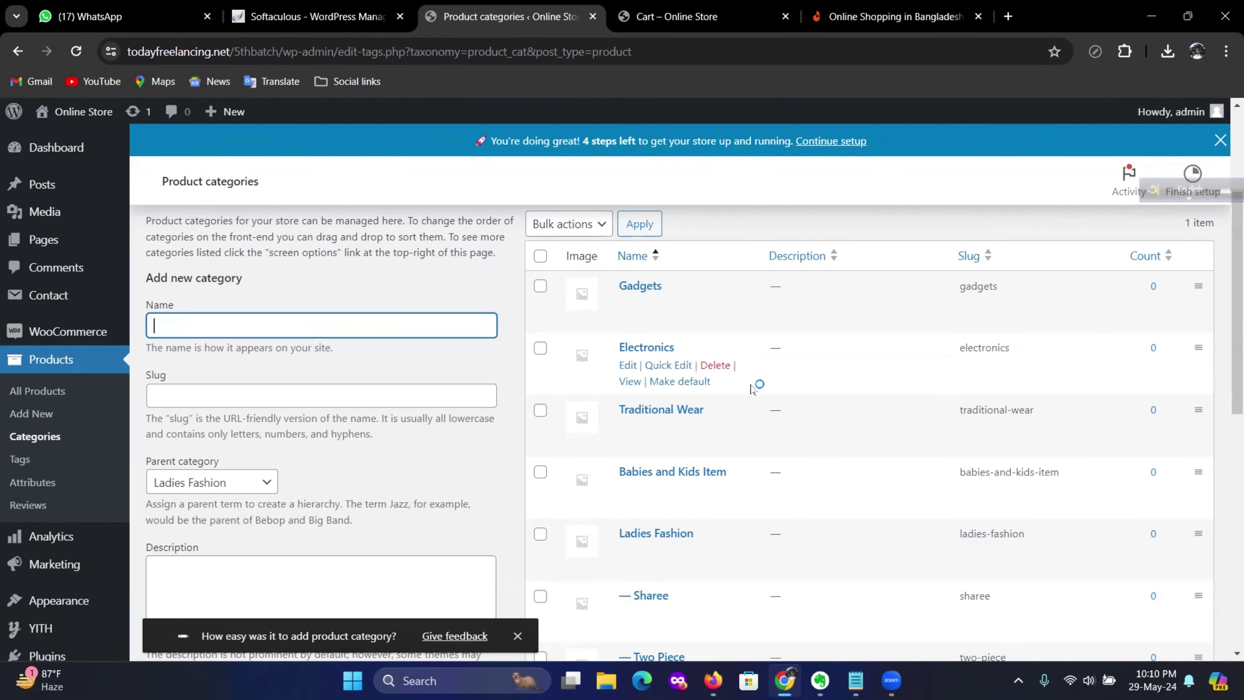
# Add two subcategories named Tops and Ladies Shoe under Ladies Fashion
pyautogui.scroll(-5, 750, 392)
pyautogui.scroll(6, 523, 499)
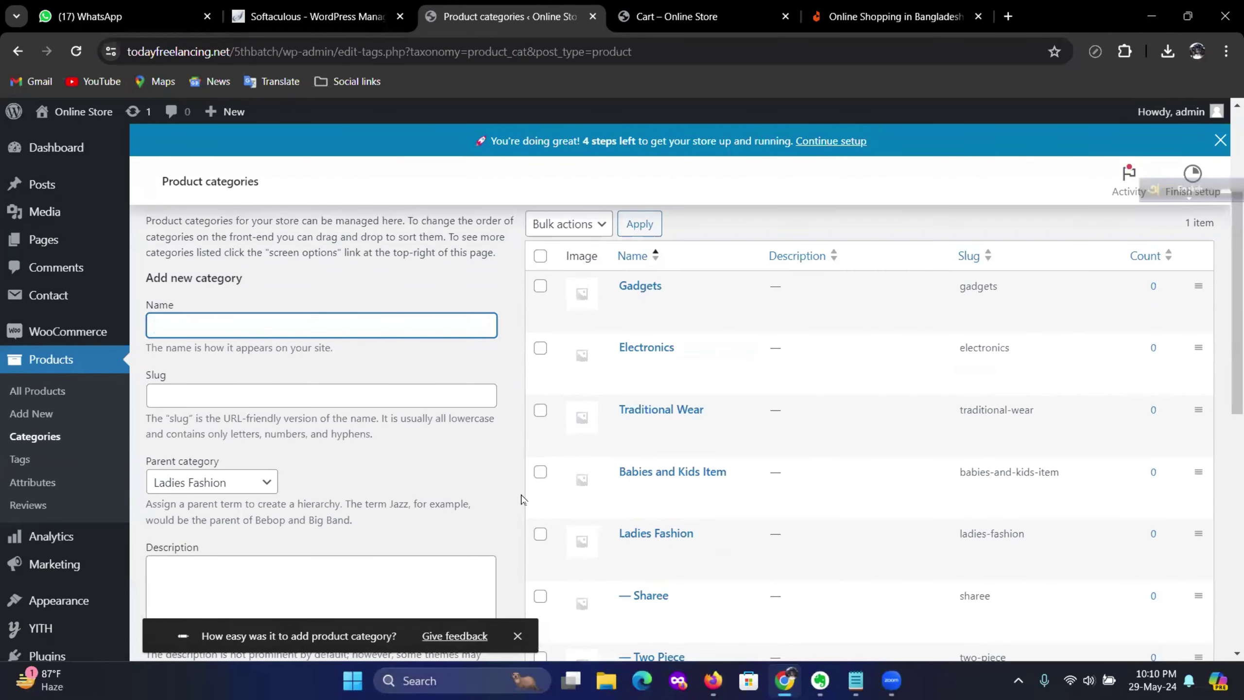
pyautogui.write('Tops')
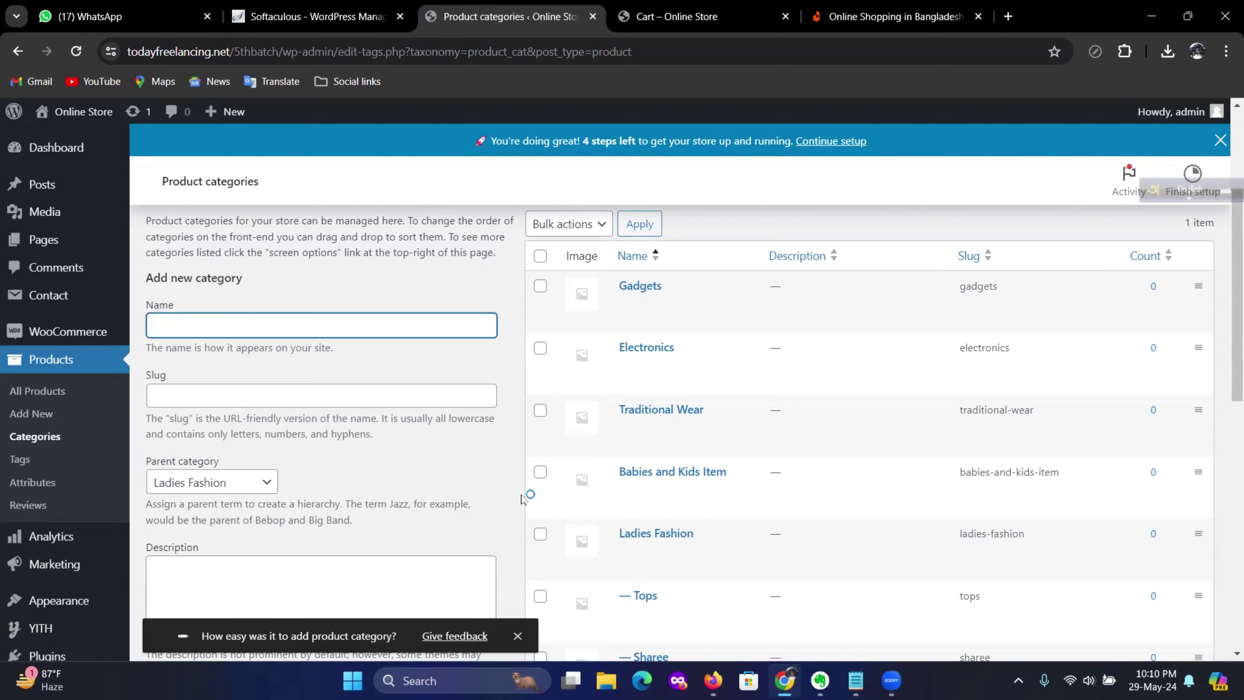
pyautogui.write('Ladies Shoe')
pyautogui.press('Return')
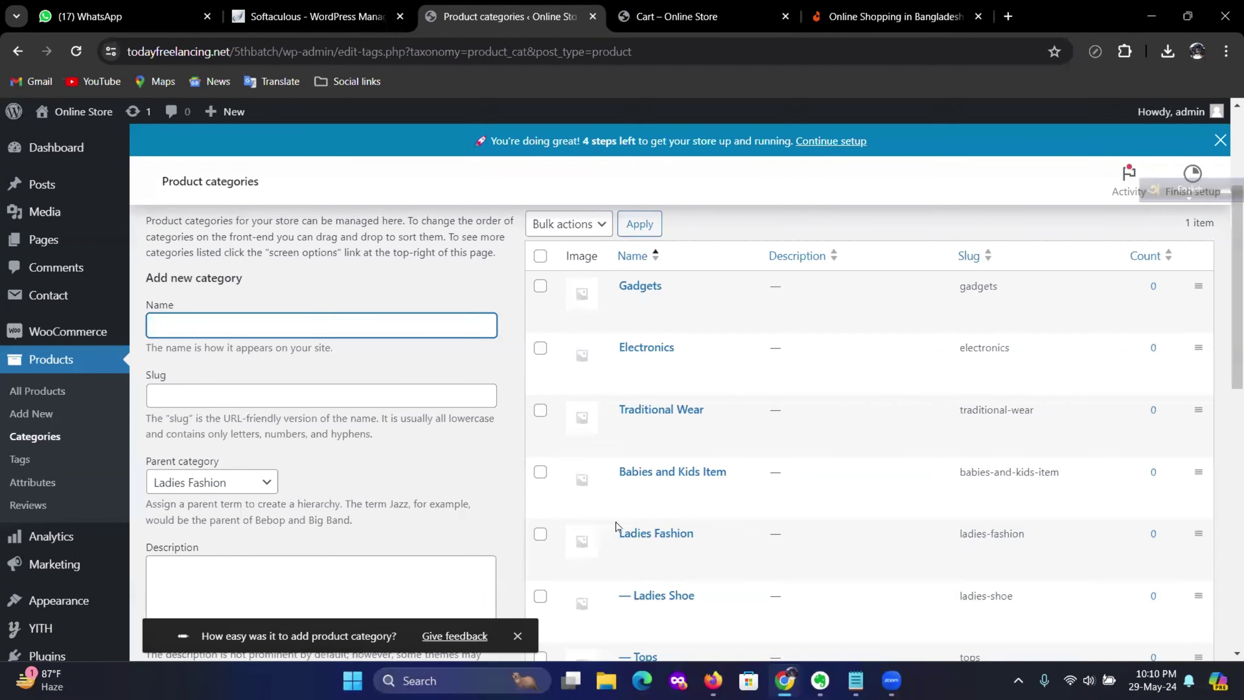
# Add a product subcategory named Mobile Phone with Electronics as its parent category
pyautogui.scroll(-3, 813, 491)
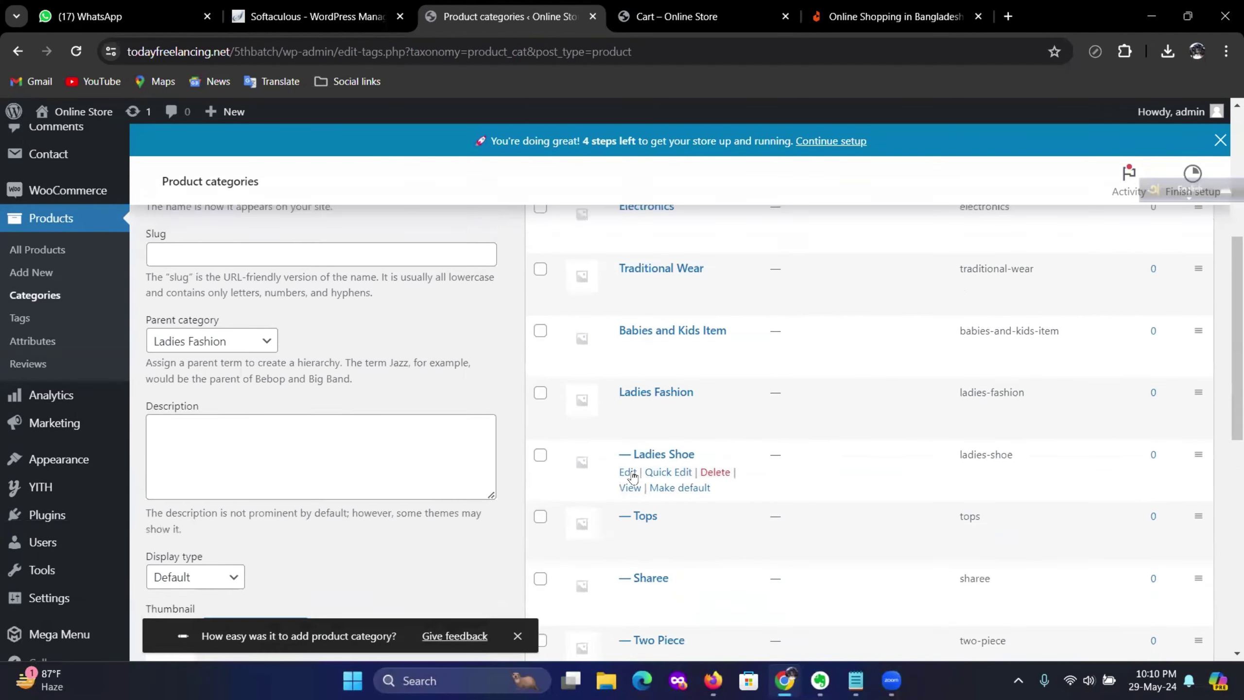
pyautogui.scroll(3, 632, 476)
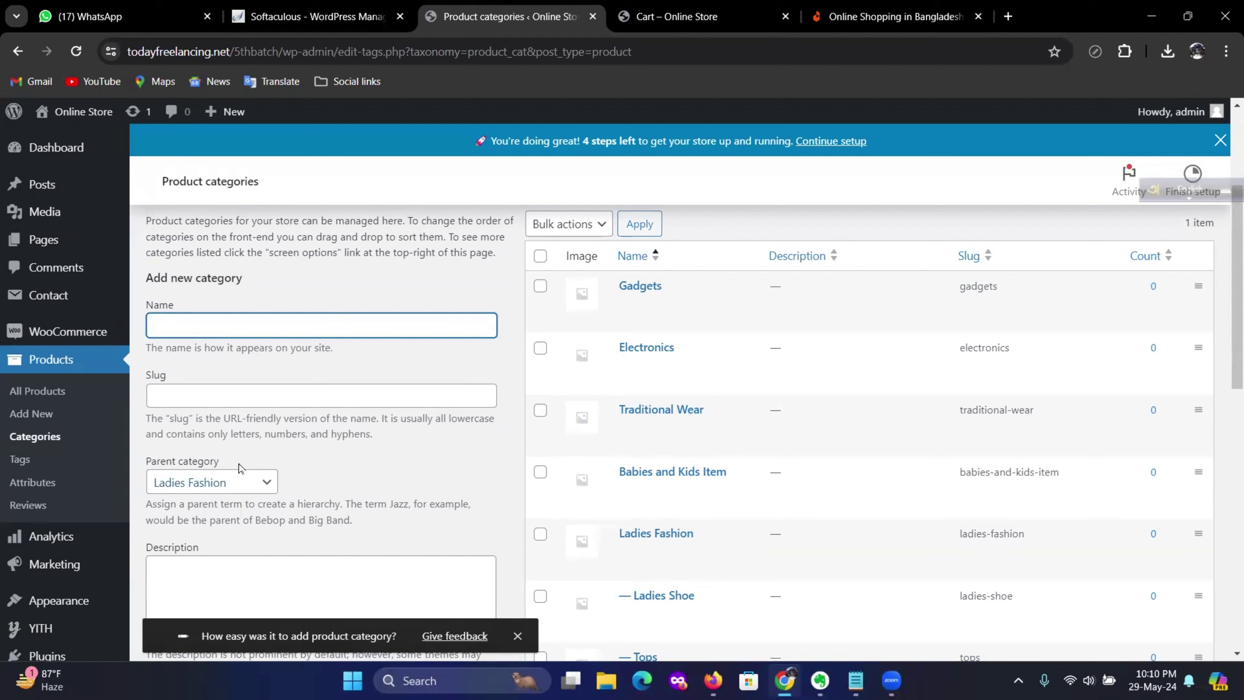
pyautogui.click(252, 485)
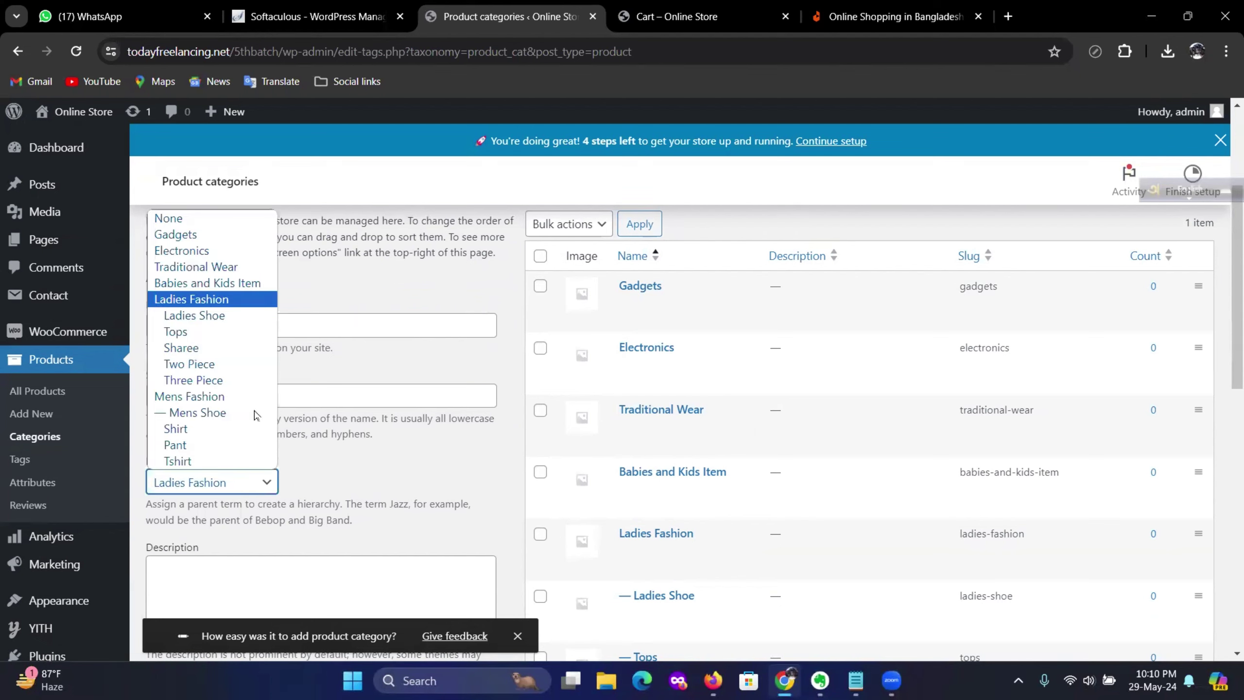
pyautogui.click(228, 250)
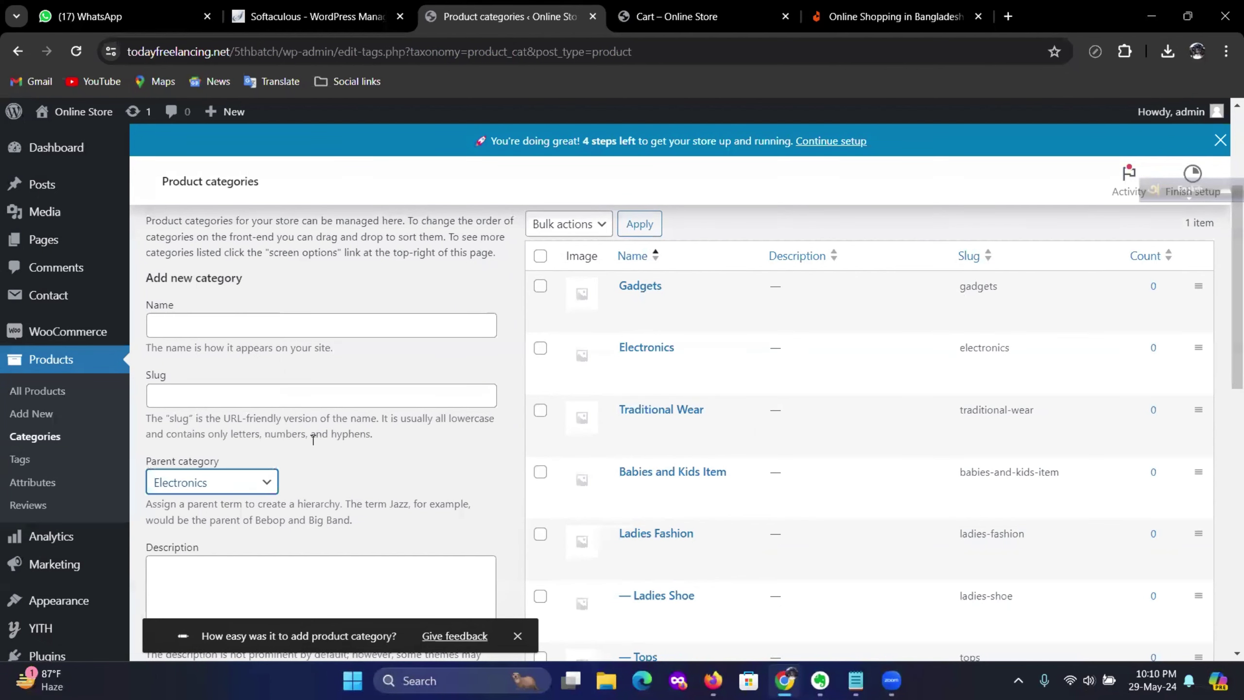
pyautogui.click(236, 329)
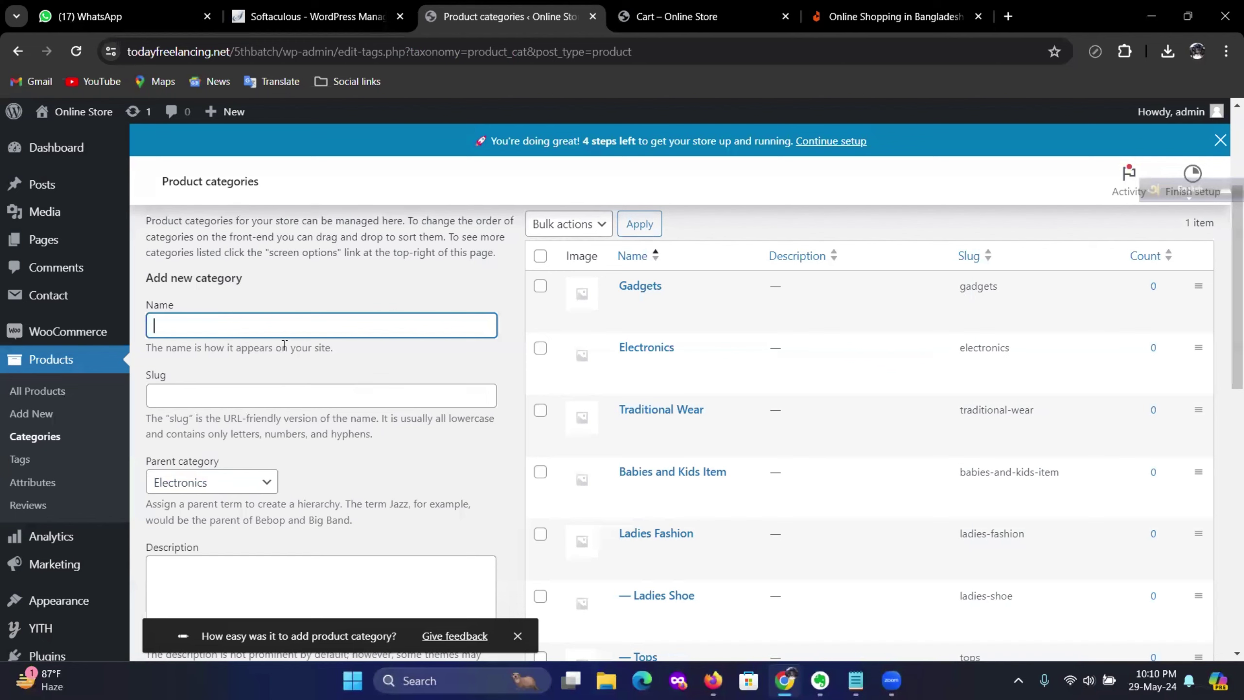
pyautogui.write('Mobile Phone')
pyautogui.press('Return')
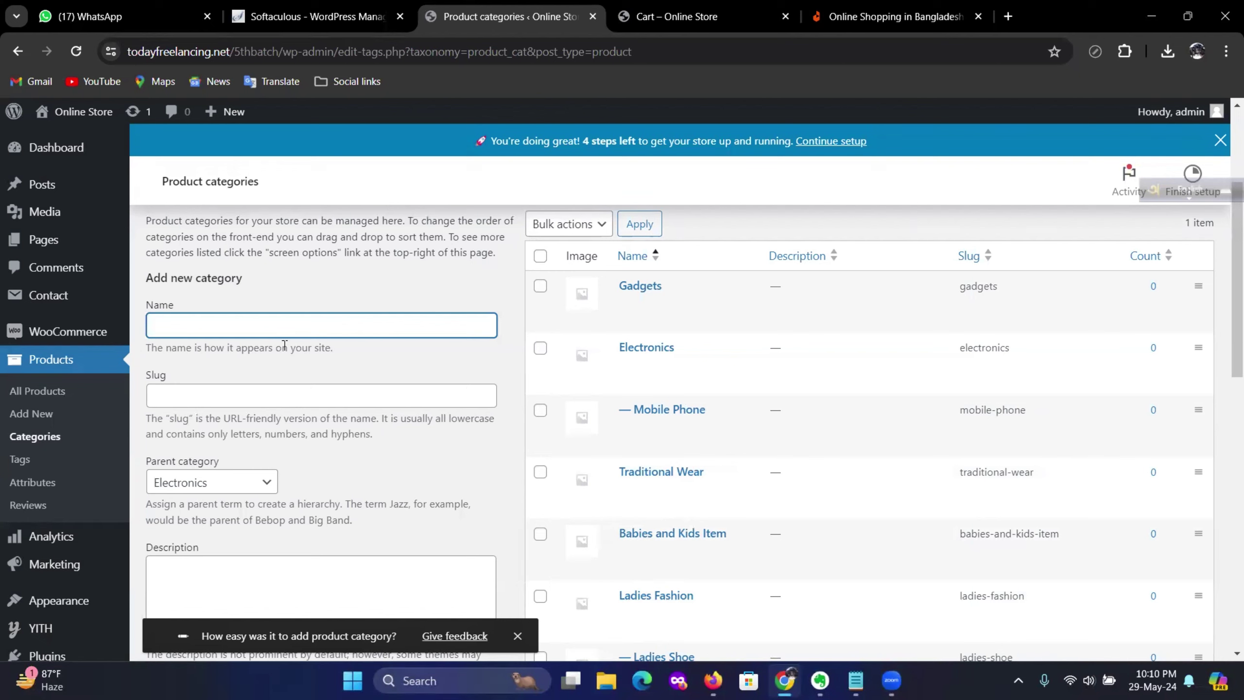
# Add another subcategory named Mobile Accessories under Electronics
pyautogui.write('A')
pyautogui.press('BackSpace')
pyautogui.write('Mobile Accessories')
pyautogui.press('Return')
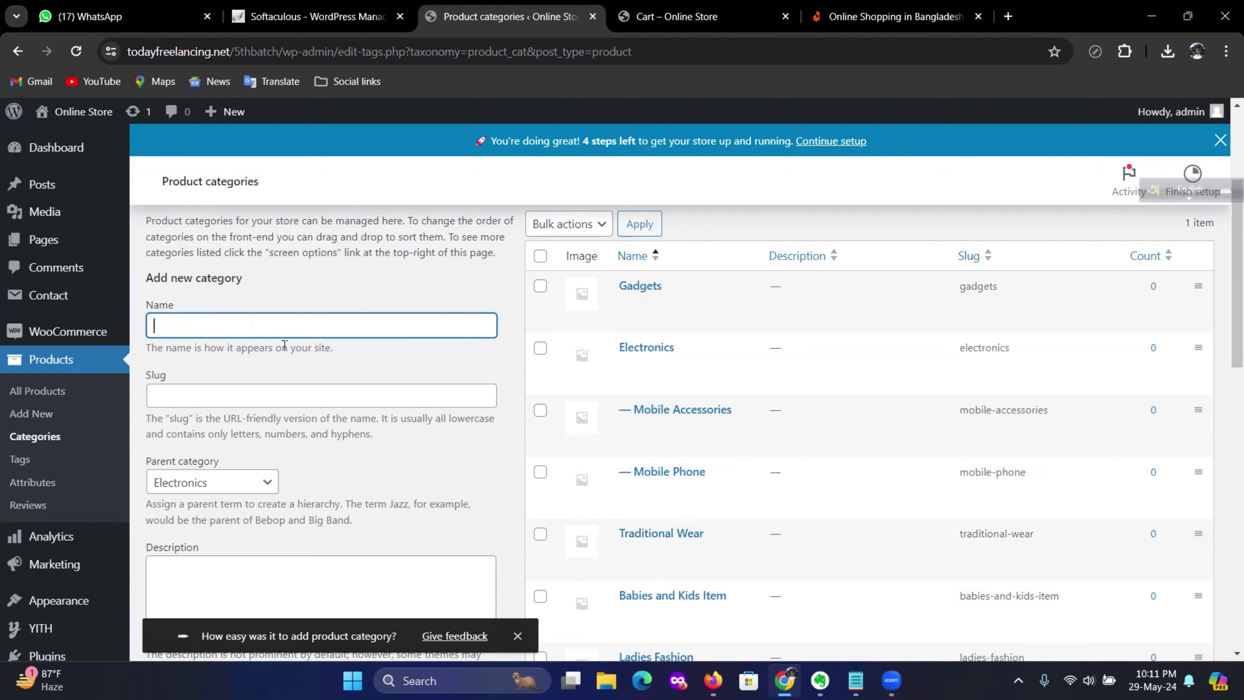
# Look over the product category list to check the categories and their subcategories
pyautogui.moveTo(829, 507)
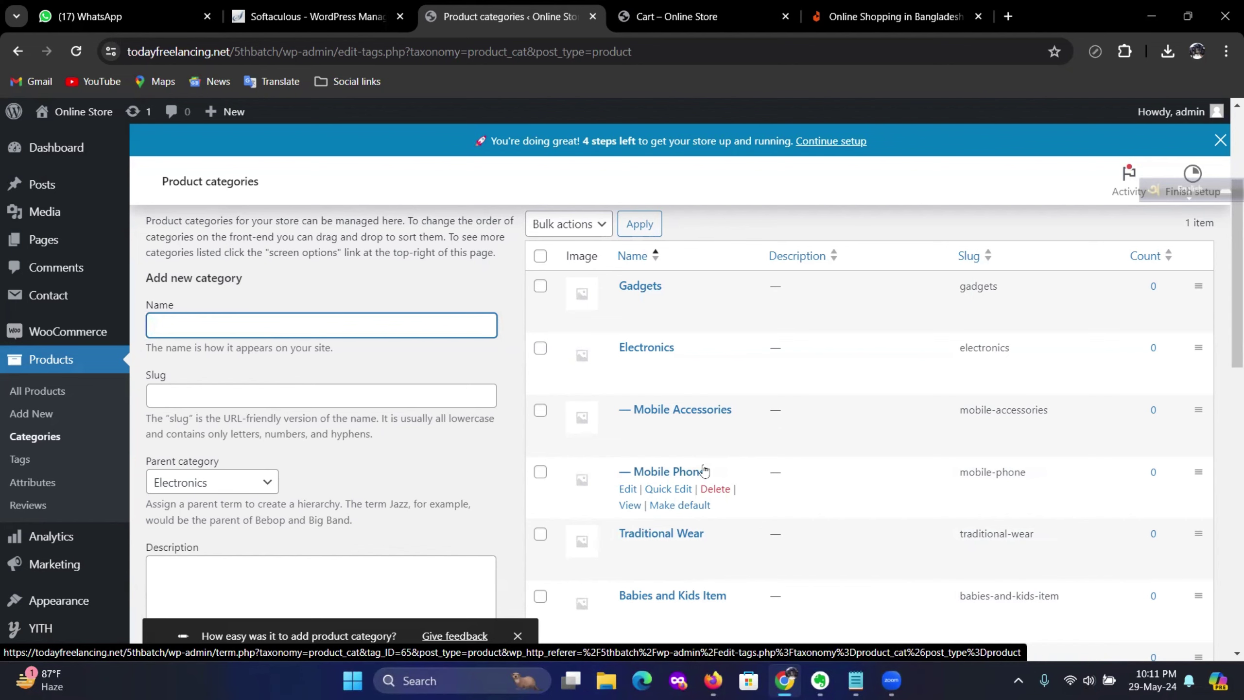
pyautogui.scroll(-5, 490, 416)
pyautogui.scroll(5, 509, 425)
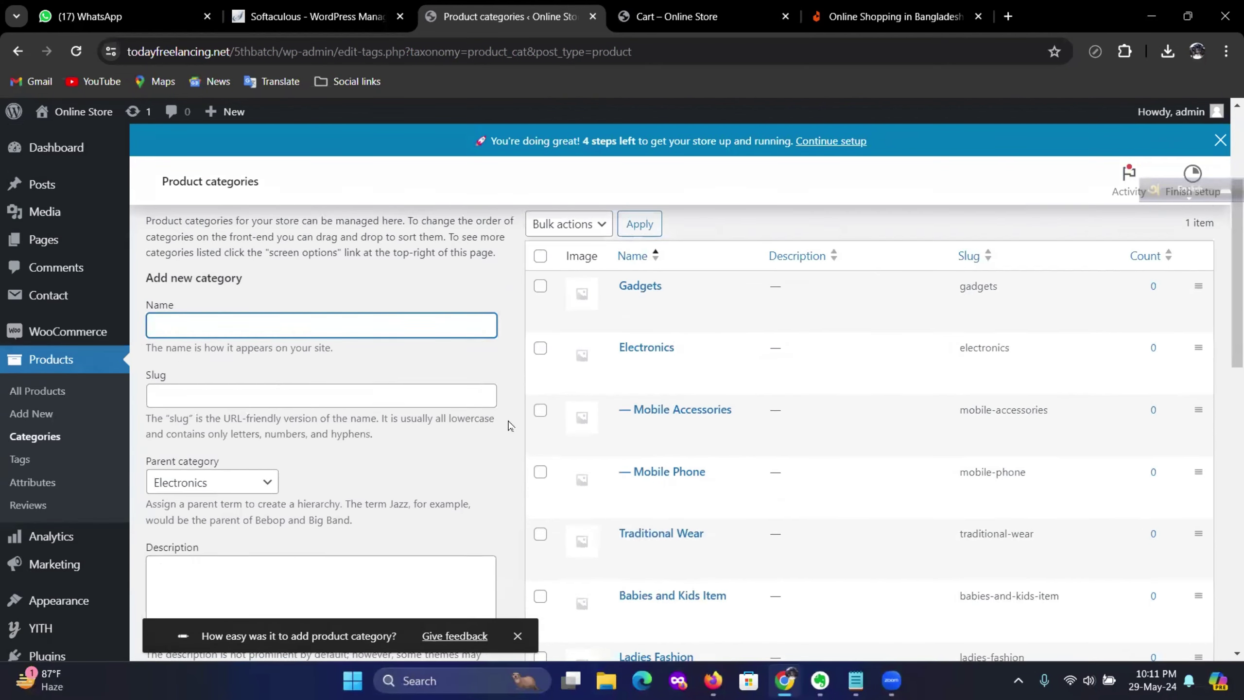
pyautogui.scroll(2, 509, 425)
pyautogui.scroll(-1, 443, 477)
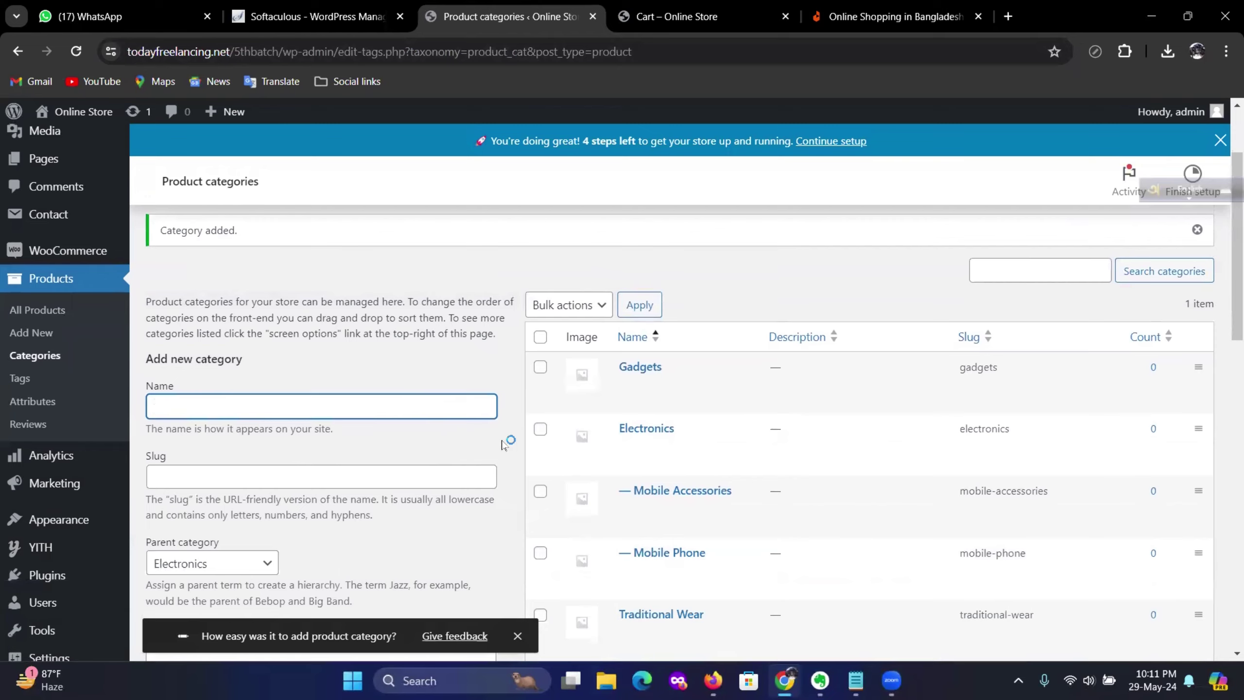
pyautogui.scroll(2, 504, 441)
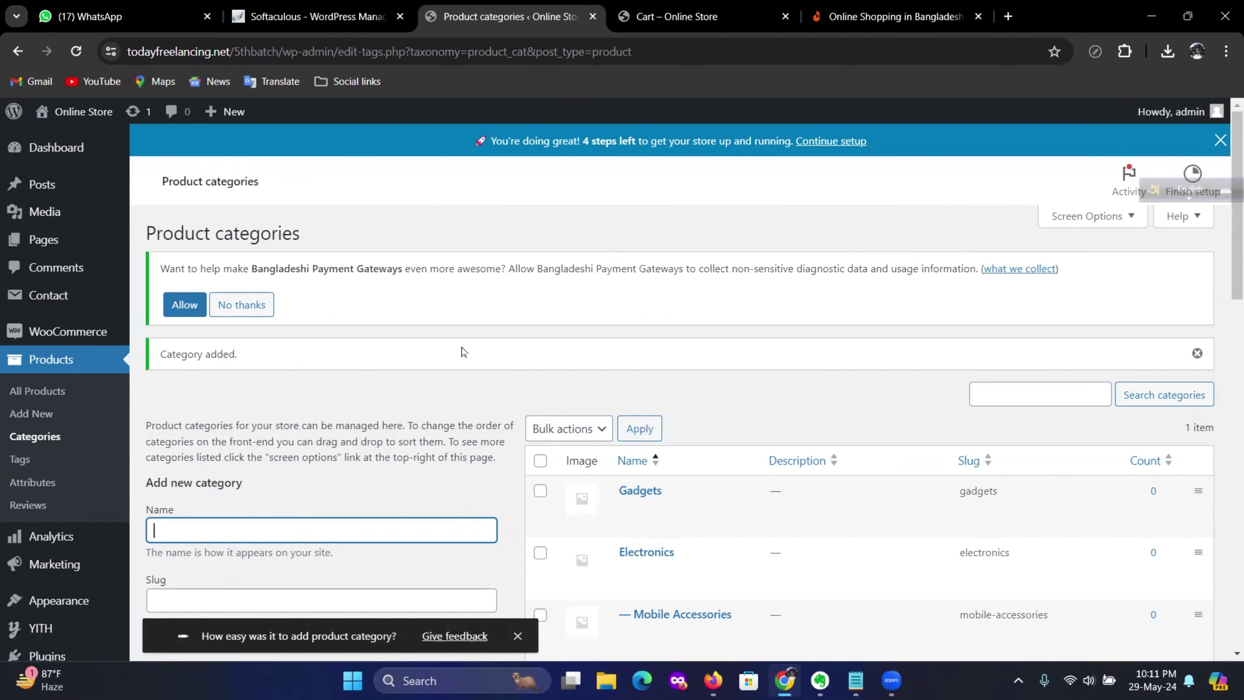
pyautogui.moveTo(843, 638)
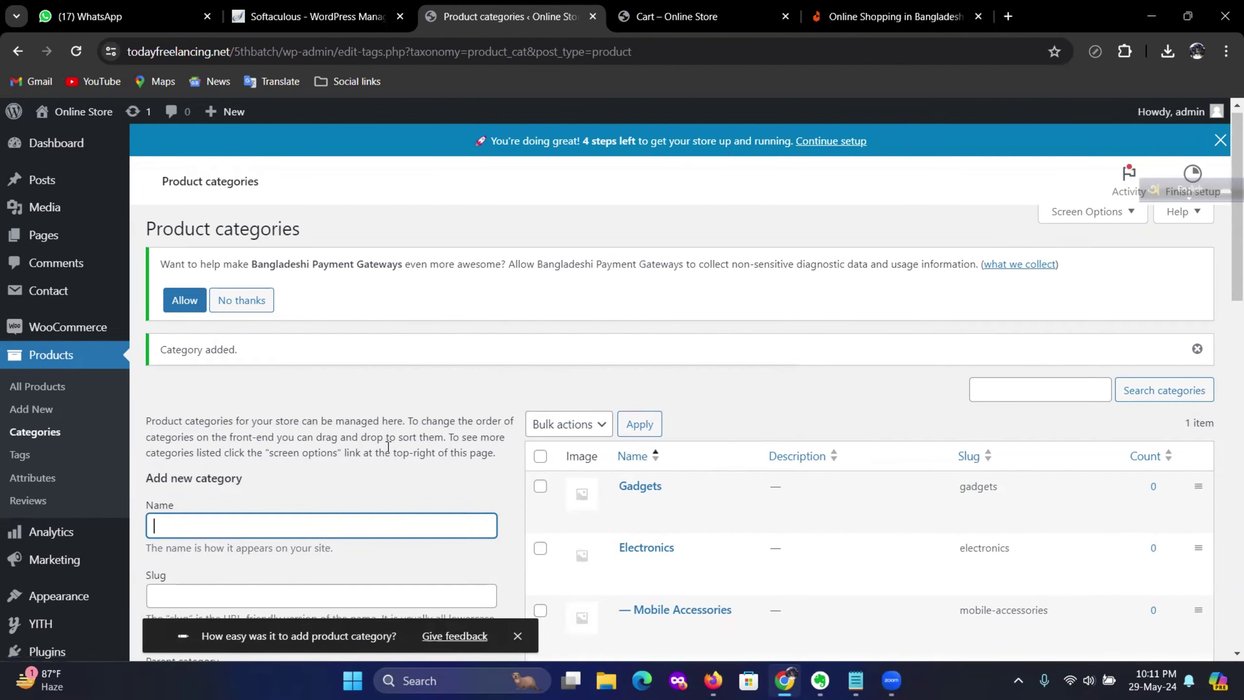
pyautogui.scroll(-3, 390, 442)
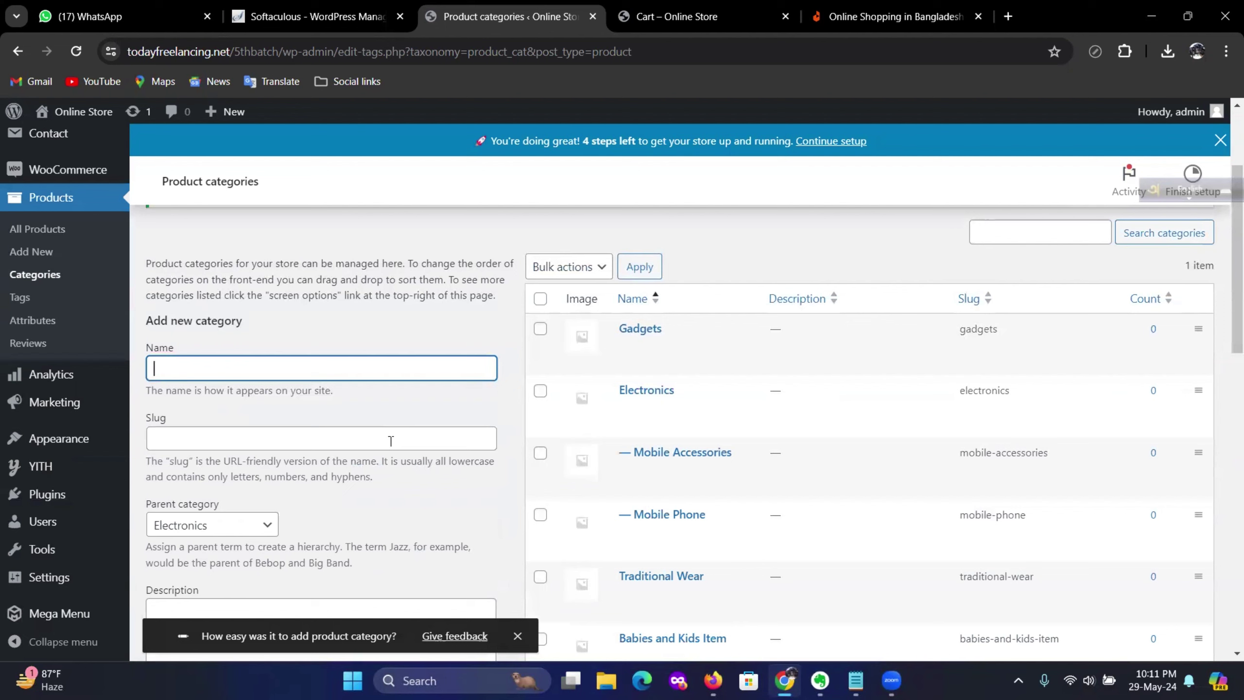